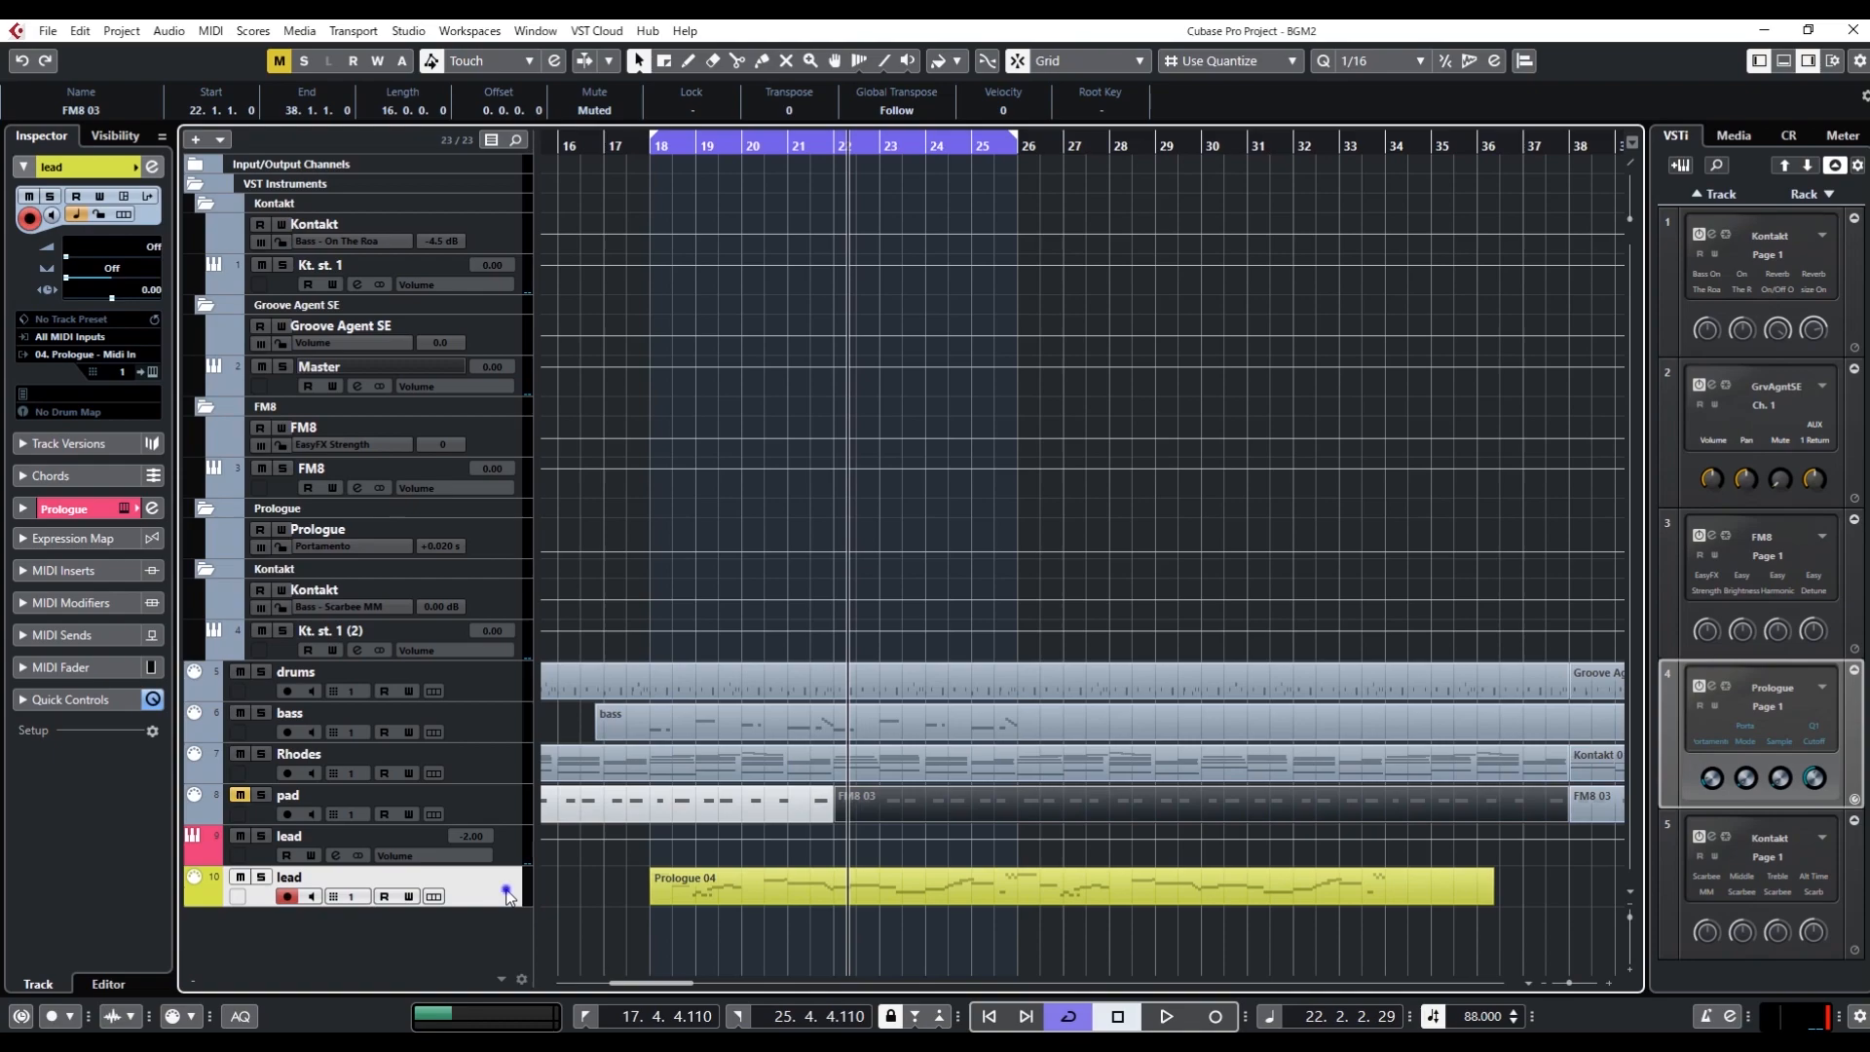
Add a mono effect track loaded with H-Delay Stereo and routed to Stereo Out, and reposition its plug-in window
{"action": "mouse_move", "coordinate": [623, 493]}
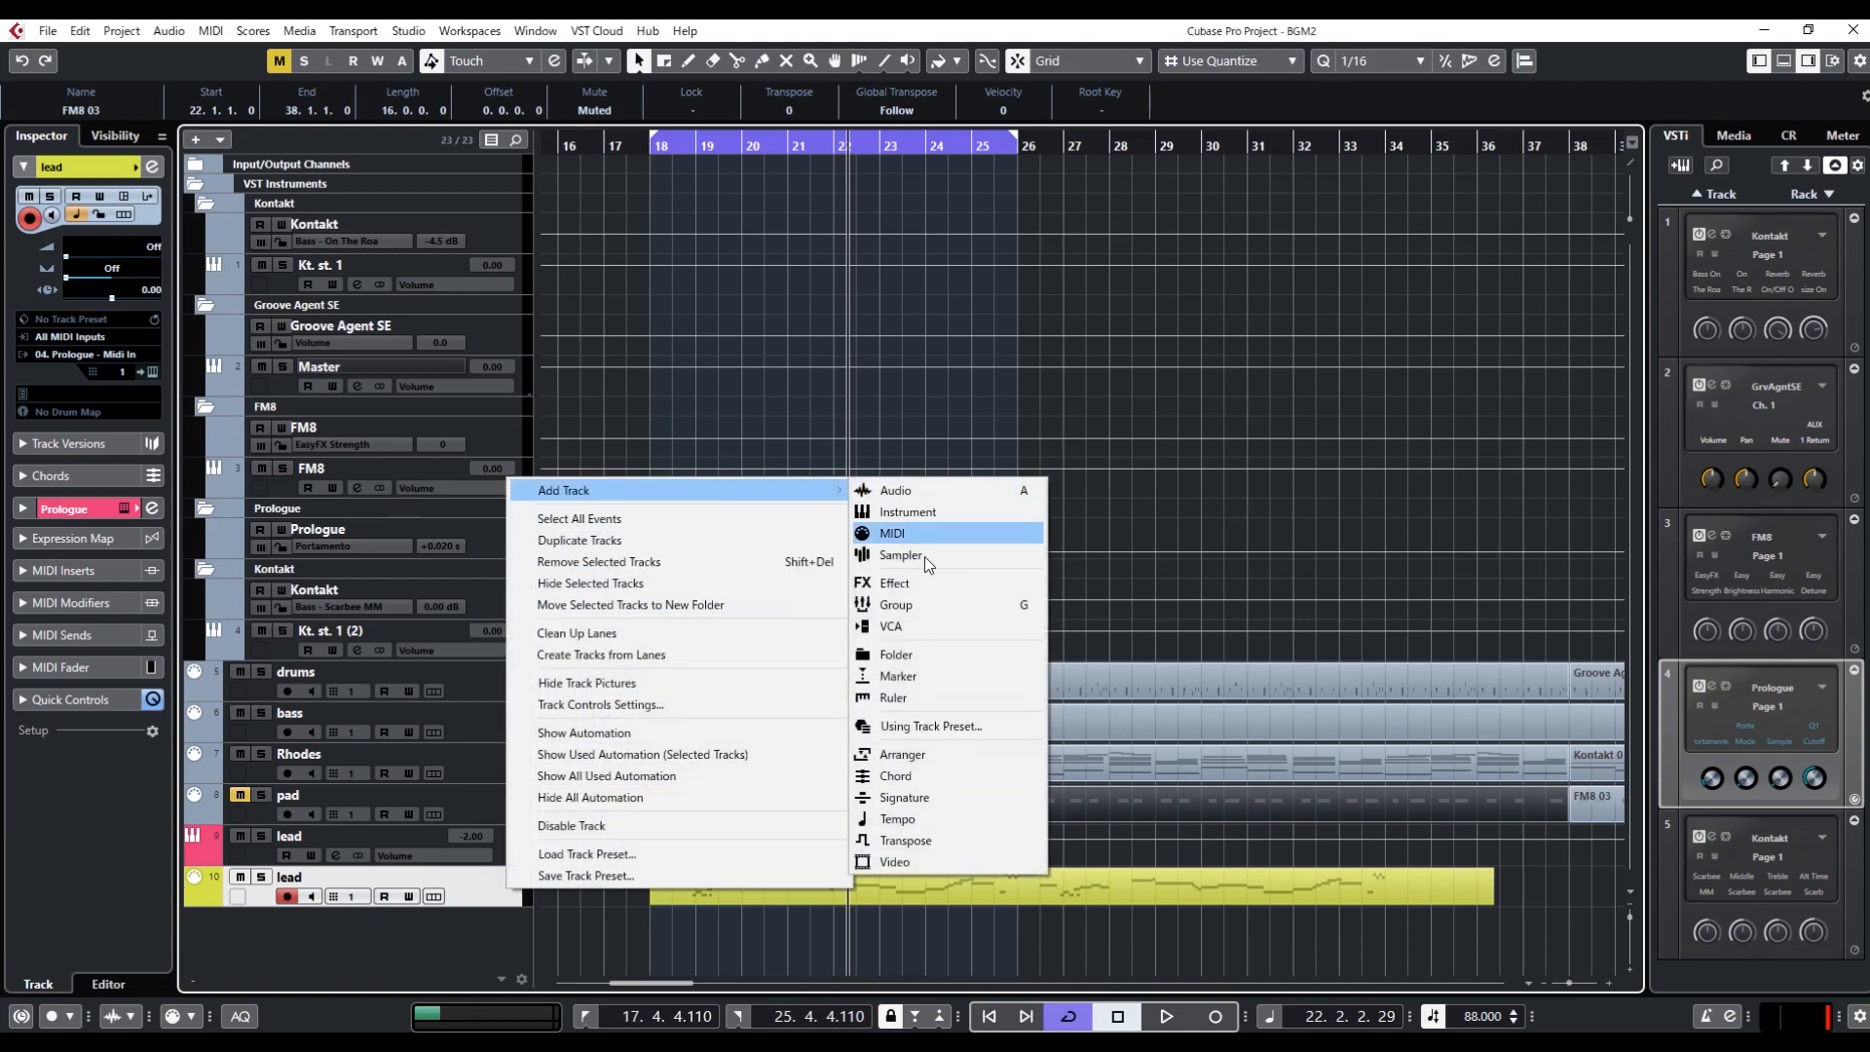
{"action": "left_click", "coordinate": [920, 581]}
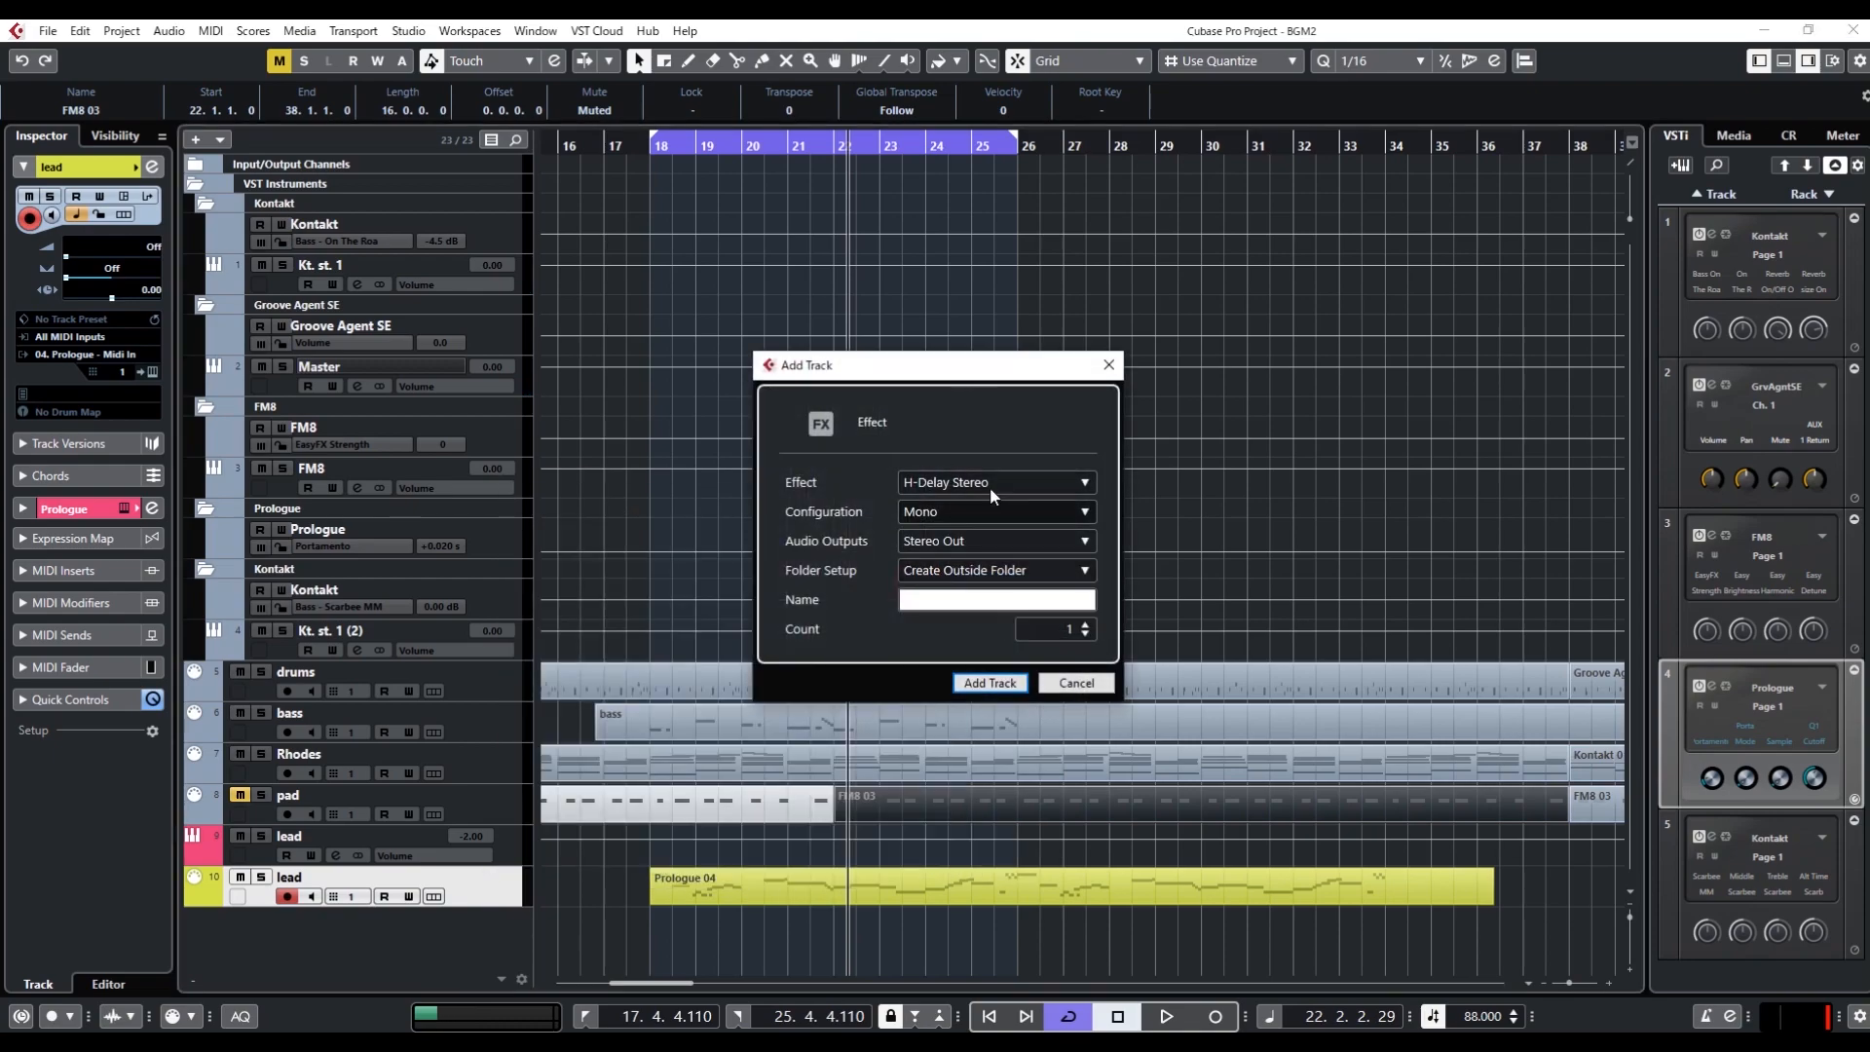
{"action": "left_click", "coordinate": [1003, 687]}
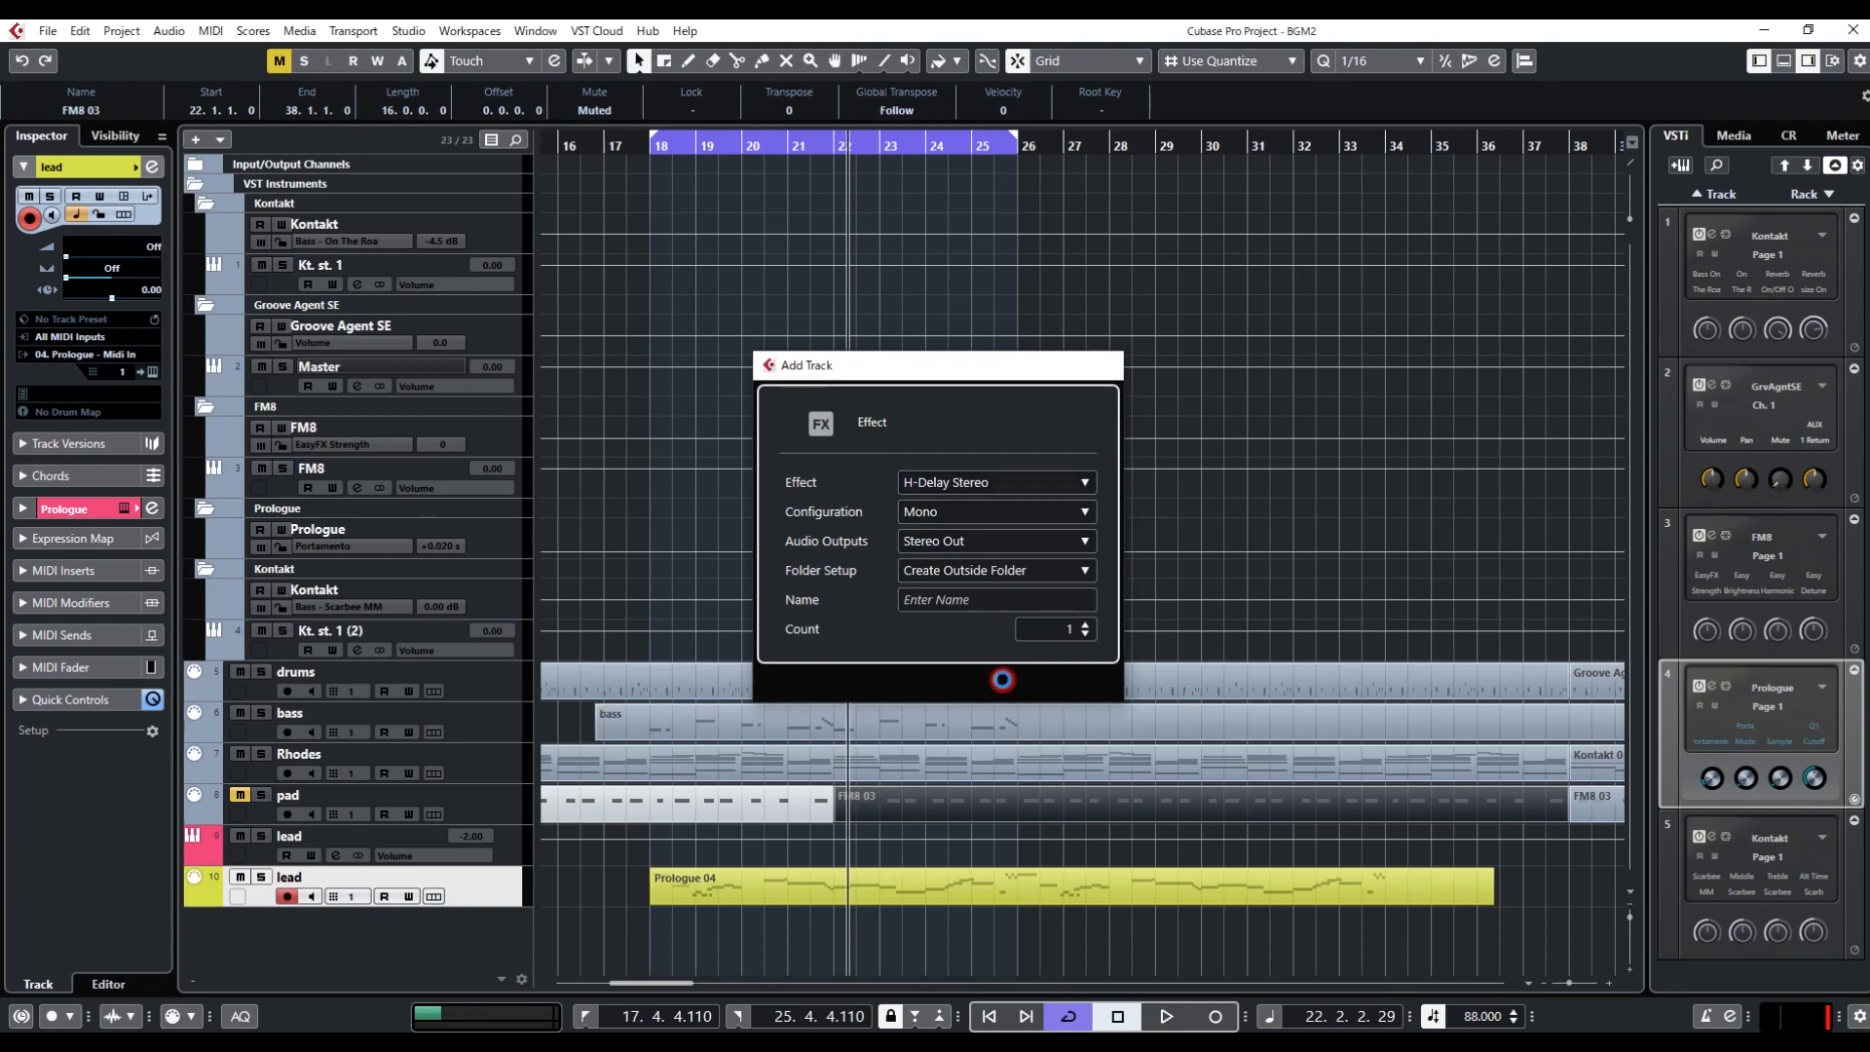
{"action": "left_click_drag", "start_coordinate": [600, 420], "coordinate": [719, 494]}
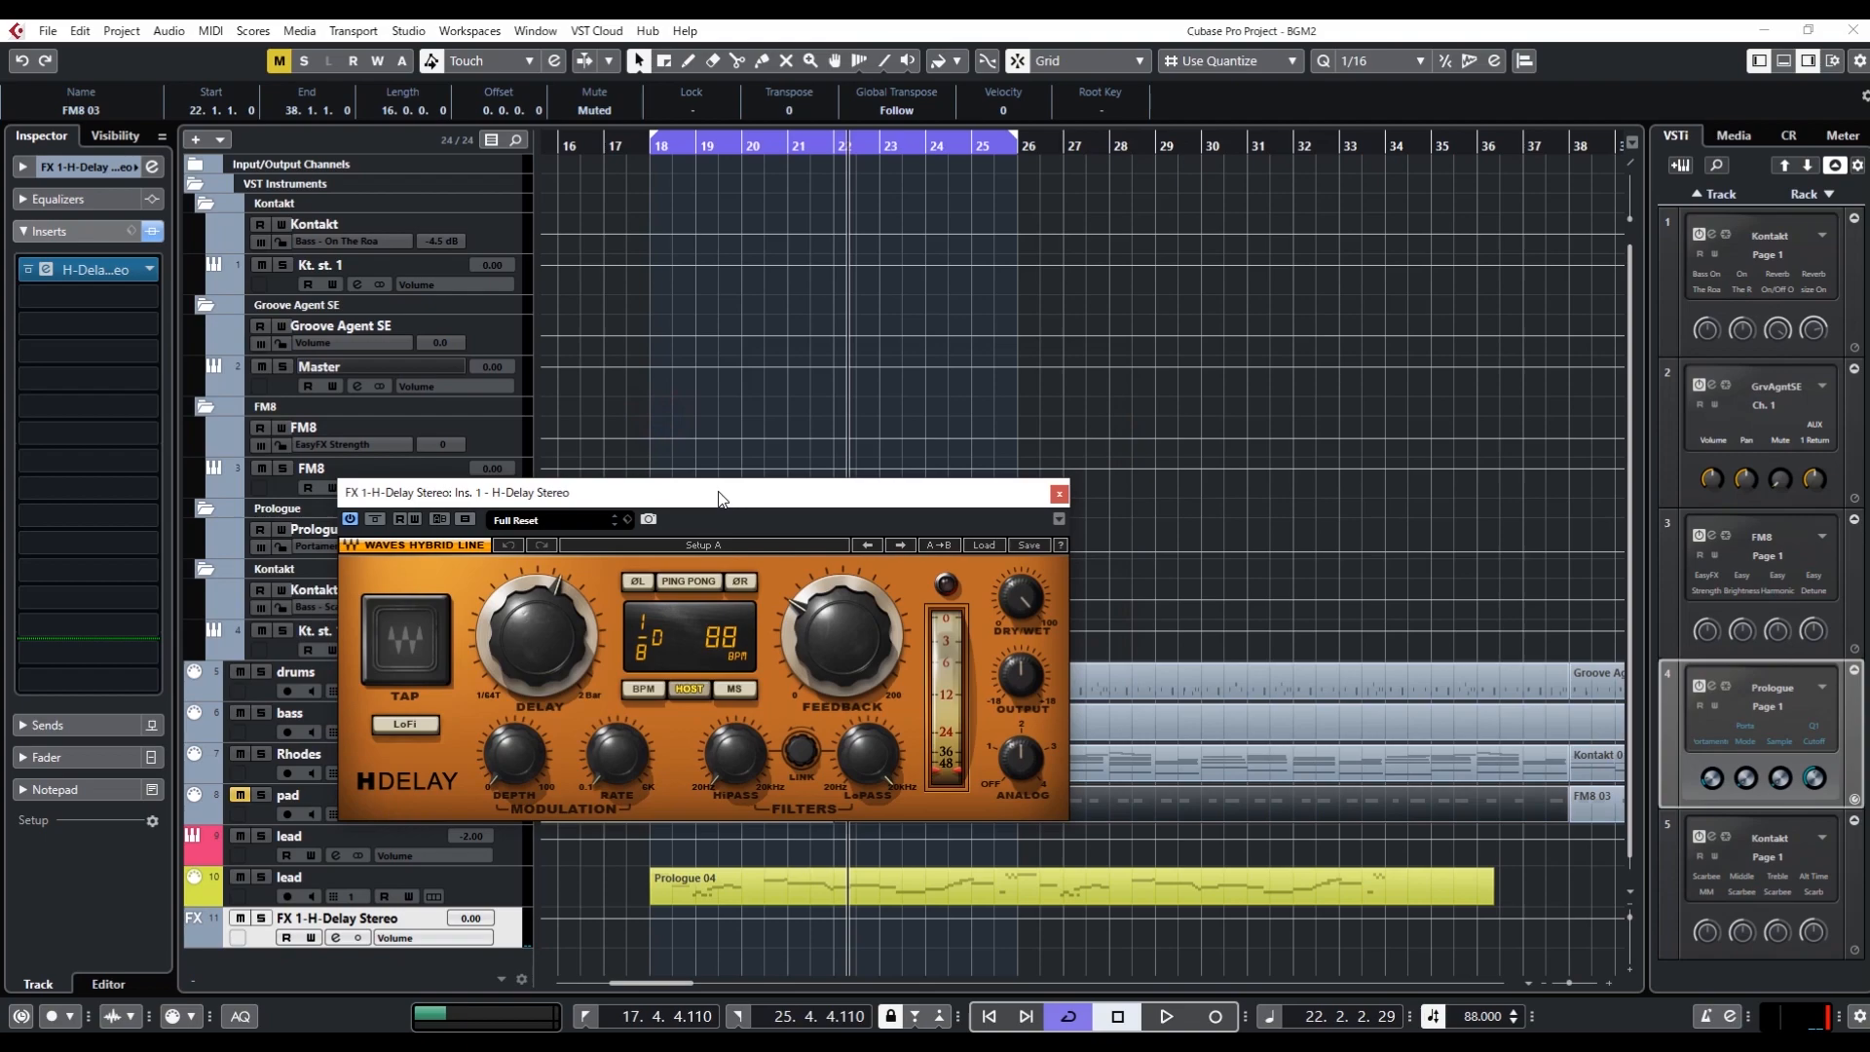
{"action": "left_click_drag", "start_coordinate": [719, 492], "coordinate": [826, 433]}
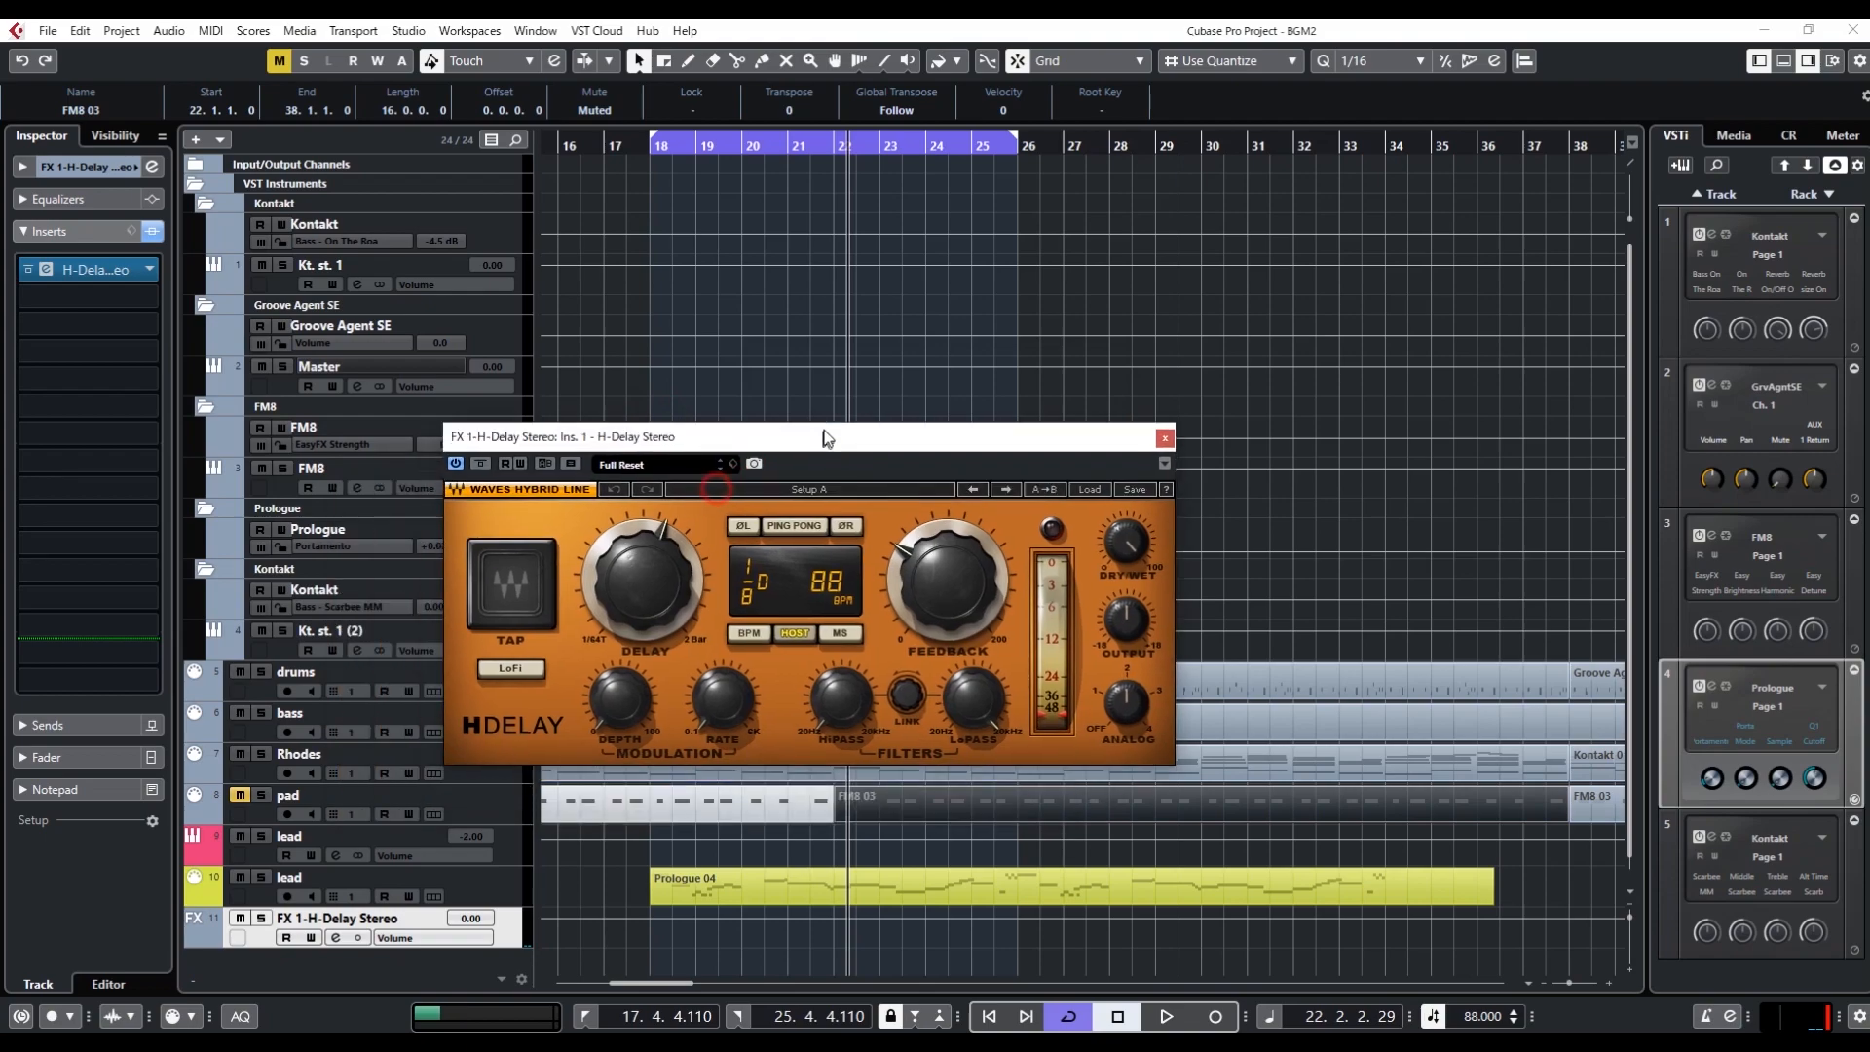
Set the H-Delay delay time to a straight 1/4 note, synced to the host
{"action": "scroll", "coordinate": [670, 589], "scroll_direction": "up", "scroll_amount": 3}
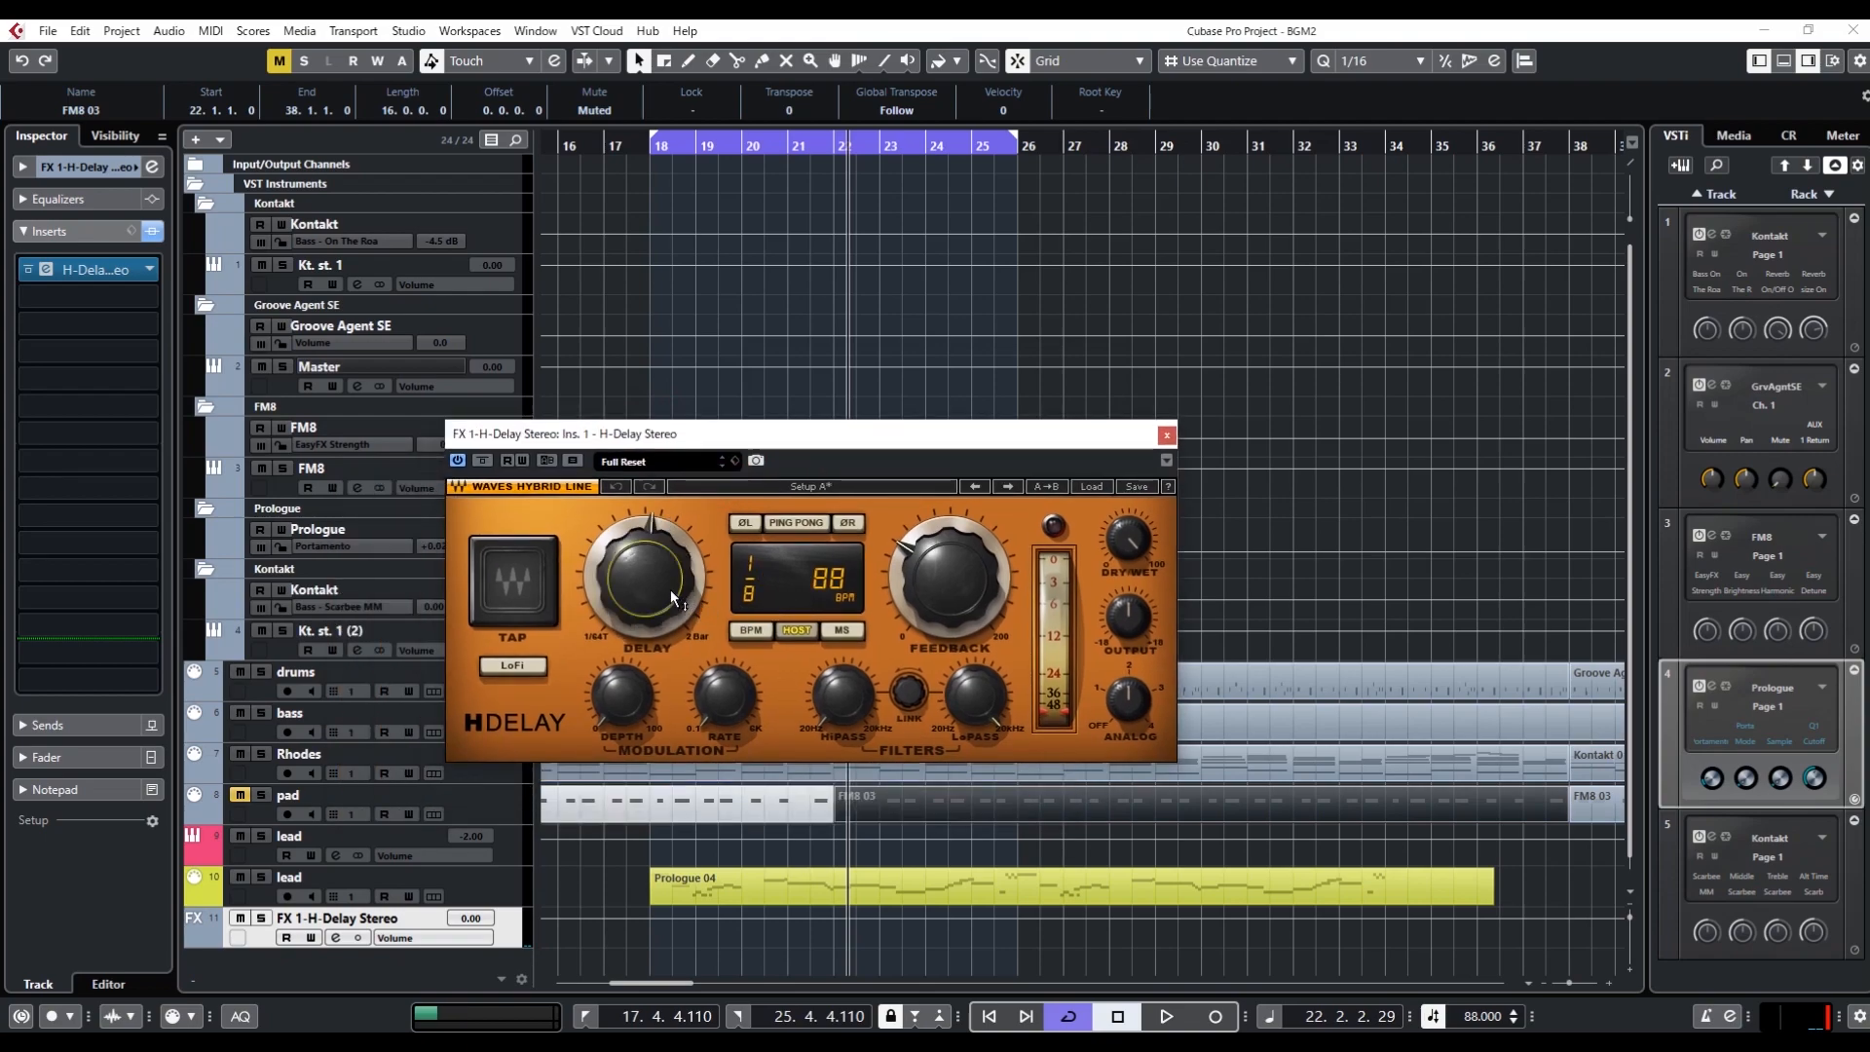
{"action": "scroll", "coordinate": [670, 588], "scroll_direction": "up", "scroll_amount": 1}
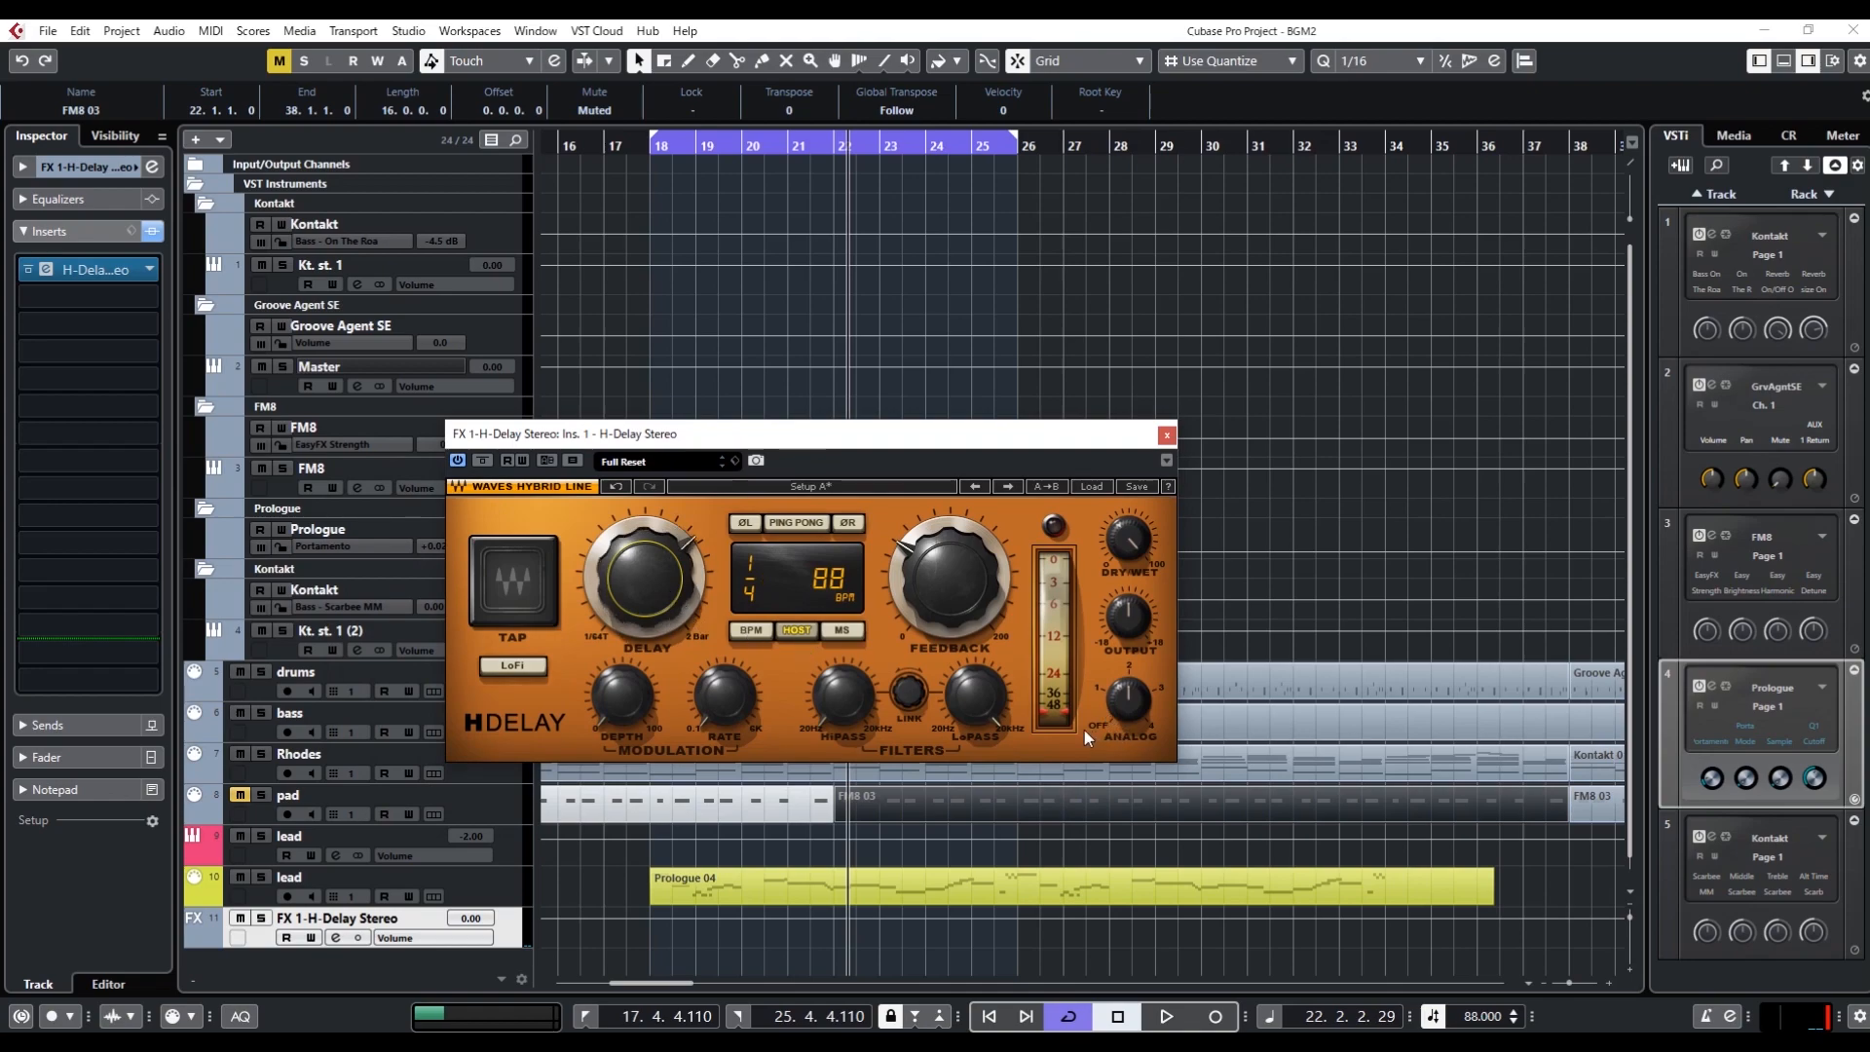
{"action": "left_click_drag", "start_coordinate": [835, 441], "coordinate": [918, 422]}
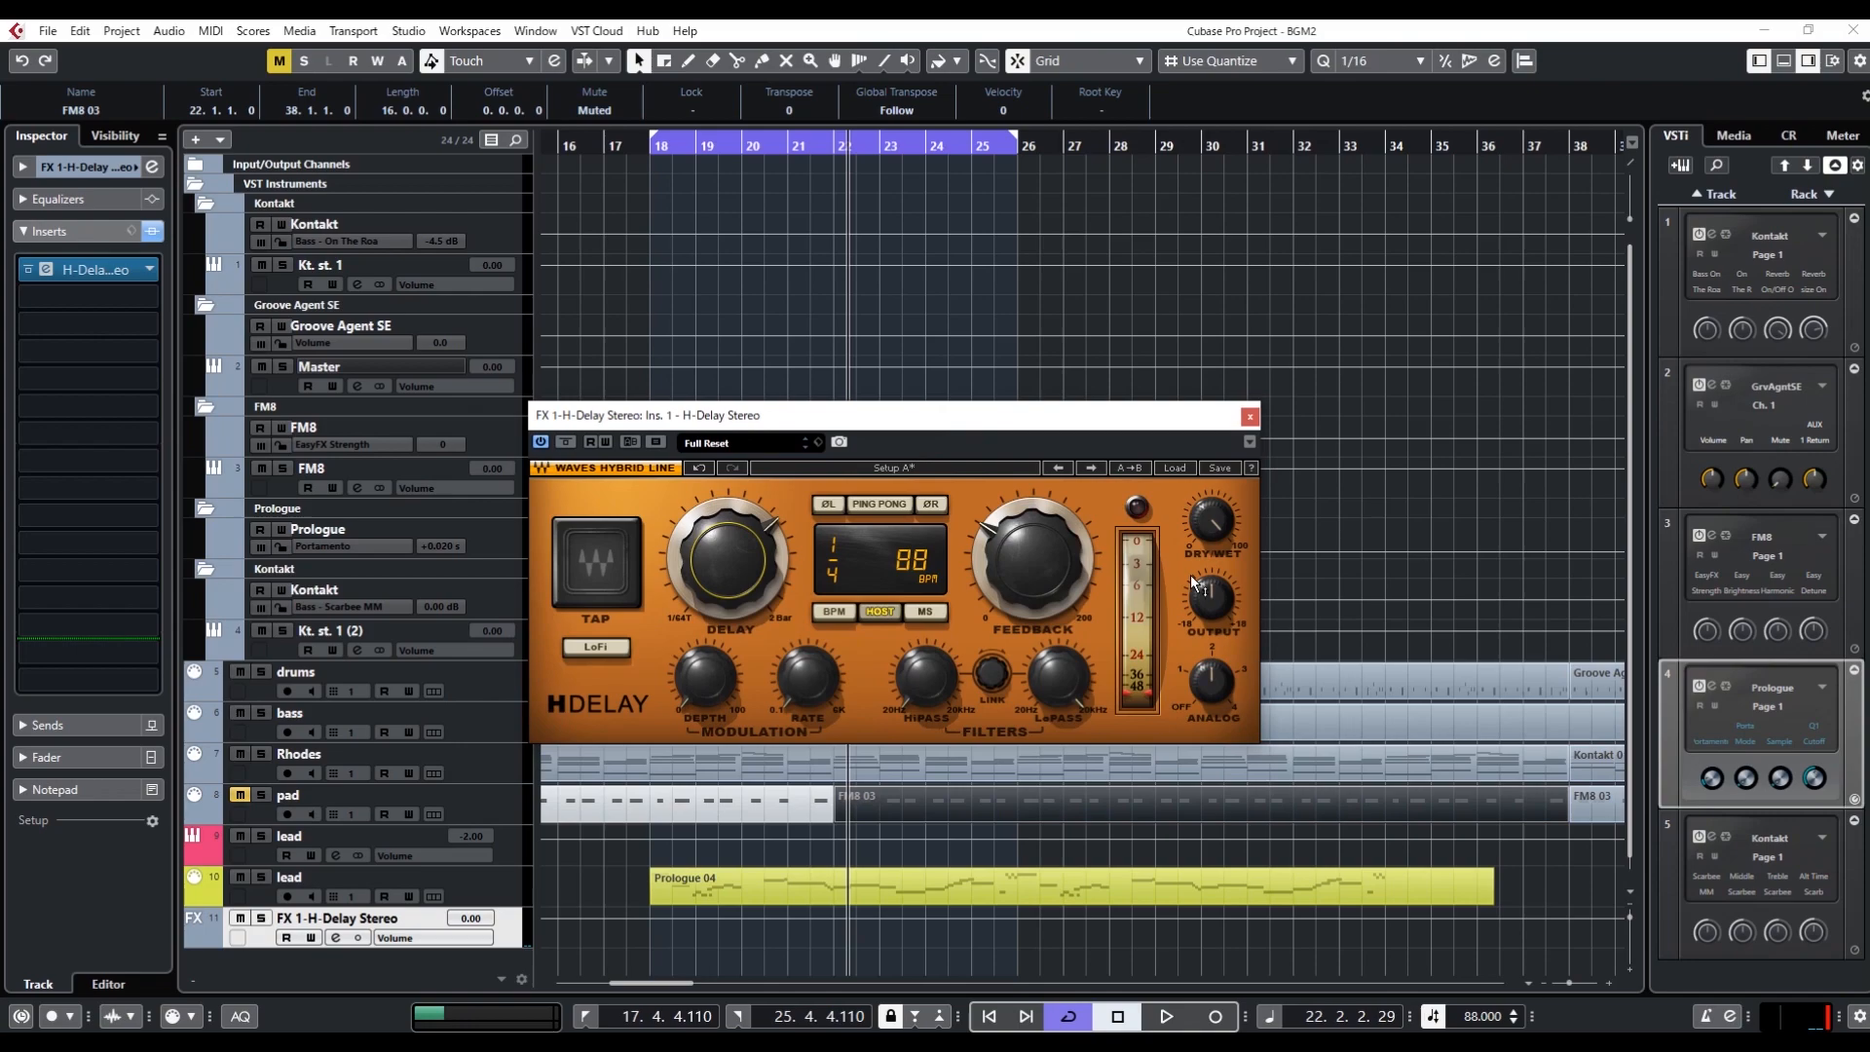
{"action": "left_click", "coordinate": [1217, 524]}
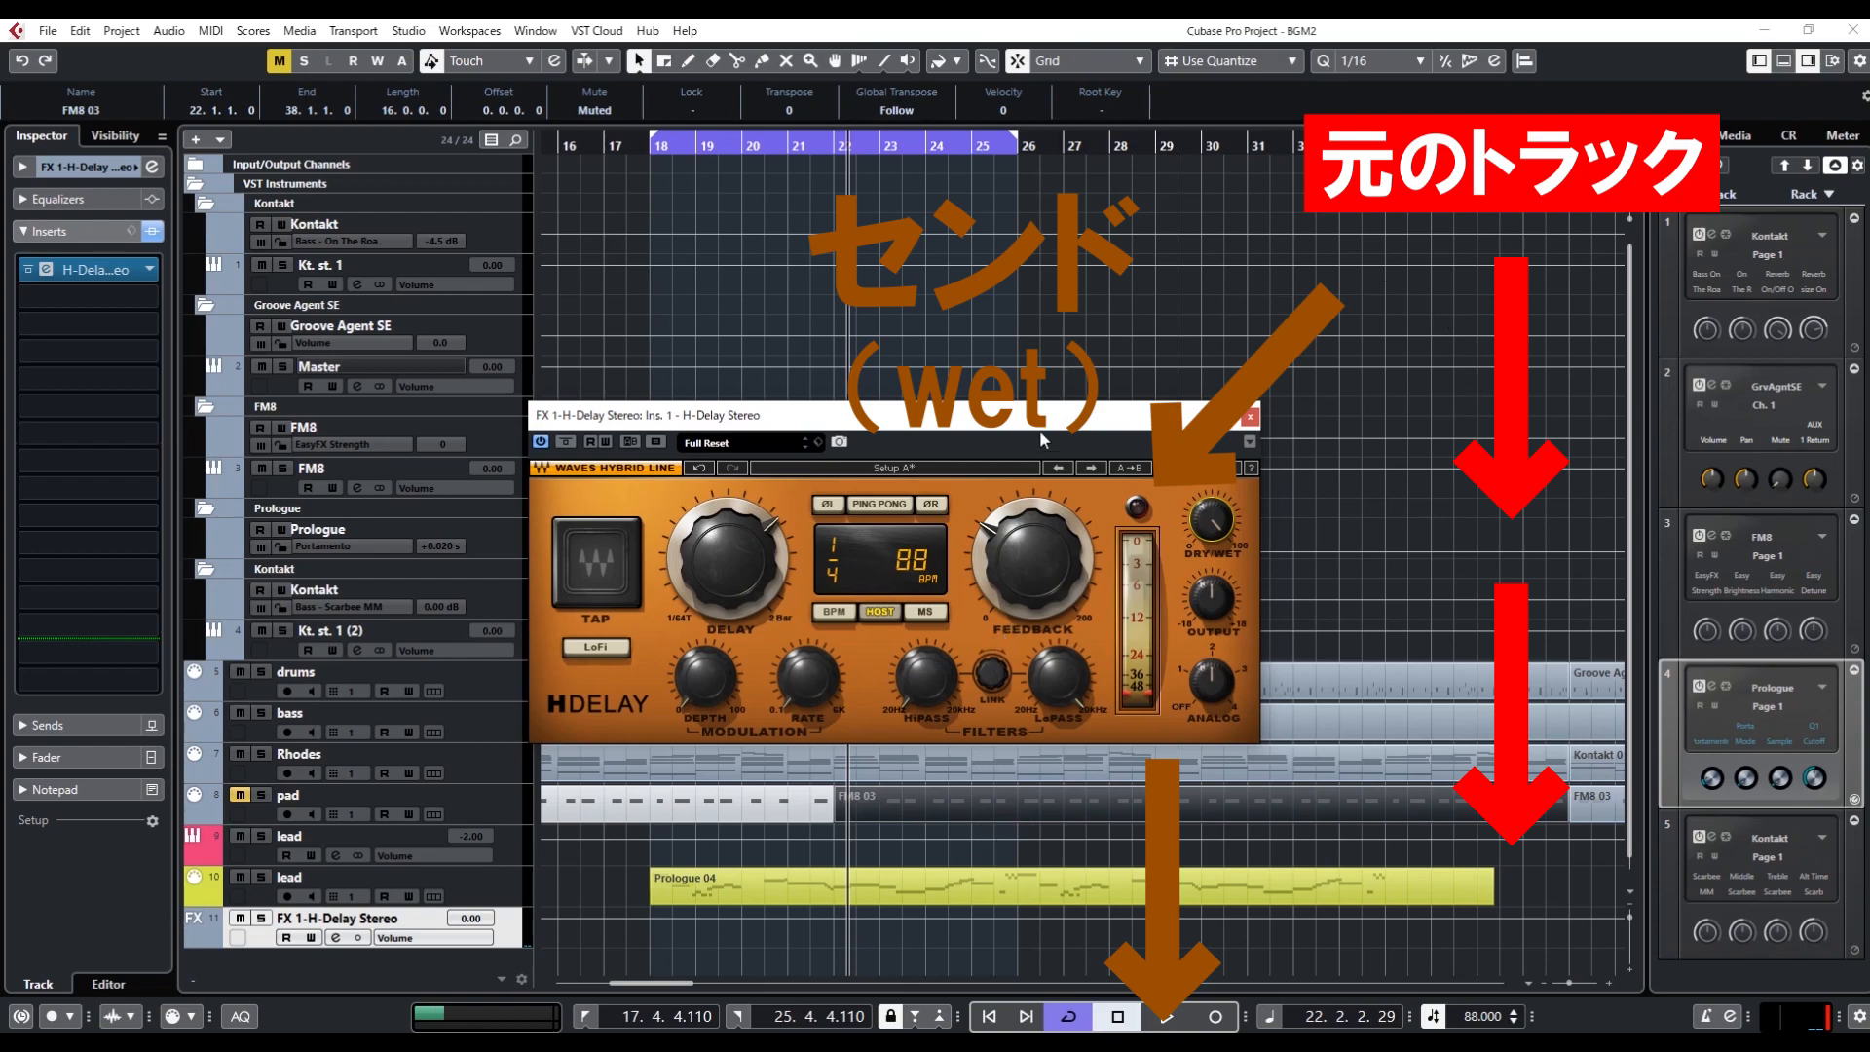
{"action": "left_click_drag", "start_coordinate": [1222, 520], "coordinate": [1222, 532]}
{"action": "left_click_drag", "start_coordinate": [1222, 531], "coordinate": [1227, 525]}
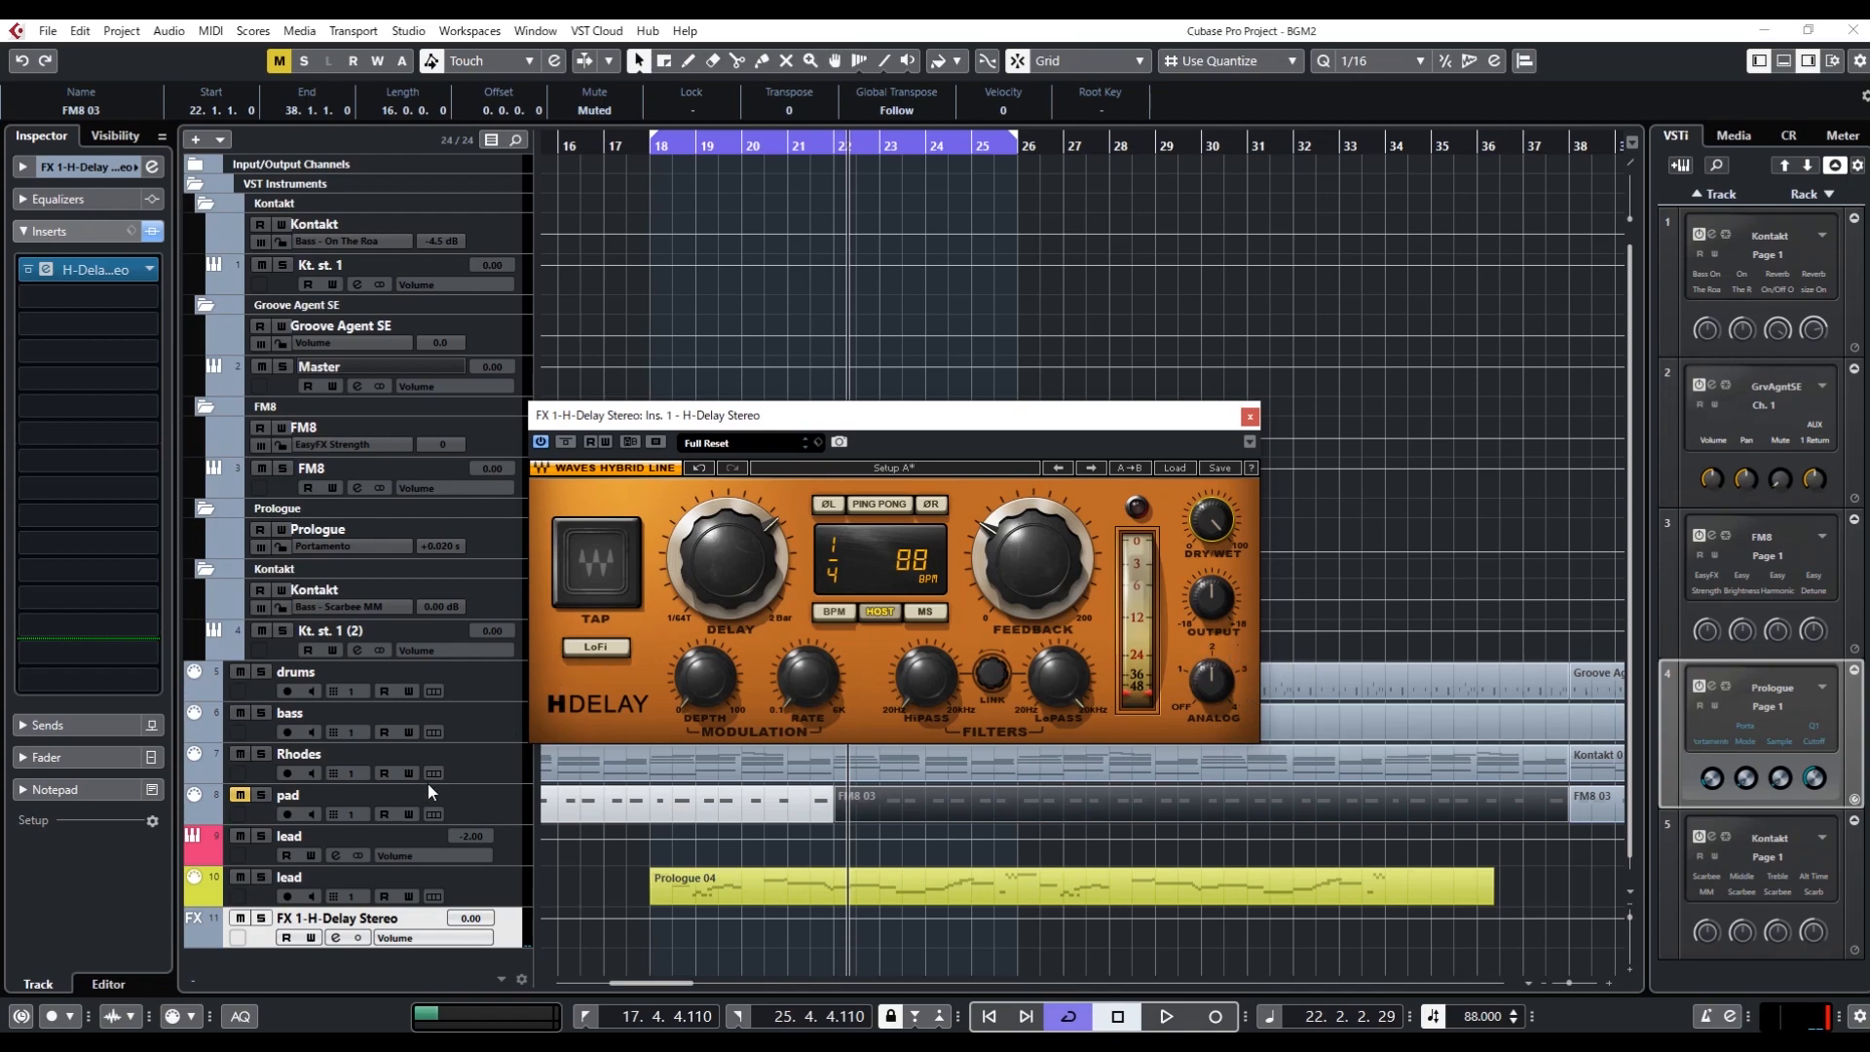
Check the H-Delay effect track's output level in its channel settings and set the plug-in's Analog control to Off
{"action": "left_click", "coordinate": [152, 167]}
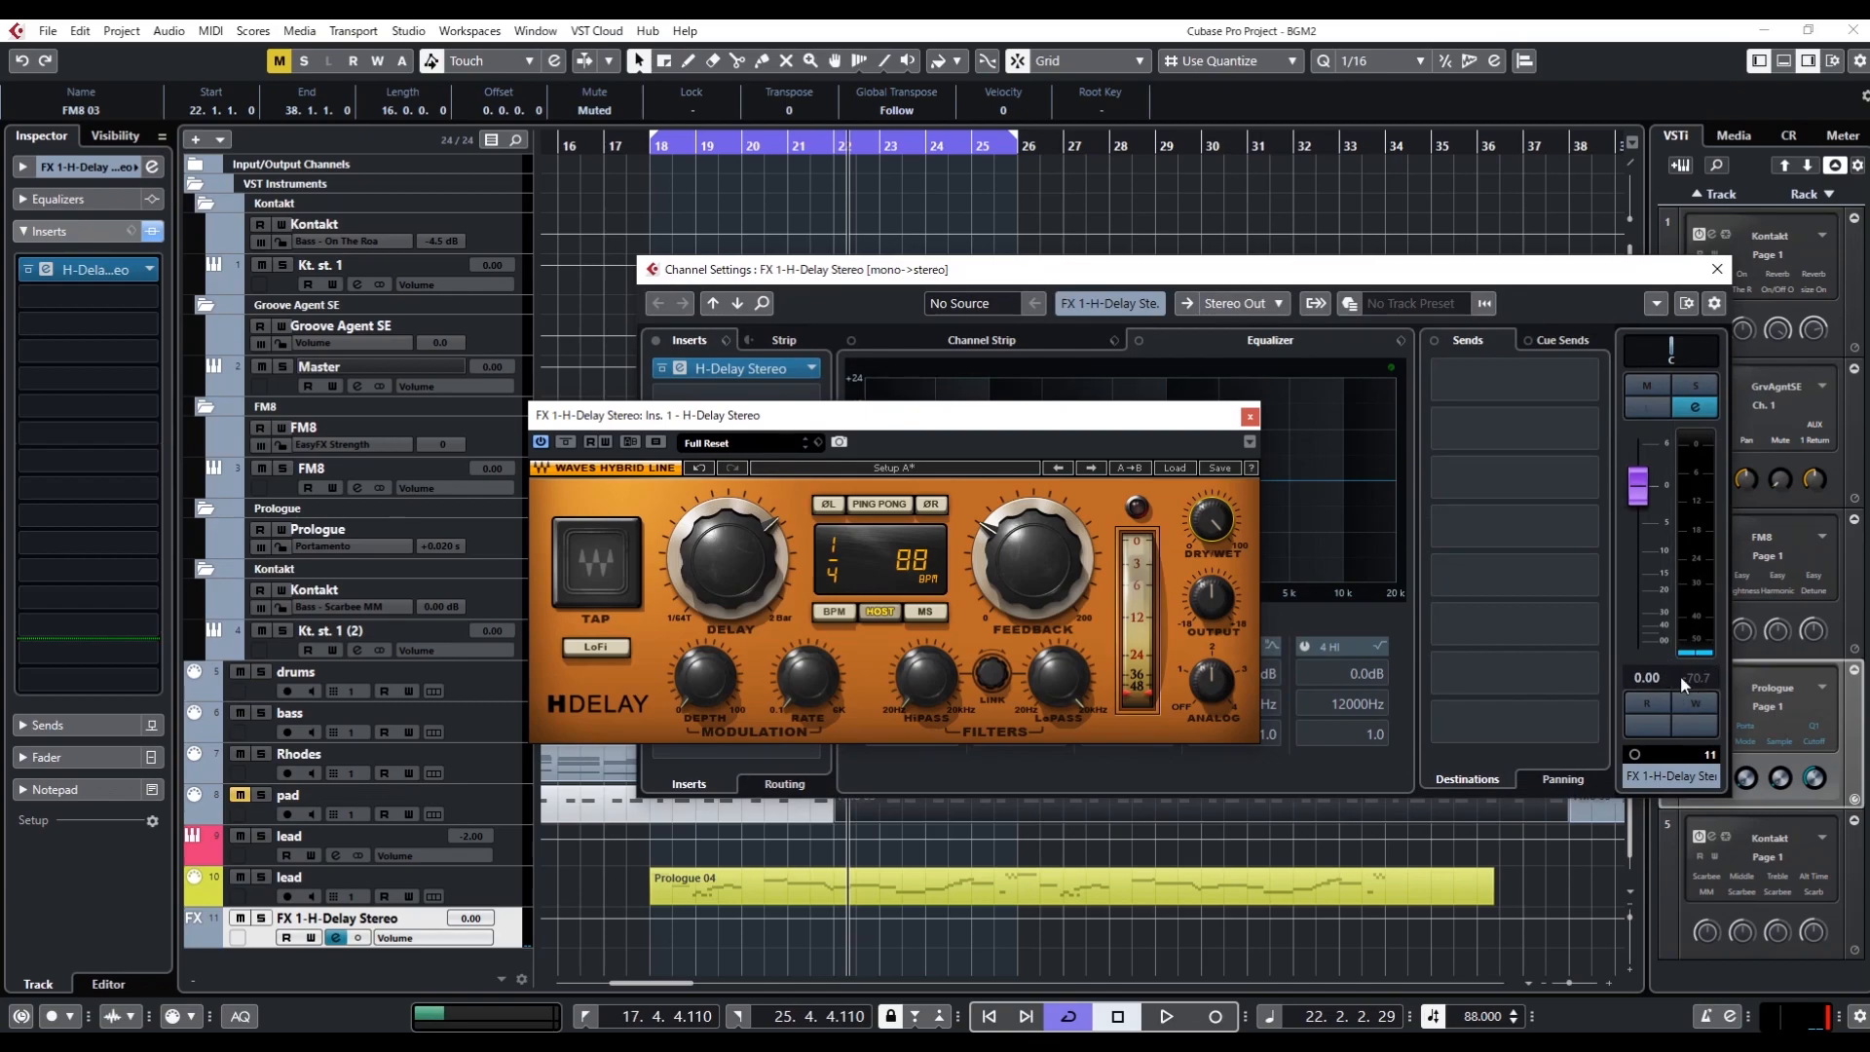
{"action": "left_click", "coordinate": [1220, 682]}
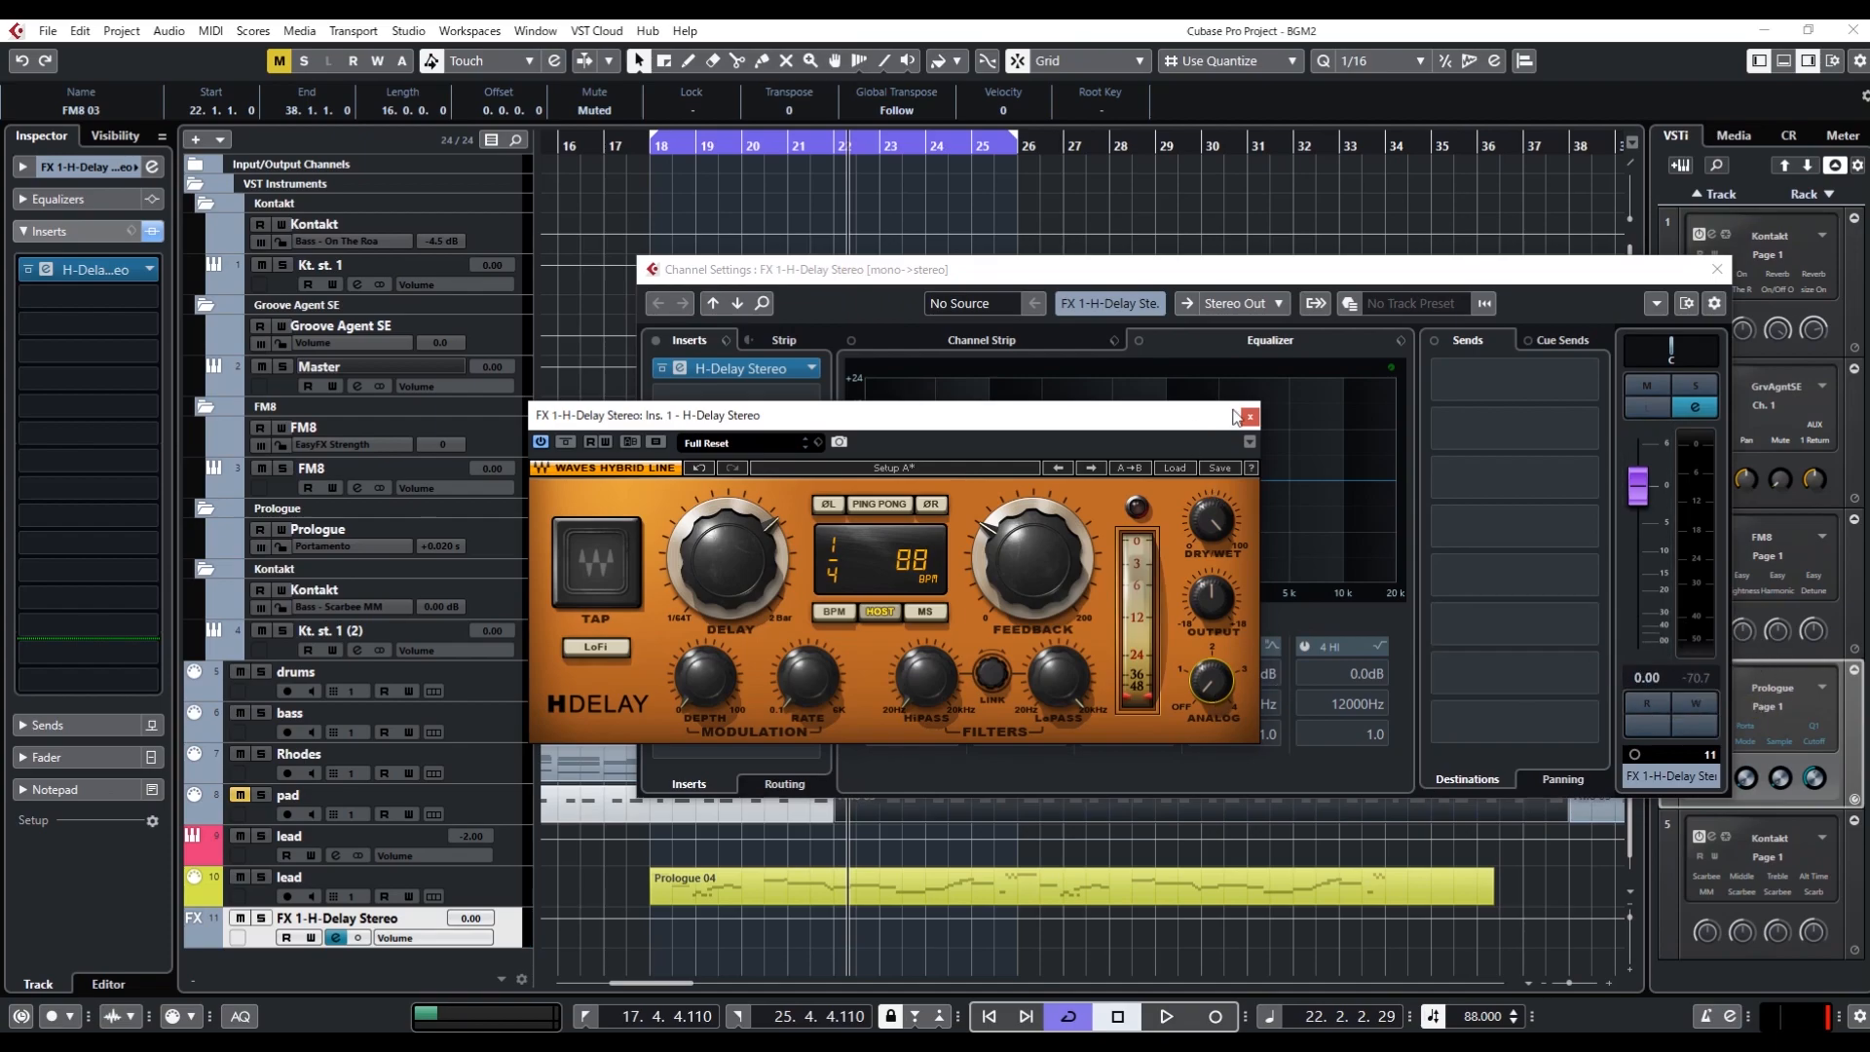
{"action": "left_click", "coordinate": [1717, 269]}
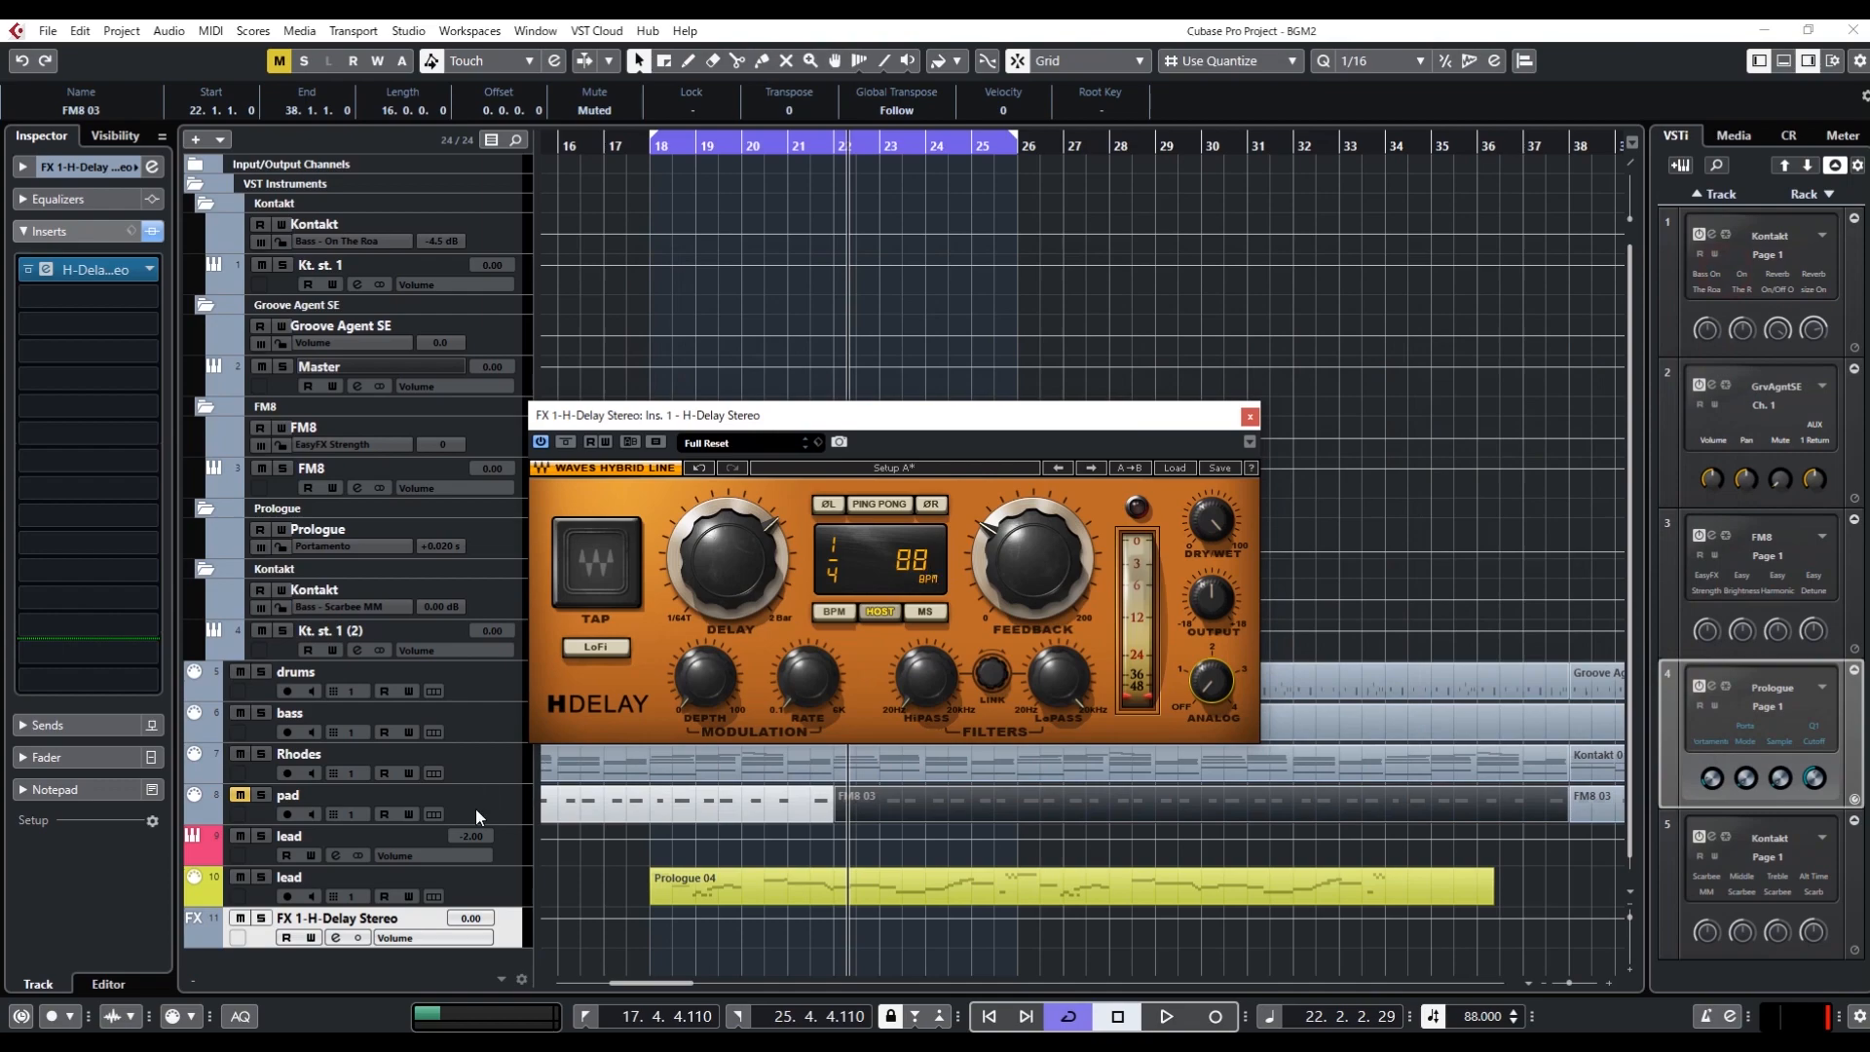
Assign the lead instrument track's first send to FX 1-H-Delay Stereo and activate the send
{"action": "left_click", "coordinate": [512, 886]}
{"action": "left_click", "coordinate": [507, 845]}
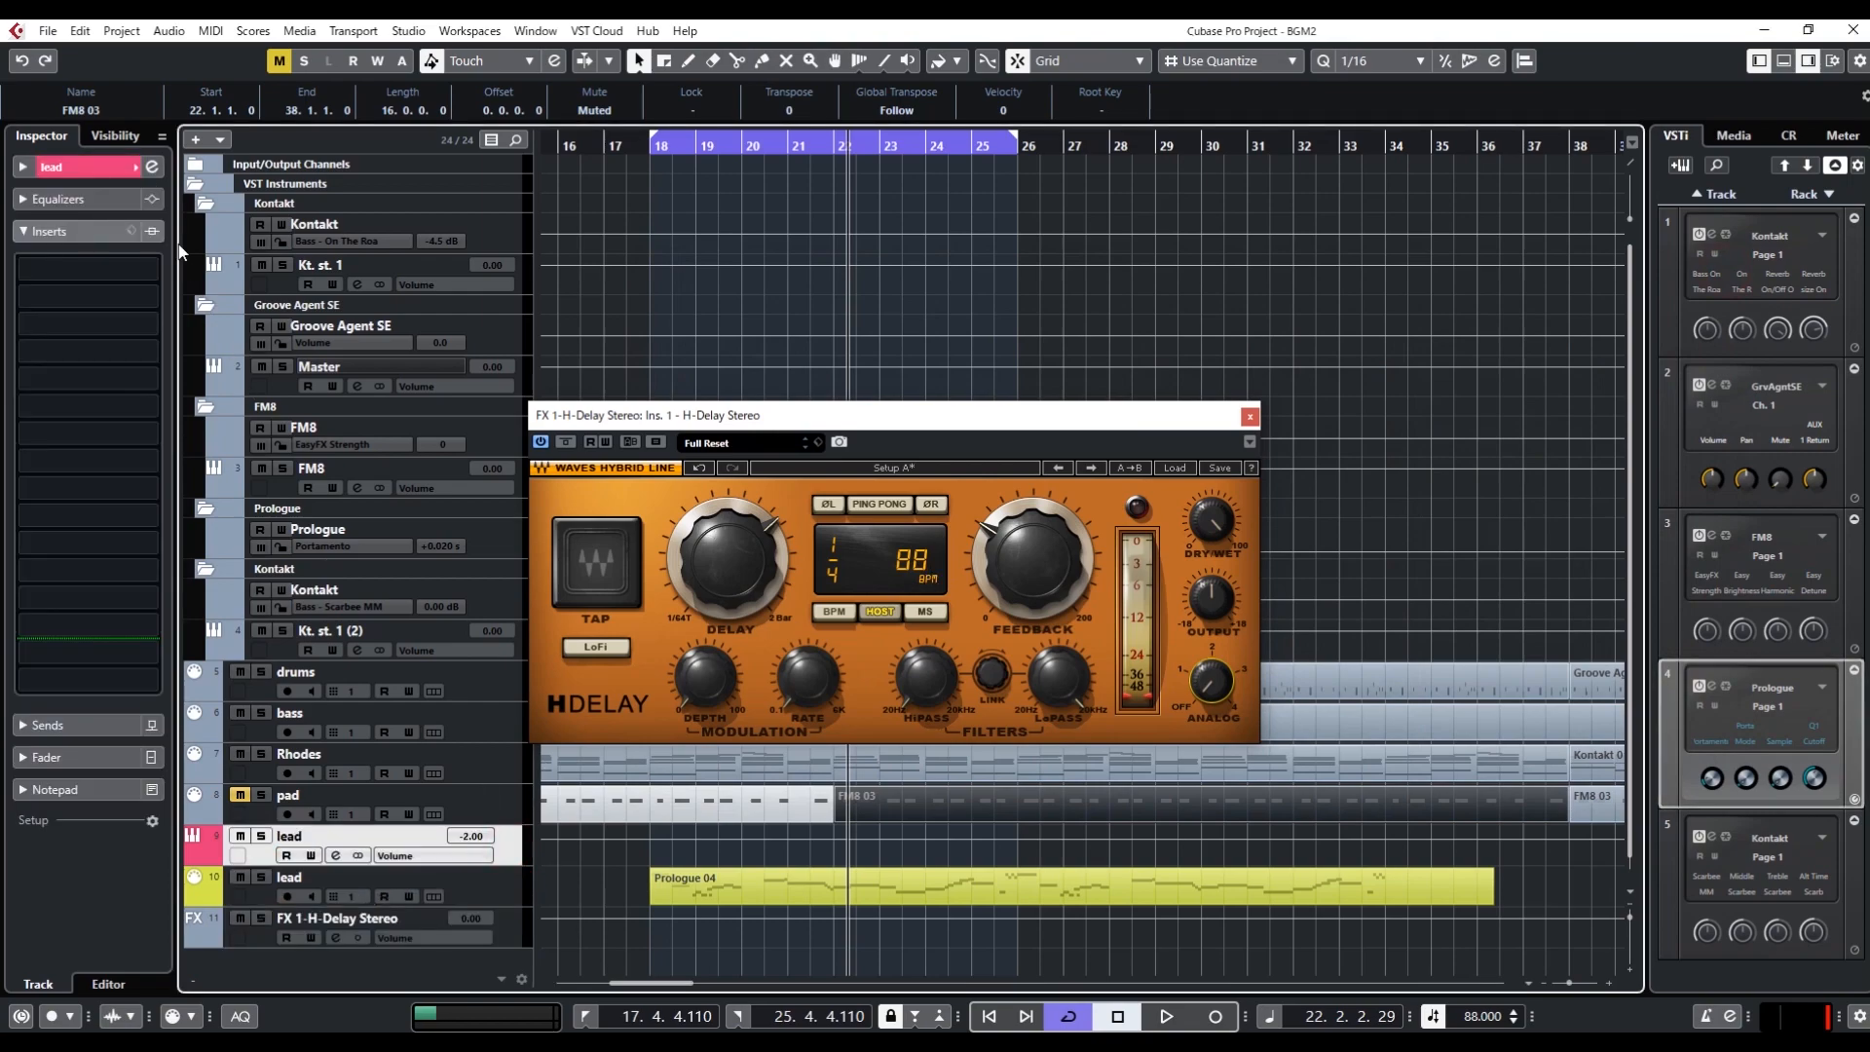
{"action": "left_click", "coordinate": [152, 166]}
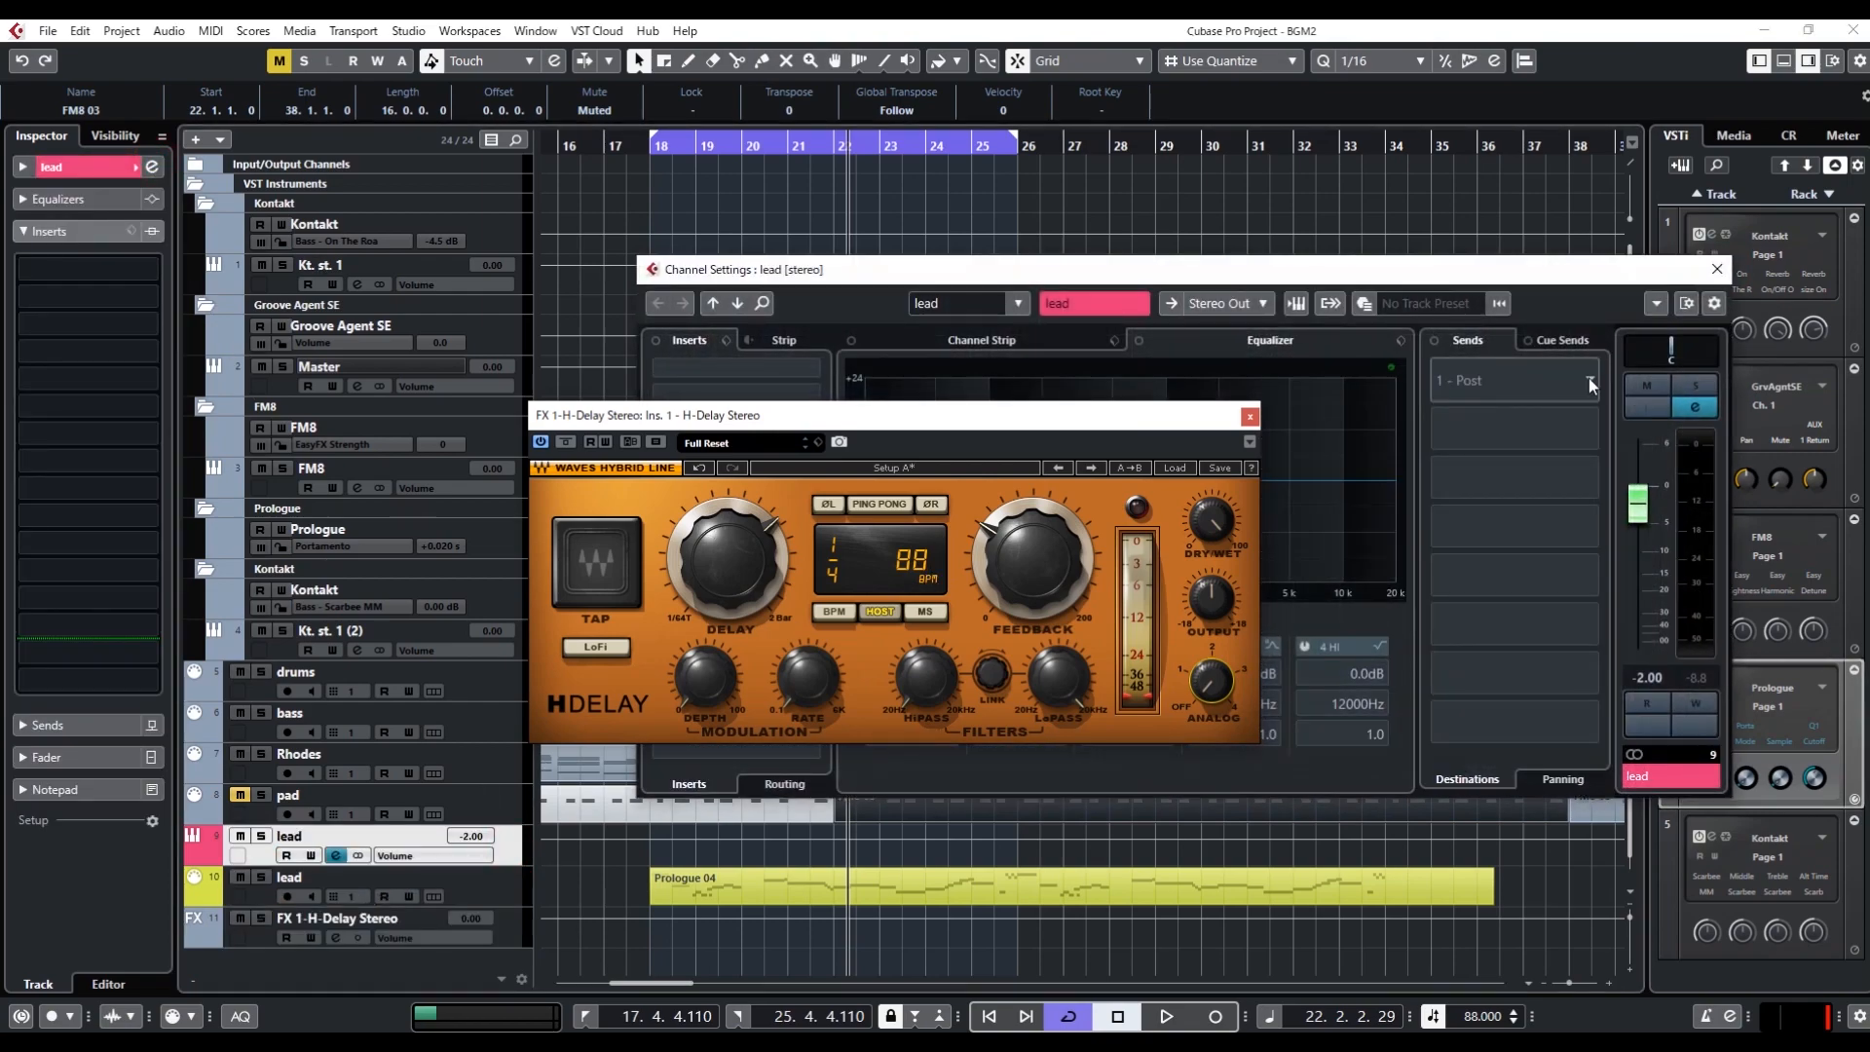
{"action": "left_click", "coordinate": [1589, 381]}
{"action": "left_click", "coordinate": [1499, 440]}
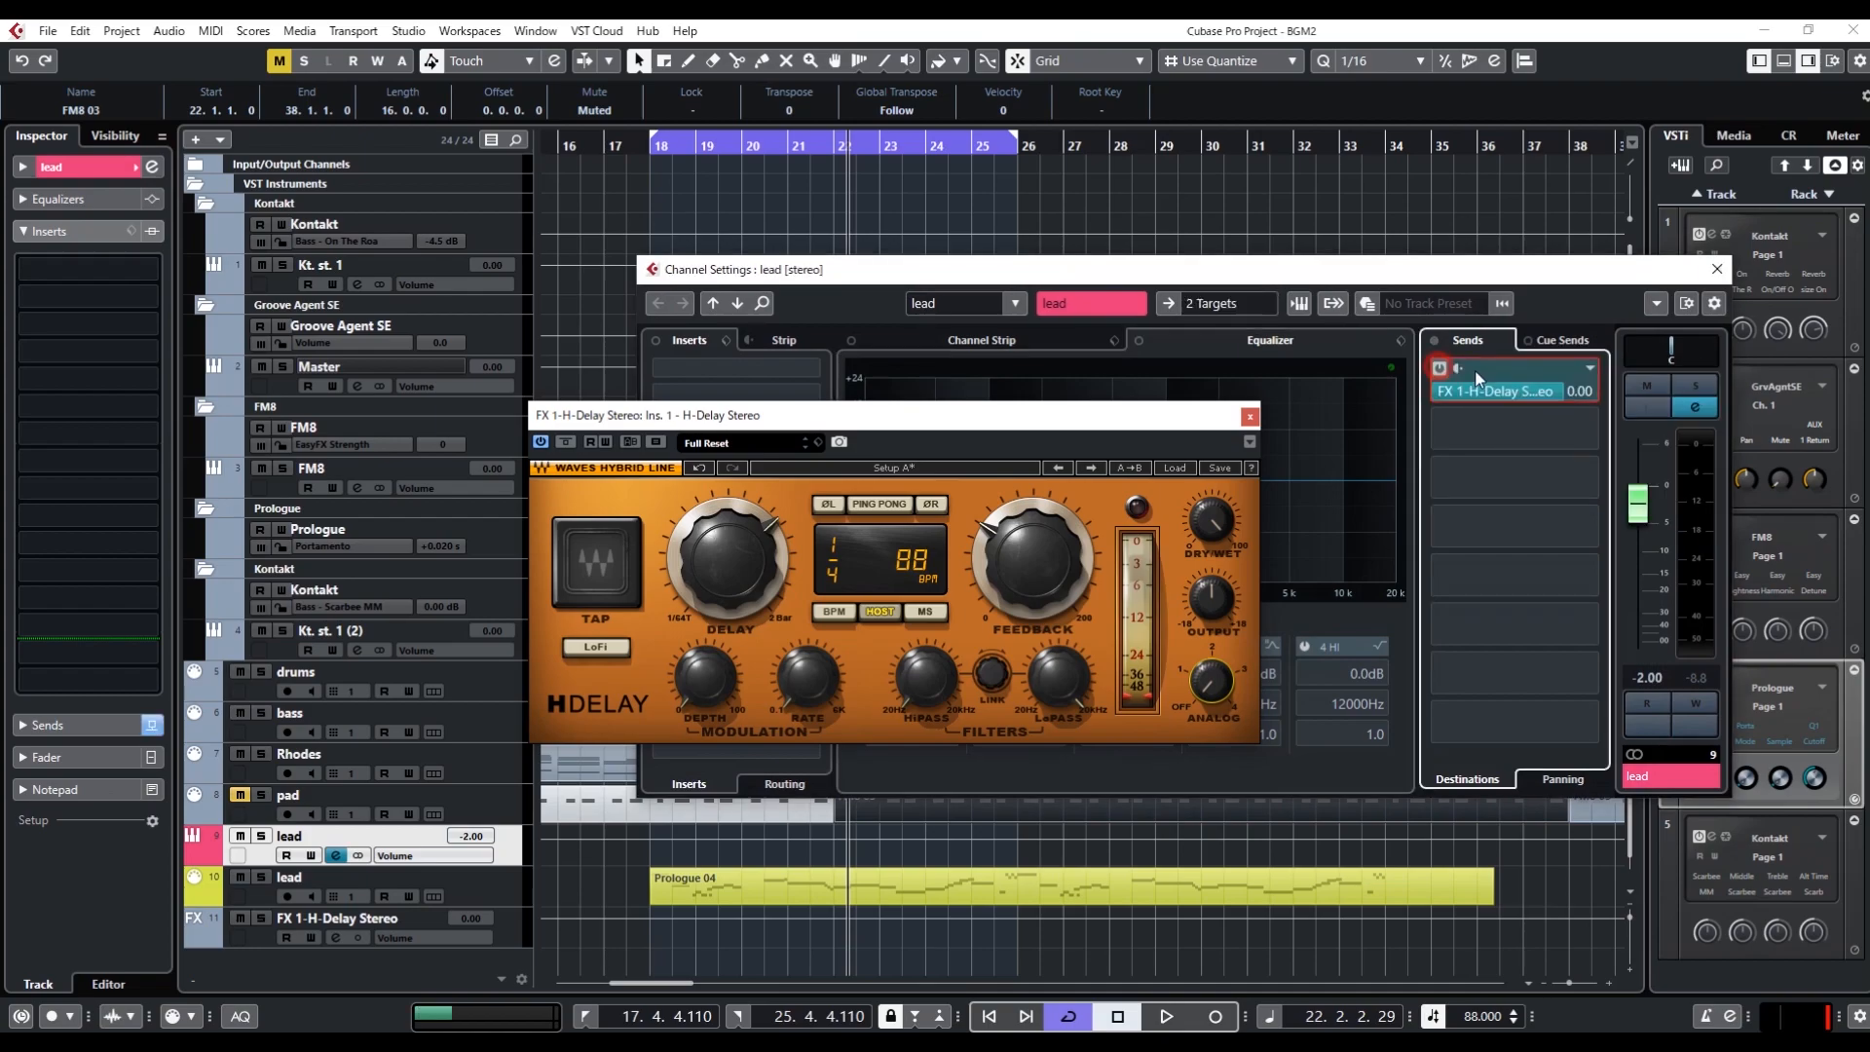
{"action": "left_click", "coordinate": [498, 949]}
Play the looped section to hear the lead with the delay send, and stop playback
{"action": "key", "text": "space"}
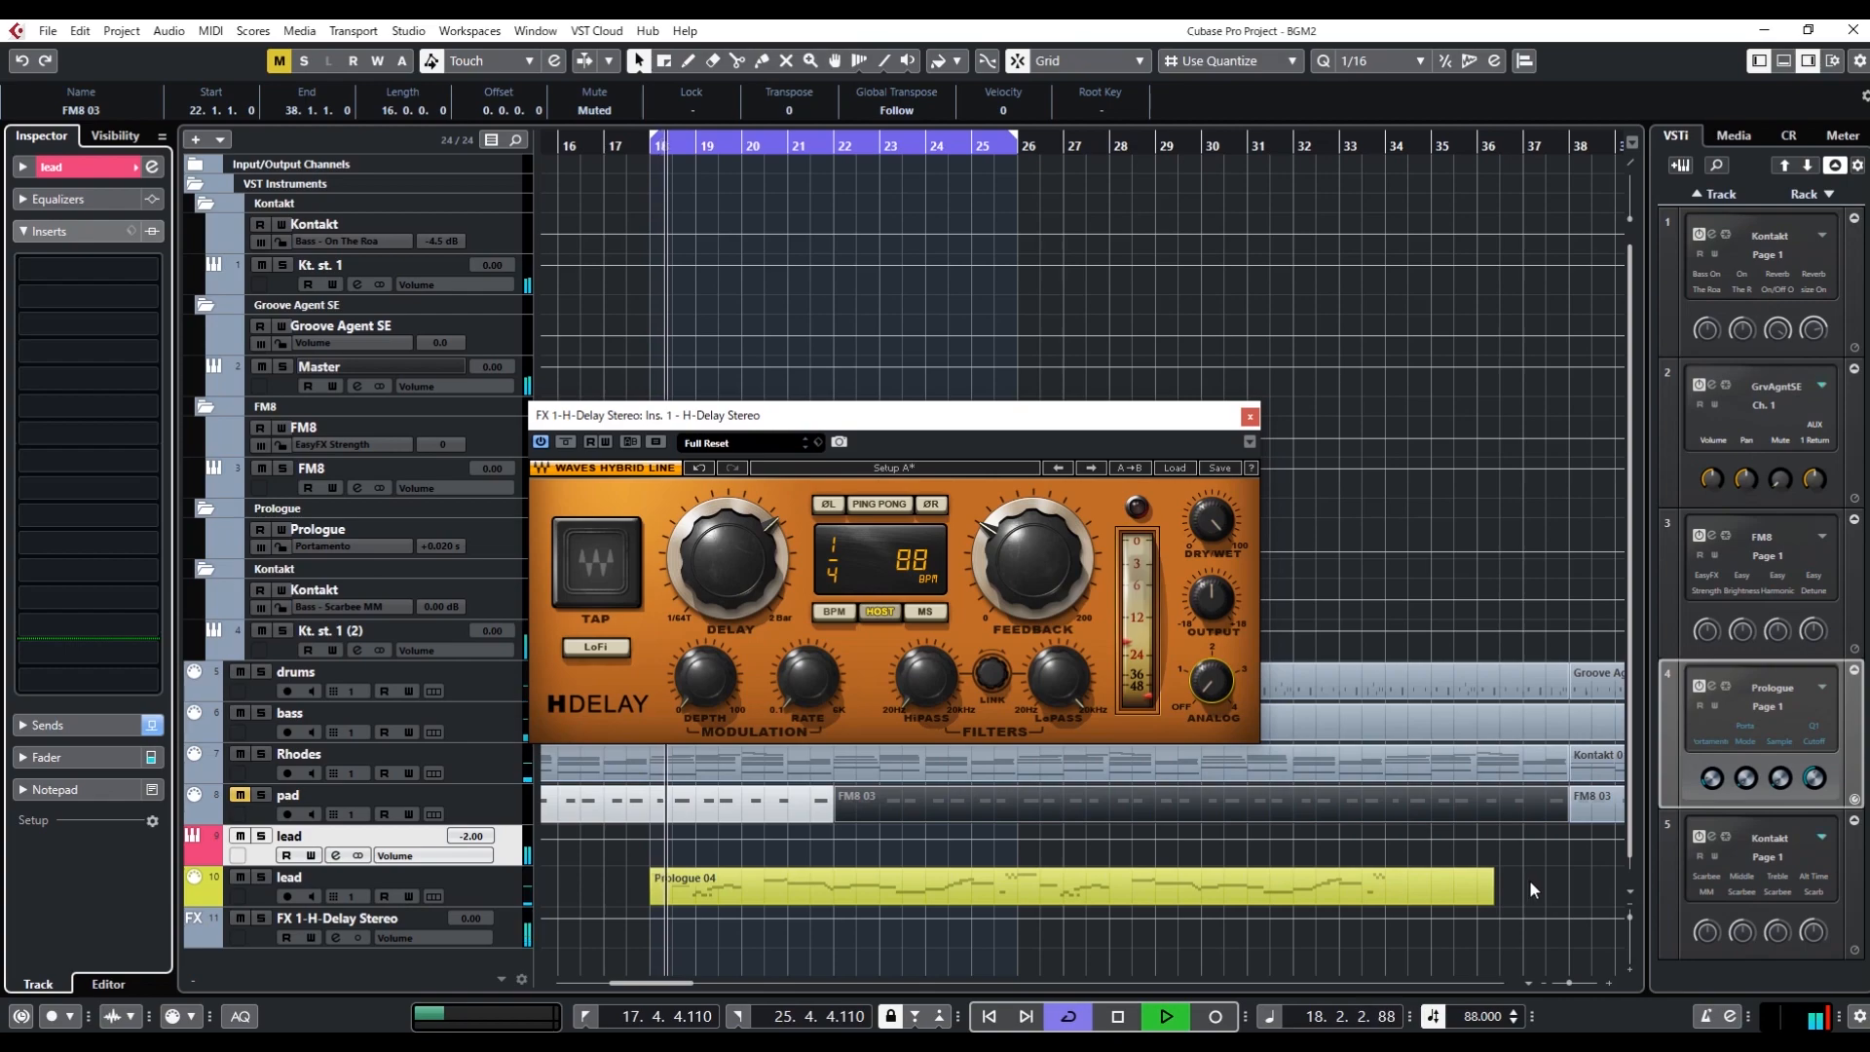
{"action": "scroll", "coordinate": [1529, 879], "scroll_direction": "down", "scroll_amount": 1}
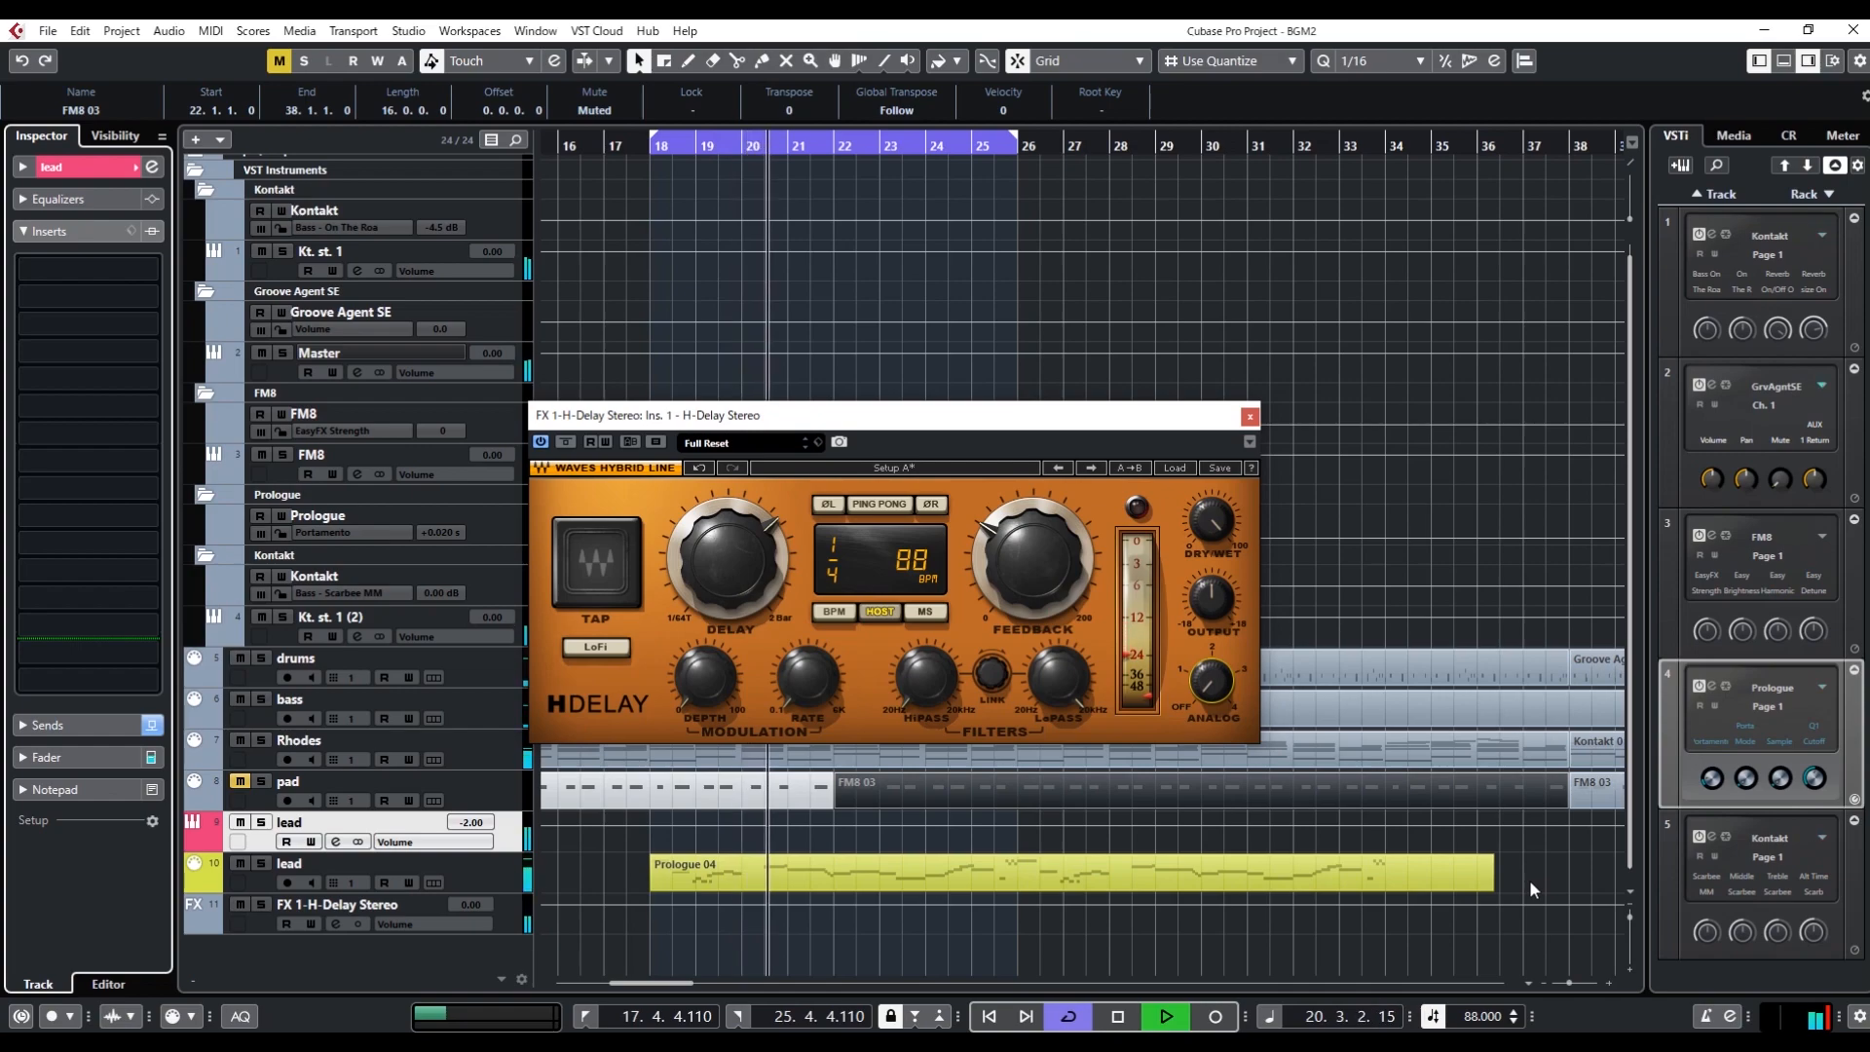
{"action": "key", "text": "space"}
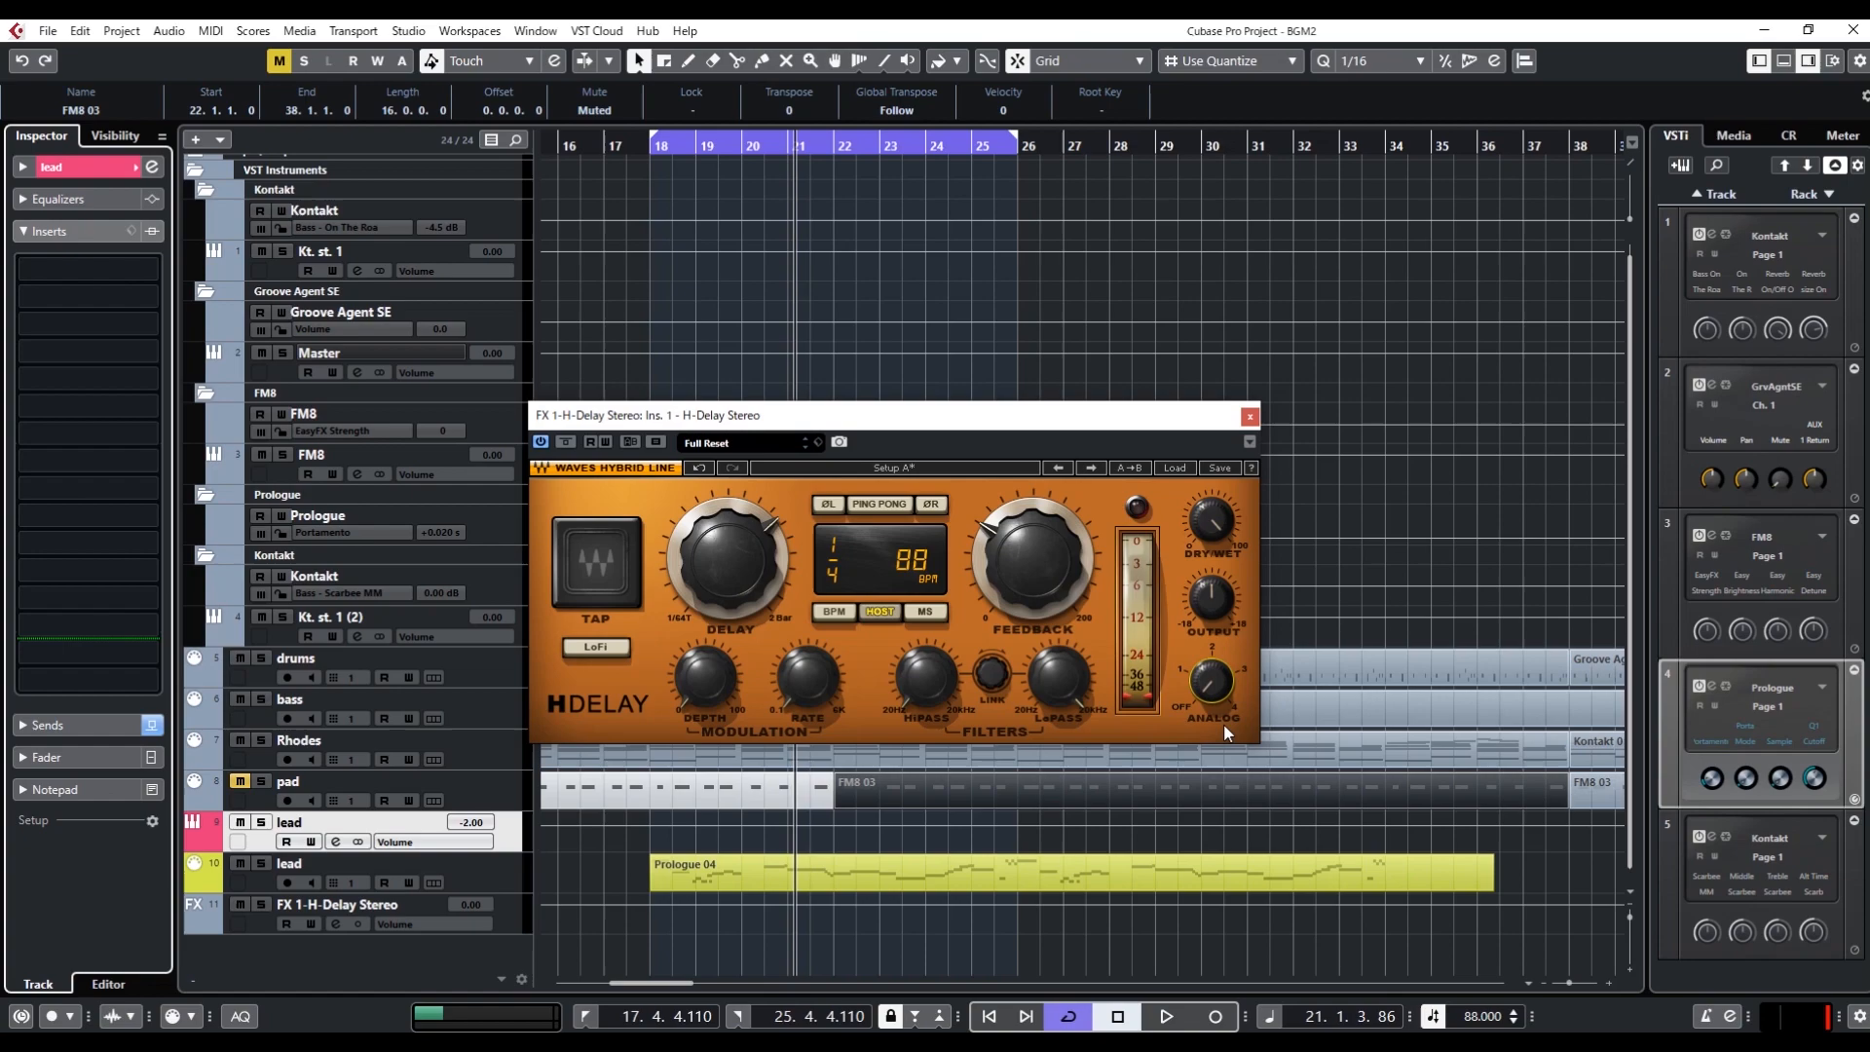
Load FabFilter Pro-Q 3 into the second insert slot of the H-Delay effect track
{"action": "left_click", "coordinate": [770, 874]}
{"action": "left_click", "coordinate": [504, 913]}
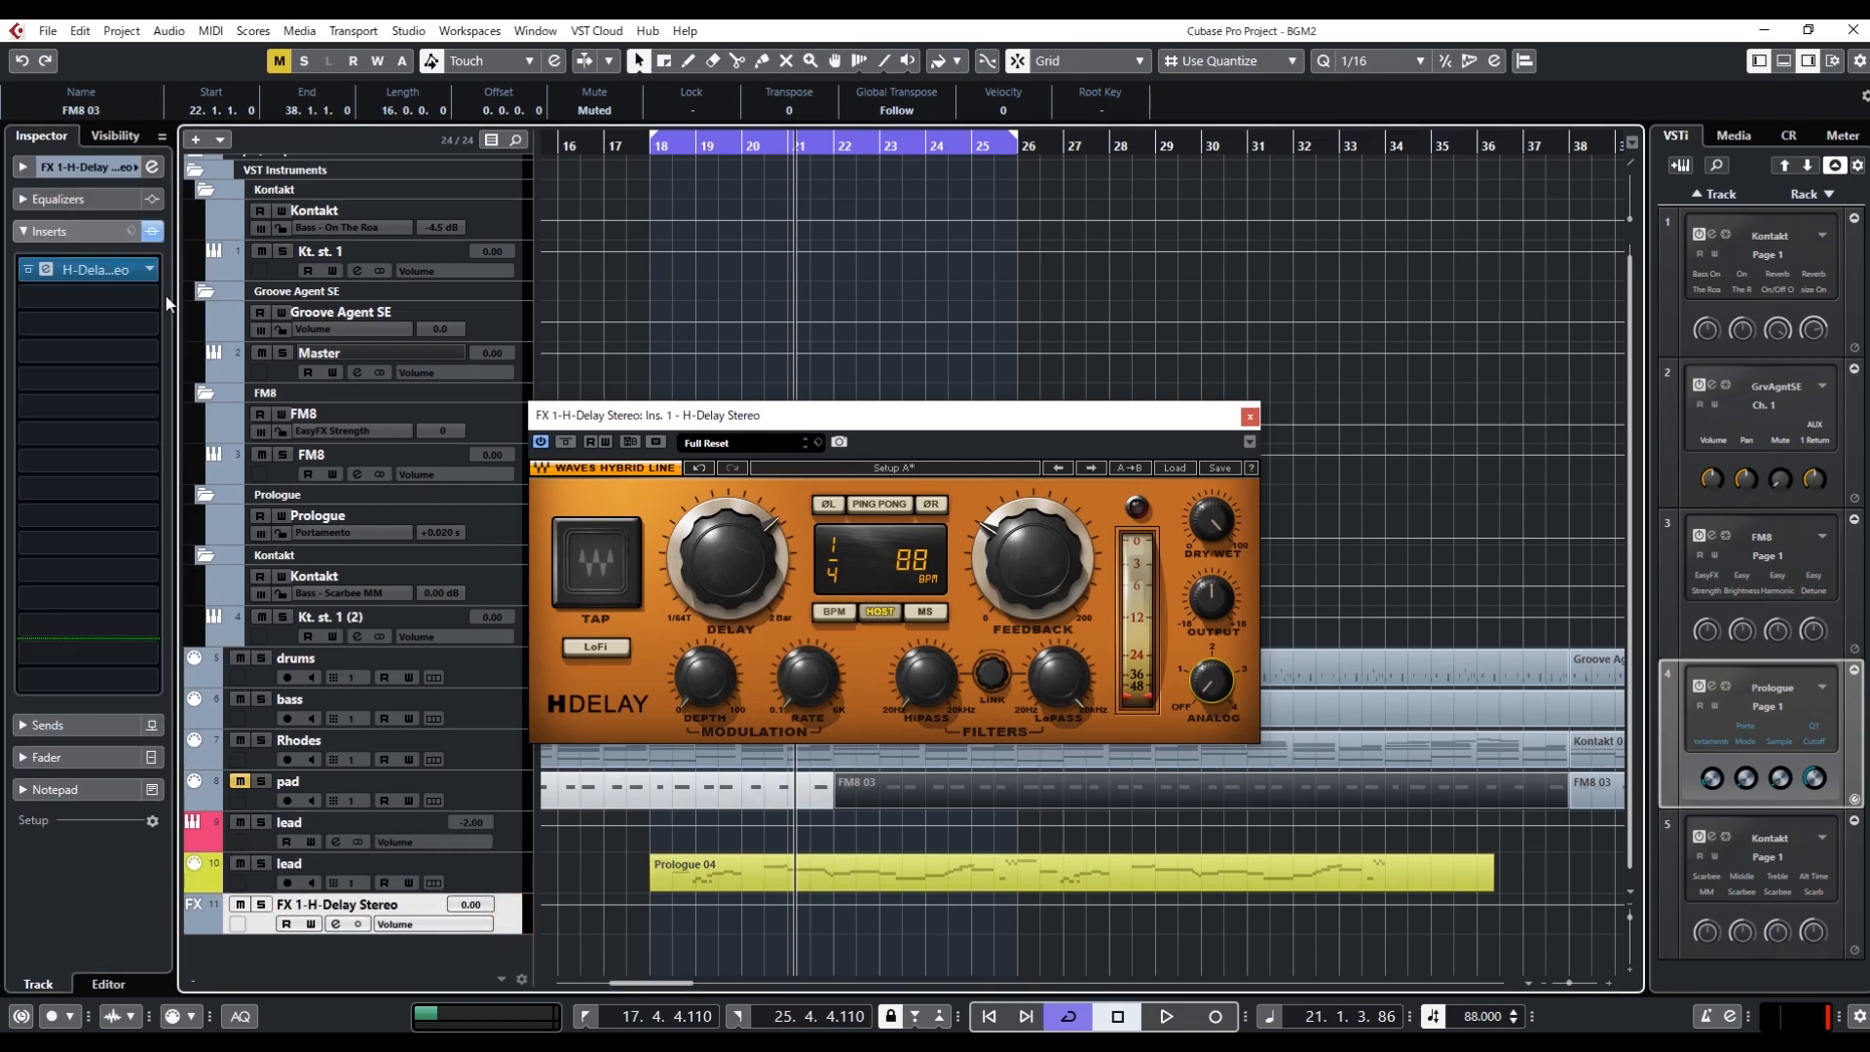
{"action": "left_click", "coordinate": [54, 294]}
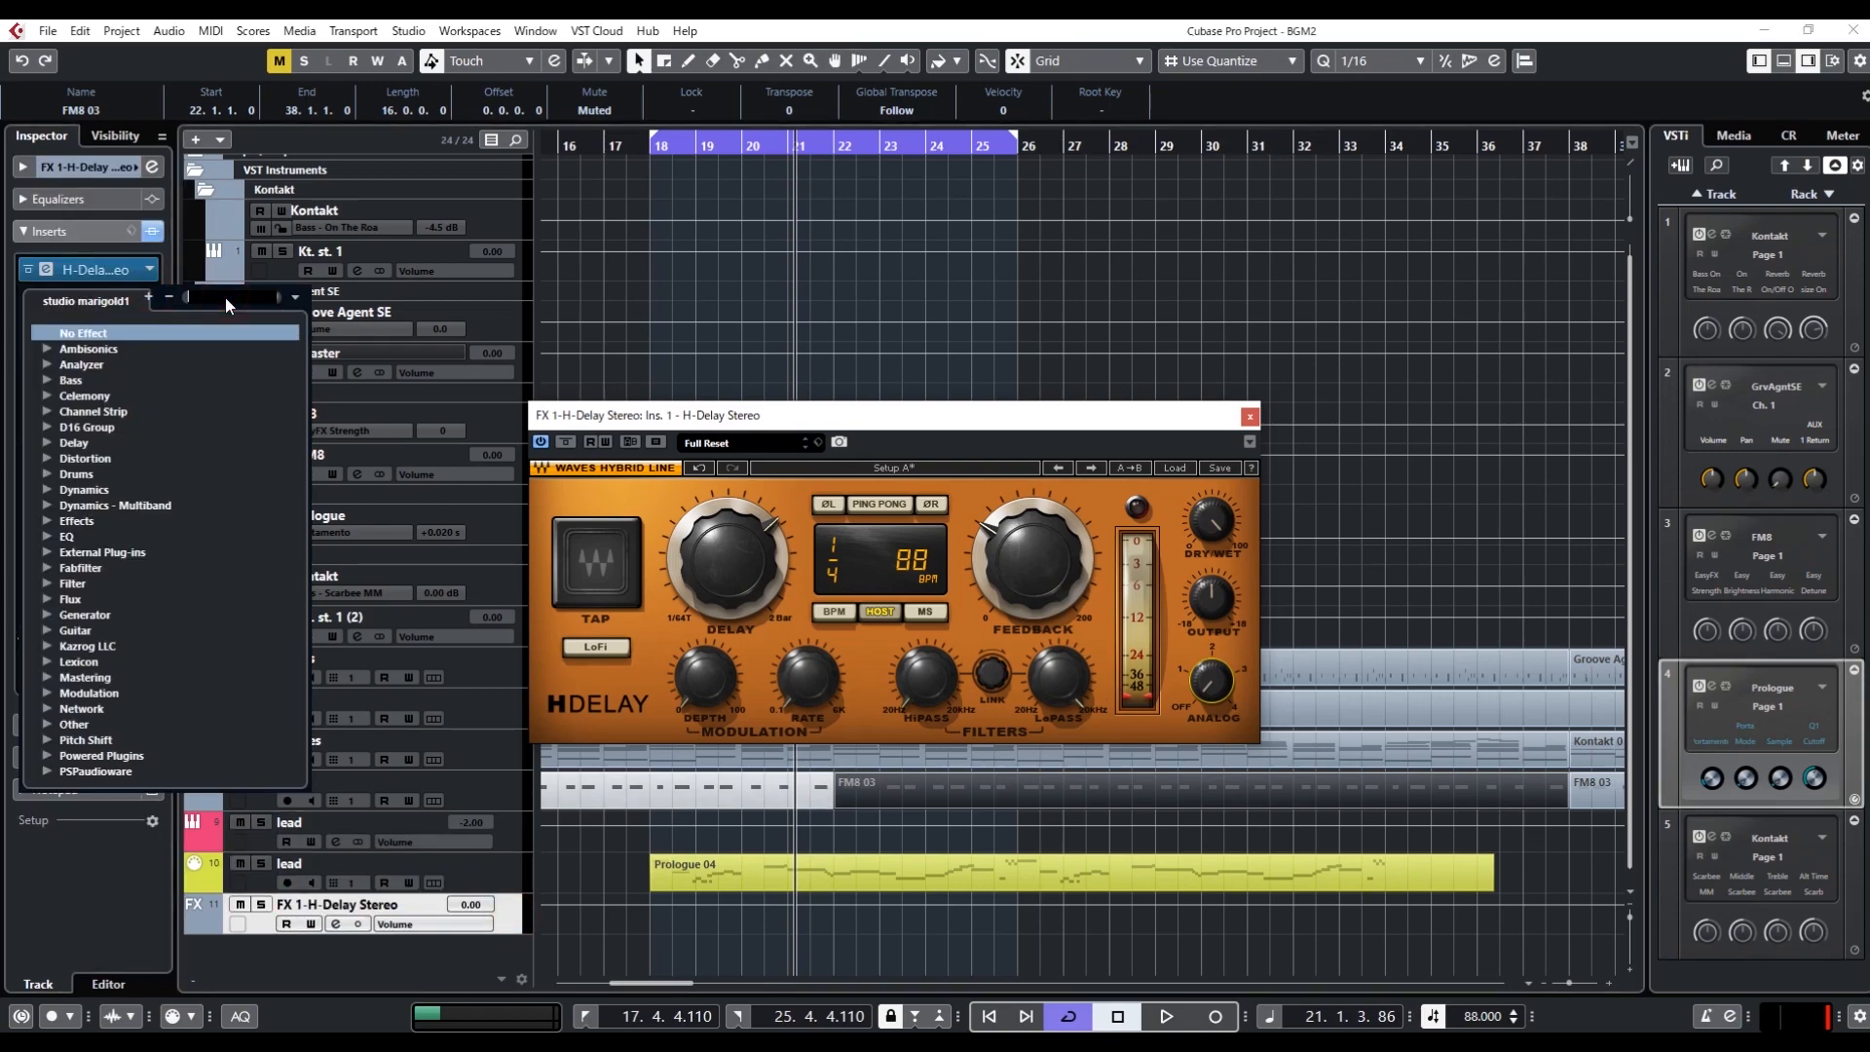
{"action": "type", "text": "por"}
{"action": "key", "text": "BackSpace"}
{"action": "key", "text": "BackSpace"}
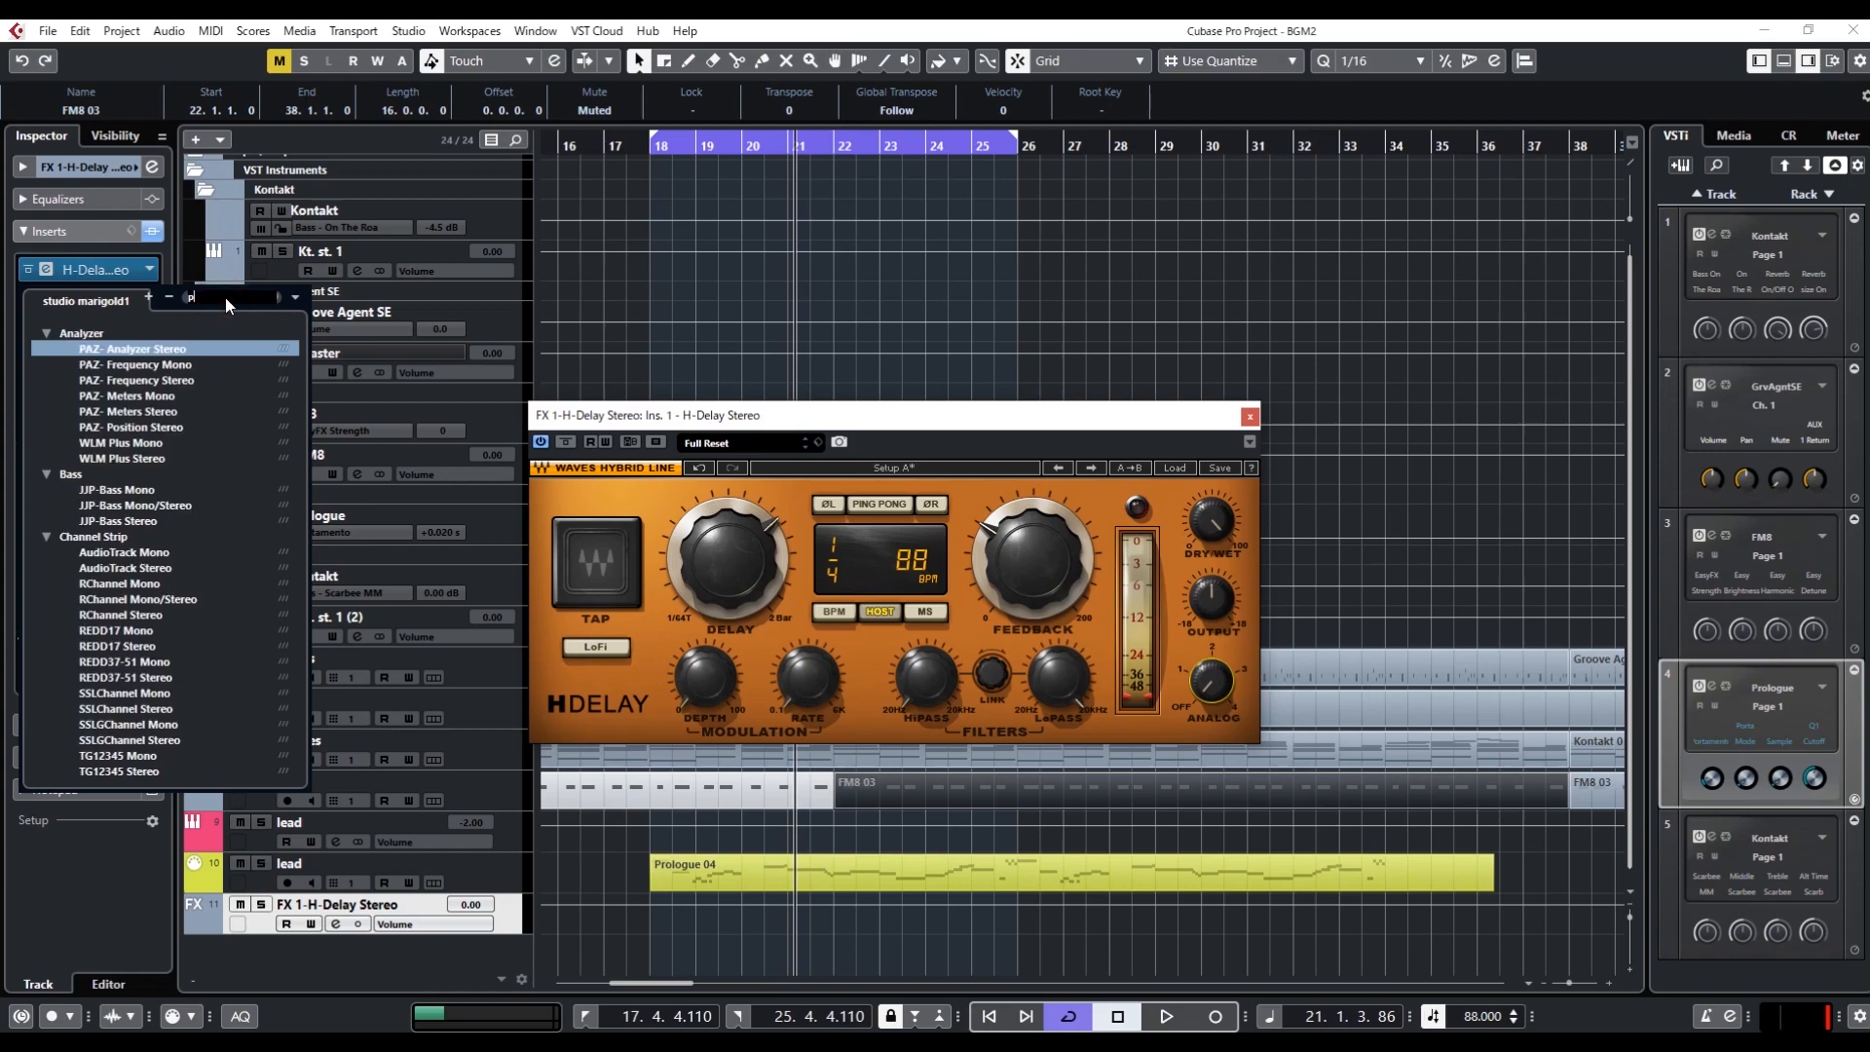
{"action": "type", "text": "ro"}
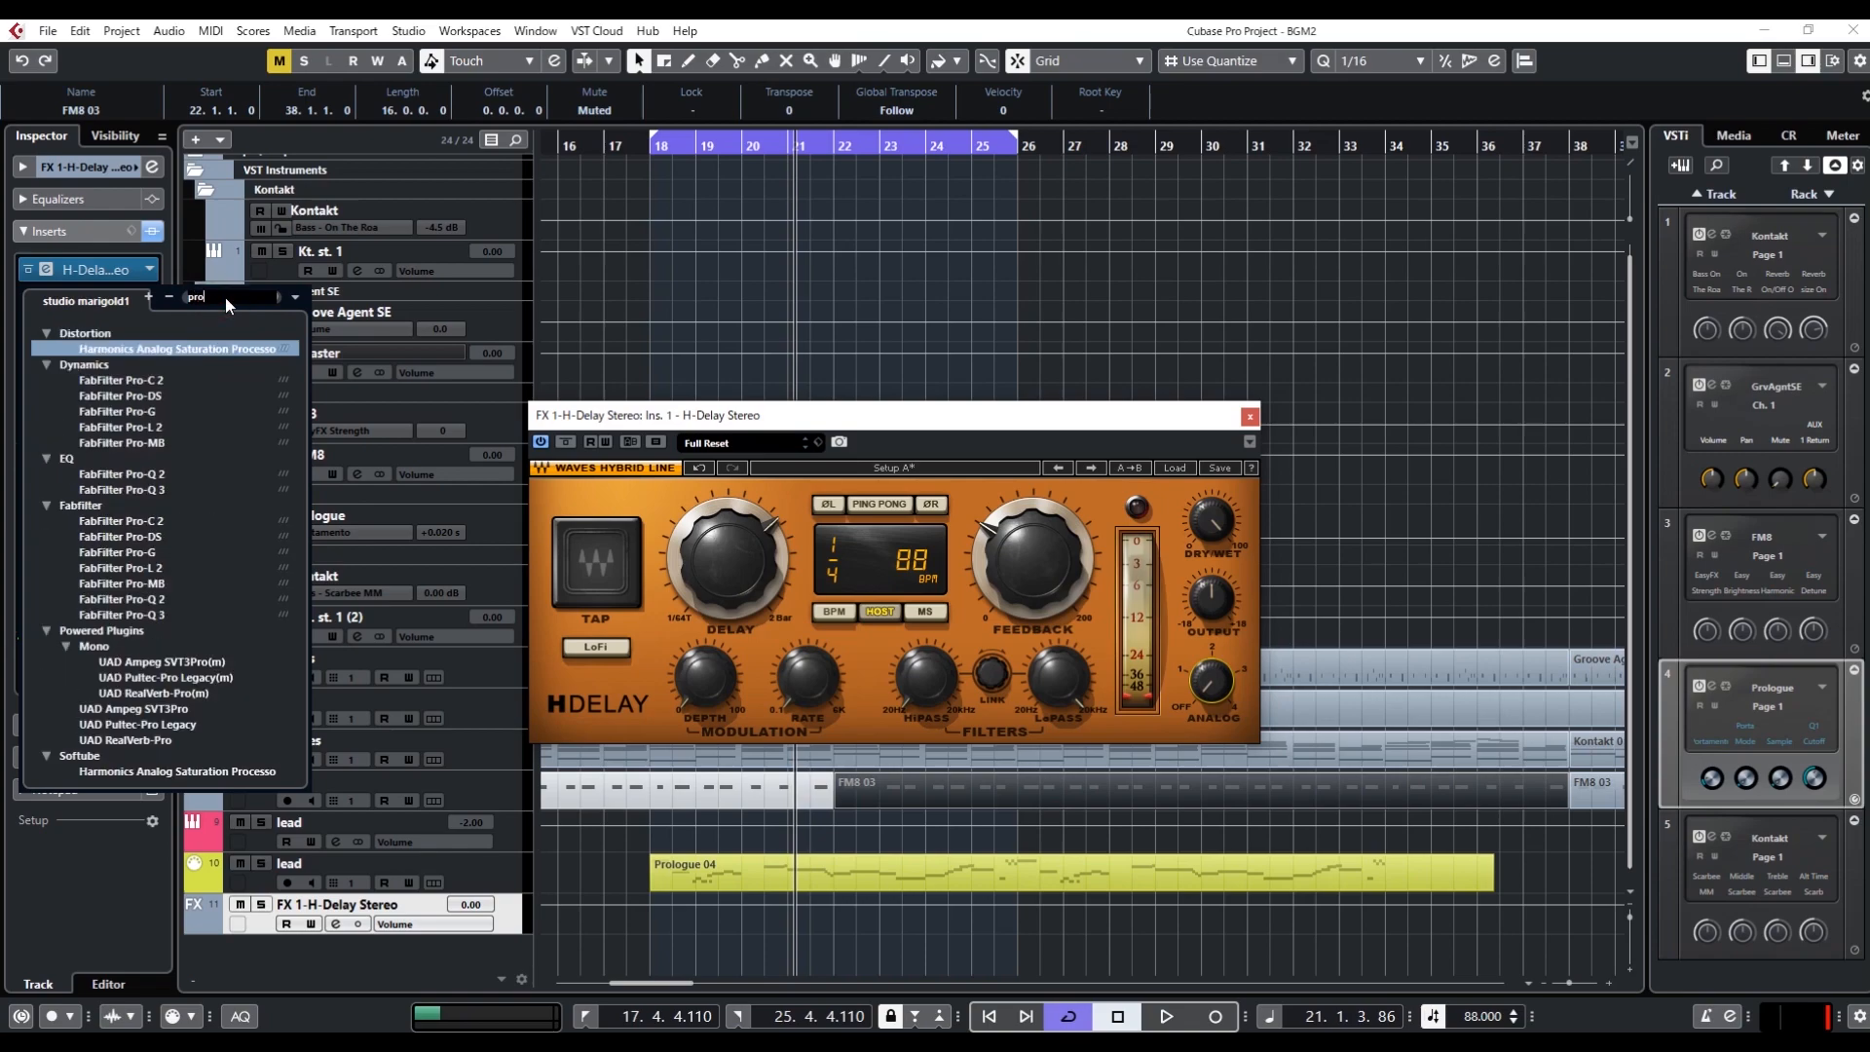
{"action": "left_click", "coordinate": [125, 613]}
{"action": "left_click_drag", "start_coordinate": [927, 214], "coordinate": [1301, 299]}
Create a Low Cut band in Pro-Q 3 and reset its Q to 1
{"action": "left_click", "coordinate": [861, 562]}
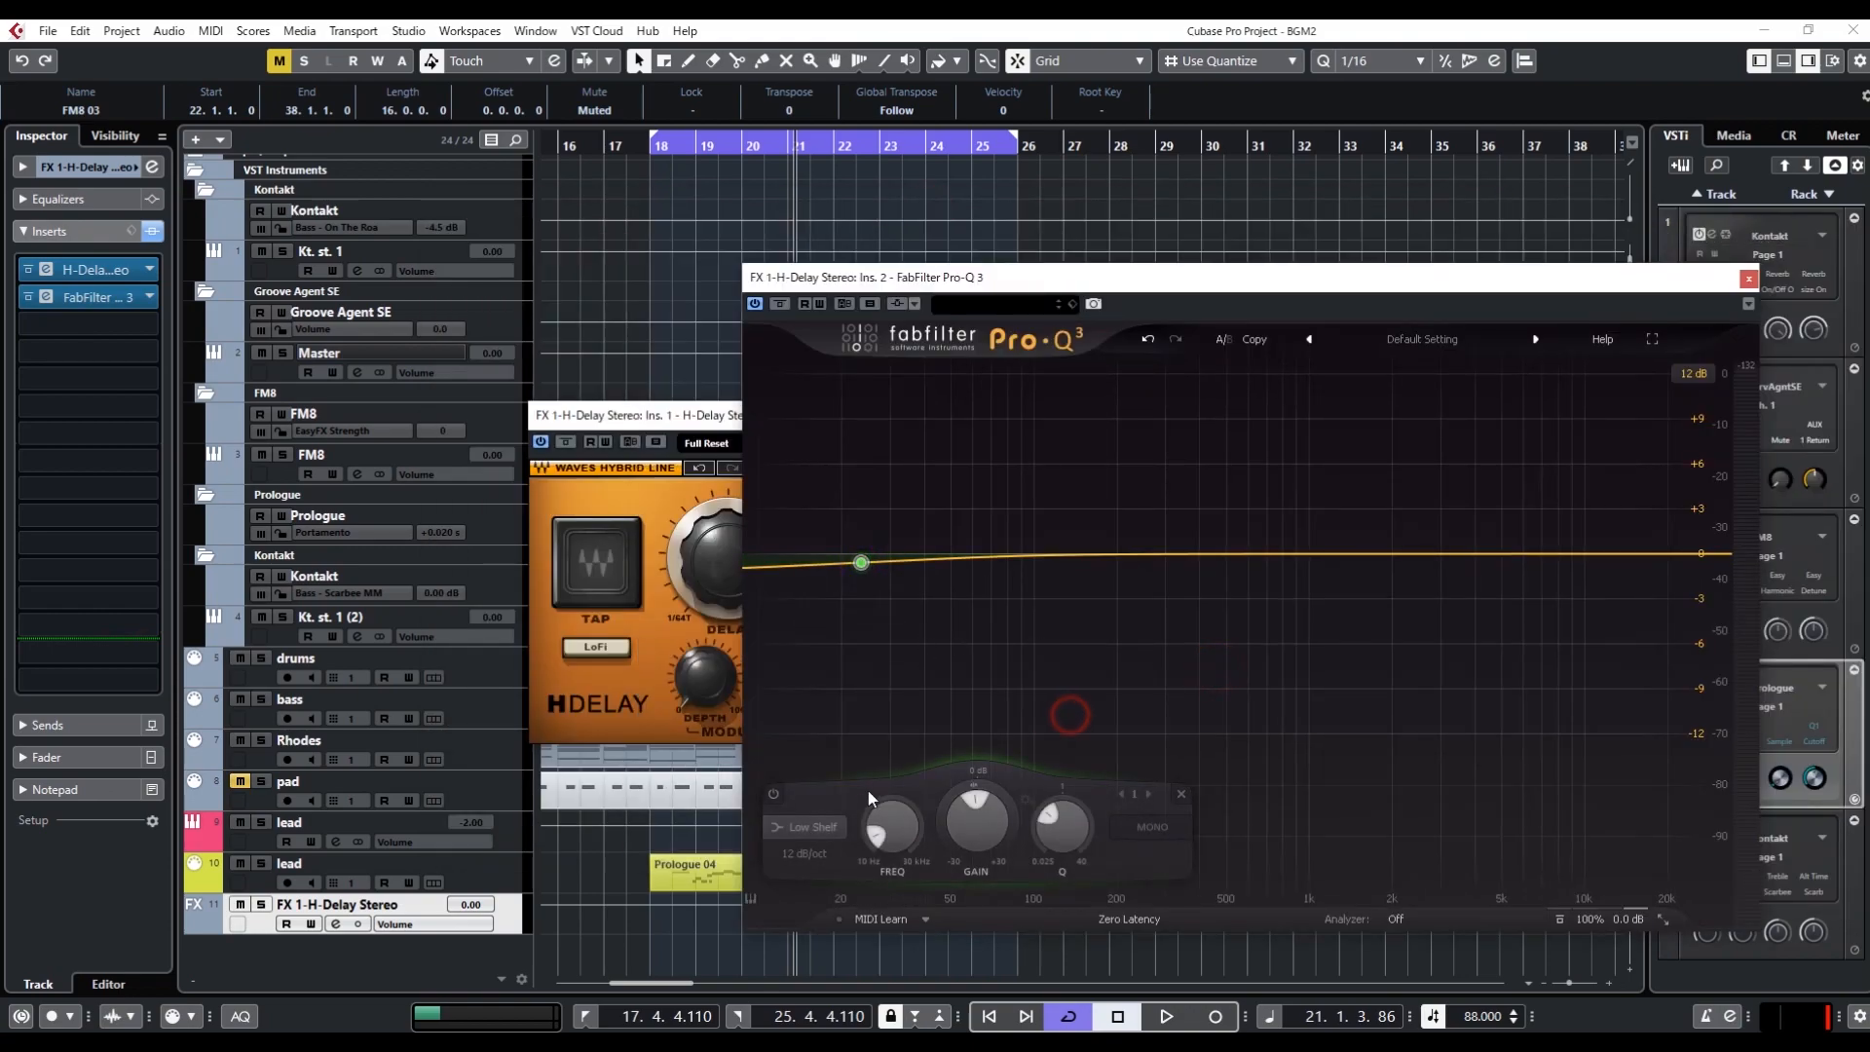
{"action": "left_click", "coordinate": [813, 826]}
{"action": "left_click", "coordinate": [813, 687]}
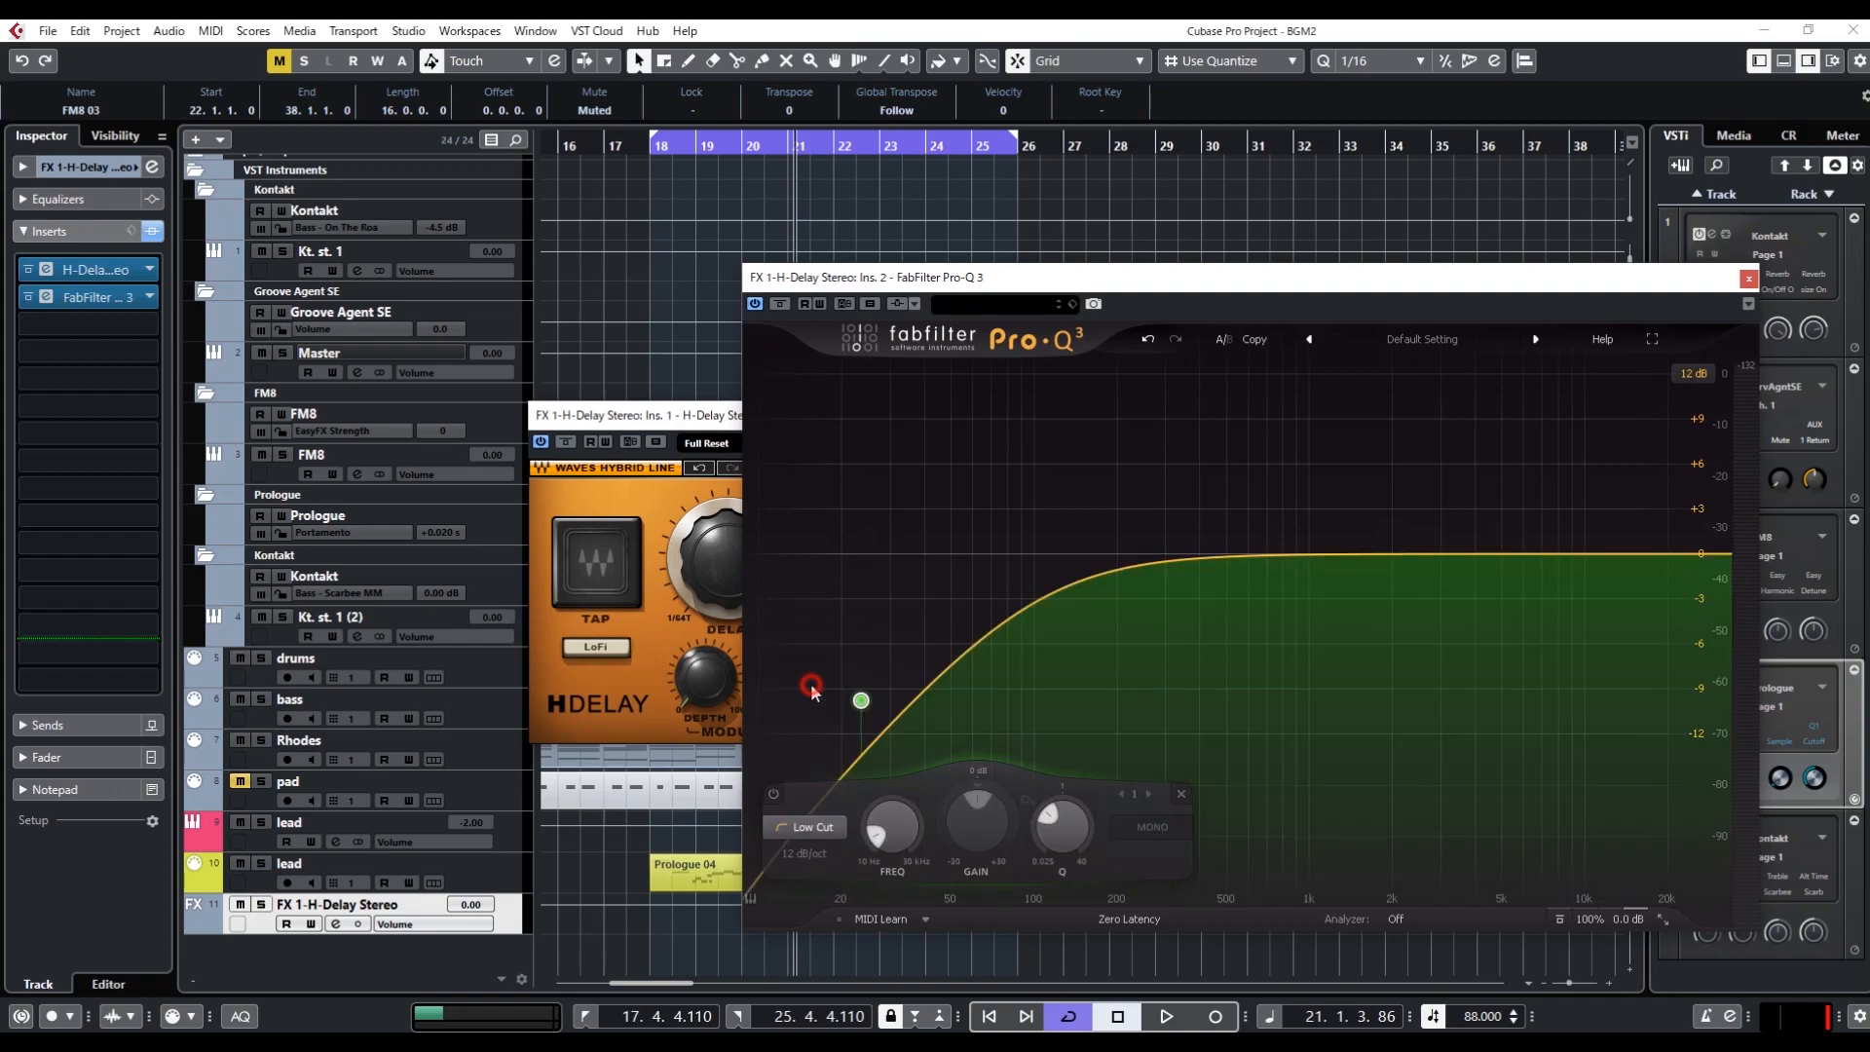
{"action": "double_click", "coordinate": [1062, 826]}
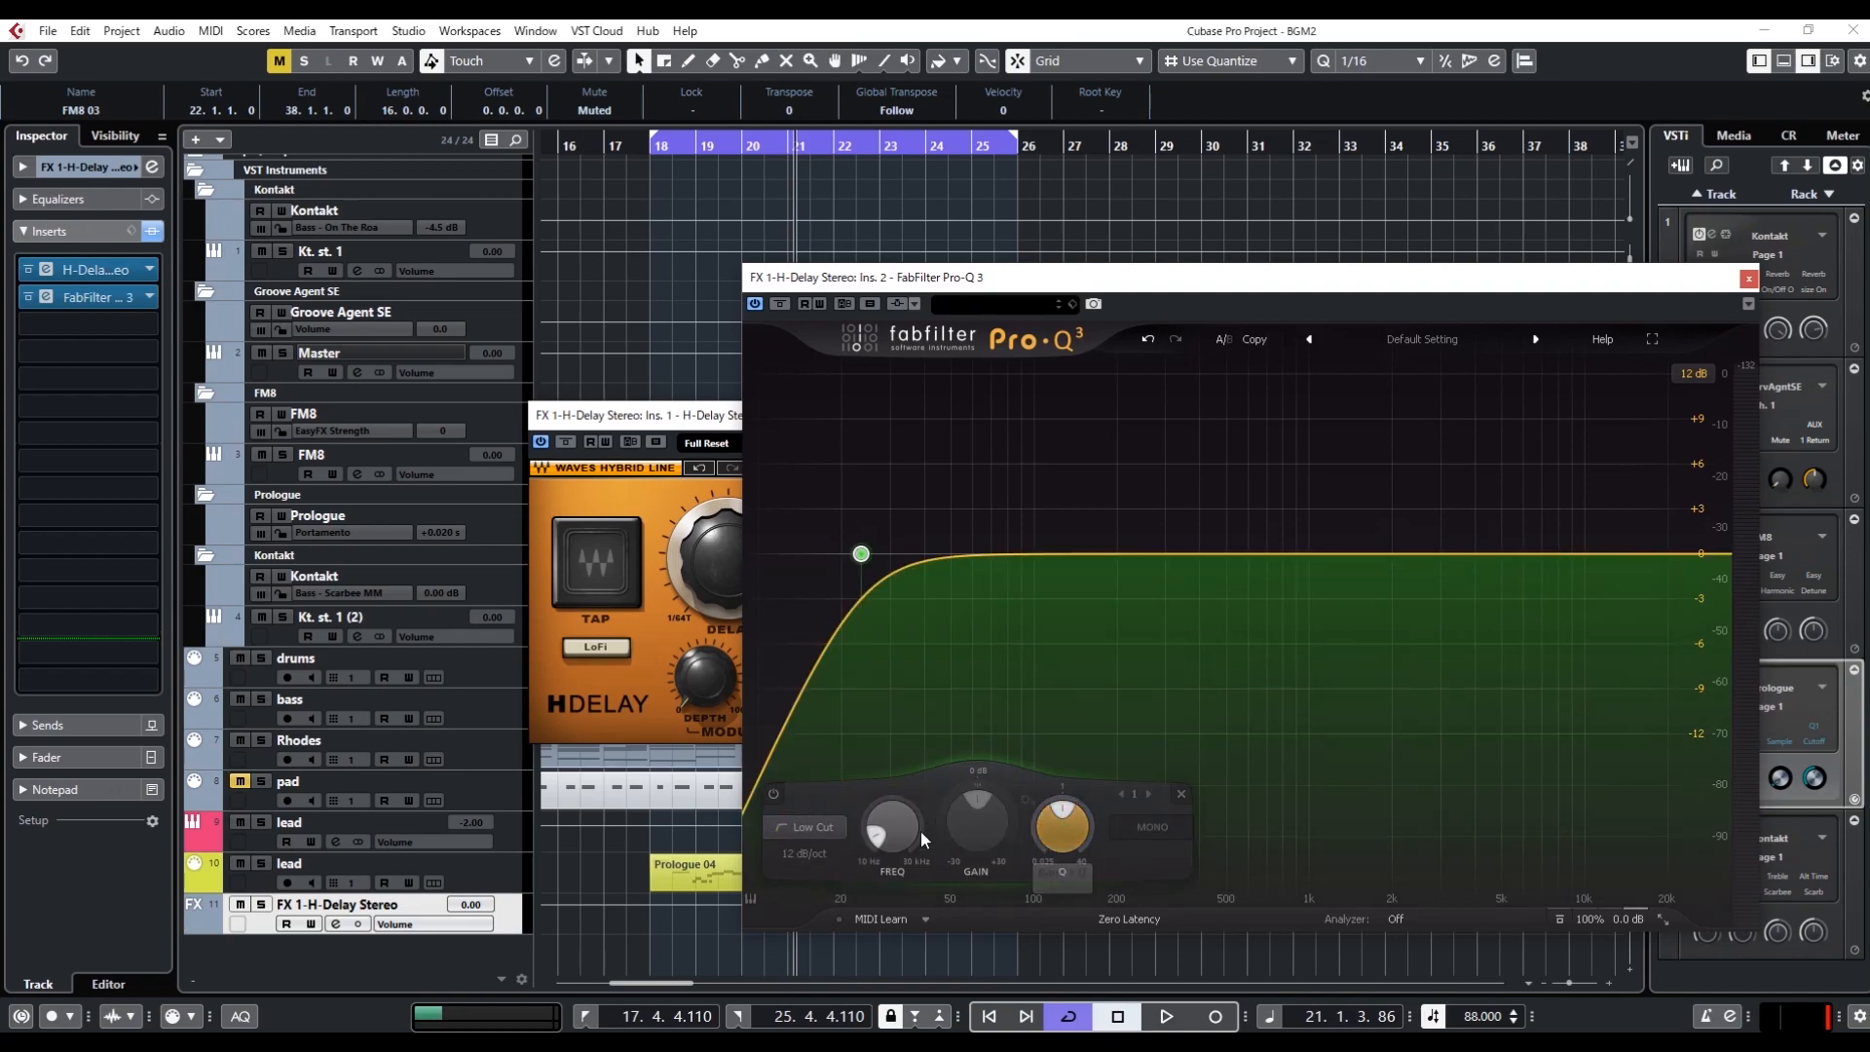
Set the low-cut band's frequency to 100 Hz and its slope to 18 dB/oct
{"action": "double_click", "coordinate": [885, 839]}
{"action": "type", "text": "100"}
{"action": "key", "text": "Return"}
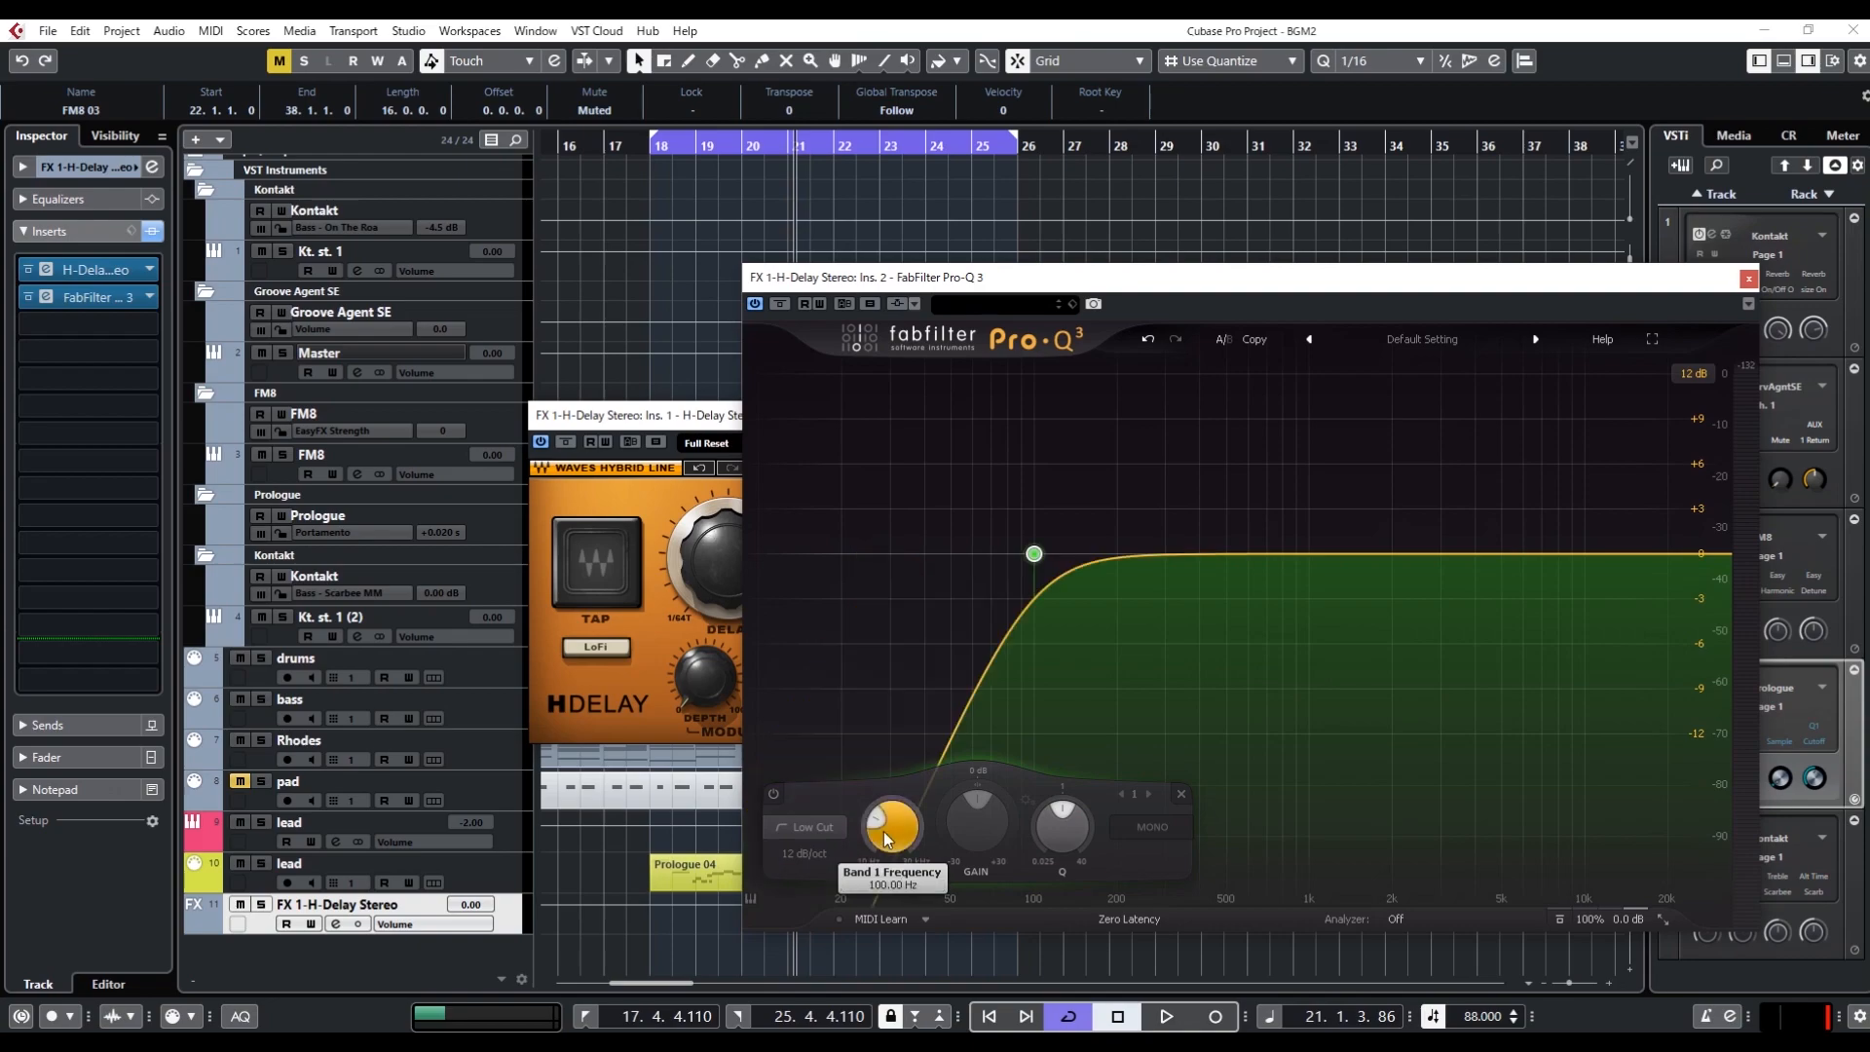
{"action": "scroll", "coordinate": [801, 854], "scroll_direction": "up", "scroll_amount": 1}
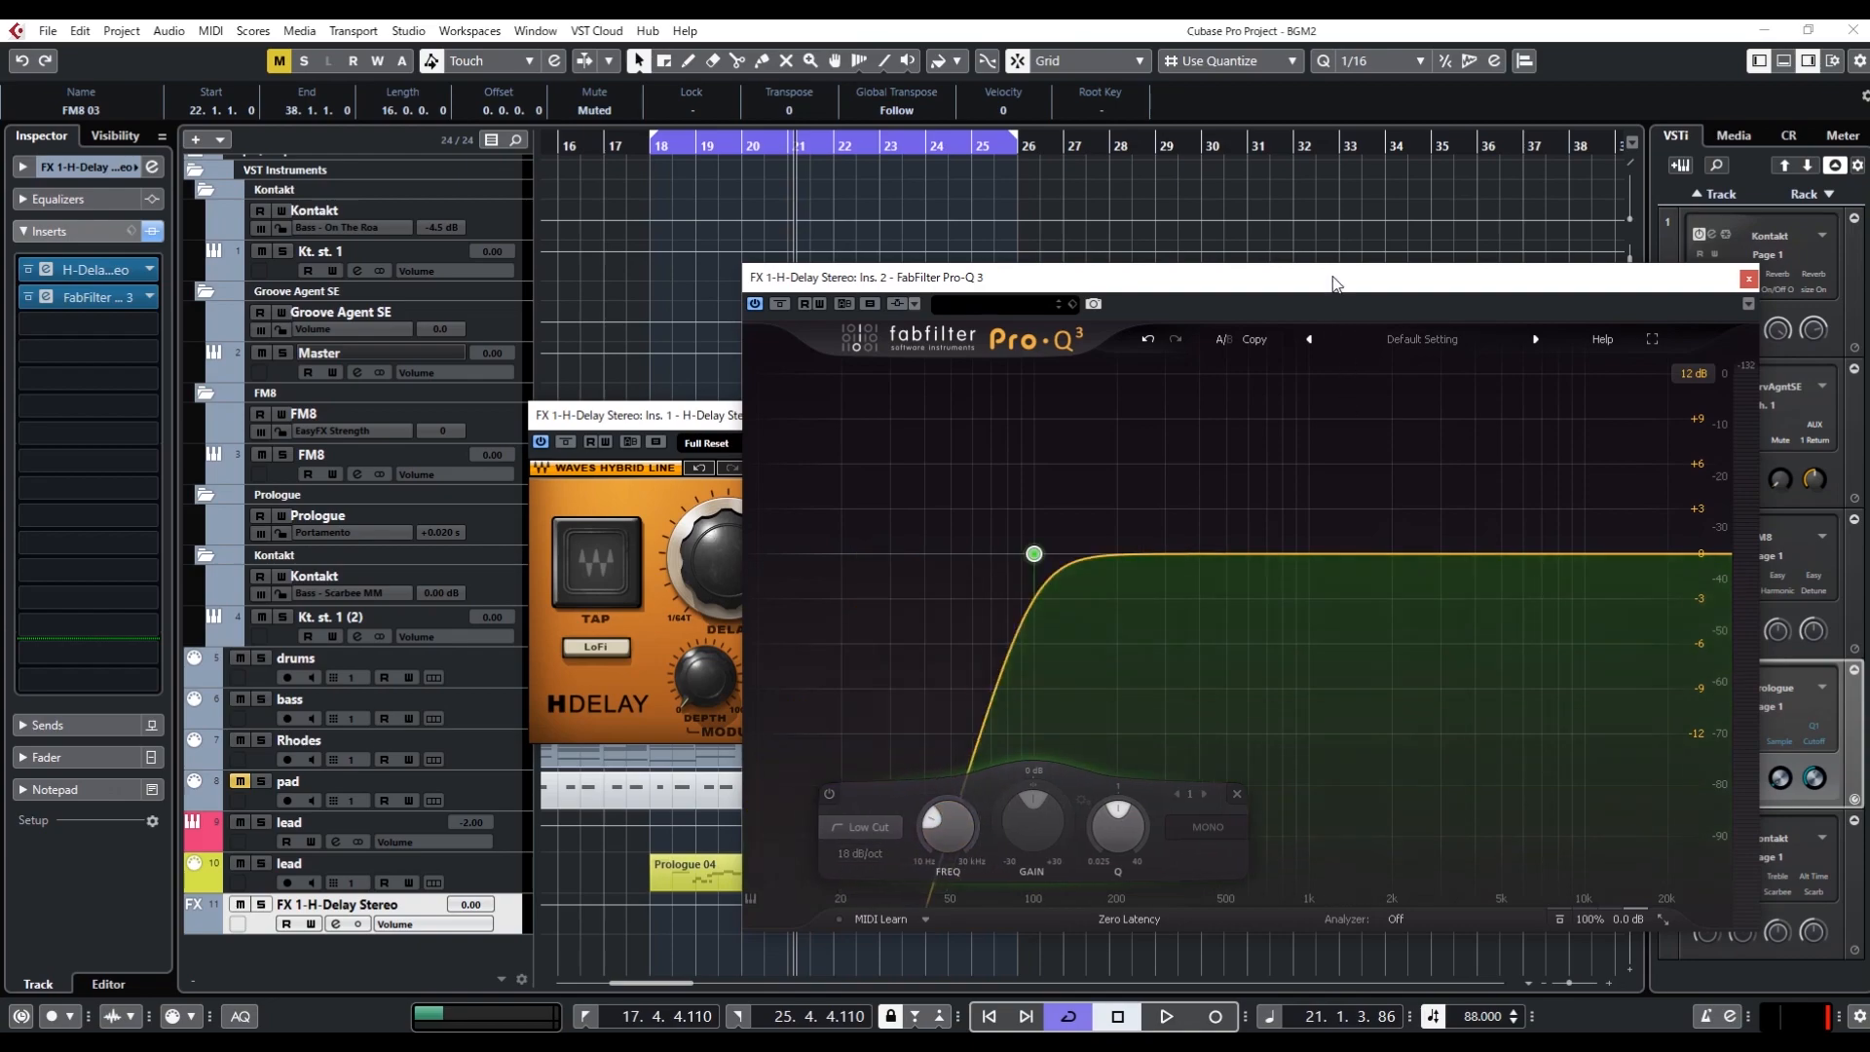
Play the loop to hear the delay return filtered by the low cut, and stop playback
{"action": "key", "text": "space"}
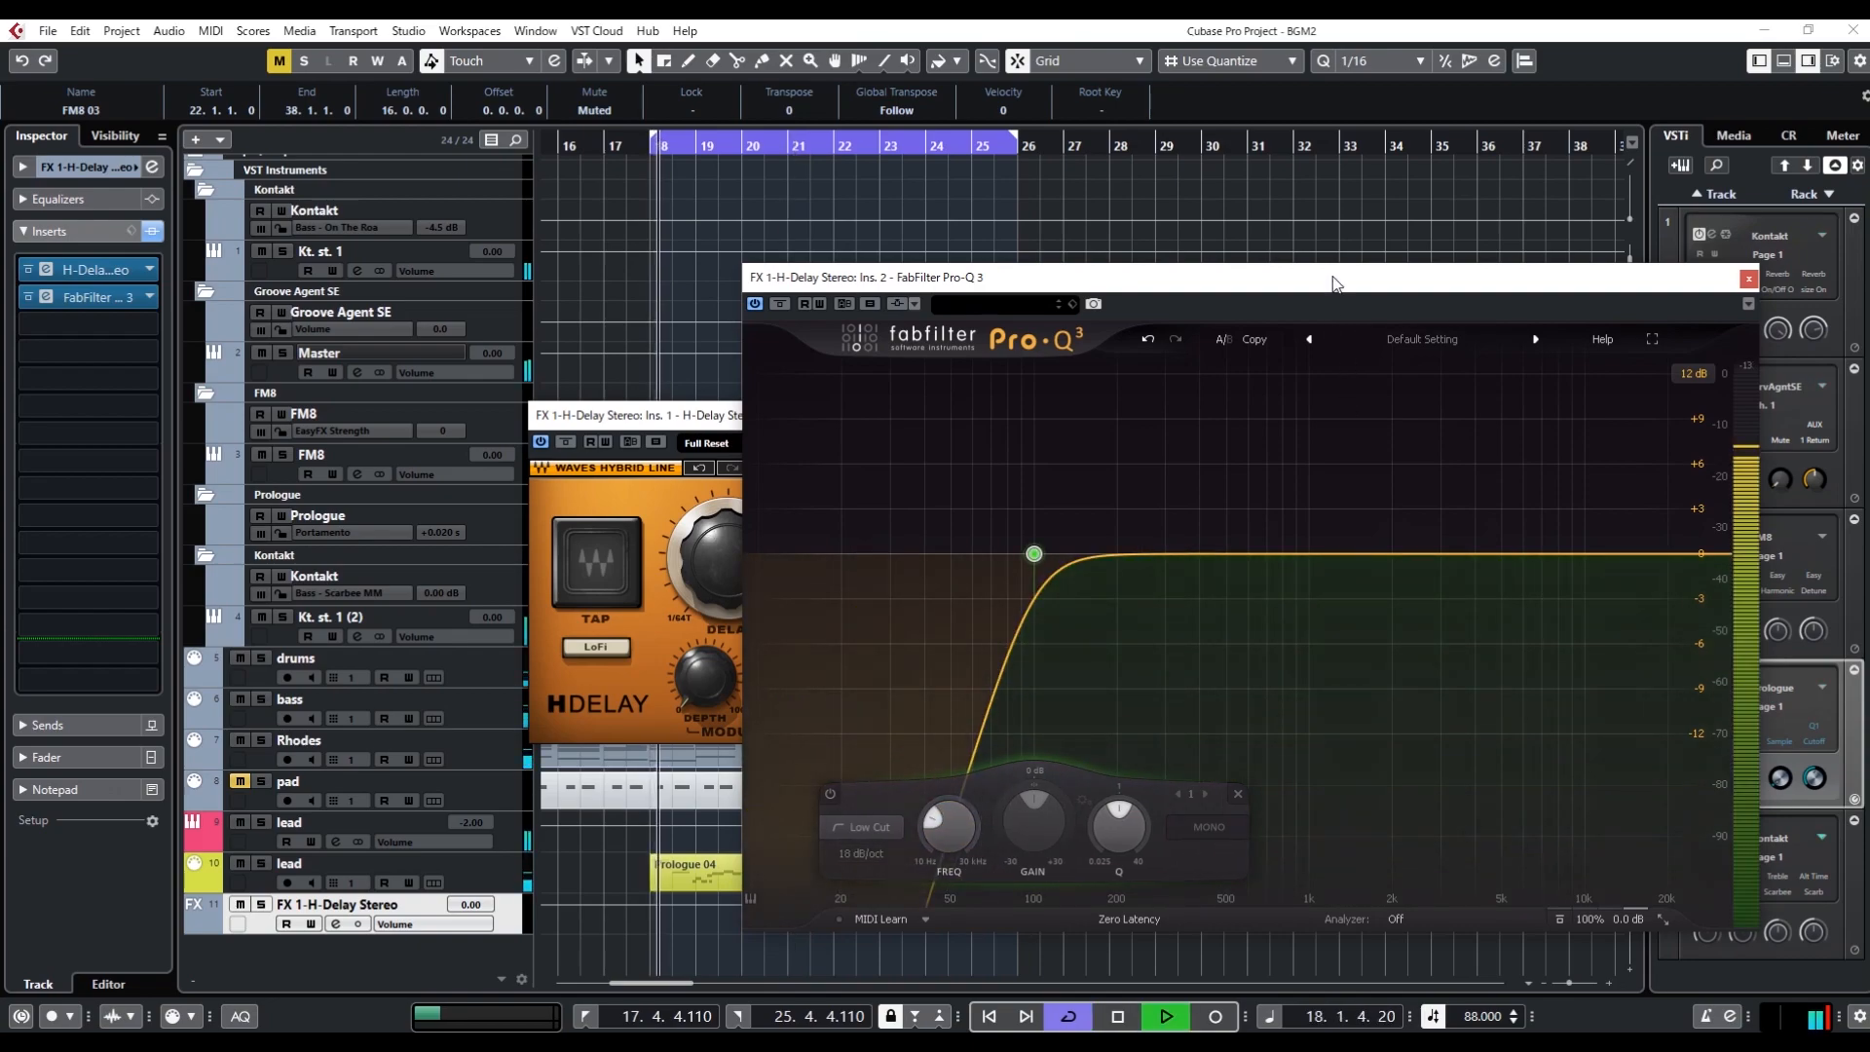
{"action": "left_click_drag", "start_coordinate": [1350, 283], "coordinate": [1124, 294]}
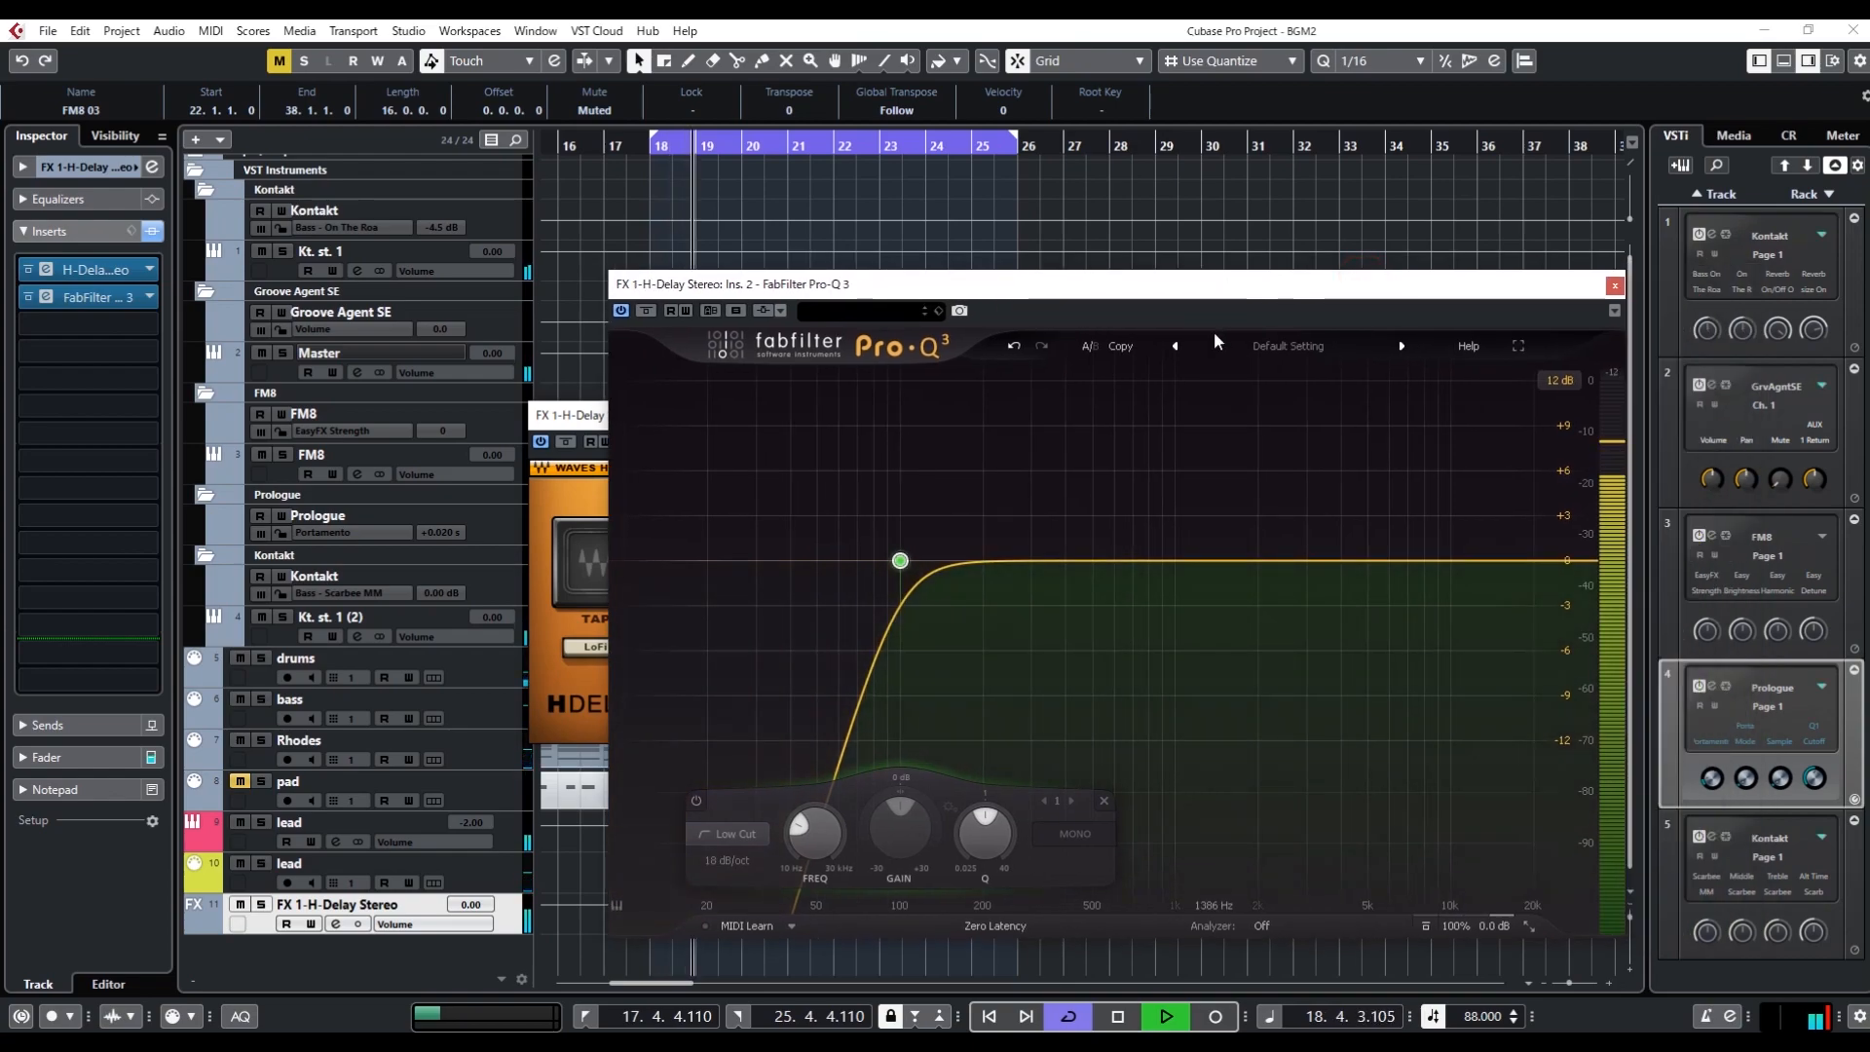
{"action": "key", "text": "space"}
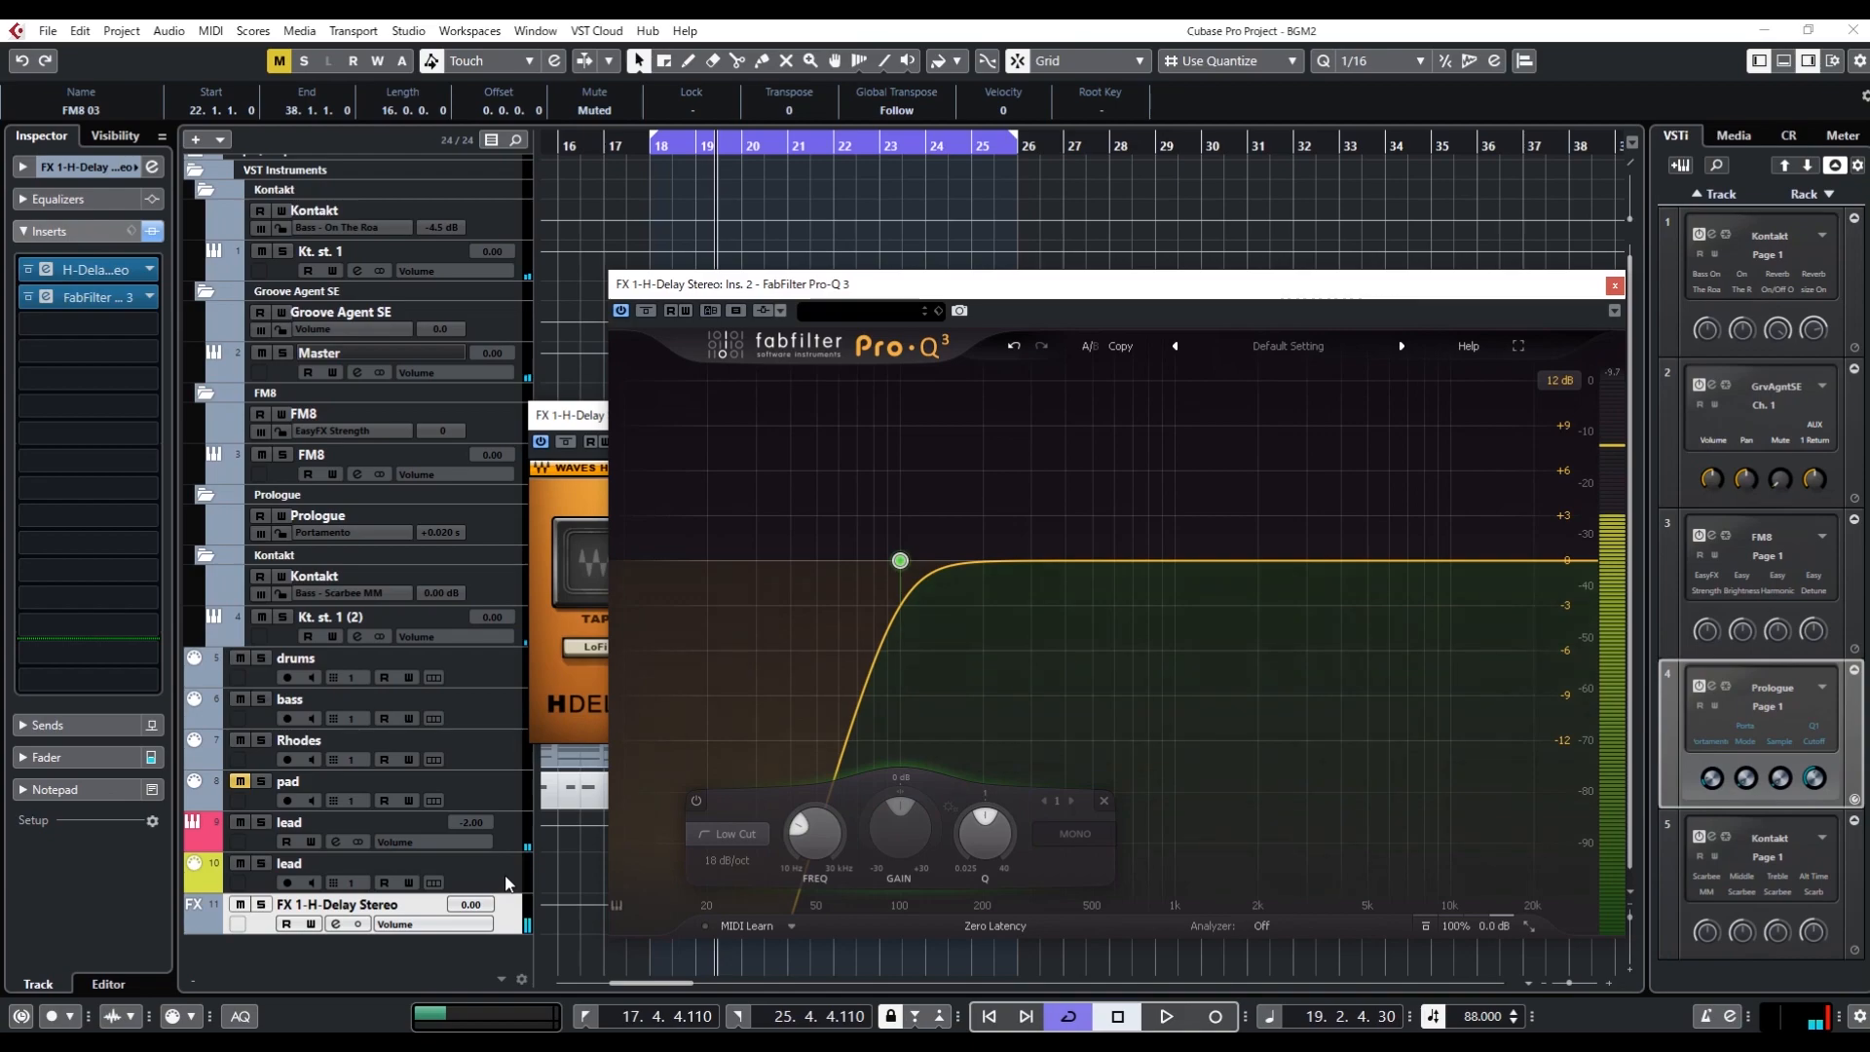
Set the H-Delay feedback to 30 and close the delay's plug-in window
{"action": "left_click", "coordinate": [581, 417]}
{"action": "left_click", "coordinate": [1037, 579]}
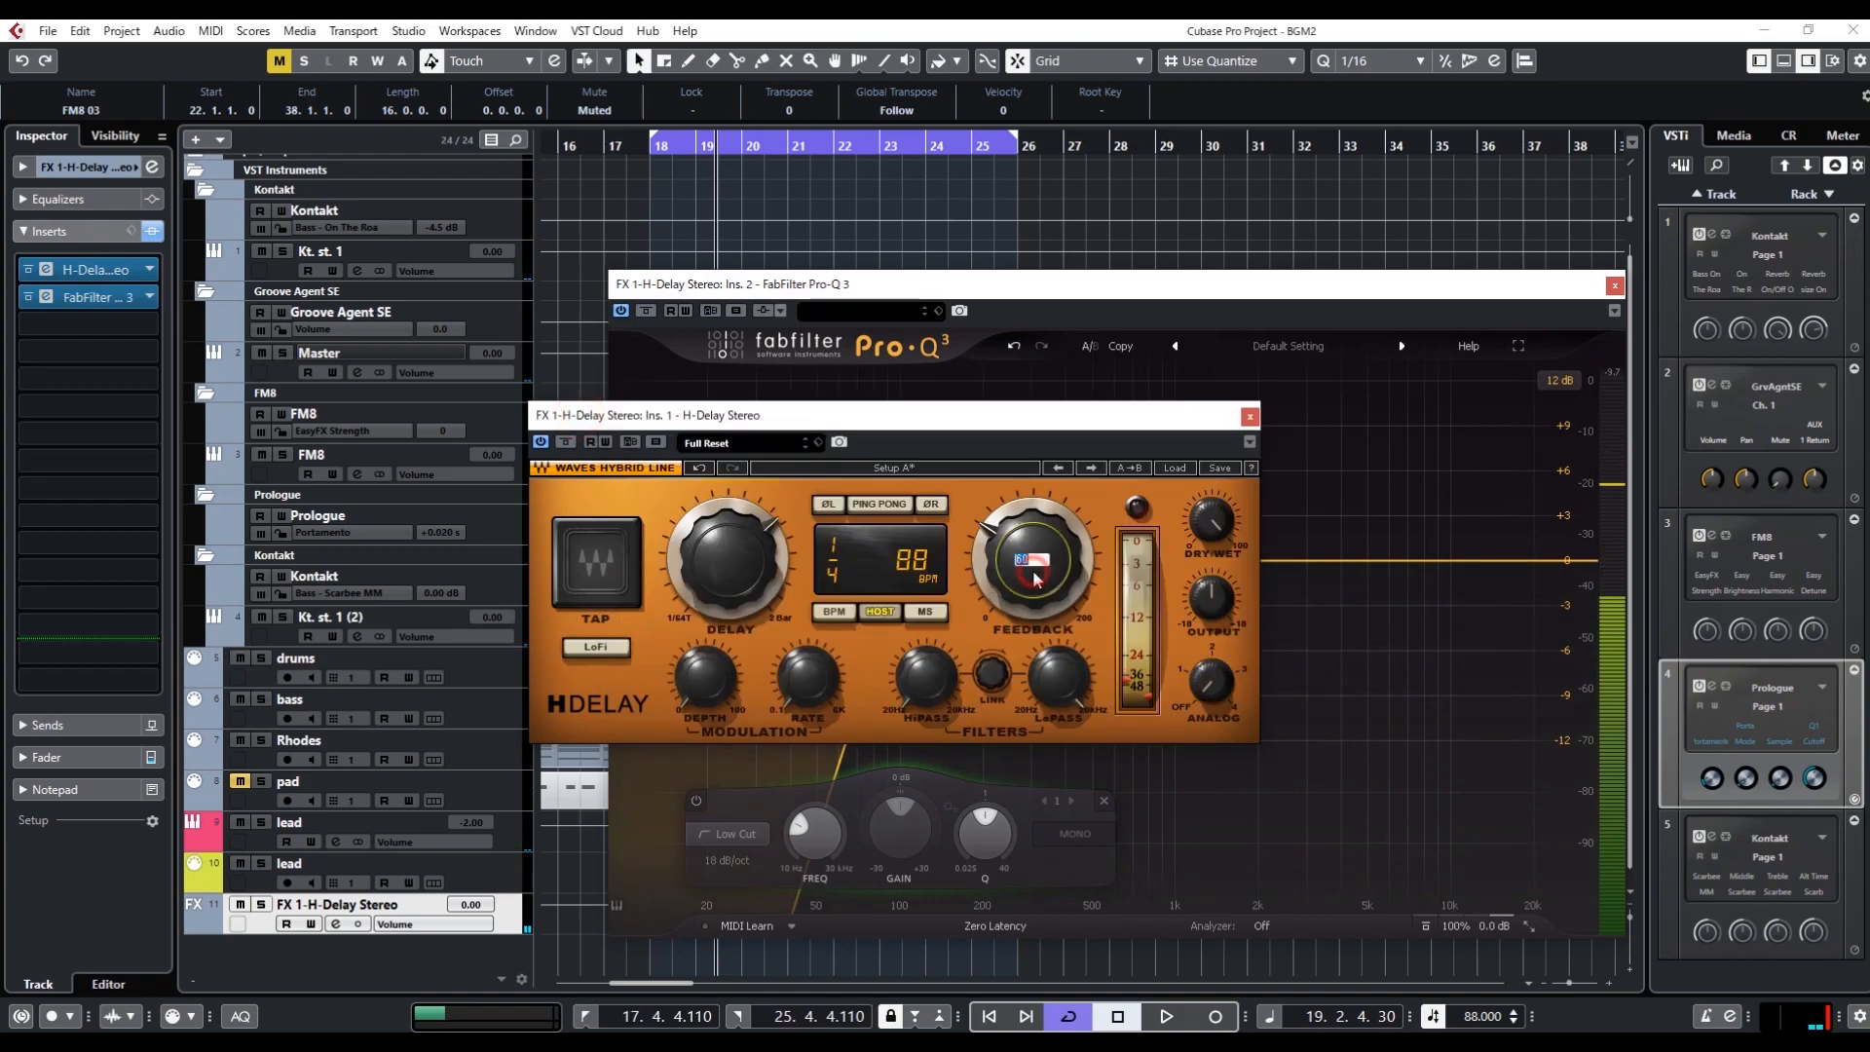
{"action": "type", "text": "40"}
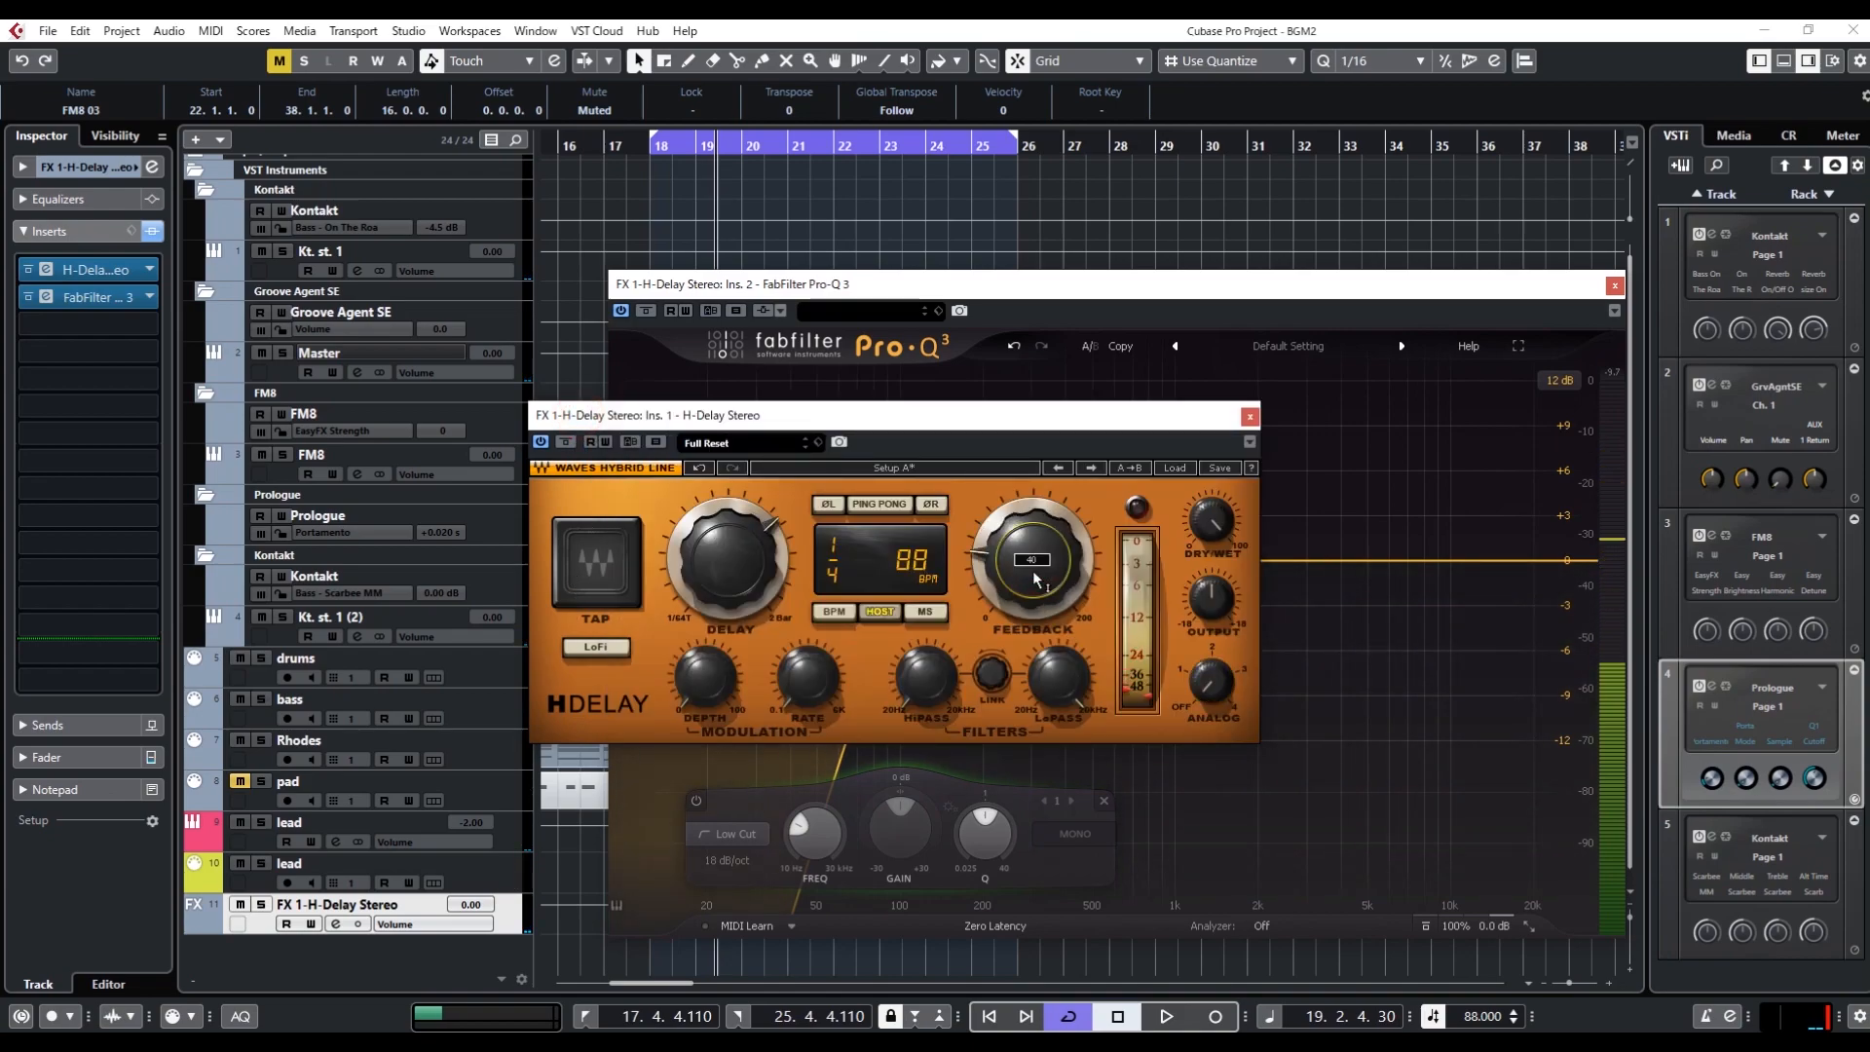
{"action": "key", "text": "Return"}
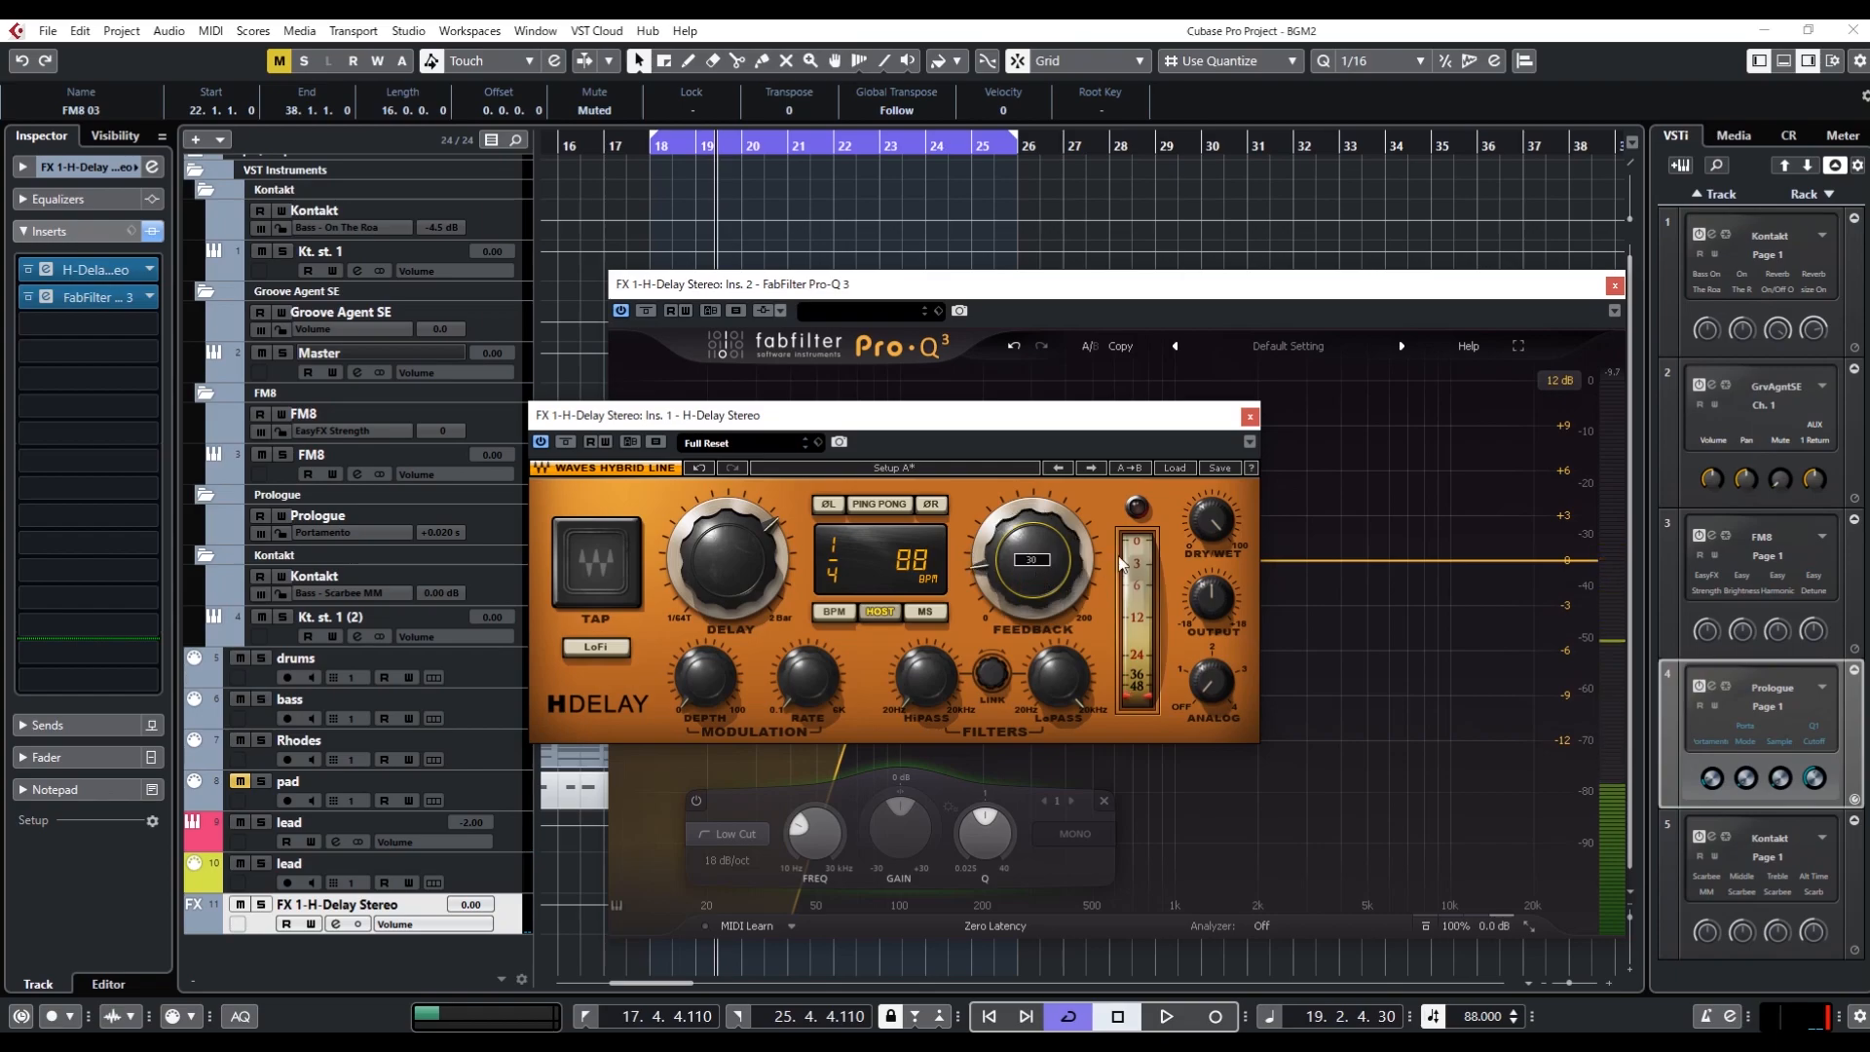
{"action": "left_click", "coordinate": [1249, 417]}
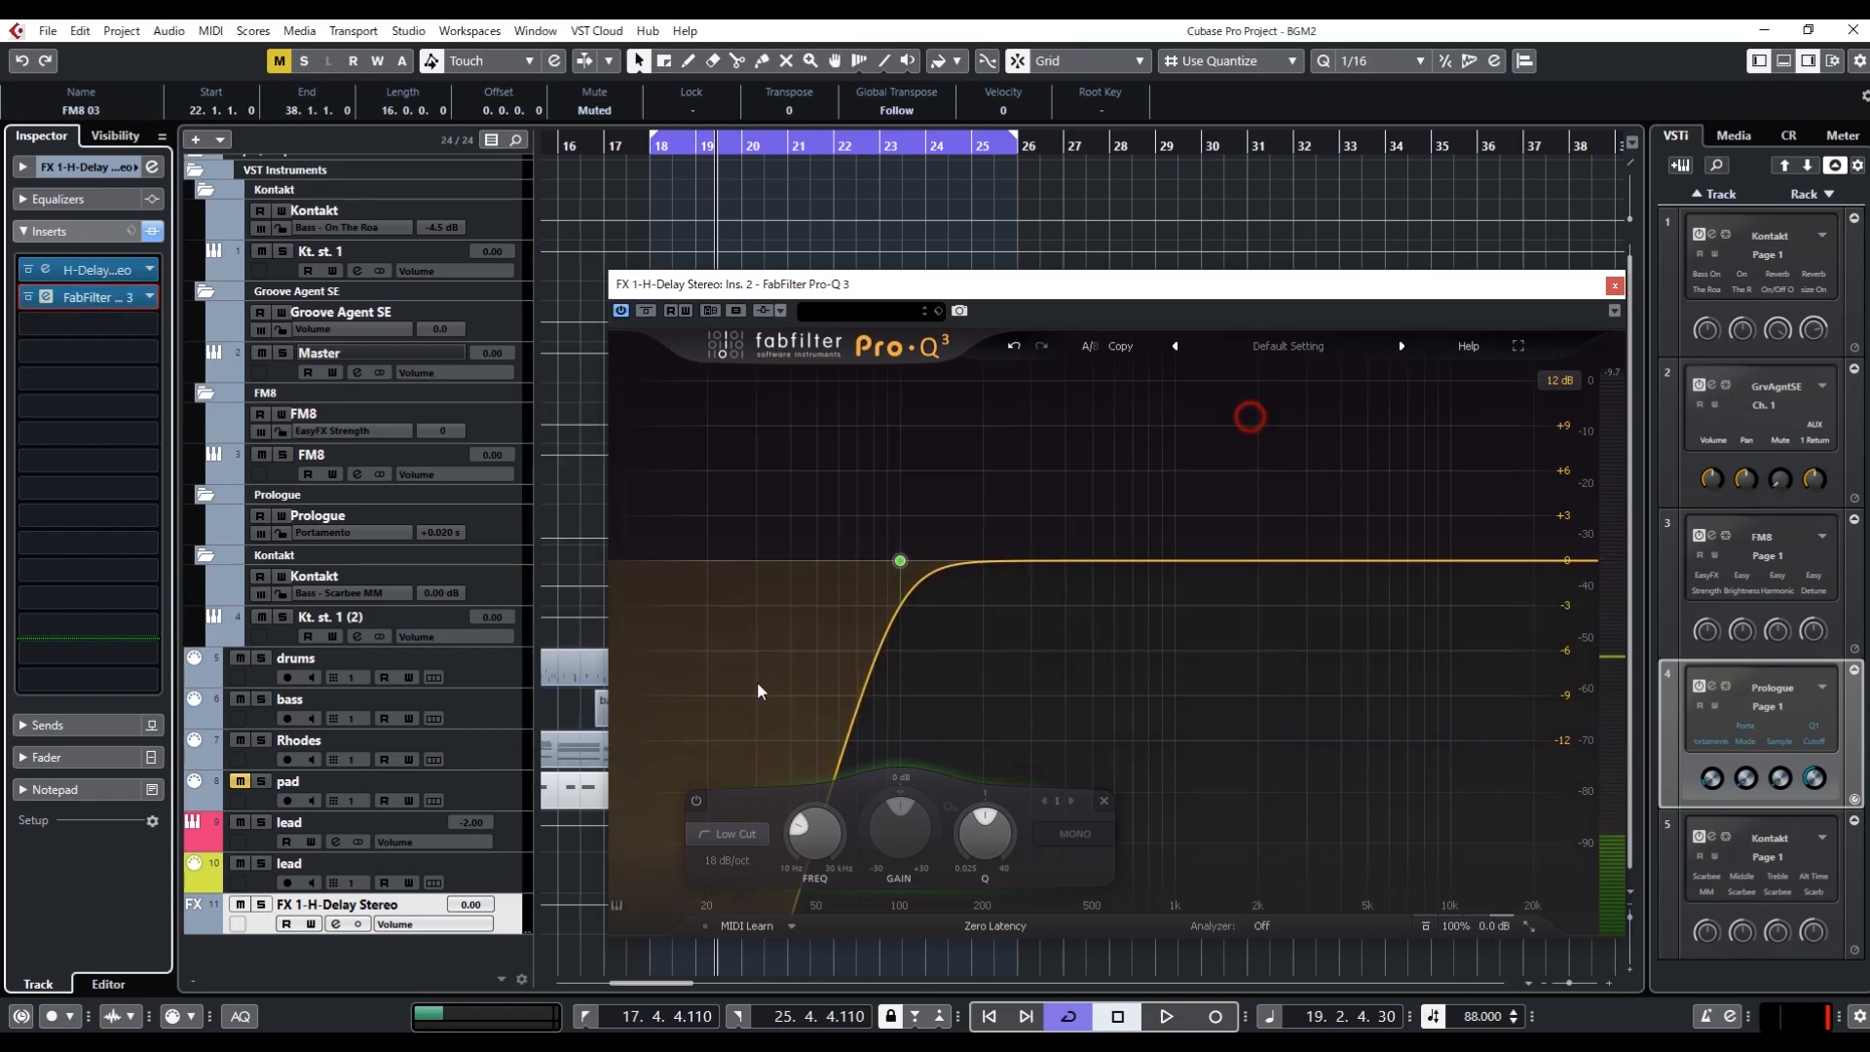
Set the volume of the FX 1-H-Delay Stereo track to -7
{"action": "left_click", "coordinate": [505, 870]}
{"action": "left_click", "coordinate": [514, 909]}
{"action": "double_click", "coordinate": [472, 906]}
{"action": "type", "text": "-7"}
{"action": "key", "text": "Return"}
Play the loop with the low-cut band enabled, bypassed and enabled again to compare the delay sound
{"action": "key", "text": "space"}
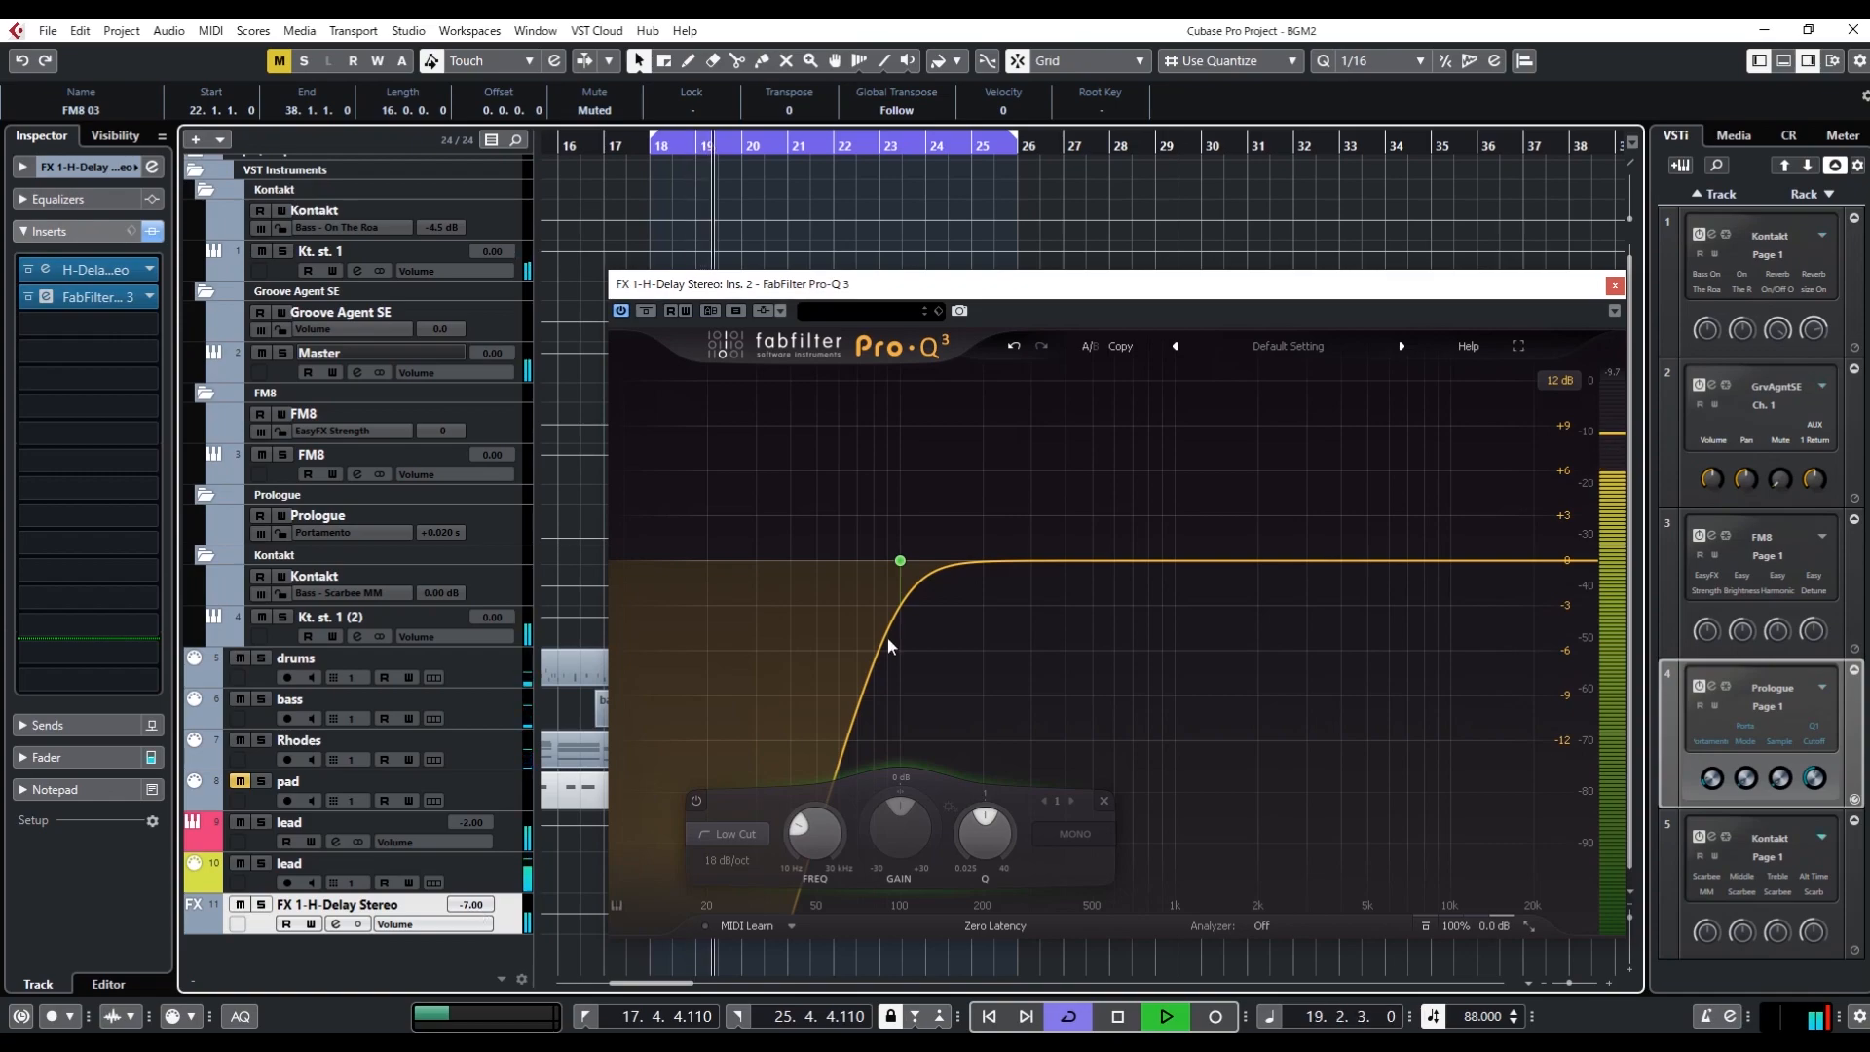
{"action": "left_click_drag", "start_coordinate": [1084, 471], "coordinate": [759, 620]}
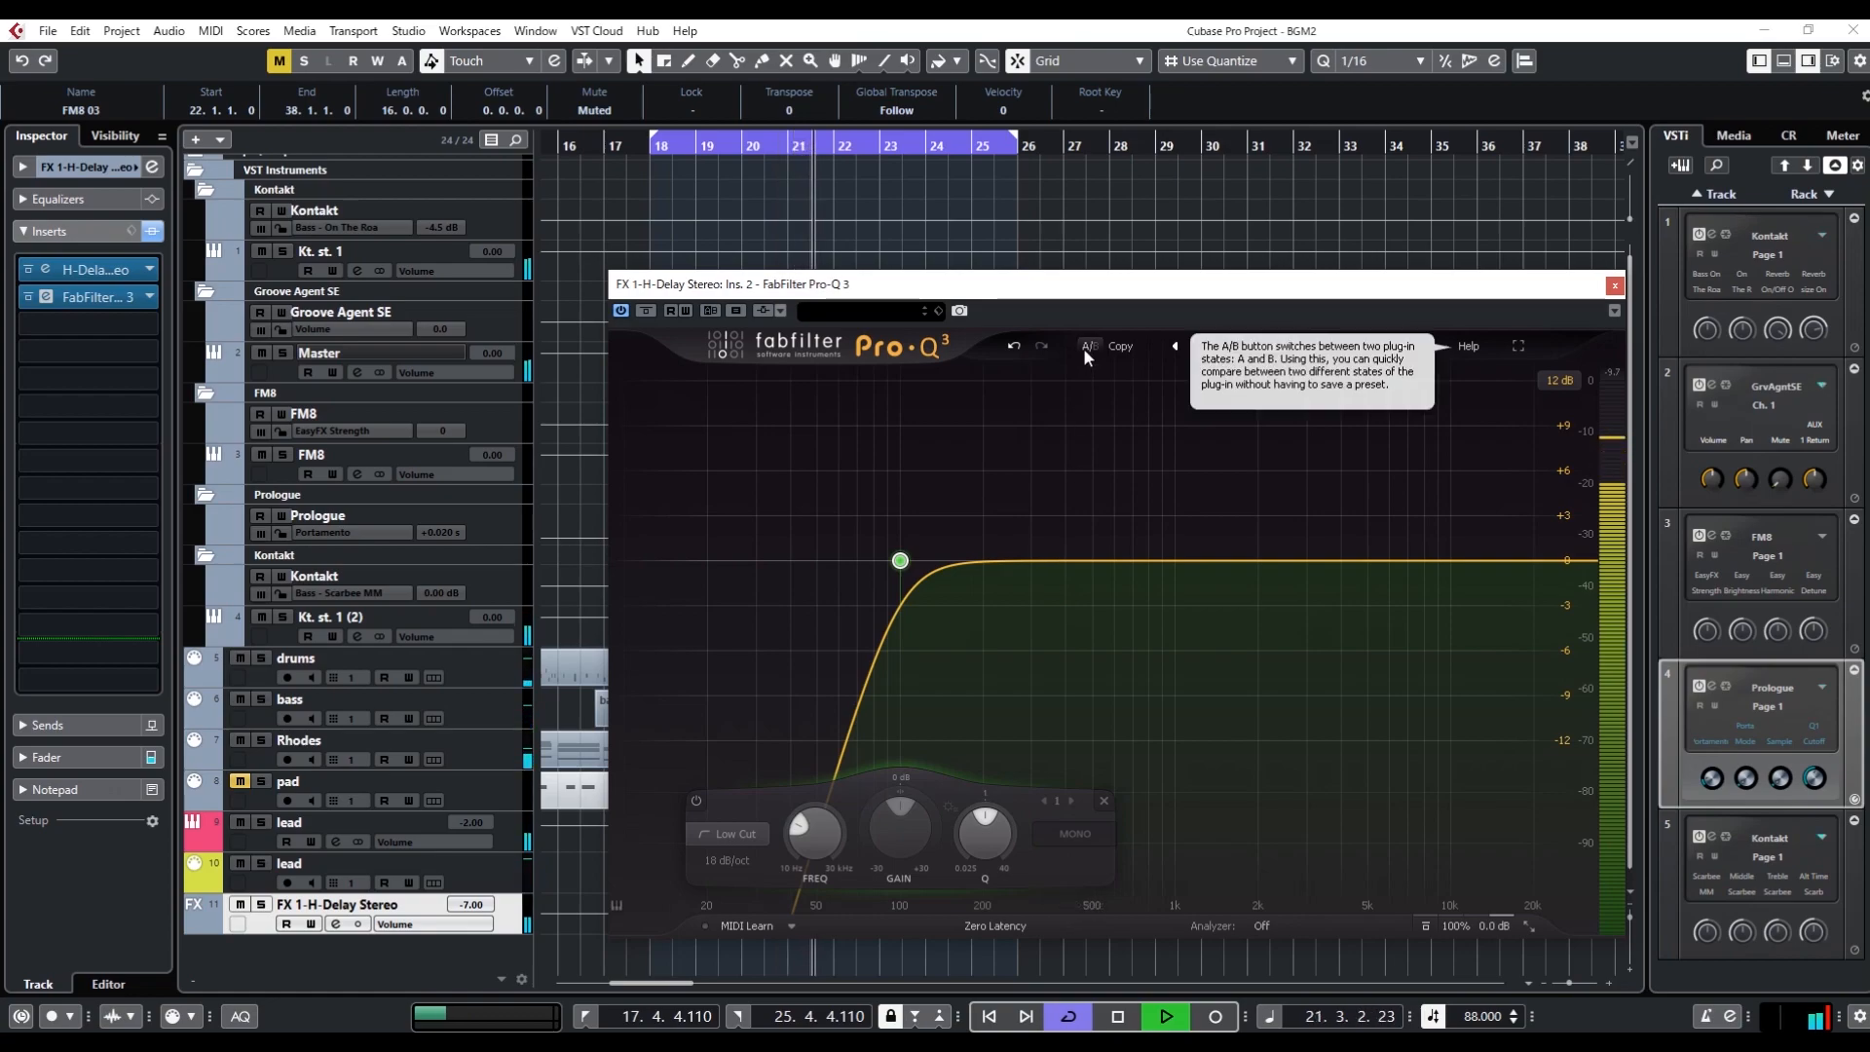
{"action": "left_click", "coordinate": [697, 801]}
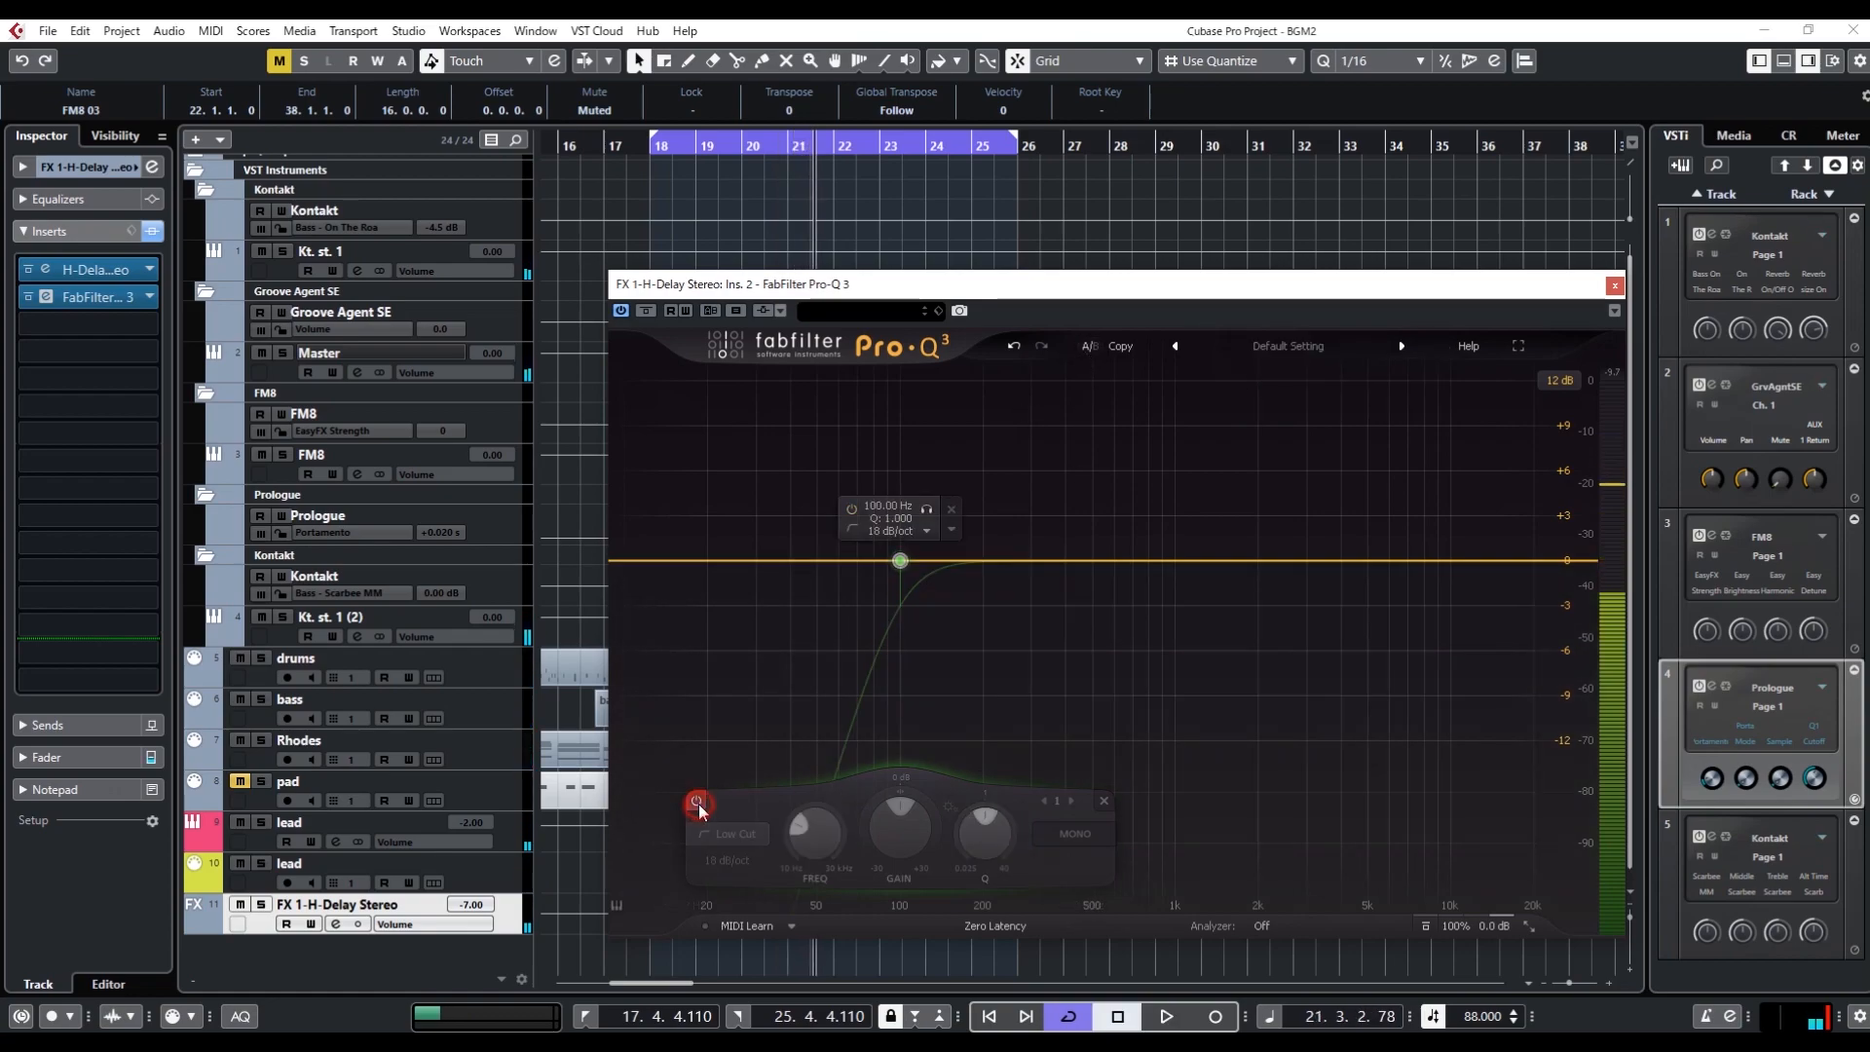
{"action": "key", "text": "space"}
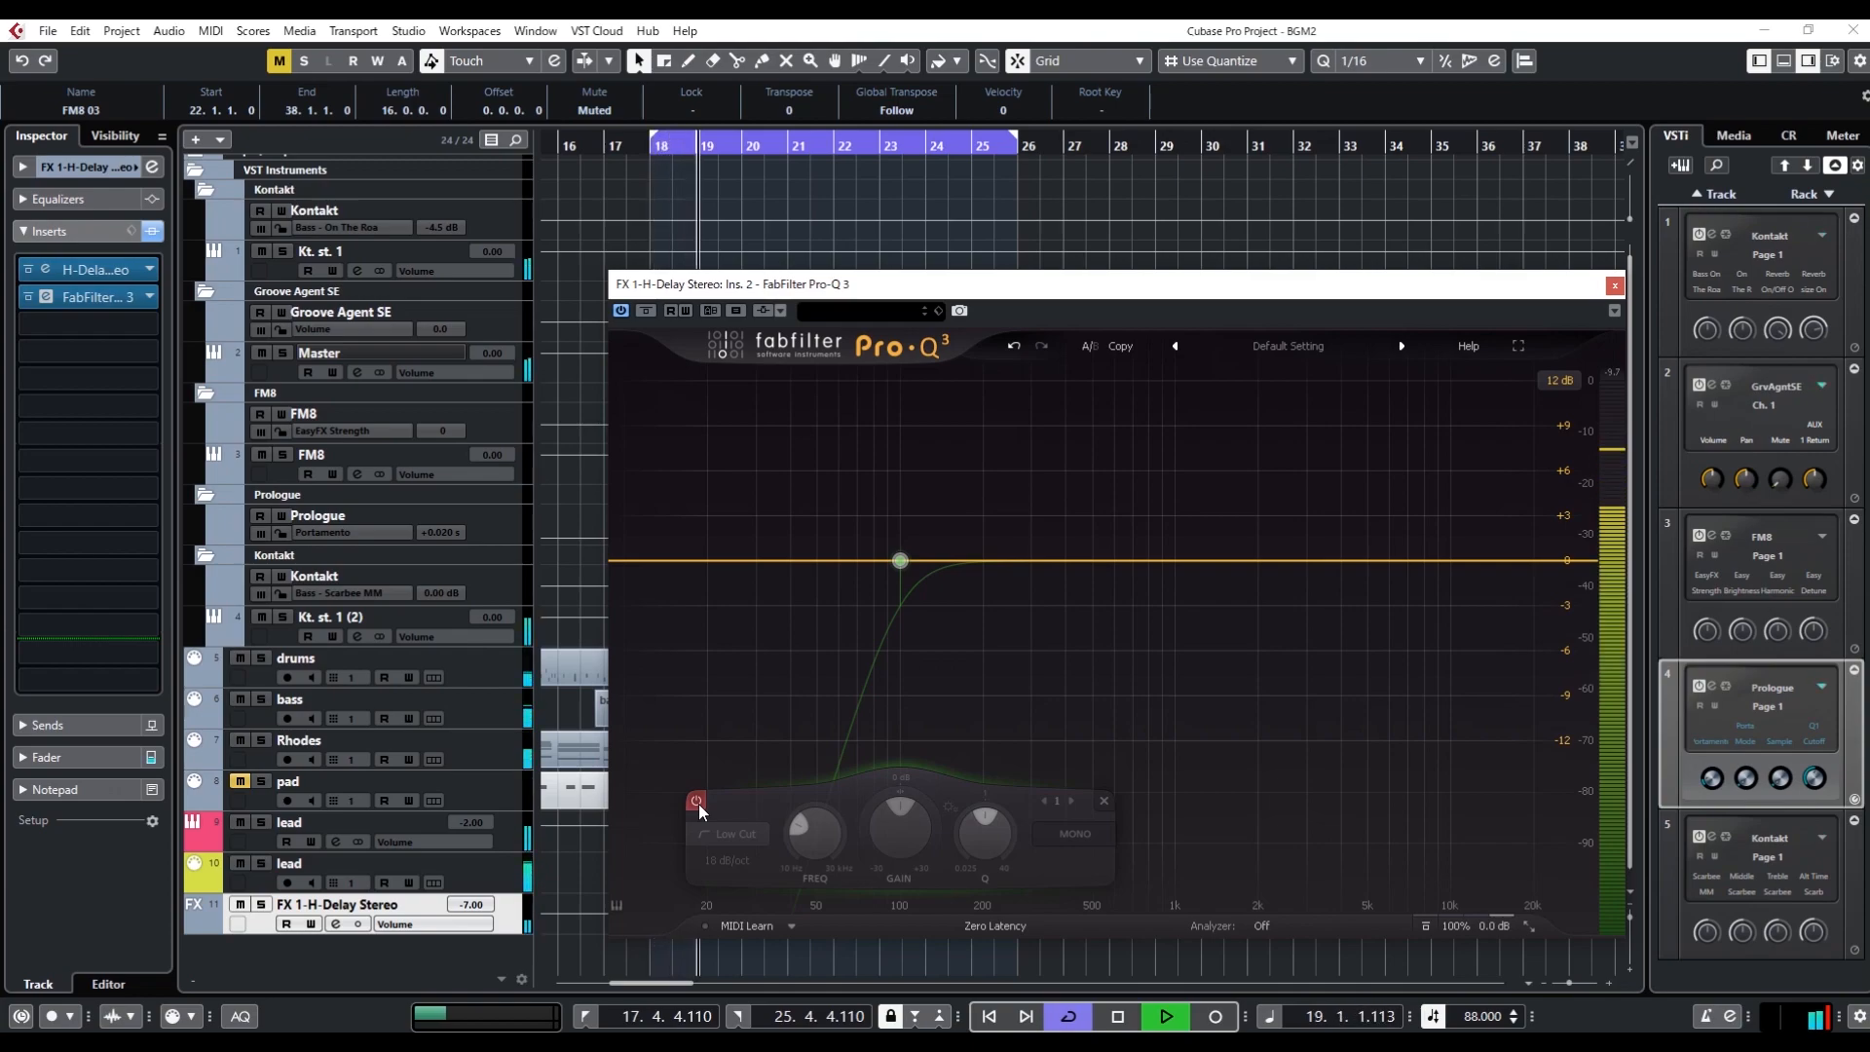
{"action": "key", "text": "space"}
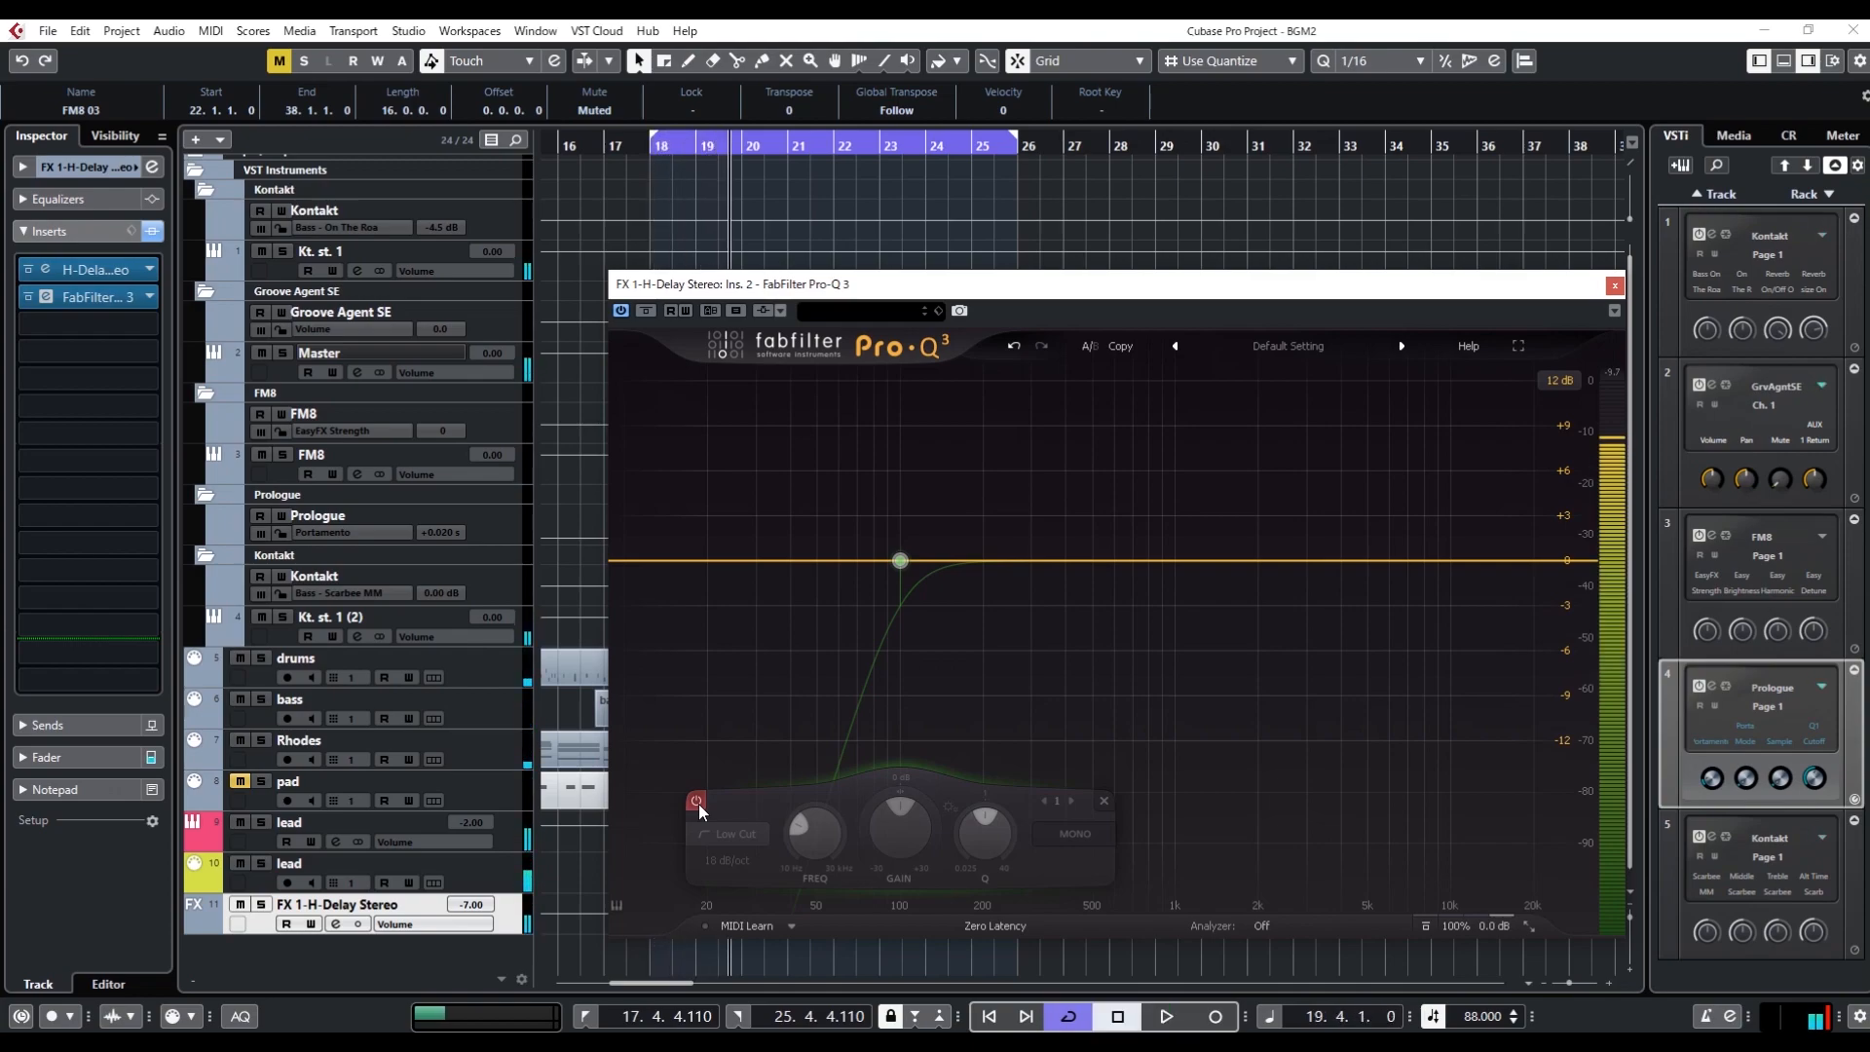
{"action": "left_click", "coordinate": [696, 802]}
{"action": "key", "text": "space"}
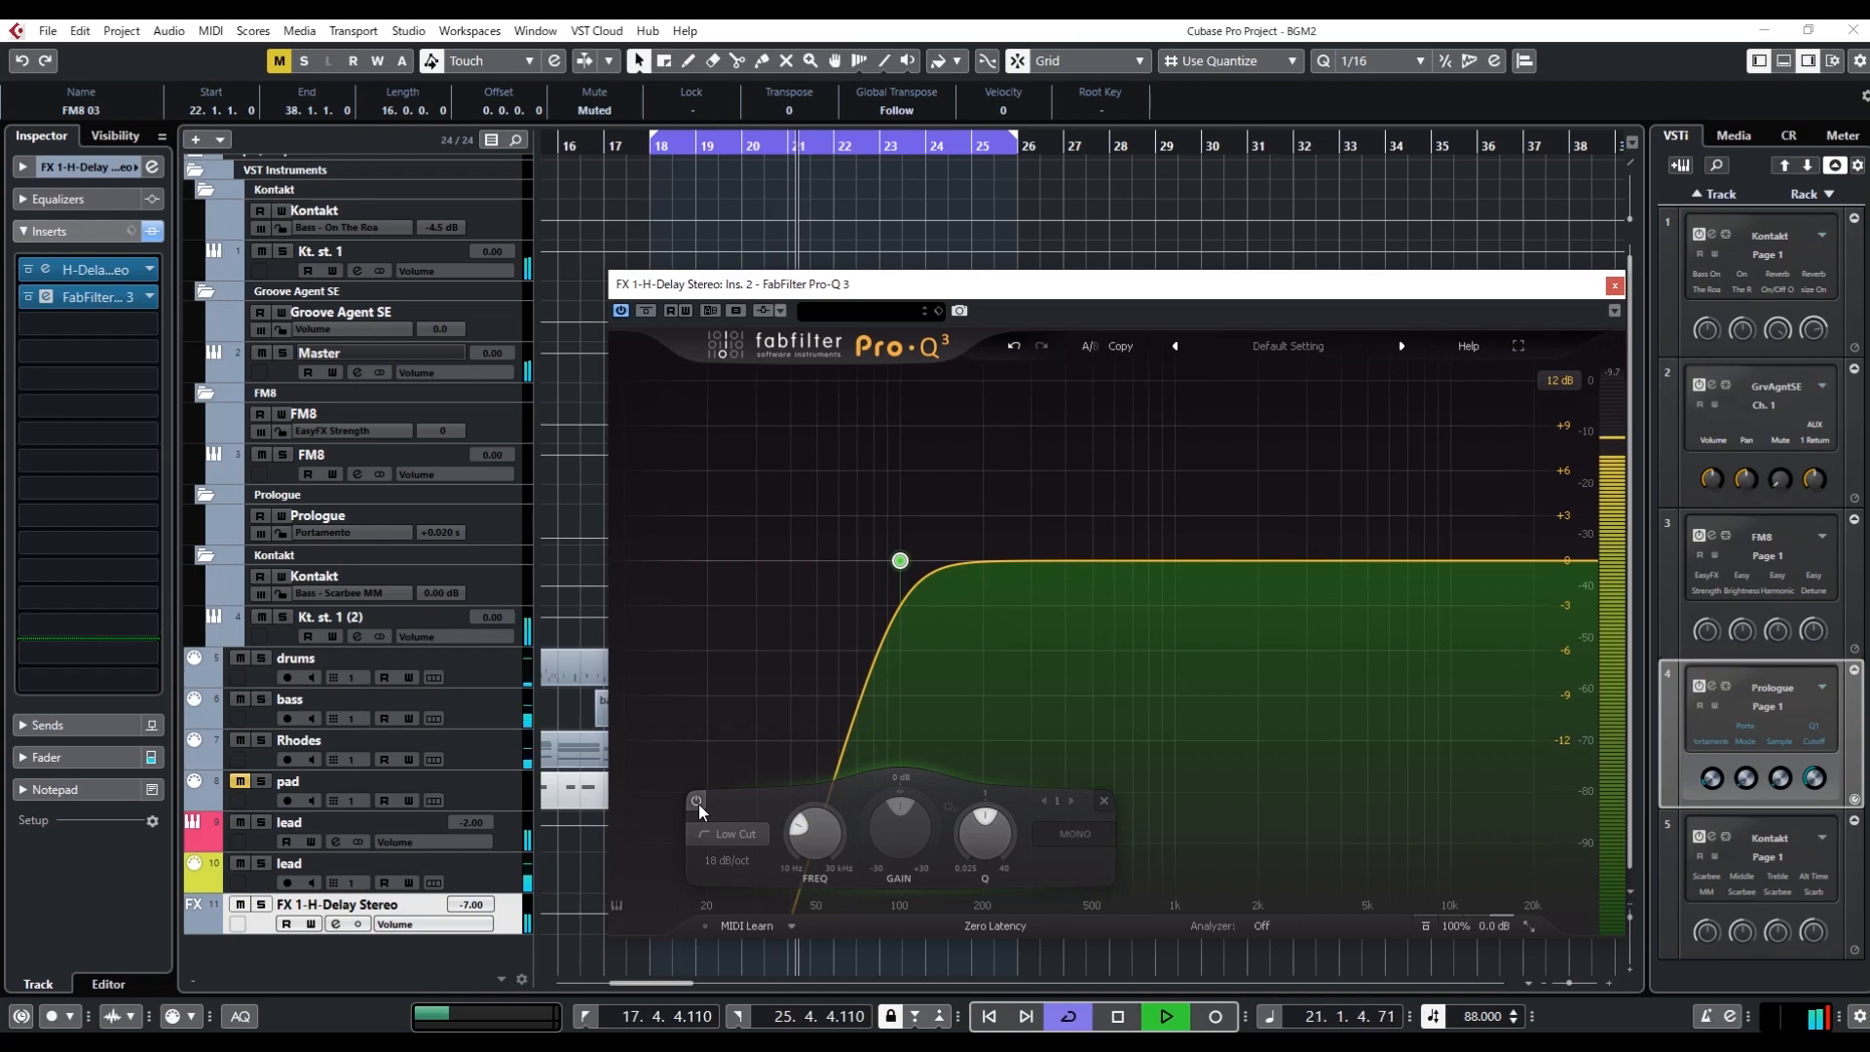
{"action": "key", "text": "space"}
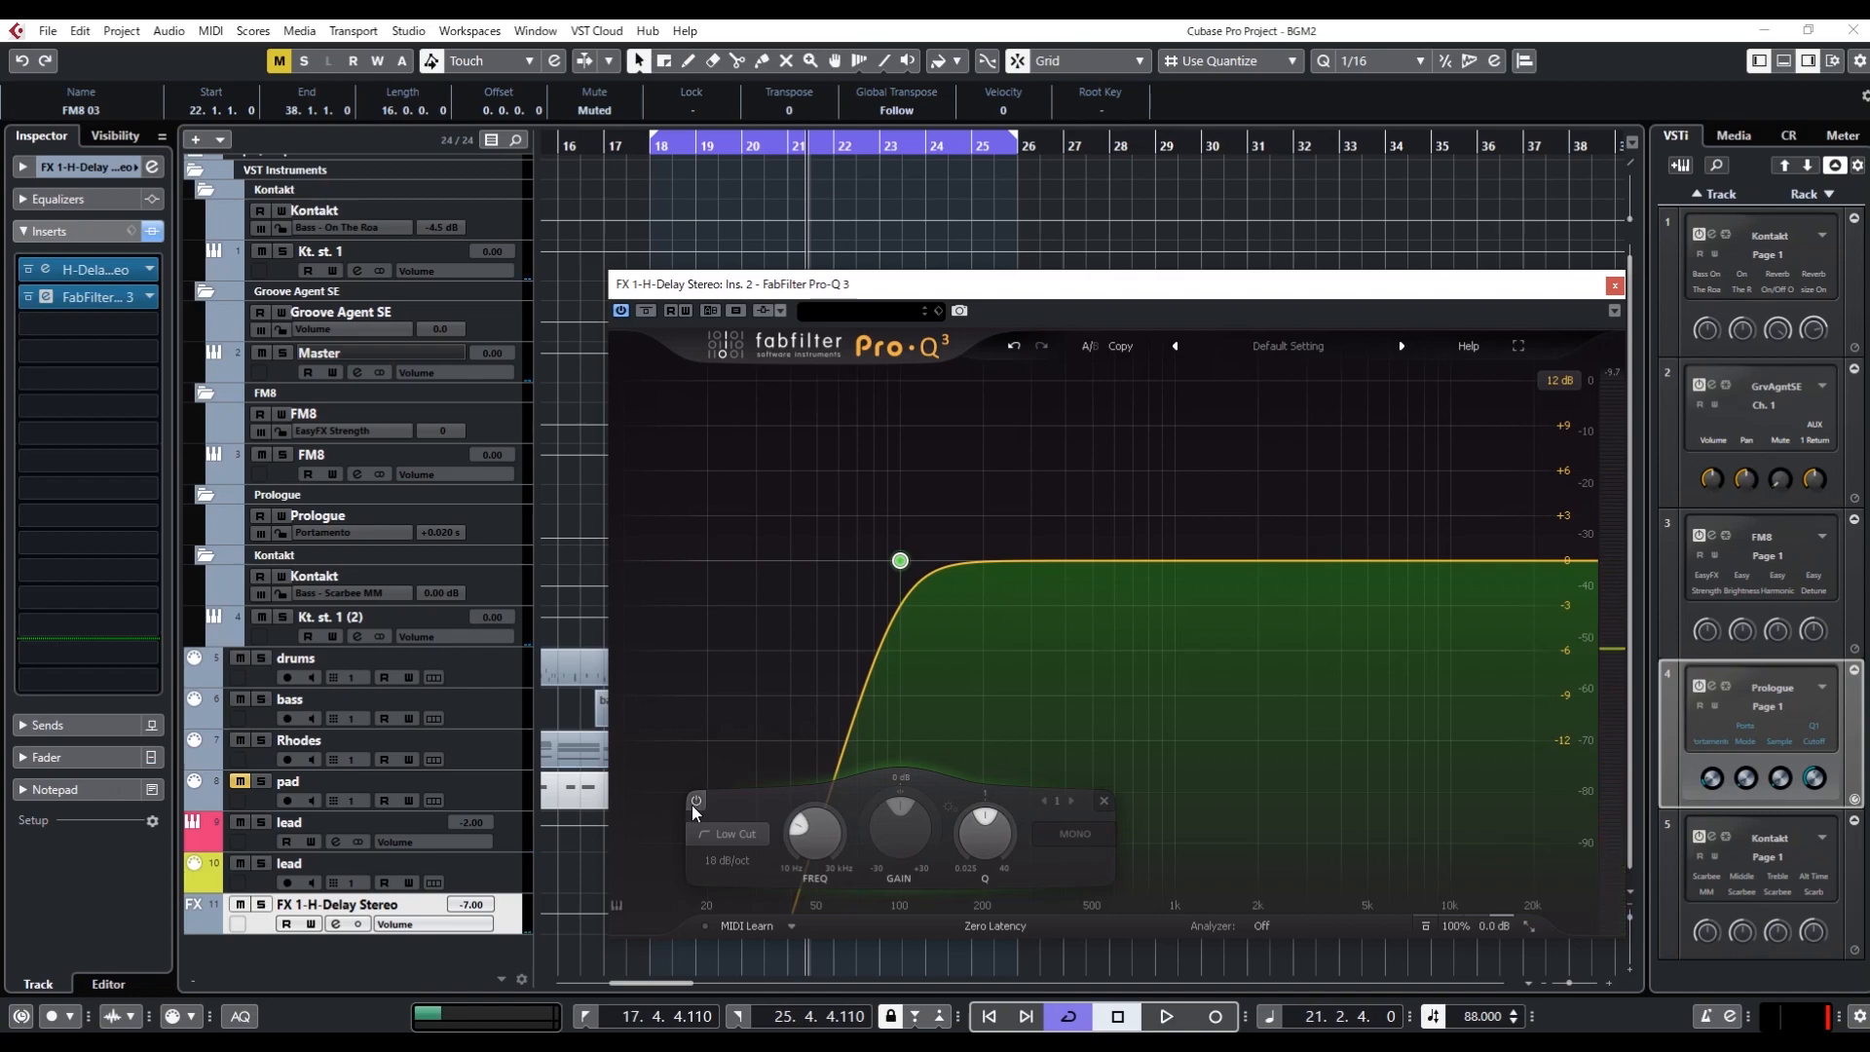
Nudge the low-cut band slightly higher in frequency on the Pro-Q 3 curve and reset its Q to 1
{"action": "mouse_move", "coordinate": [824, 840]}
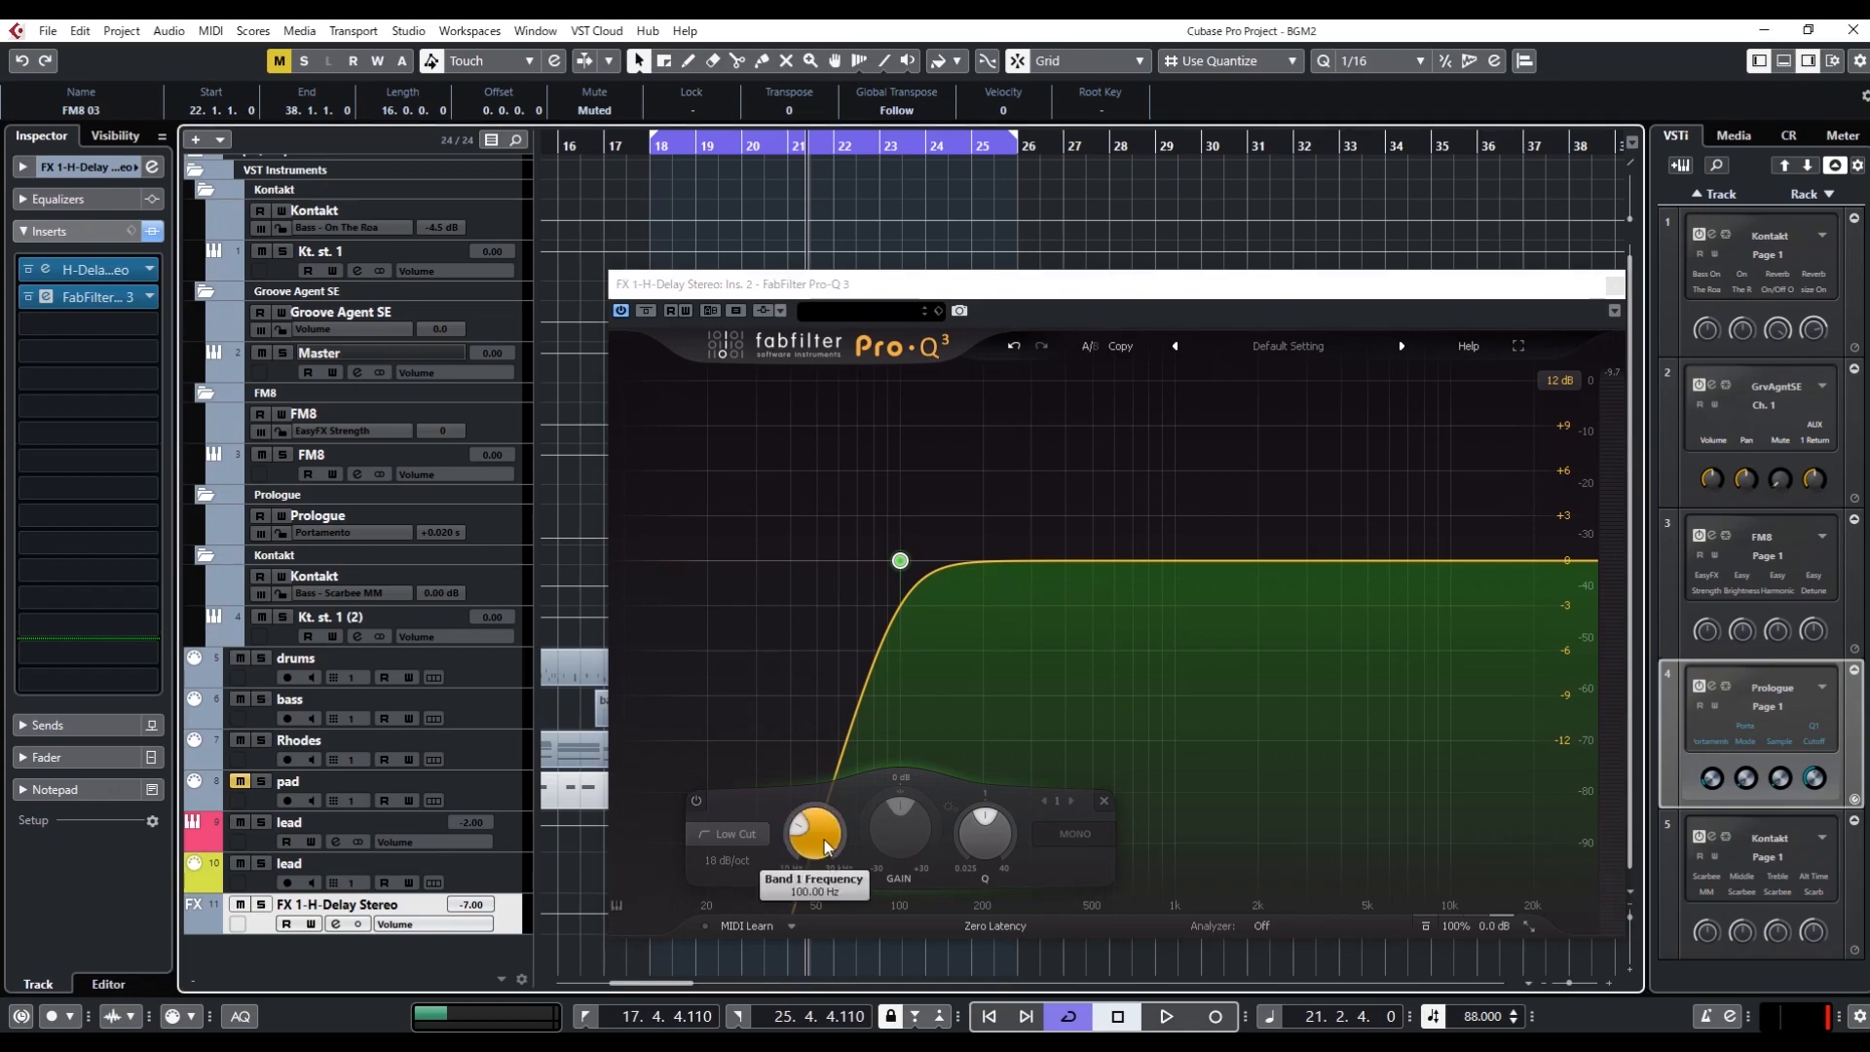
{"action": "mouse_move", "coordinate": [900, 561]}
{"action": "left_mouse_down"}
{"action": "mouse_move", "coordinate": [1069, 563]}
{"action": "mouse_move", "coordinate": [909, 578]}
{"action": "left_mouse_up"}
{"action": "mouse_move", "coordinate": [1020, 838]}
{"action": "double_click", "coordinate": [1005, 845]}
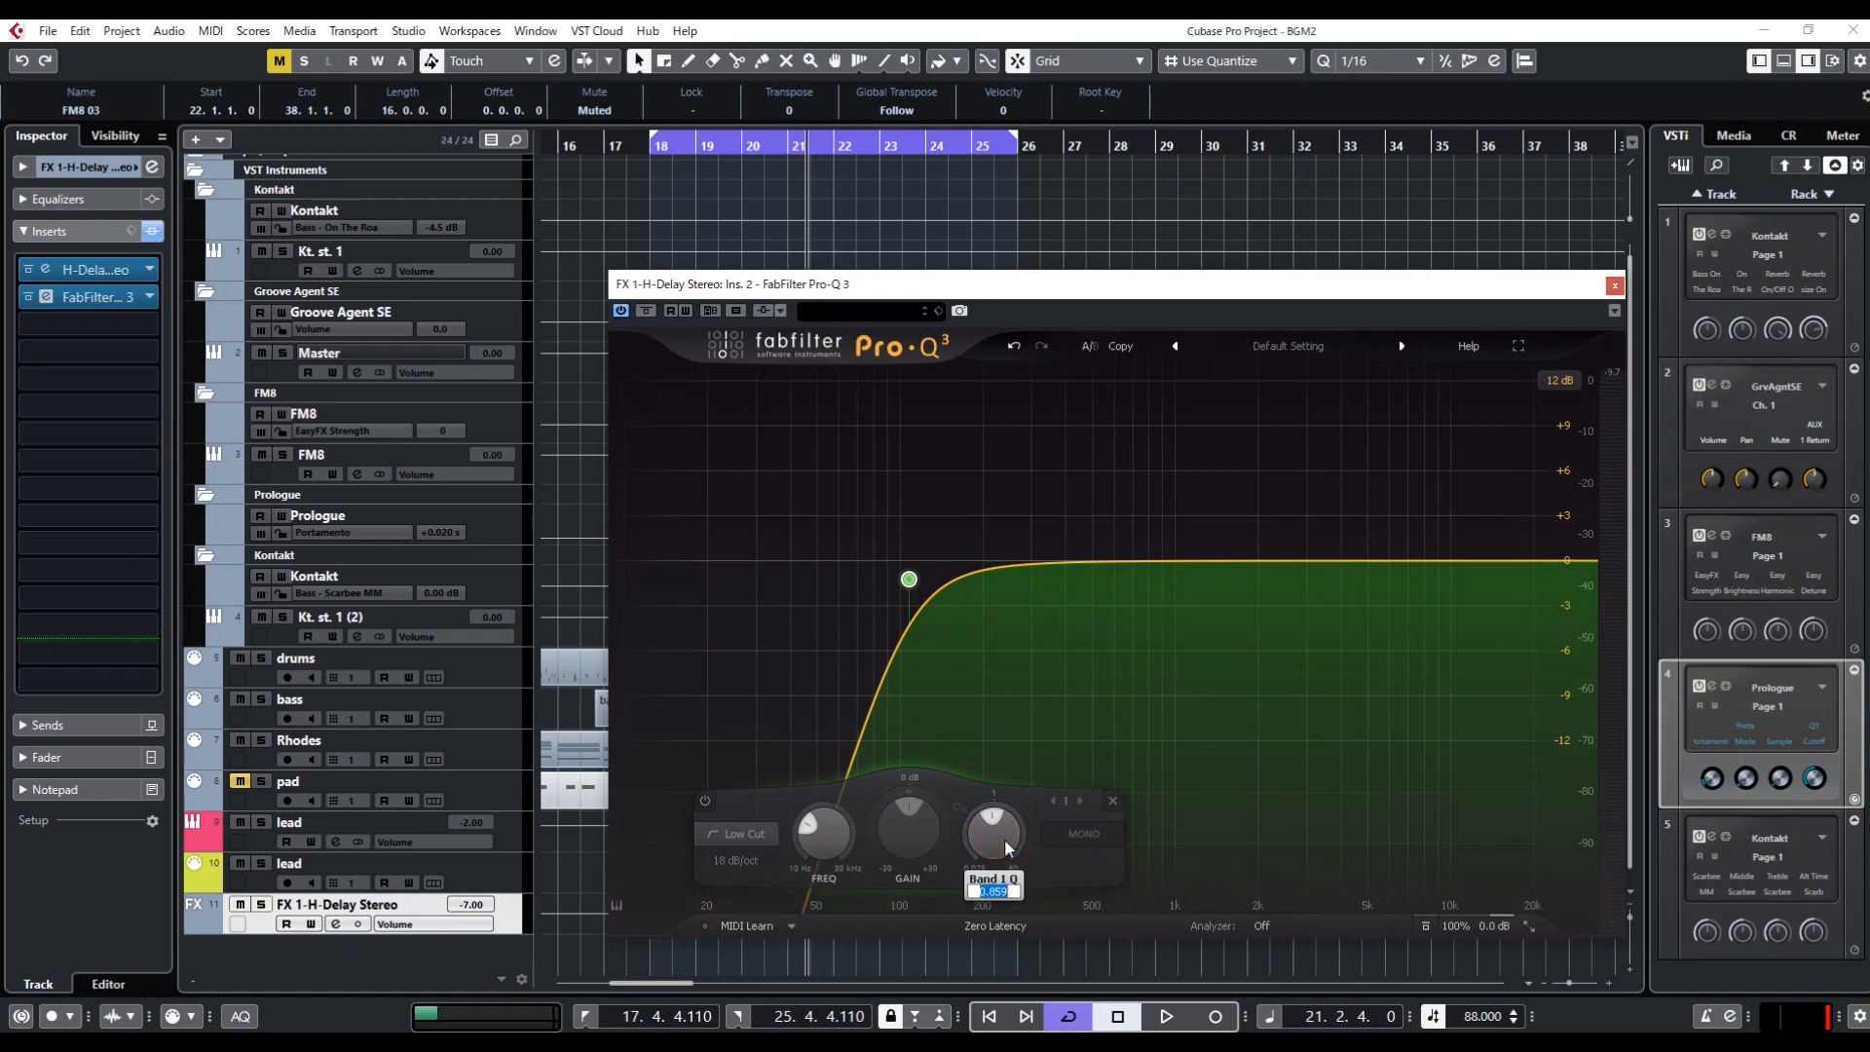
{"action": "type", "text": "0"}
{"action": "key", "text": "Return"}
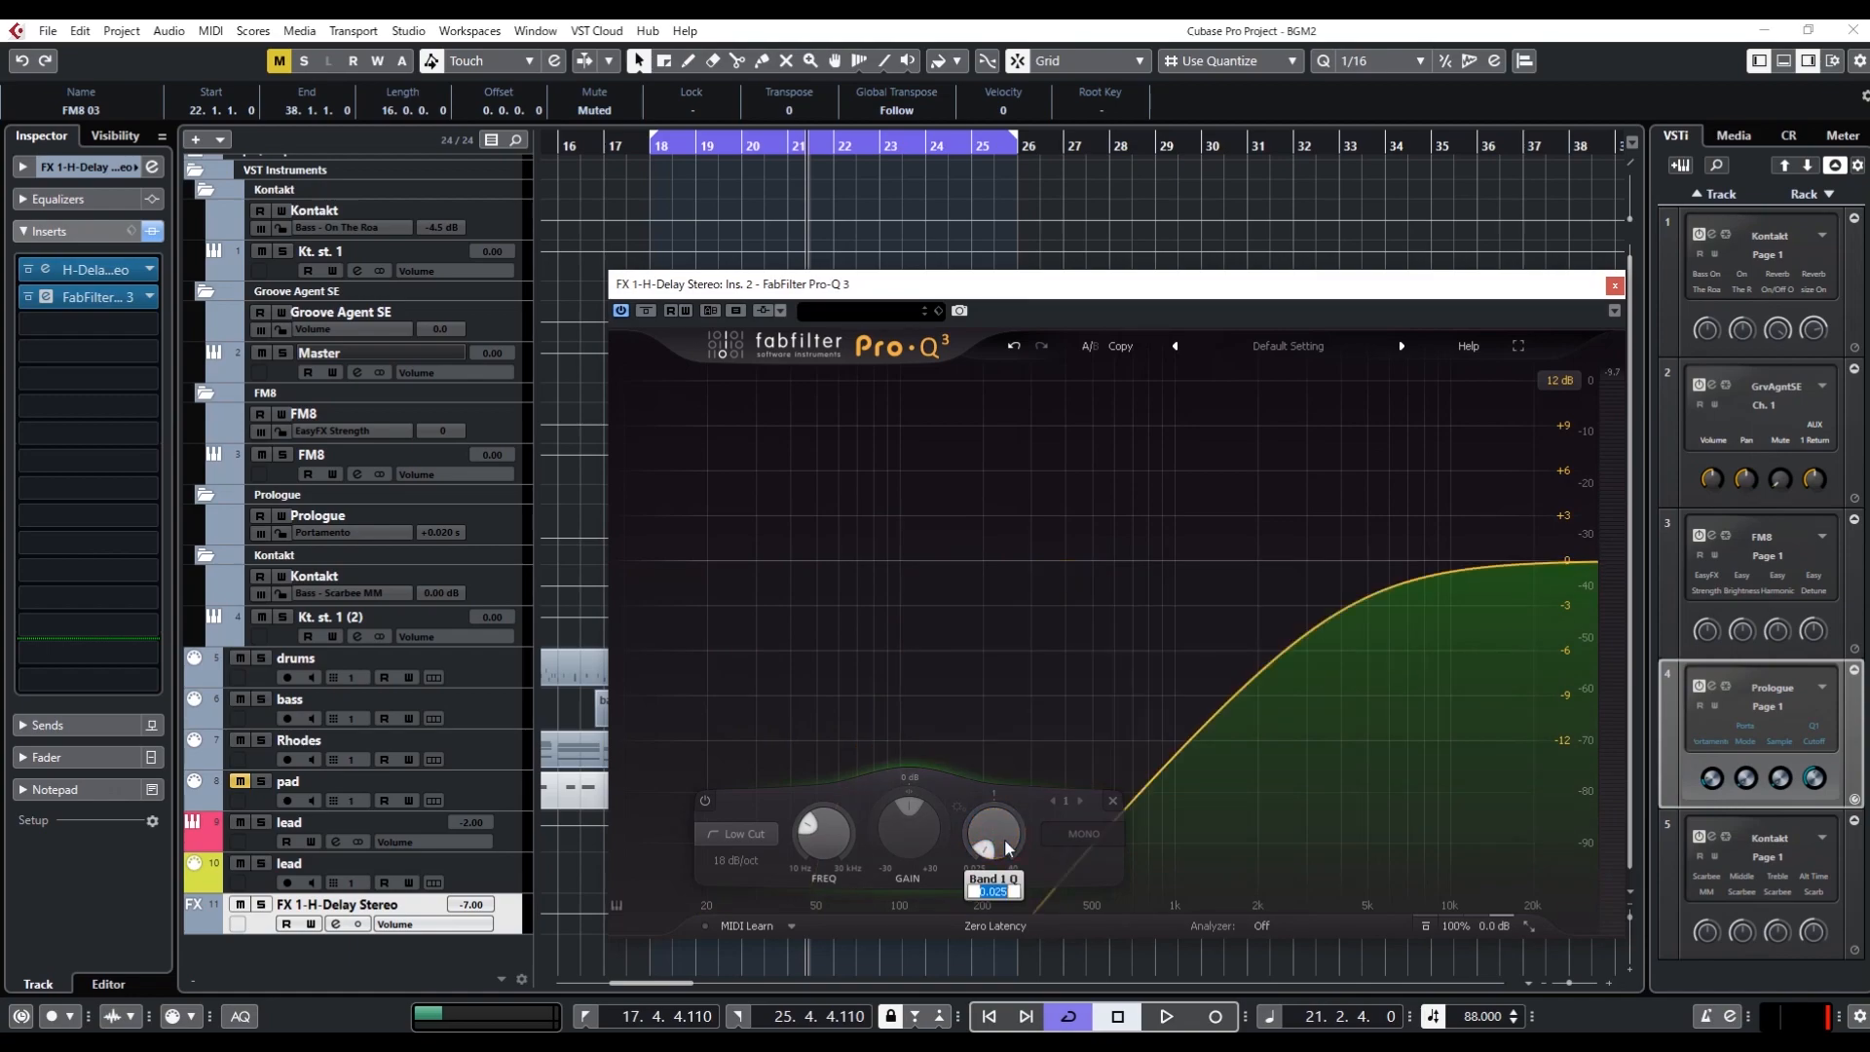
{"action": "type", "text": "1"}
{"action": "key", "text": "Return"}
Set the low-cut band's frequency to 180 Hz and audition the loop
{"action": "mouse_move", "coordinate": [823, 839]}
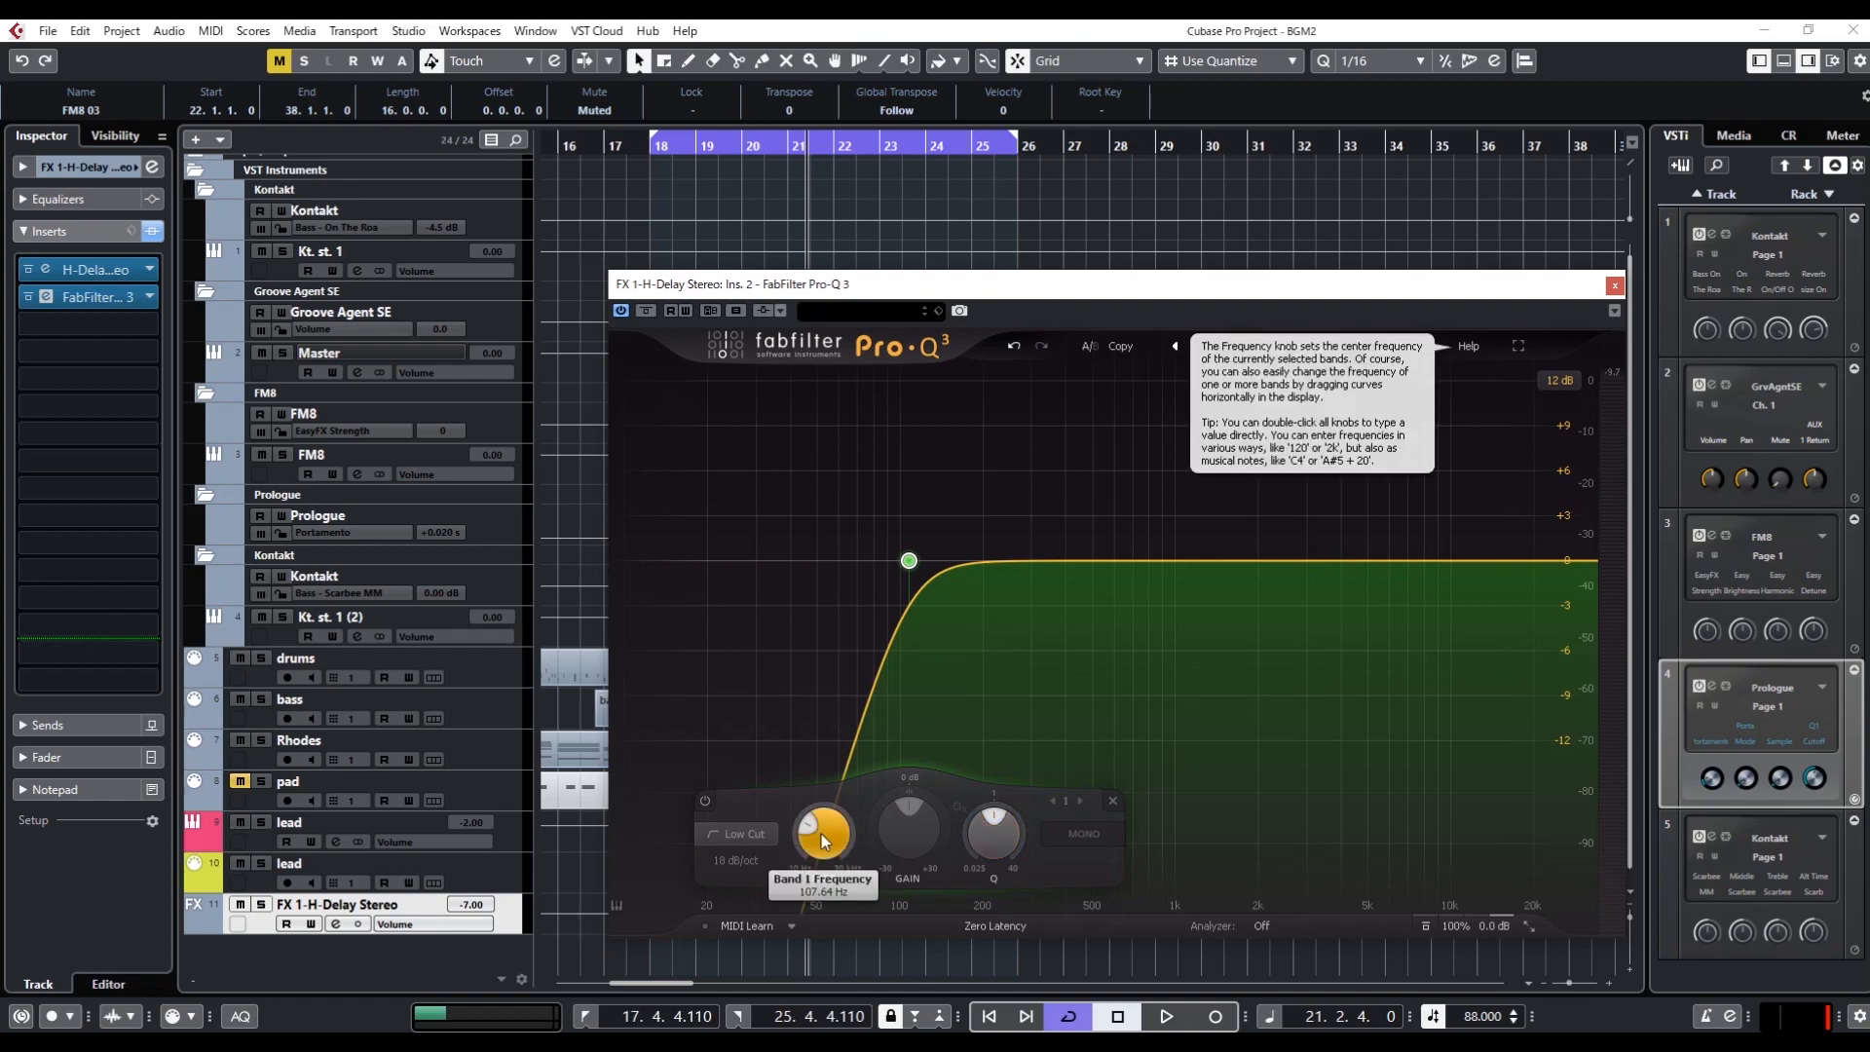
{"action": "double_click", "coordinate": [823, 839]}
{"action": "type", "text": "180"}
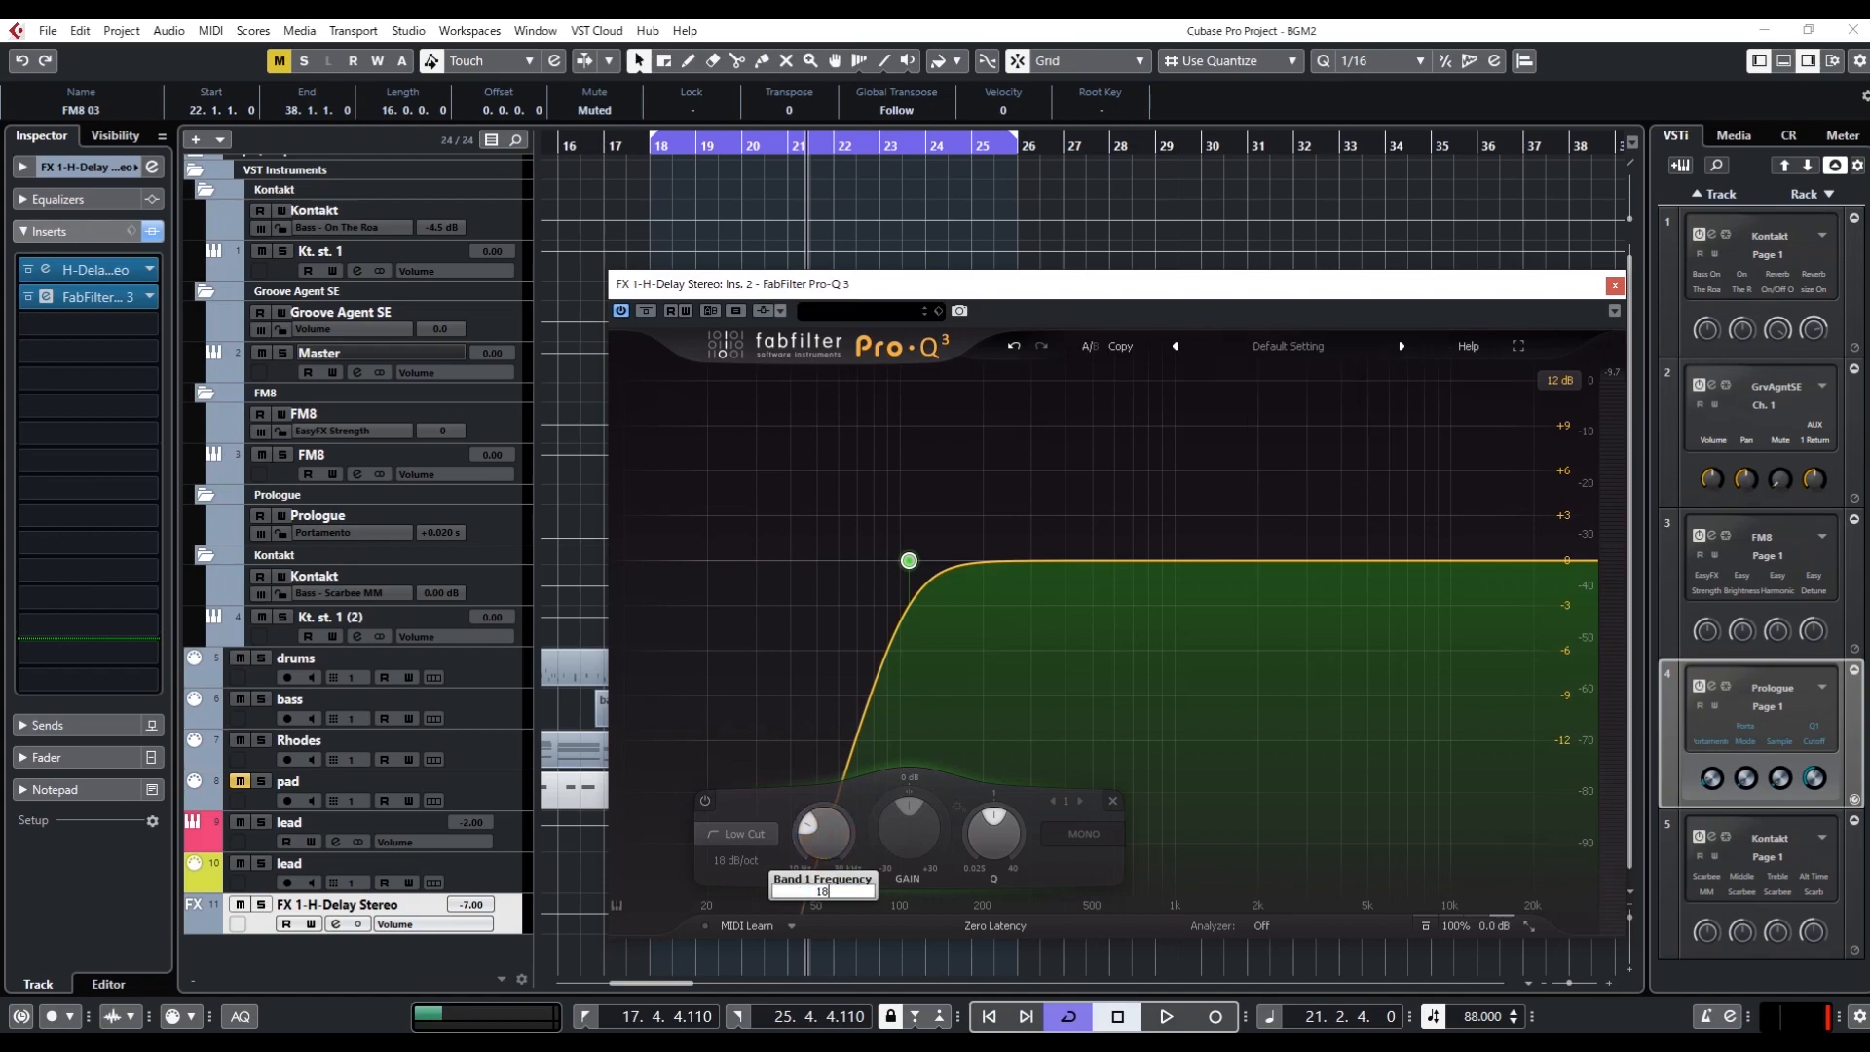
{"action": "key", "text": "Return"}
{"action": "key", "text": "space"}
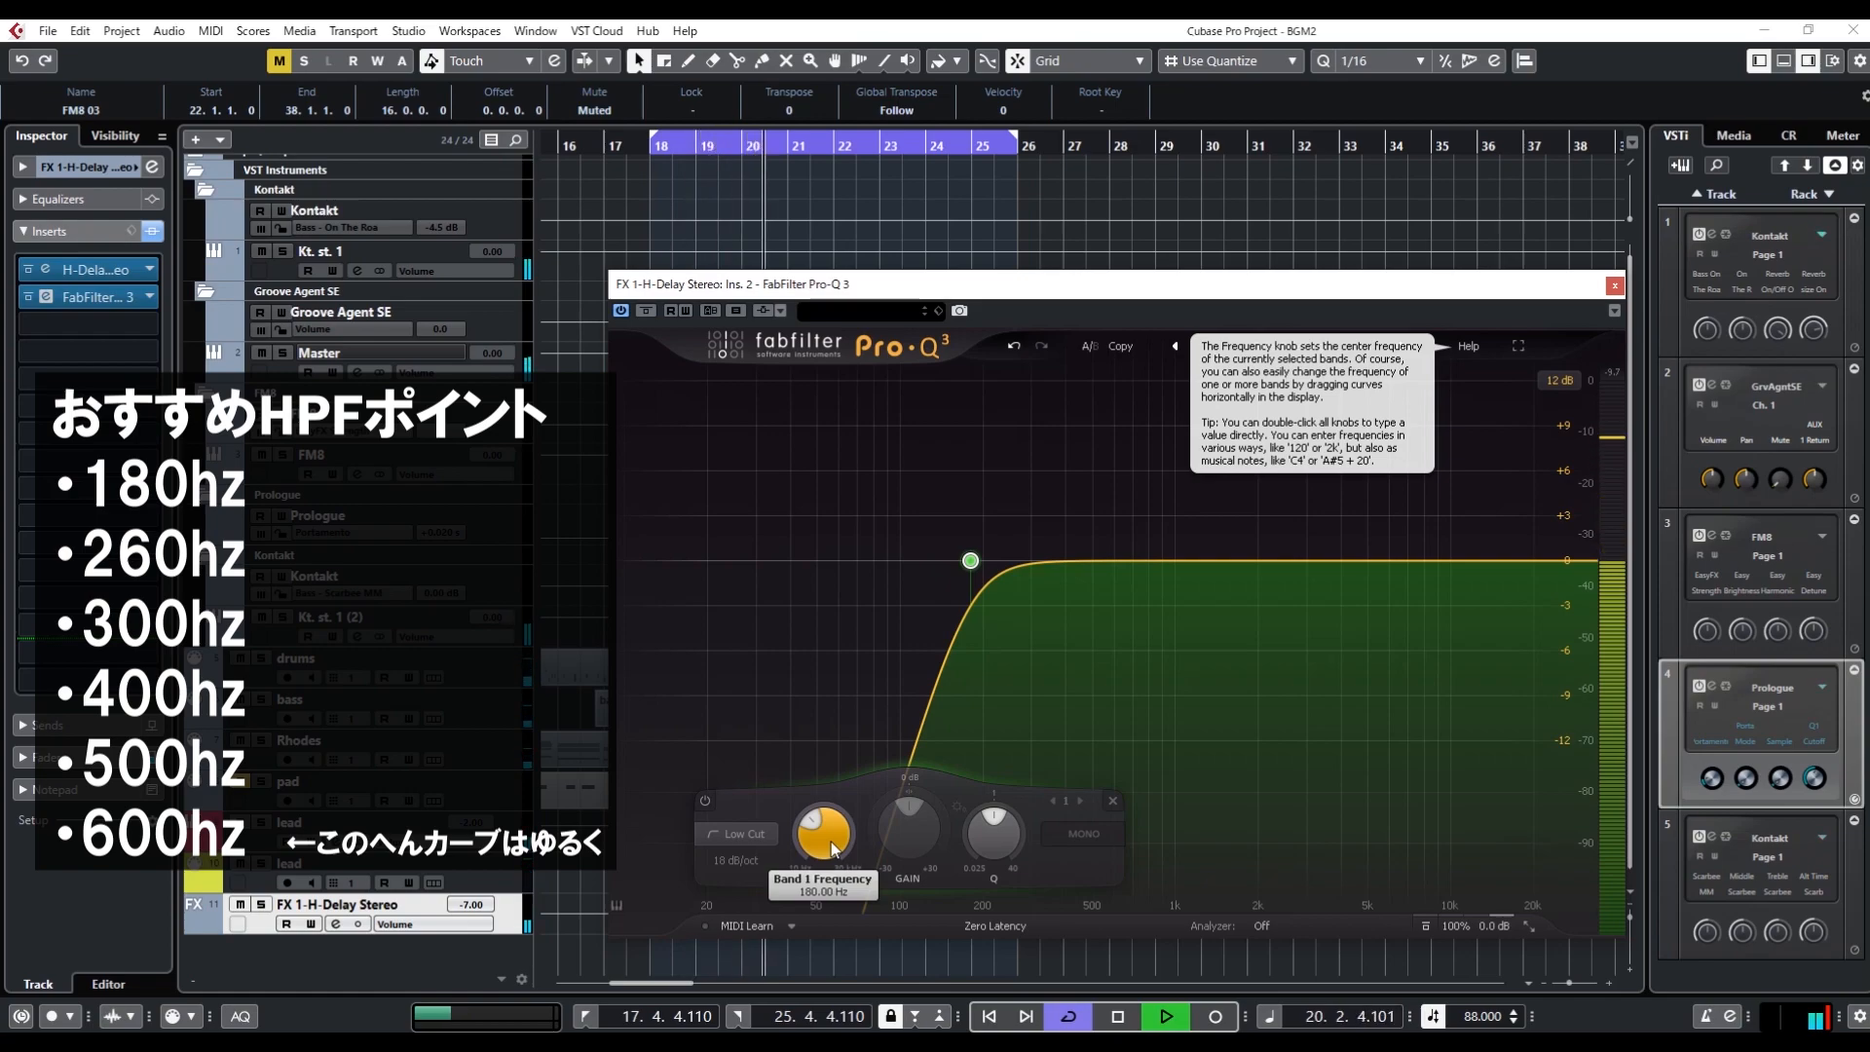
{"action": "key", "text": "space"}
Set the low-cut band's frequency to 260 Hz and audition the loop
{"action": "double_click", "coordinate": [832, 841]}
{"action": "type", "text": "260"}
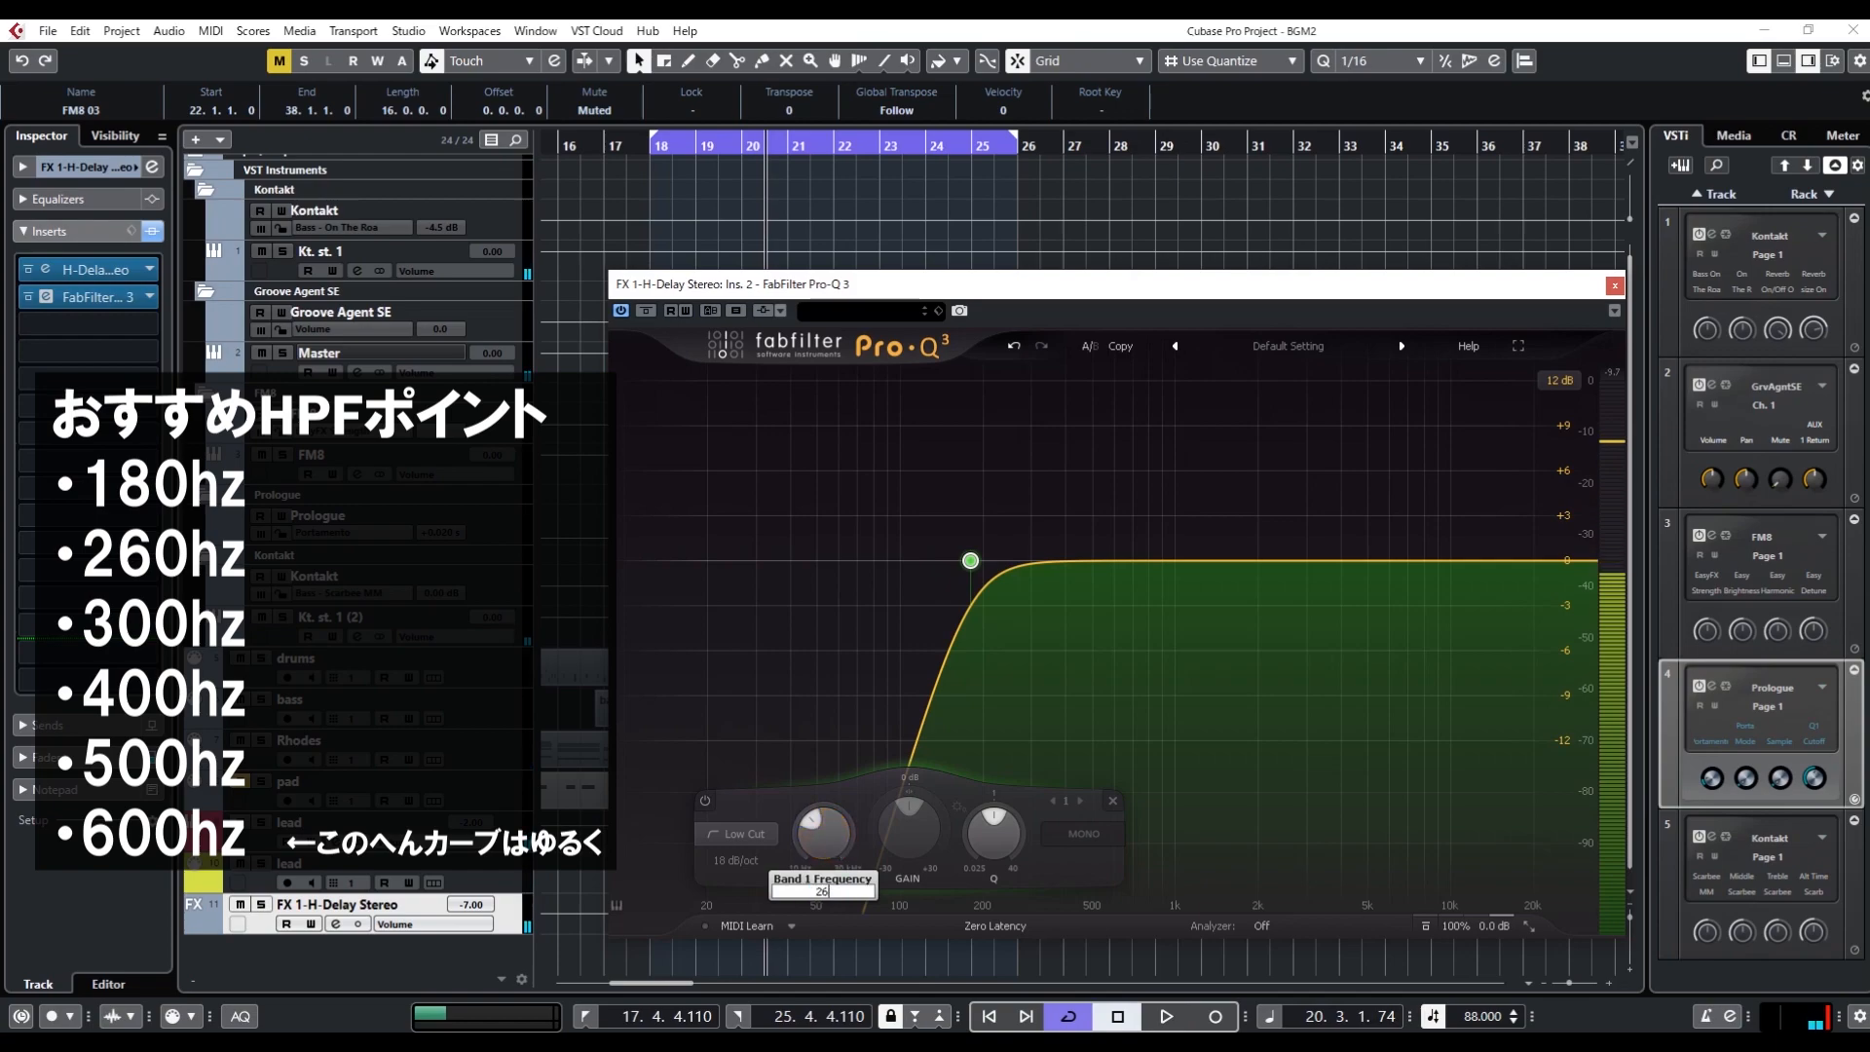
{"action": "key", "text": "Return"}
{"action": "key", "text": "space"}
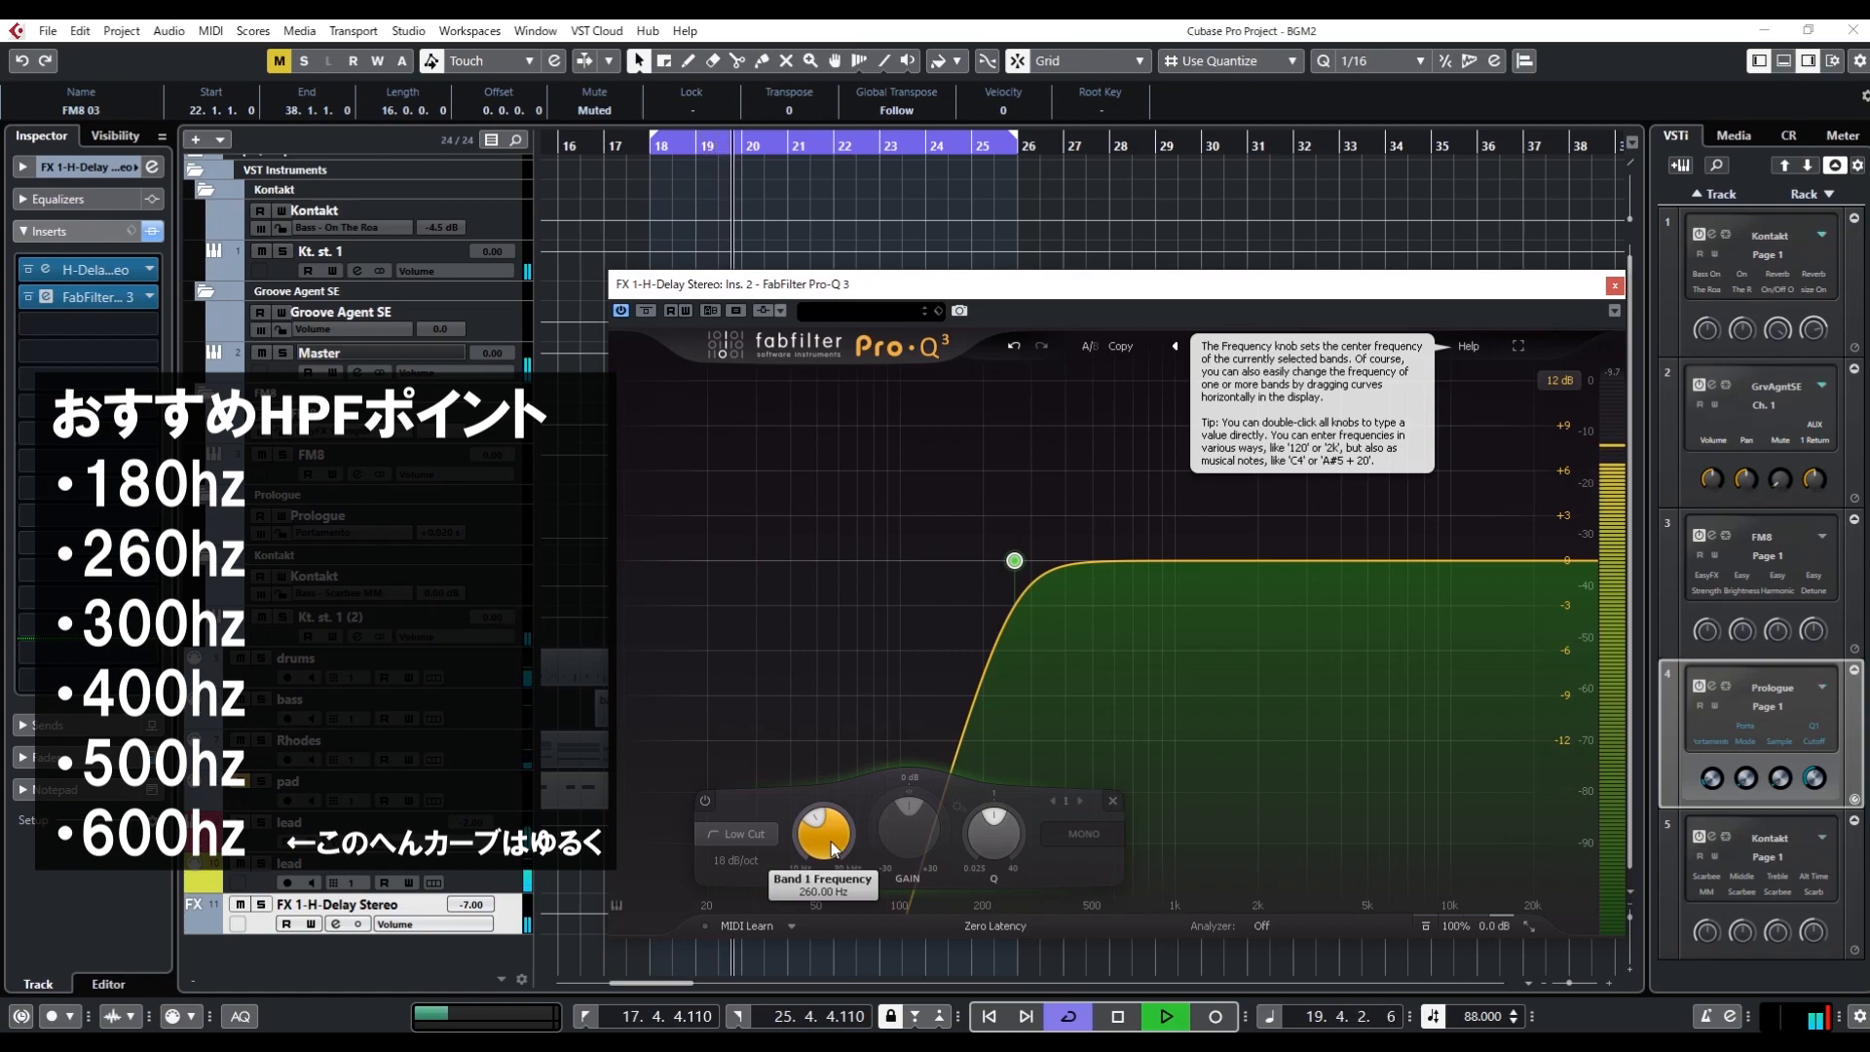
{"action": "key", "text": "space"}
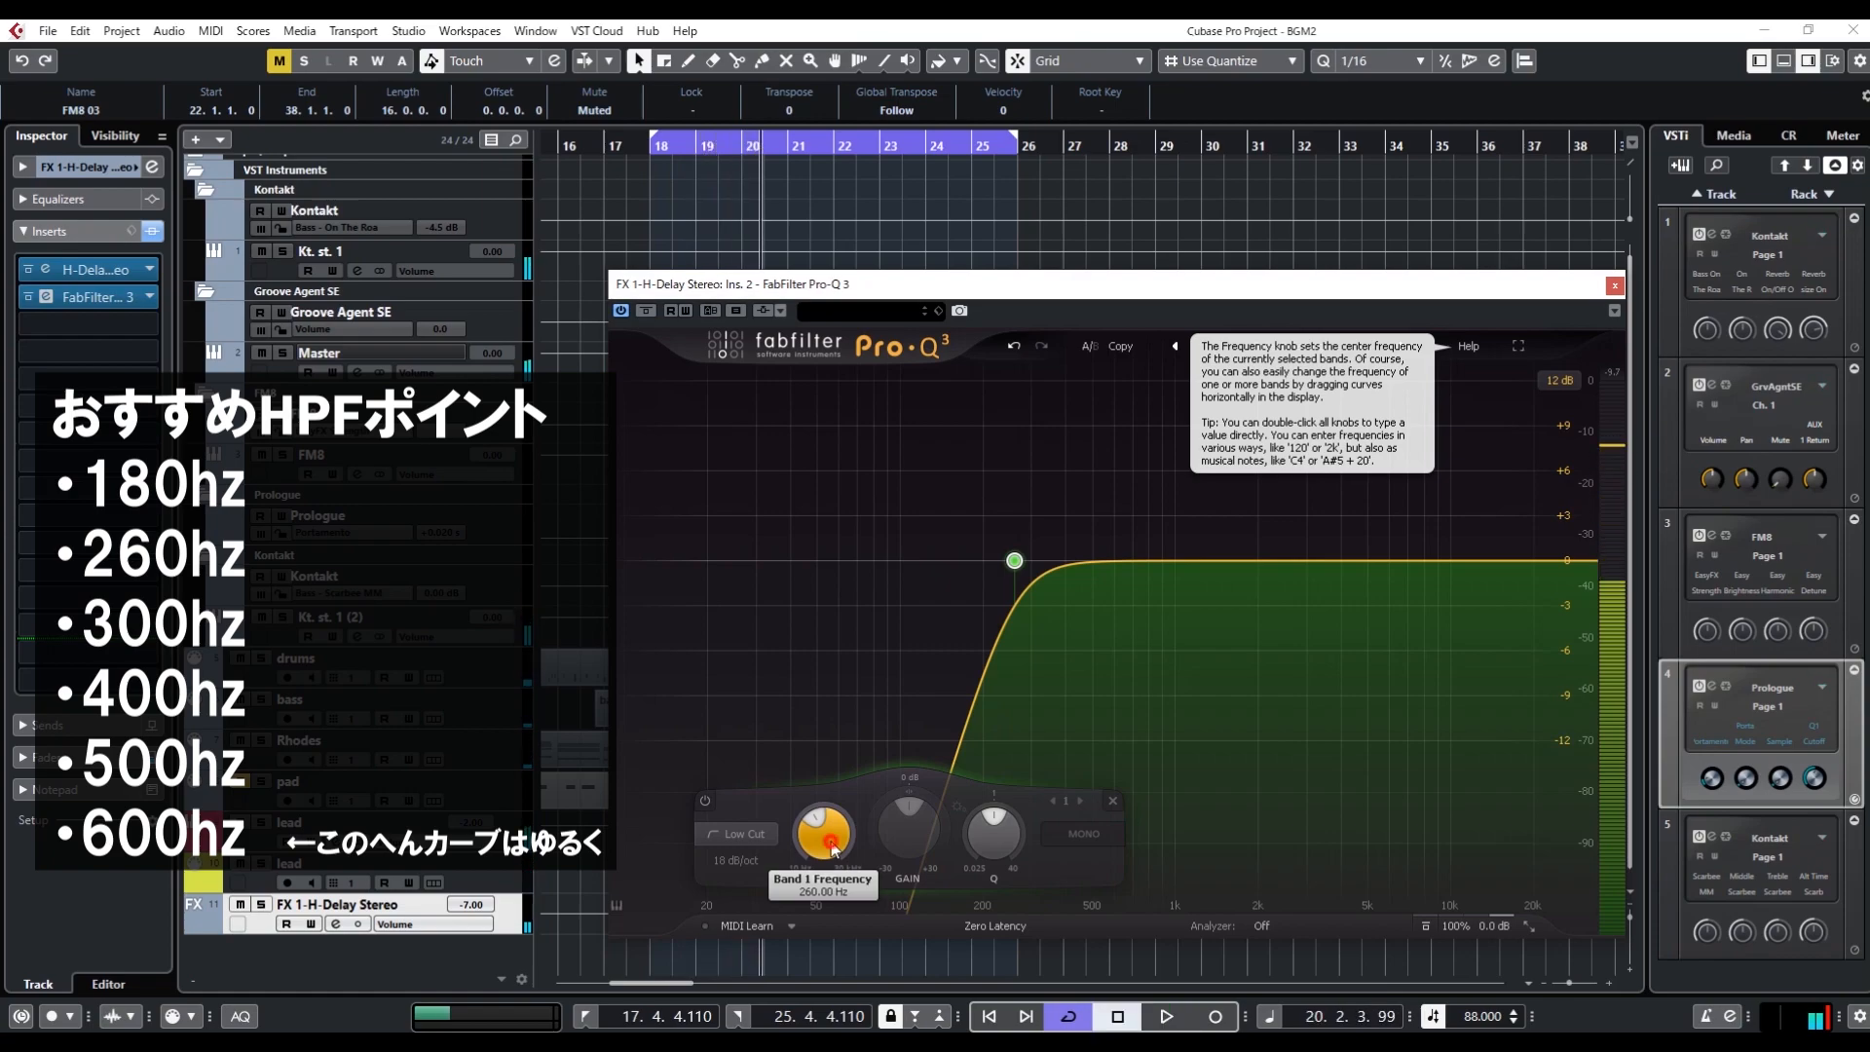
Set the low-cut band's frequency to 300 Hz and audition the loop
{"action": "double_click", "coordinate": [832, 841]}
{"action": "type", "text": "300.00 Hz"}
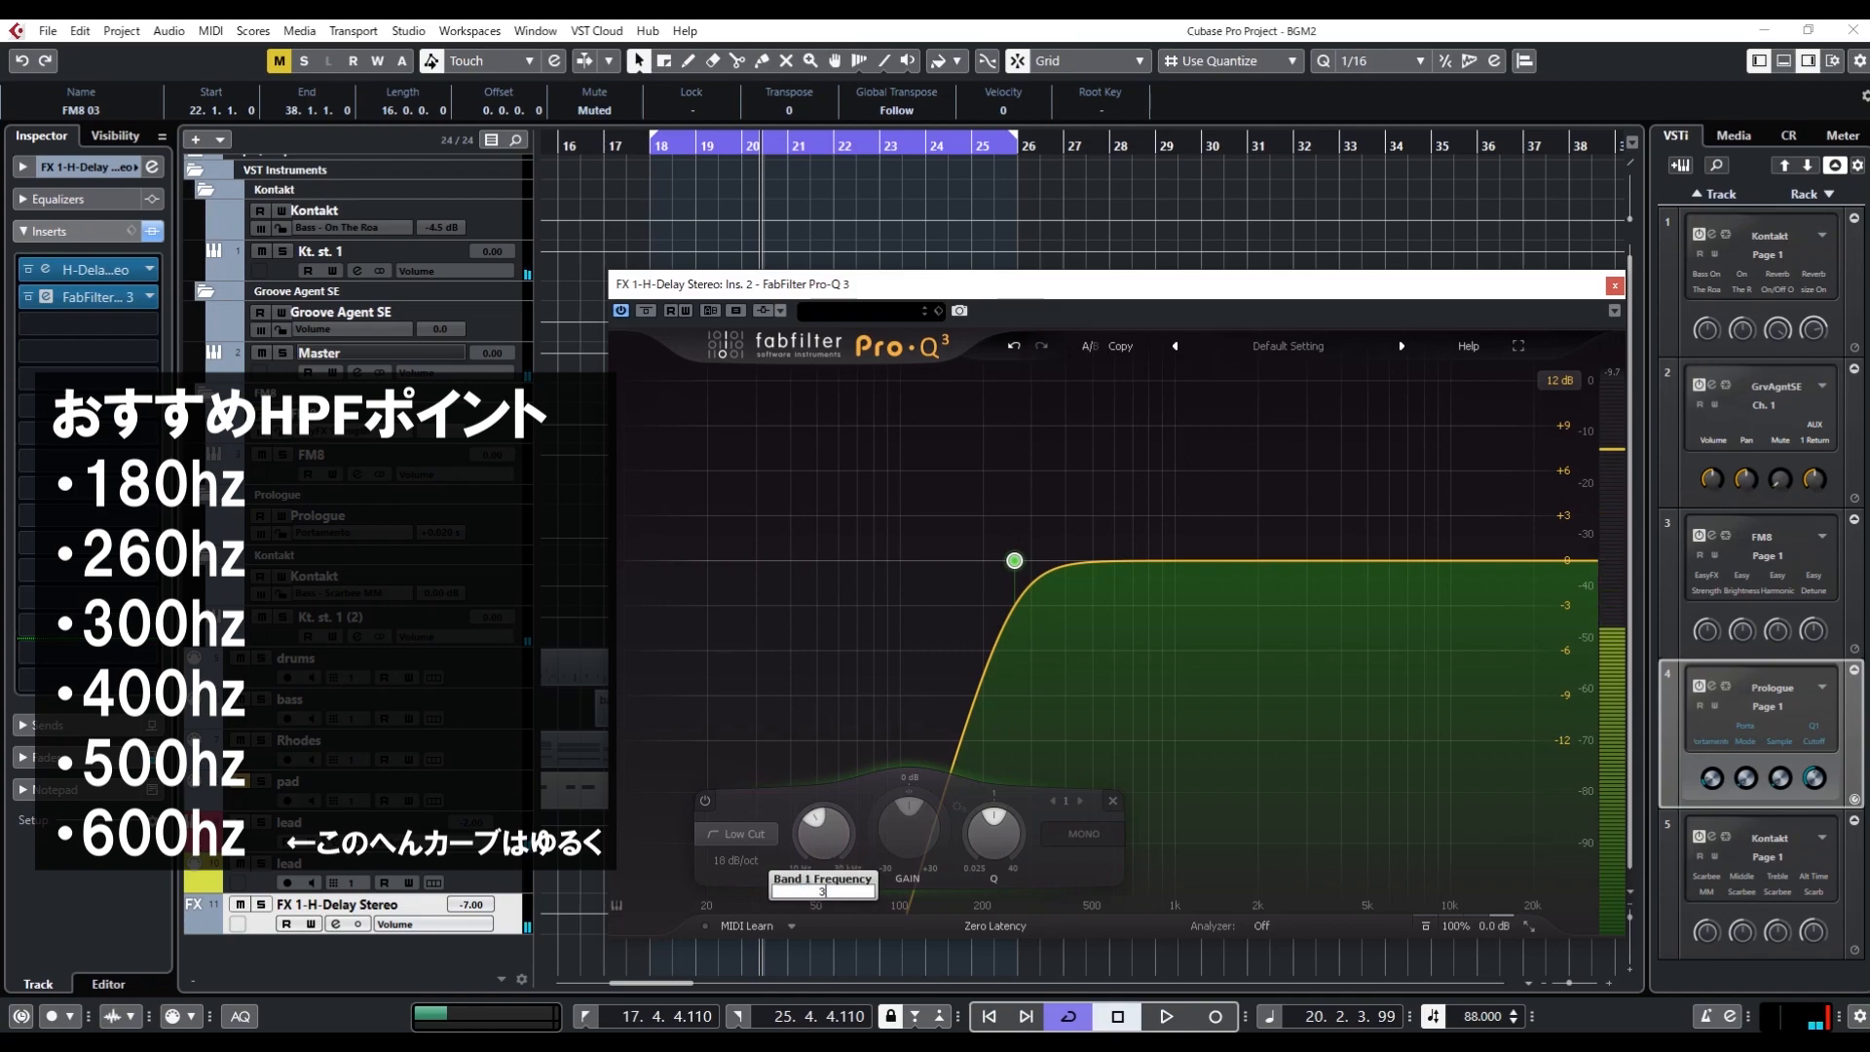
{"action": "key", "text": "Return"}
{"action": "key", "text": "space"}
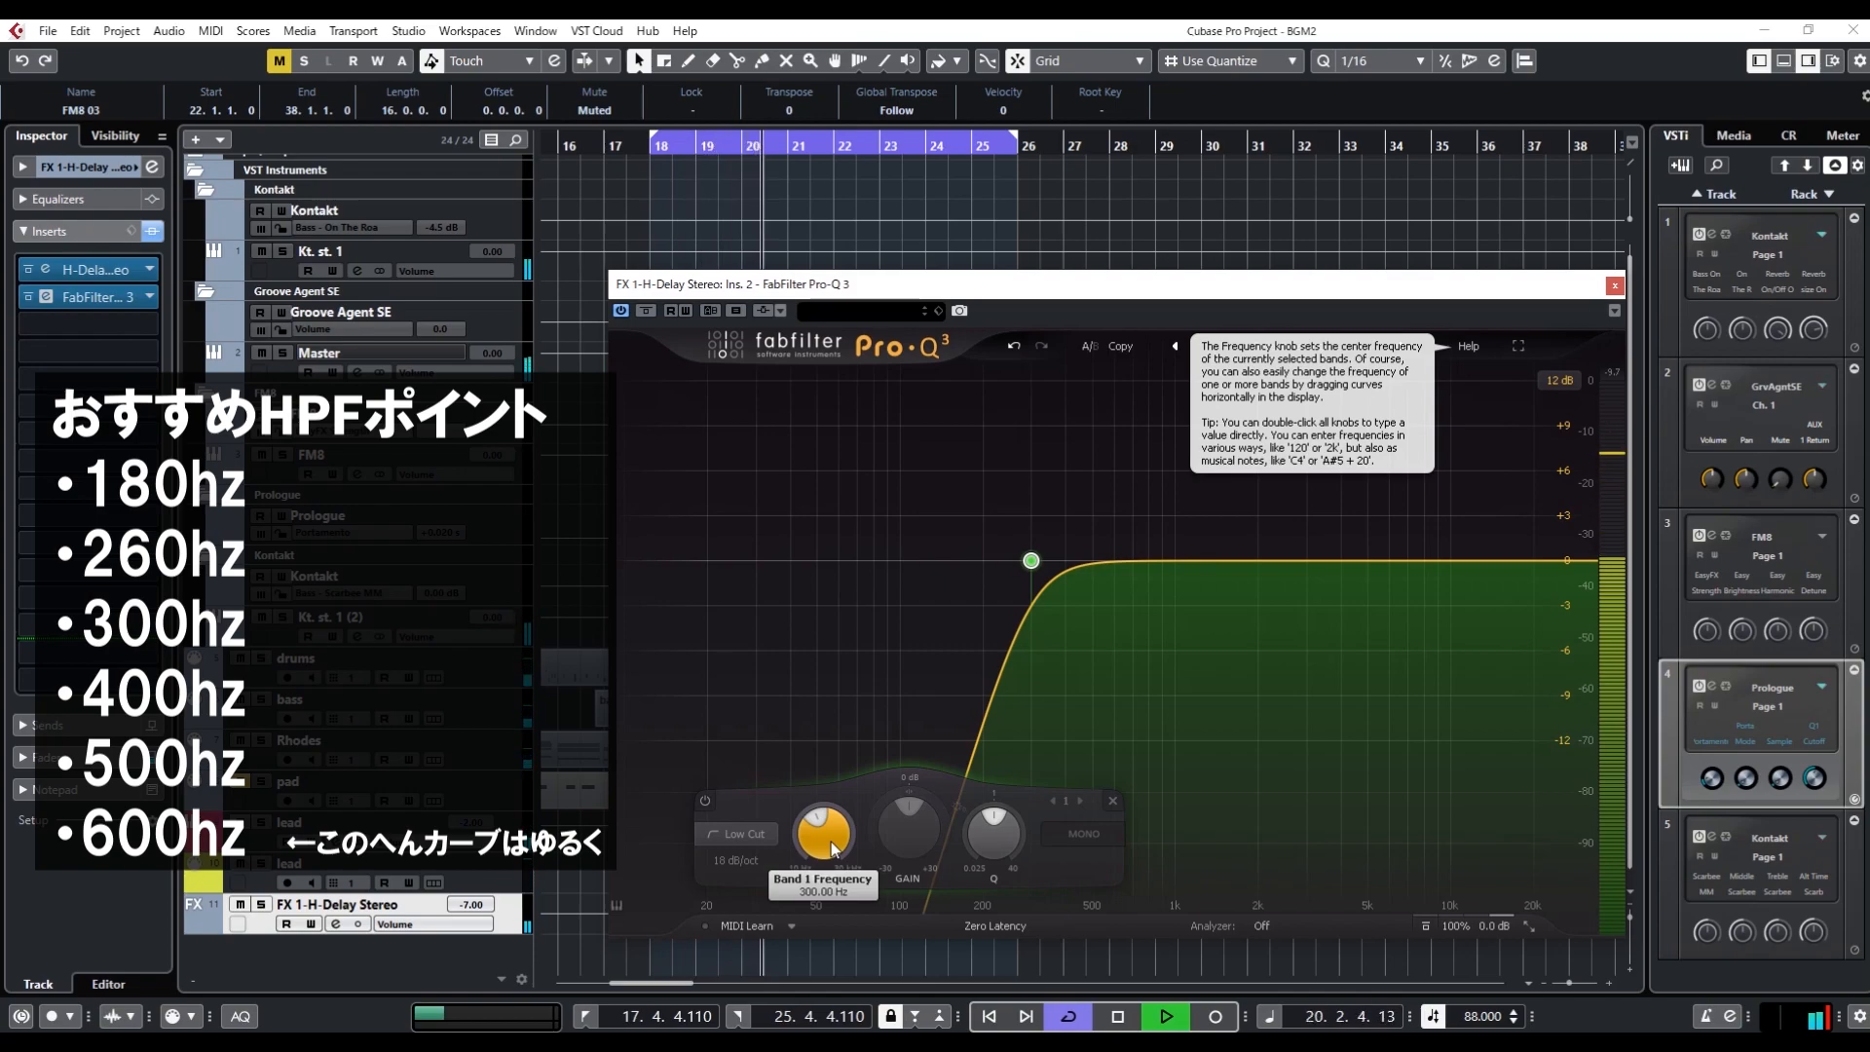
{"action": "key", "text": "space"}
Set the low-cut band's frequency to 400 Hz and audition the loop
{"action": "double_click", "coordinate": [832, 842]}
{"action": "type", "text": "400"}
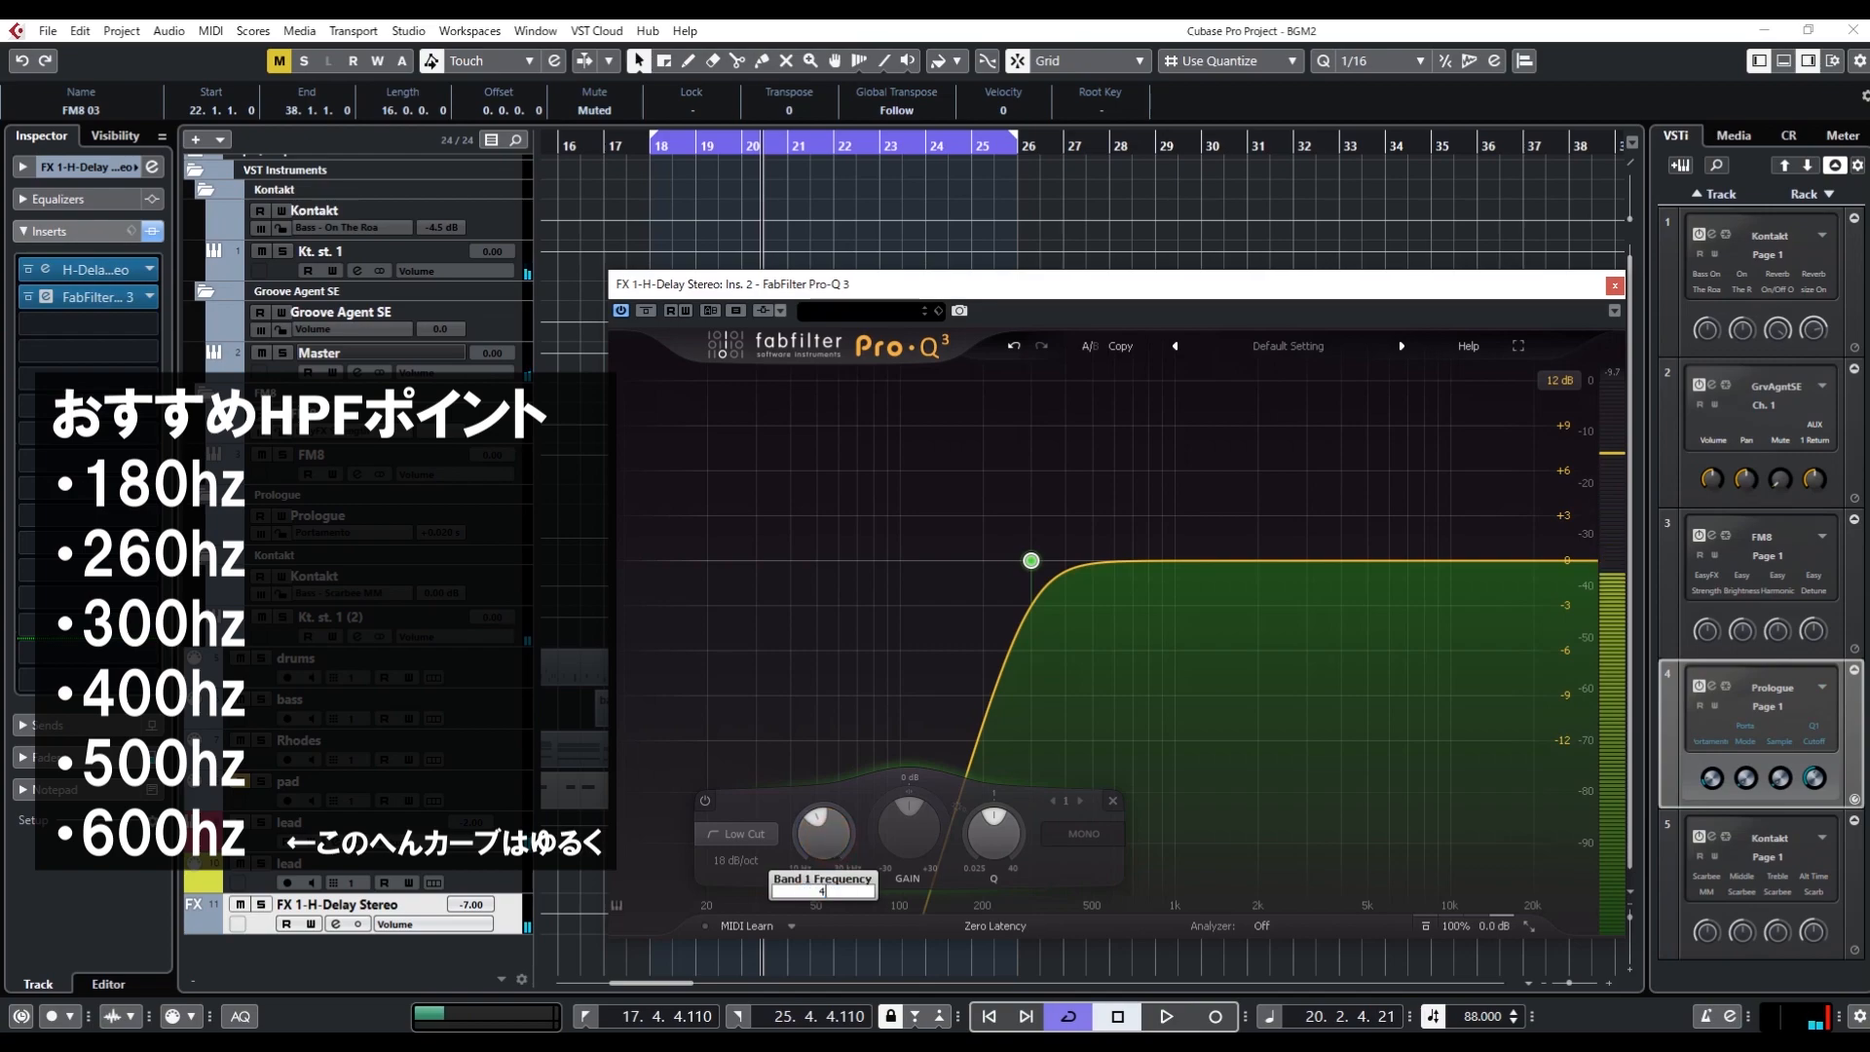
{"action": "key", "text": "Return"}
{"action": "key", "text": "space"}
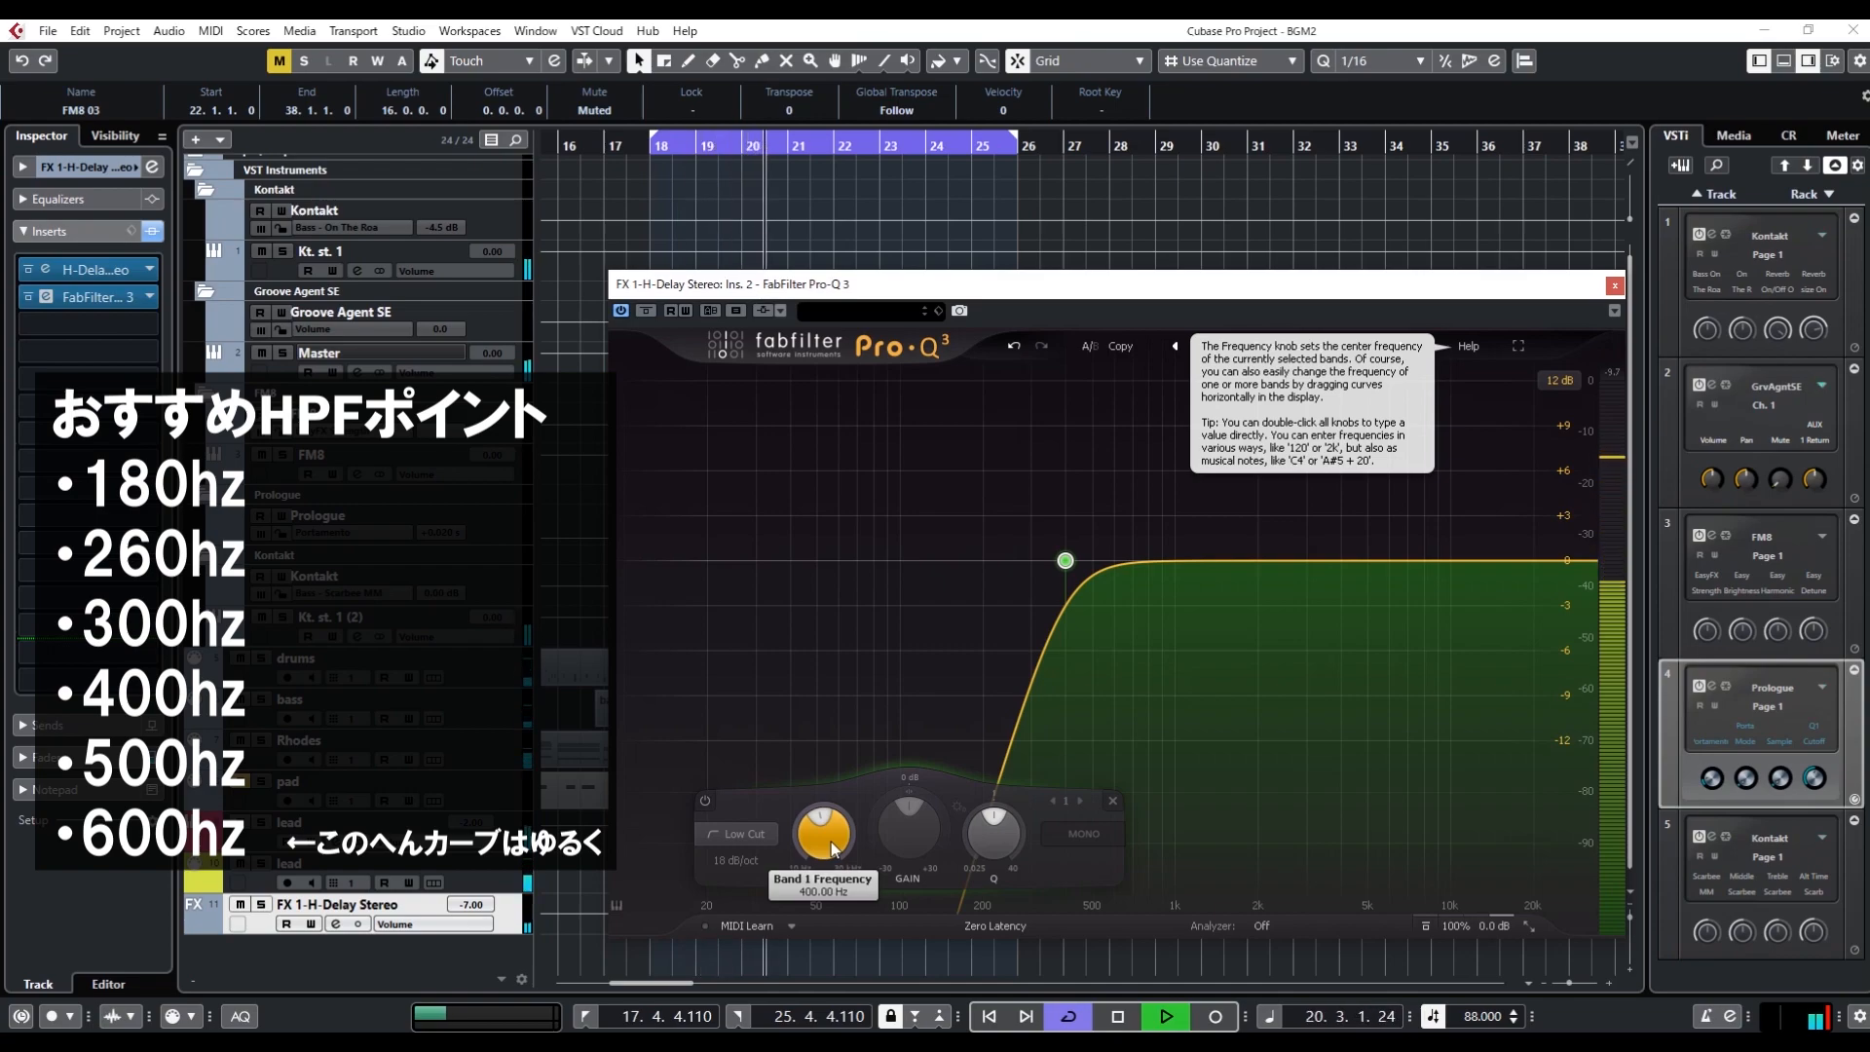
{"action": "key", "text": "space"}
Set the low-cut band's frequency to 500 Hz and audition the loop
{"action": "left_click", "coordinate": [831, 841]}
{"action": "double_click", "coordinate": [832, 841]}
{"action": "type", "text": "500"}
{"action": "key", "text": "Return"}
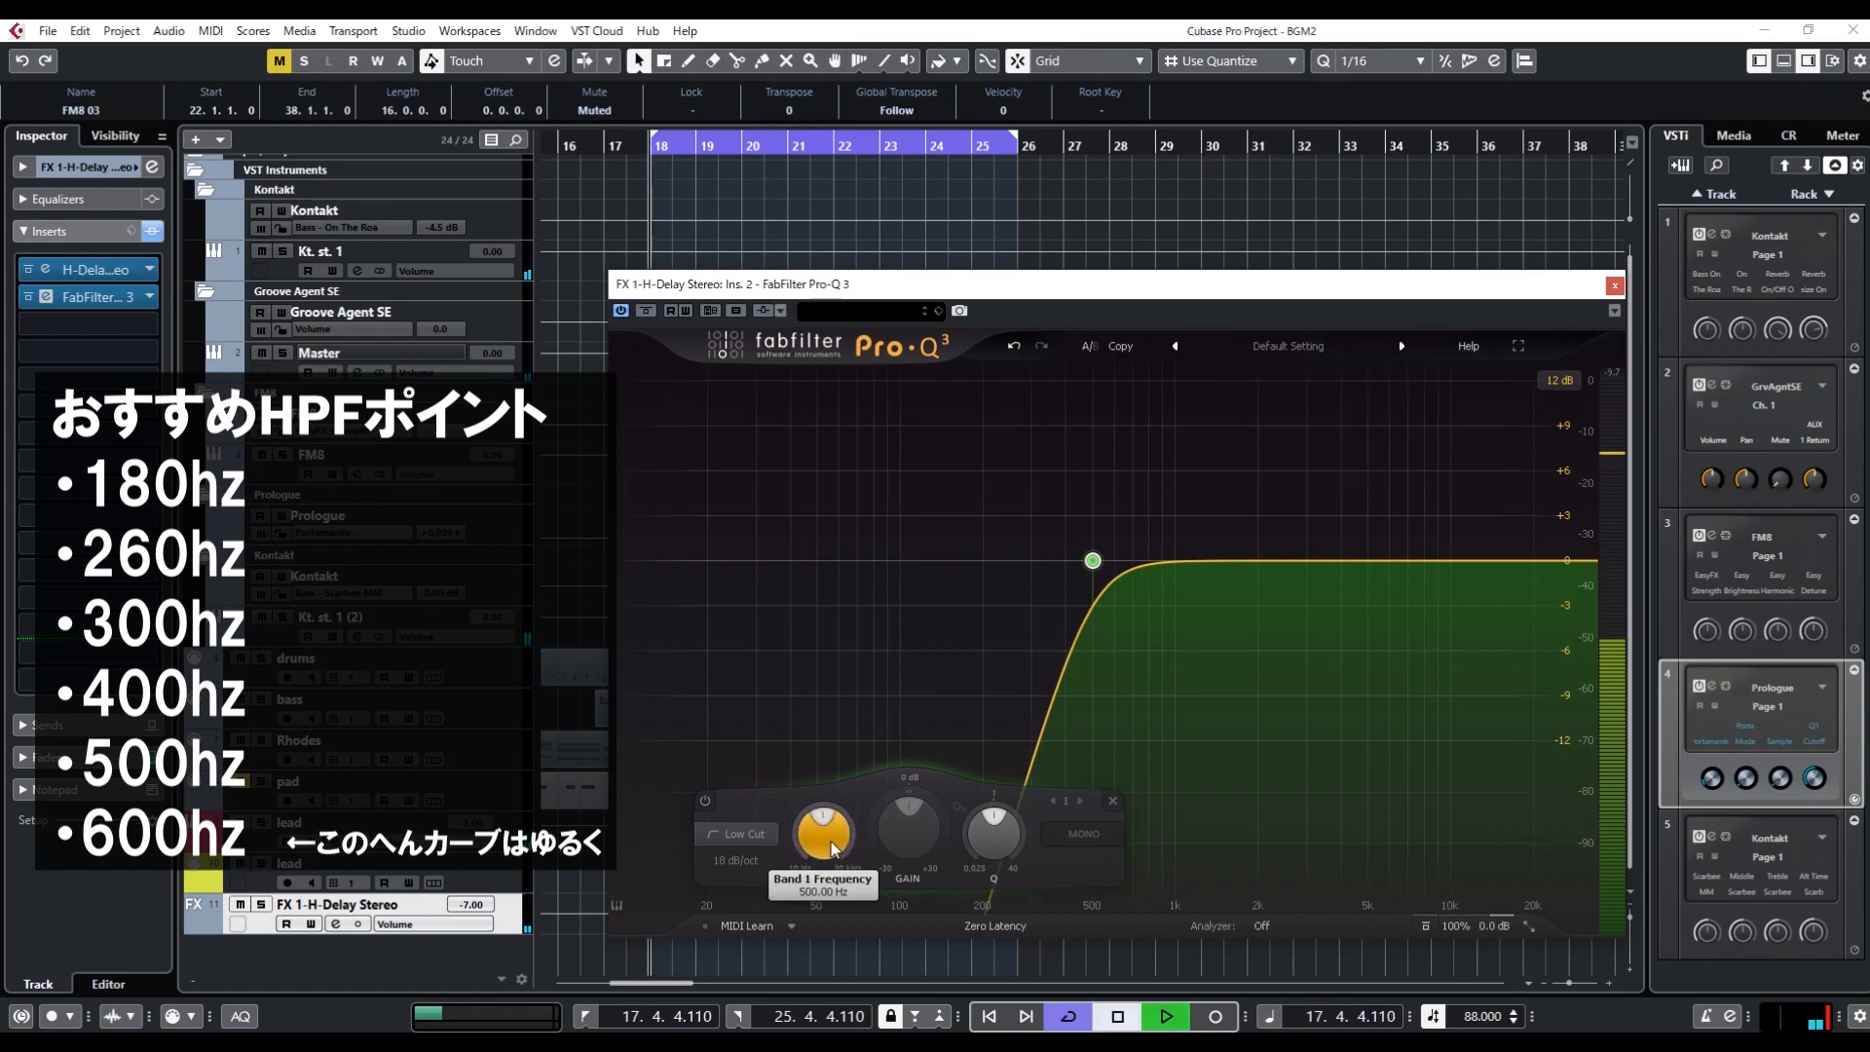
{"action": "key", "text": "space"}
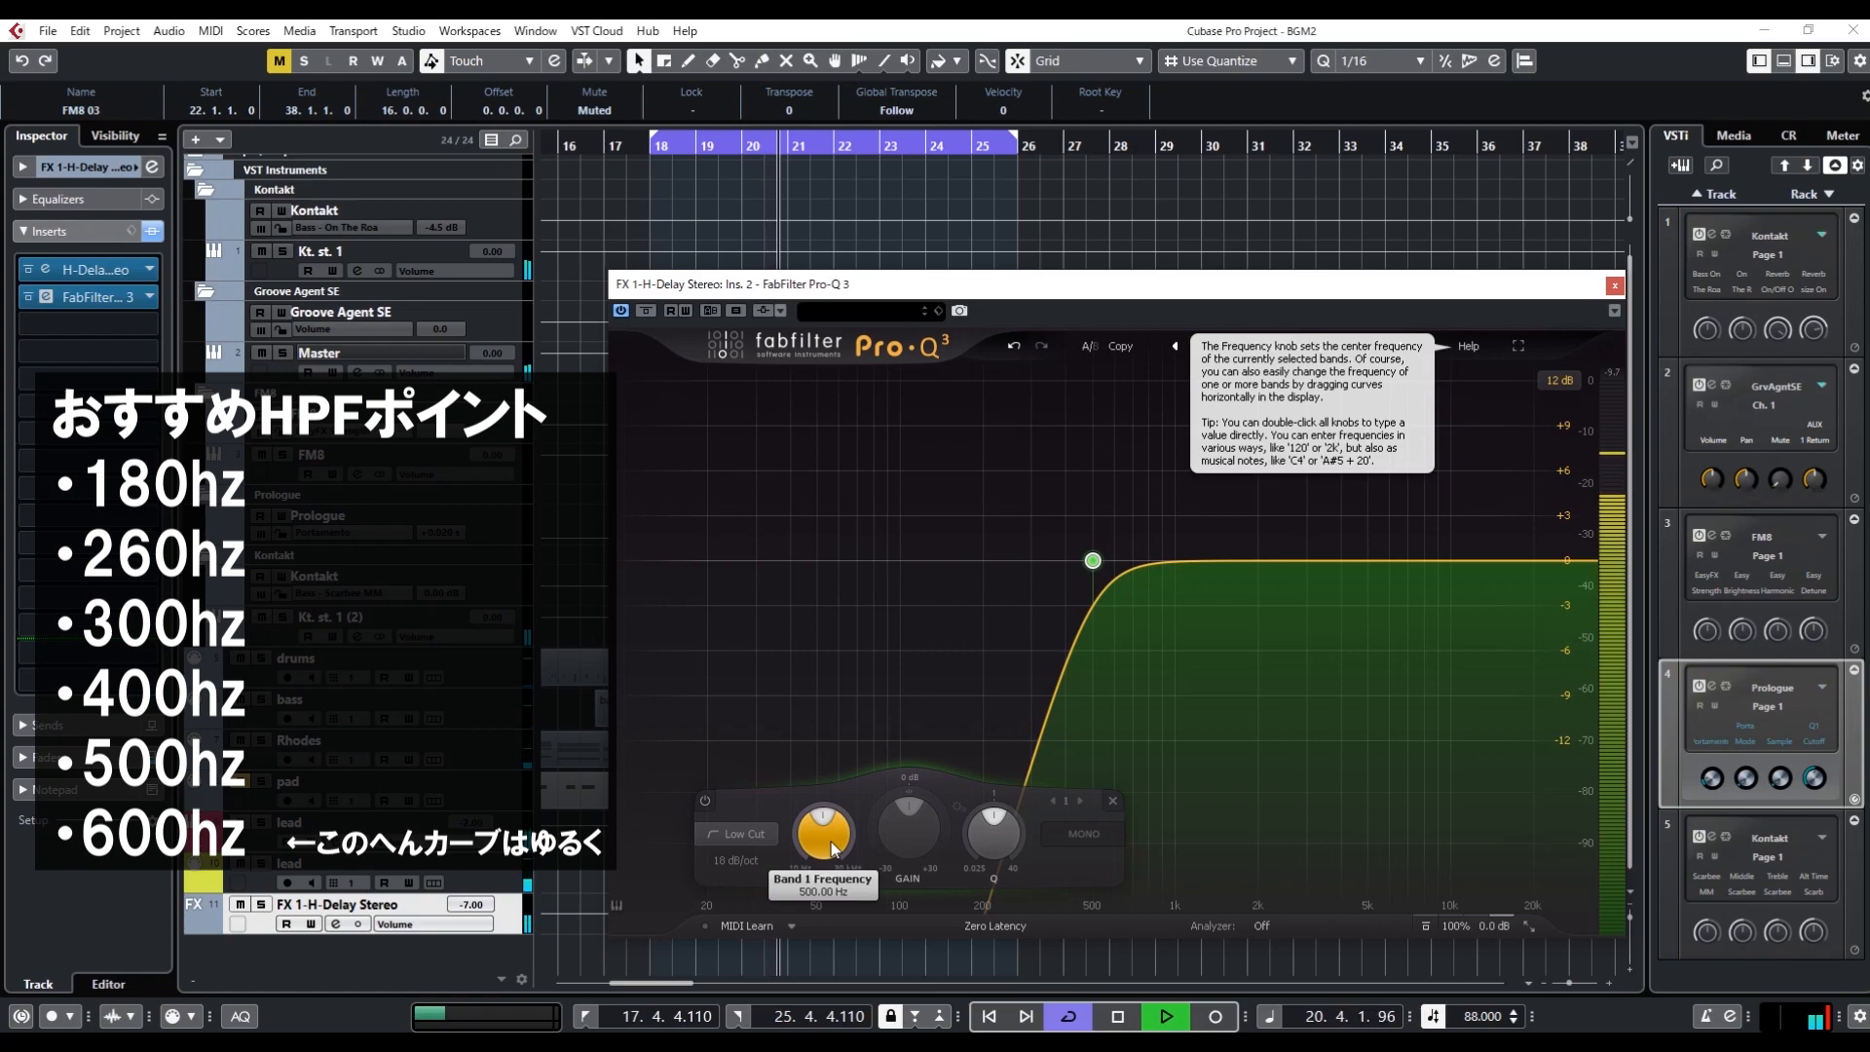
{"action": "key", "text": "space"}
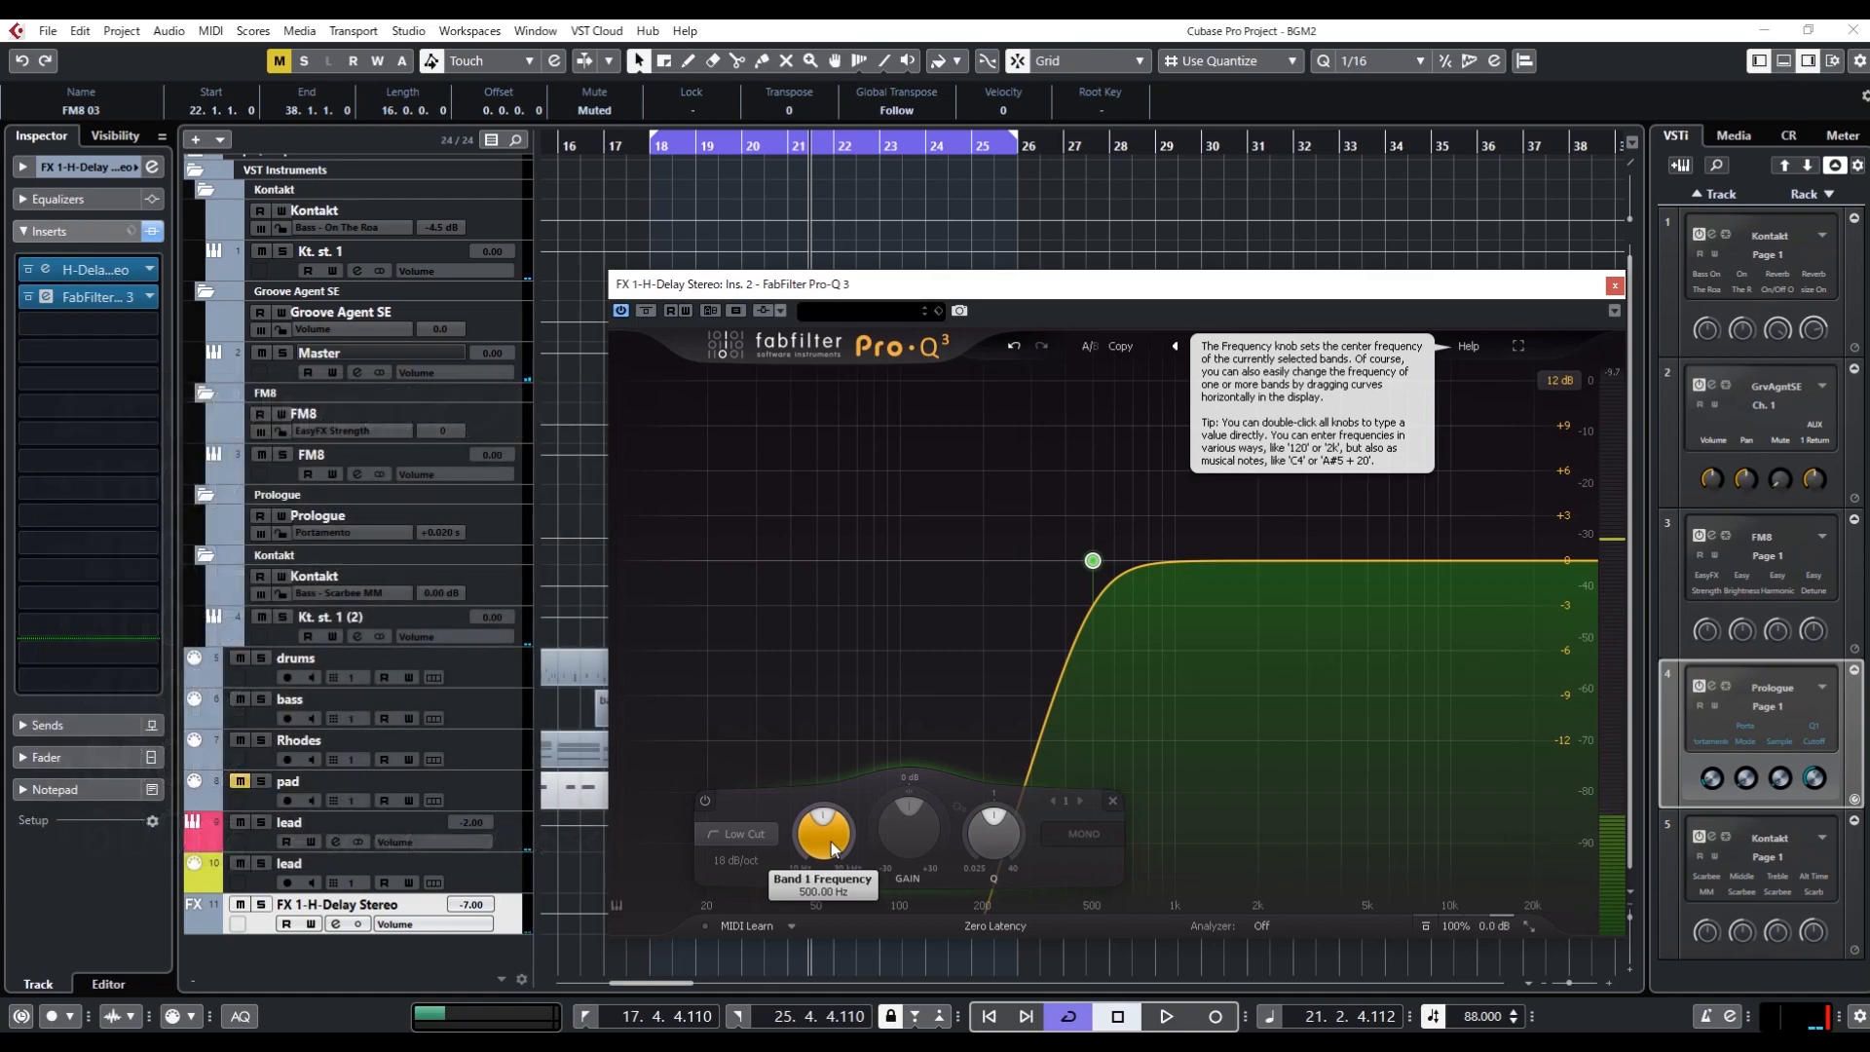
Return the low-cut band's frequency to 400 Hz
{"action": "double_click", "coordinate": [832, 842]}
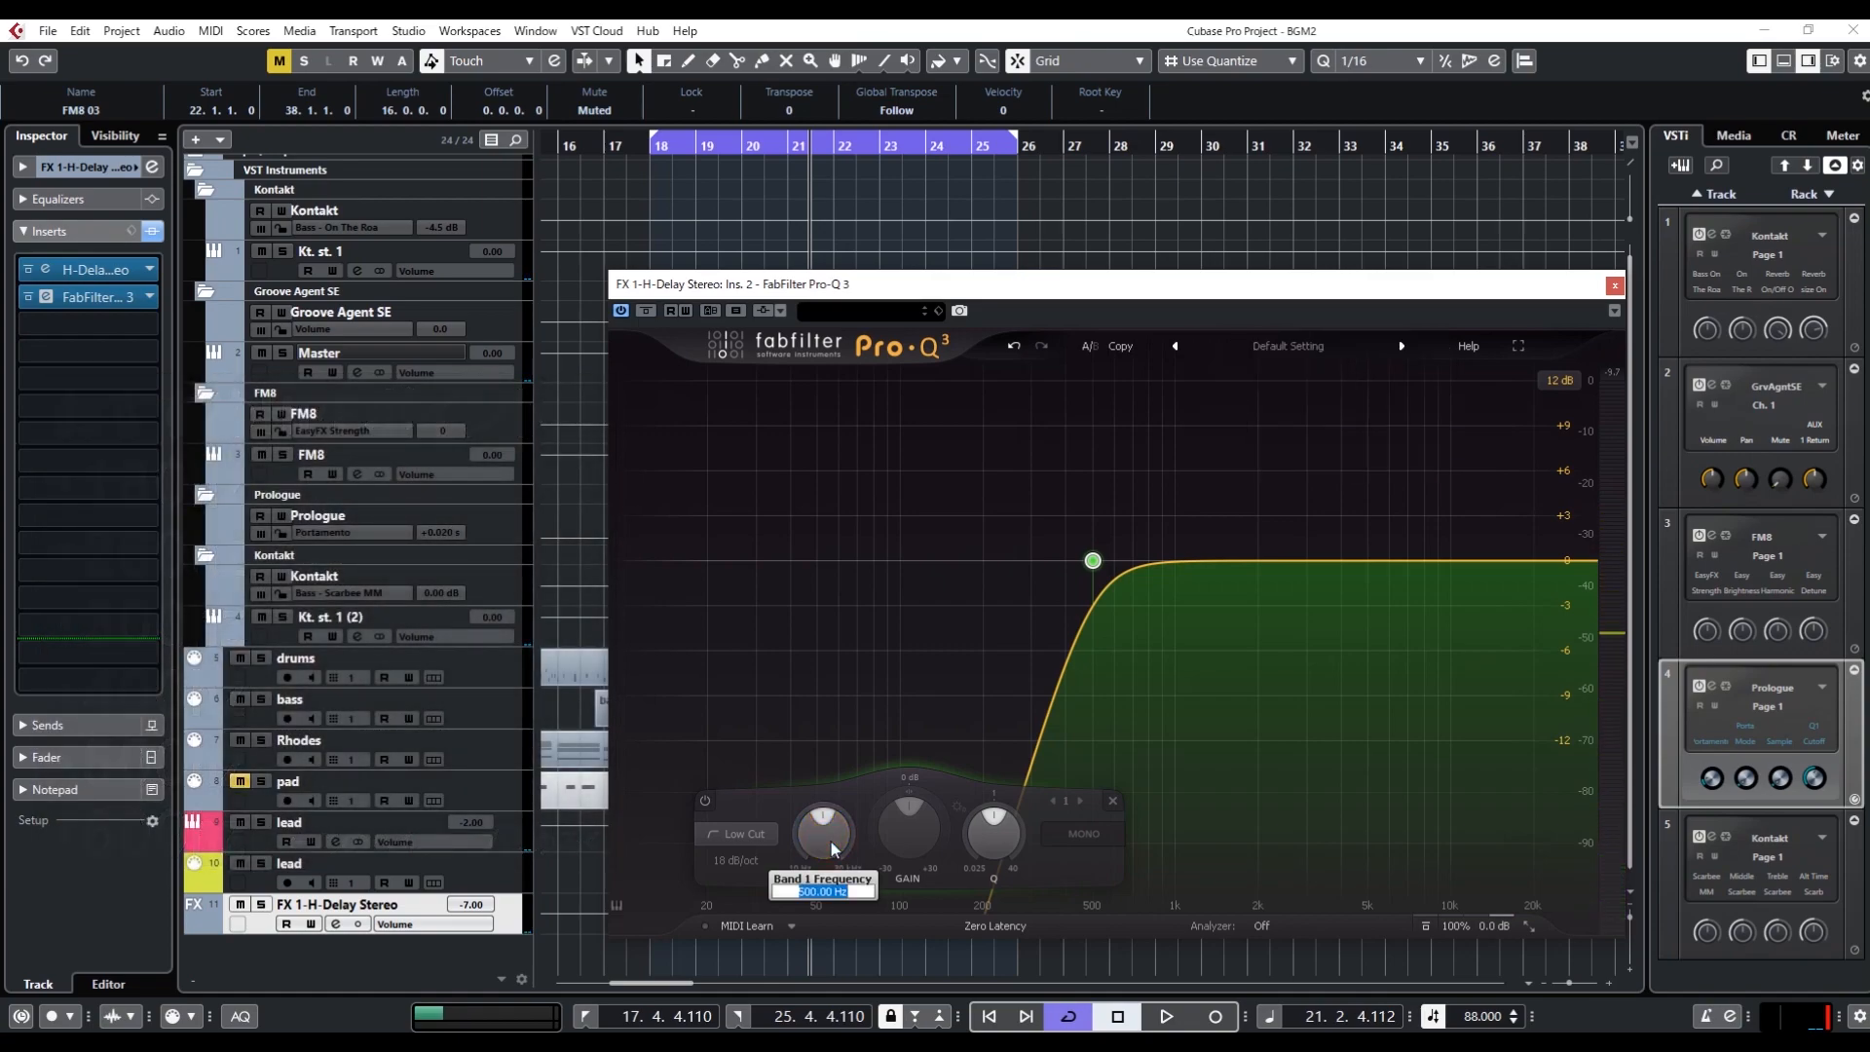
{"action": "type", "text": "400"}
{"action": "key", "text": "Return"}
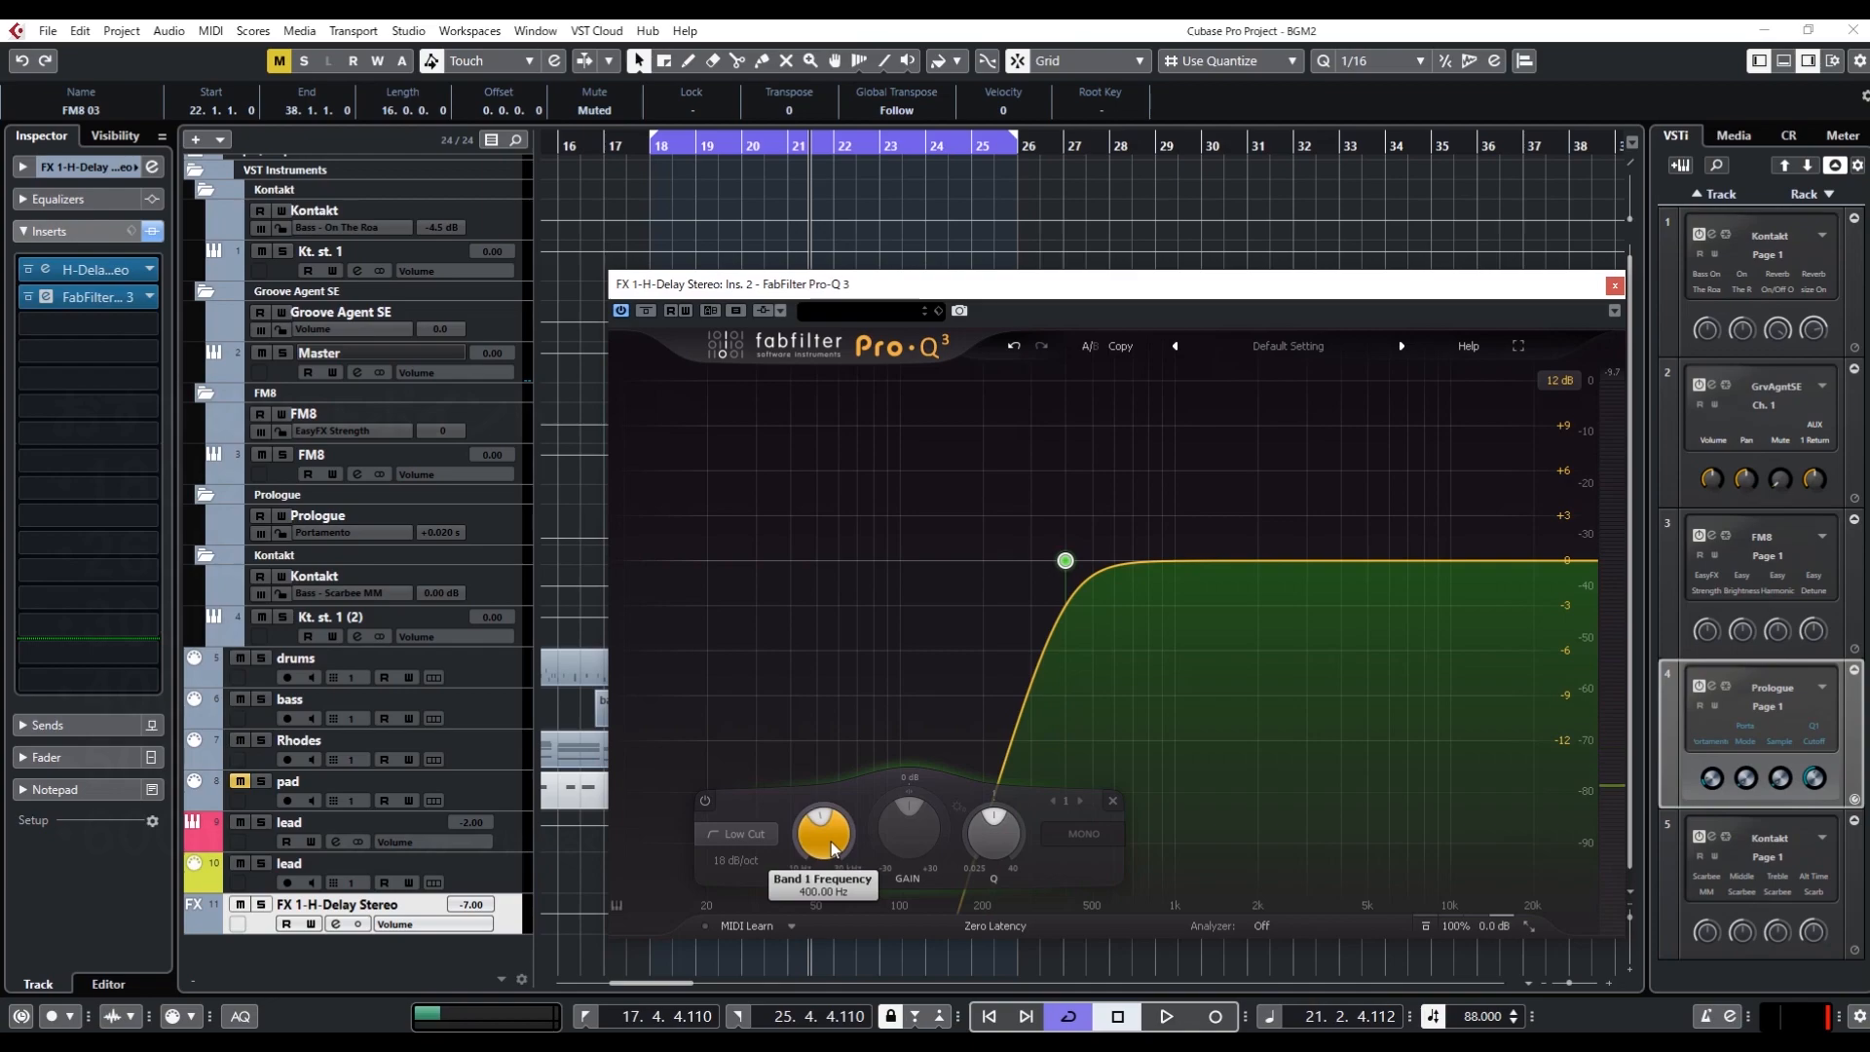
Open the H-Delay plug-in window and arrange it beside the Pro-Q 3 window so both sets of controls are accessible
{"action": "mouse_move", "coordinate": [831, 841]}
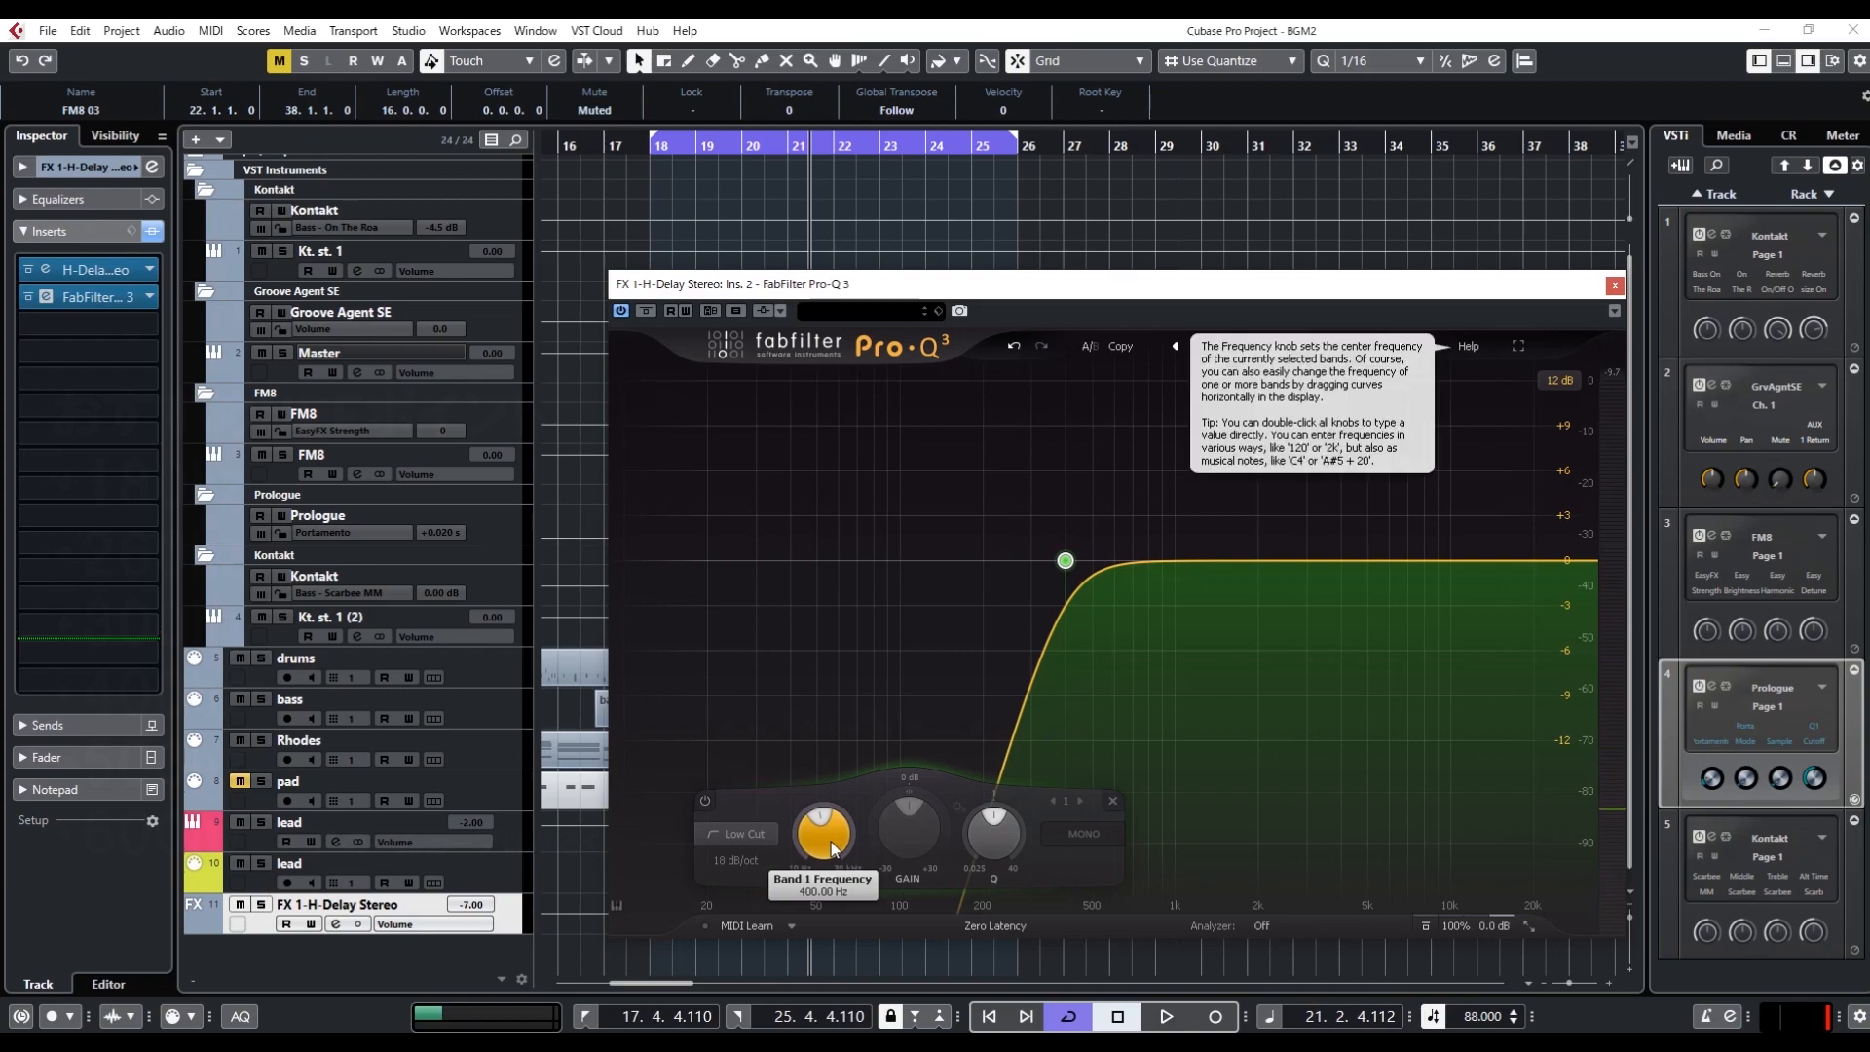
{"action": "left_click", "coordinate": [94, 273]}
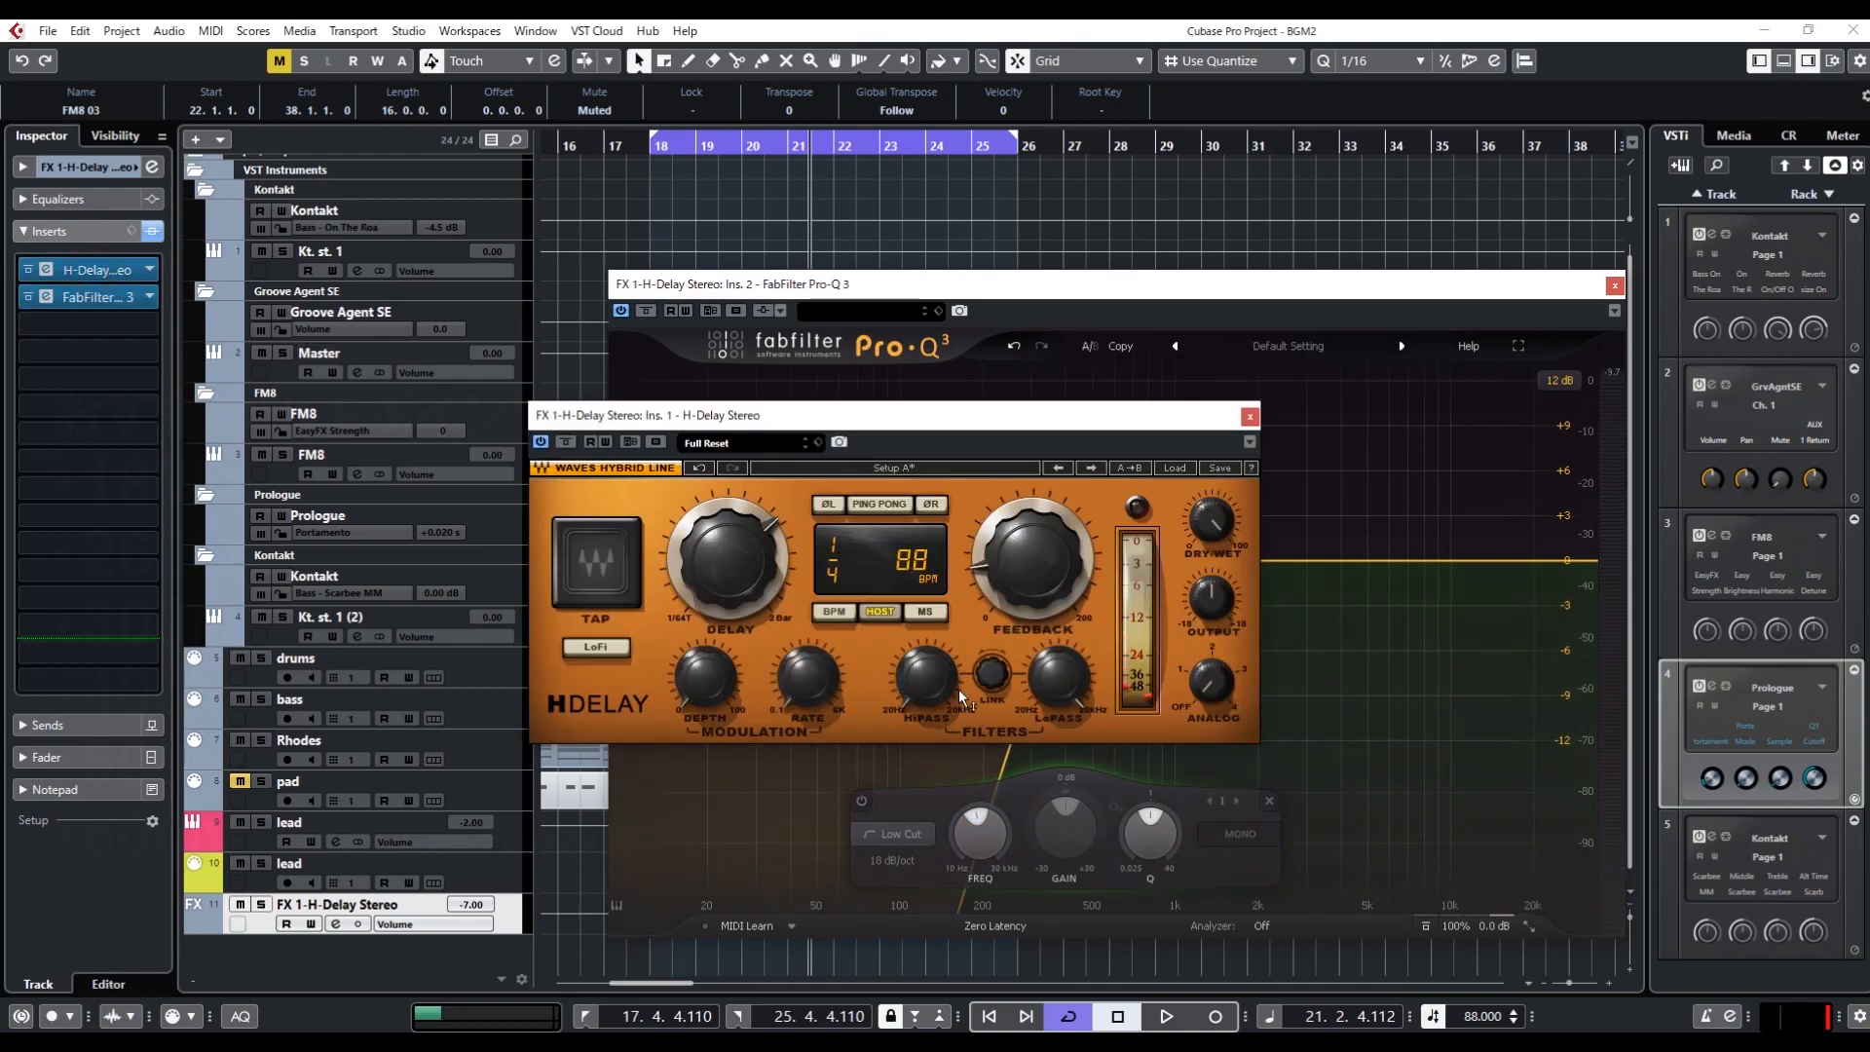
{"action": "left_click_drag", "start_coordinate": [1006, 426], "coordinate": [602, 408]}
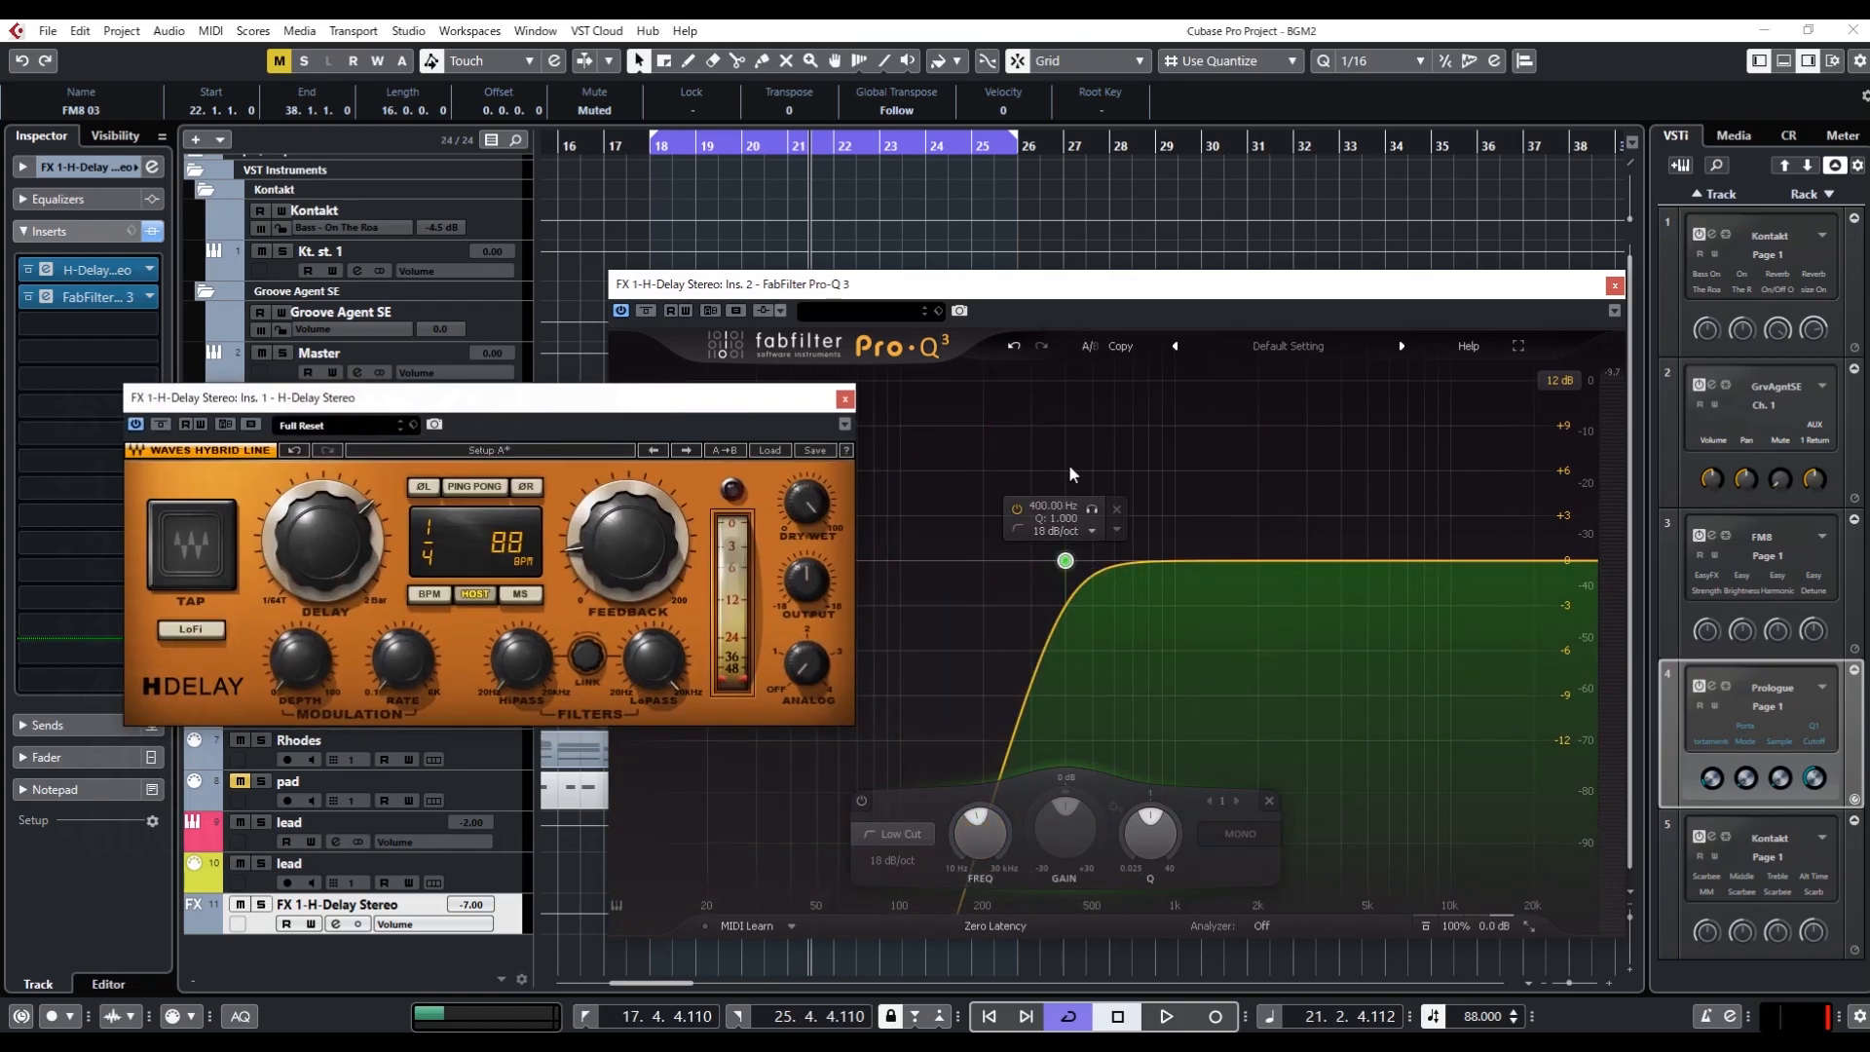
{"action": "left_click_drag", "start_coordinate": [878, 284], "coordinate": [1038, 281]}
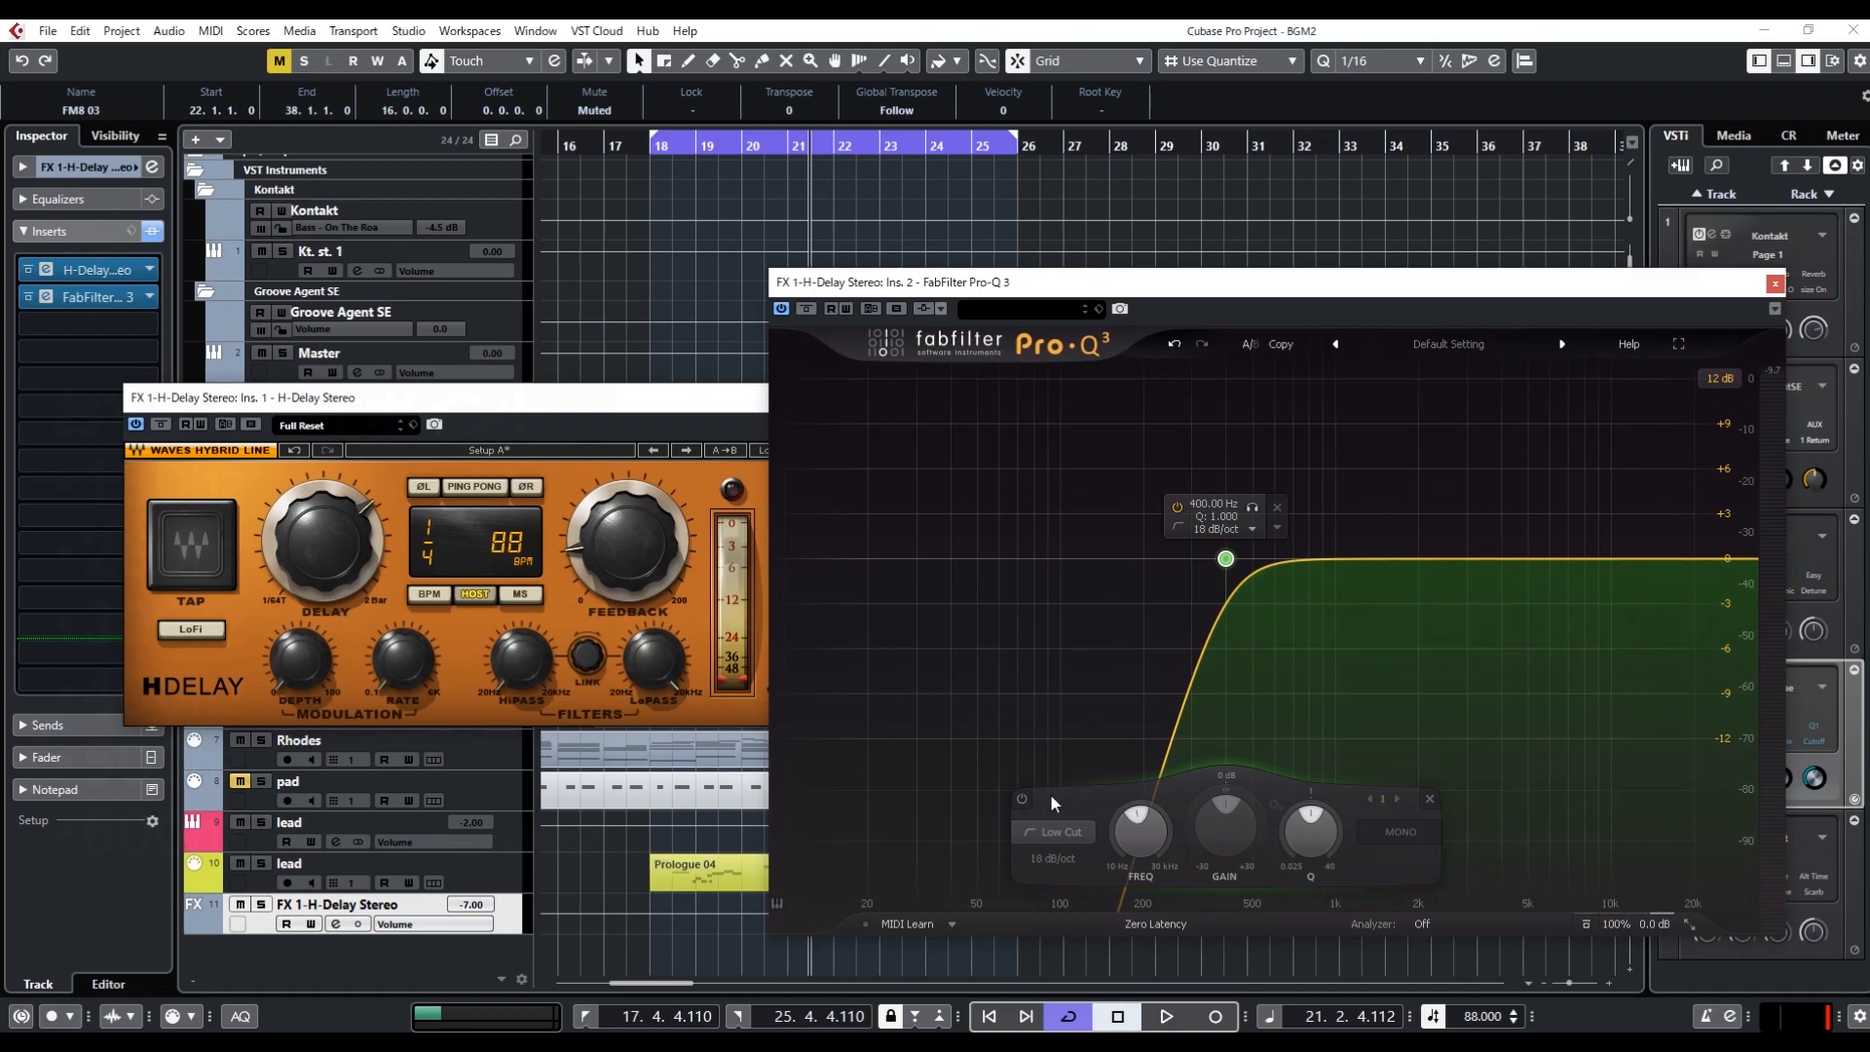
Bypass the Pro-Q 3 low-cut band and audition the loop with H-Delay's HiPass filter set to 400
{"action": "left_click", "coordinate": [1021, 799]}
{"action": "left_click", "coordinate": [480, 398]}
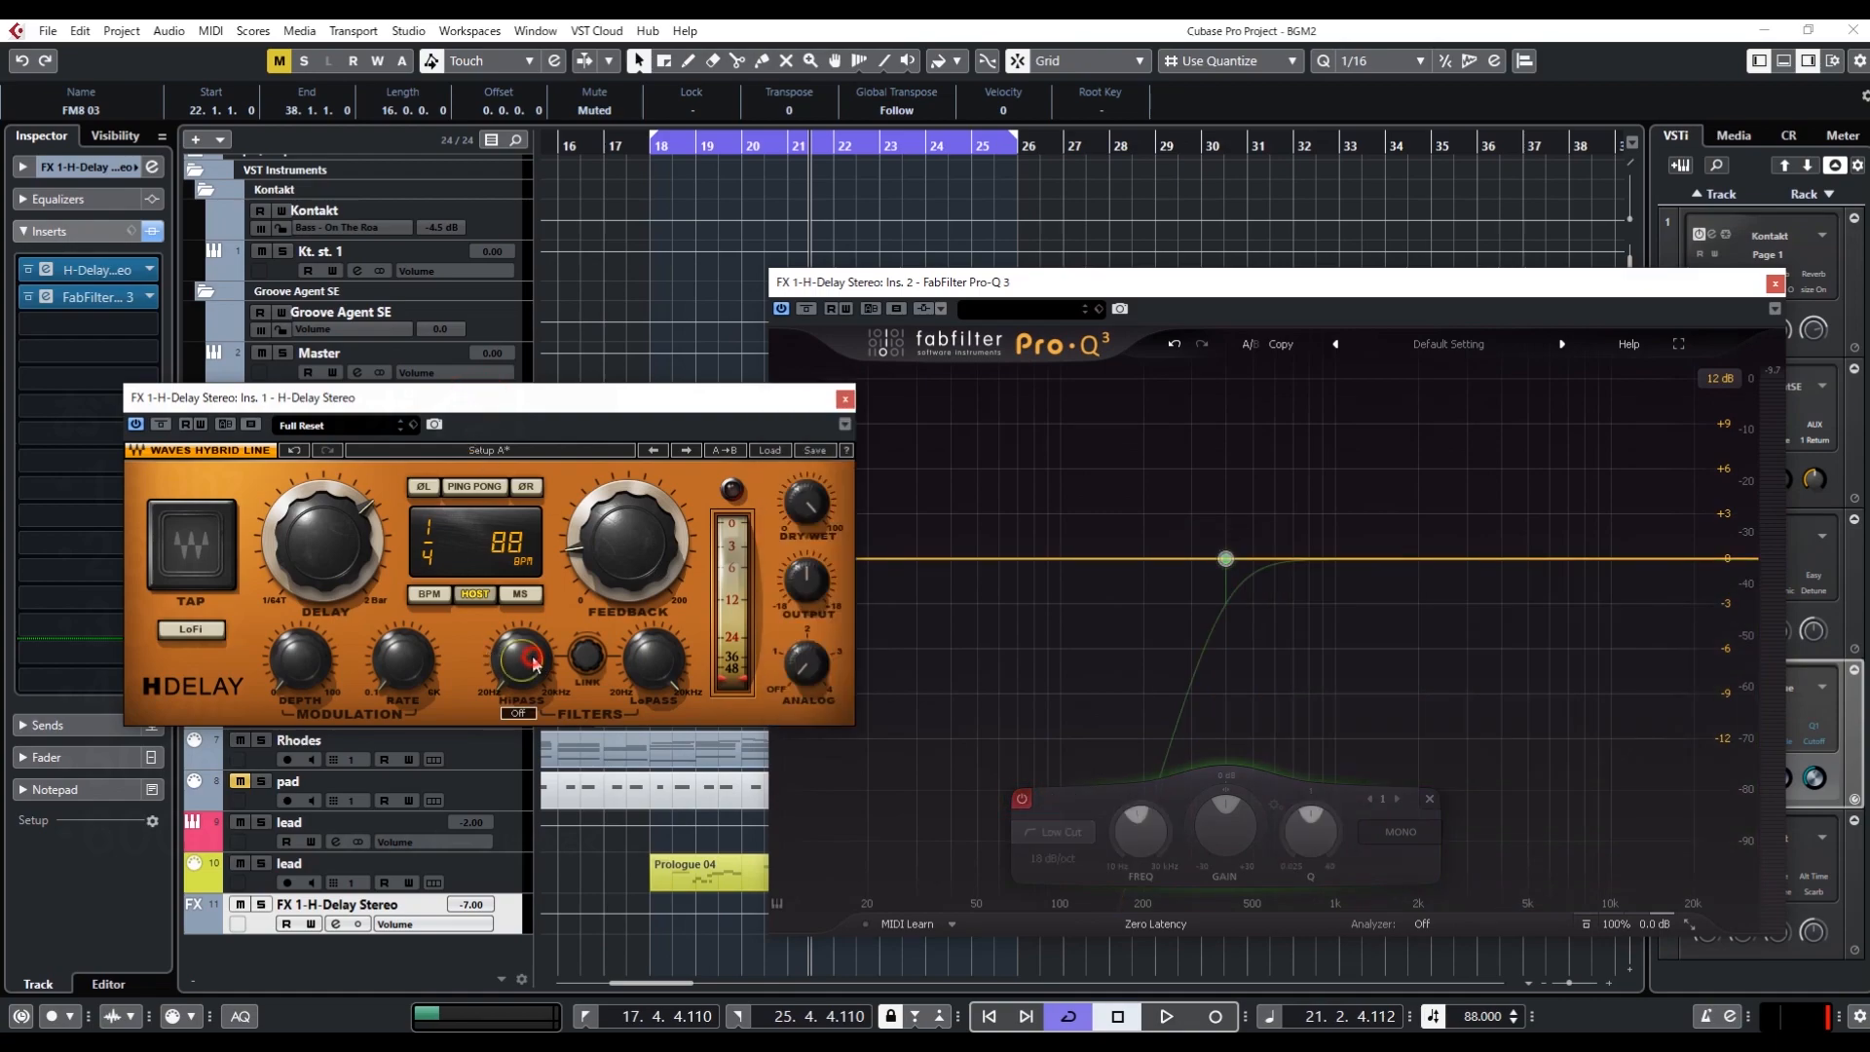
{"action": "key", "text": "space"}
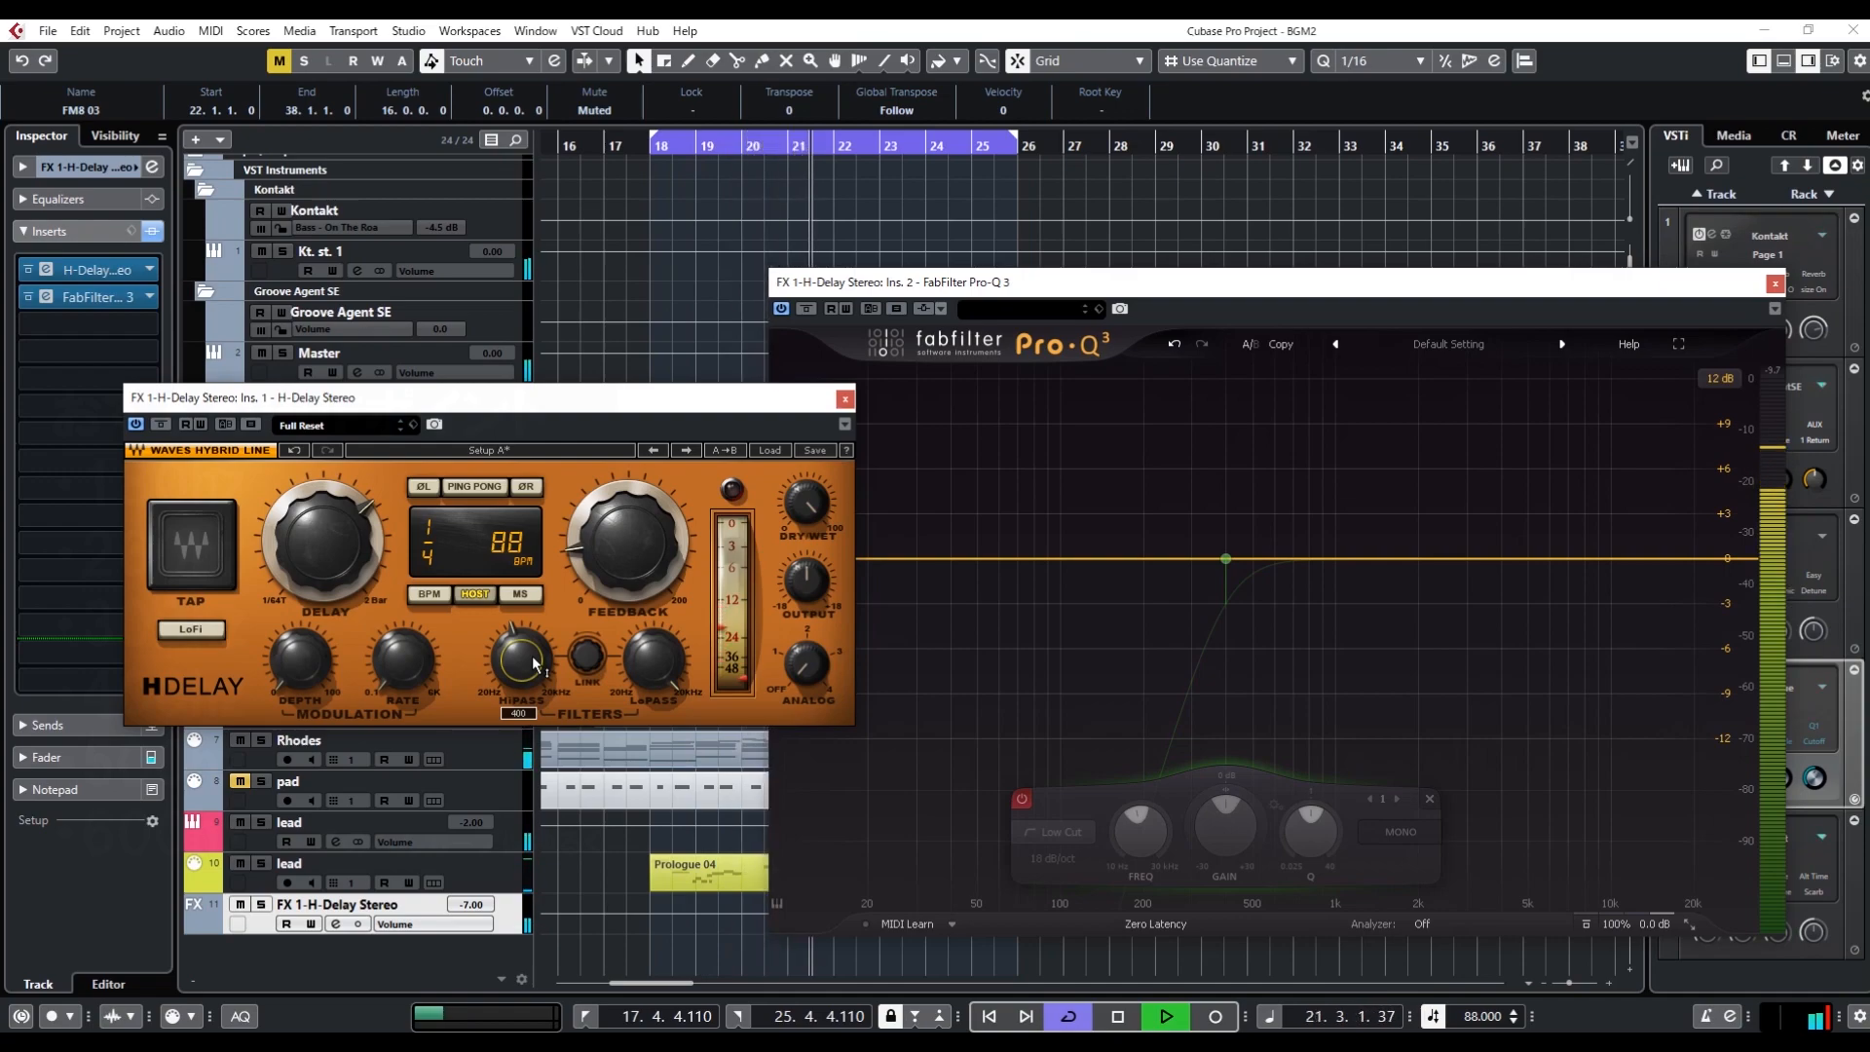
{"action": "key", "text": "space"}
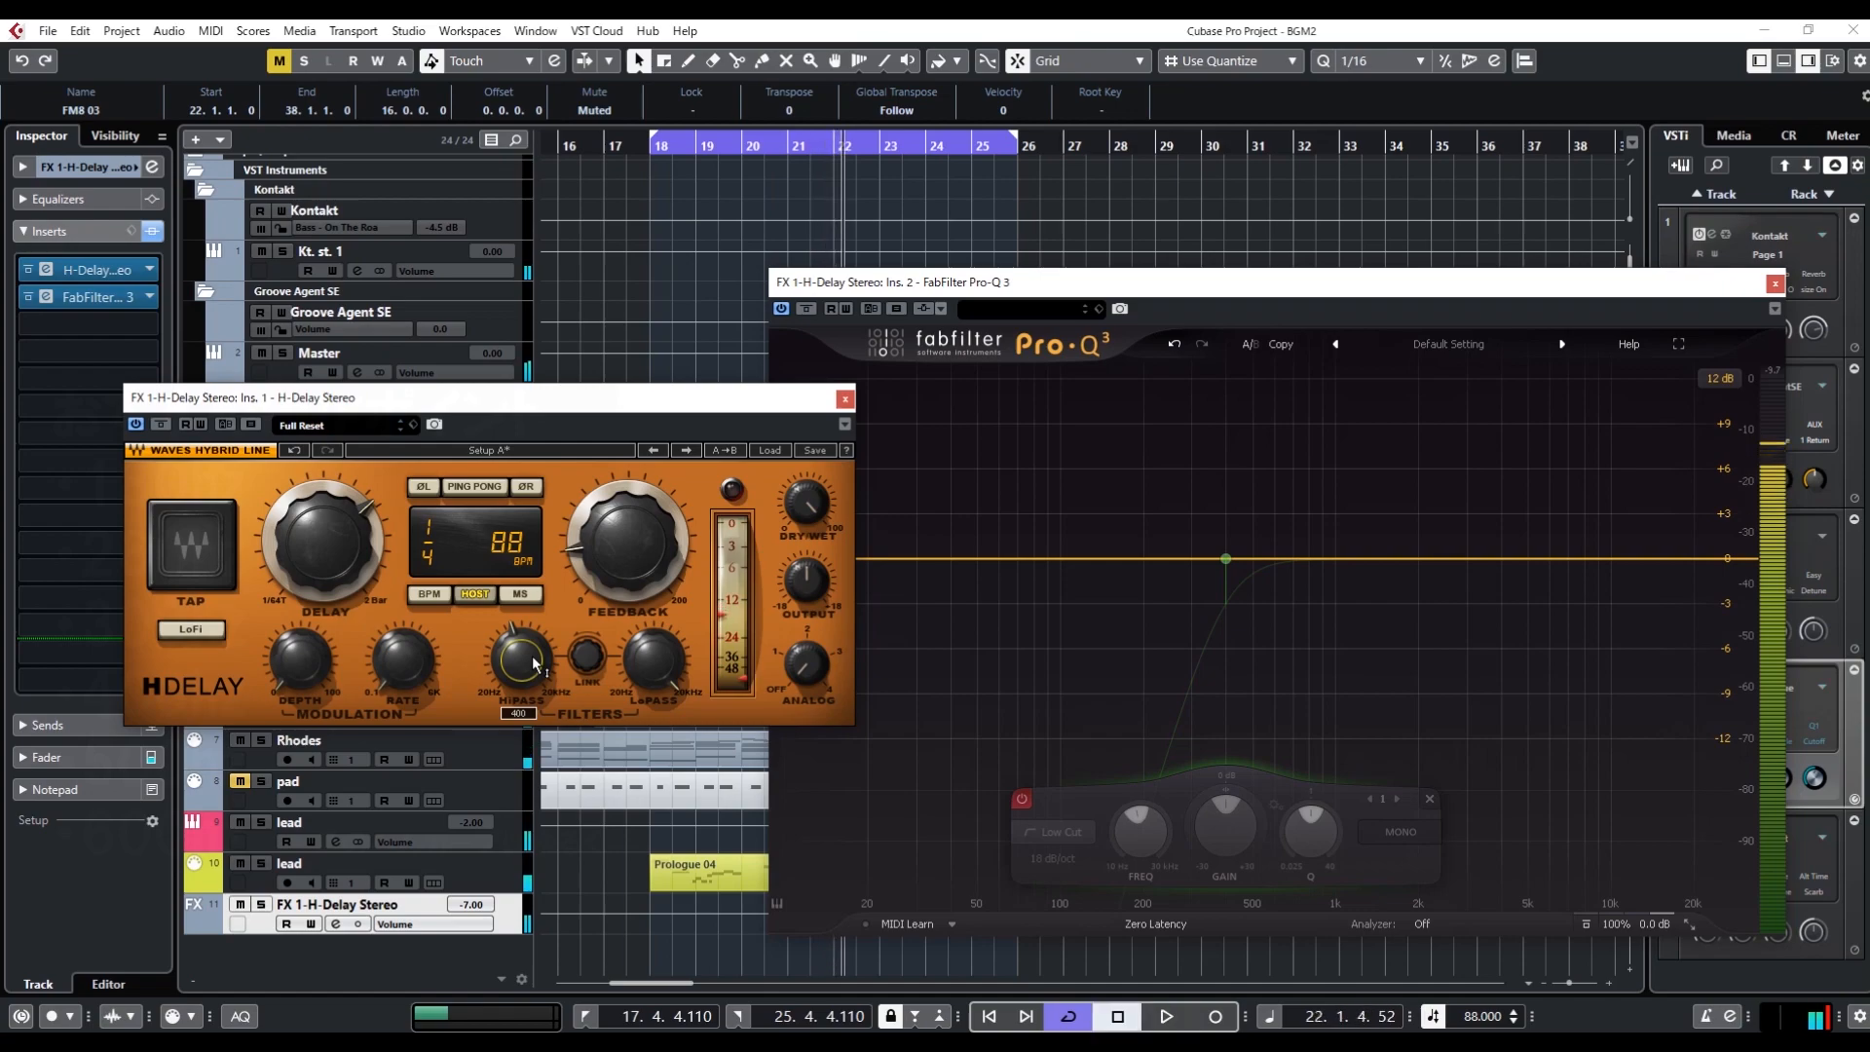
Re-enable the Pro-Q 3 low-cut band and play the loop to compare it, and stop playback
{"action": "left_click", "coordinate": [1021, 800]}
{"action": "key", "text": "space"}
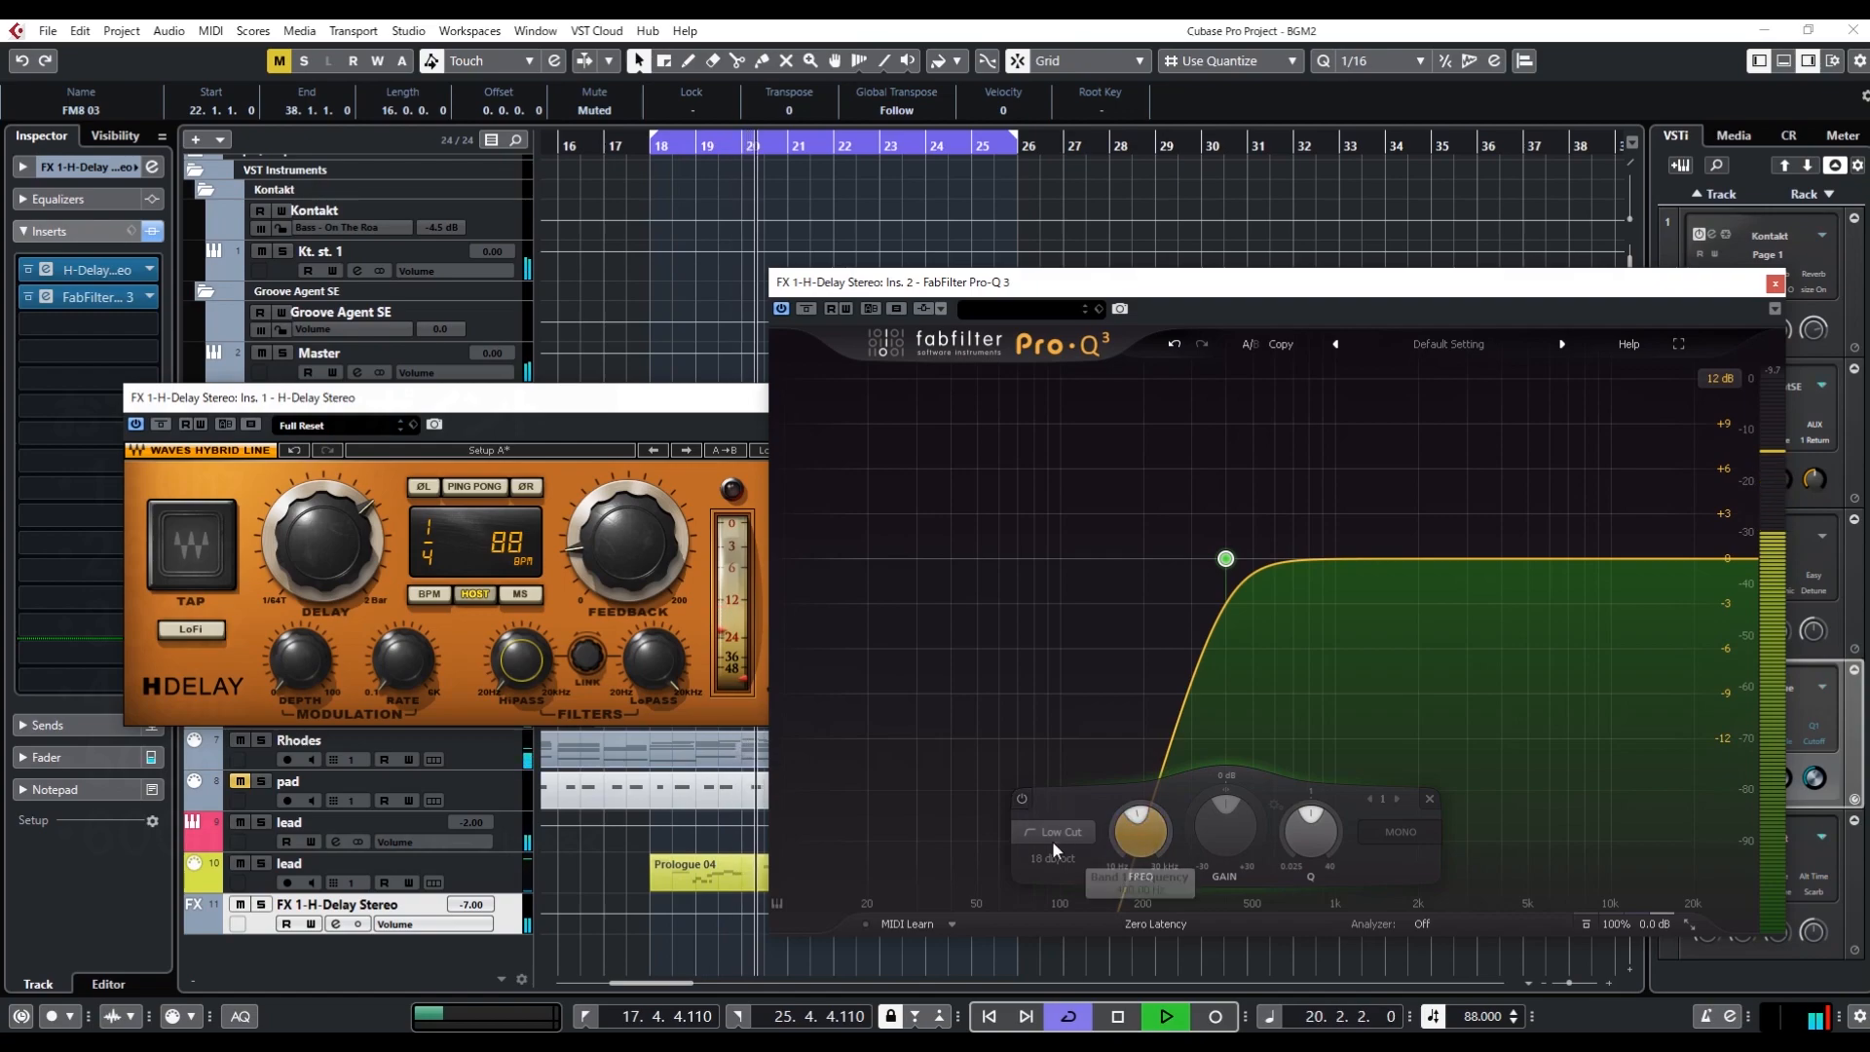
{"action": "mouse_move", "coordinate": [1140, 826]}
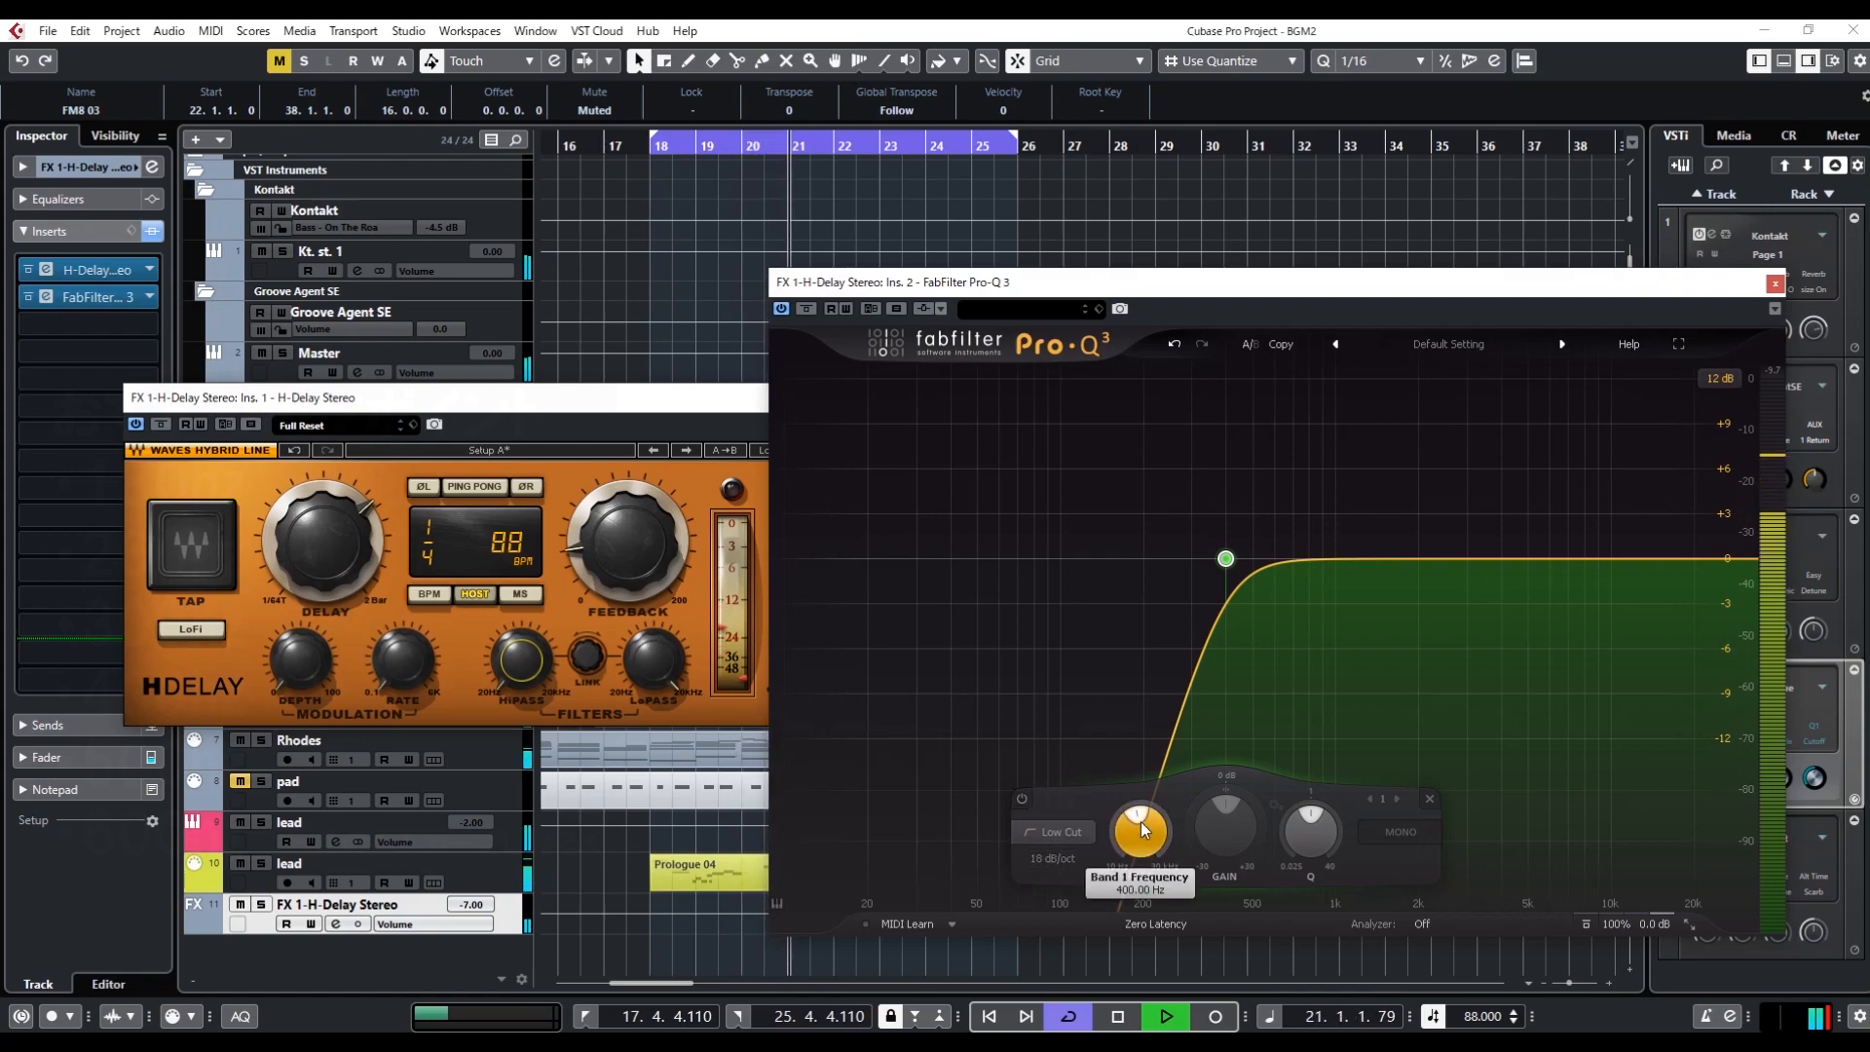
{"action": "key", "text": "space"}
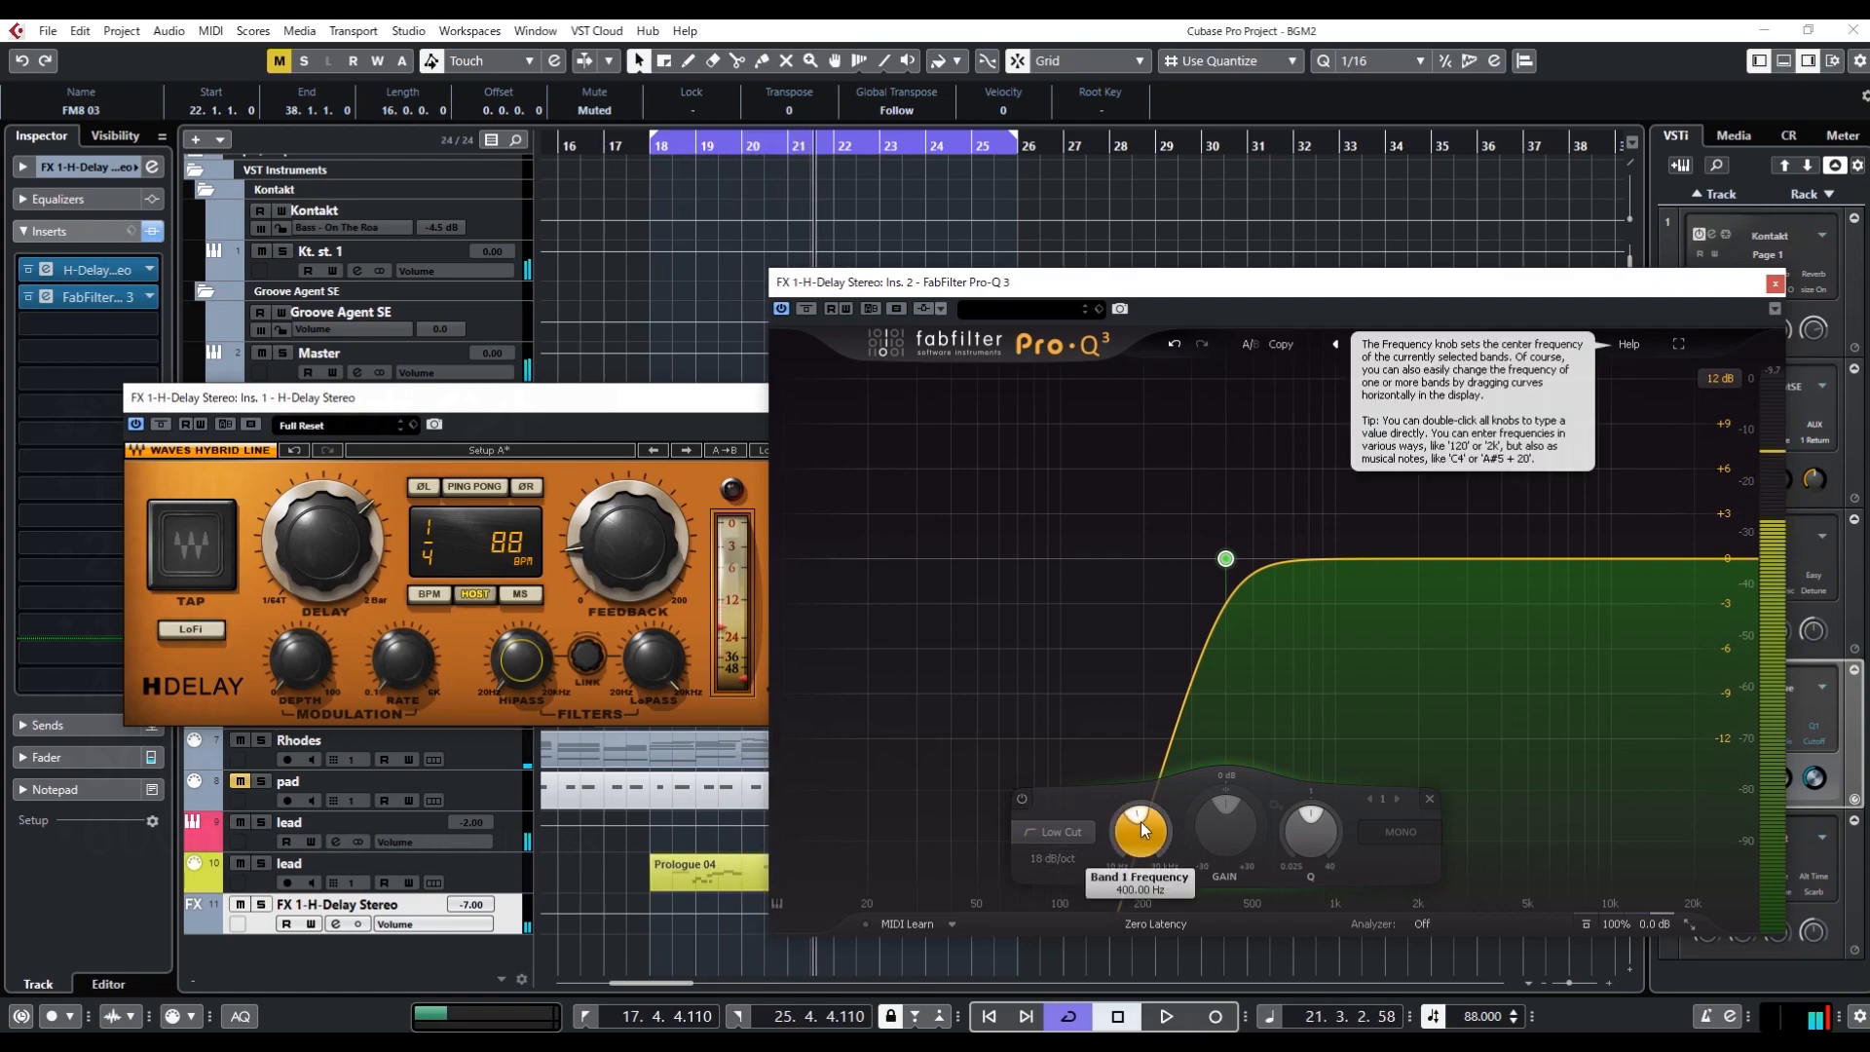
Bring the H-Delay window forward to view its filter controls, and move the Pro-Q 3 window closer to the centre
{"action": "left_click", "coordinate": [646, 411]}
{"action": "mouse_move", "coordinate": [521, 670]}
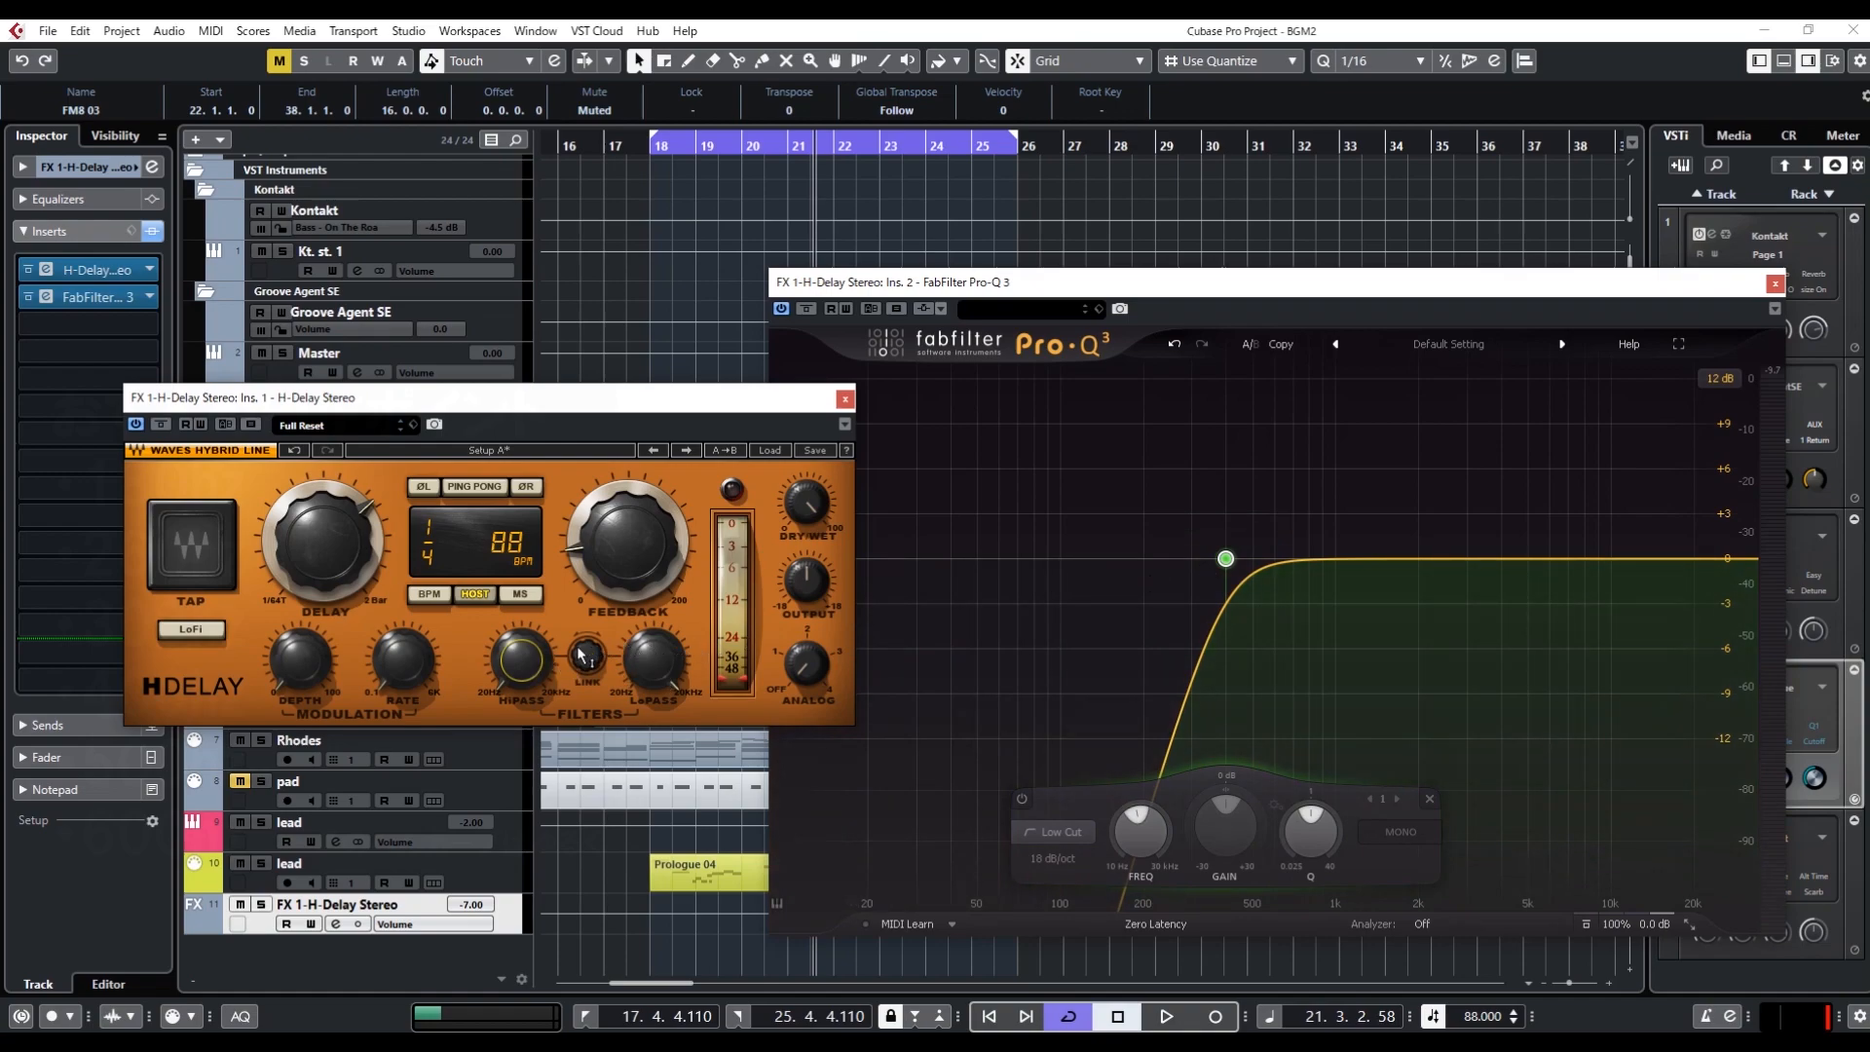
{"action": "left_click_drag", "start_coordinate": [1255, 289], "coordinate": [957, 304]}
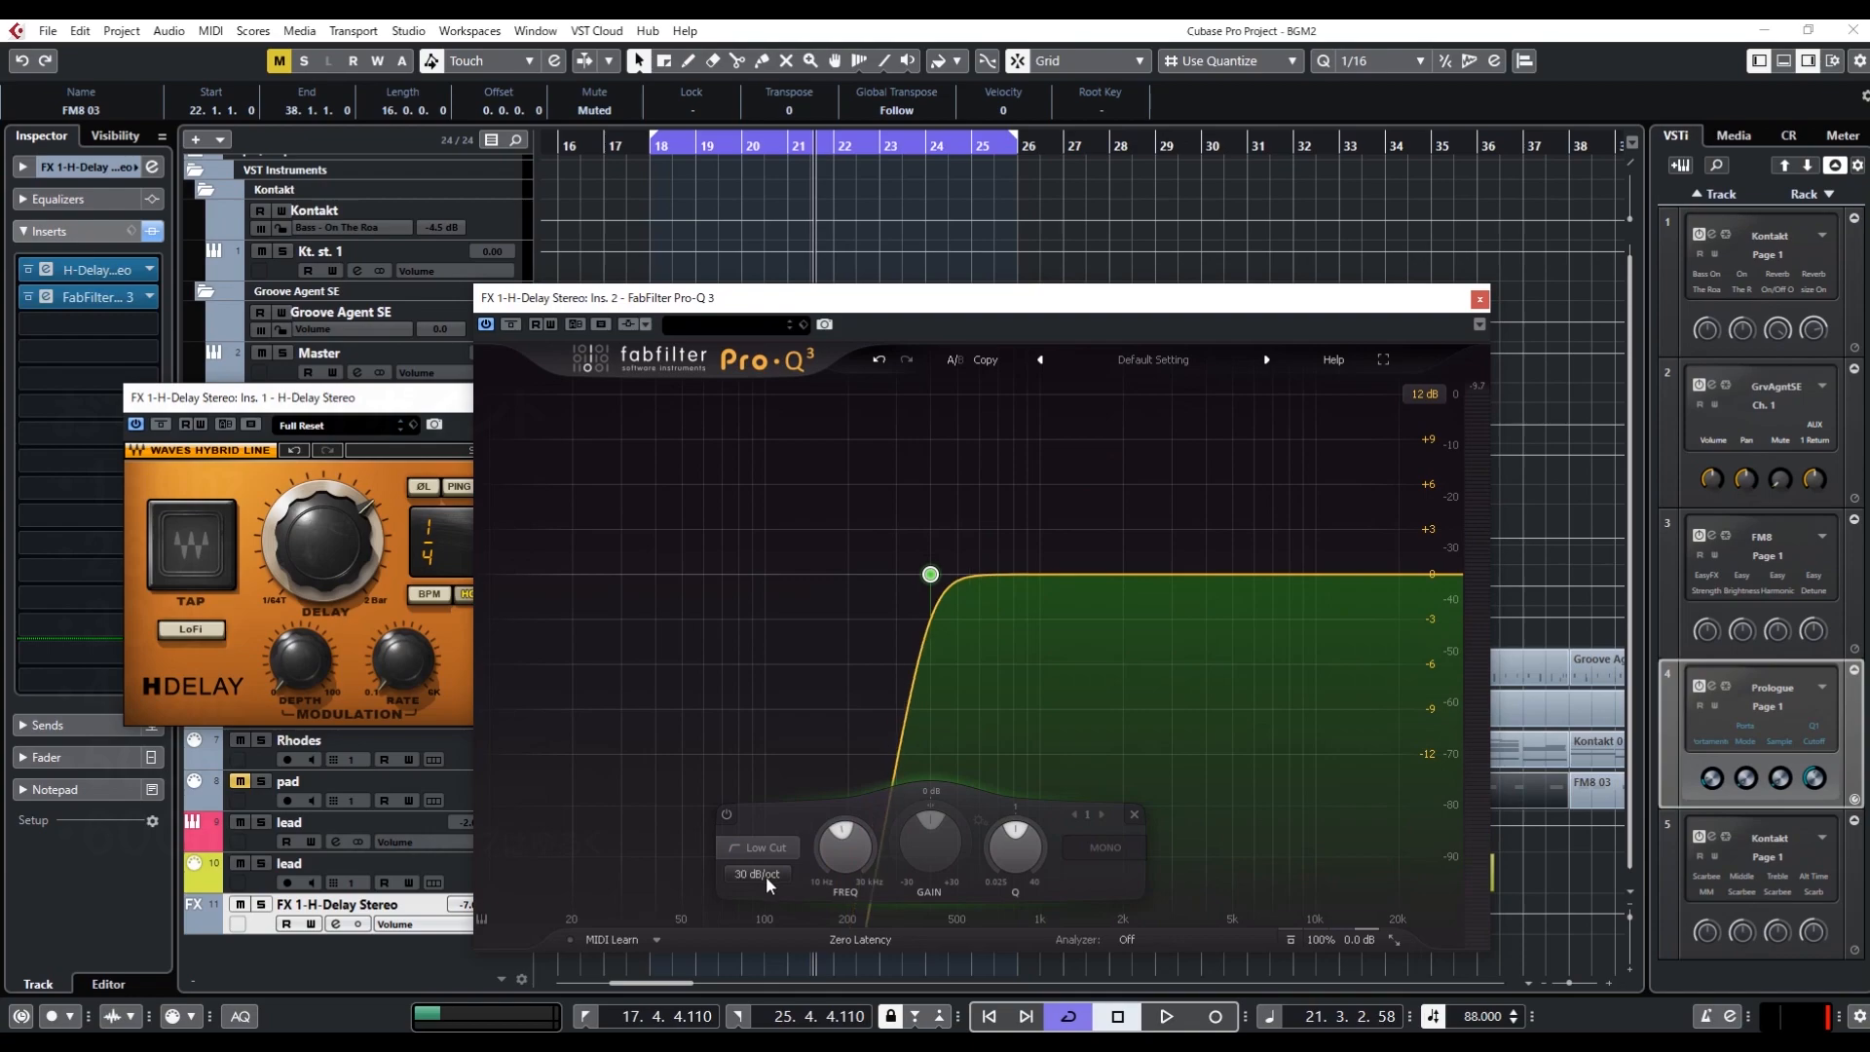
Add a high-cut band in Pro-Q 3, reduce its slope to 6 dB/oct and lower its frequency to about 3.2 kHz
{"action": "double_click", "coordinate": [1363, 584]}
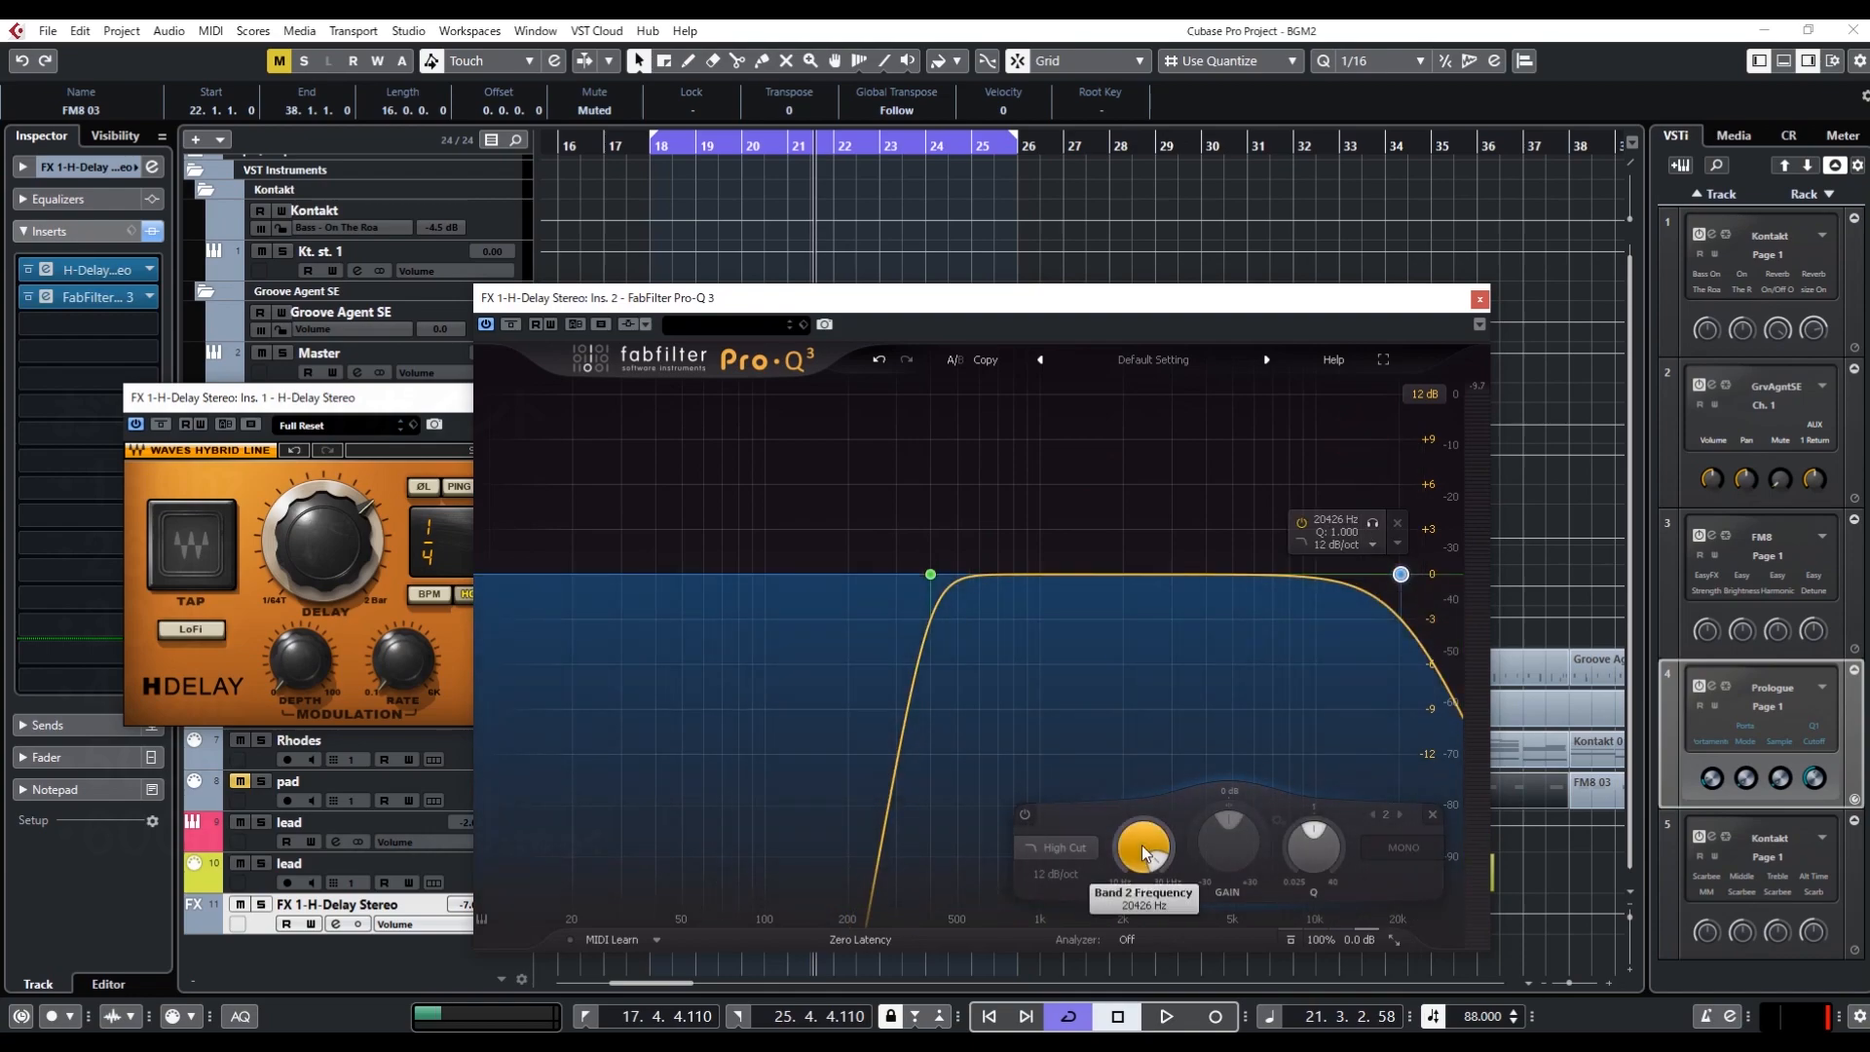
{"action": "scroll", "coordinate": [1059, 868], "scroll_direction": "down", "scroll_amount": 1}
{"action": "scroll", "coordinate": [1135, 839], "scroll_direction": "down", "scroll_amount": 8}
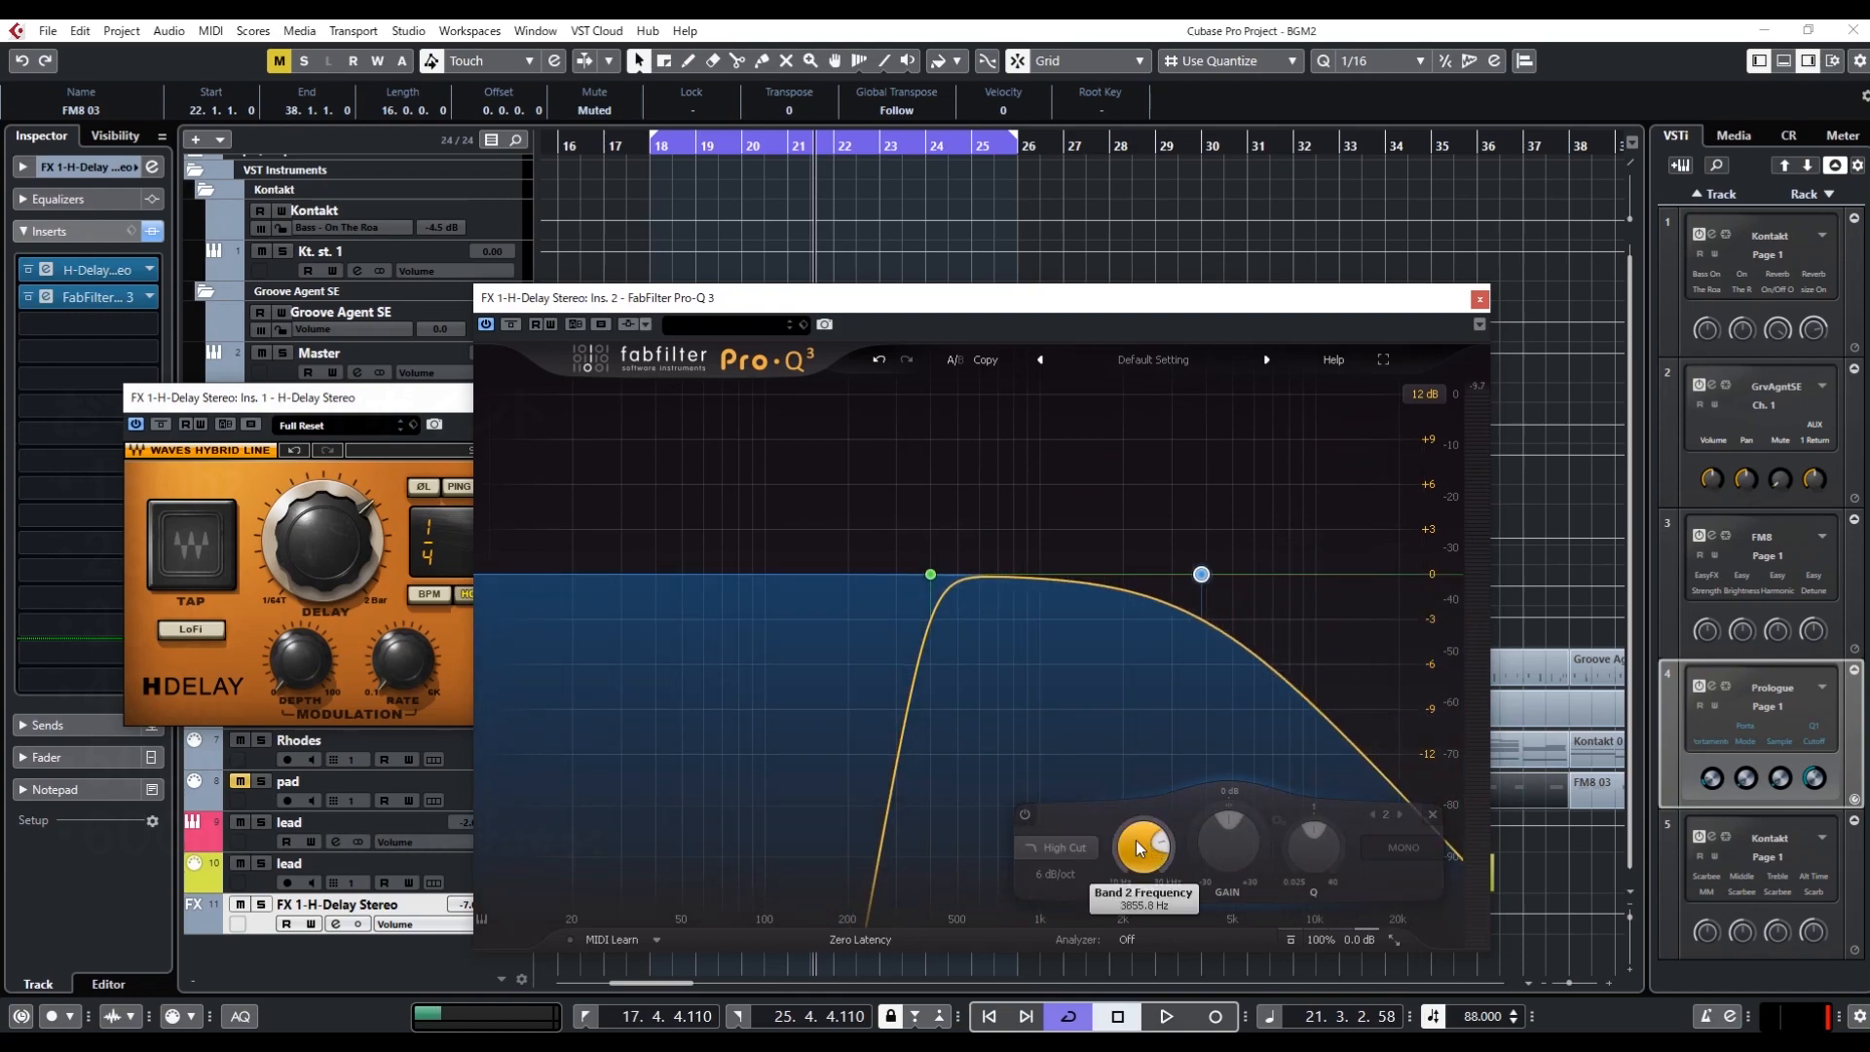
{"action": "scroll", "coordinate": [1136, 840], "scroll_direction": "down", "scroll_amount": 1}
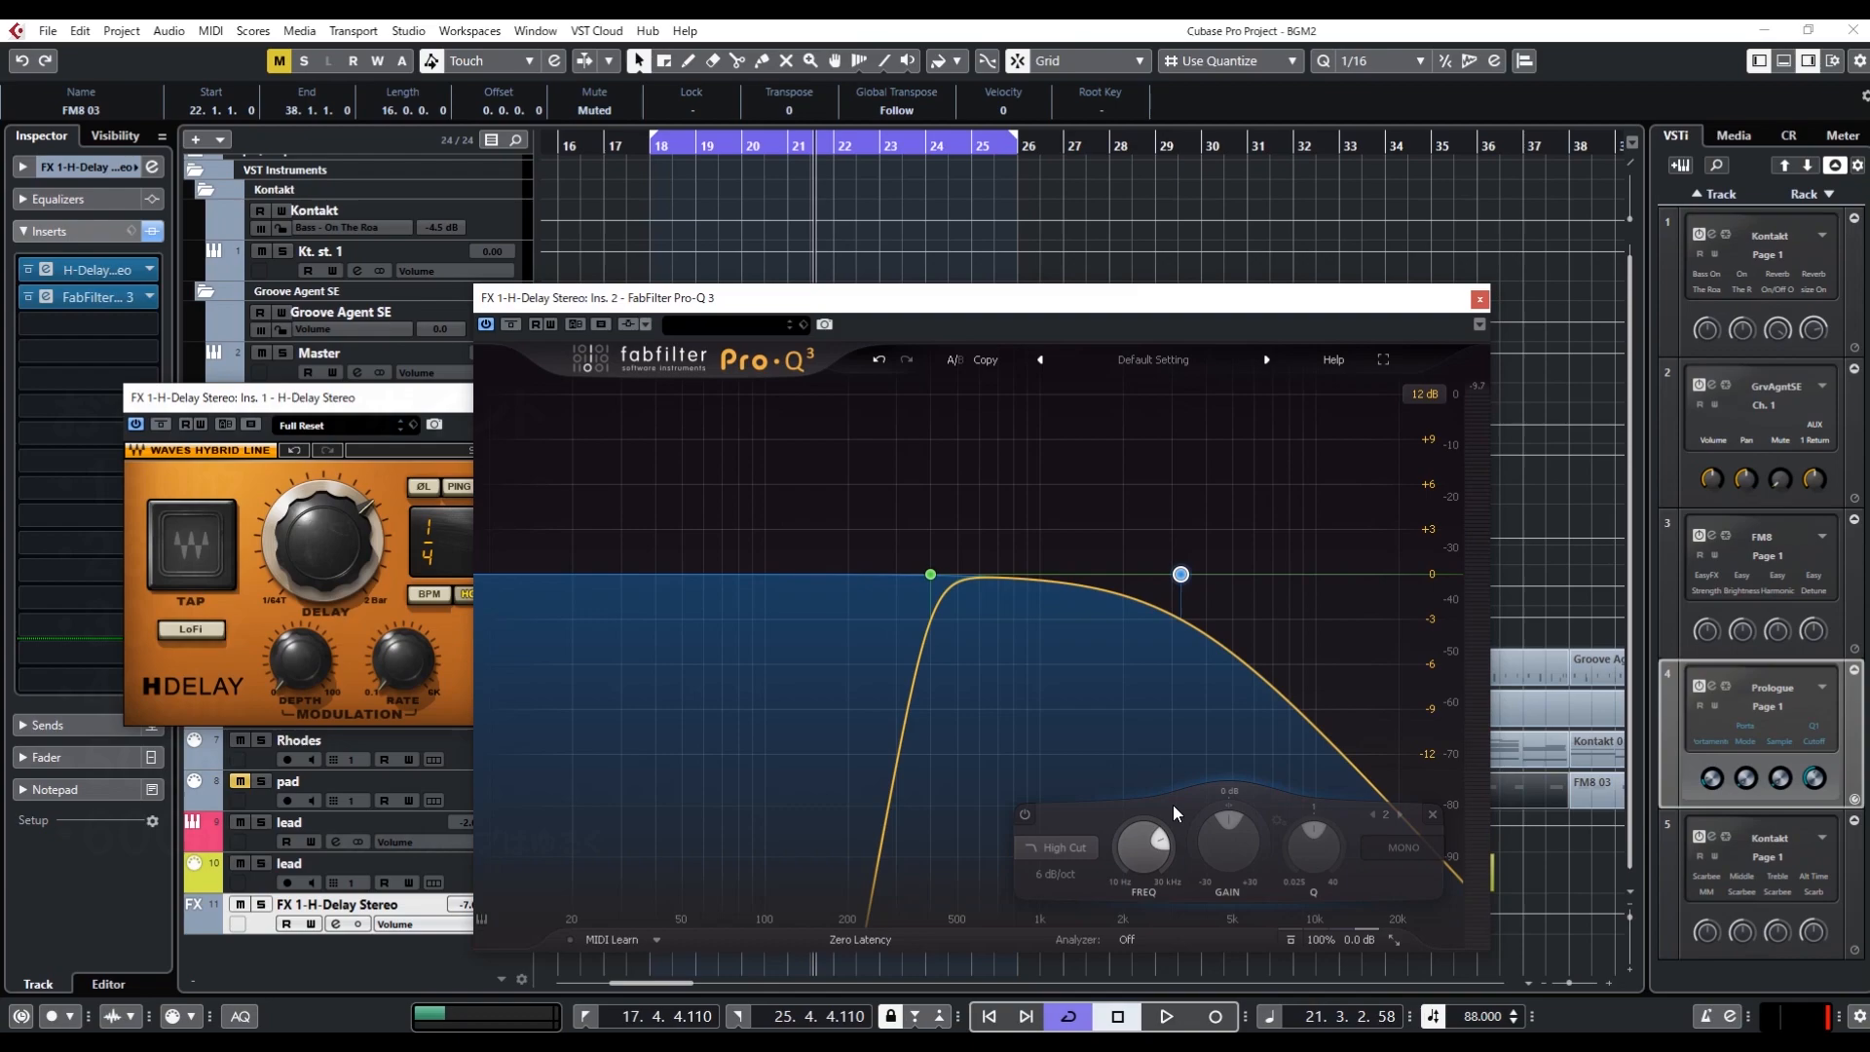
{"action": "mouse_move", "coordinate": [1195, 677]}
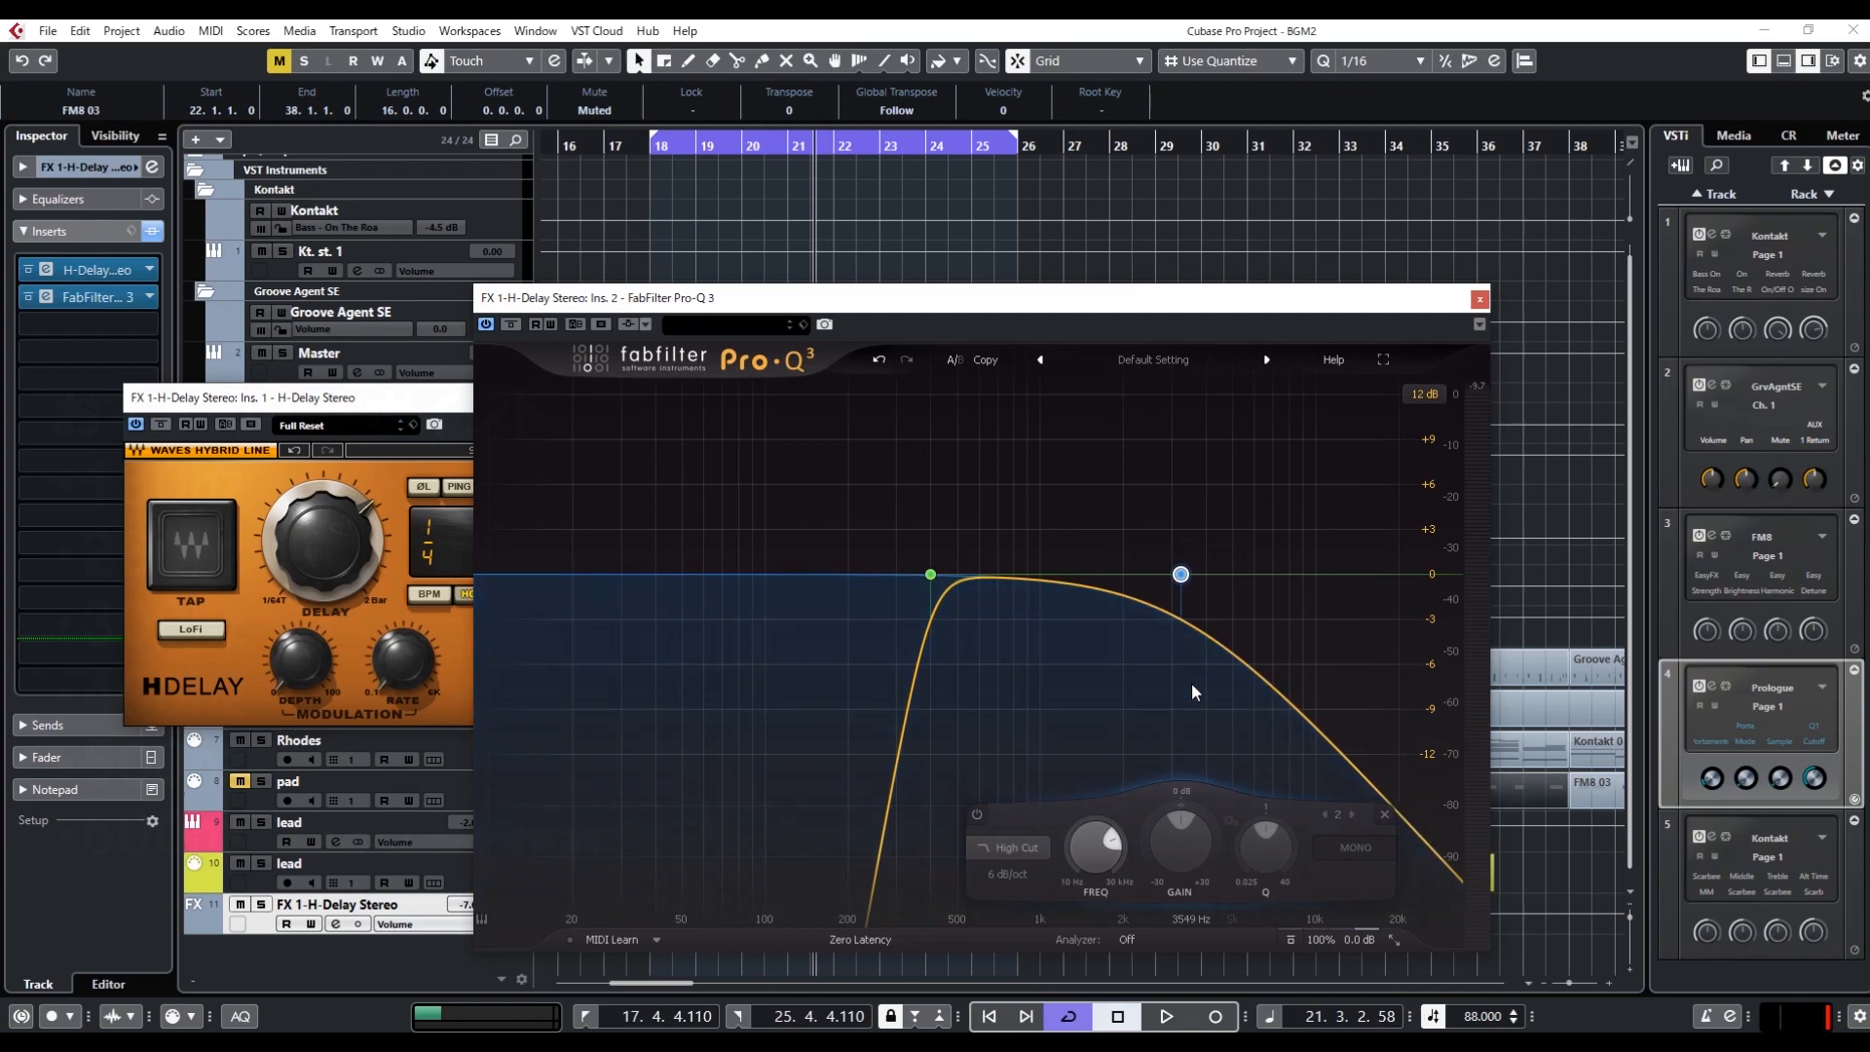
Disable the high-cut band and change the 400 Hz low-cut band's shape to Low Shelf
{"action": "left_click", "coordinate": [1180, 574], "text": "alt"}
{"action": "left_click_drag", "start_coordinate": [1060, 438], "coordinate": [810, 670]}
{"action": "mouse_move", "coordinate": [894, 668]}
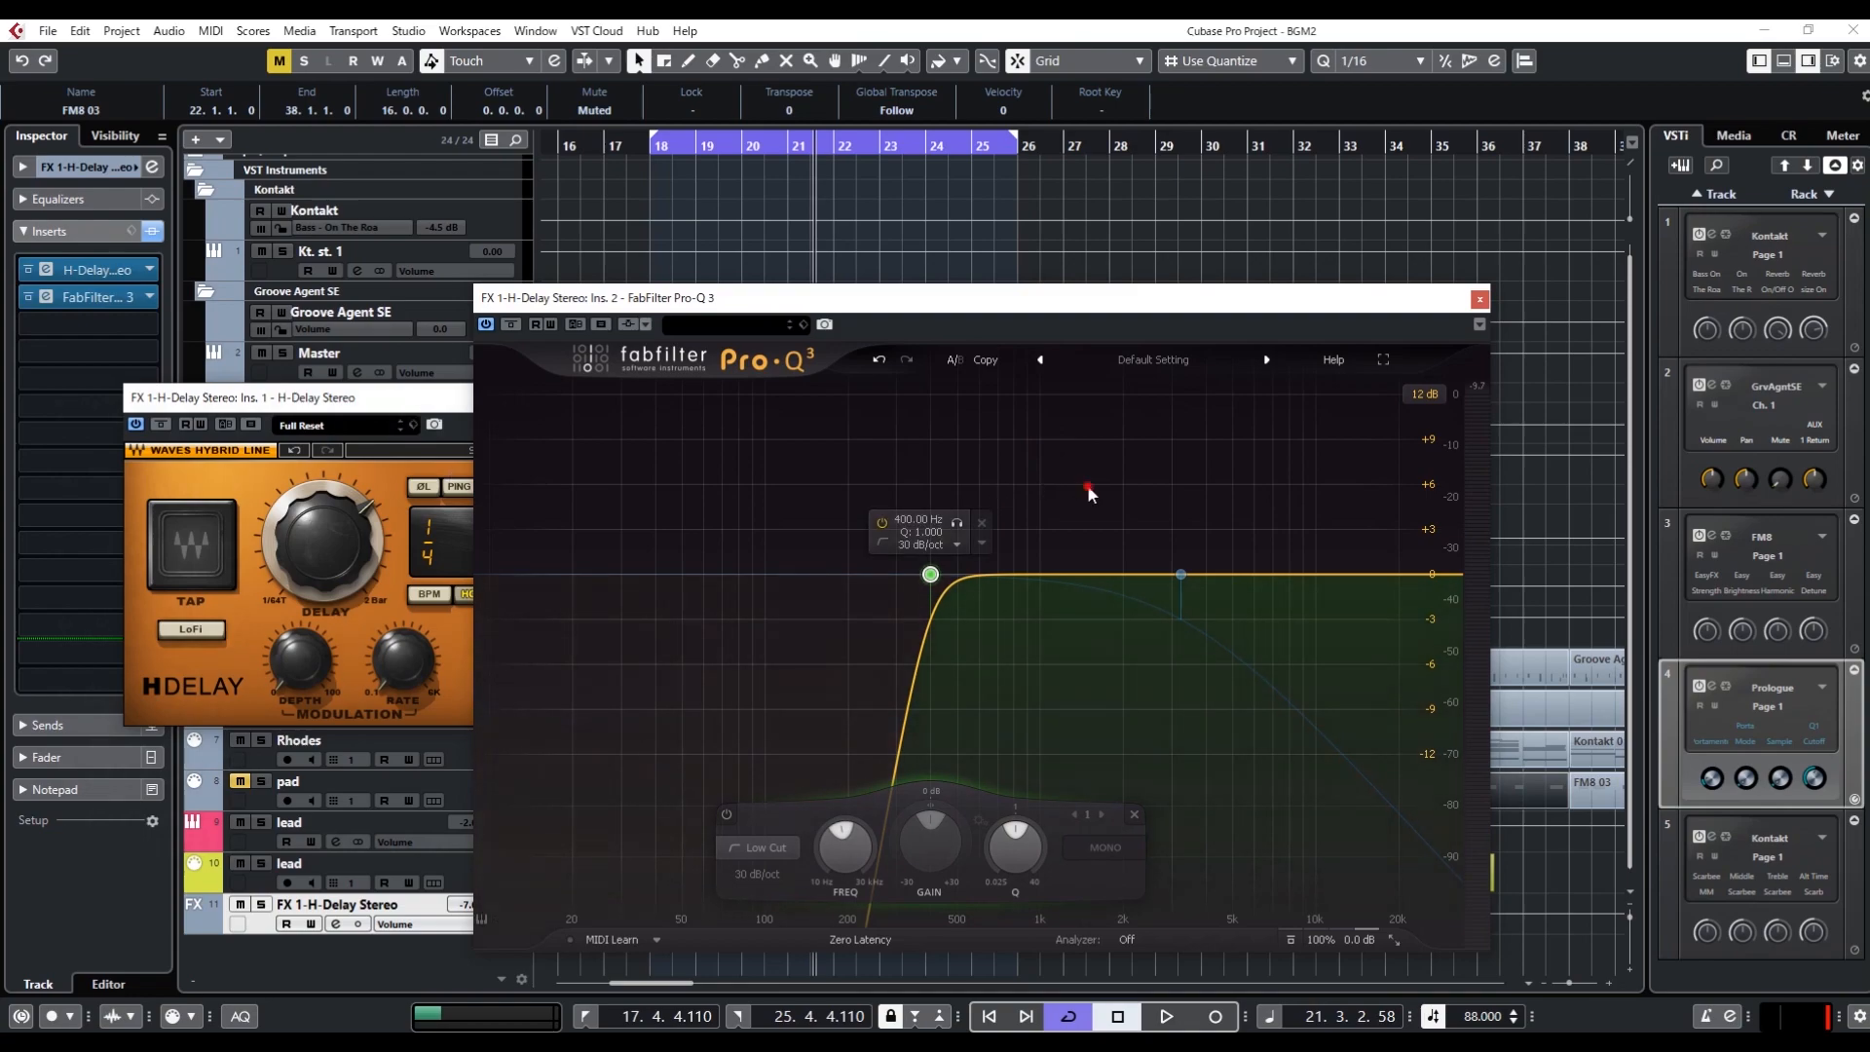
{"action": "right_click", "coordinate": [937, 583]}
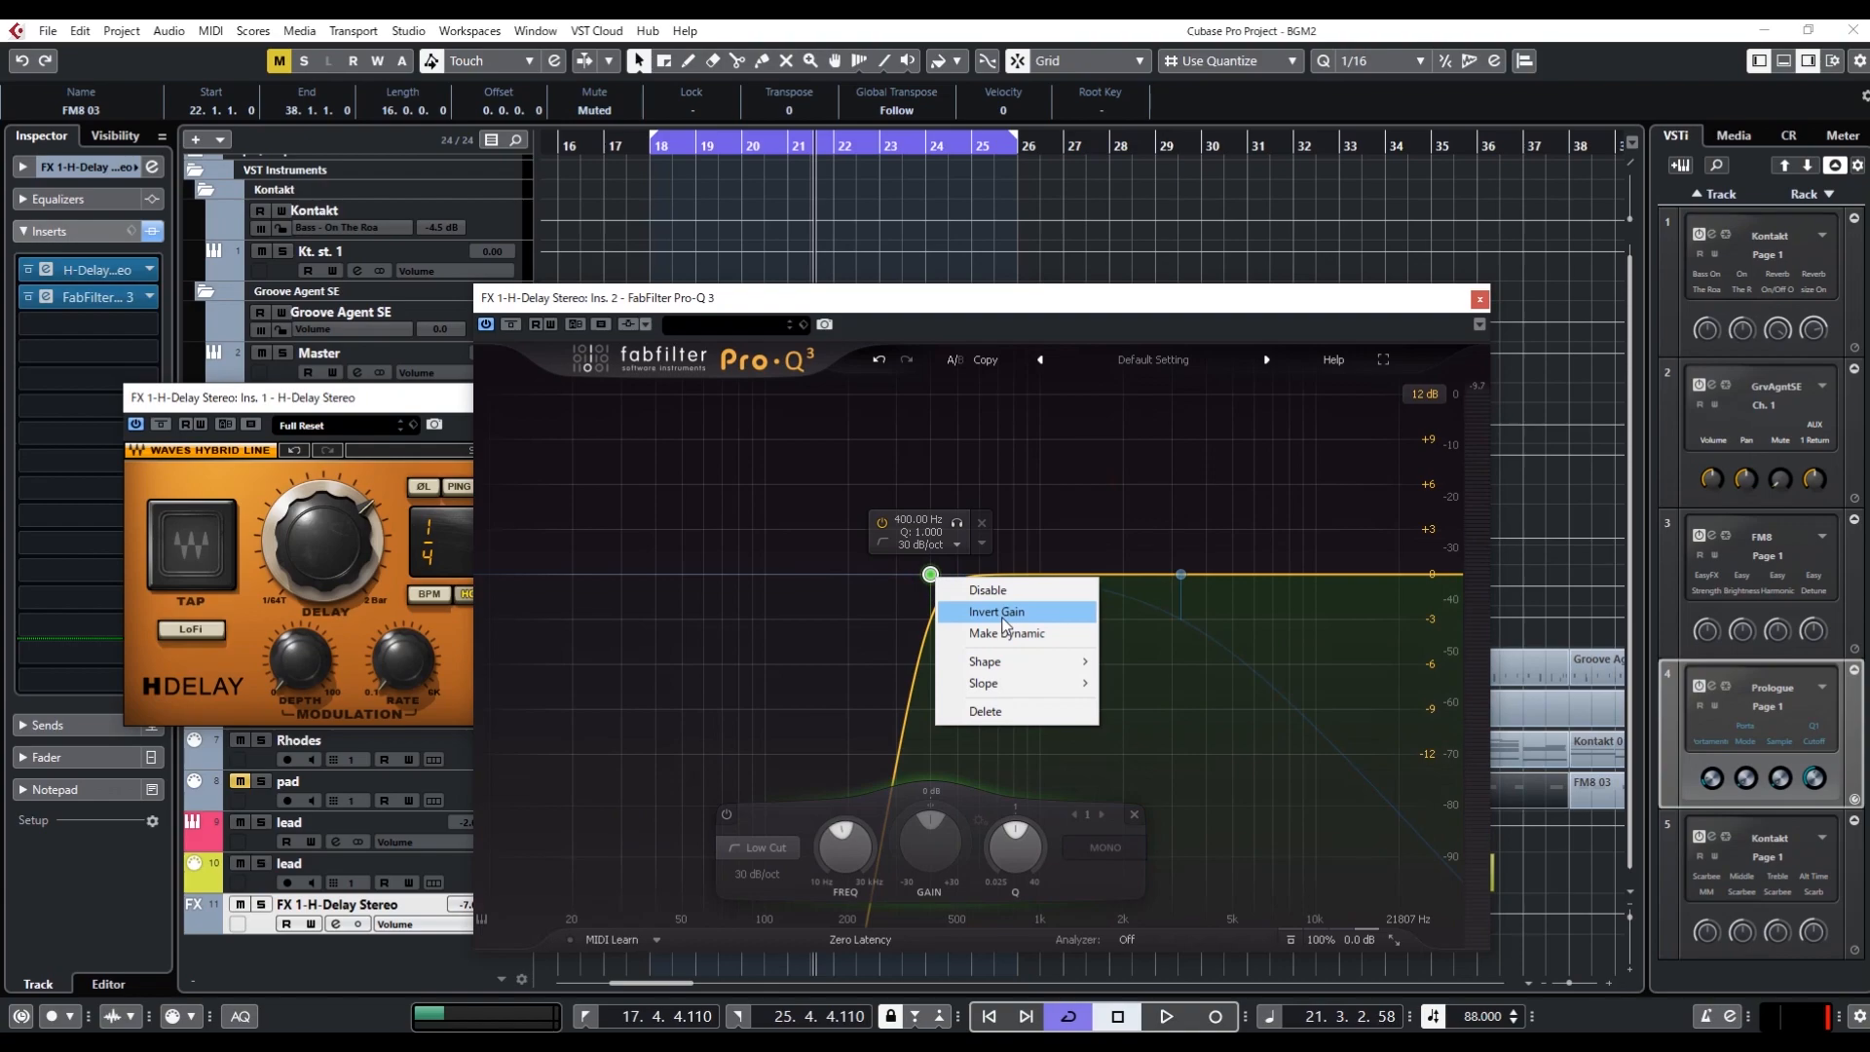
{"action": "mouse_move", "coordinate": [1049, 668]}
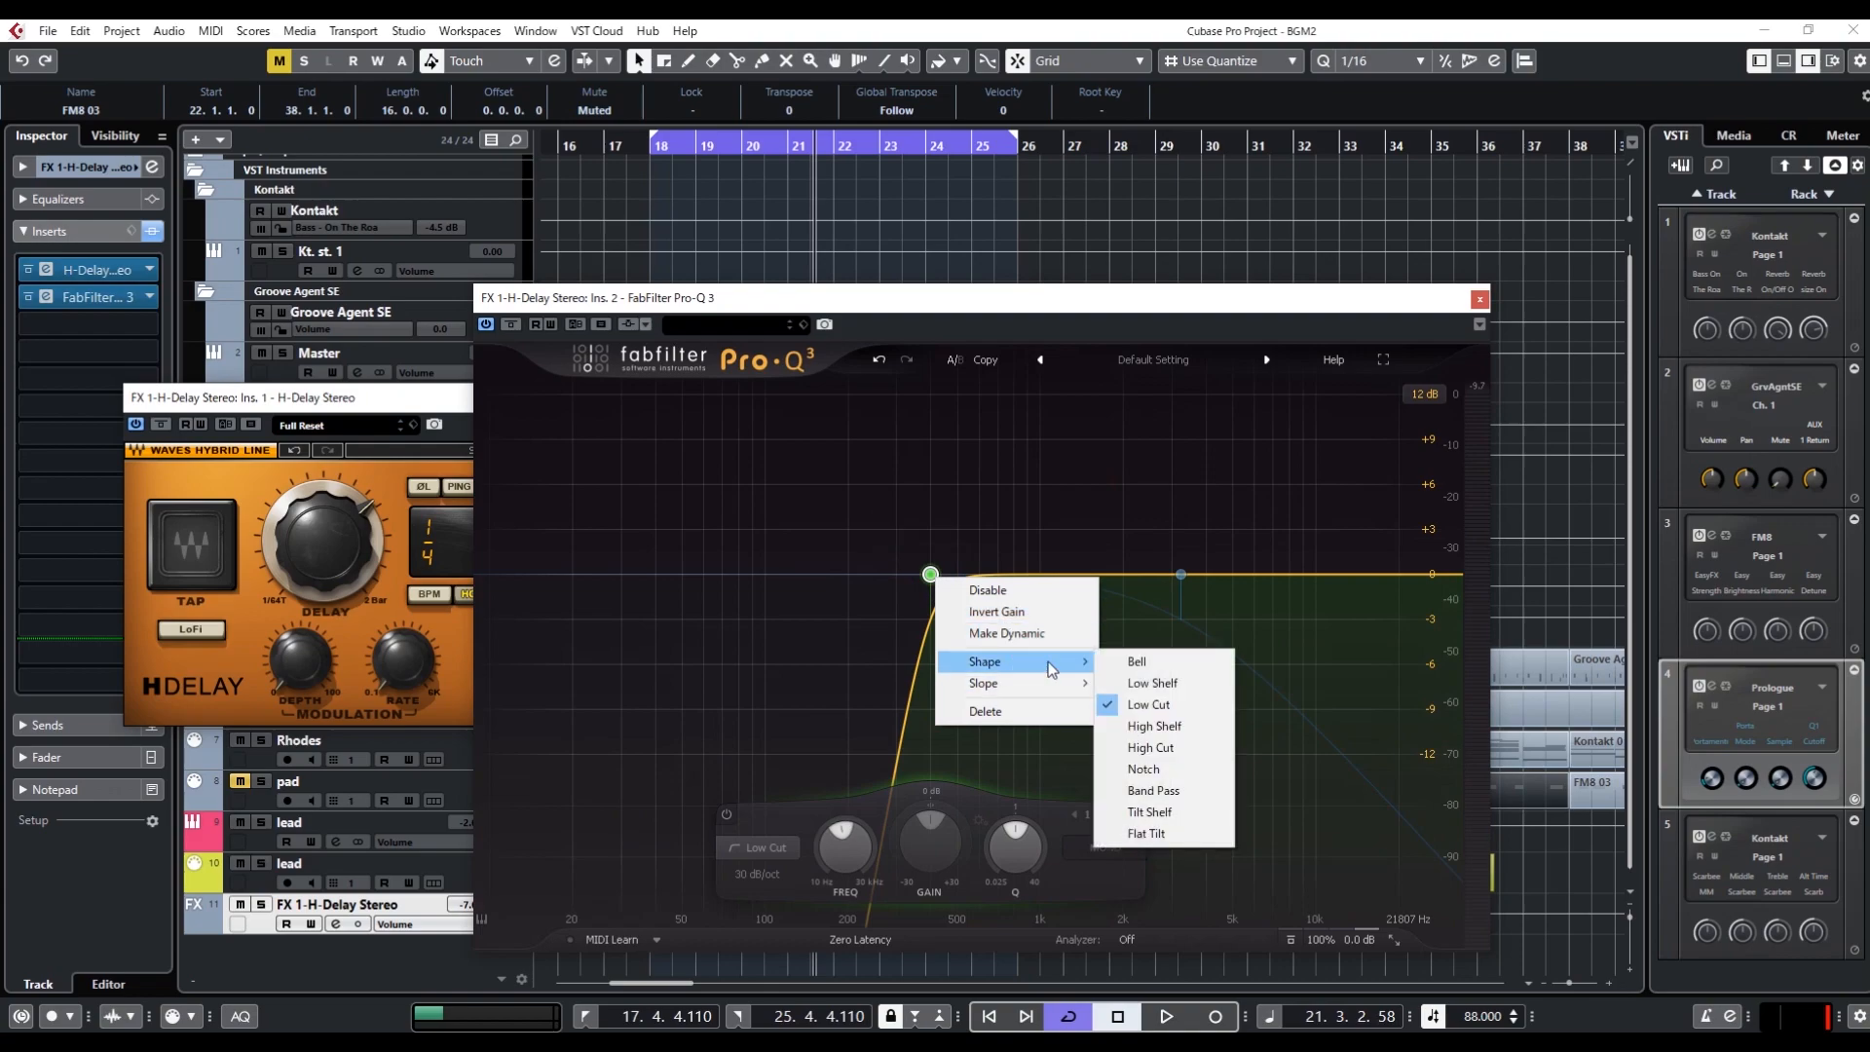
{"action": "left_click", "coordinate": [1159, 683]}
Set the low-shelf band's gain to -8 dB and its Q to 0.5
{"action": "left_click_drag", "start_coordinate": [926, 834], "coordinate": [930, 855]}
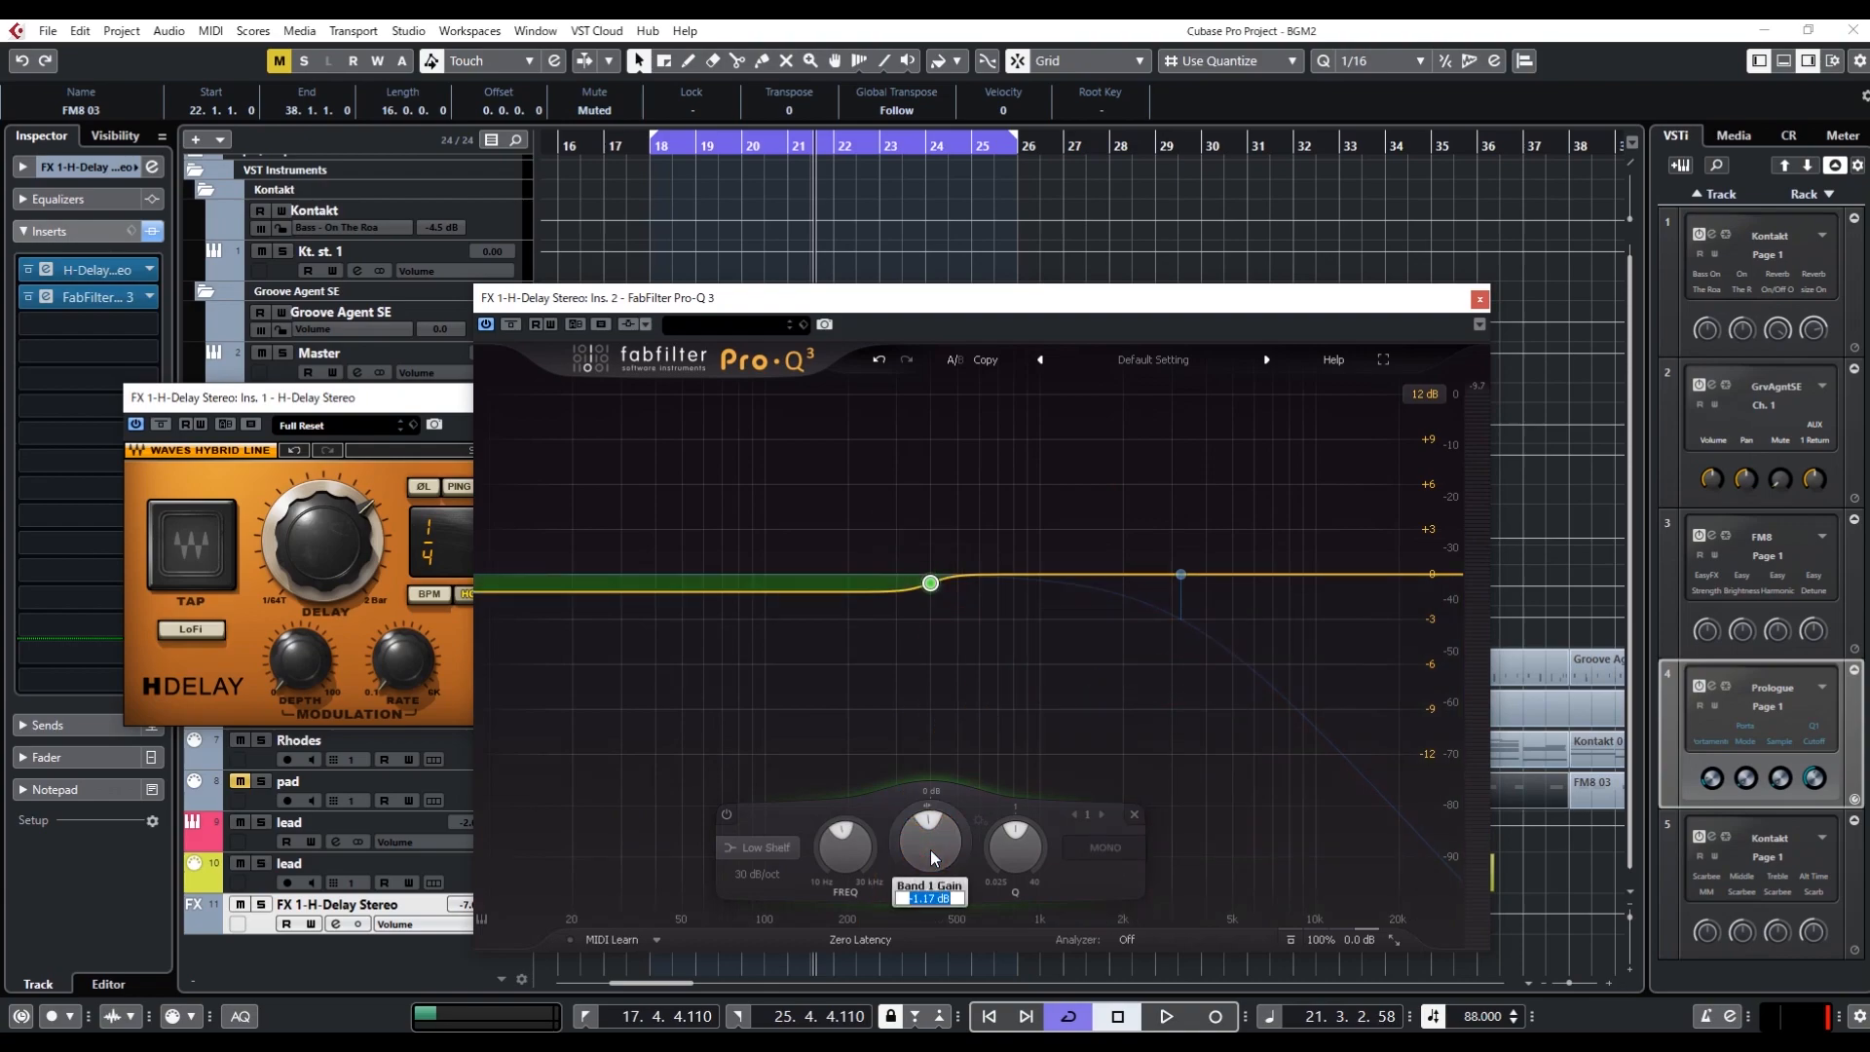
{"action": "type", "text": "-8"}
{"action": "key", "text": "Return"}
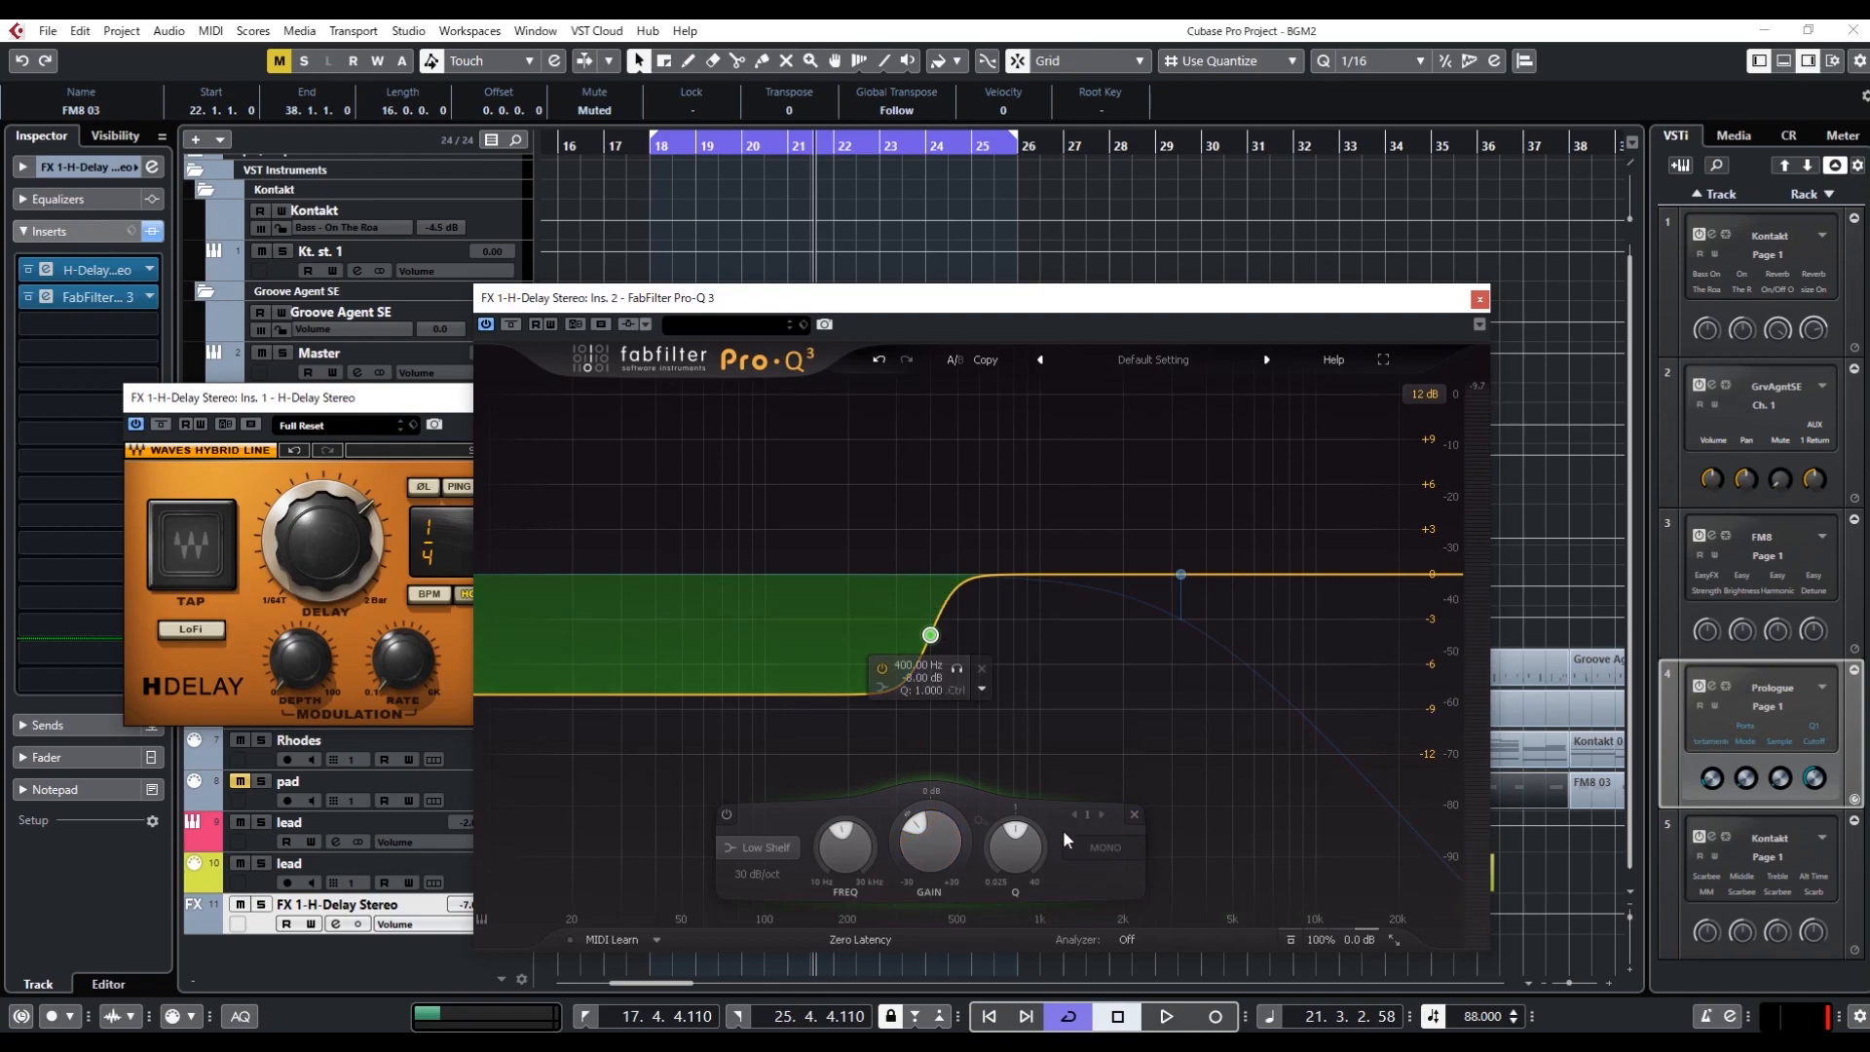
{"action": "double_click", "coordinate": [1023, 858]}
{"action": "type", "text": "0.7"}
{"action": "key", "text": "Return"}
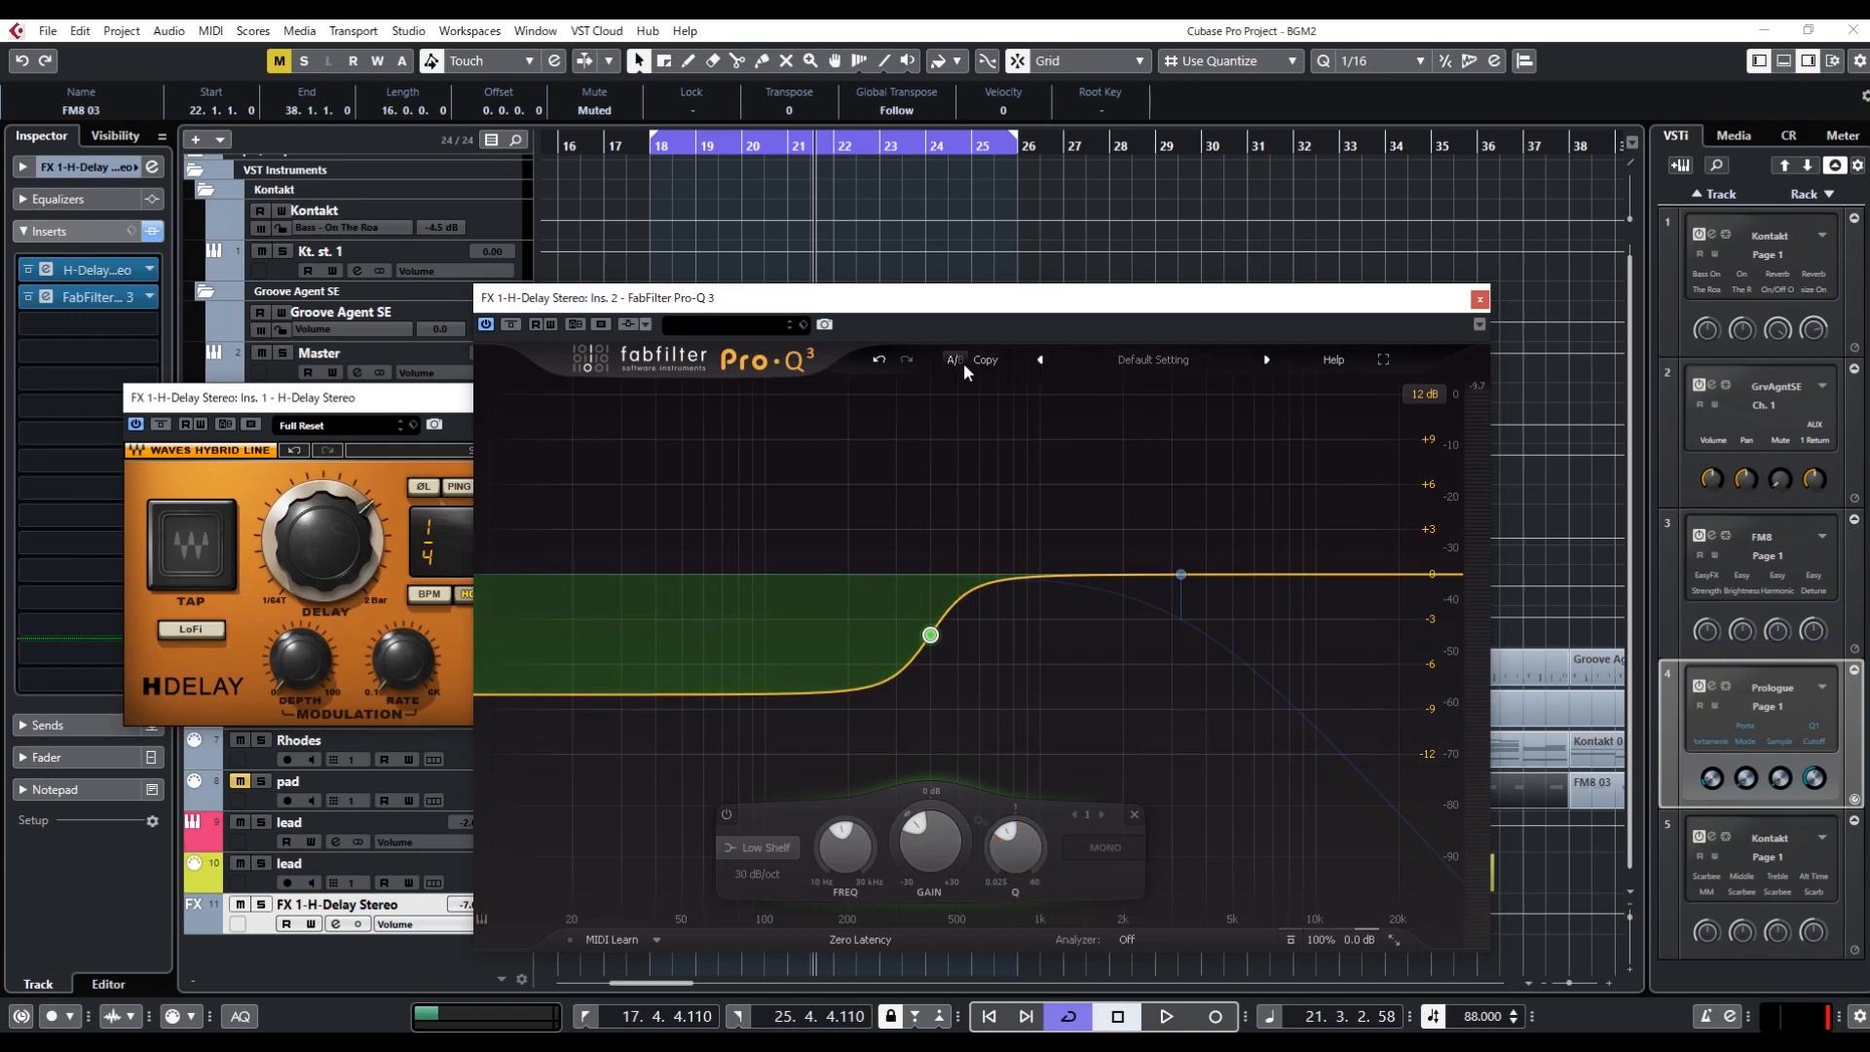
Keep the low shelf in one A/B state and set the other state's band to Low Cut with a Q of 1
{"action": "key", "text": "space"}
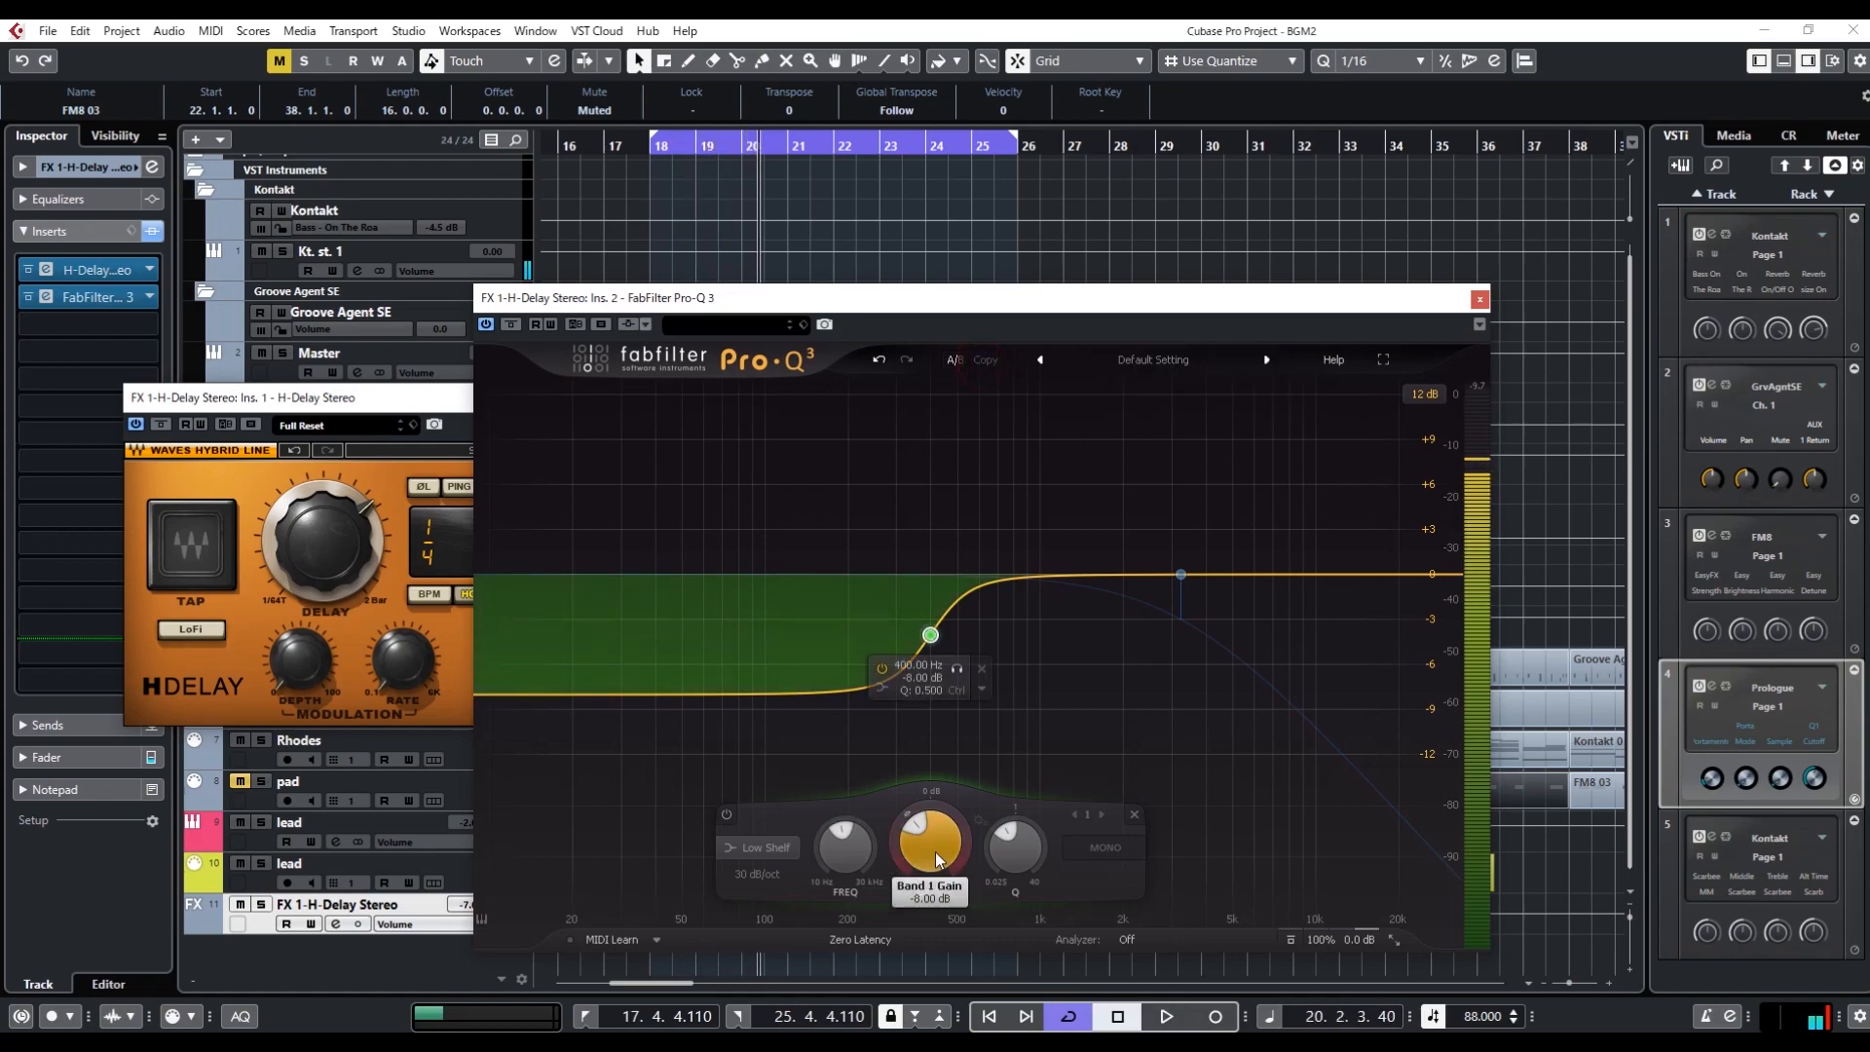
{"action": "left_click", "coordinate": [1048, 505]}
{"action": "scroll", "coordinate": [748, 877], "scroll_direction": "up", "scroll_amount": 1}
{"action": "scroll", "coordinate": [779, 847], "scroll_direction": "down", "scroll_amount": 1}
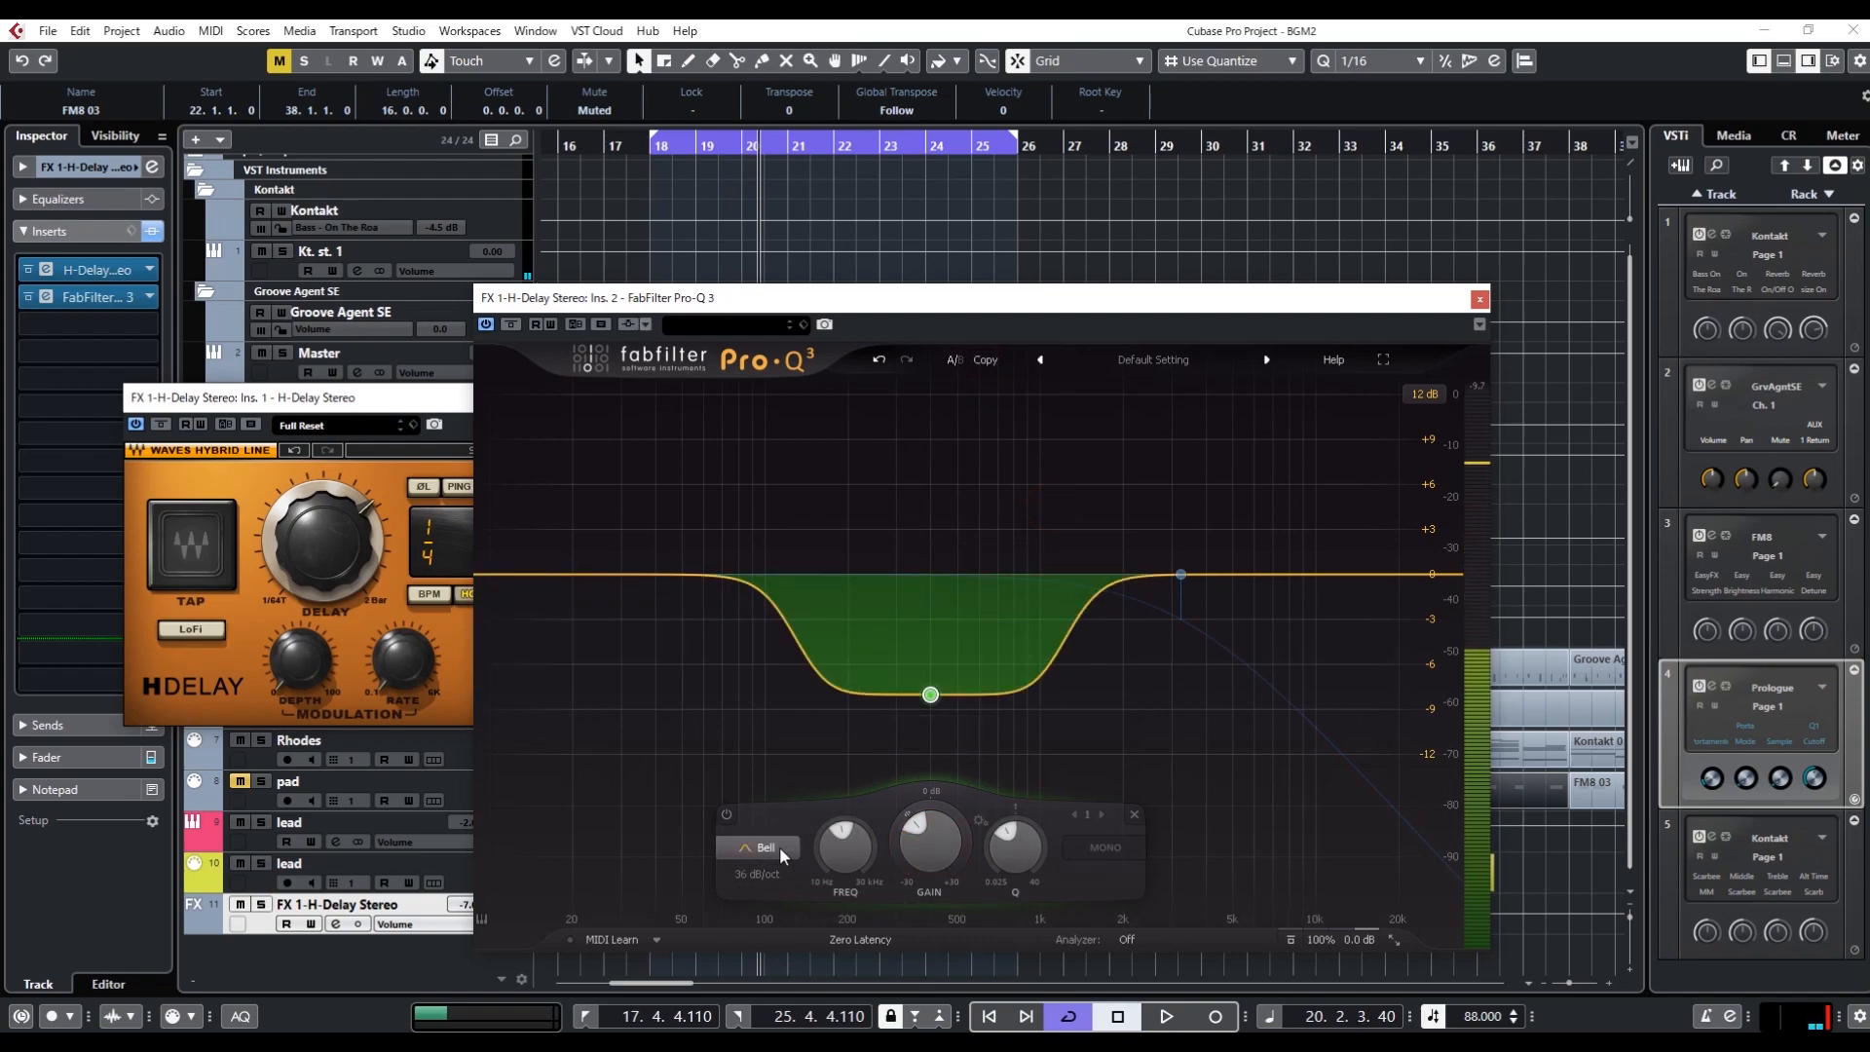
{"action": "scroll", "coordinate": [779, 845], "scroll_direction": "up", "scroll_amount": 2}
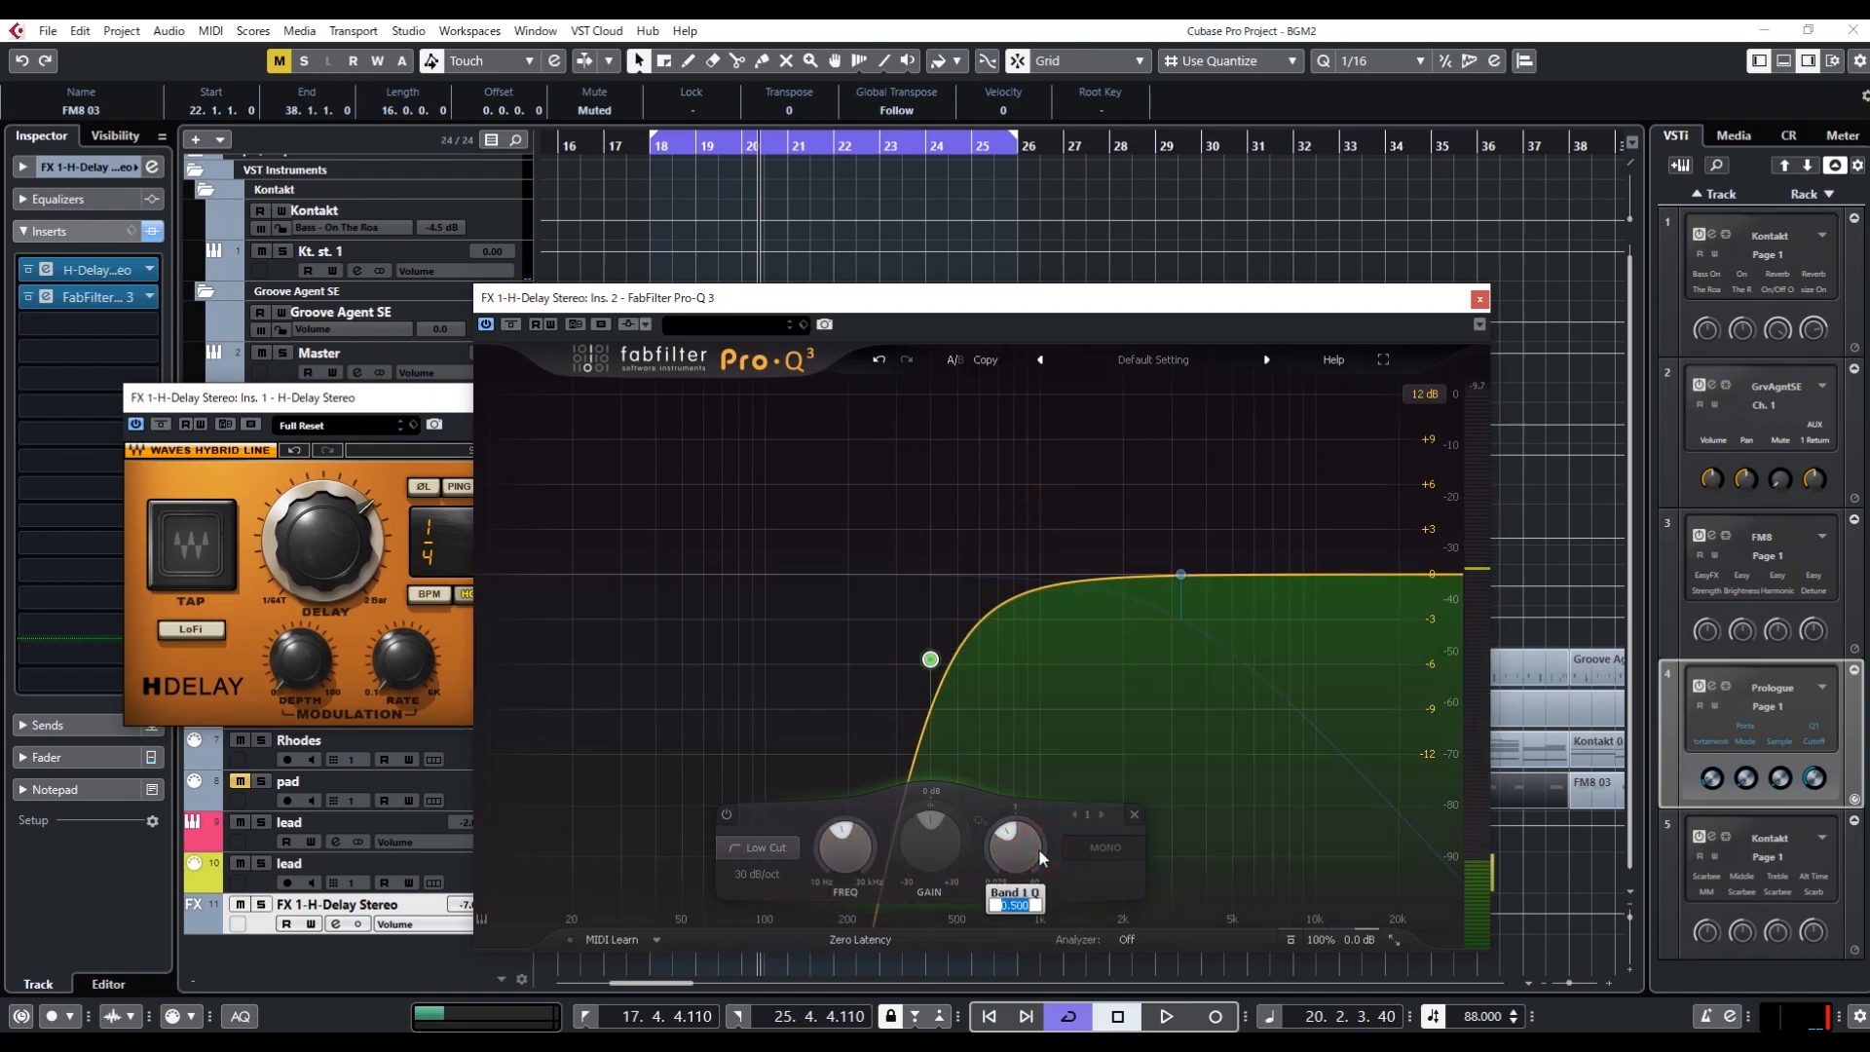
{"action": "scroll", "coordinate": [1040, 856], "scroll_direction": "up", "scroll_amount": 2}
Play the loop with the low-cut state, switch to the low-shelf state and play it again to compare them
{"action": "key", "text": "space"}
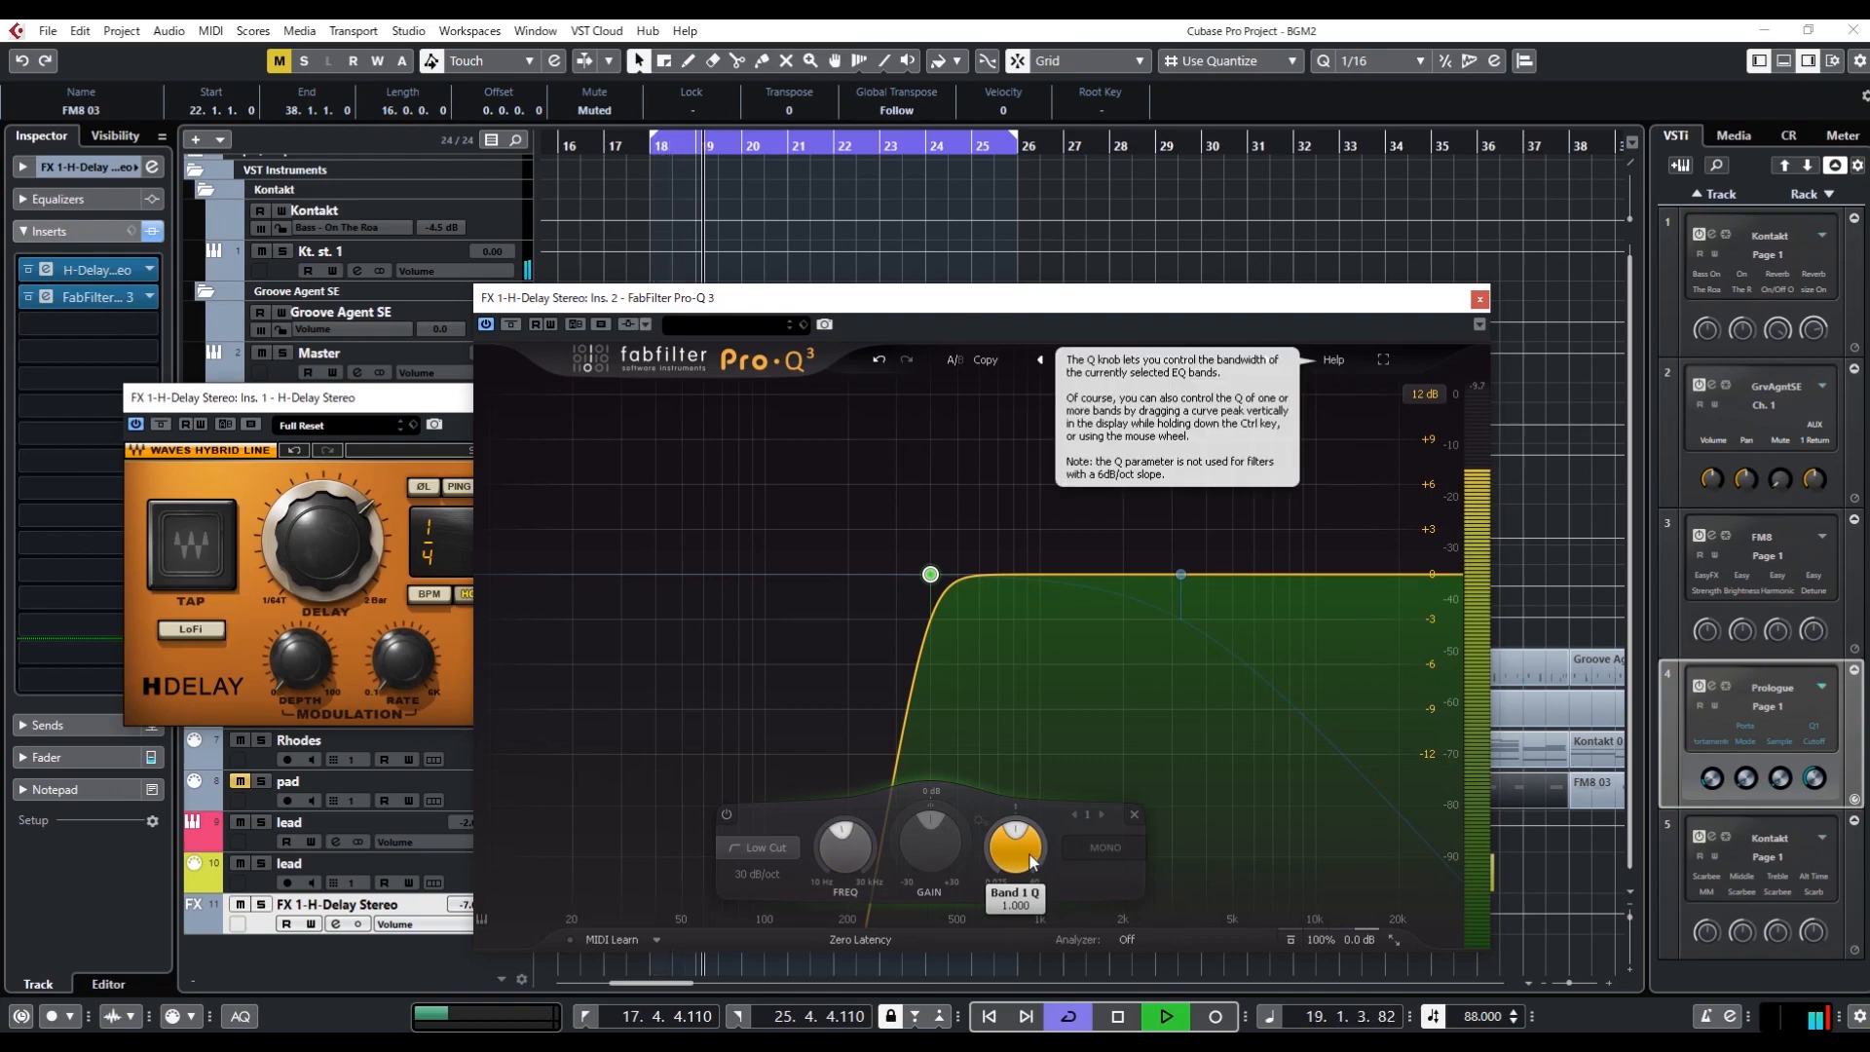
{"action": "key", "text": "space"}
{"action": "left_click", "coordinate": [950, 360]}
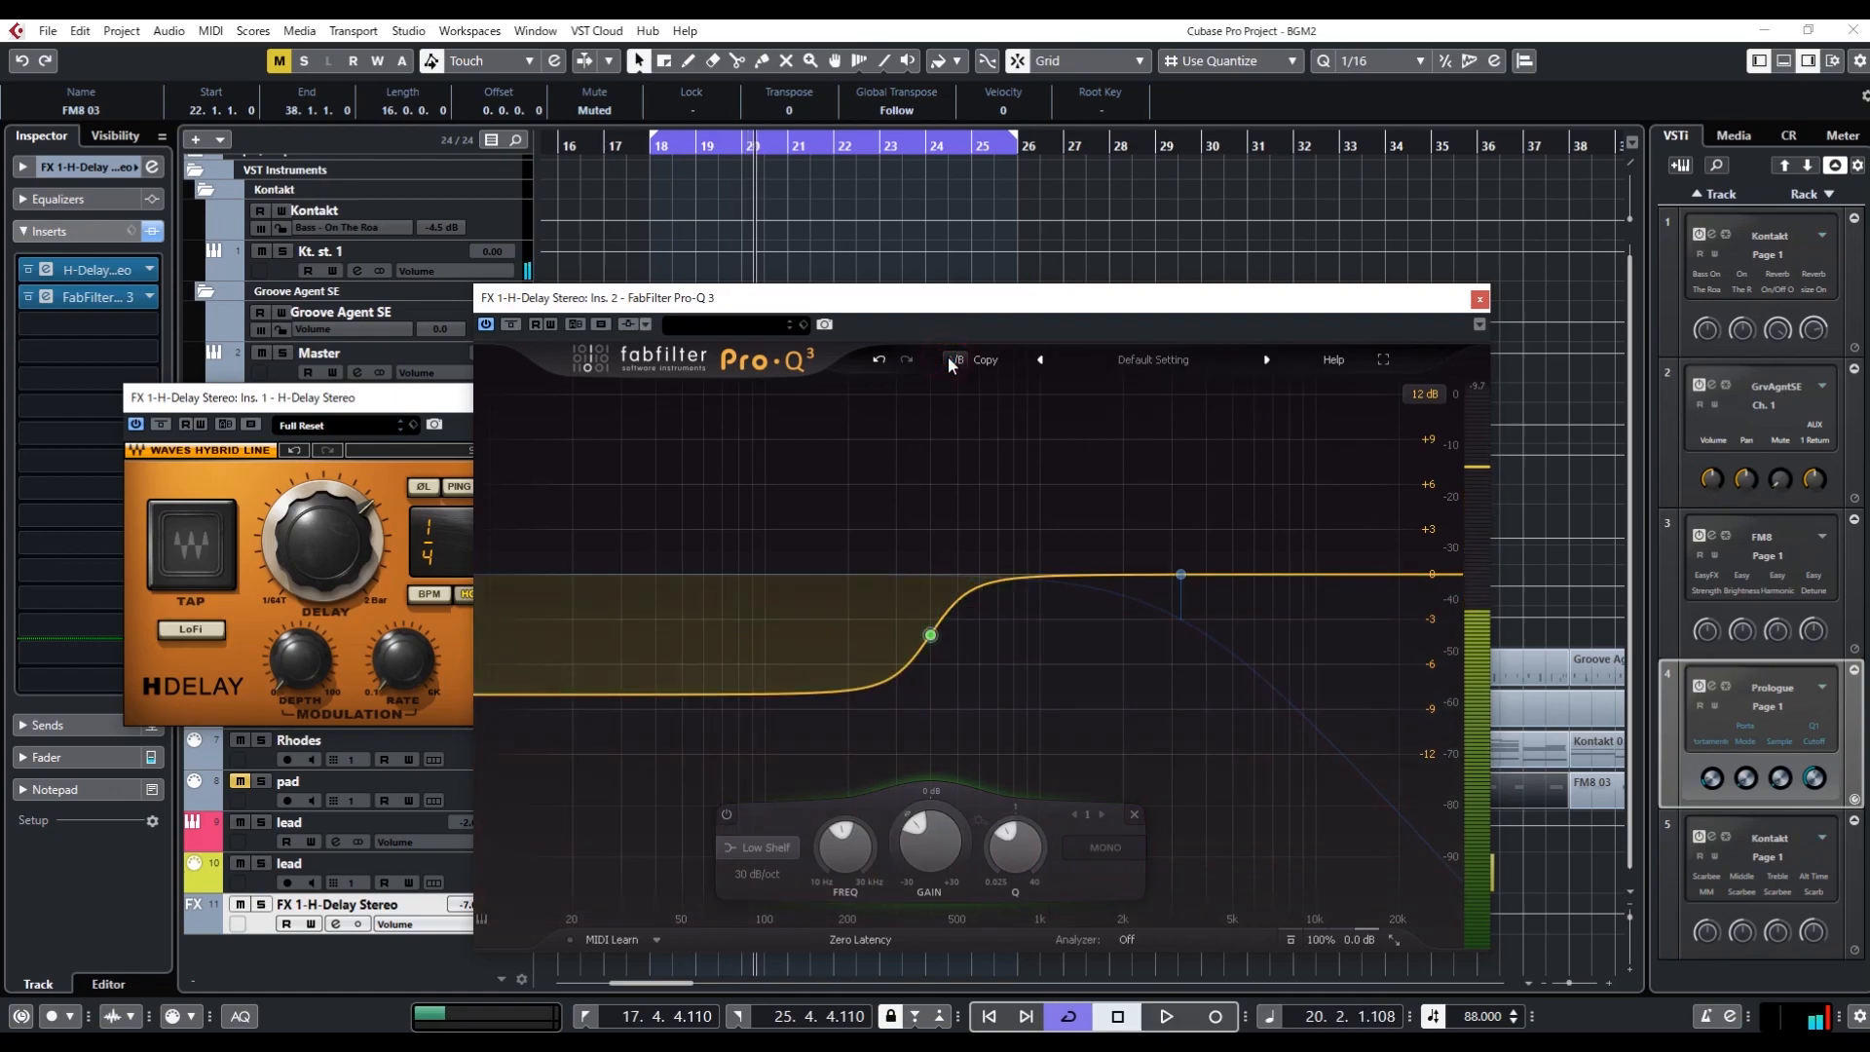
{"action": "key", "text": "space"}
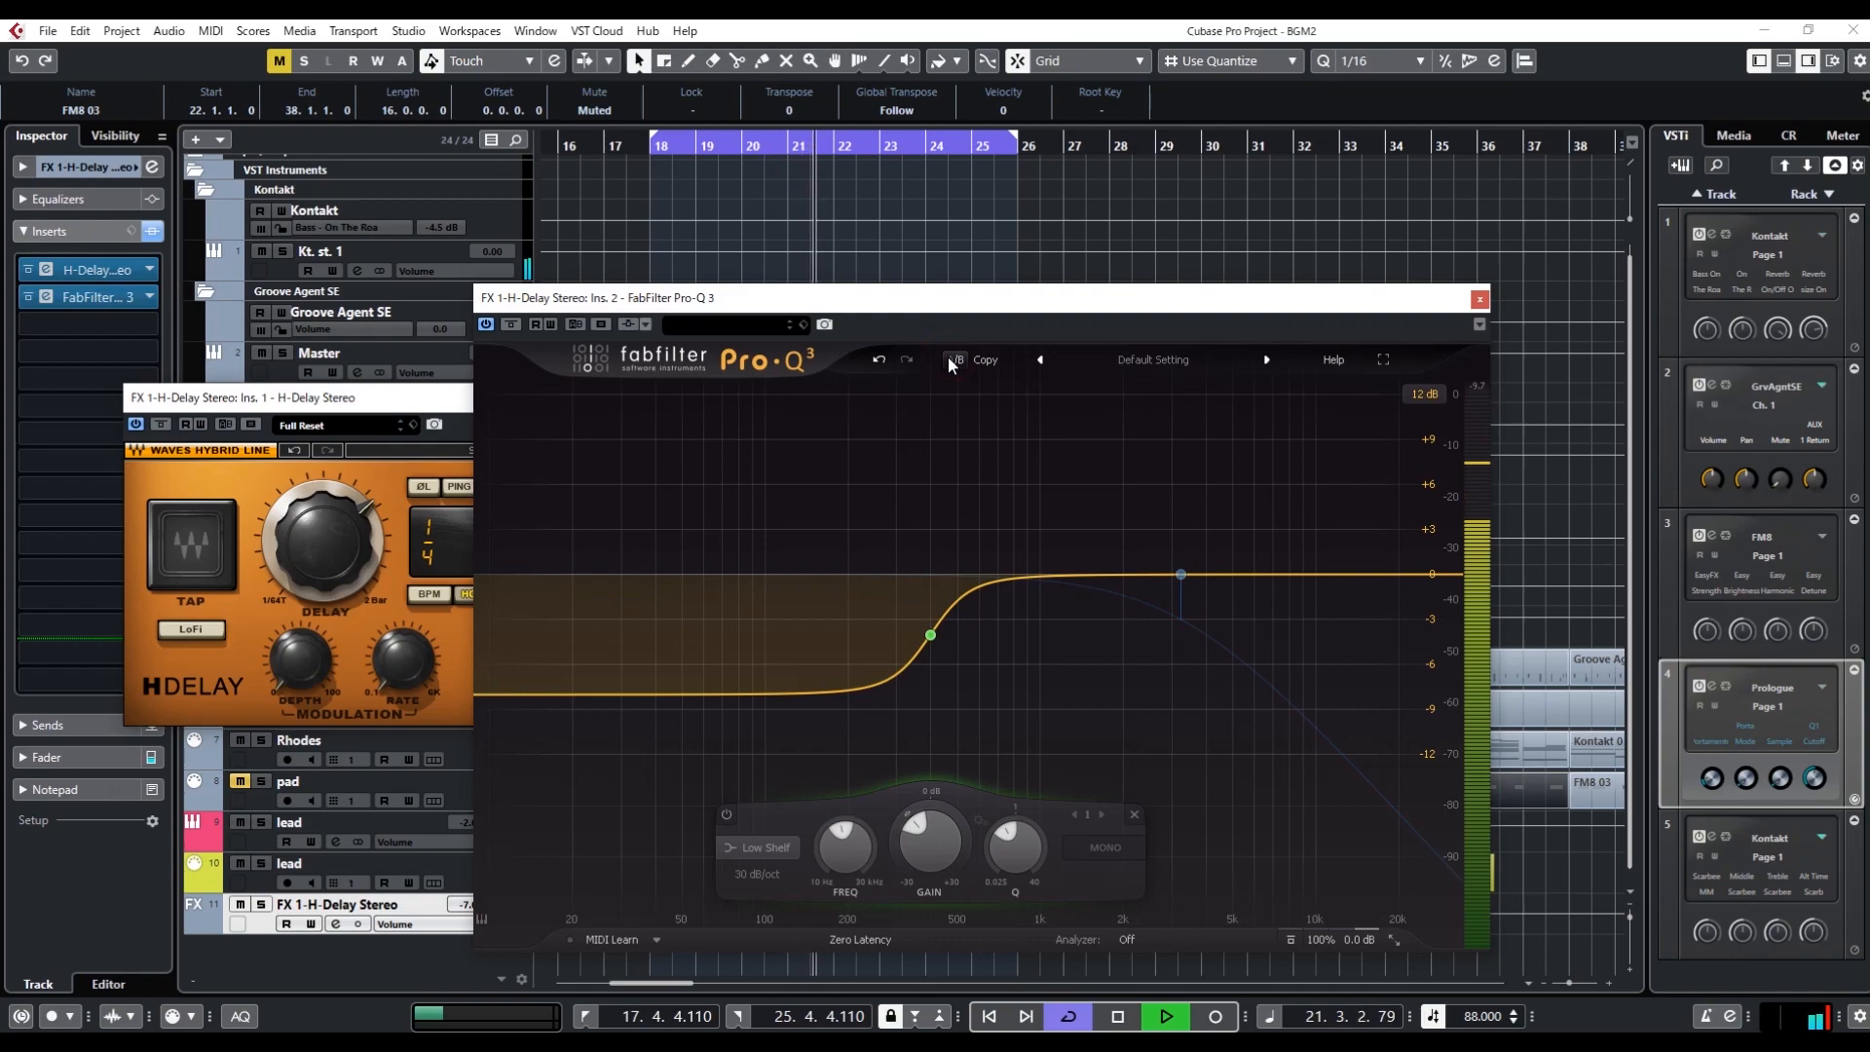
{"action": "key", "text": "space"}
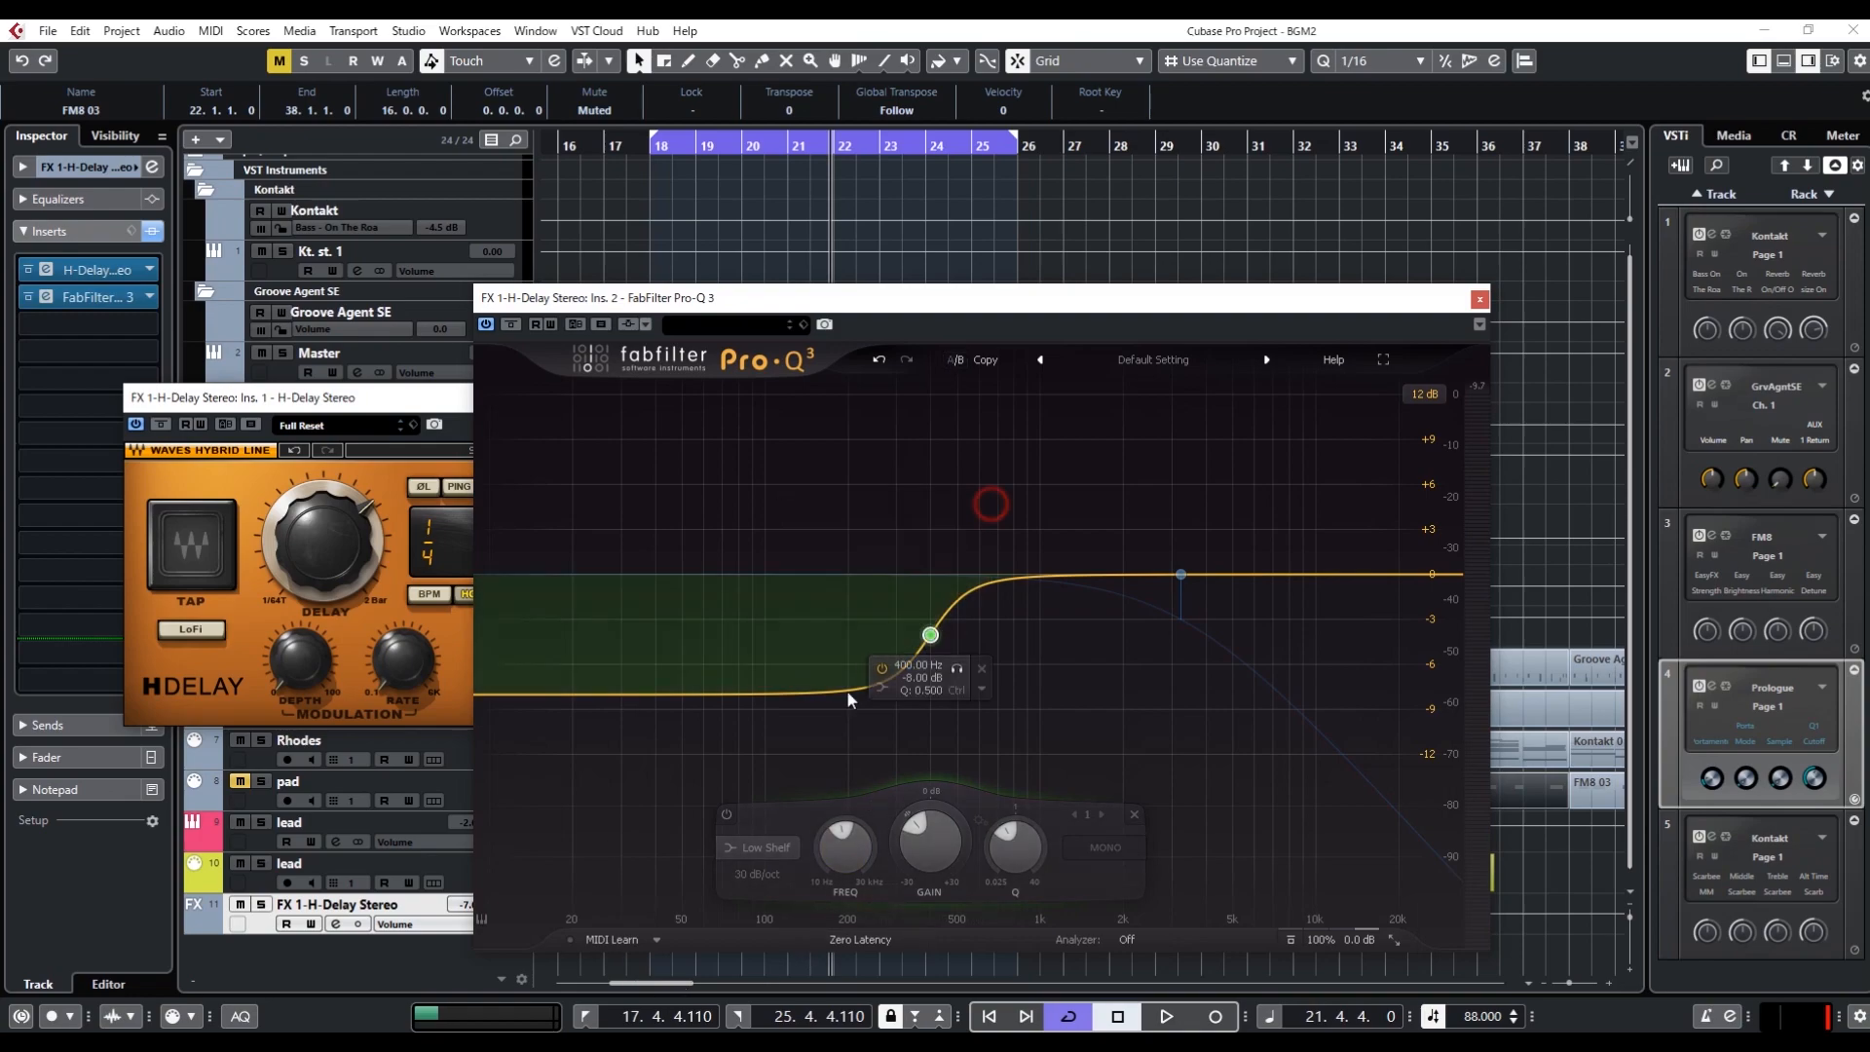
Return the 400 Hz band to Low Cut with a Q of 1, and close the H-Delay window
{"action": "scroll", "coordinate": [764, 849], "scroll_direction": "down", "scroll_amount": 1}
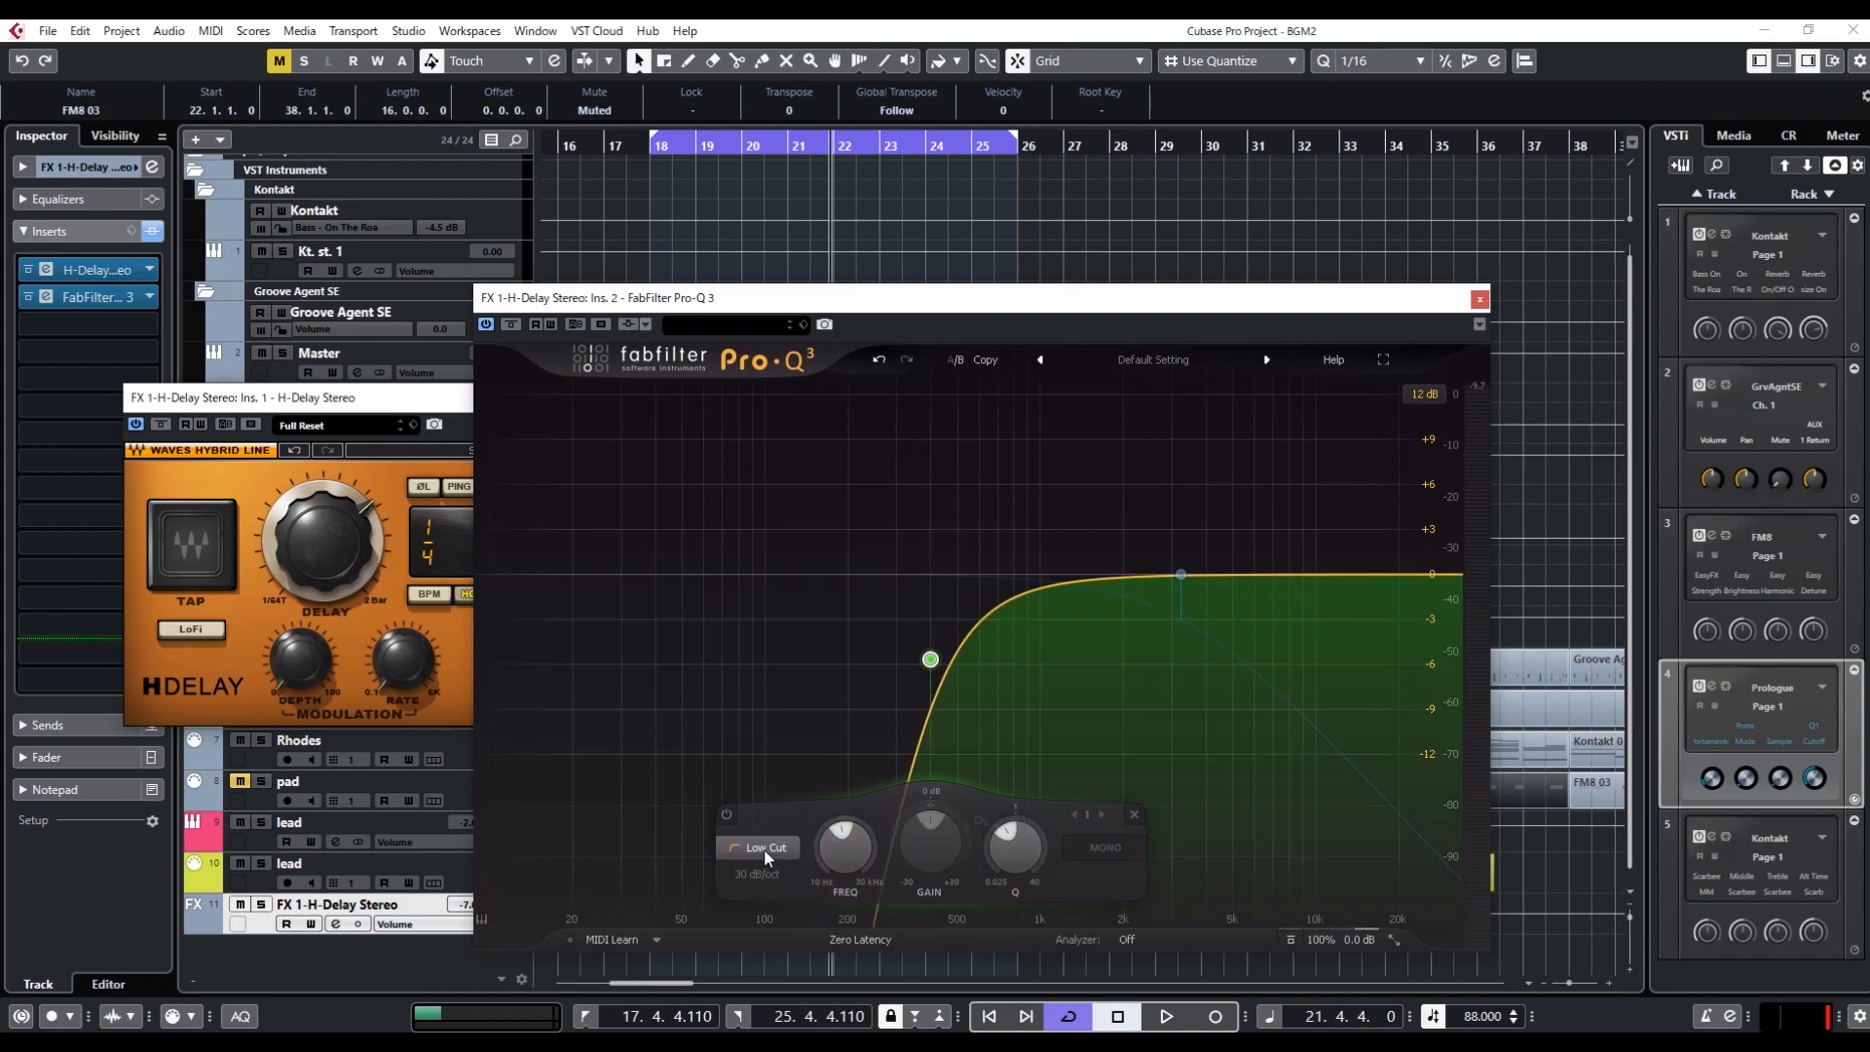
{"action": "left_click_drag", "start_coordinate": [930, 660], "coordinate": [933, 576]}
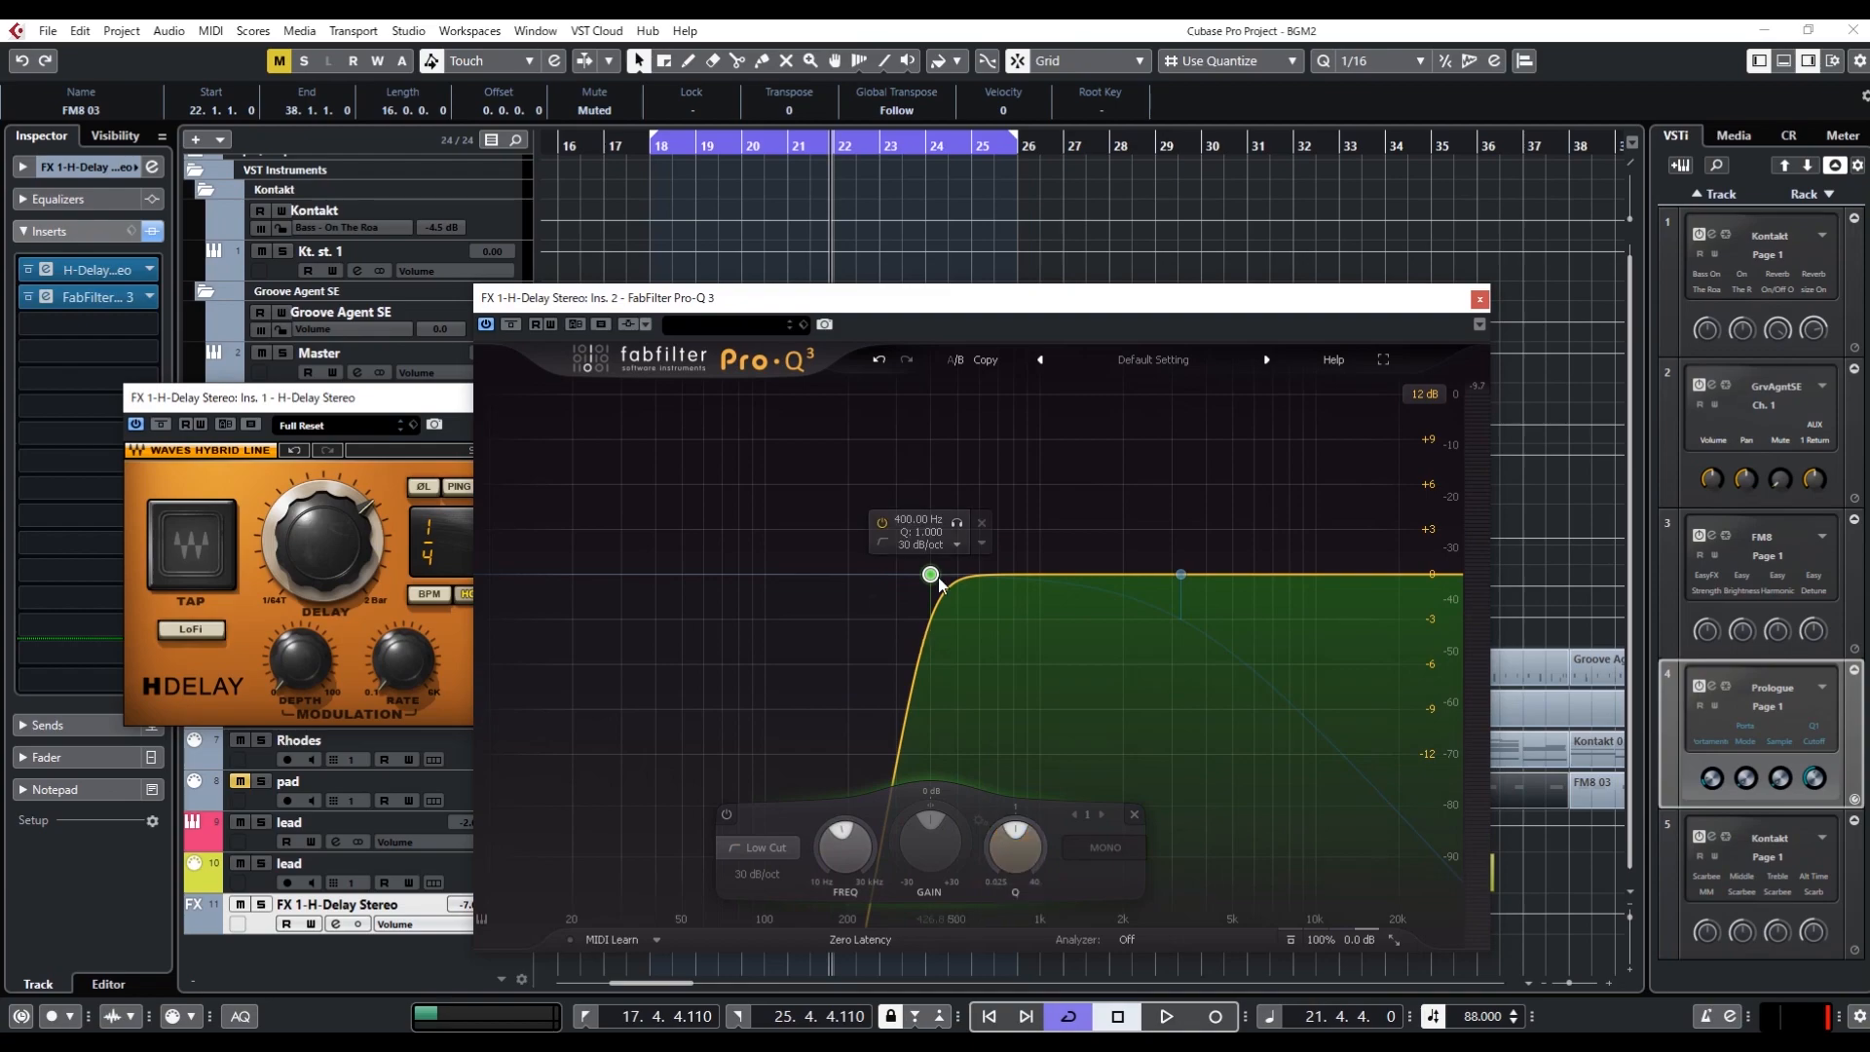
{"action": "left_click", "coordinate": [458, 421]}
{"action": "left_click", "coordinate": [843, 401]}
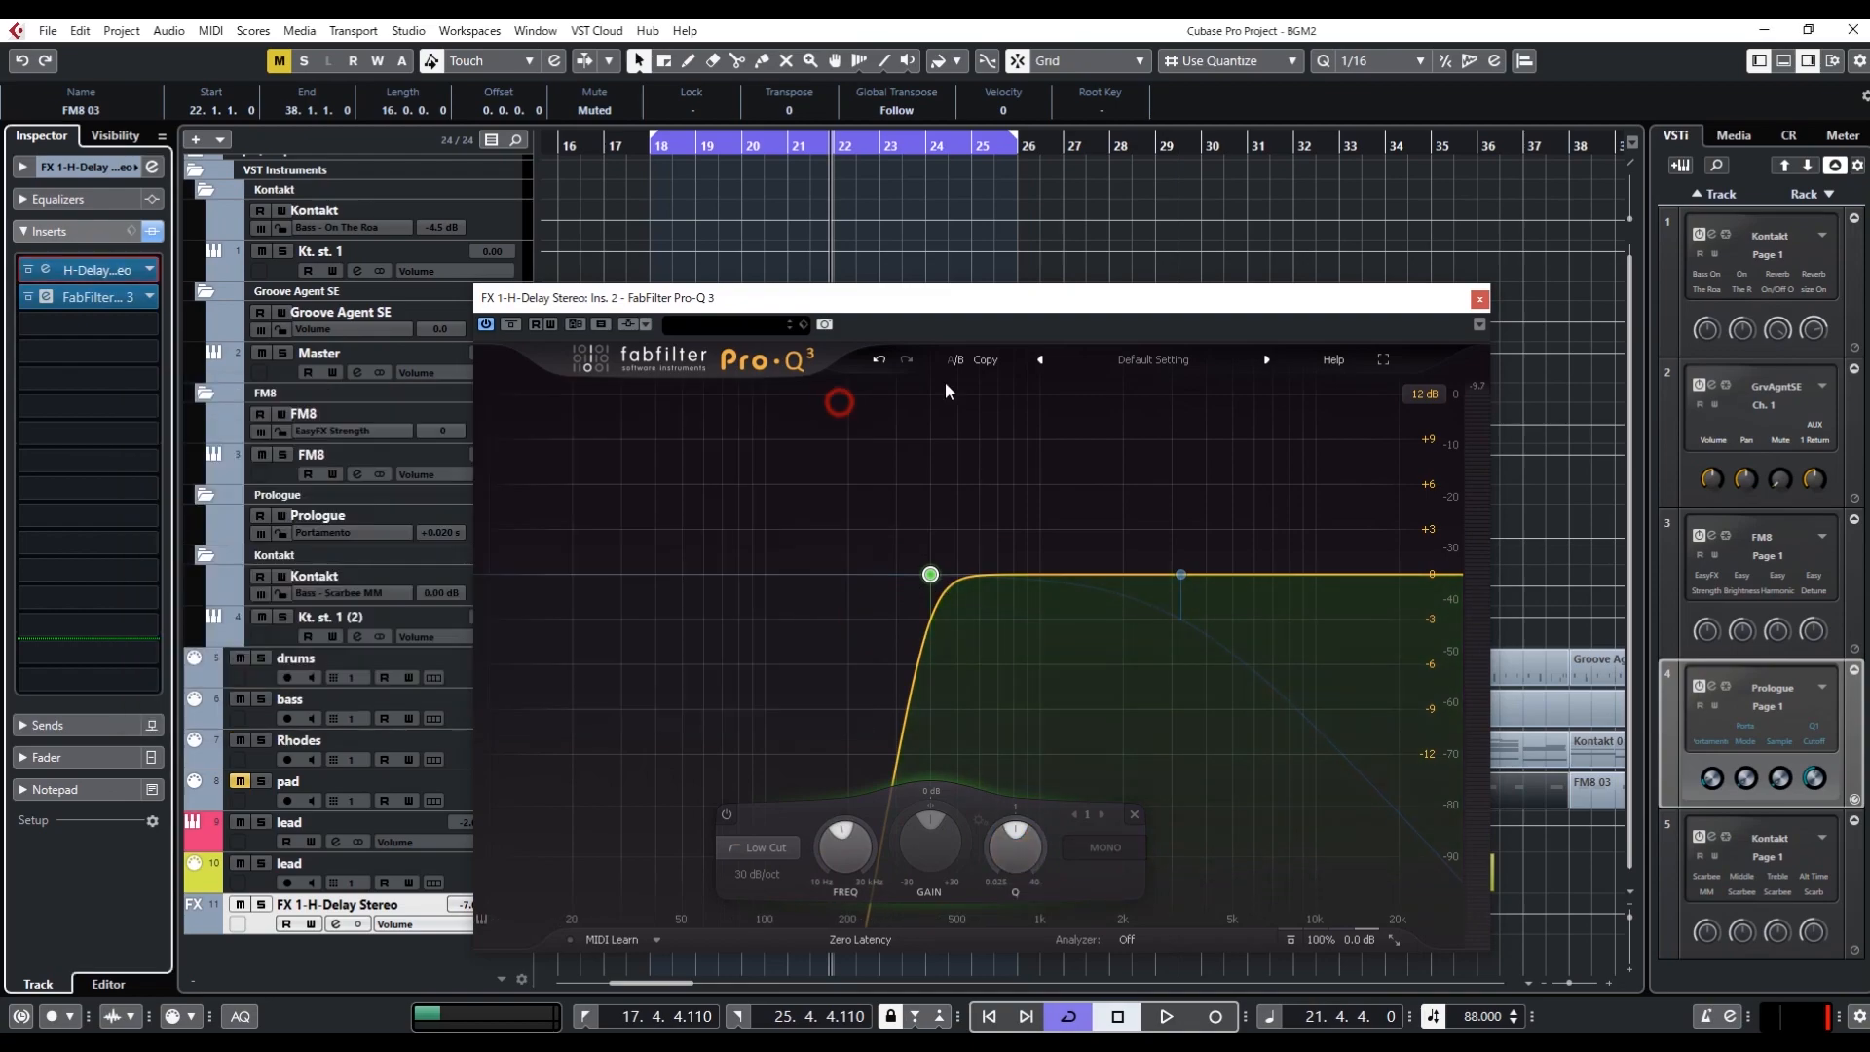
{"action": "left_click_drag", "start_coordinate": [1126, 308], "coordinate": [1026, 313]}
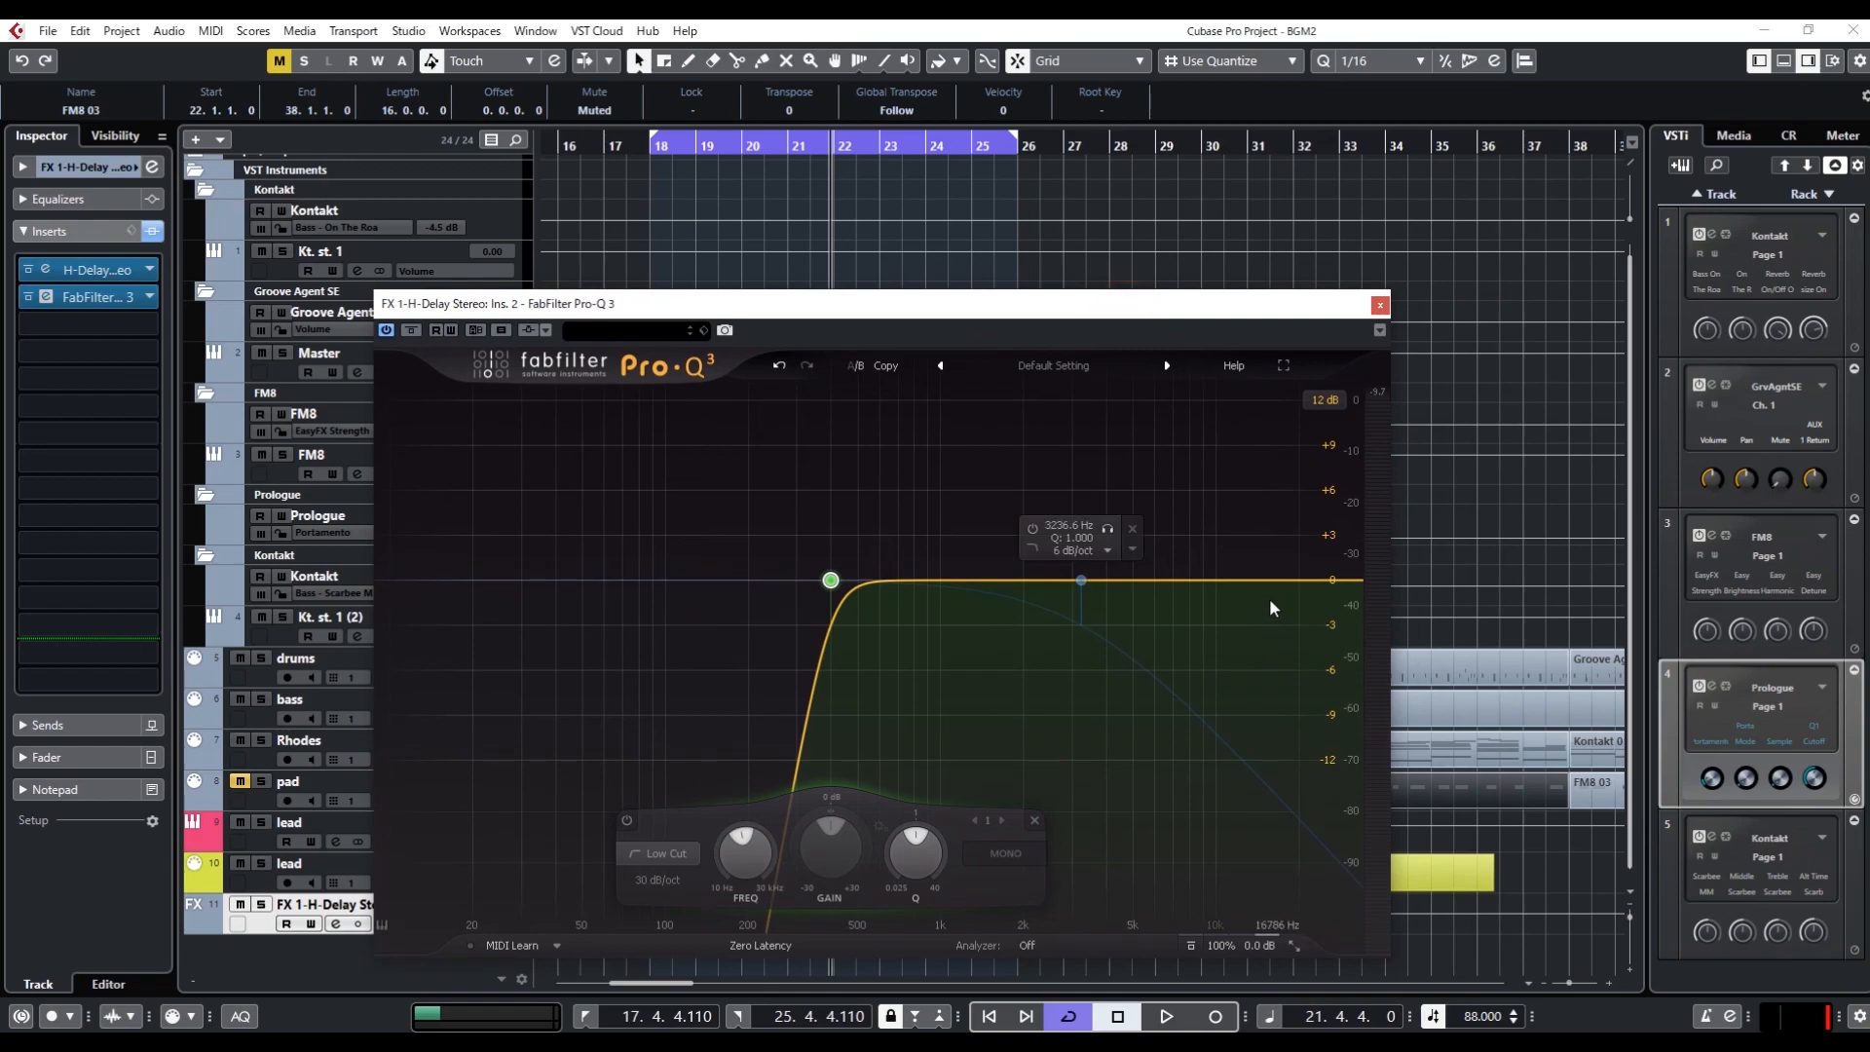
Re-enable the high-cut band and set its slope to 12 dB/oct
{"action": "left_click_drag", "start_coordinate": [1042, 646], "coordinate": [1013, 682]}
{"action": "left_click", "coordinate": [880, 815]}
{"action": "left_click_drag", "start_coordinate": [1231, 425], "coordinate": [1017, 663]}
{"action": "left_click", "coordinate": [879, 824]}
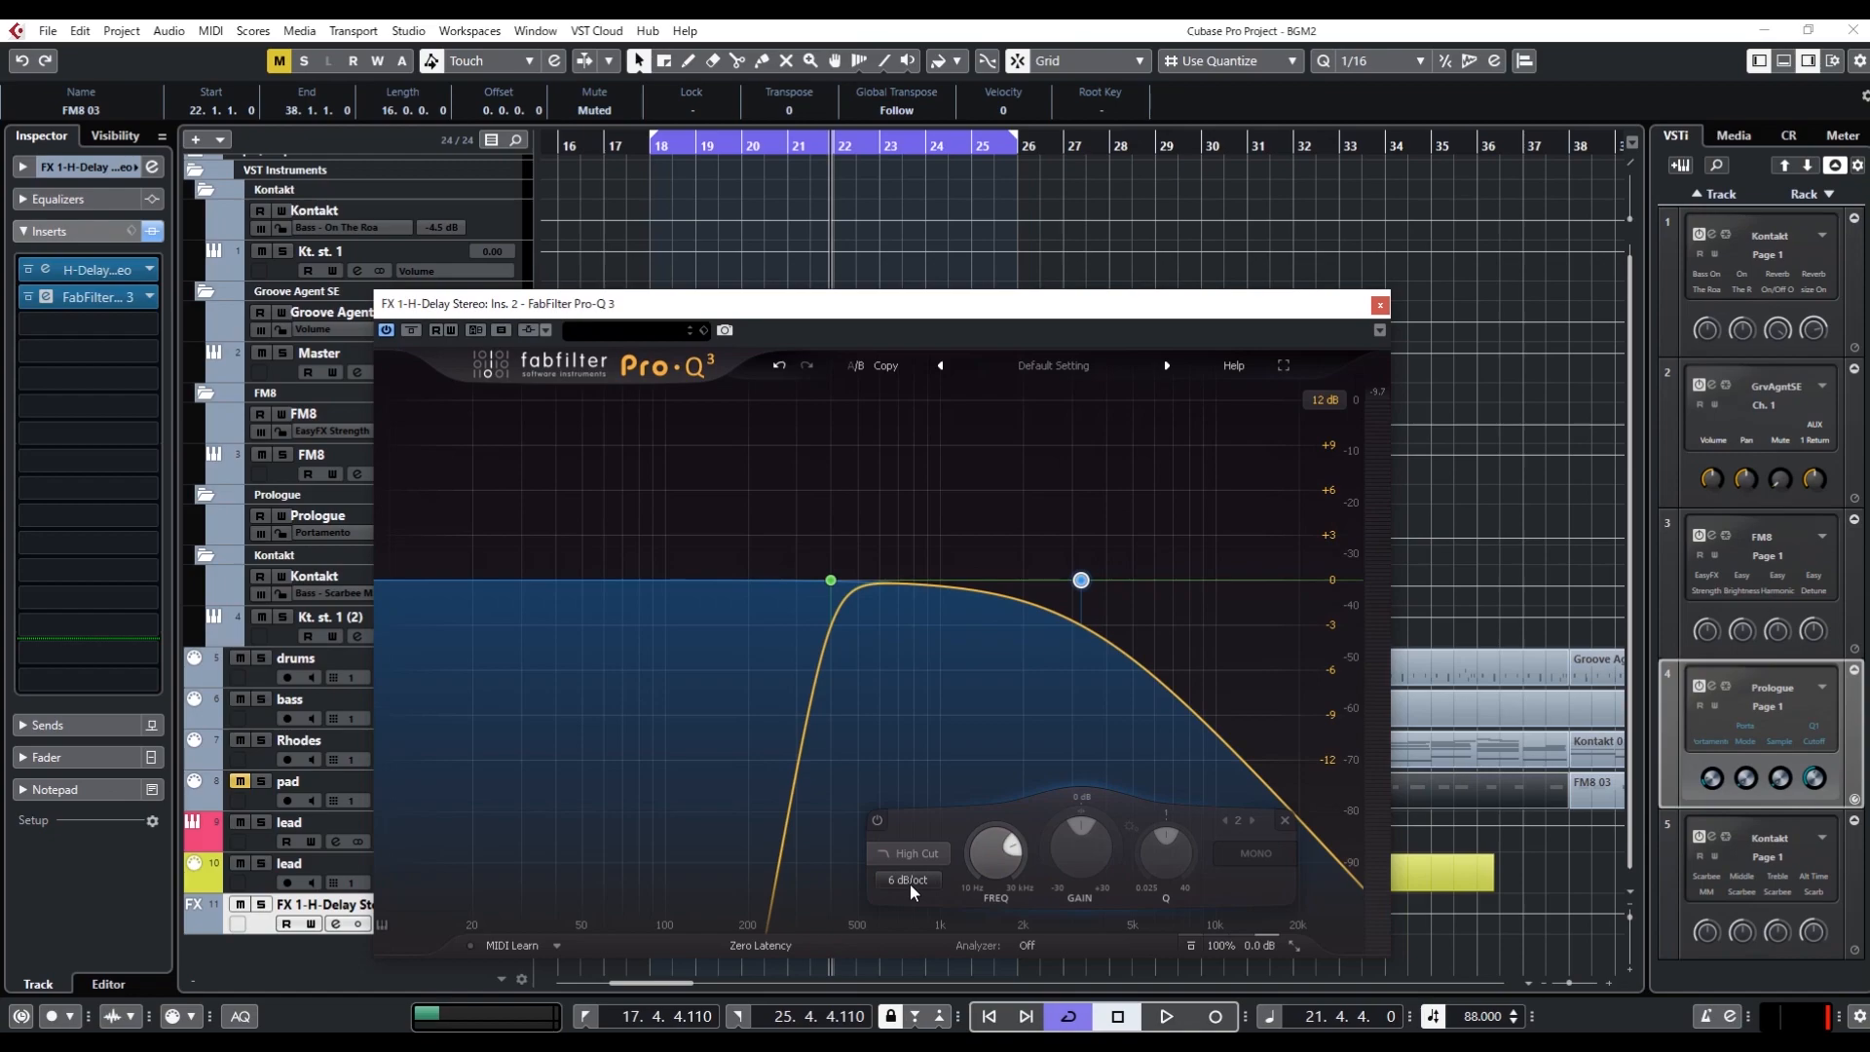
{"action": "scroll", "coordinate": [910, 884], "scroll_direction": "up", "scroll_amount": 1}
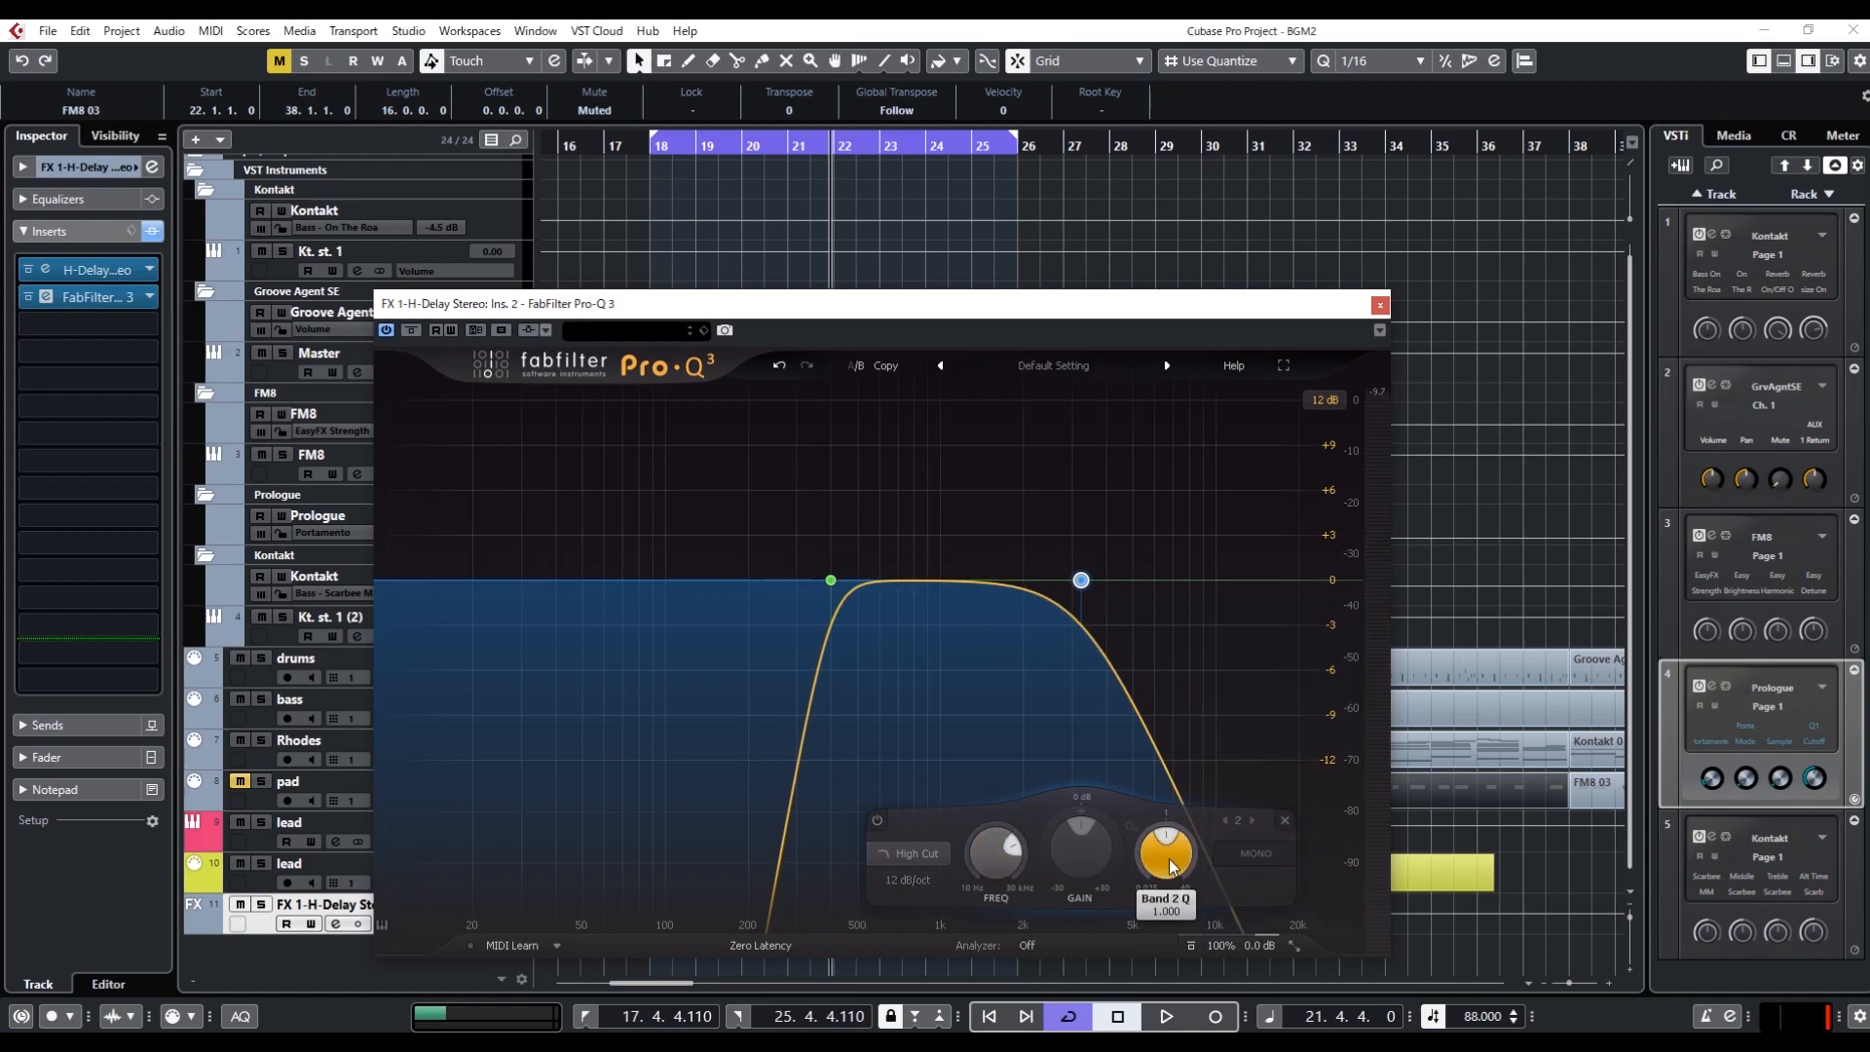
{"action": "mouse_move", "coordinate": [1172, 867]}
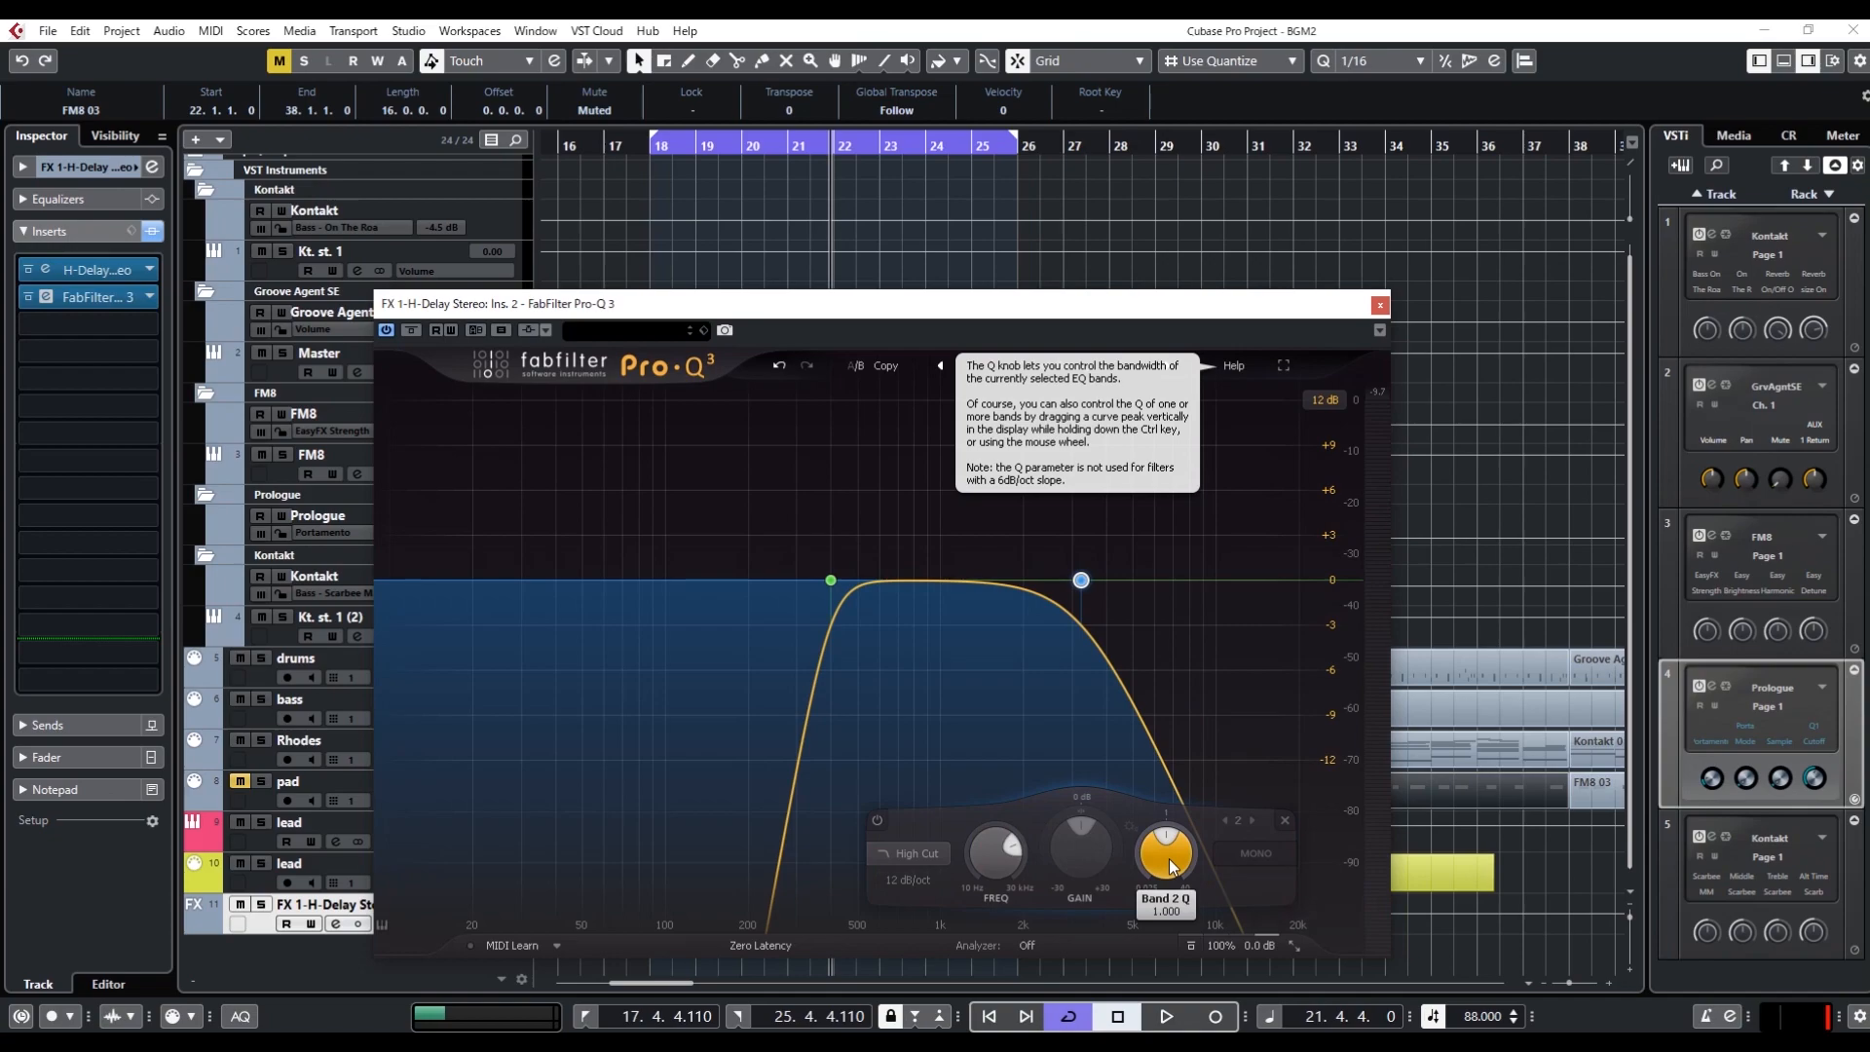
Set the high-cut band's frequency to 12000 Hz
{"action": "double_click", "coordinate": [994, 863]}
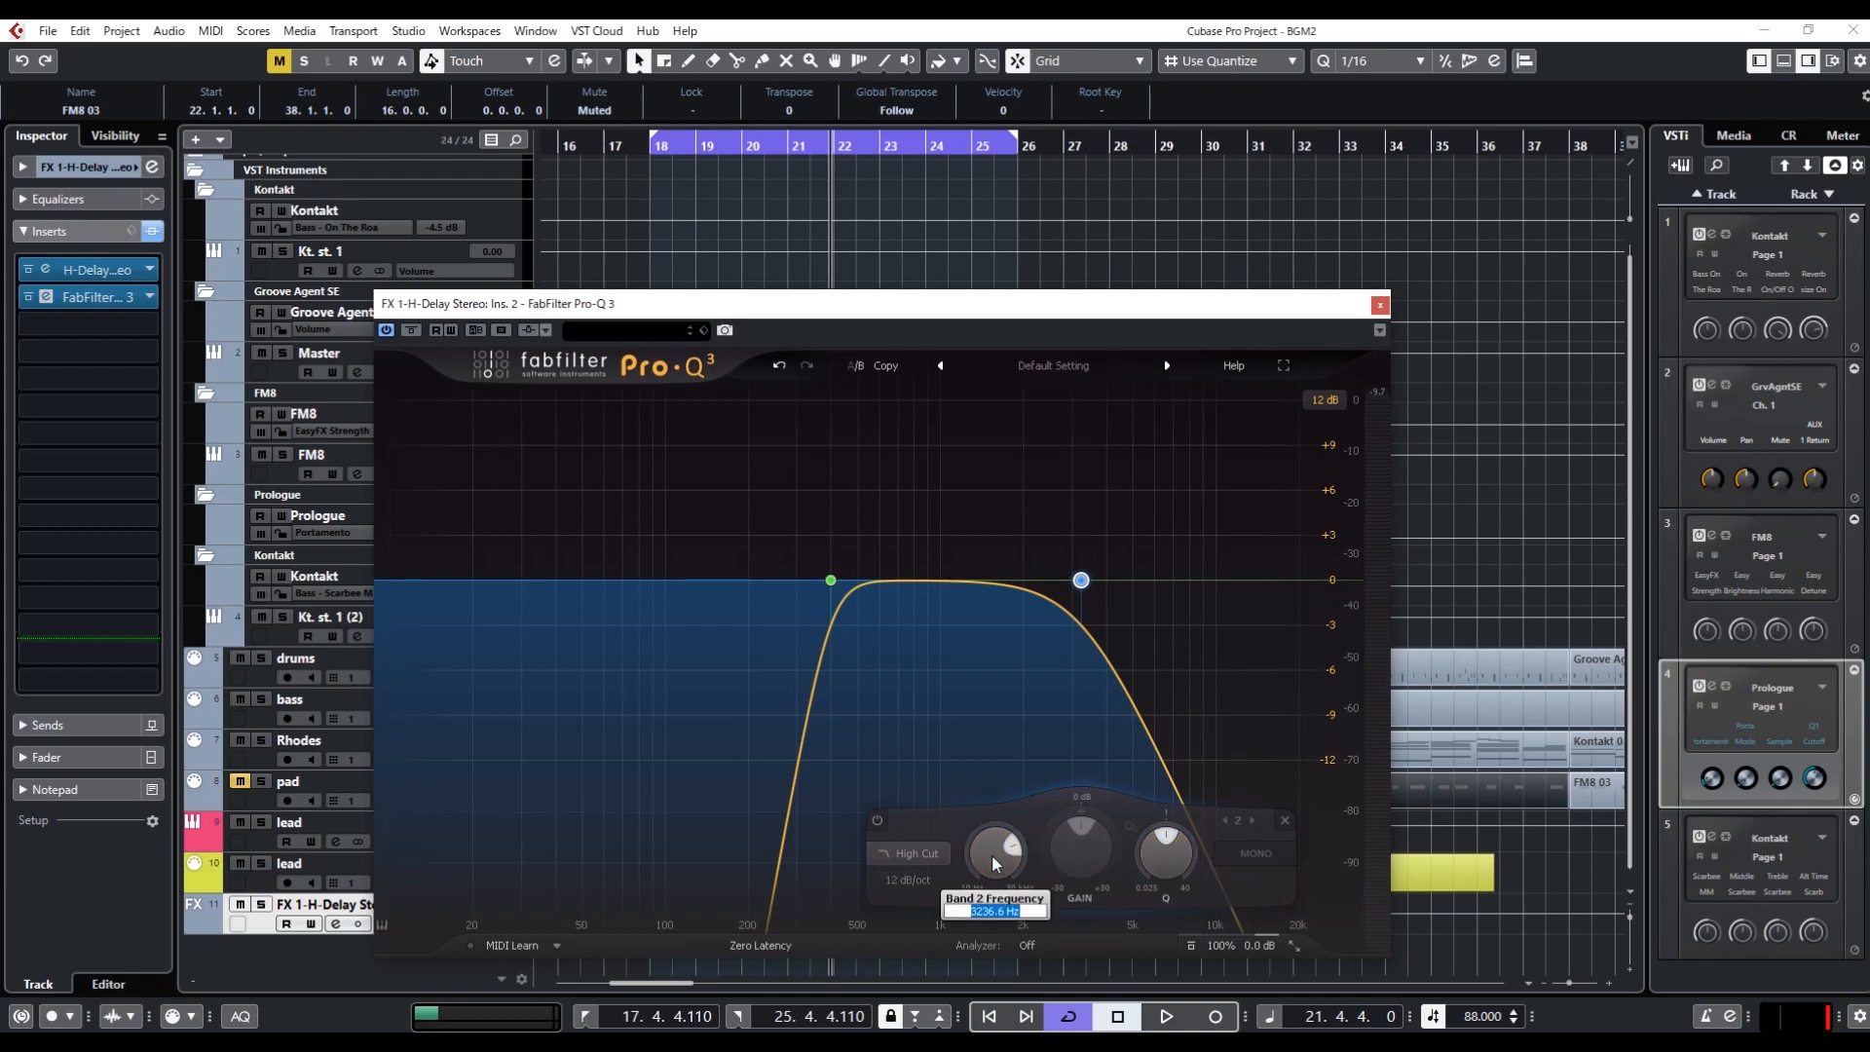
{"action": "type", "text": "12000"}
{"action": "key", "text": "Return"}
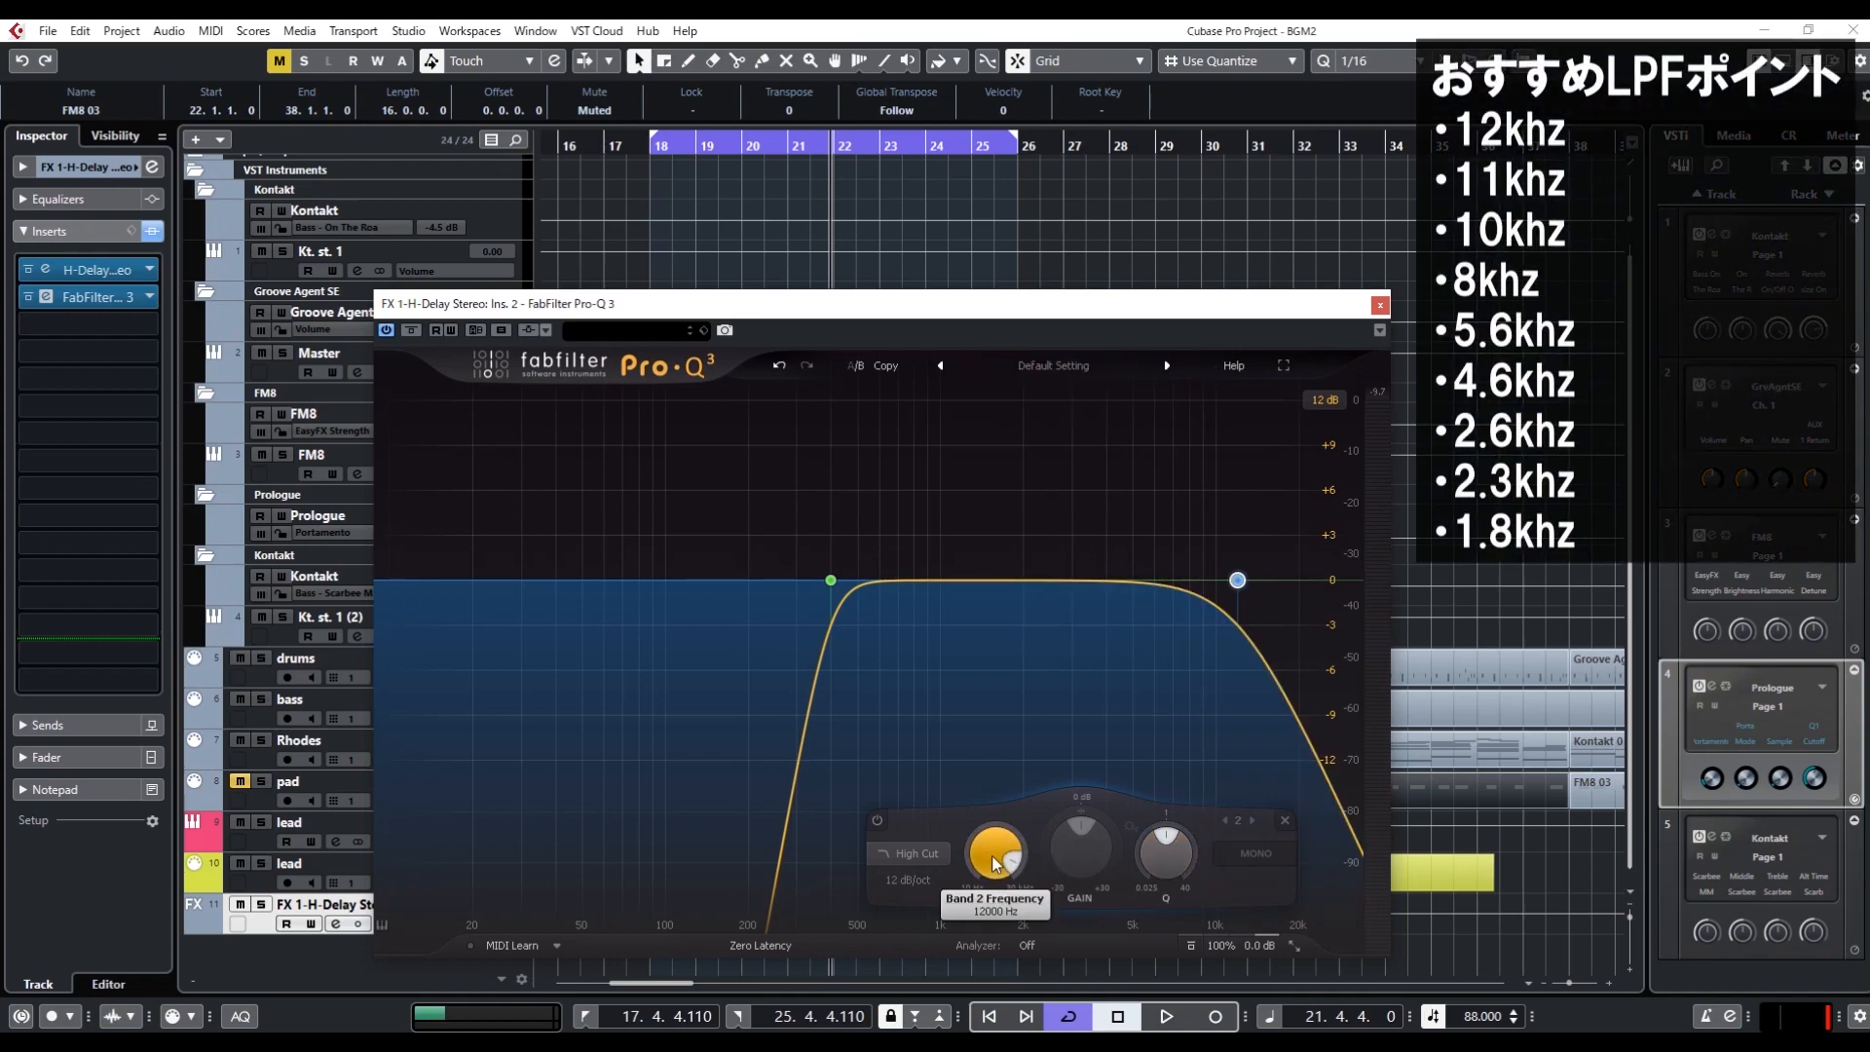
{"action": "mouse_move", "coordinate": [992, 855]}
Audition the loop several times with the 12 kHz high-cut band active
{"action": "key", "text": "space"}
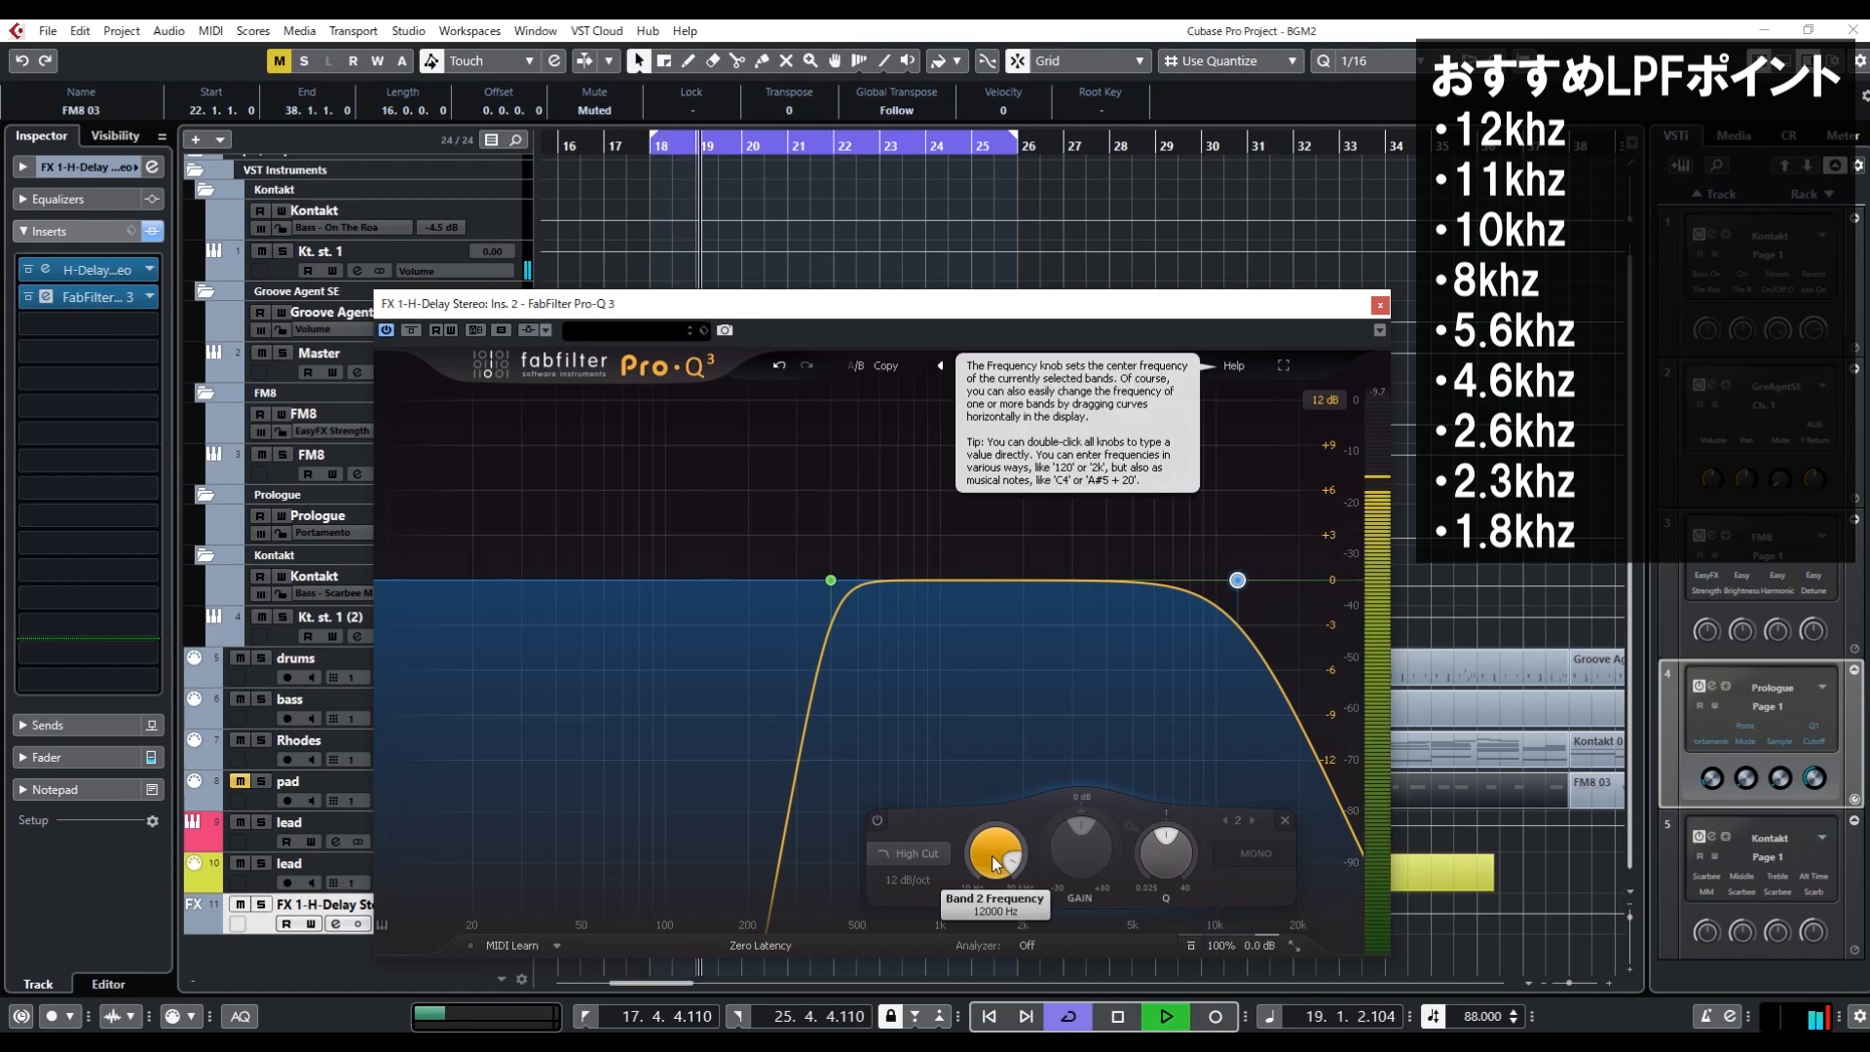
{"action": "key", "text": "space"}
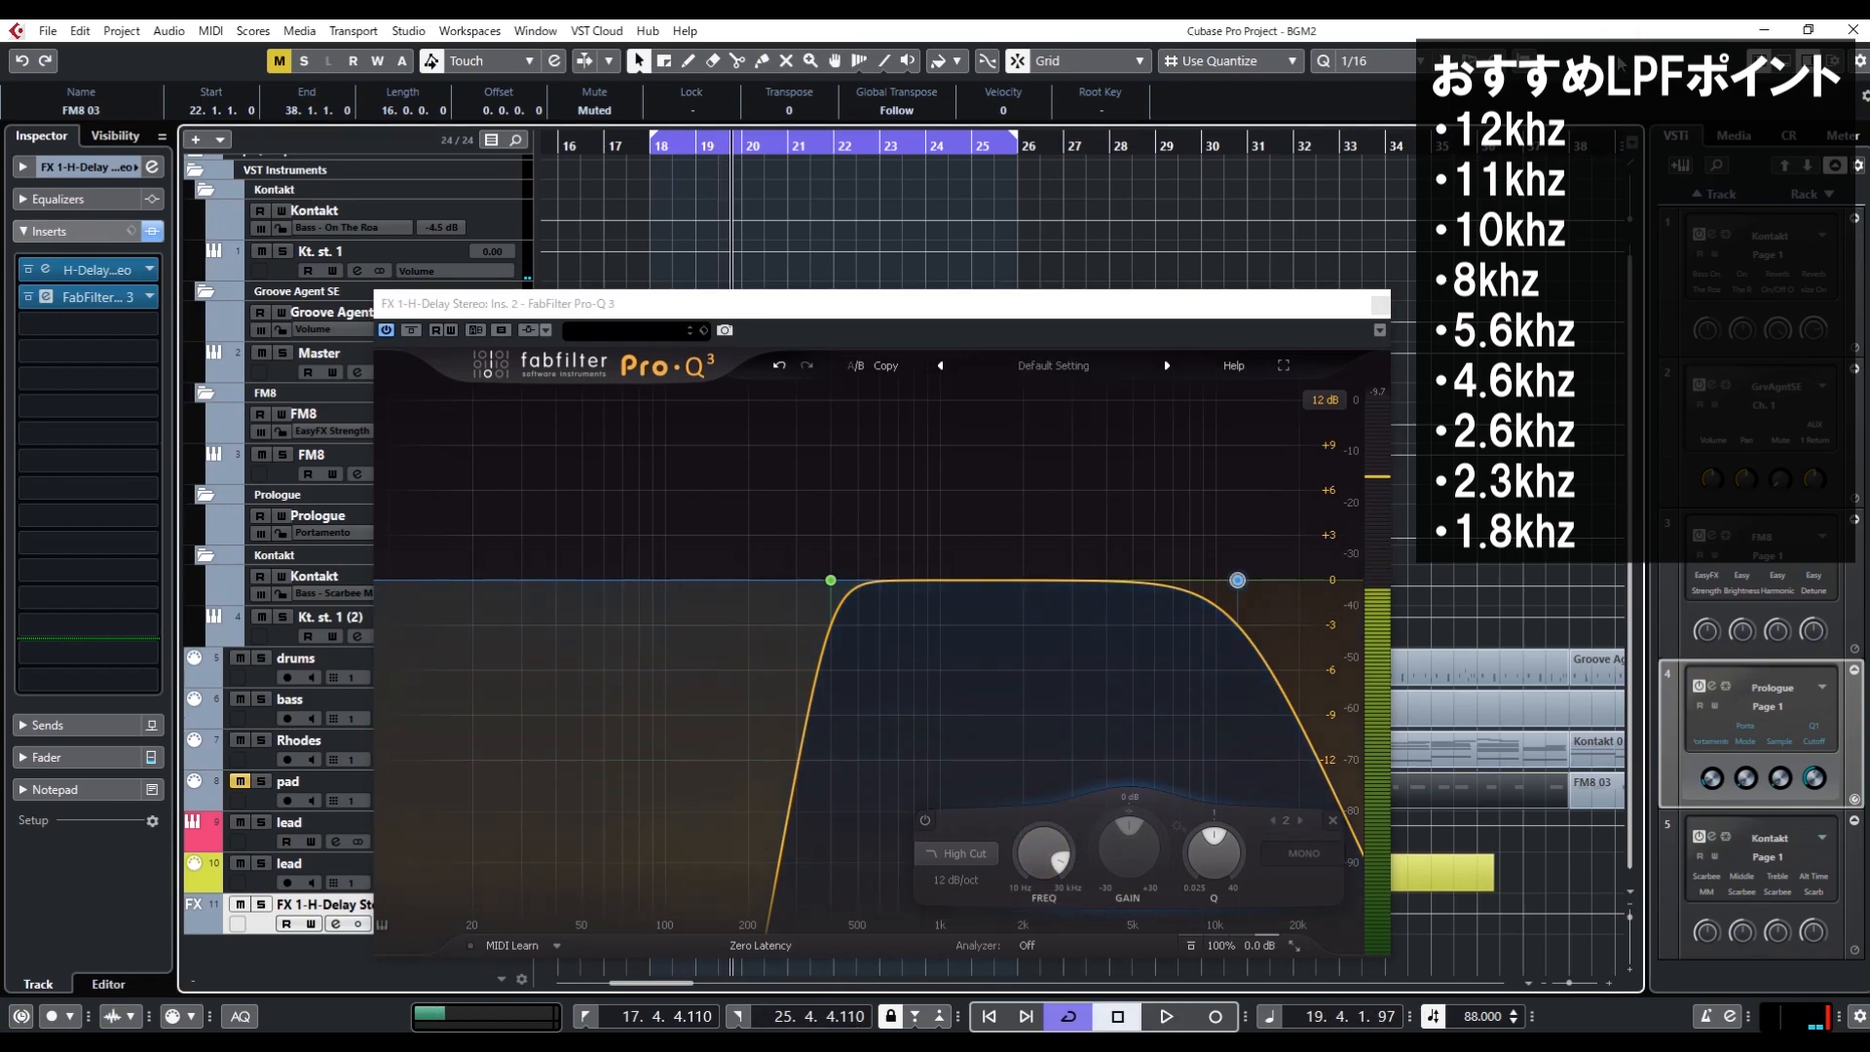
{"action": "key", "text": "space"}
{"action": "key", "text": "space"}
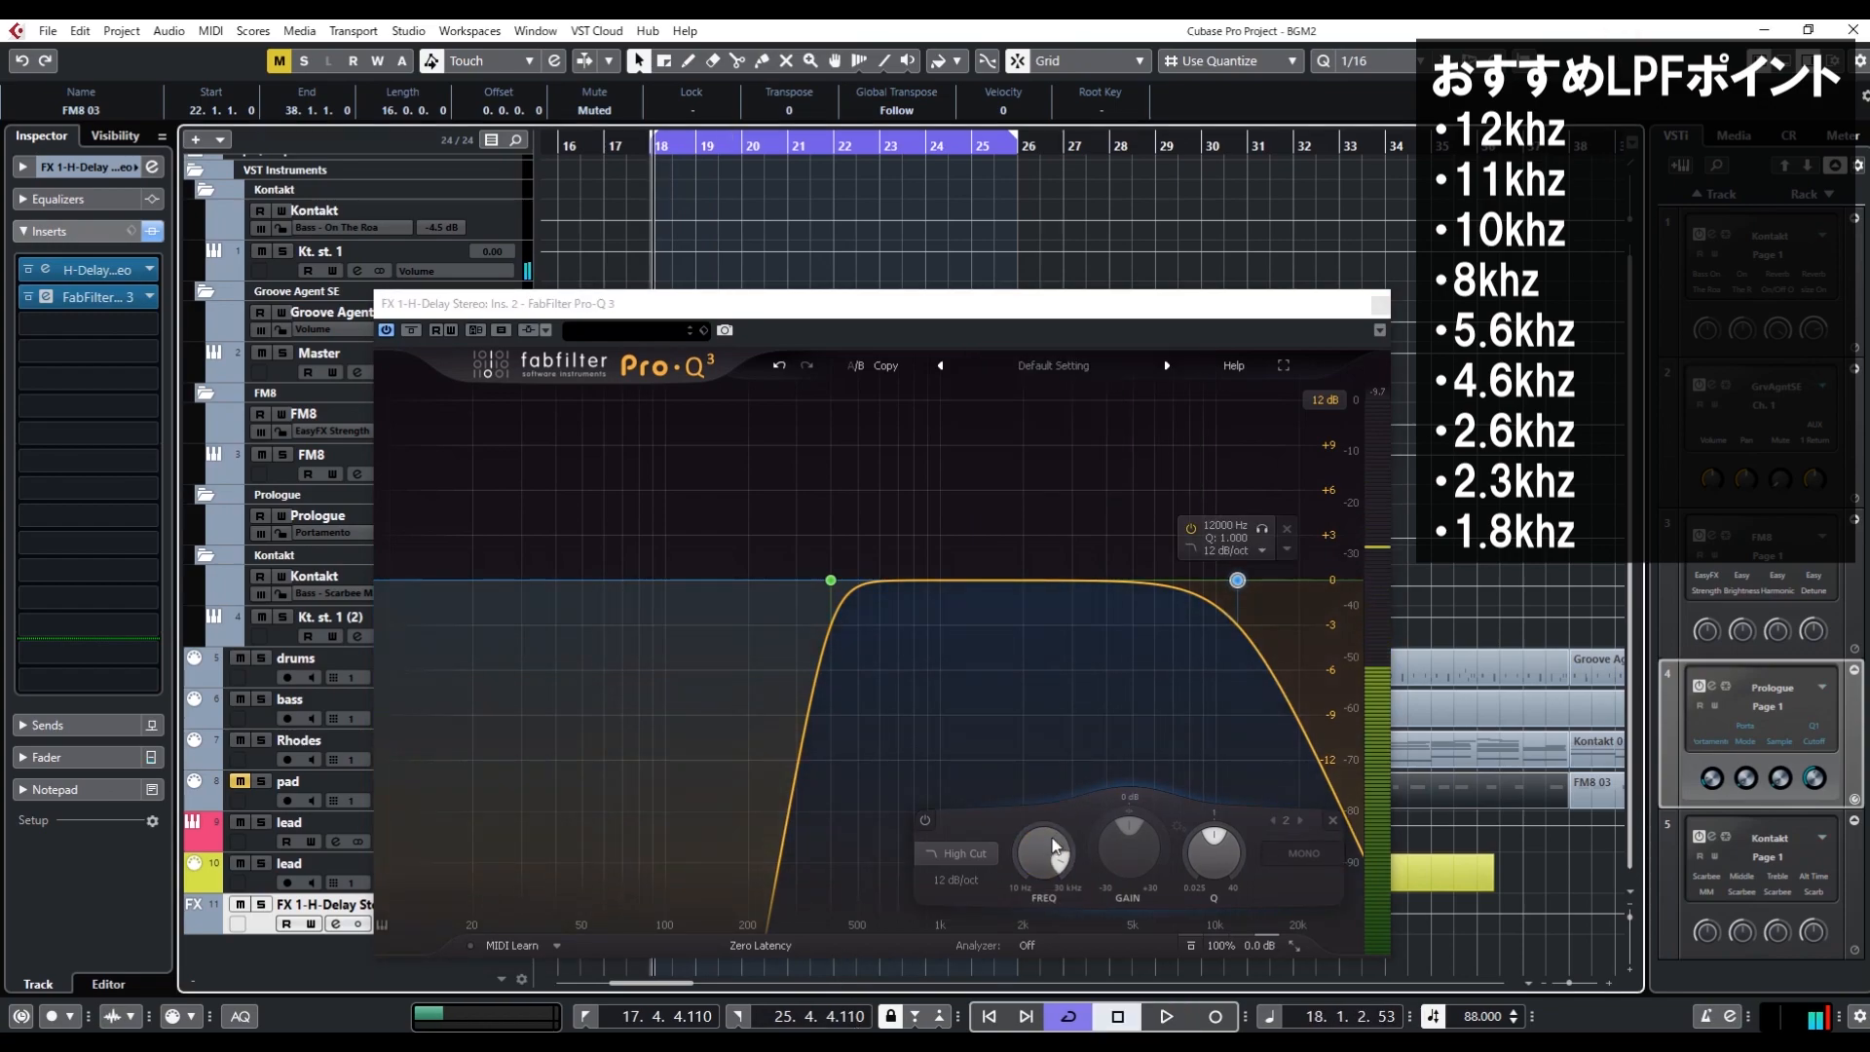
{"action": "key", "text": "space"}
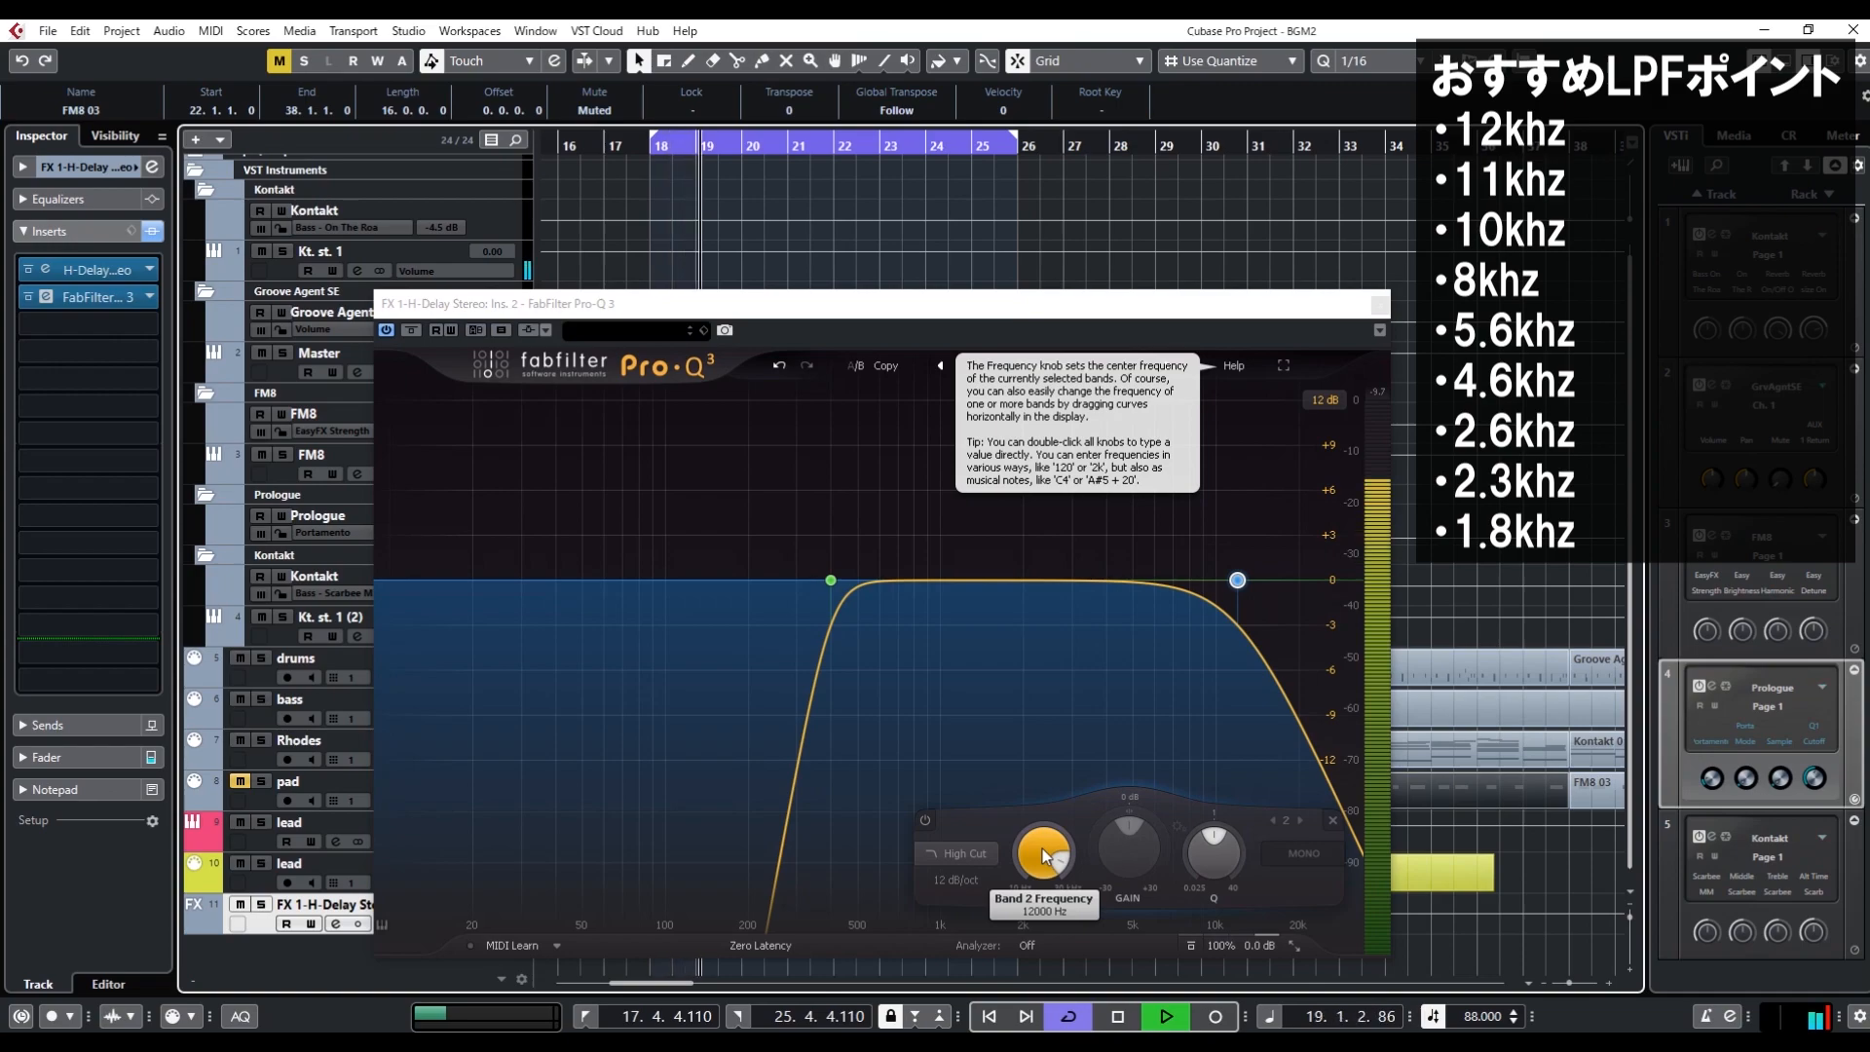
{"action": "key", "text": "space"}
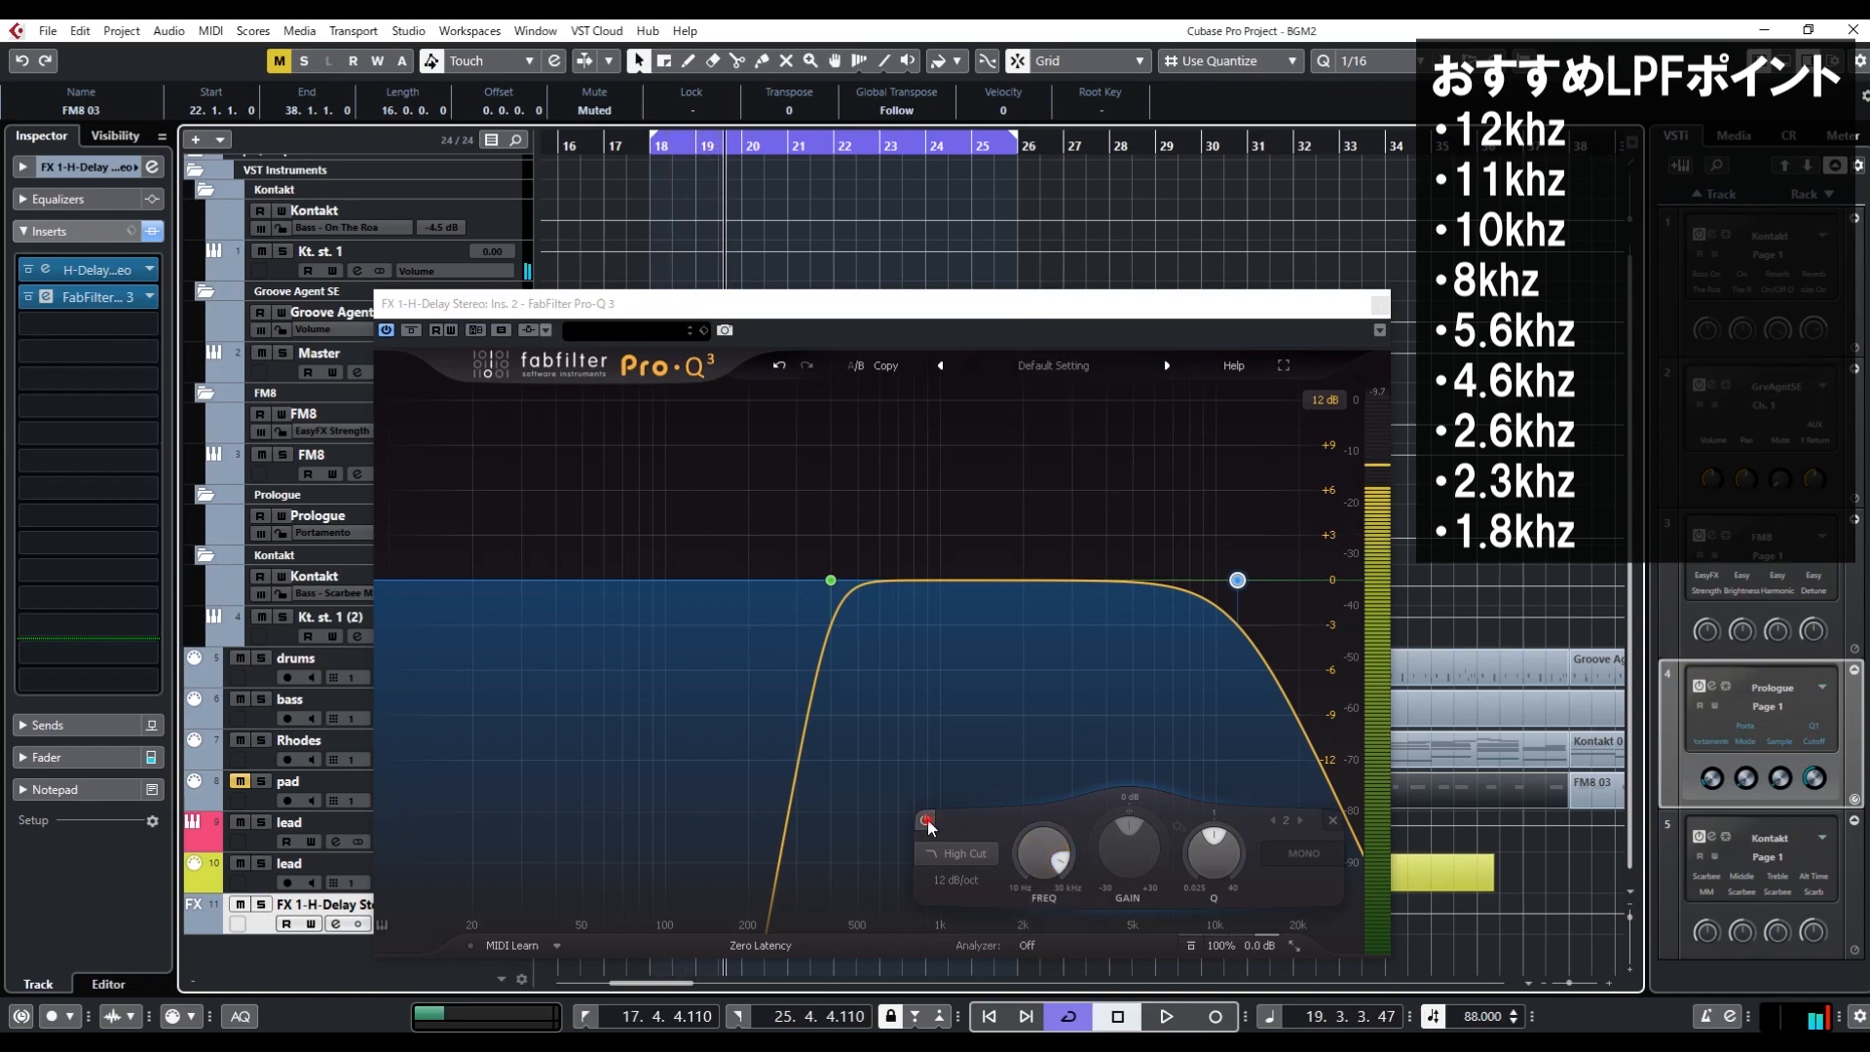
Bypass the high-cut band and play the loop for comparison, stopping playback at the end
{"action": "left_click", "coordinate": [927, 820]}
{"action": "key", "text": "space"}
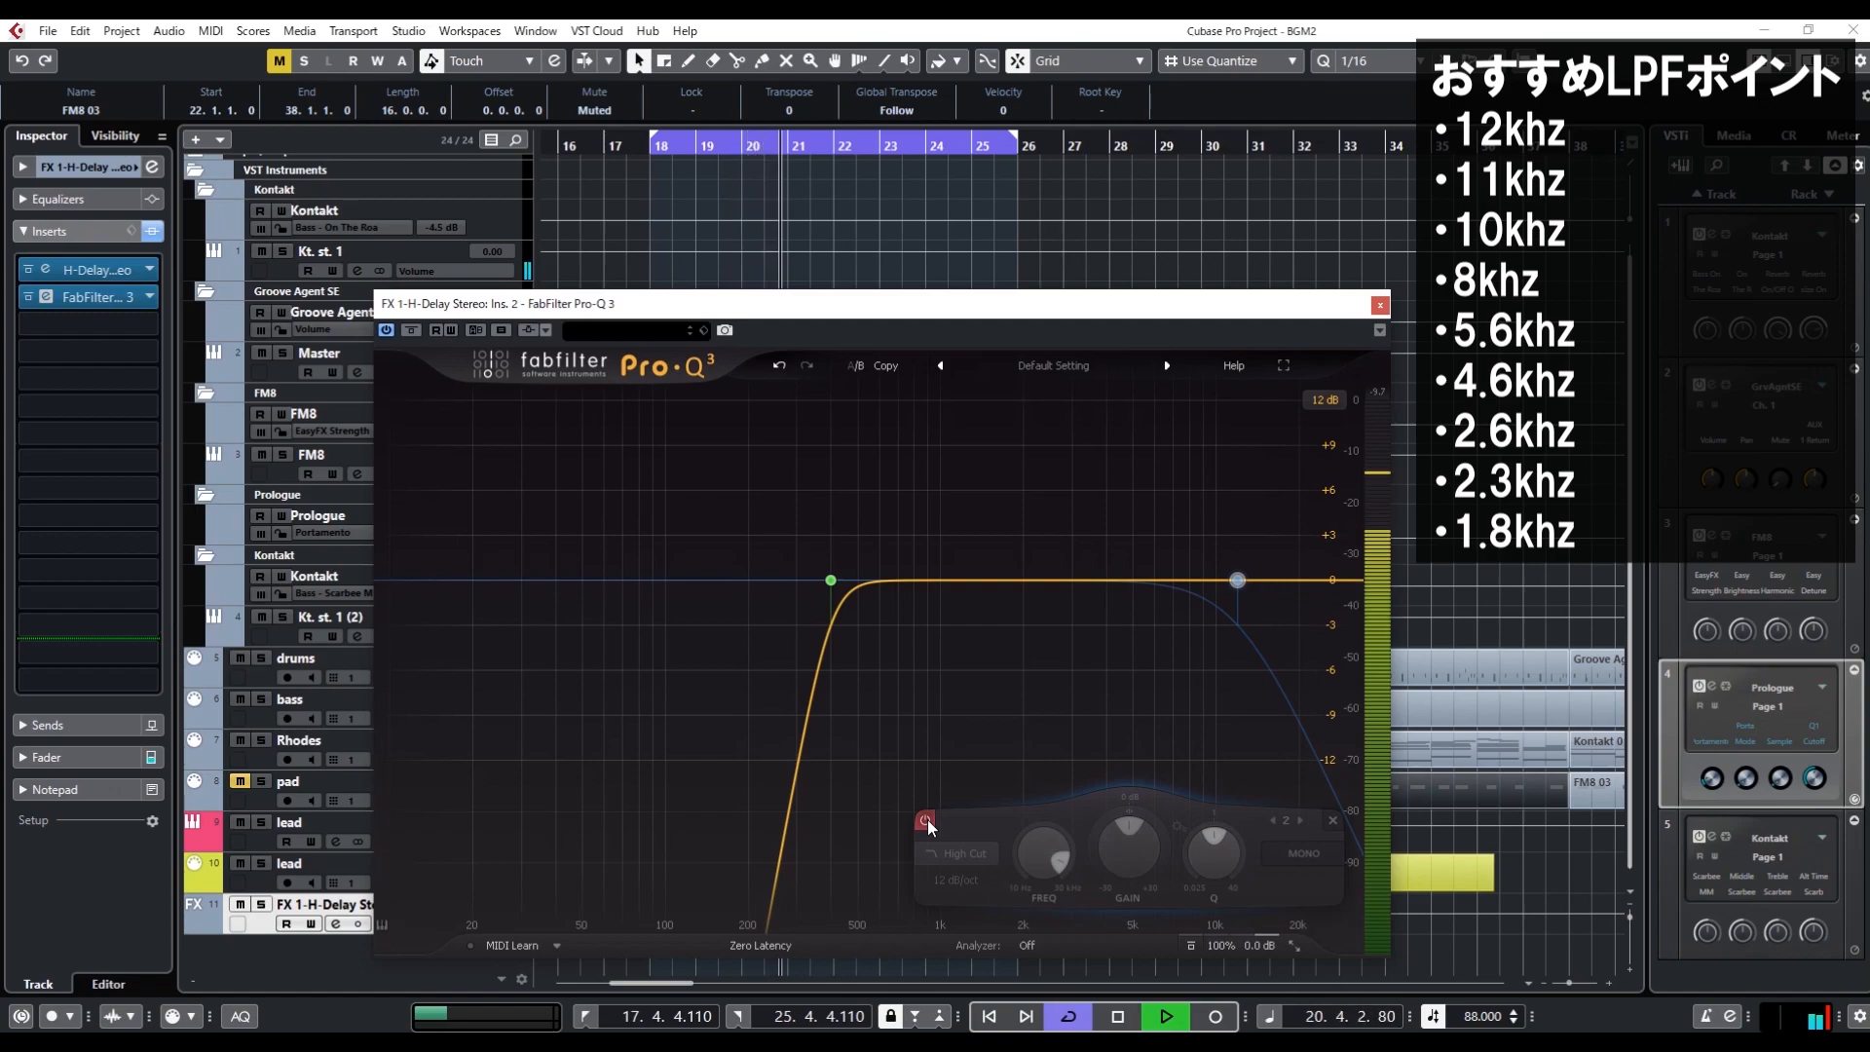
{"action": "key", "text": "space"}
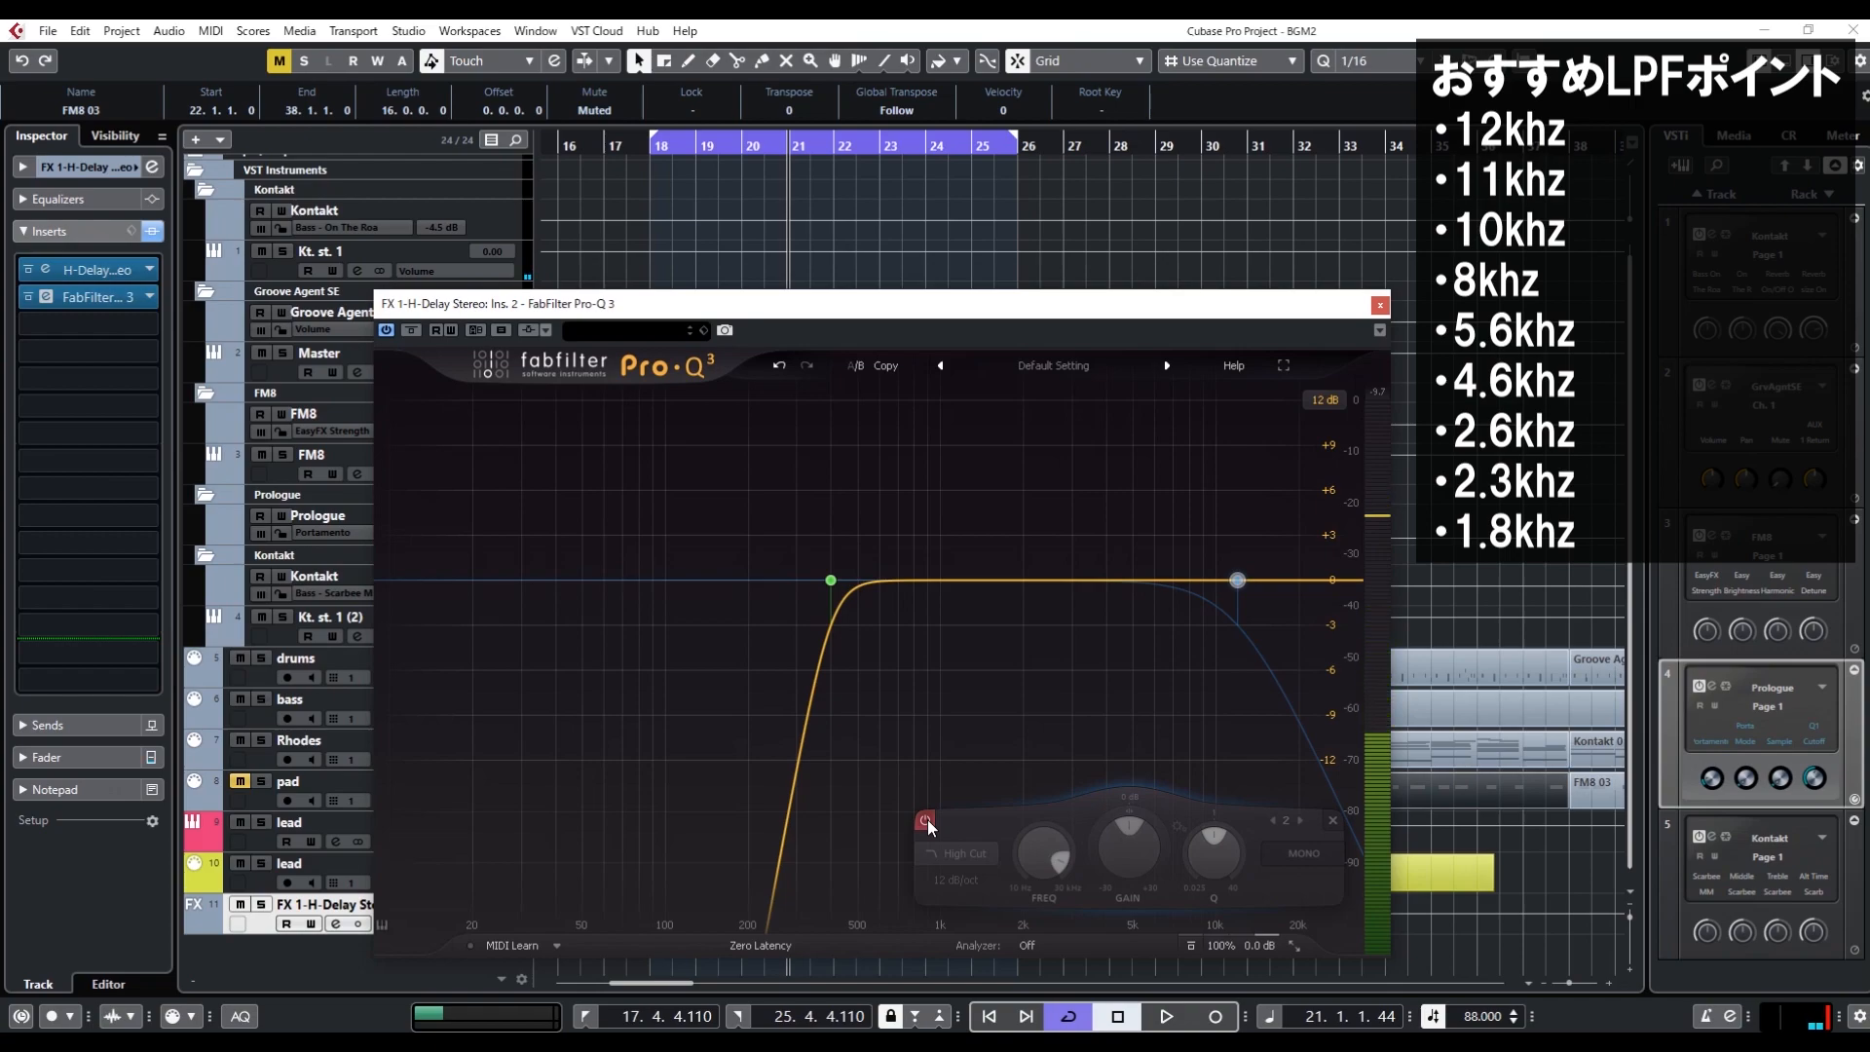
Re-enable the high-cut band, set its frequency to 11000 Hz, and audition the loop
{"action": "left_click", "coordinate": [927, 820]}
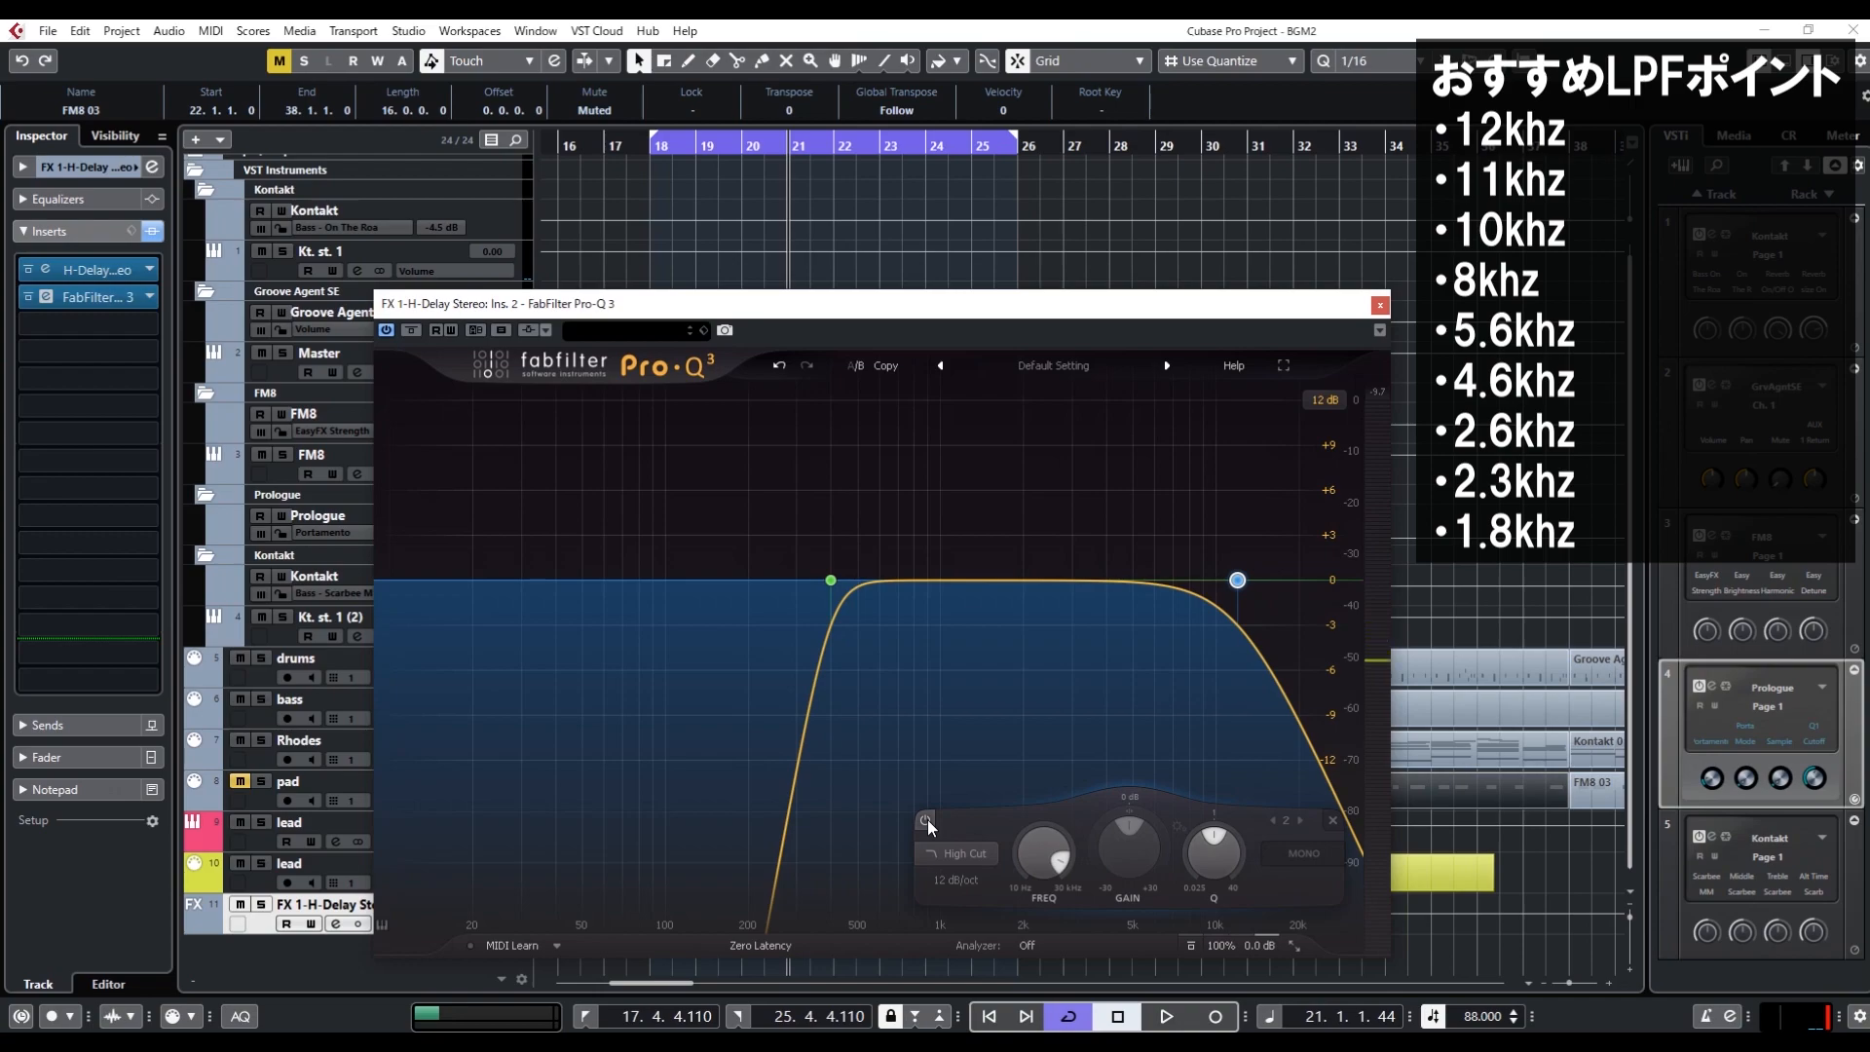
{"action": "left_click", "coordinate": [892, 364]}
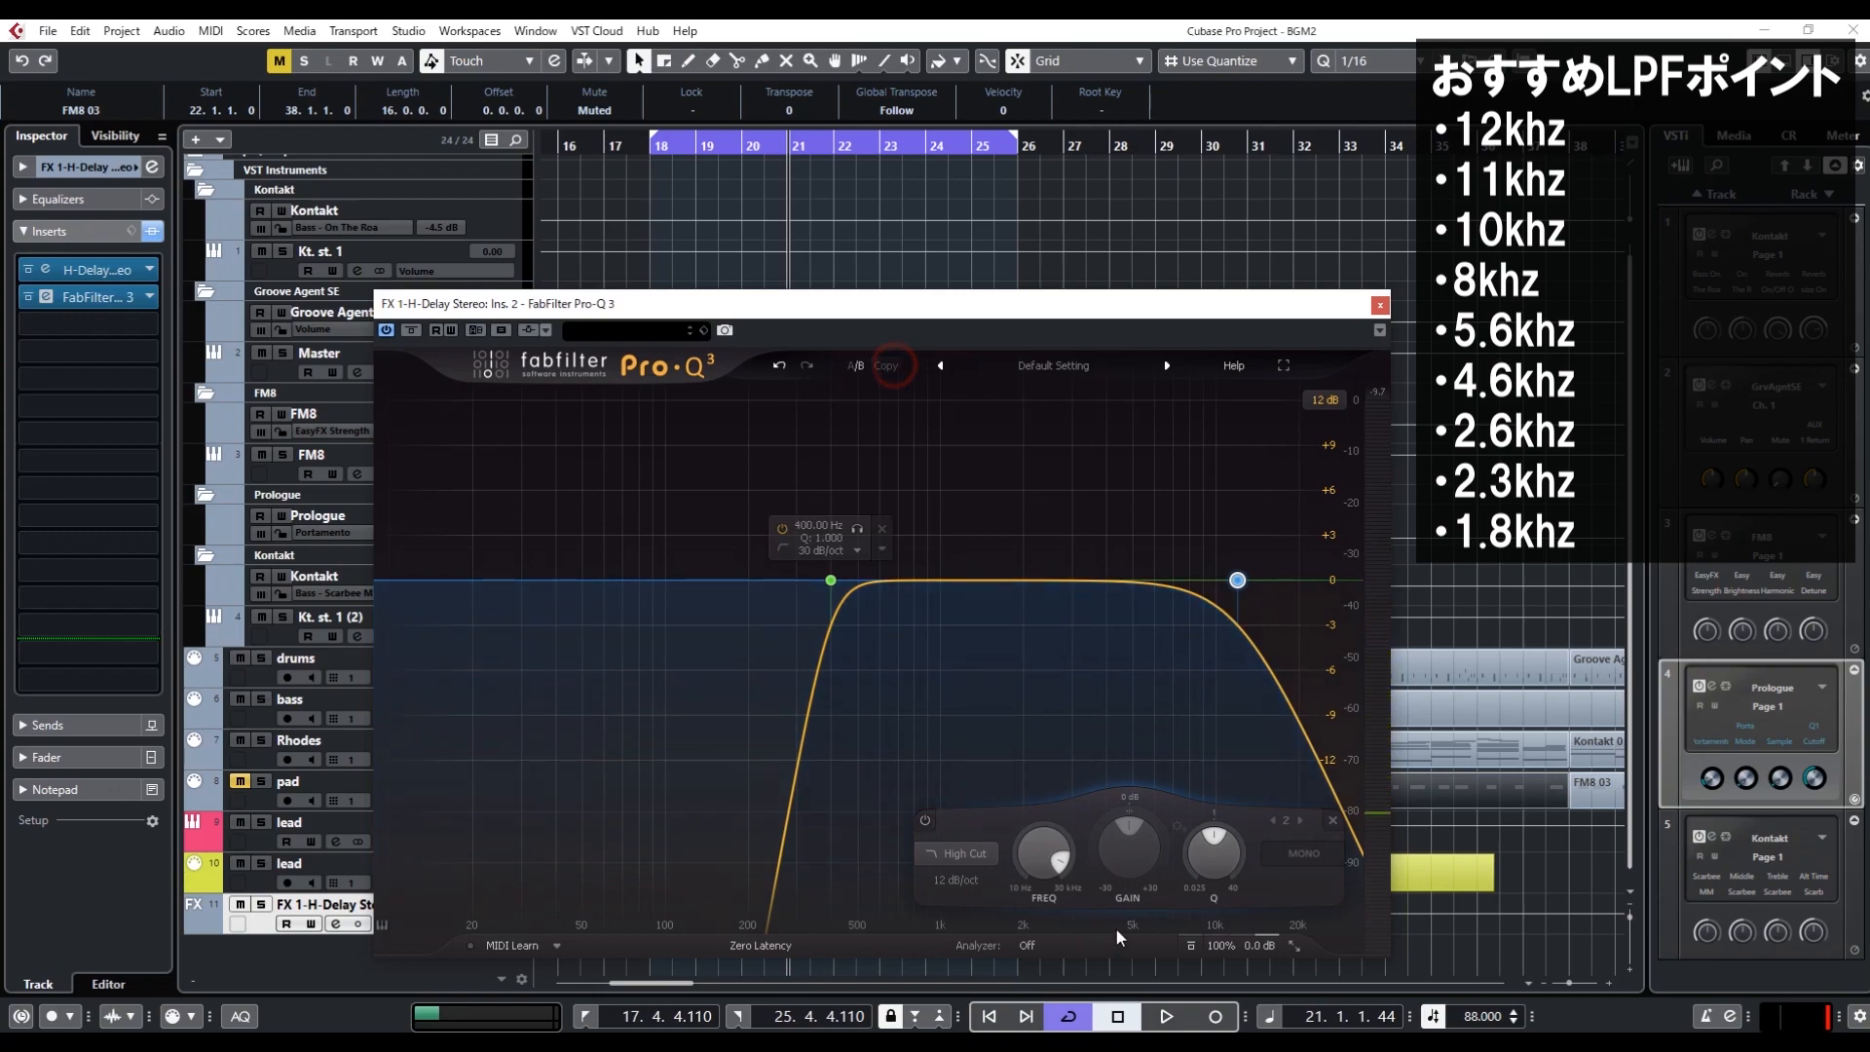
{"action": "double_click", "coordinate": [1057, 852]}
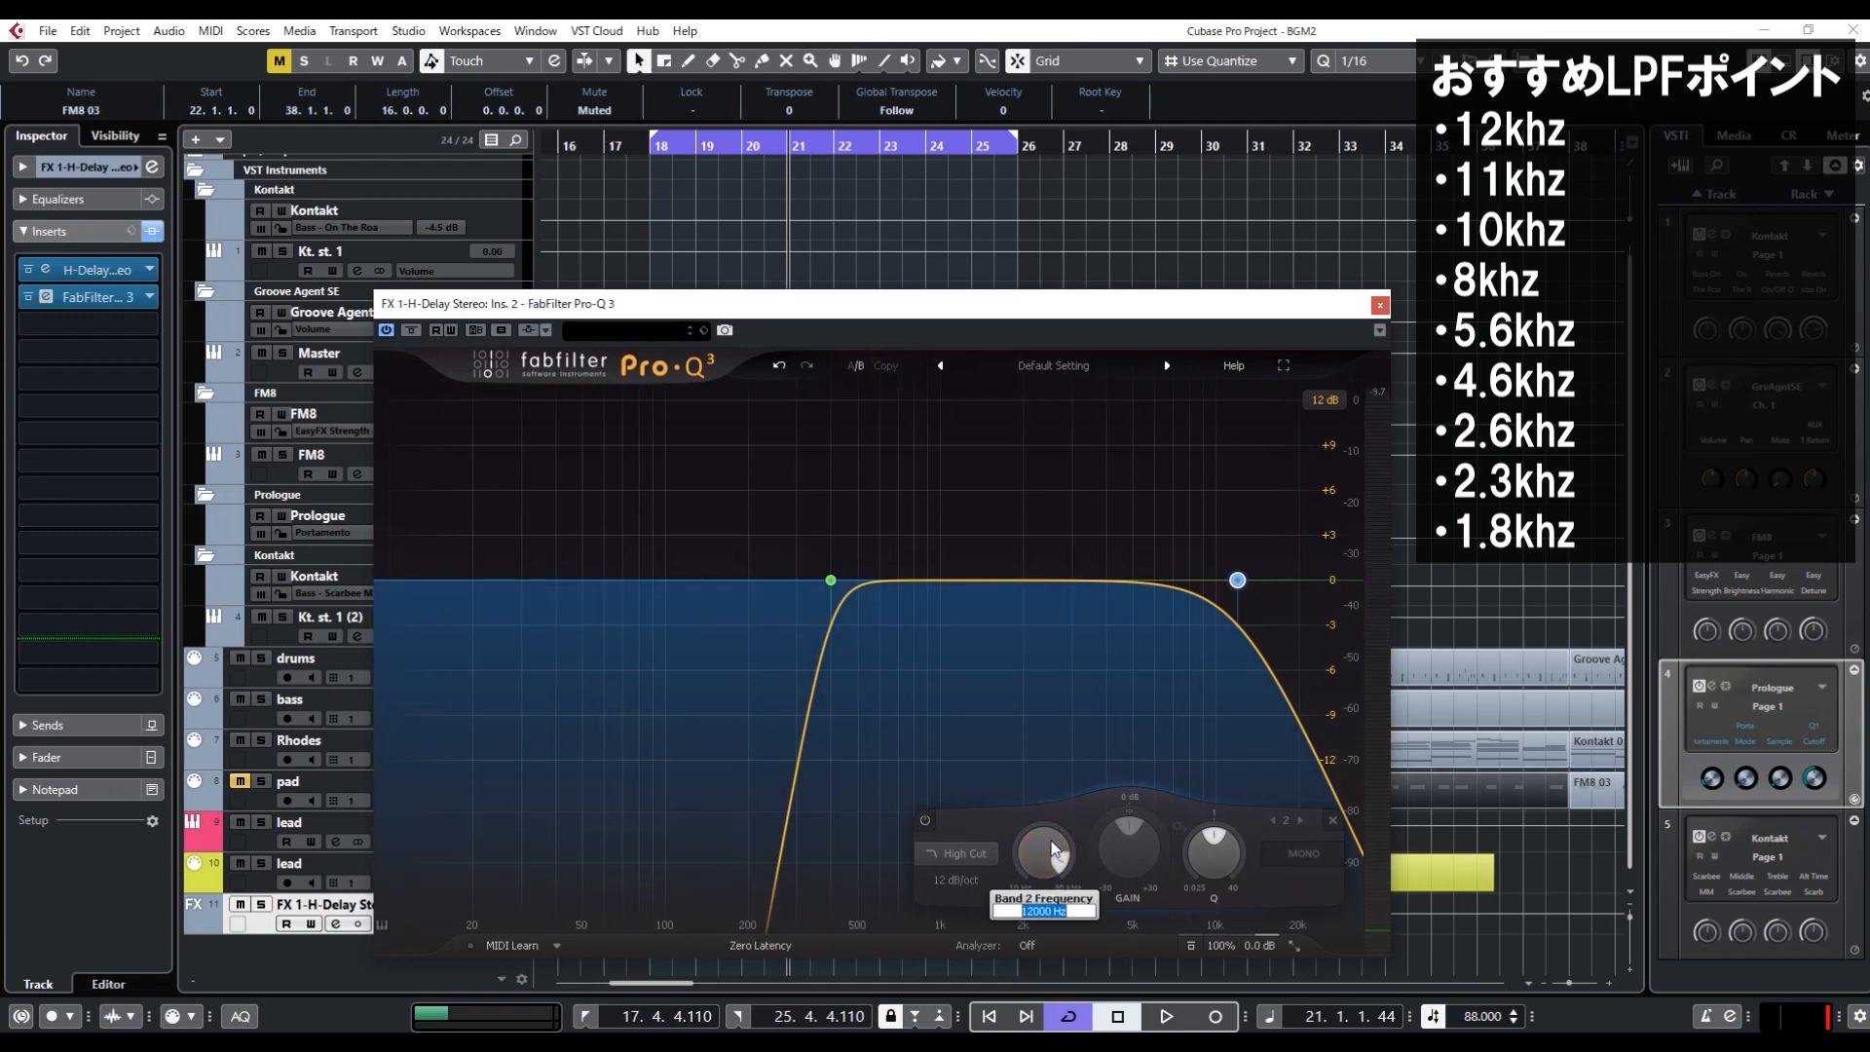
{"action": "type", "text": "11000"}
{"action": "key", "text": "Return"}
{"action": "key", "text": "space"}
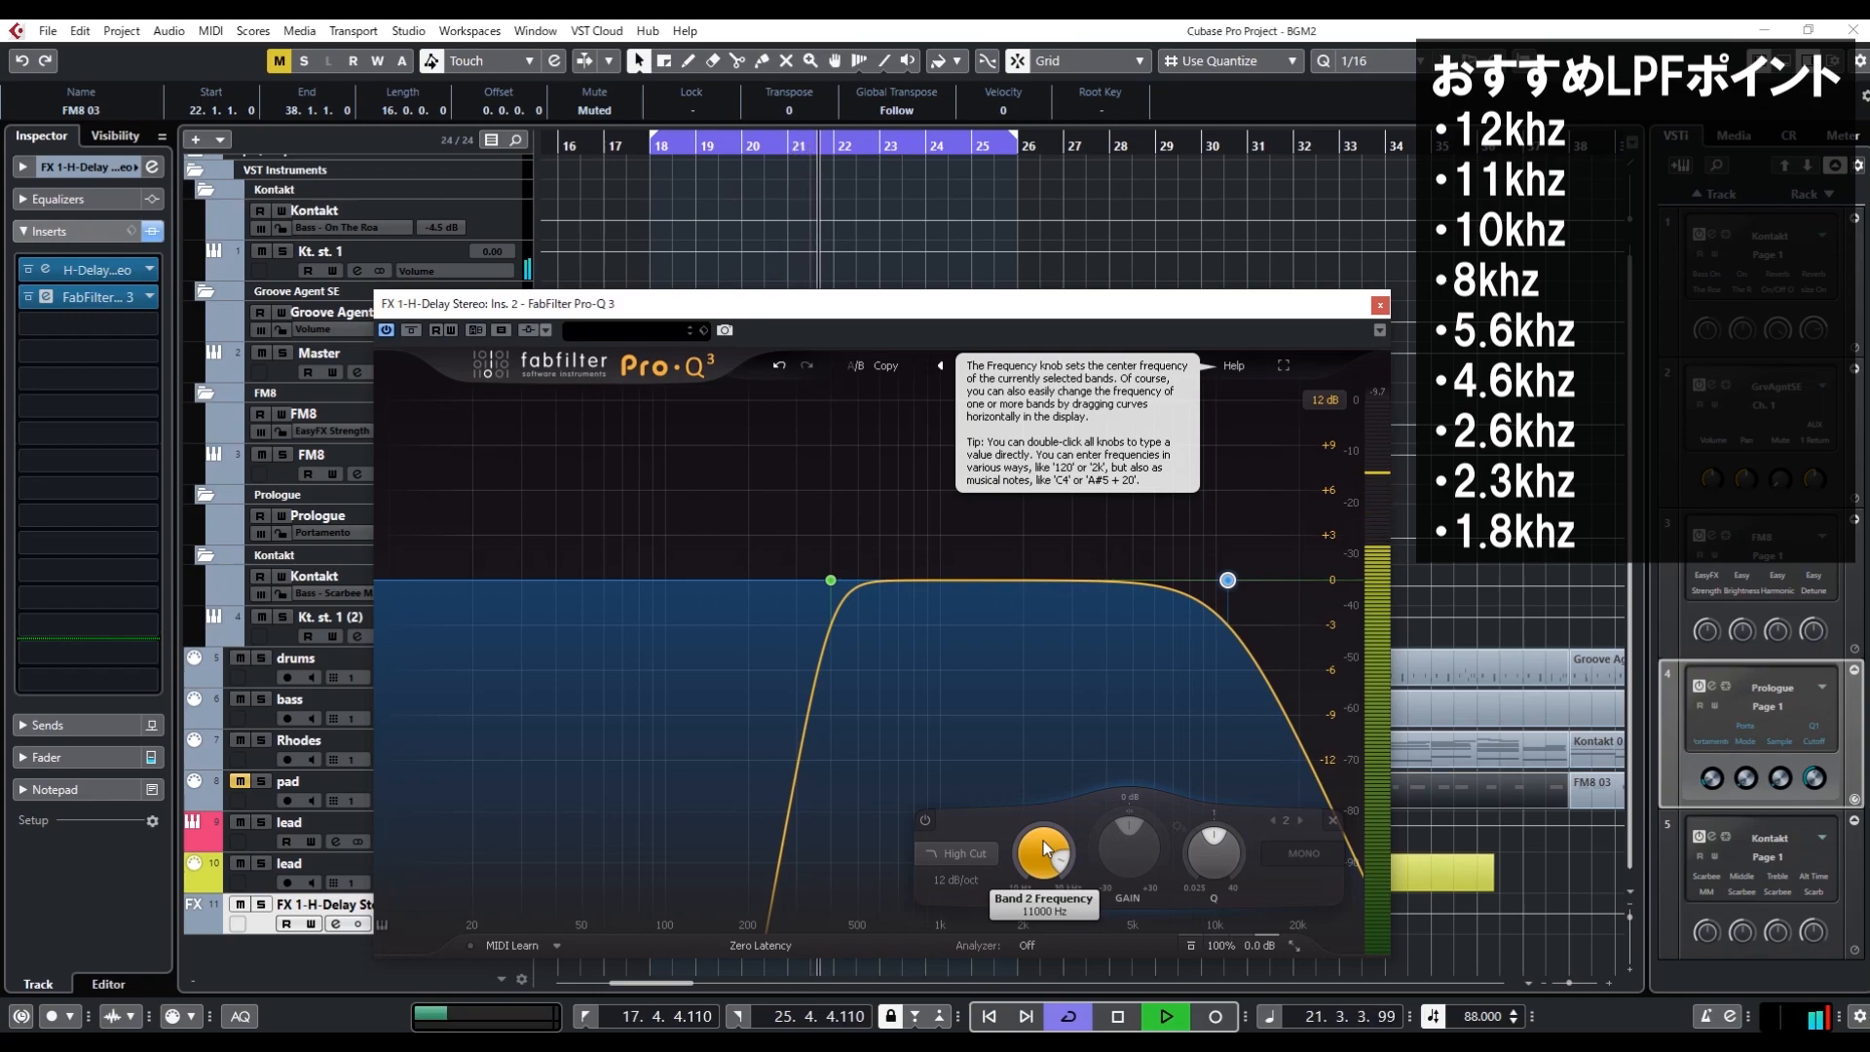
{"action": "key", "text": "space"}
Set the high-cut band's frequency to 10000 Hz and audition the loop
{"action": "double_click", "coordinate": [1044, 848]}
{"action": "type", "text": "10000"}
{"action": "key", "text": "Return"}
{"action": "key", "text": "space"}
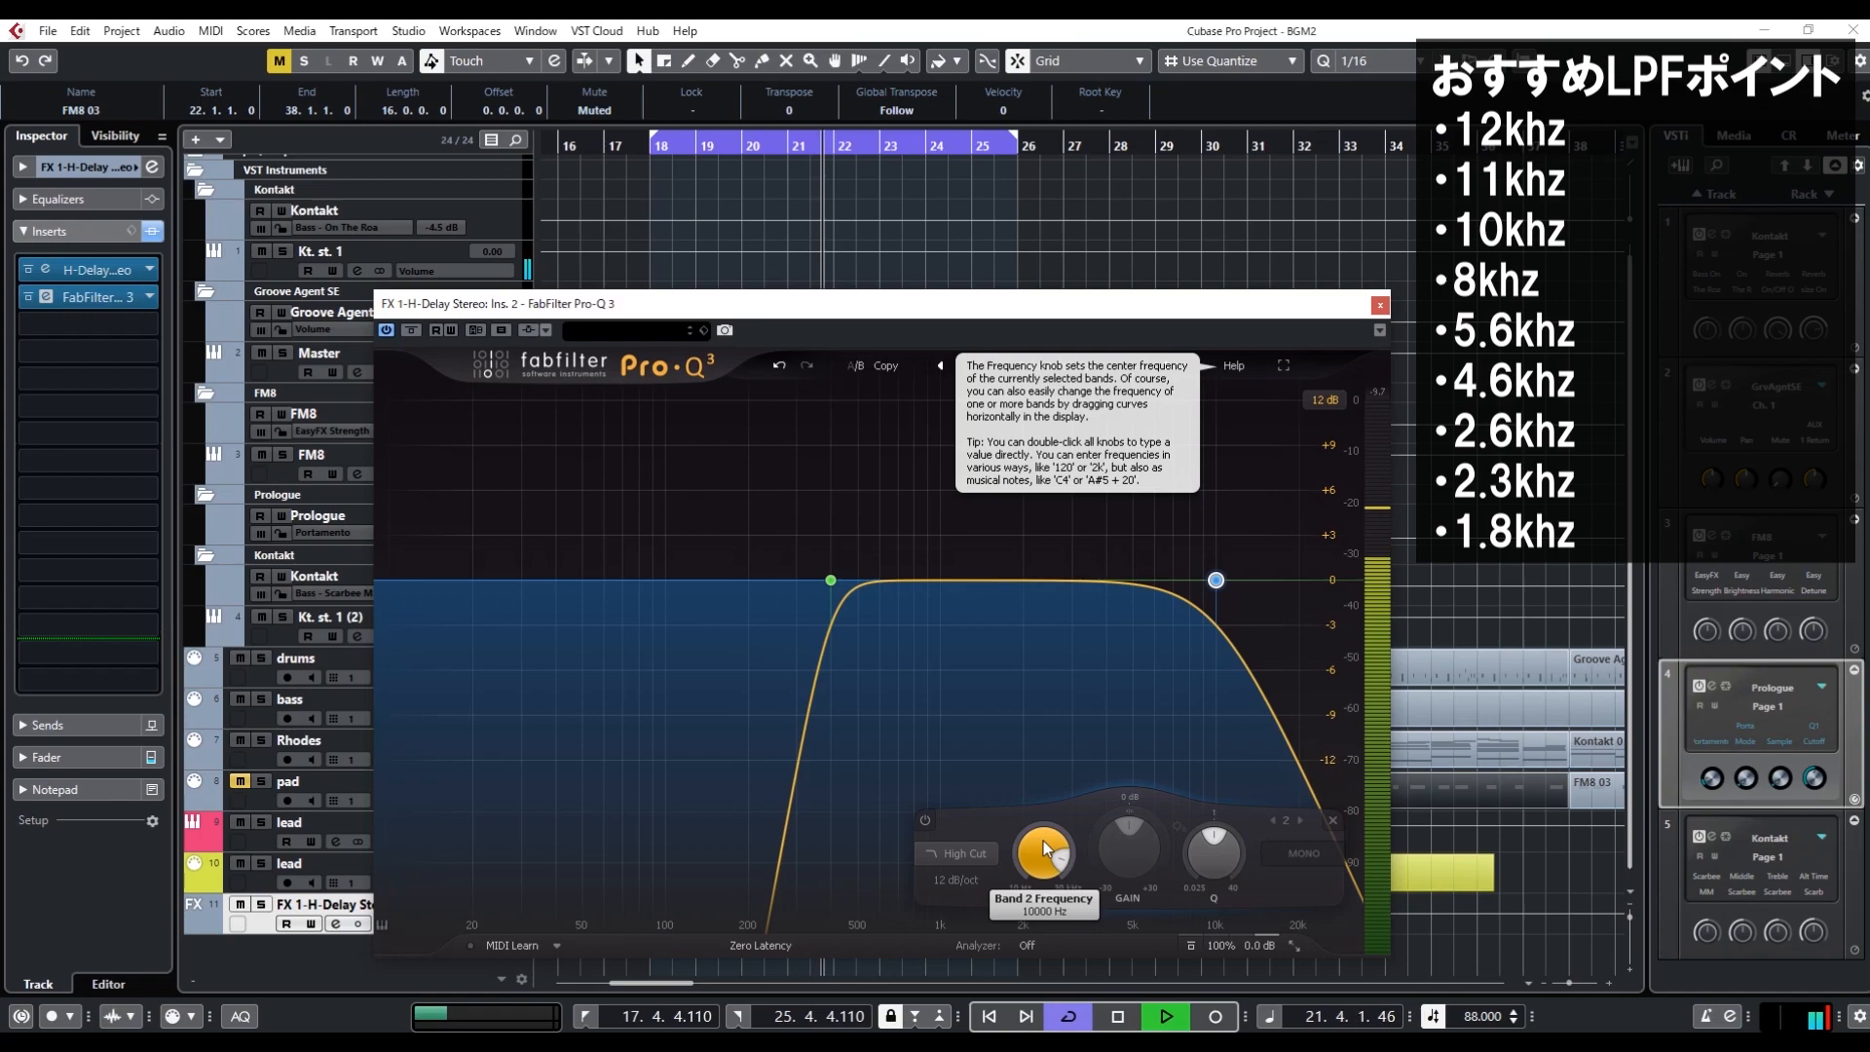
{"action": "key", "text": "space"}
Set the high-cut band's frequency to 8000 Hz and audition the loop
{"action": "double_click", "coordinate": [1044, 848]}
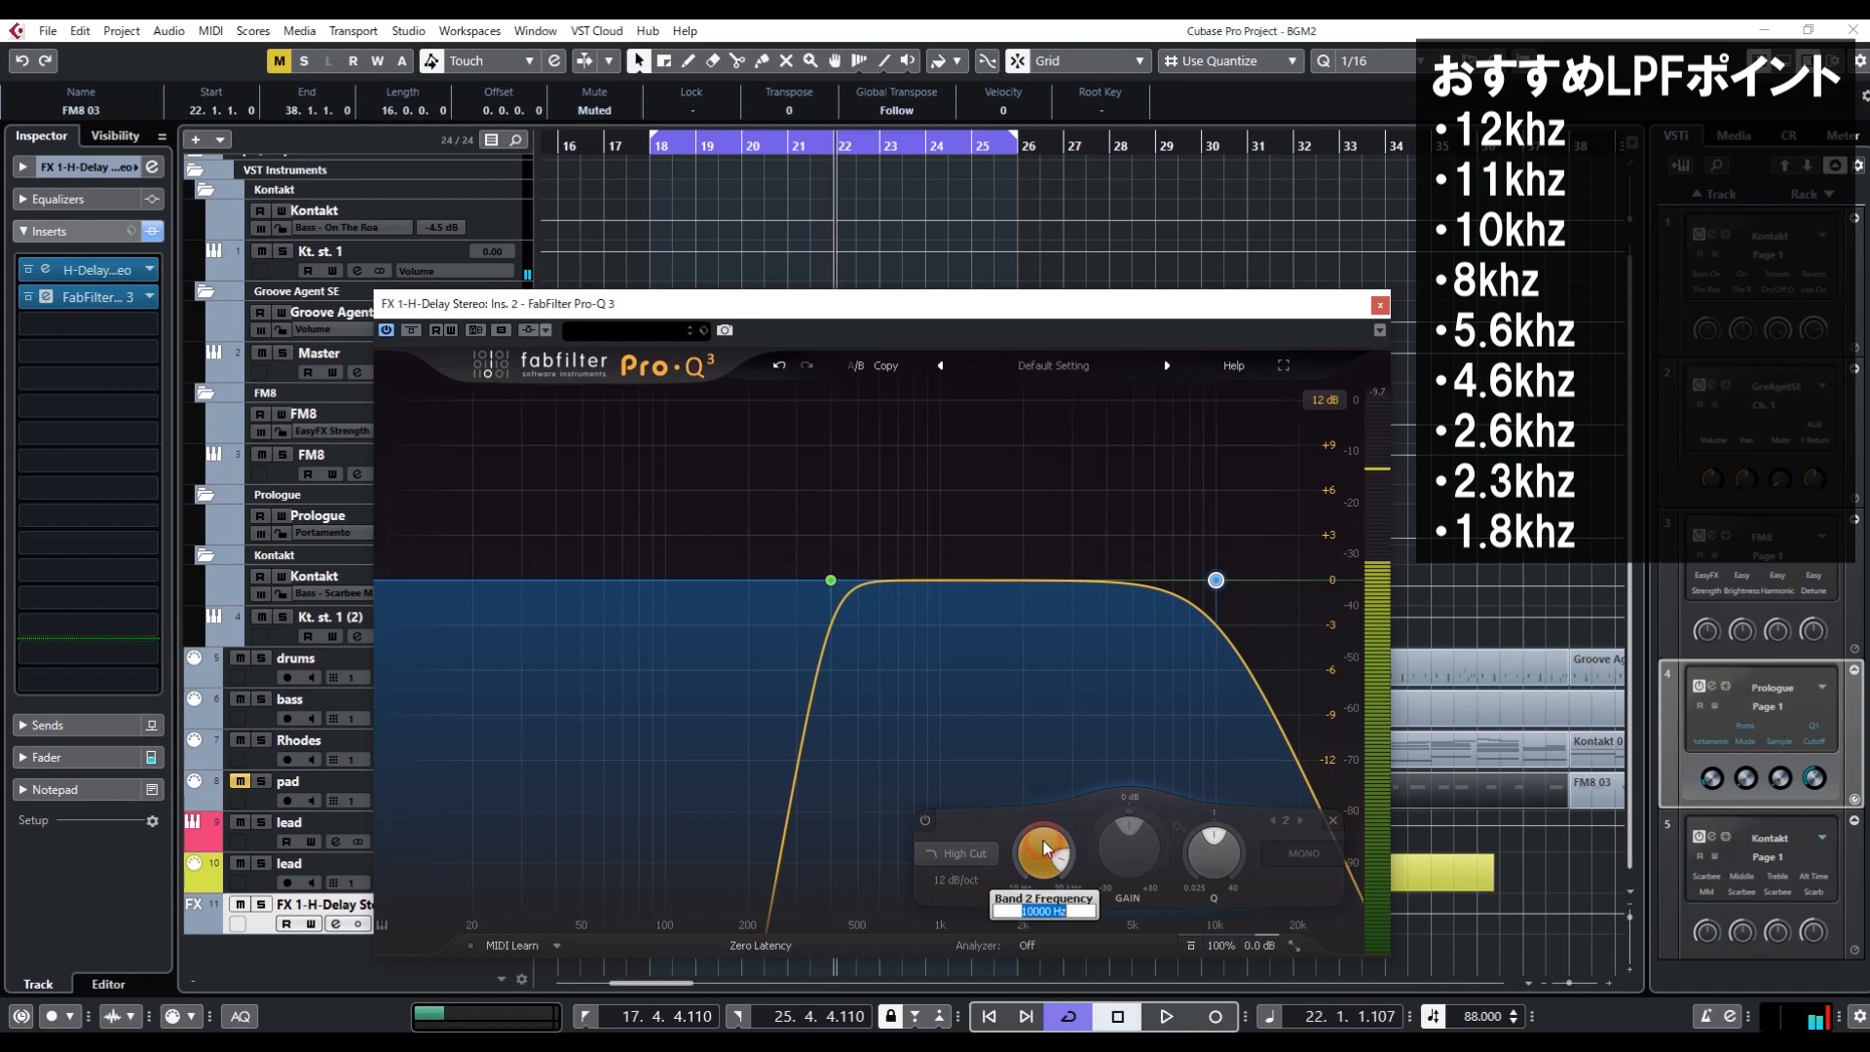
{"action": "type", "text": "8"}
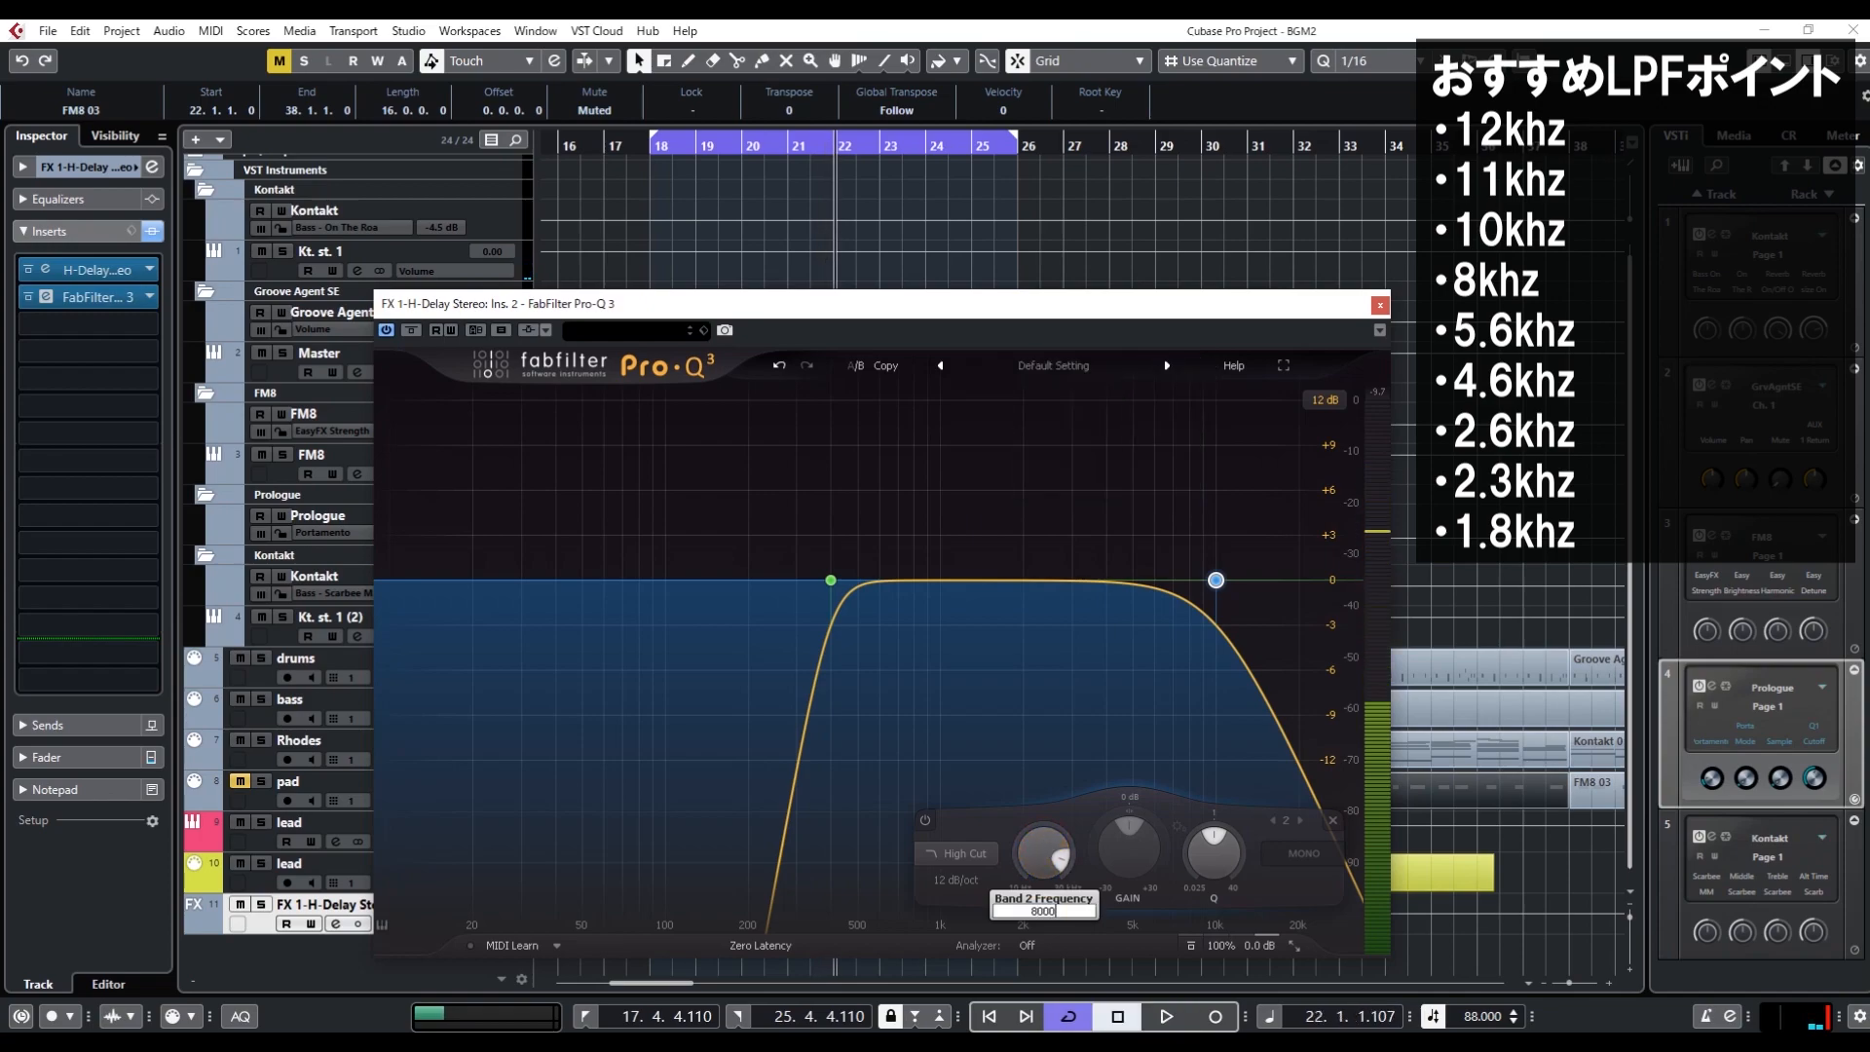
{"action": "type", "text": "000"}
{"action": "key", "text": "Return"}
{"action": "key", "text": "space"}
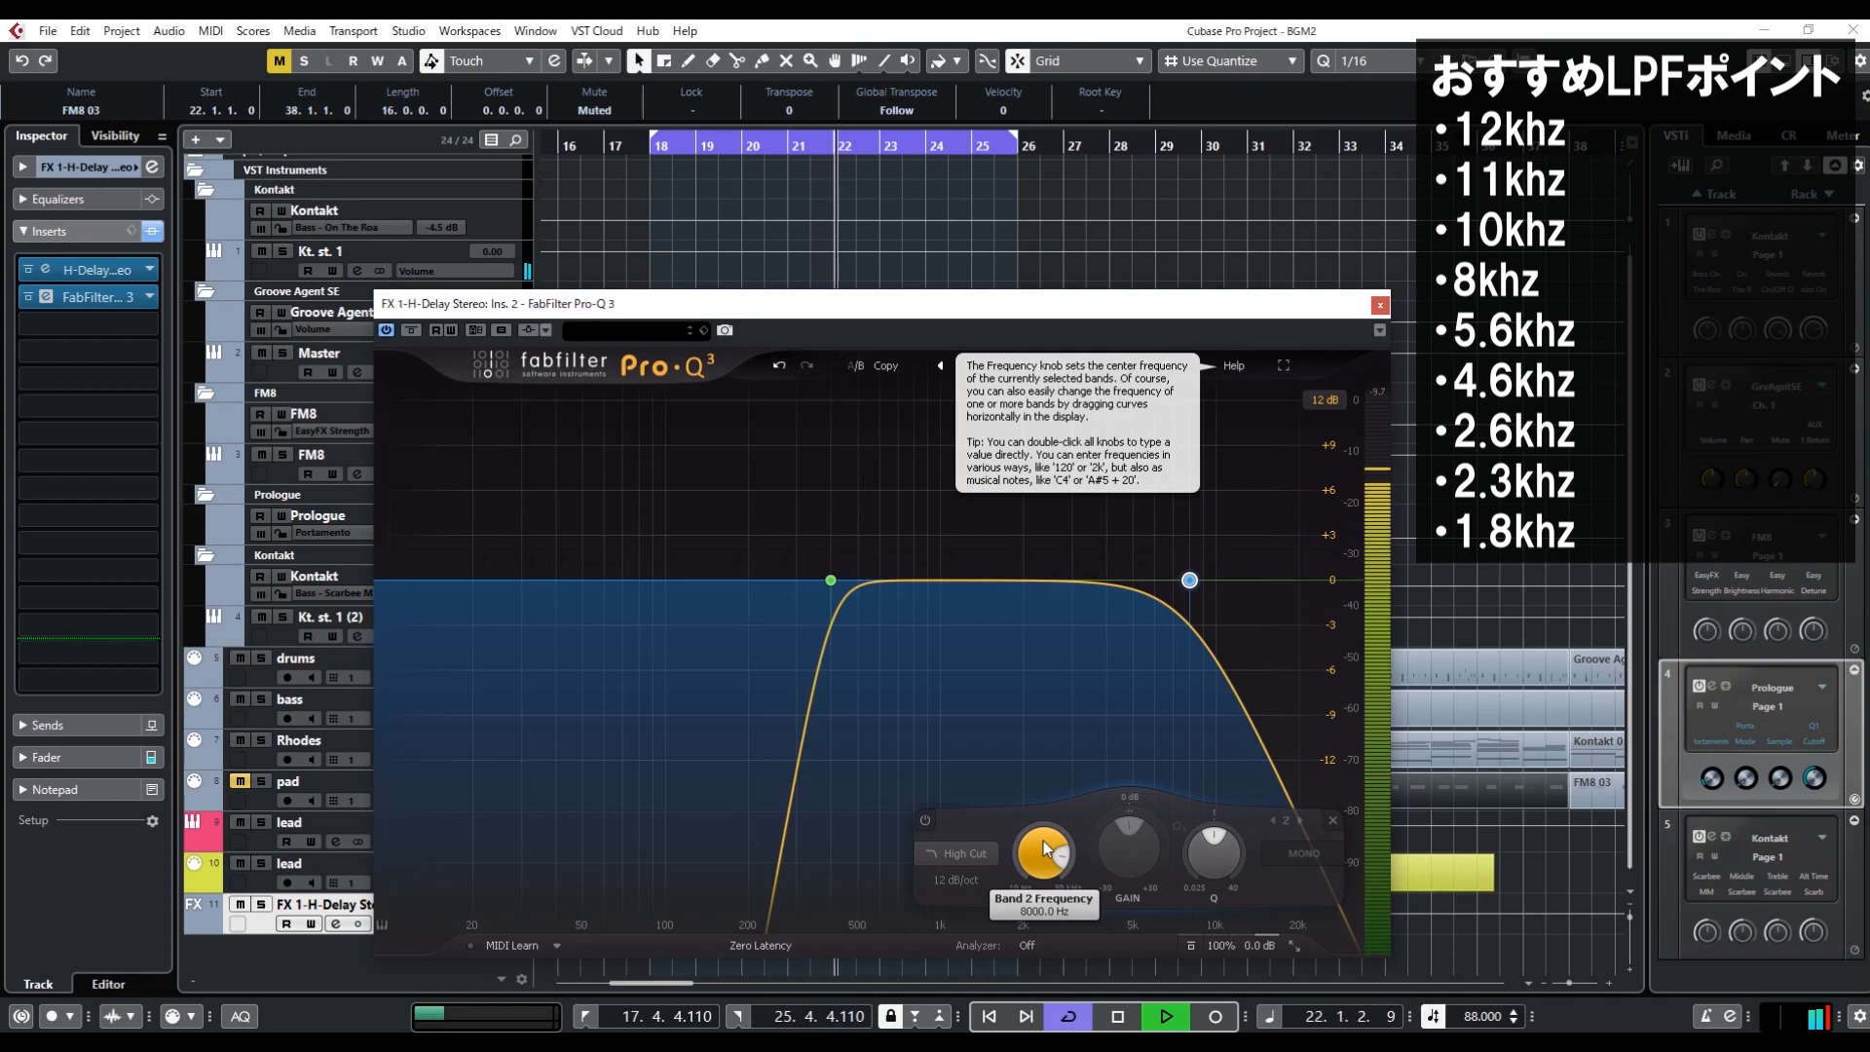
{"action": "key", "text": "space"}
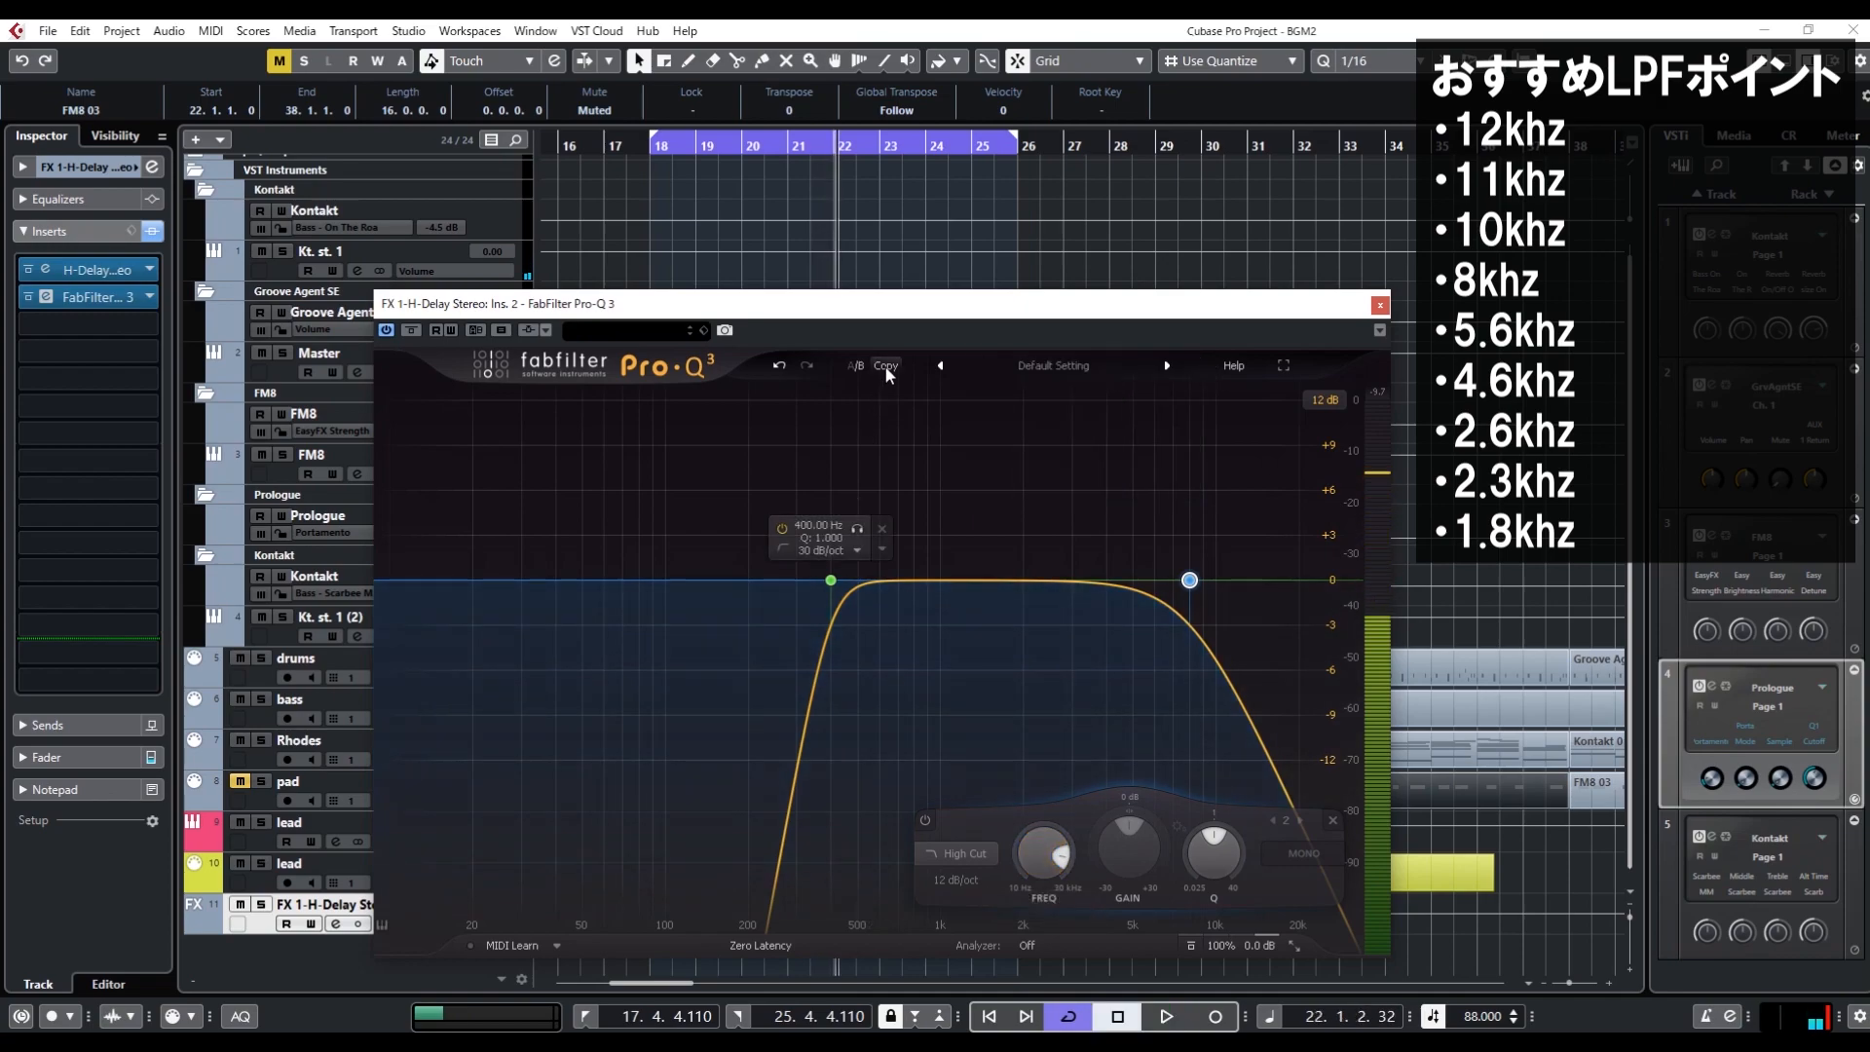
Set the high-cut band's frequency to 5600 Hz and audition the loop
{"action": "double_click", "coordinate": [1046, 862]}
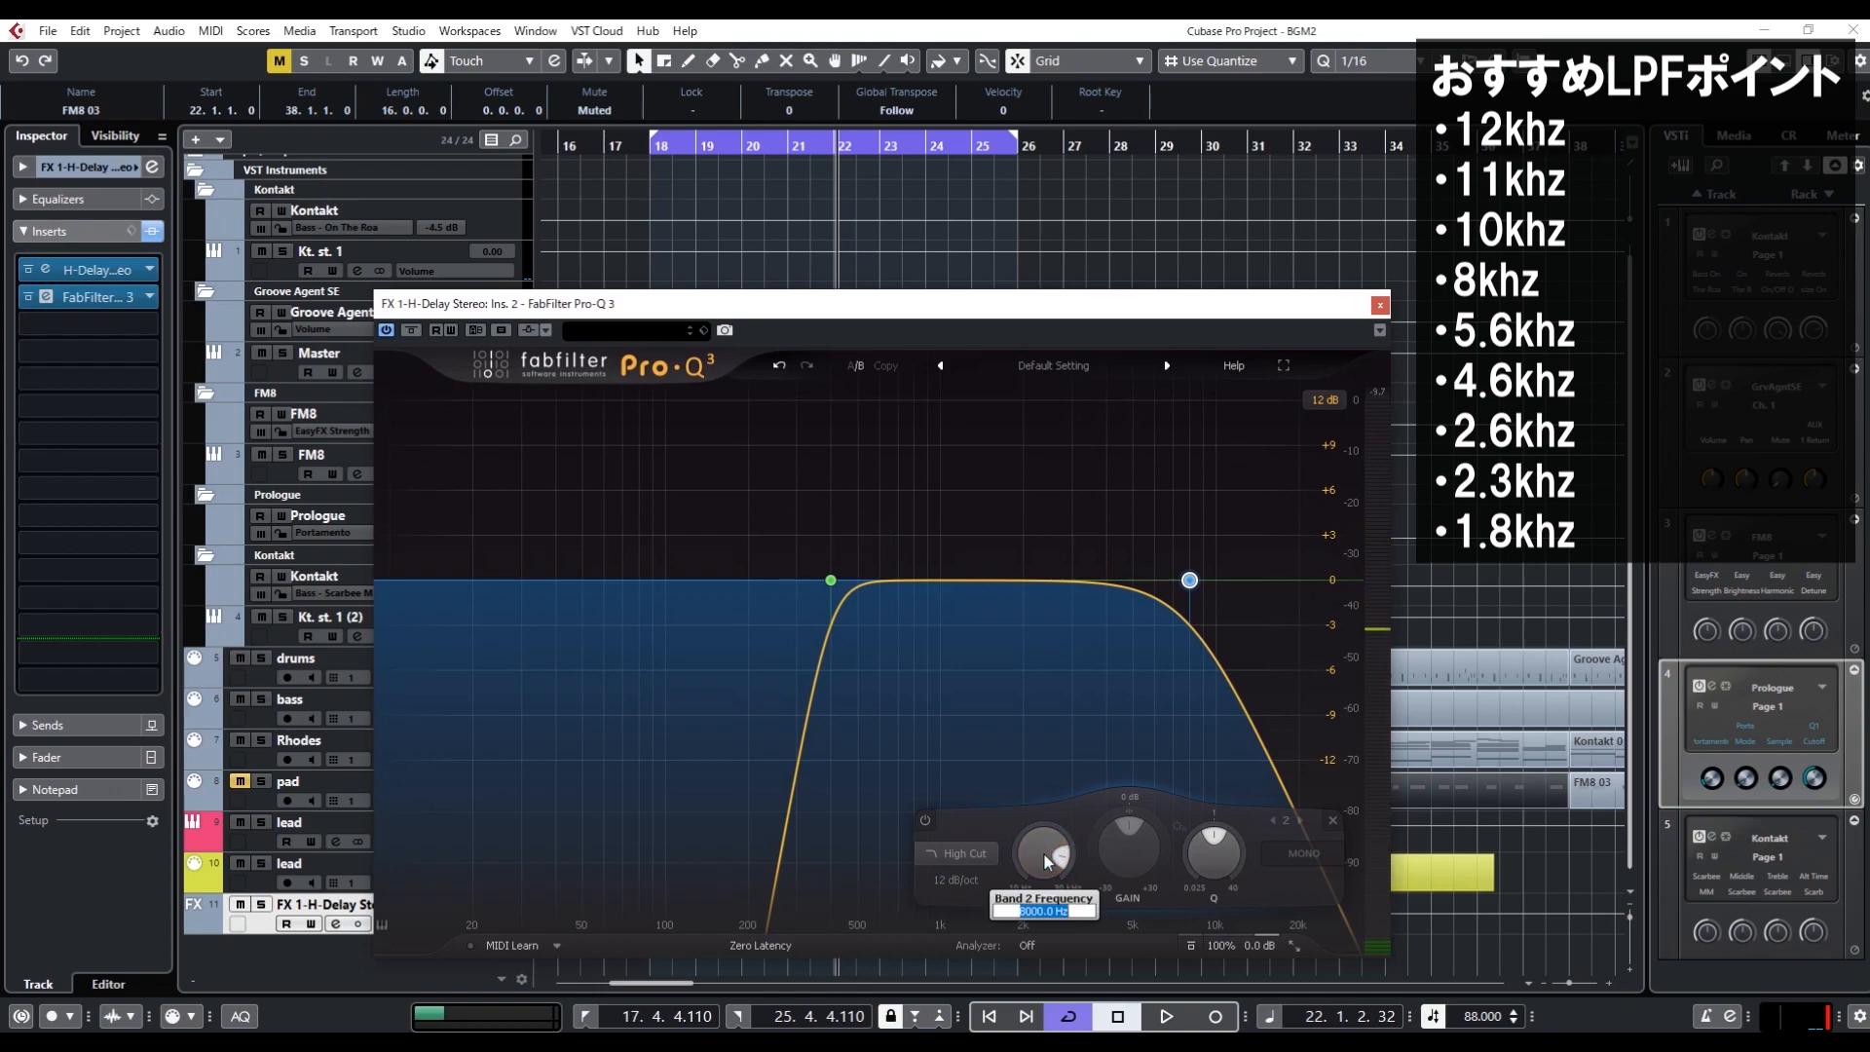
{"action": "type", "text": "5600"}
{"action": "key", "text": "Return"}
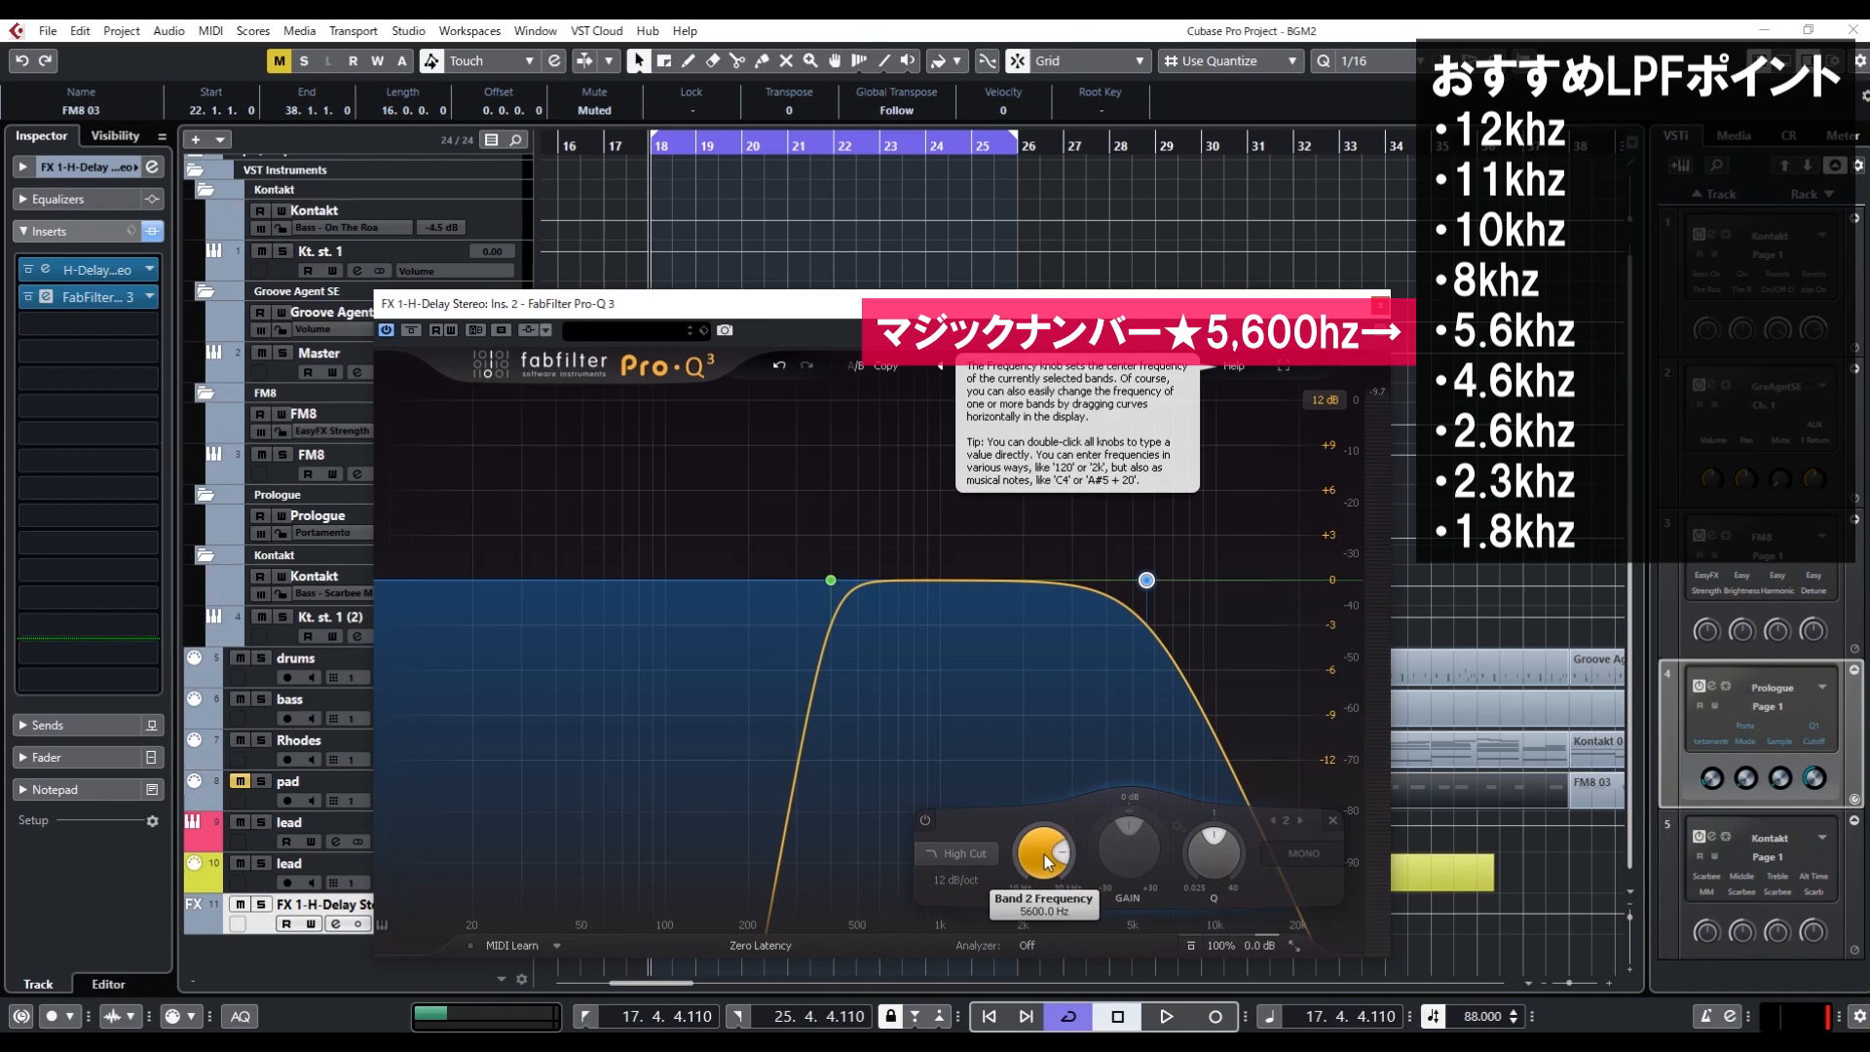
{"action": "key", "text": "space"}
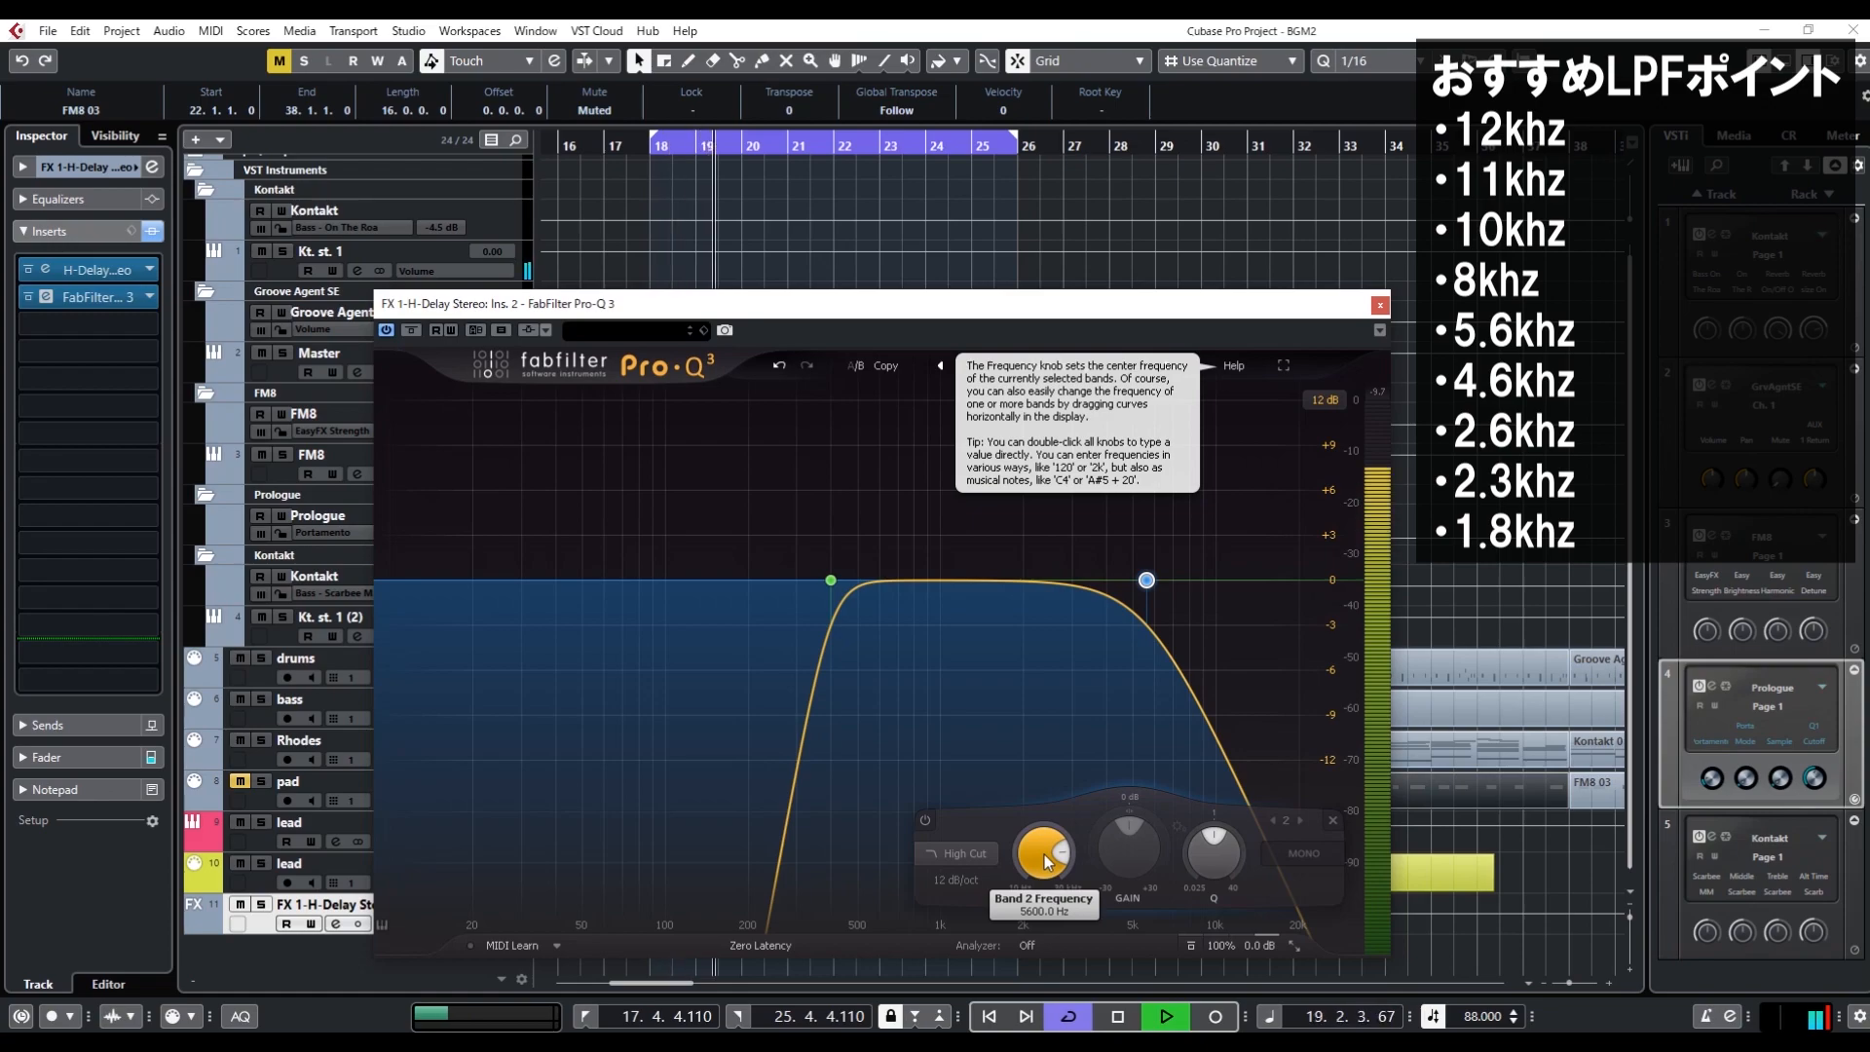
{"action": "key", "text": "space"}
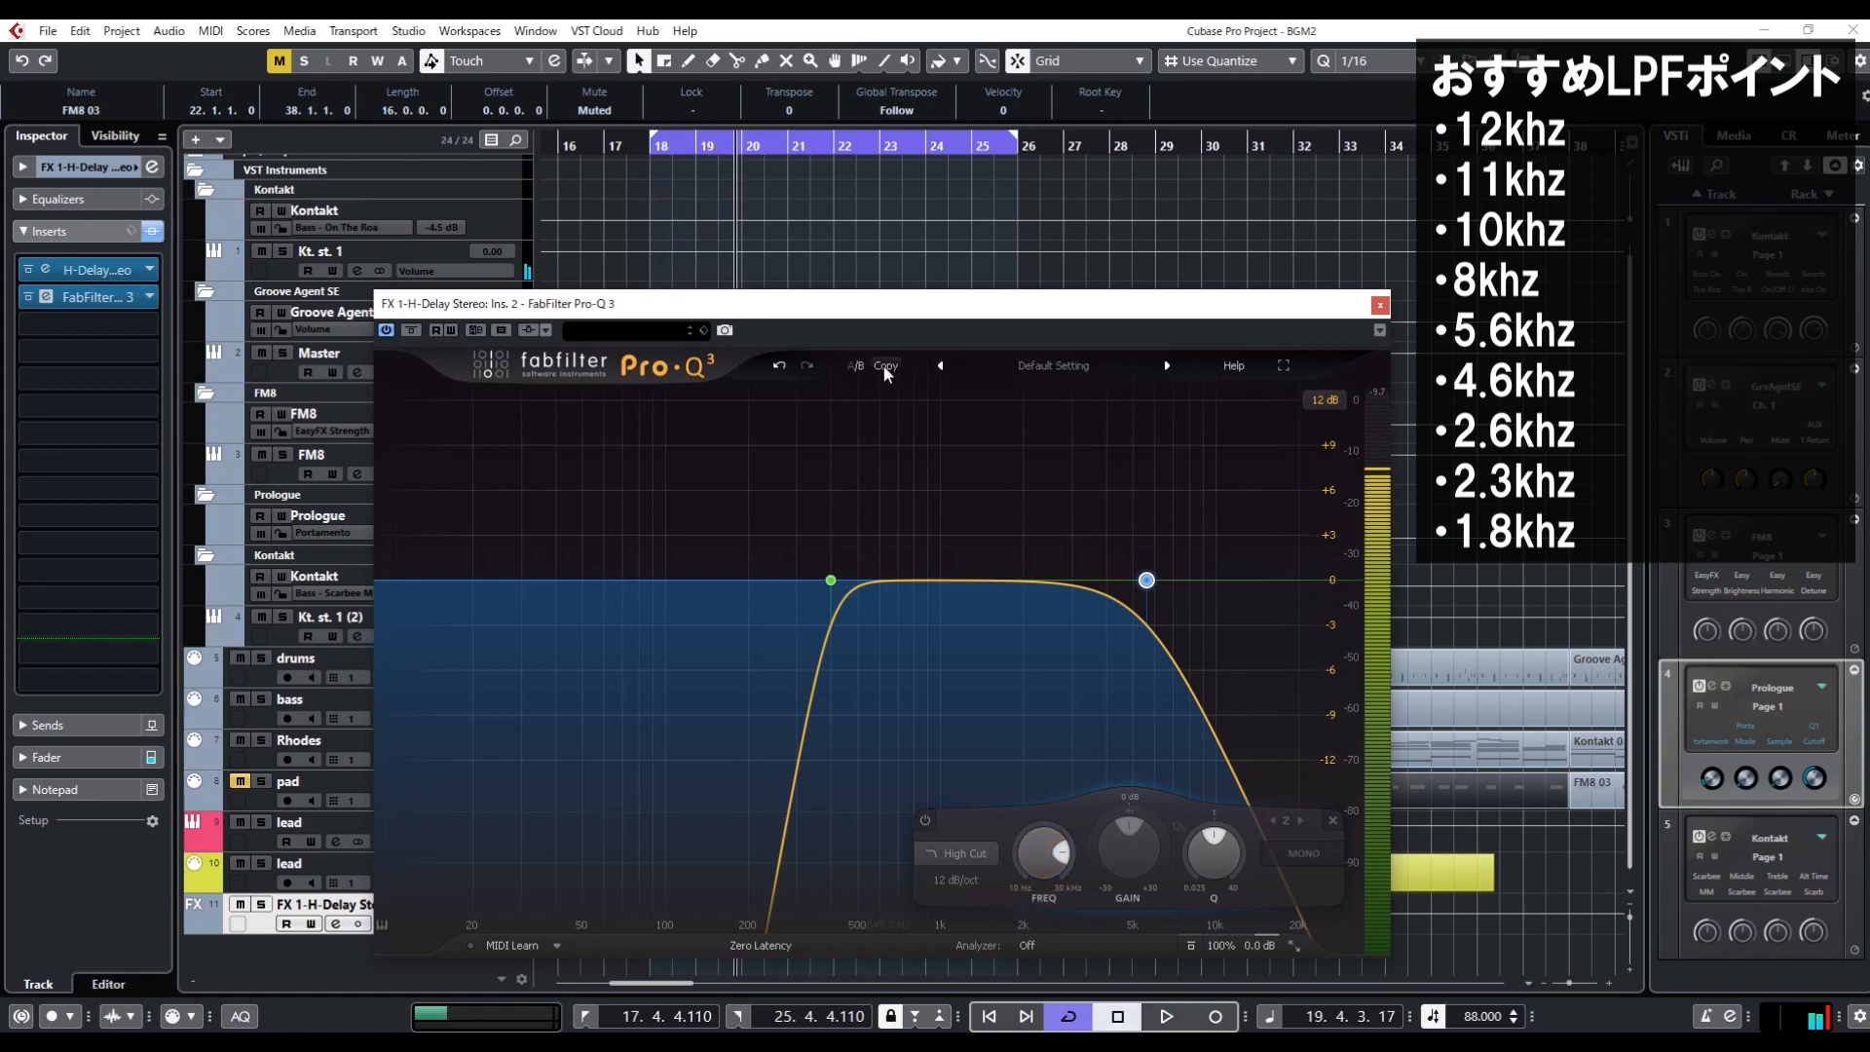
Set the high-cut band's frequency to 4600 Hz and audition the loop
{"action": "double_click", "coordinate": [1054, 855]}
{"action": "type", "text": "46"}
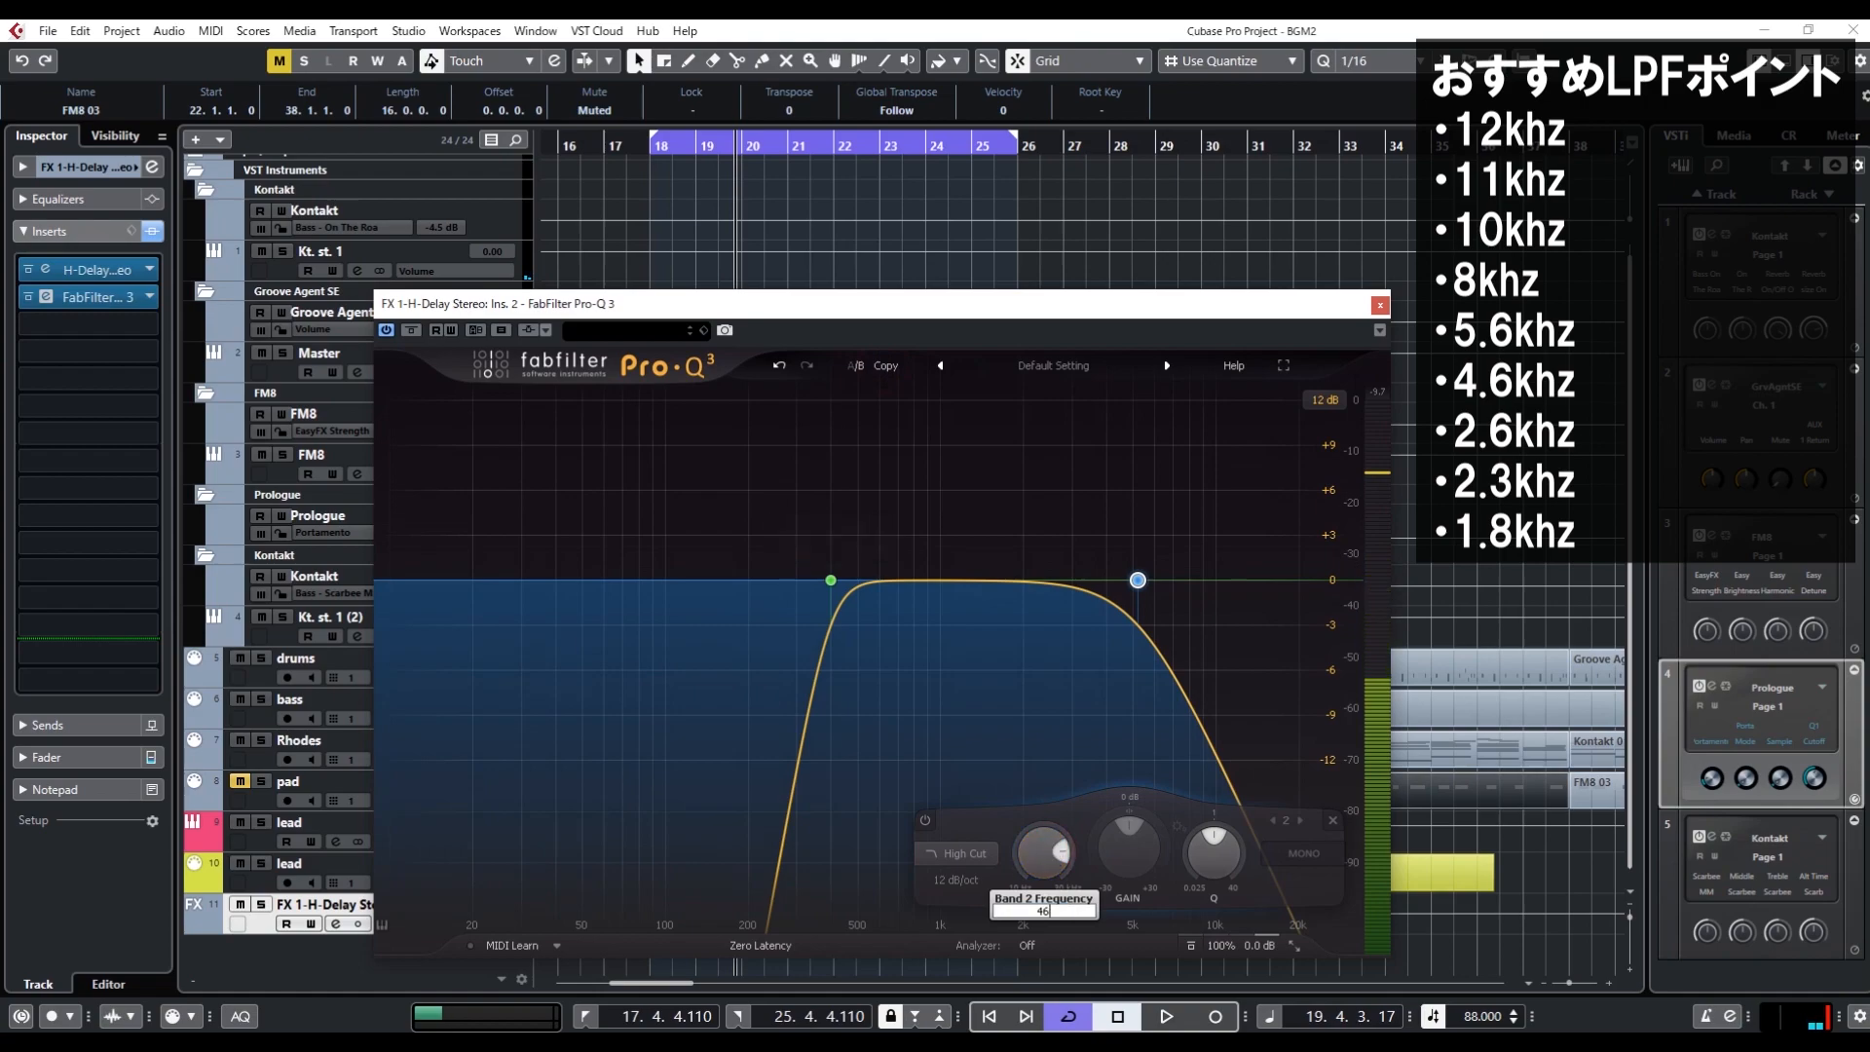
{"action": "type", "text": "00"}
{"action": "key", "text": "Return"}
{"action": "key", "text": "space"}
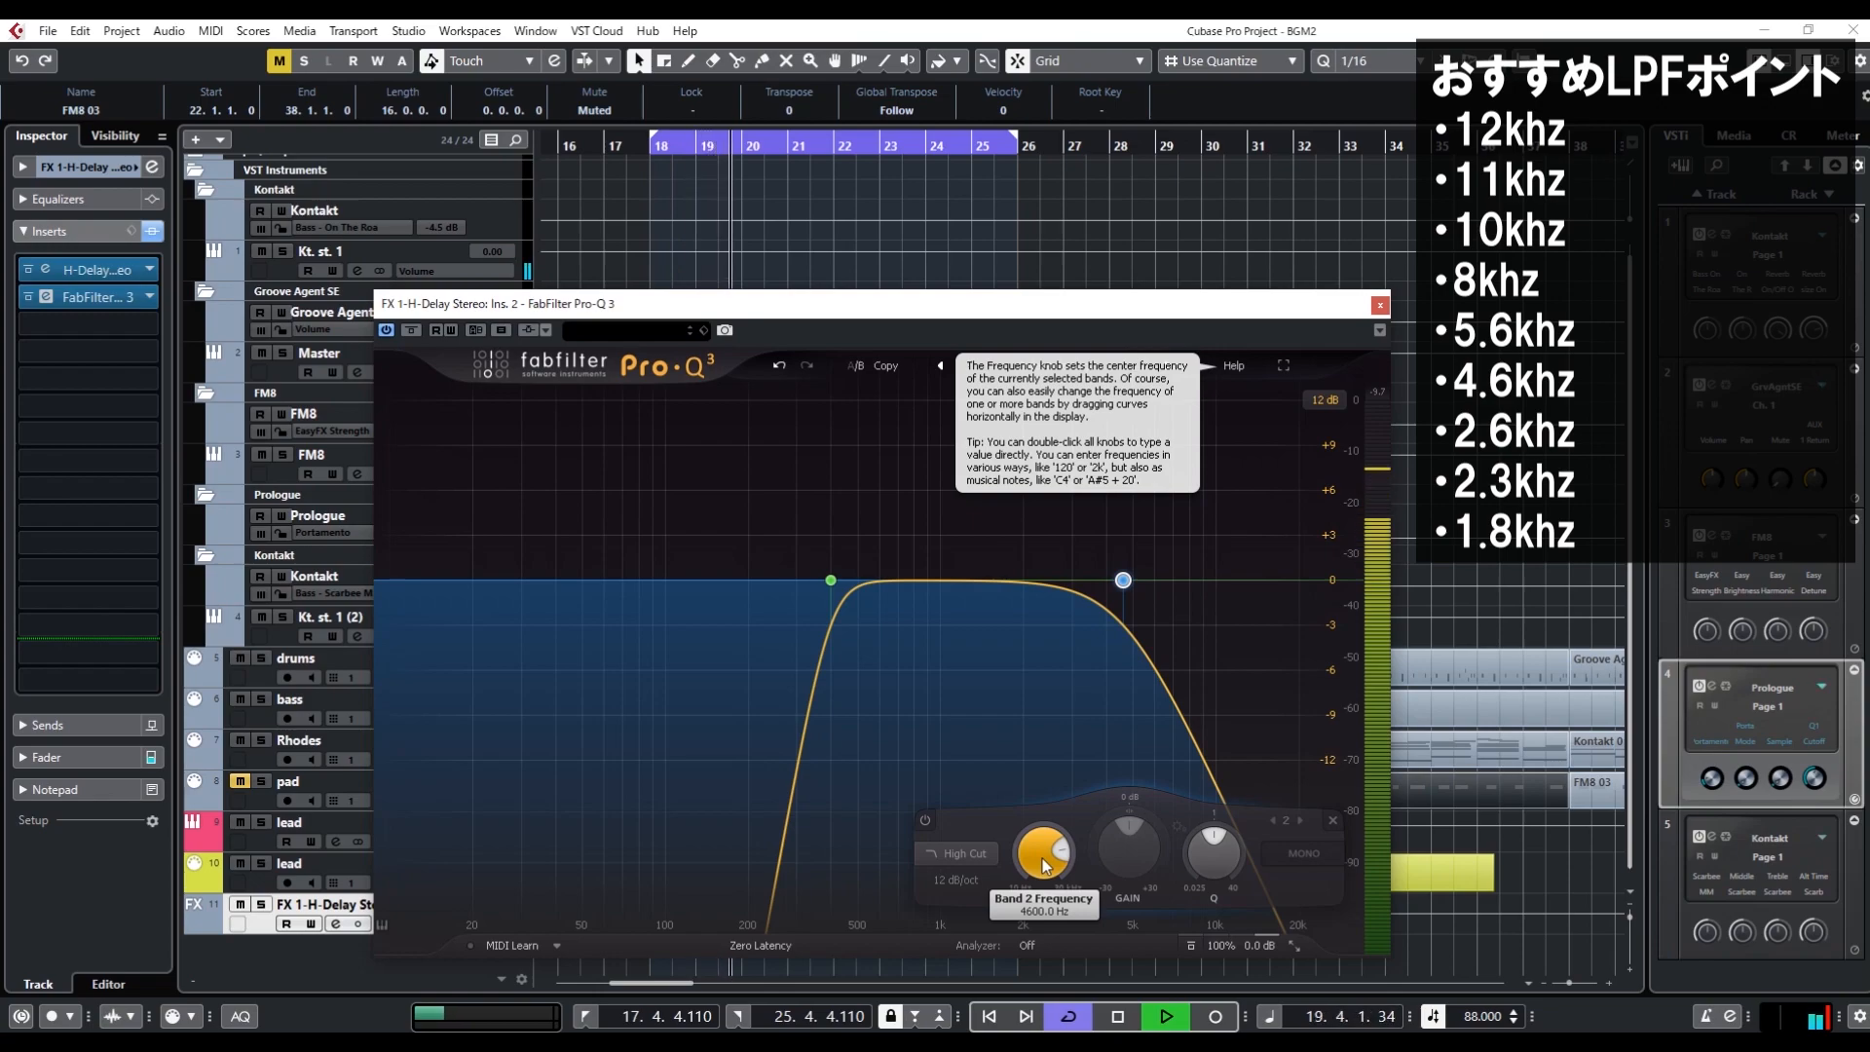
{"action": "key", "text": "space"}
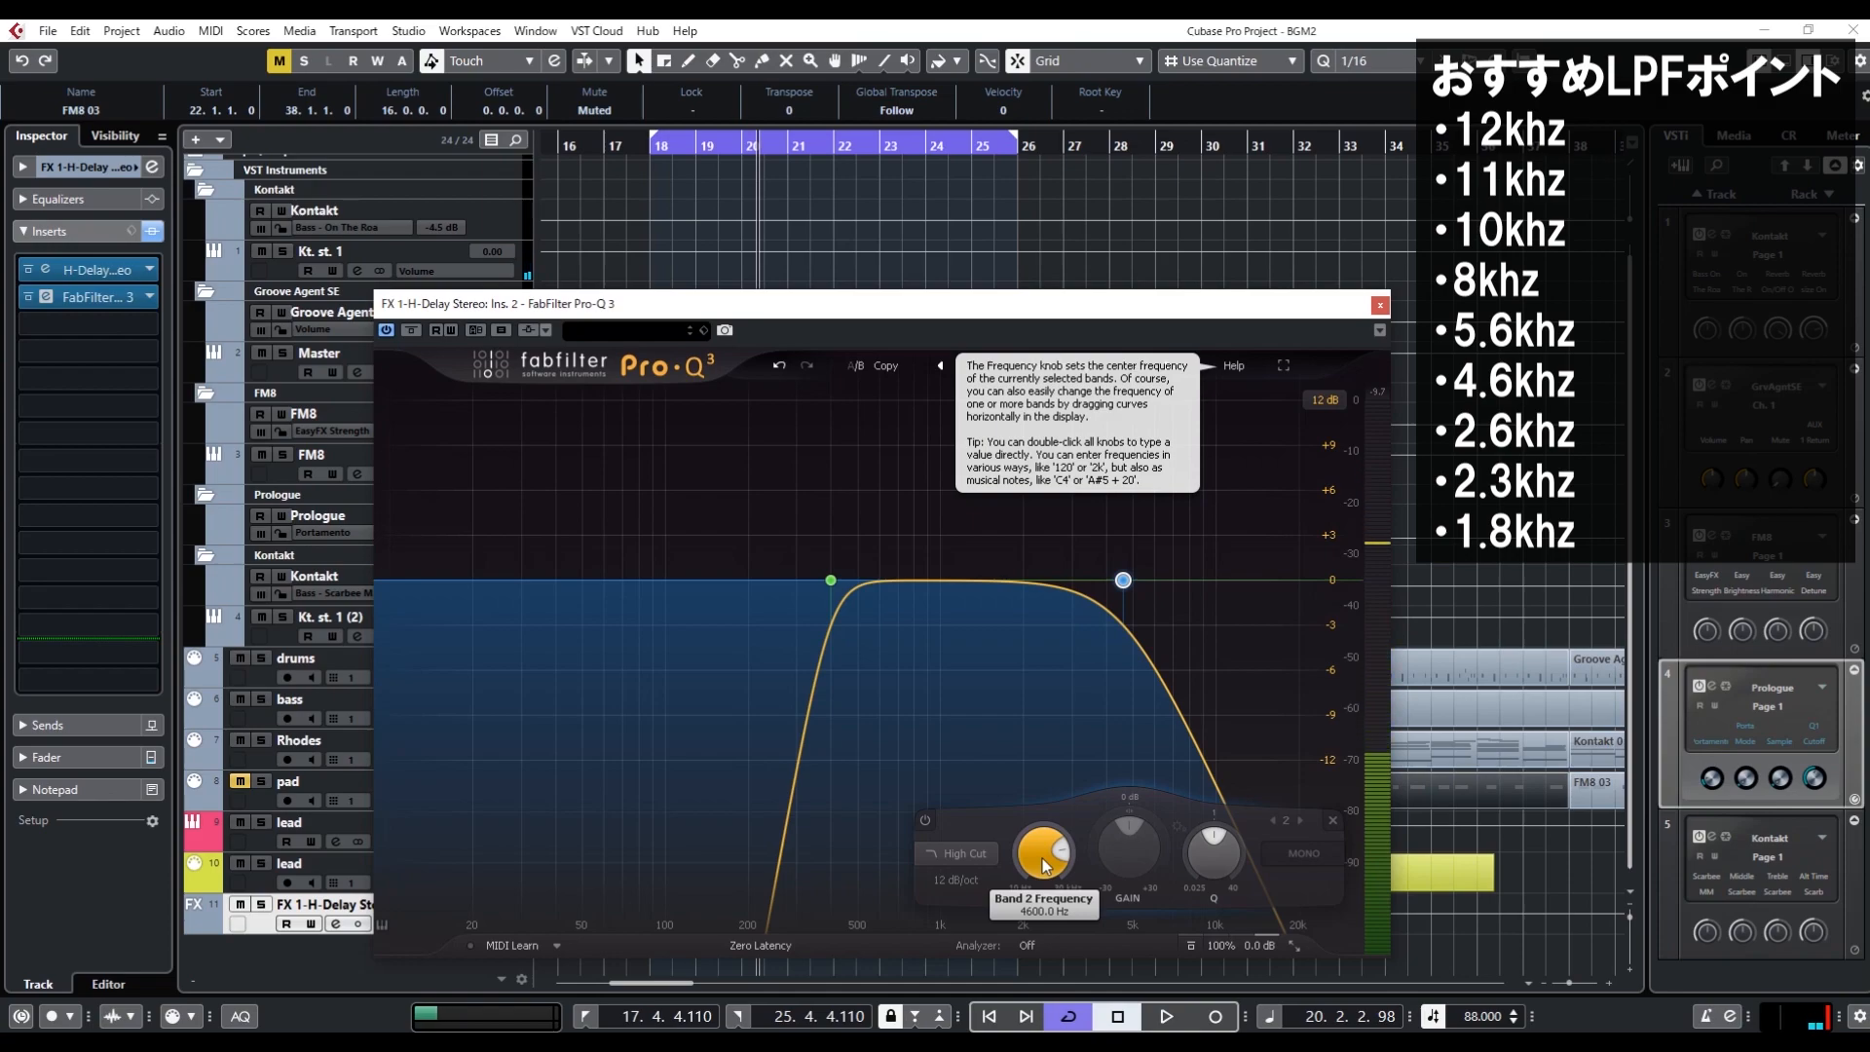
Set the high-cut band's frequency to 2600 Hz and audition the loop
{"action": "double_click", "coordinate": [1045, 865]}
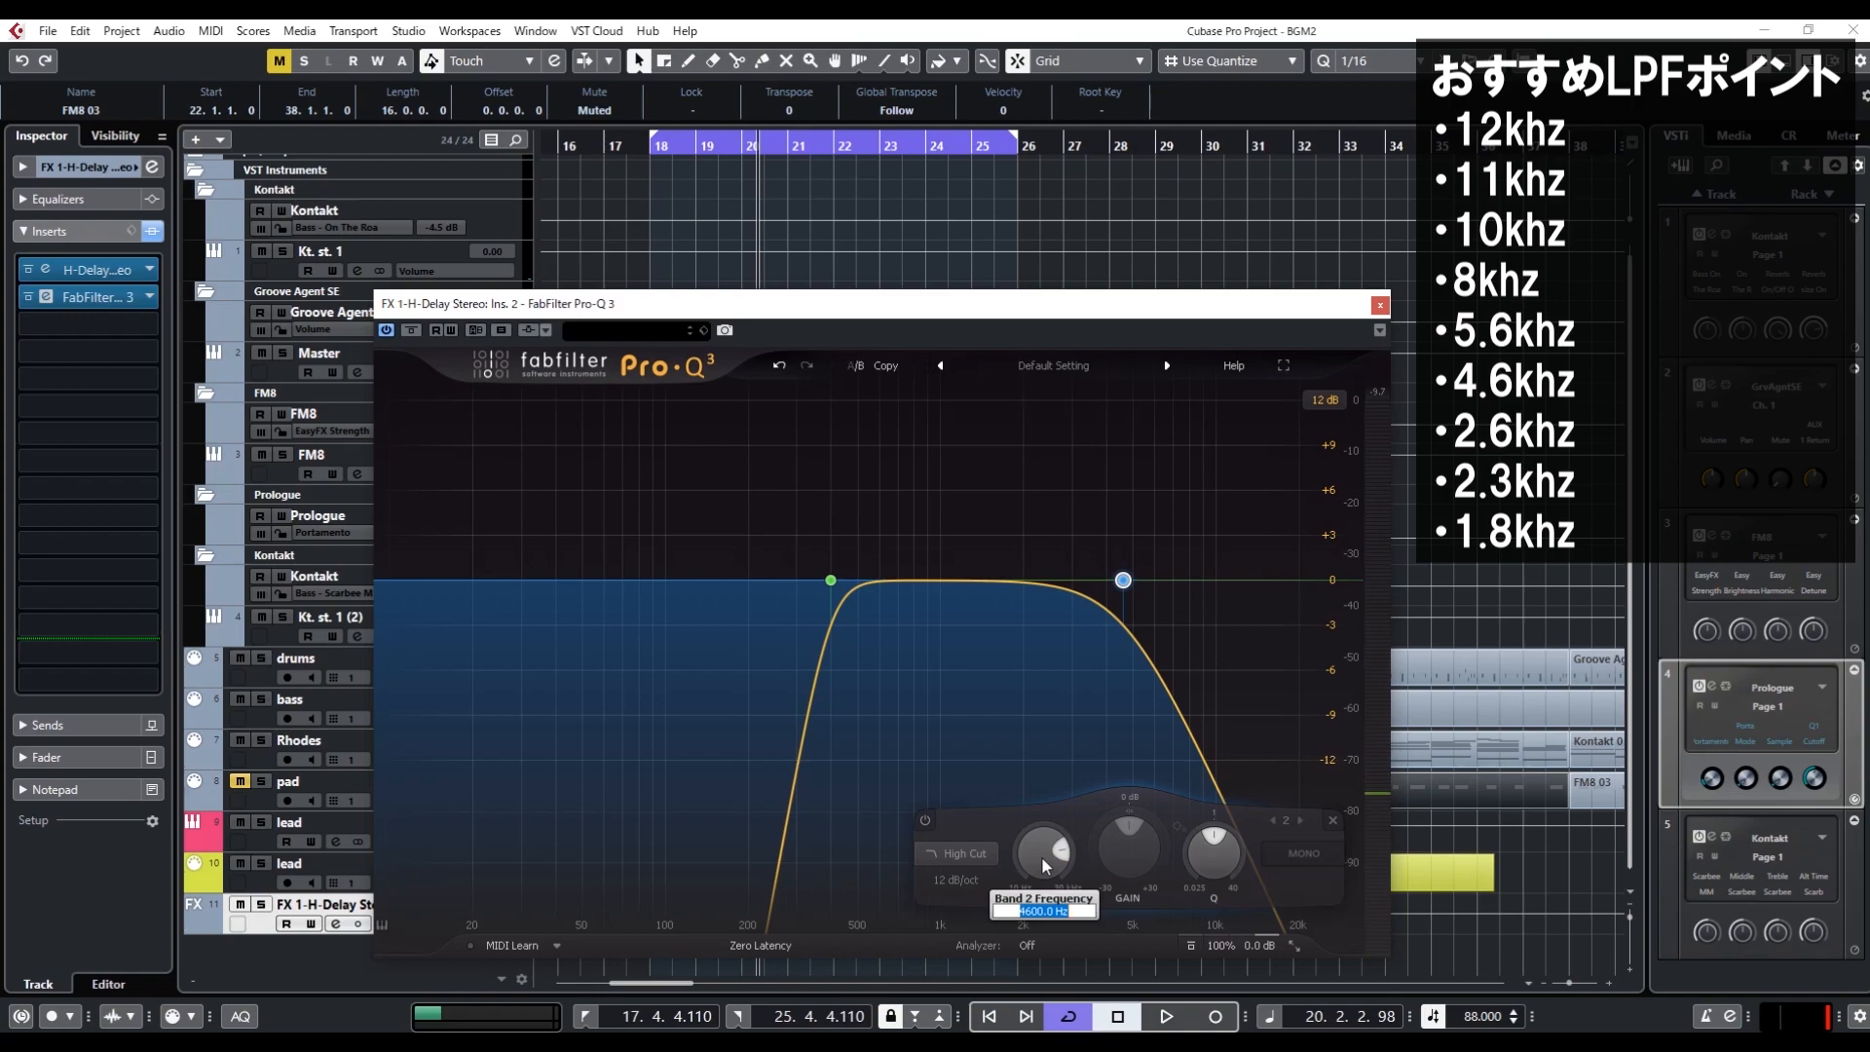
{"action": "key", "text": "Return"}
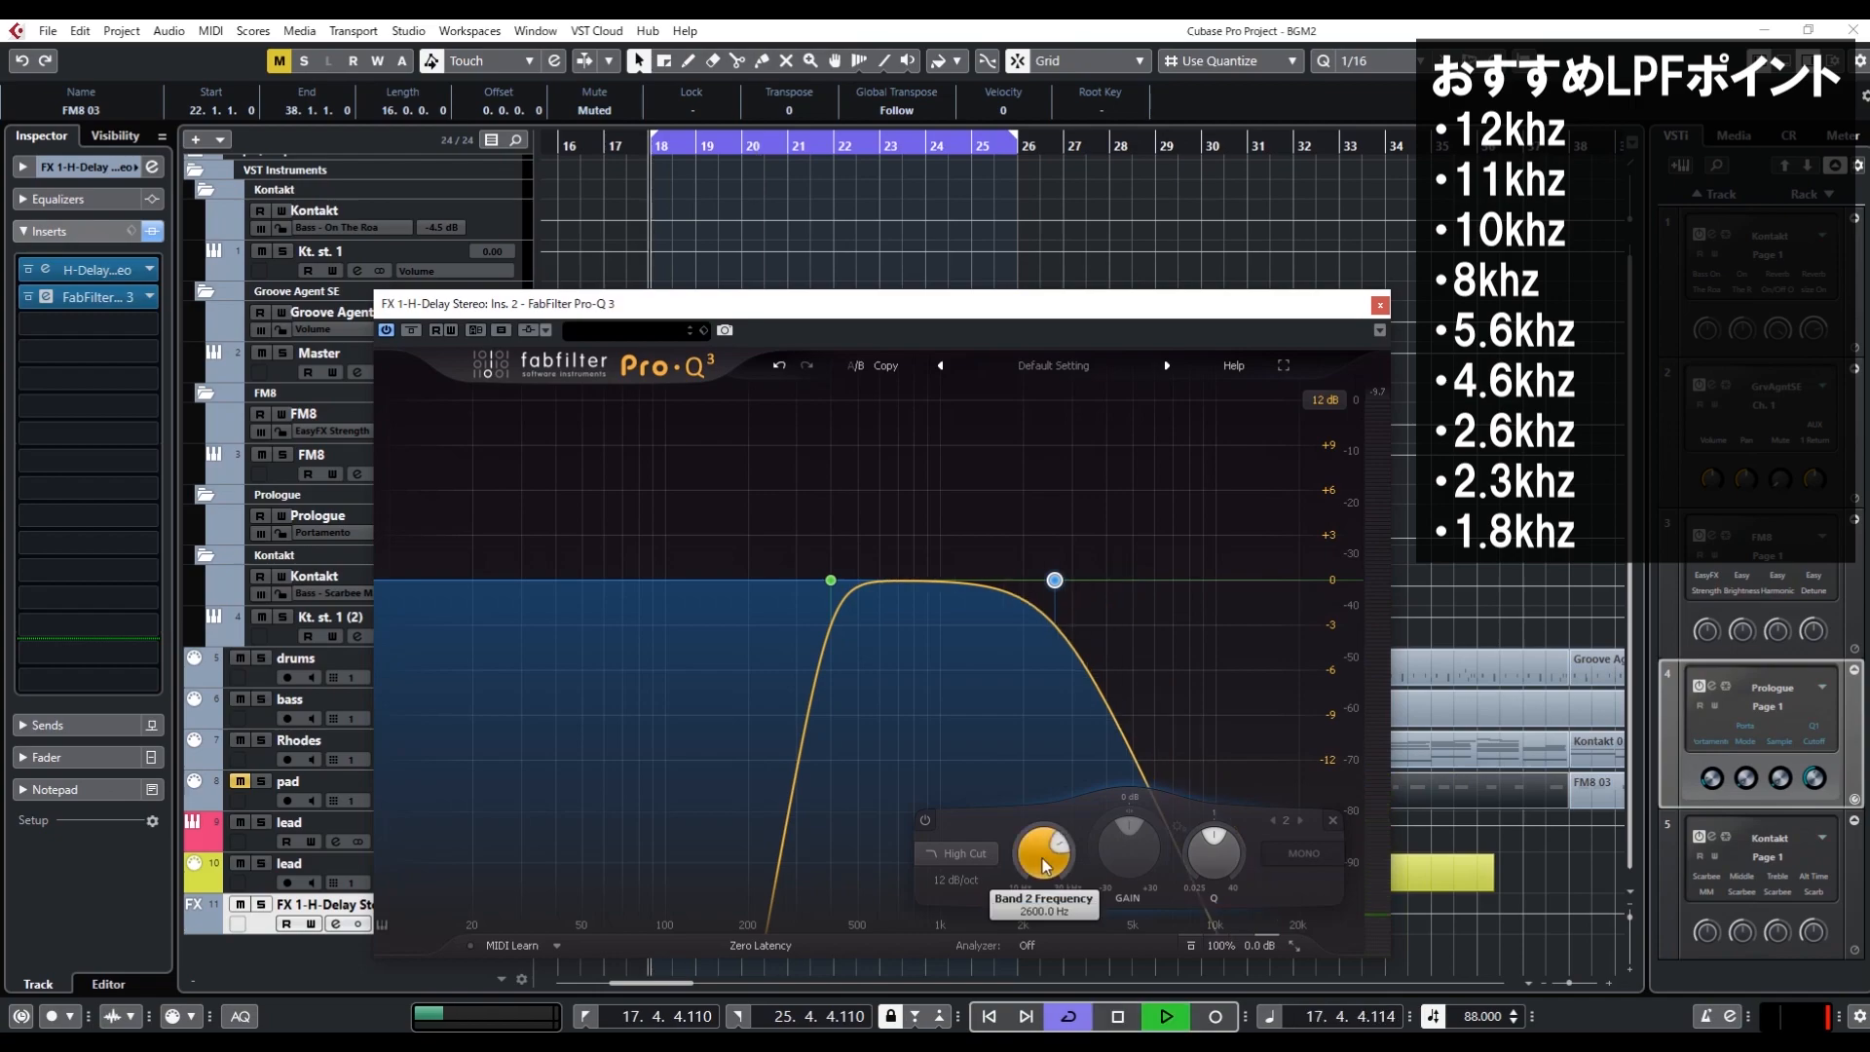
{"action": "key", "text": "space"}
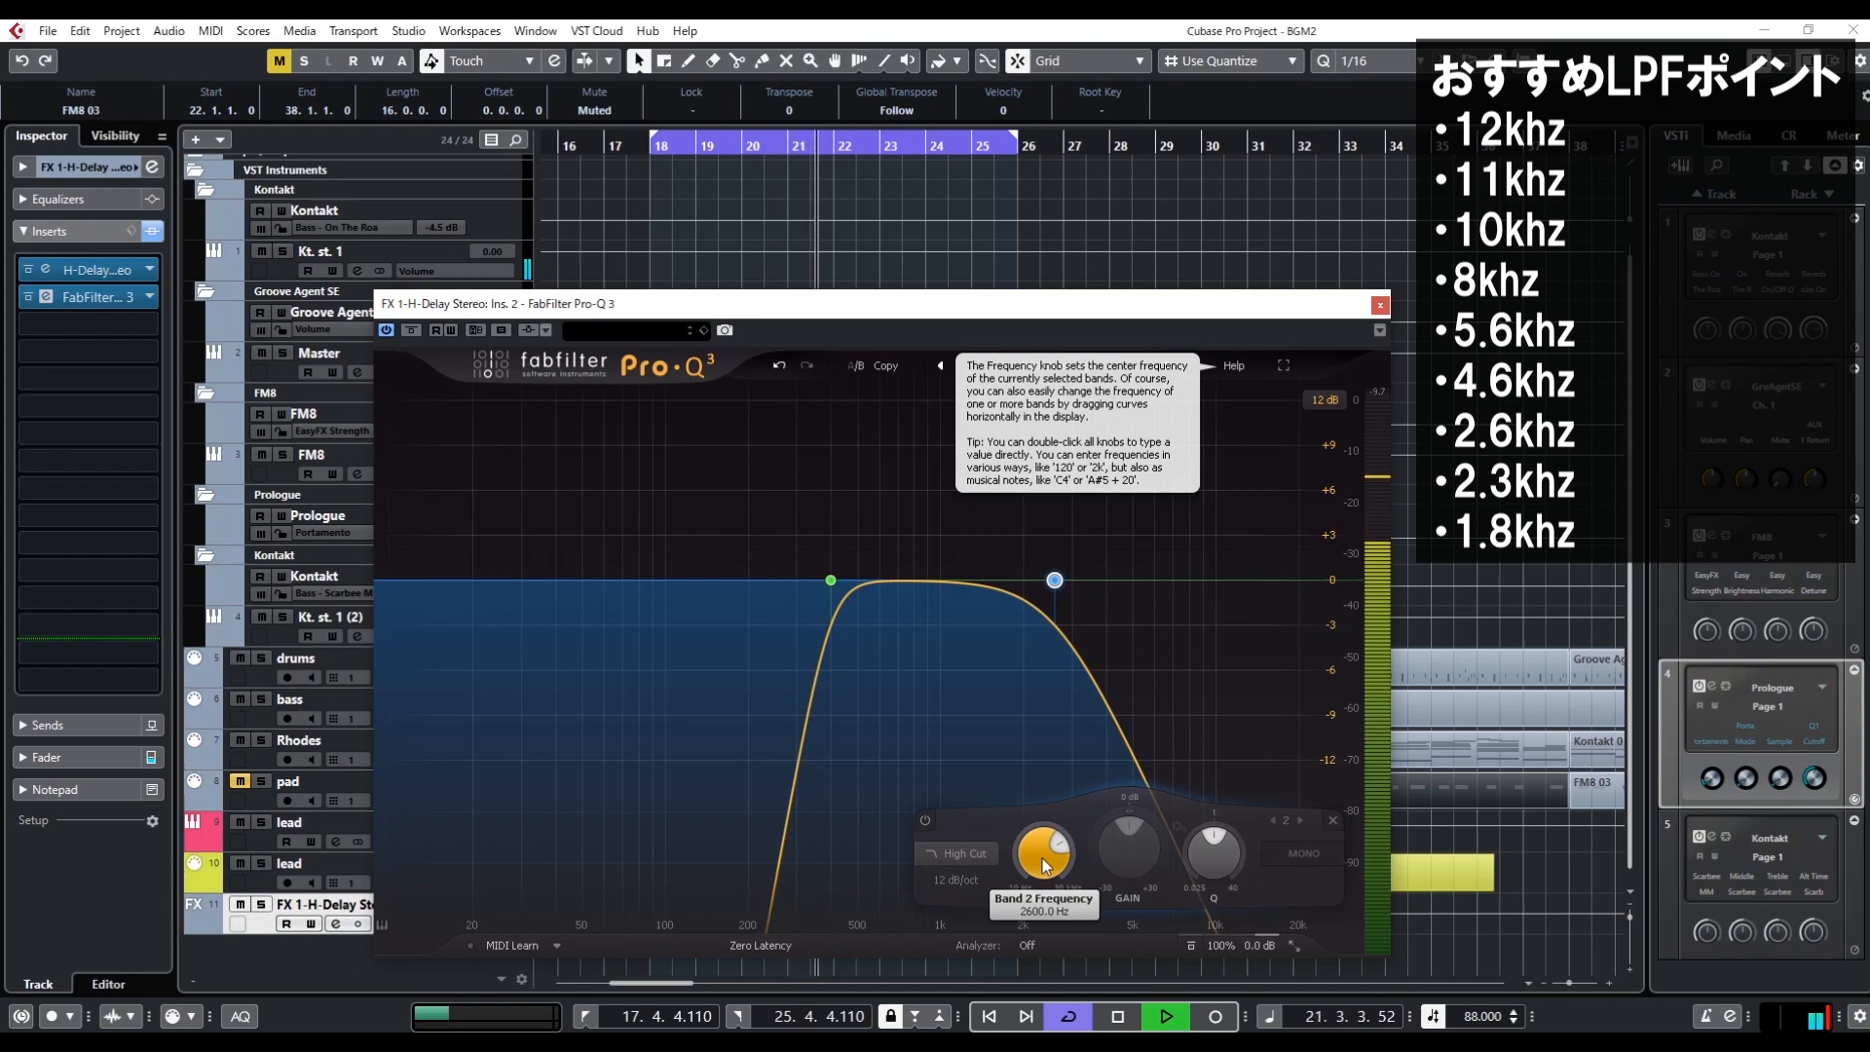
{"action": "key", "text": "space"}
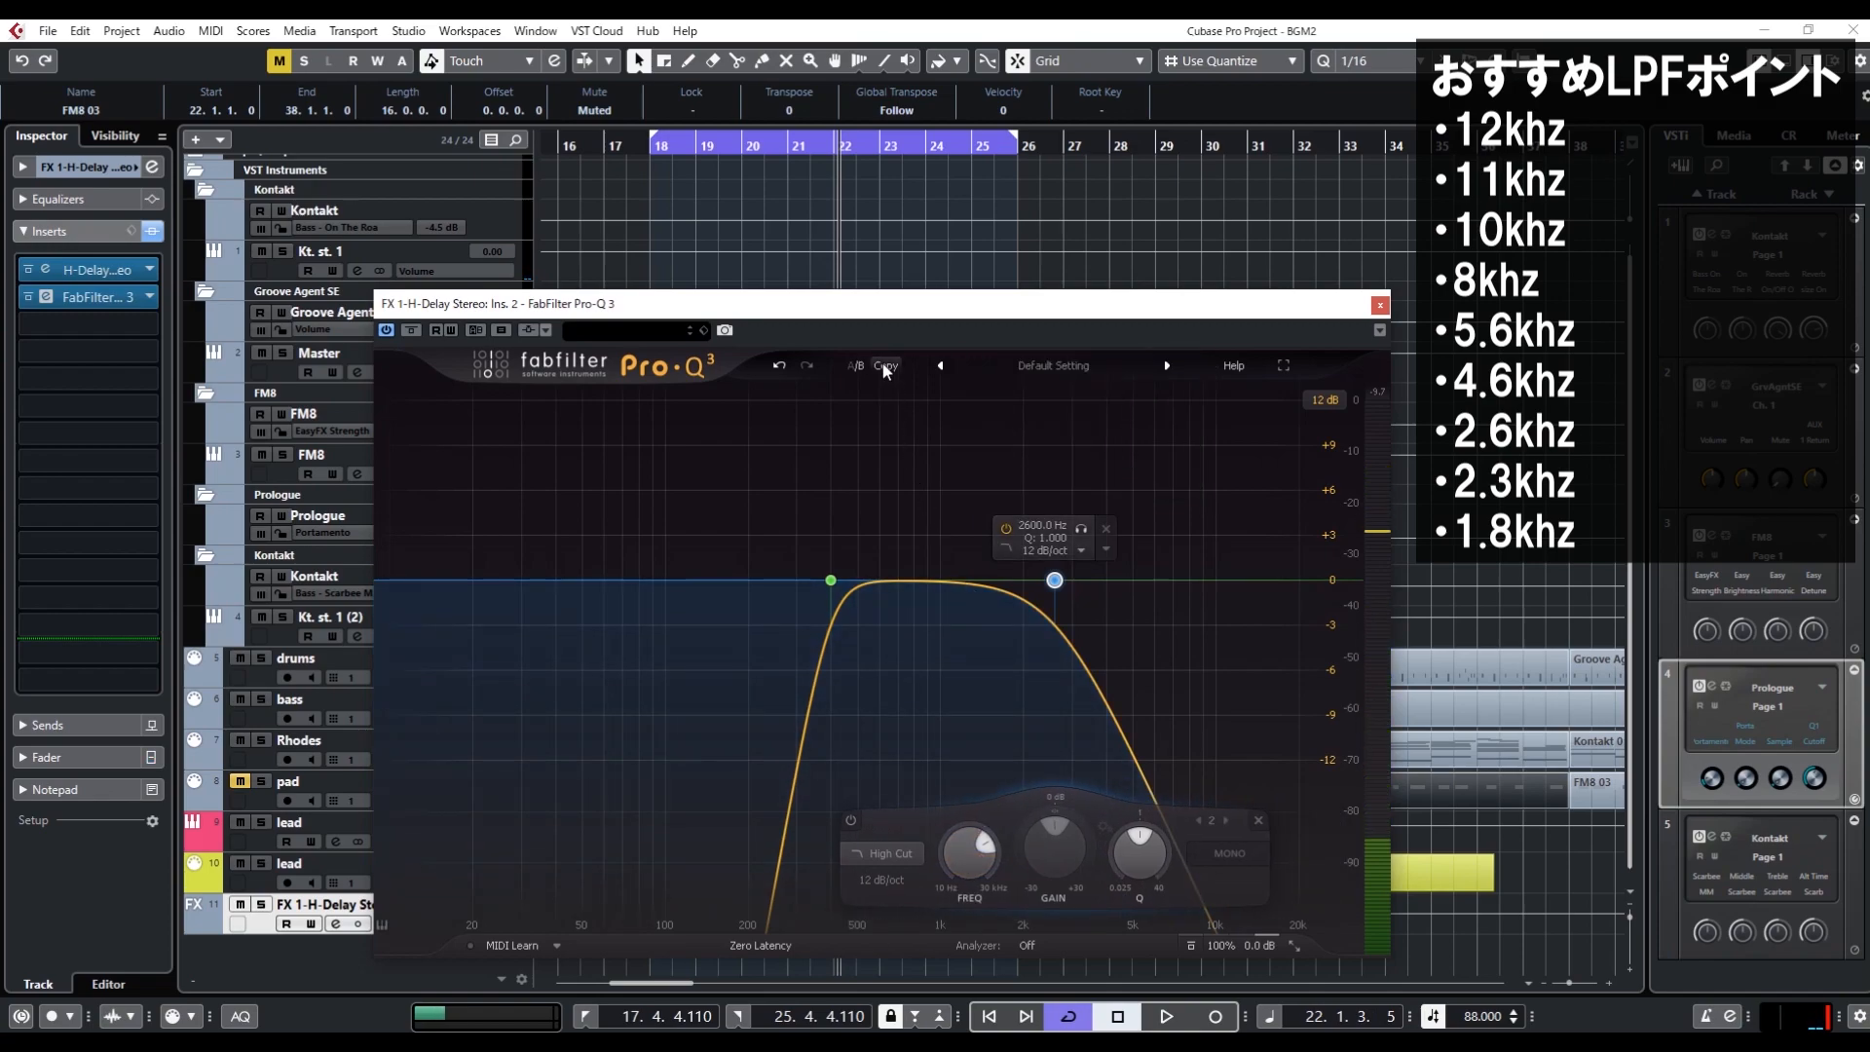
Try the high-cut band at 3000 Hz, and settle on 3600 Hz while the loop plays
{"action": "double_click", "coordinate": [973, 876]}
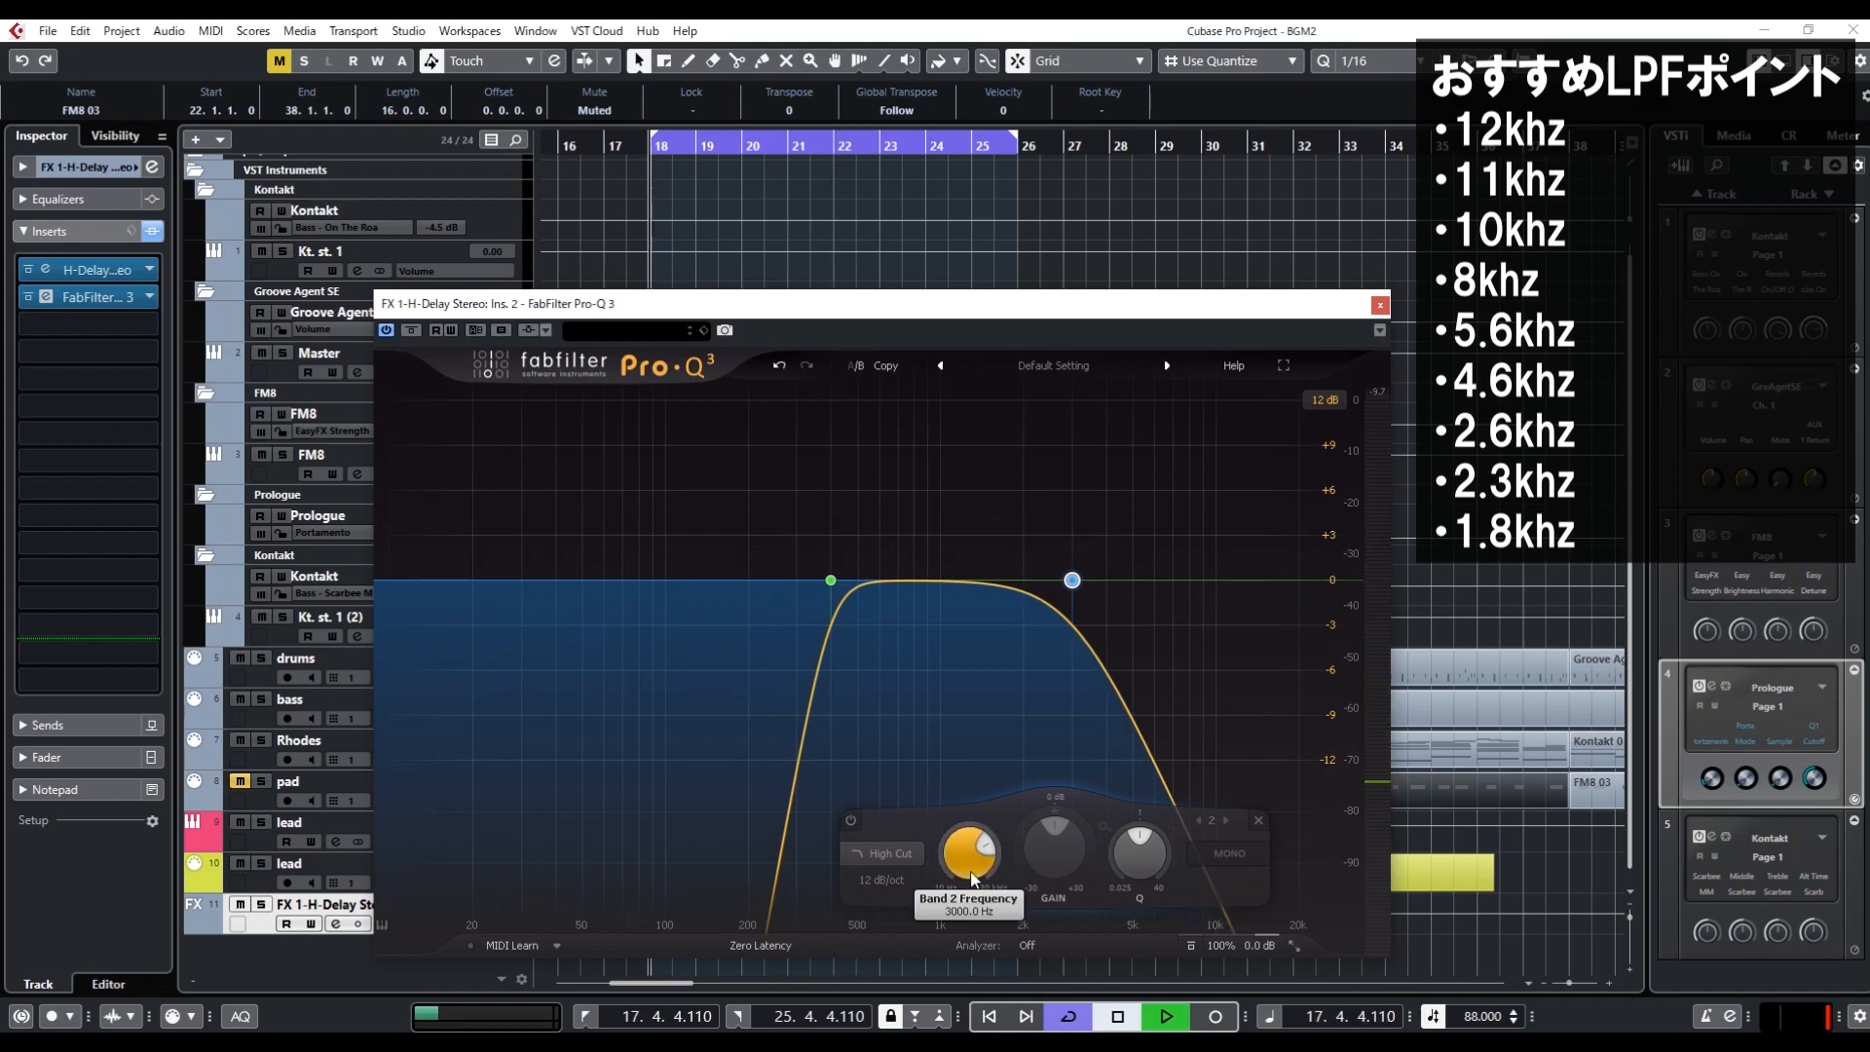
{"action": "key", "text": "space"}
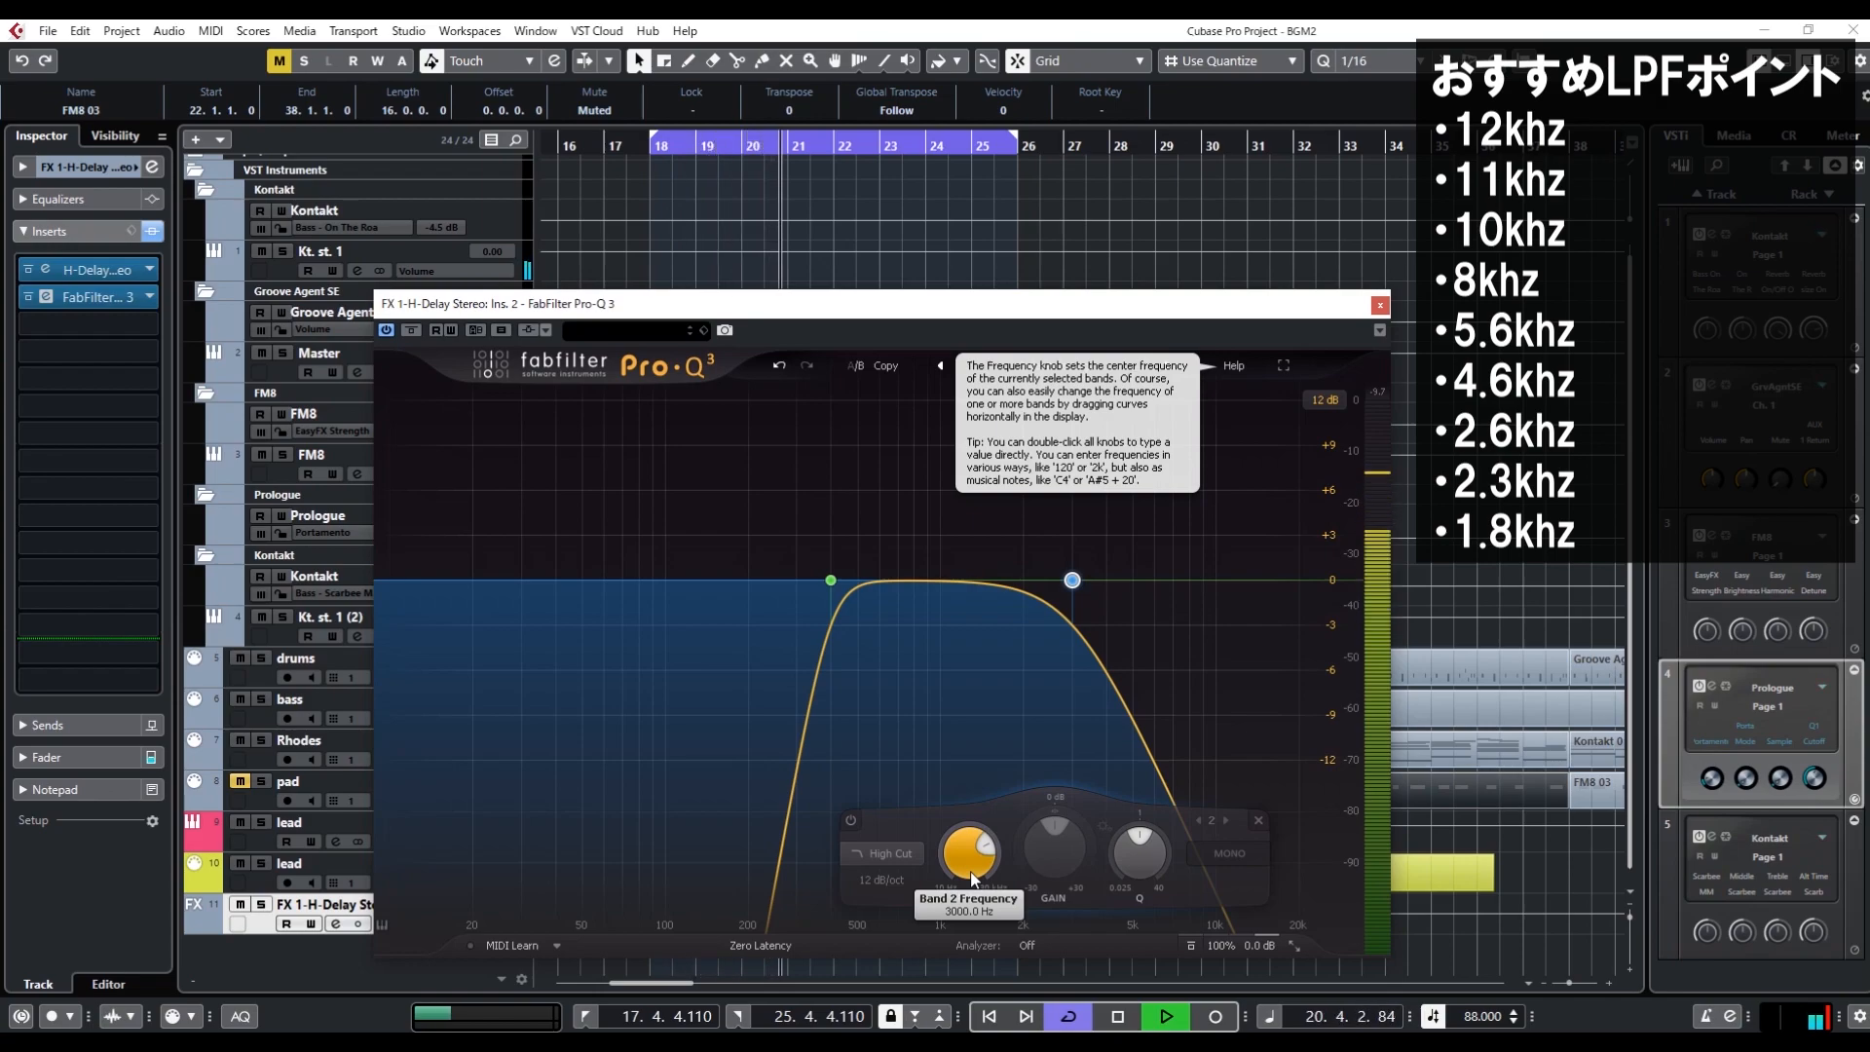
{"action": "double_click", "coordinate": [971, 875]}
{"action": "type", "text": "3600"}
{"action": "key", "text": "Return"}
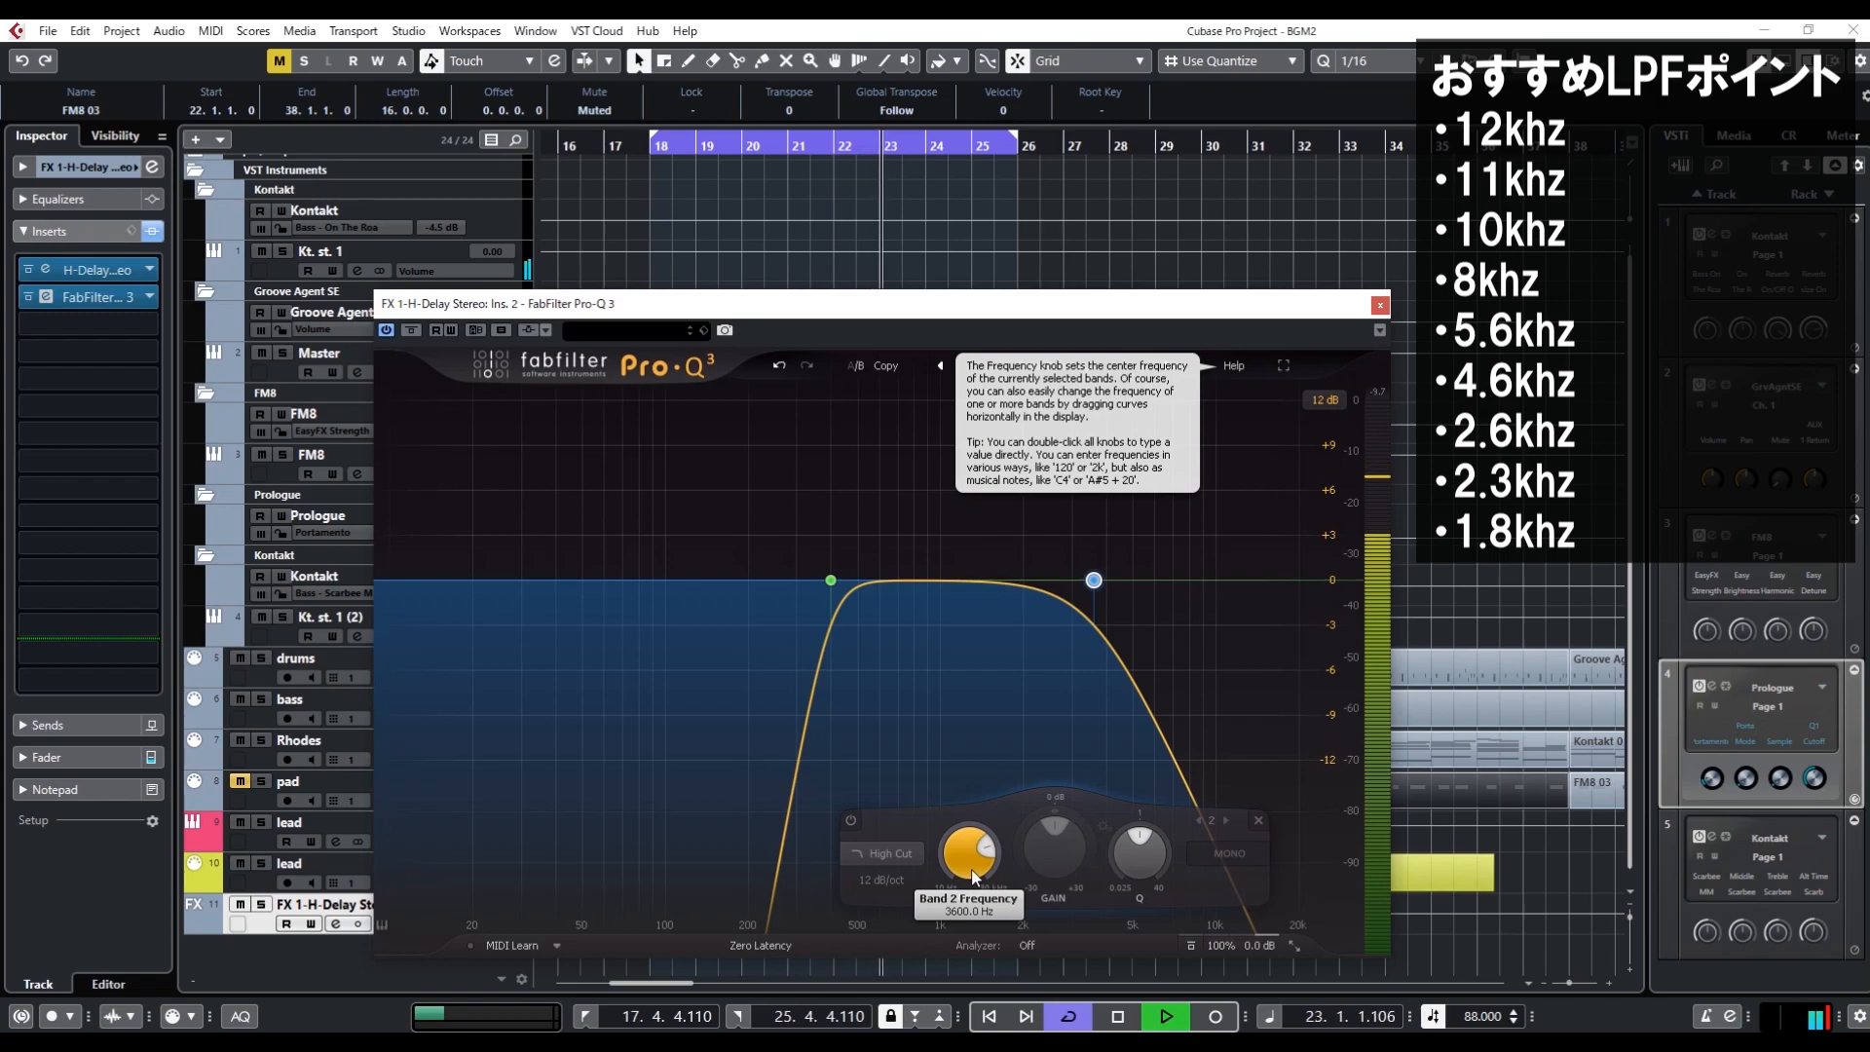
{"action": "key", "text": "space"}
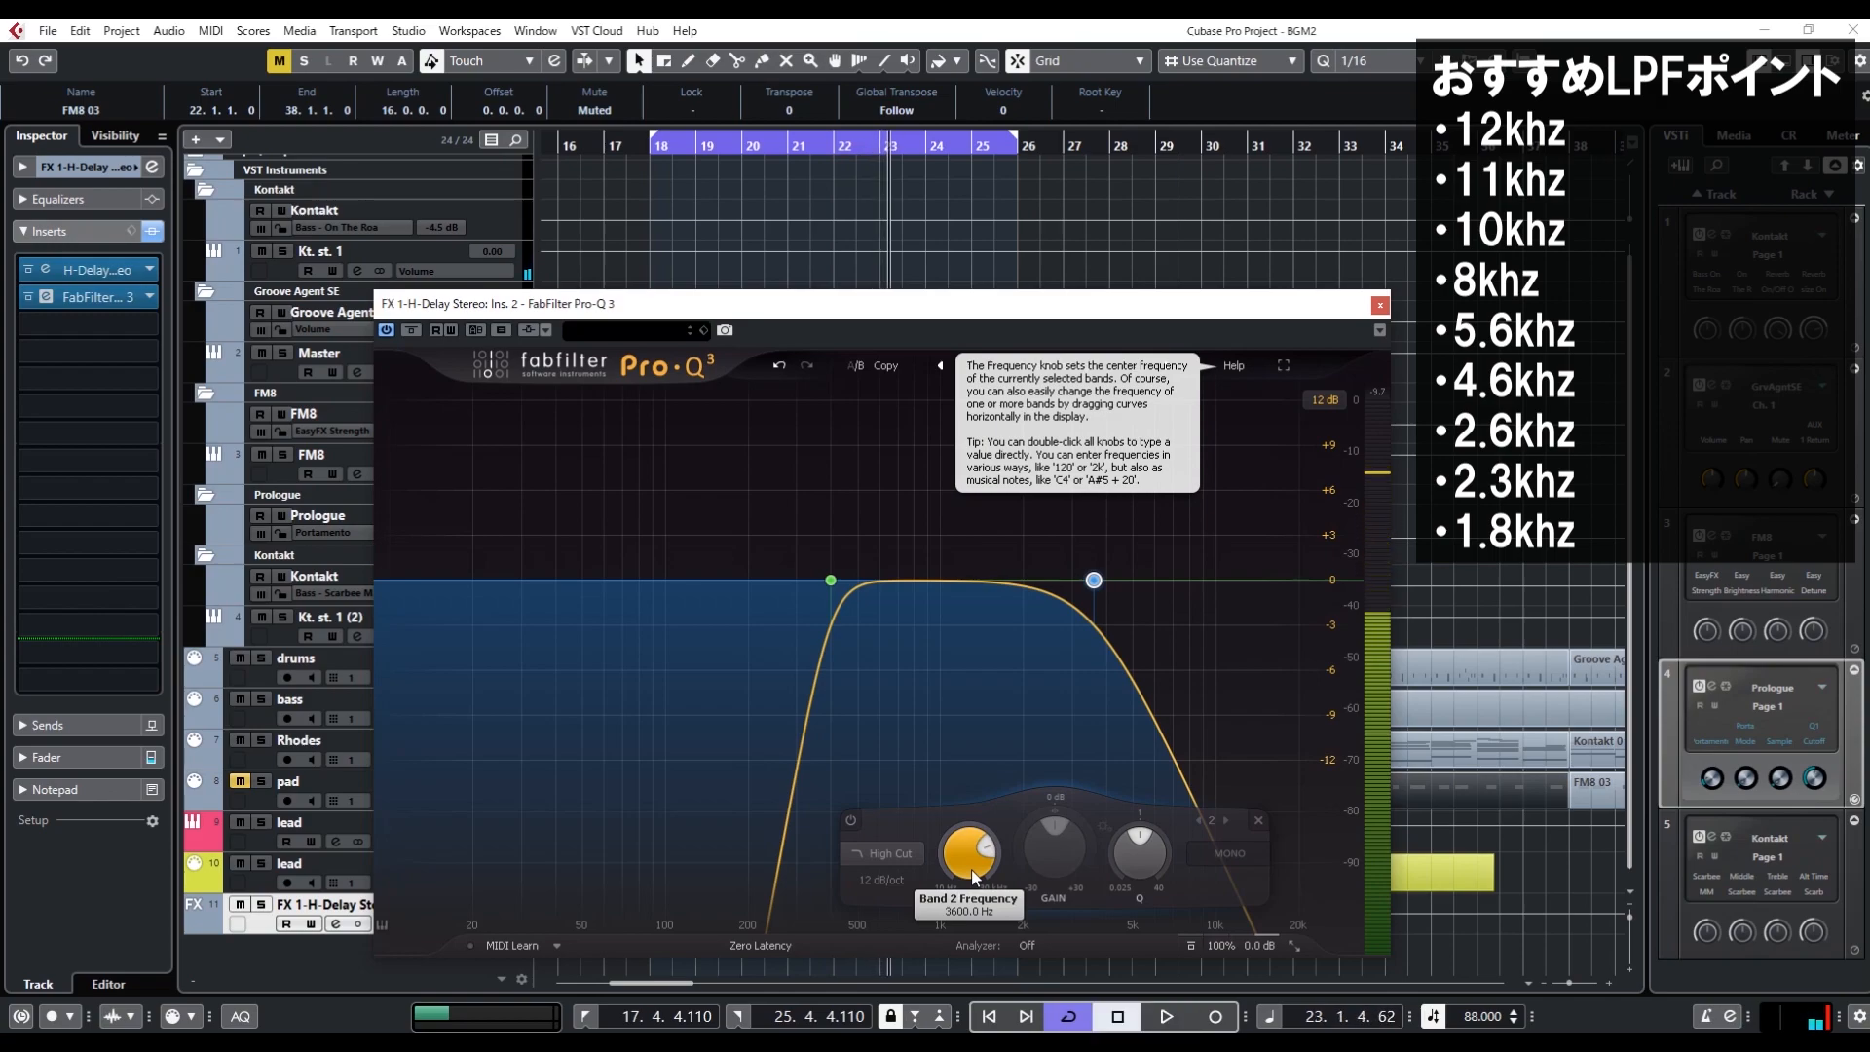
Close the equalizer and examine the HiPass and LoPass filter controls in the H-Delay insert
{"action": "left_click", "coordinate": [1379, 305]}
{"action": "left_click", "coordinate": [92, 267]}
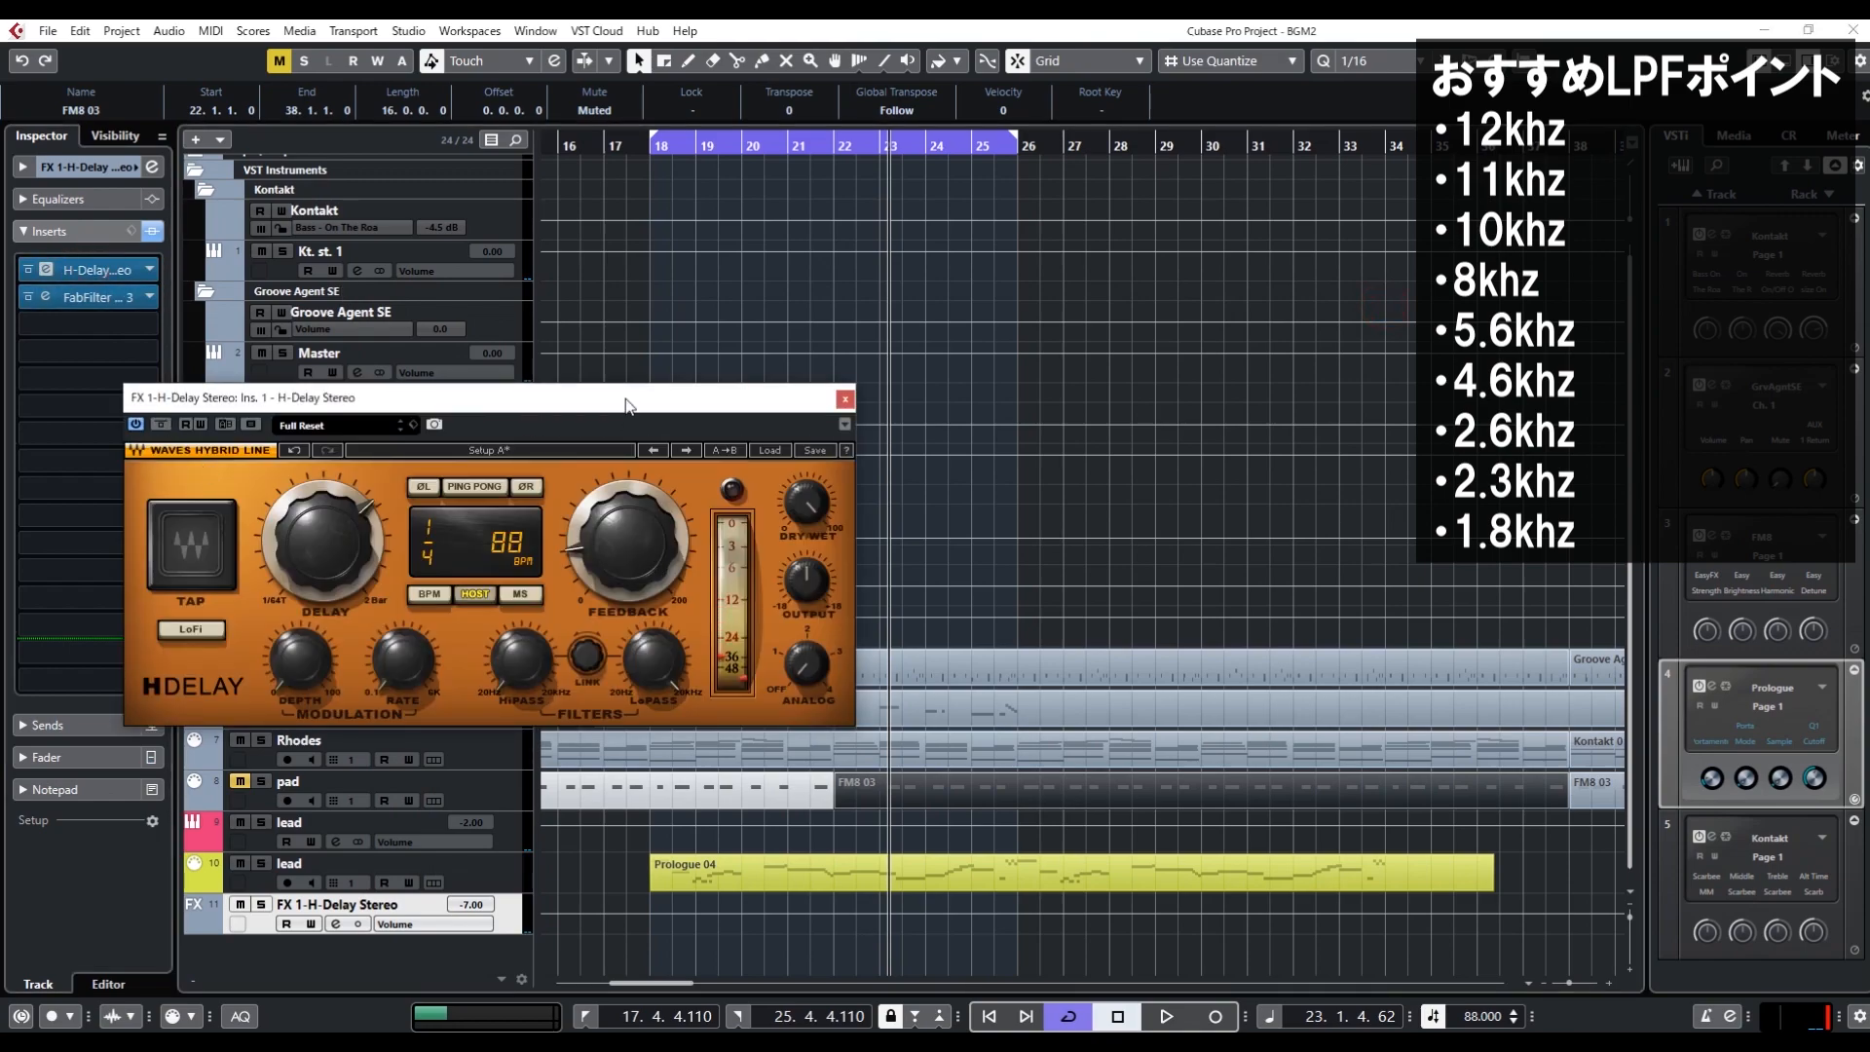
{"action": "left_click_drag", "start_coordinate": [628, 405], "coordinate": [895, 398]}
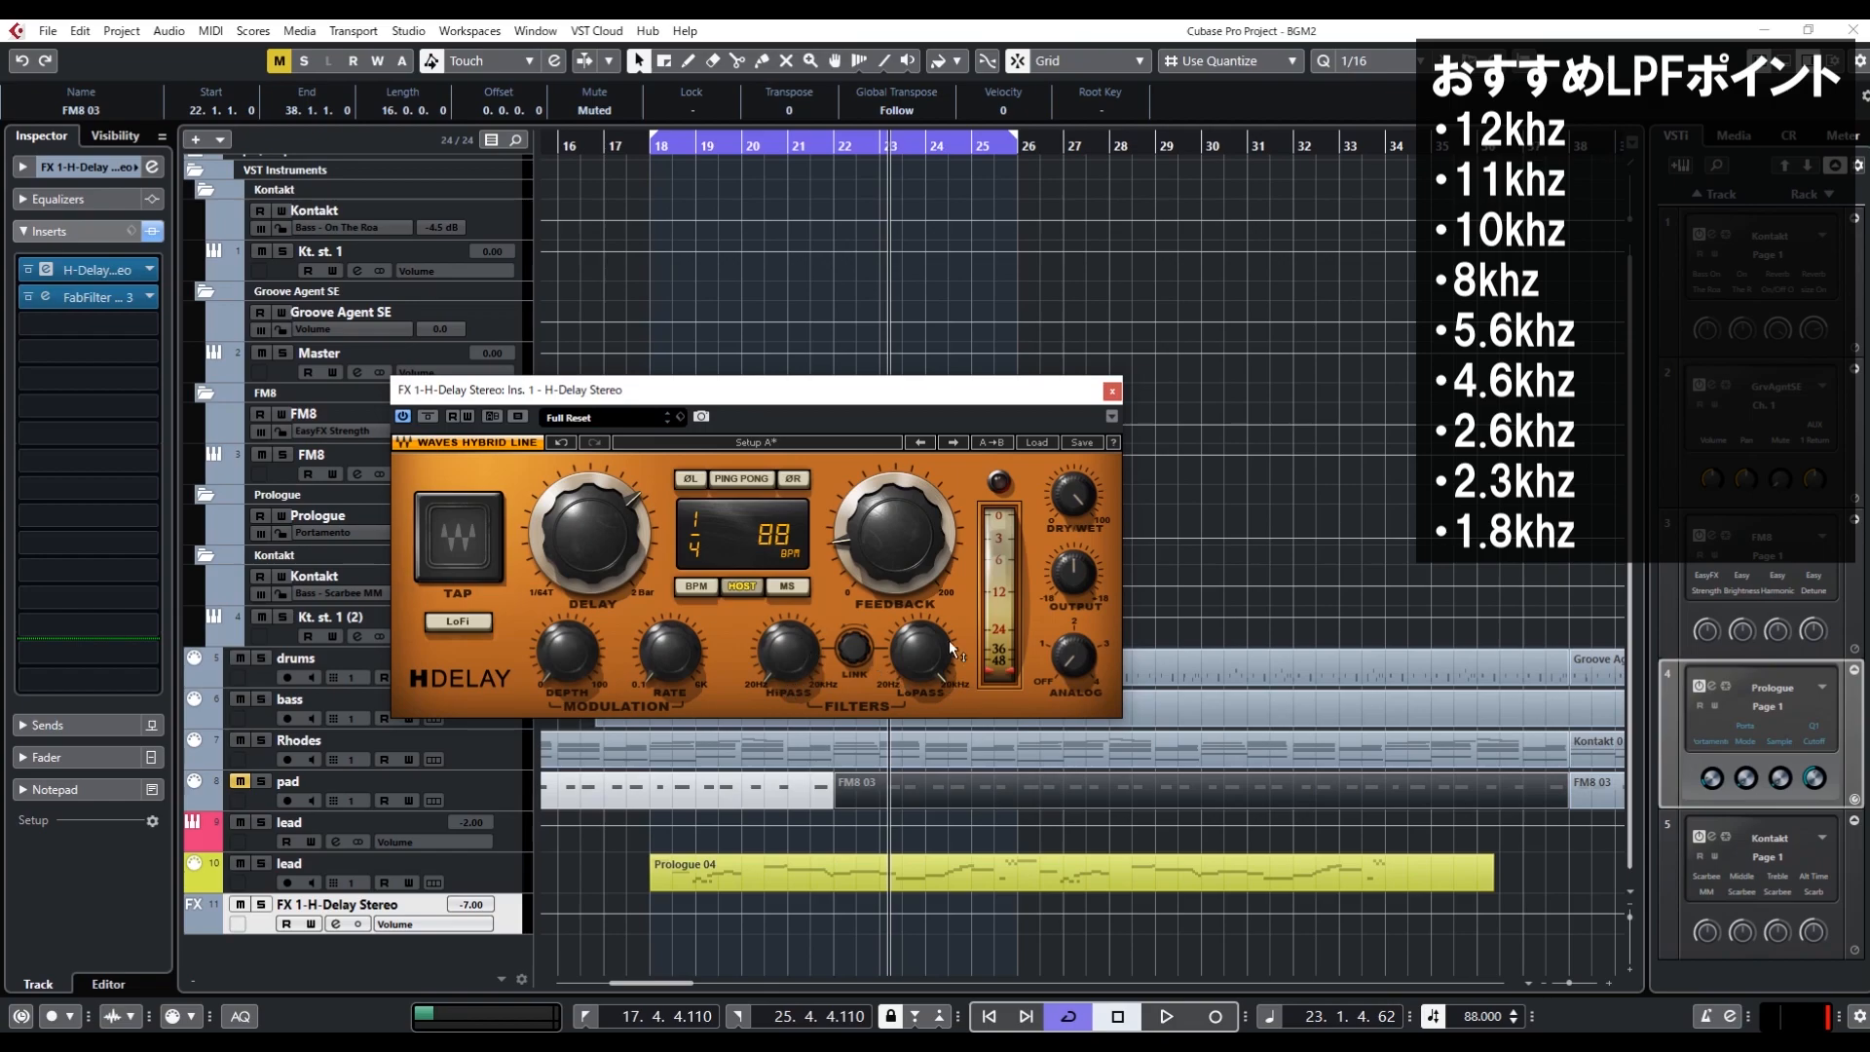
{"action": "left_click", "coordinate": [1111, 393]}
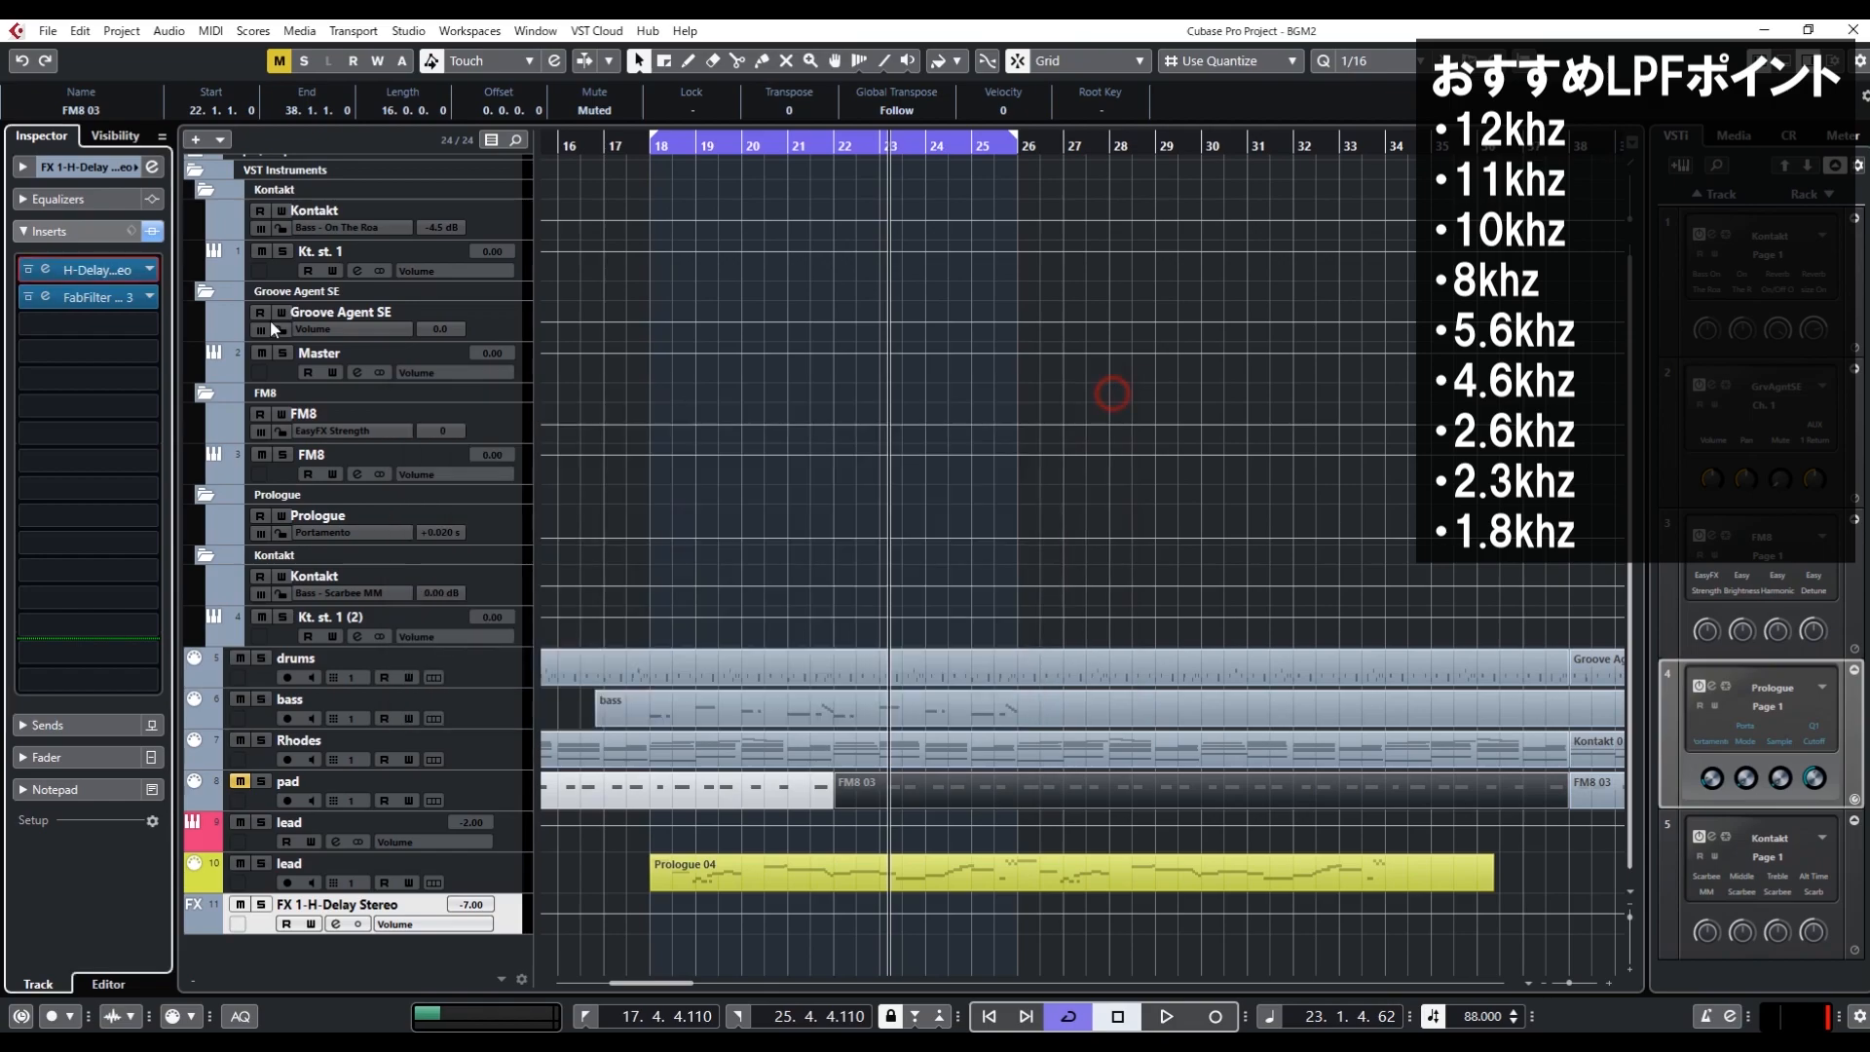
Reopen the Pro-Q 3 insert and compare the looped delay sound with the equalizer bypassed and active
{"action": "left_click", "coordinate": [79, 298]}
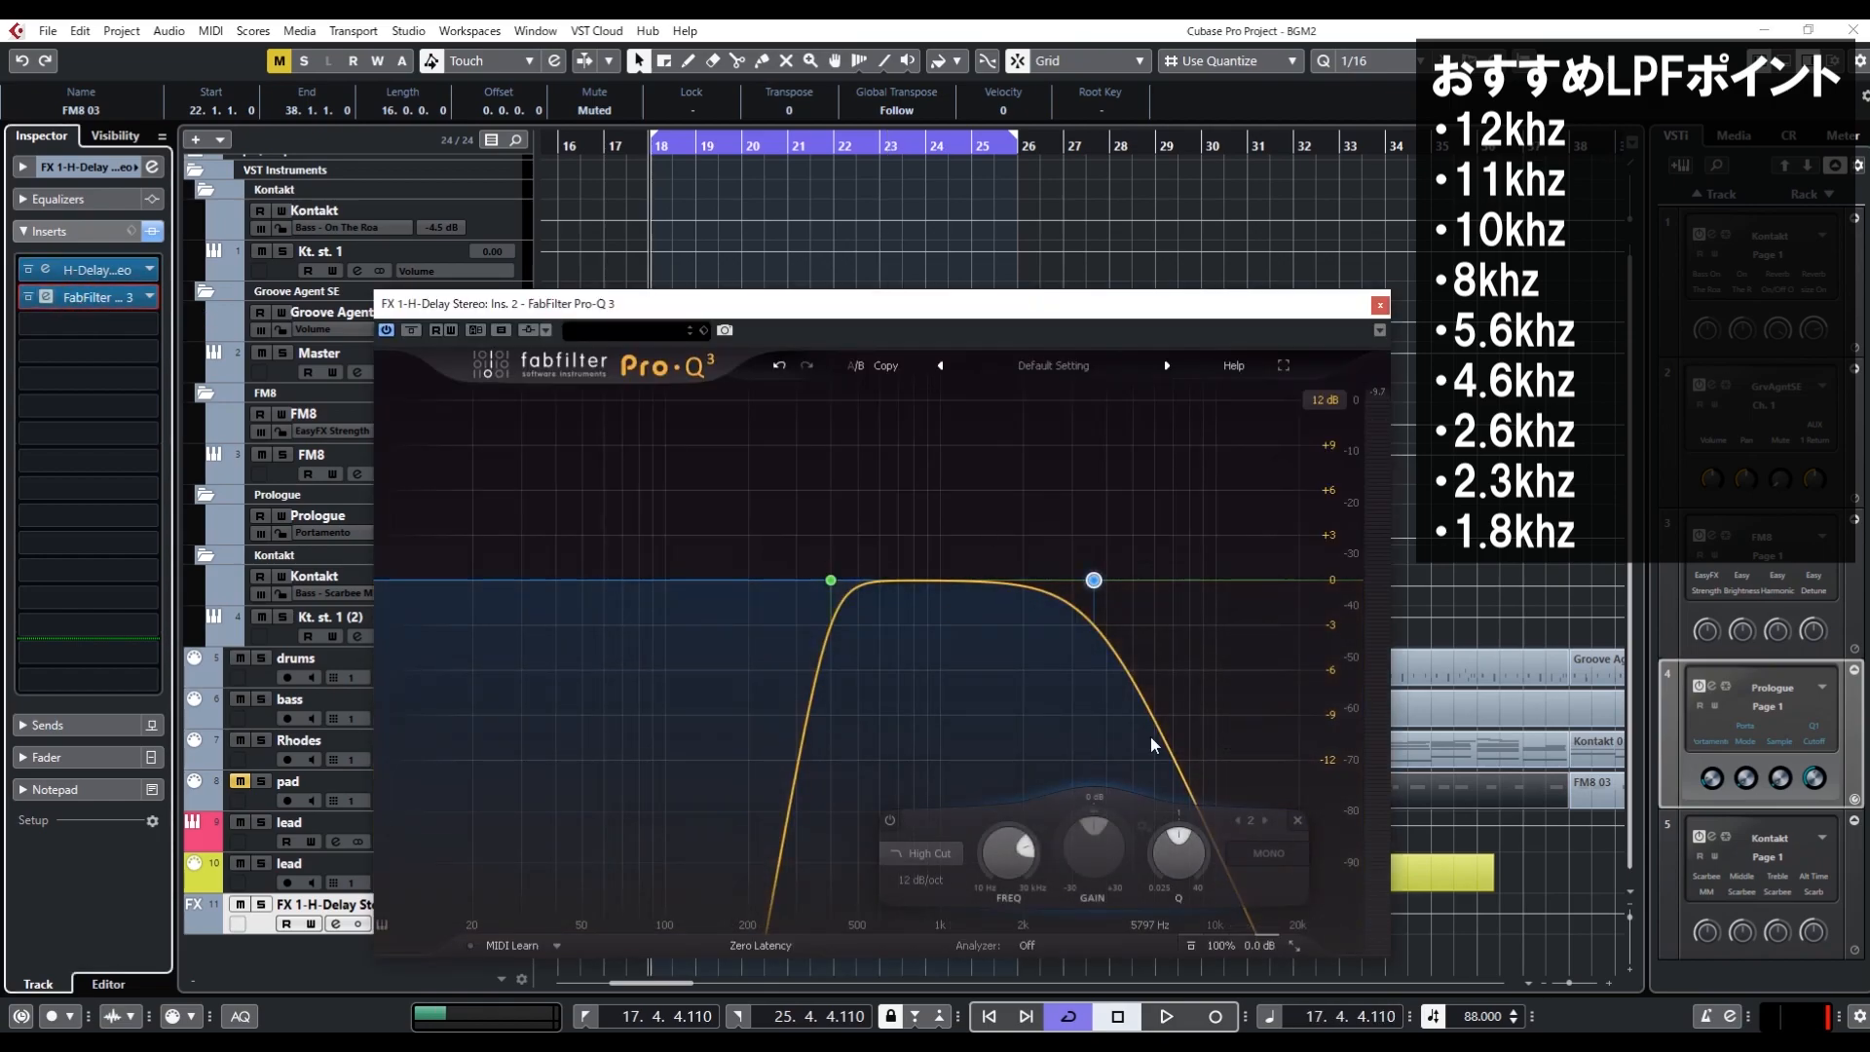
{"action": "key", "text": "space"}
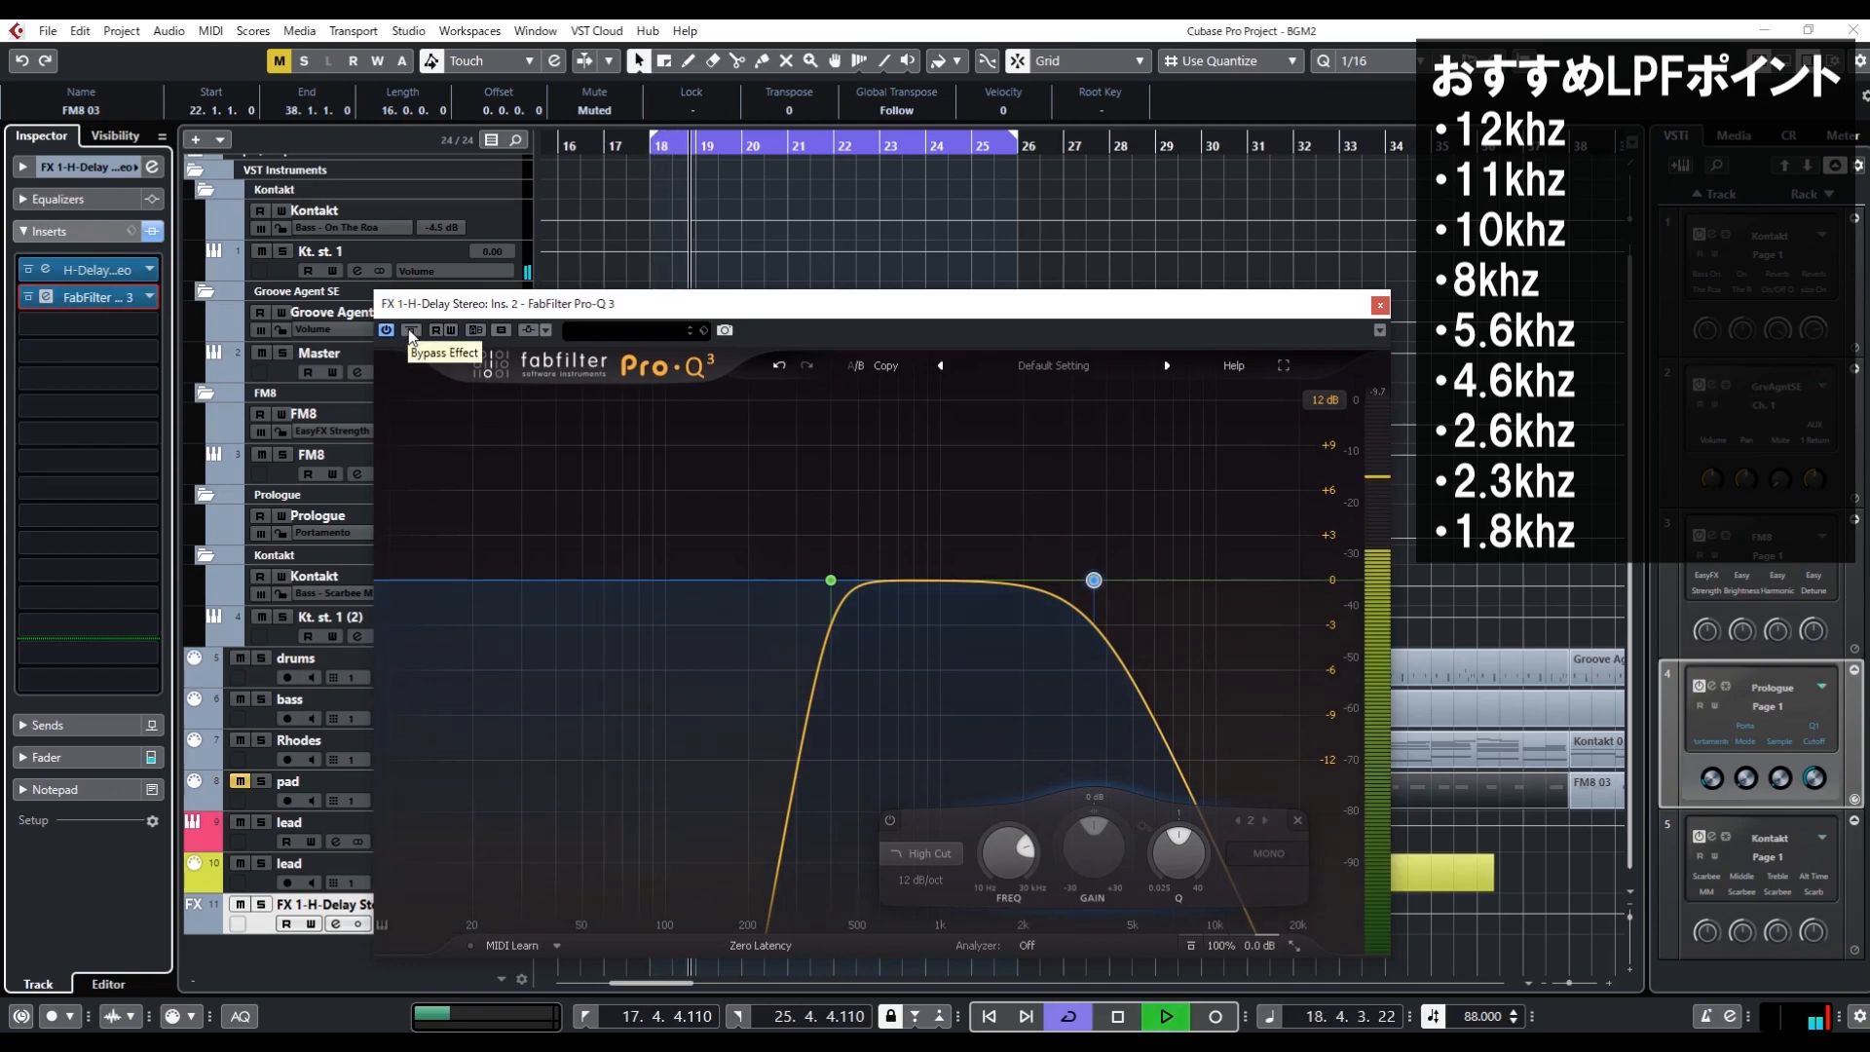
{"action": "left_click", "coordinate": [410, 331]}
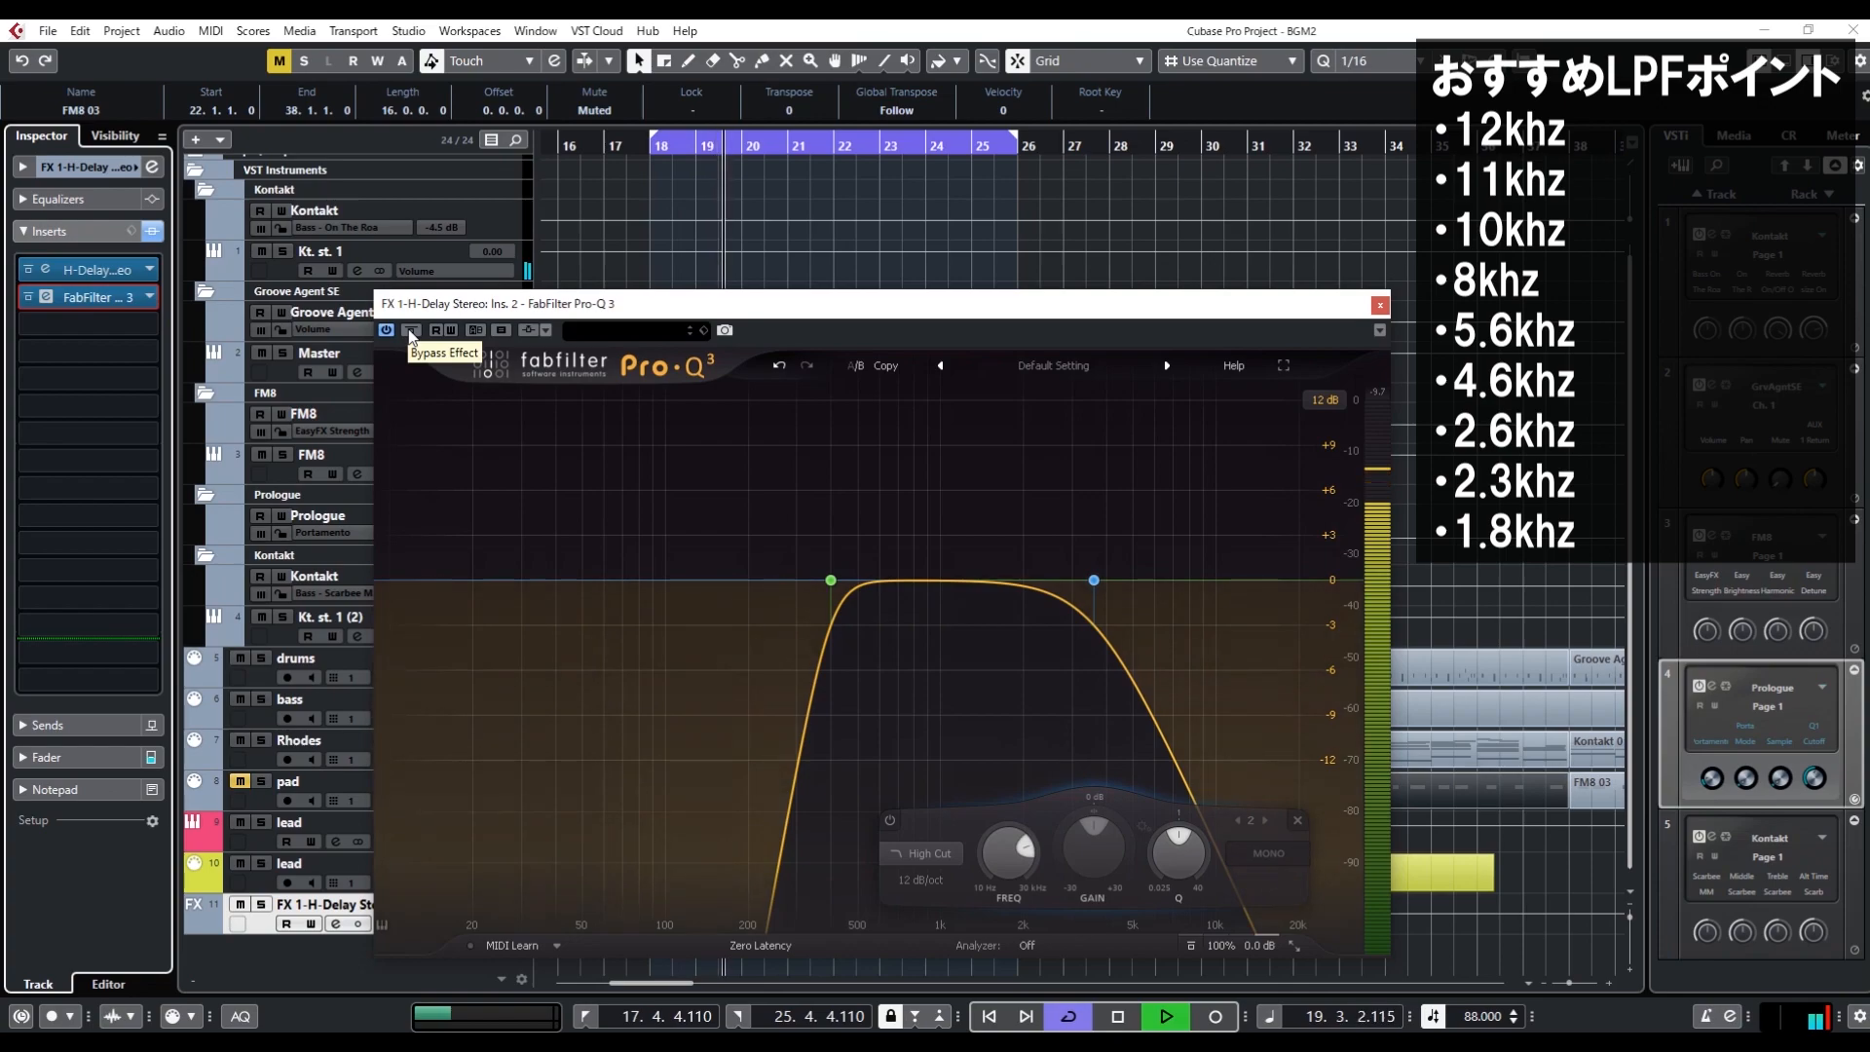
{"action": "left_click", "coordinate": [410, 331]}
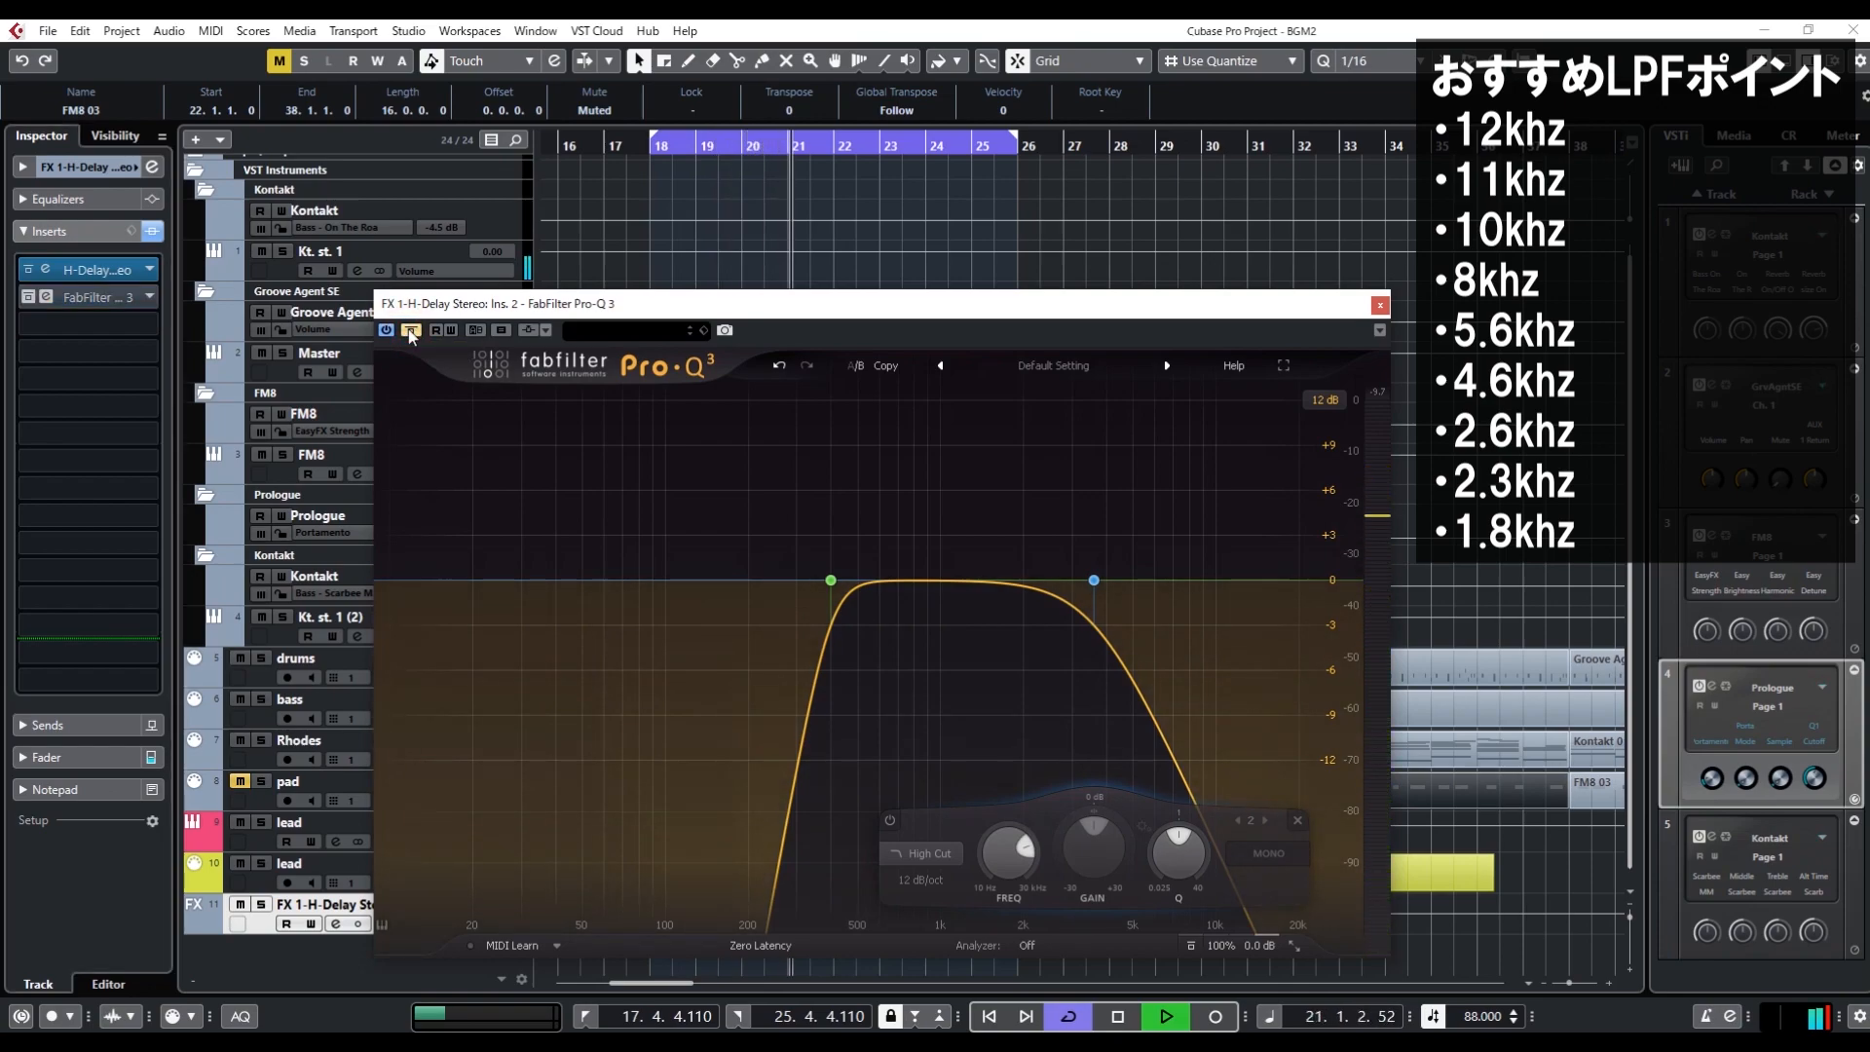
{"action": "left_click", "coordinate": [410, 331]}
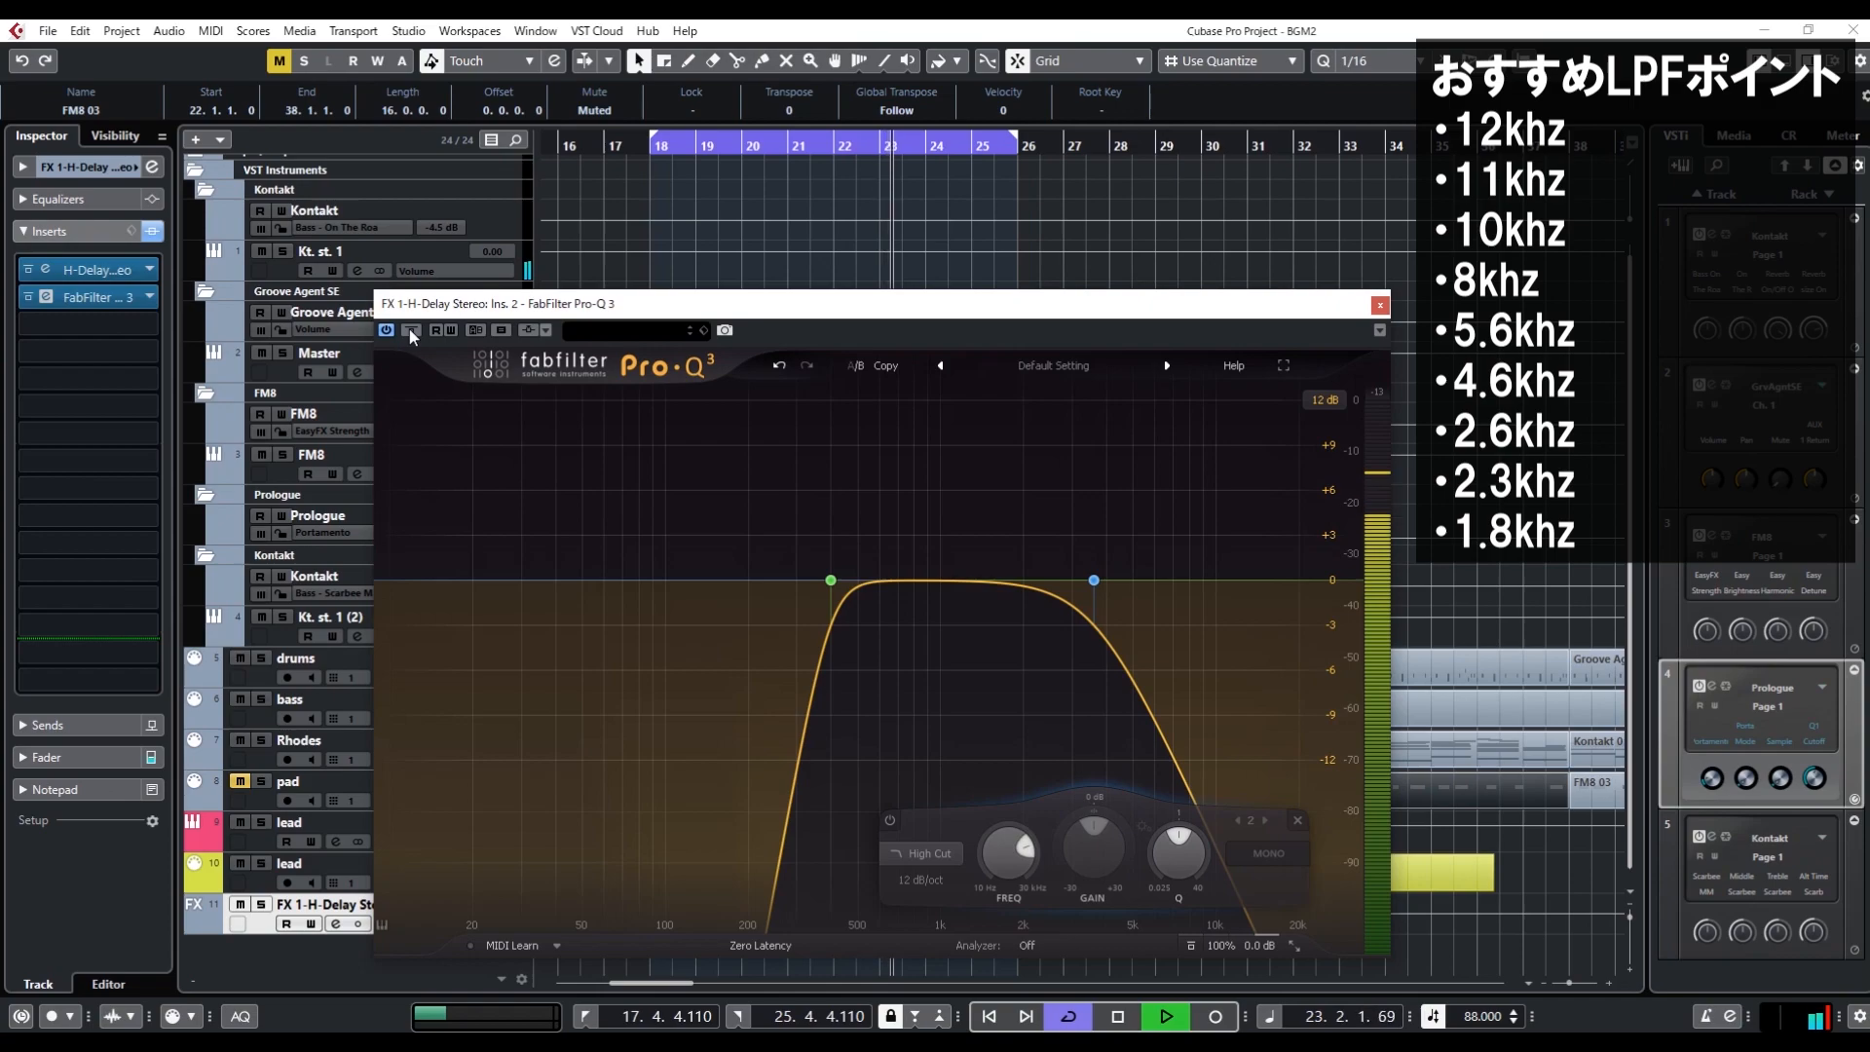
{"action": "key", "text": "space"}
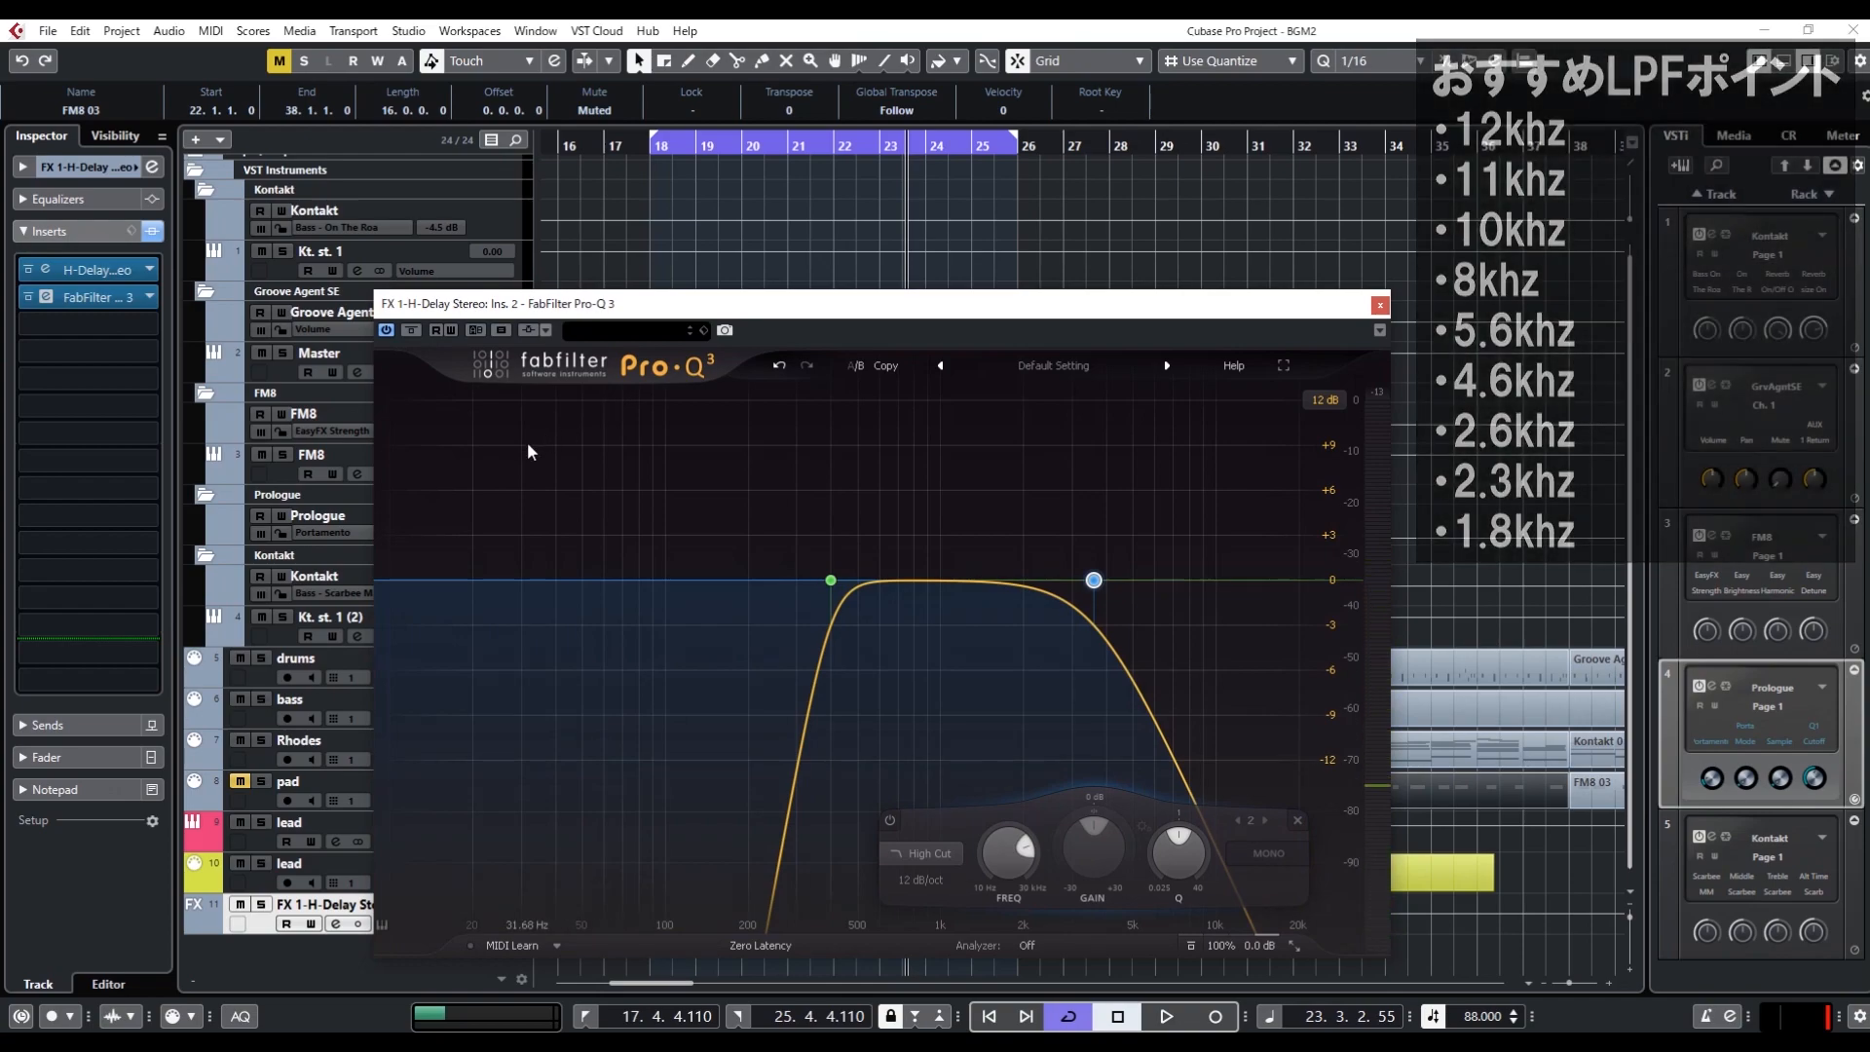
{"action": "left_click", "coordinate": [1380, 306]}
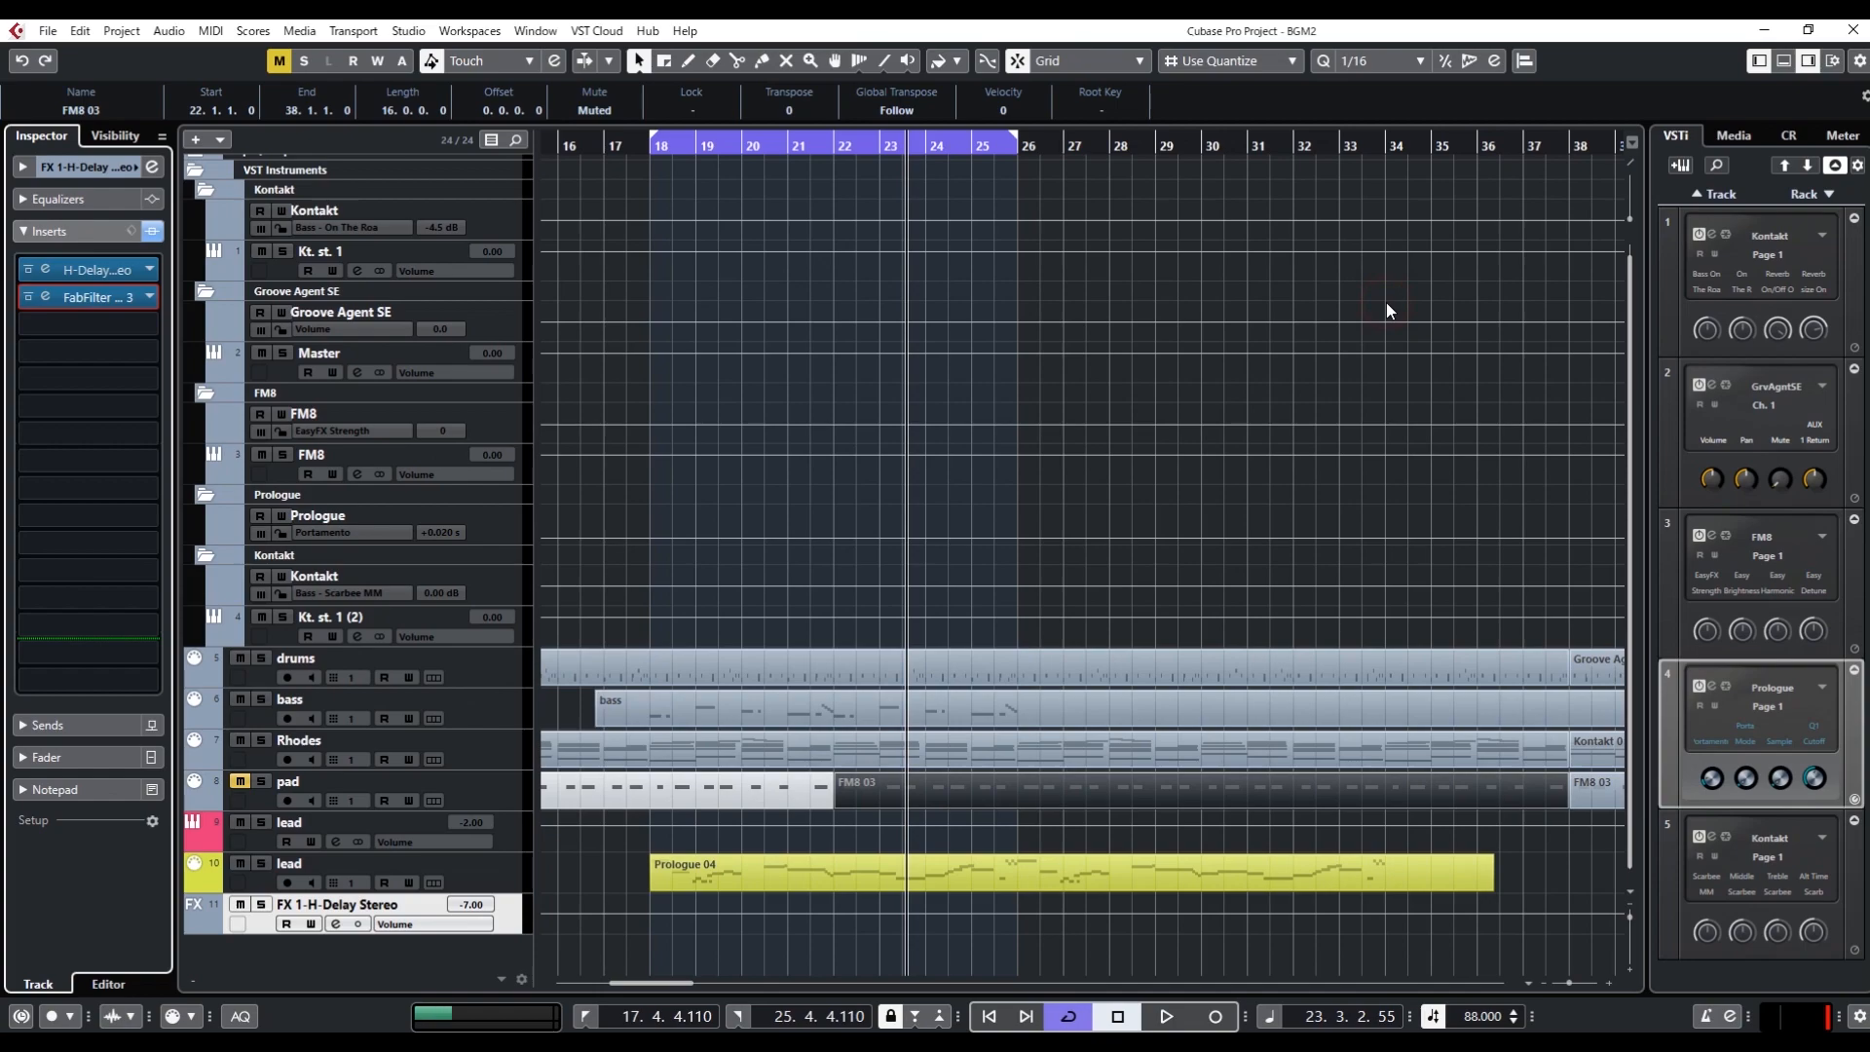
Reopen the Pro-Q 3 insert and add a bell band at 1680 Hz with a 5 dB boost
{"action": "left_click", "coordinate": [83, 300]}
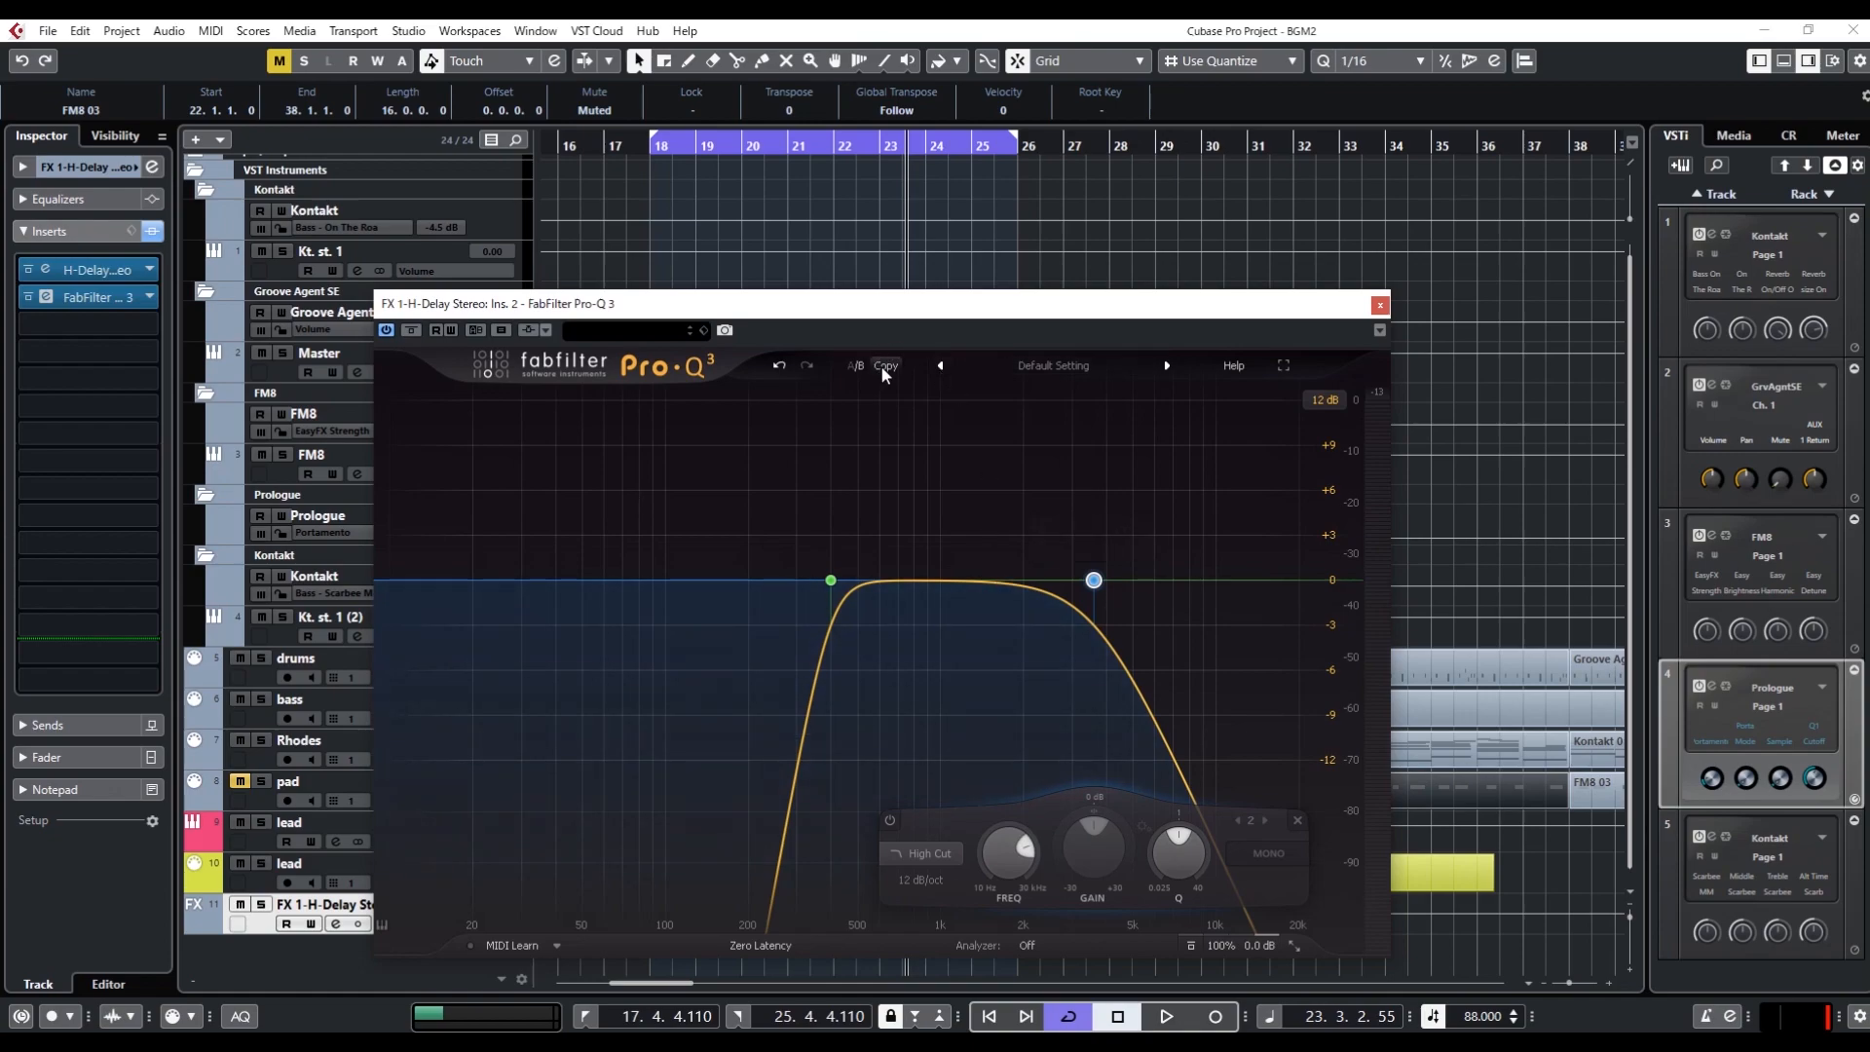
{"action": "left_click", "coordinate": [718, 580]}
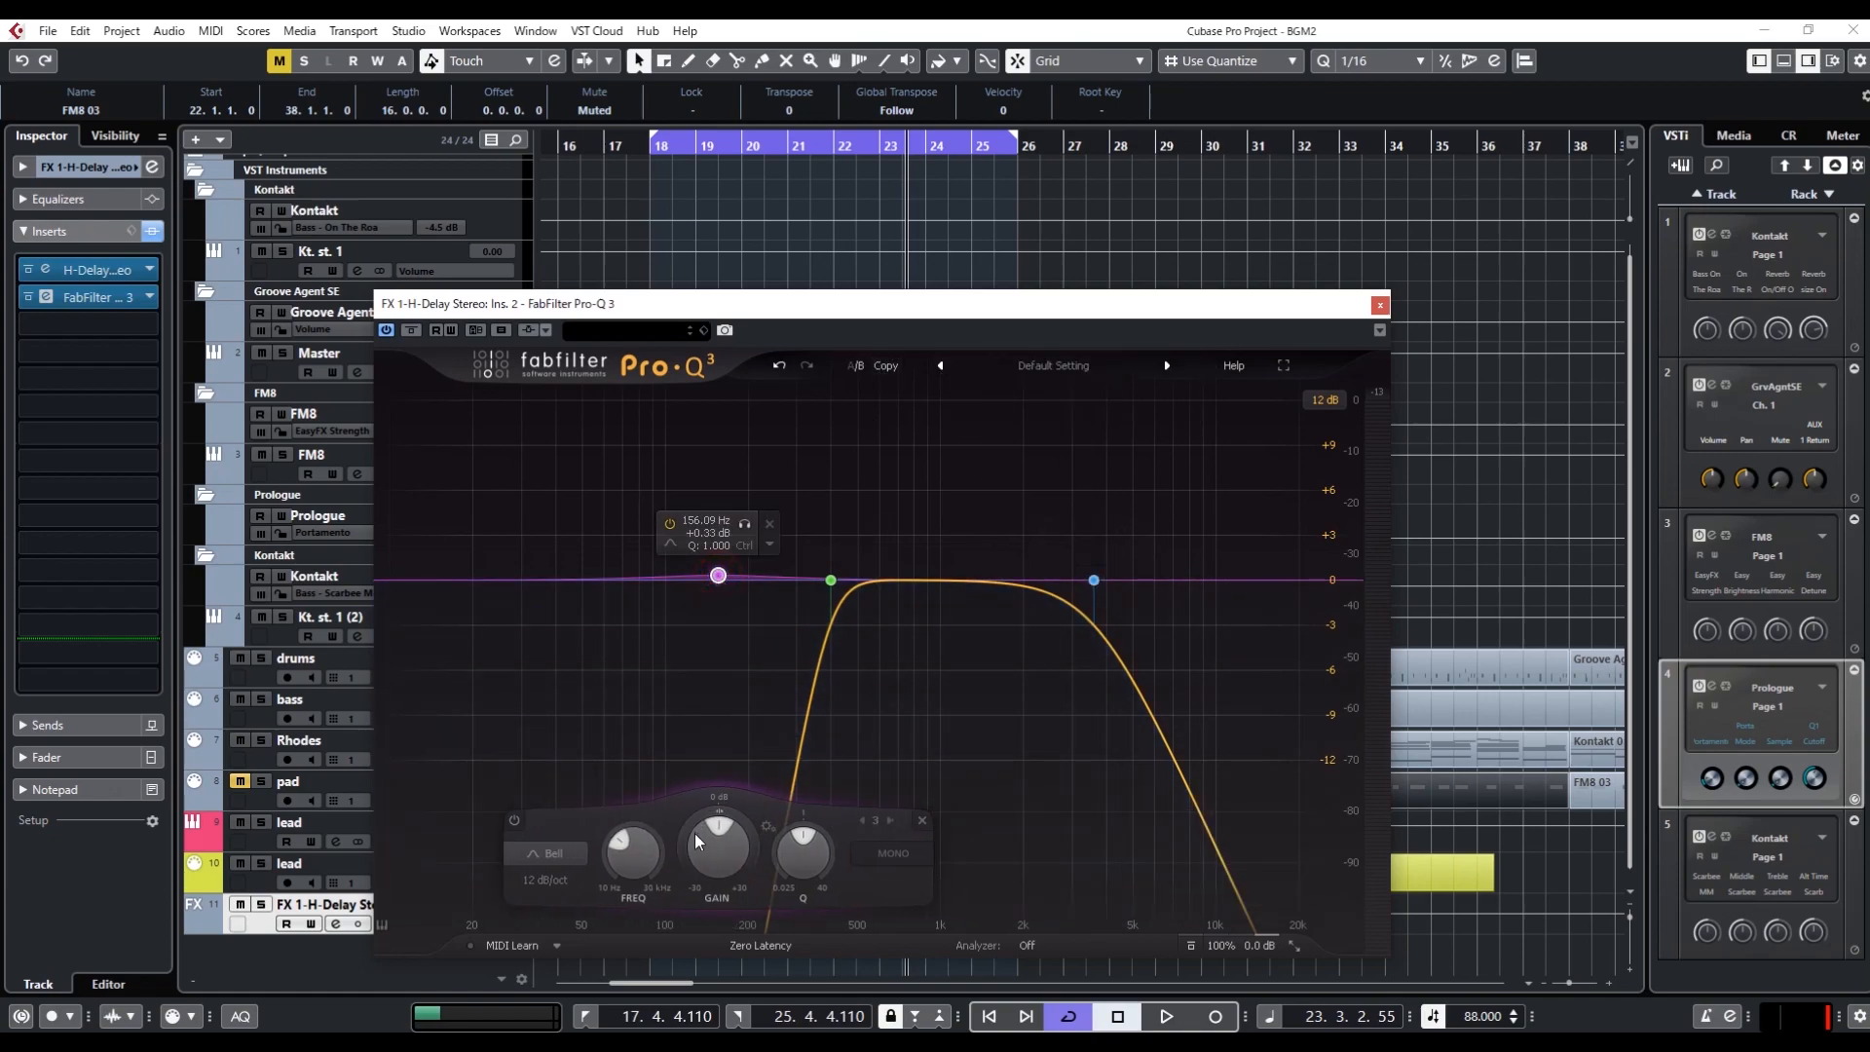
{"action": "double_click", "coordinate": [632, 850]}
{"action": "type", "text": "1680"}
{"action": "key", "text": "Return"}
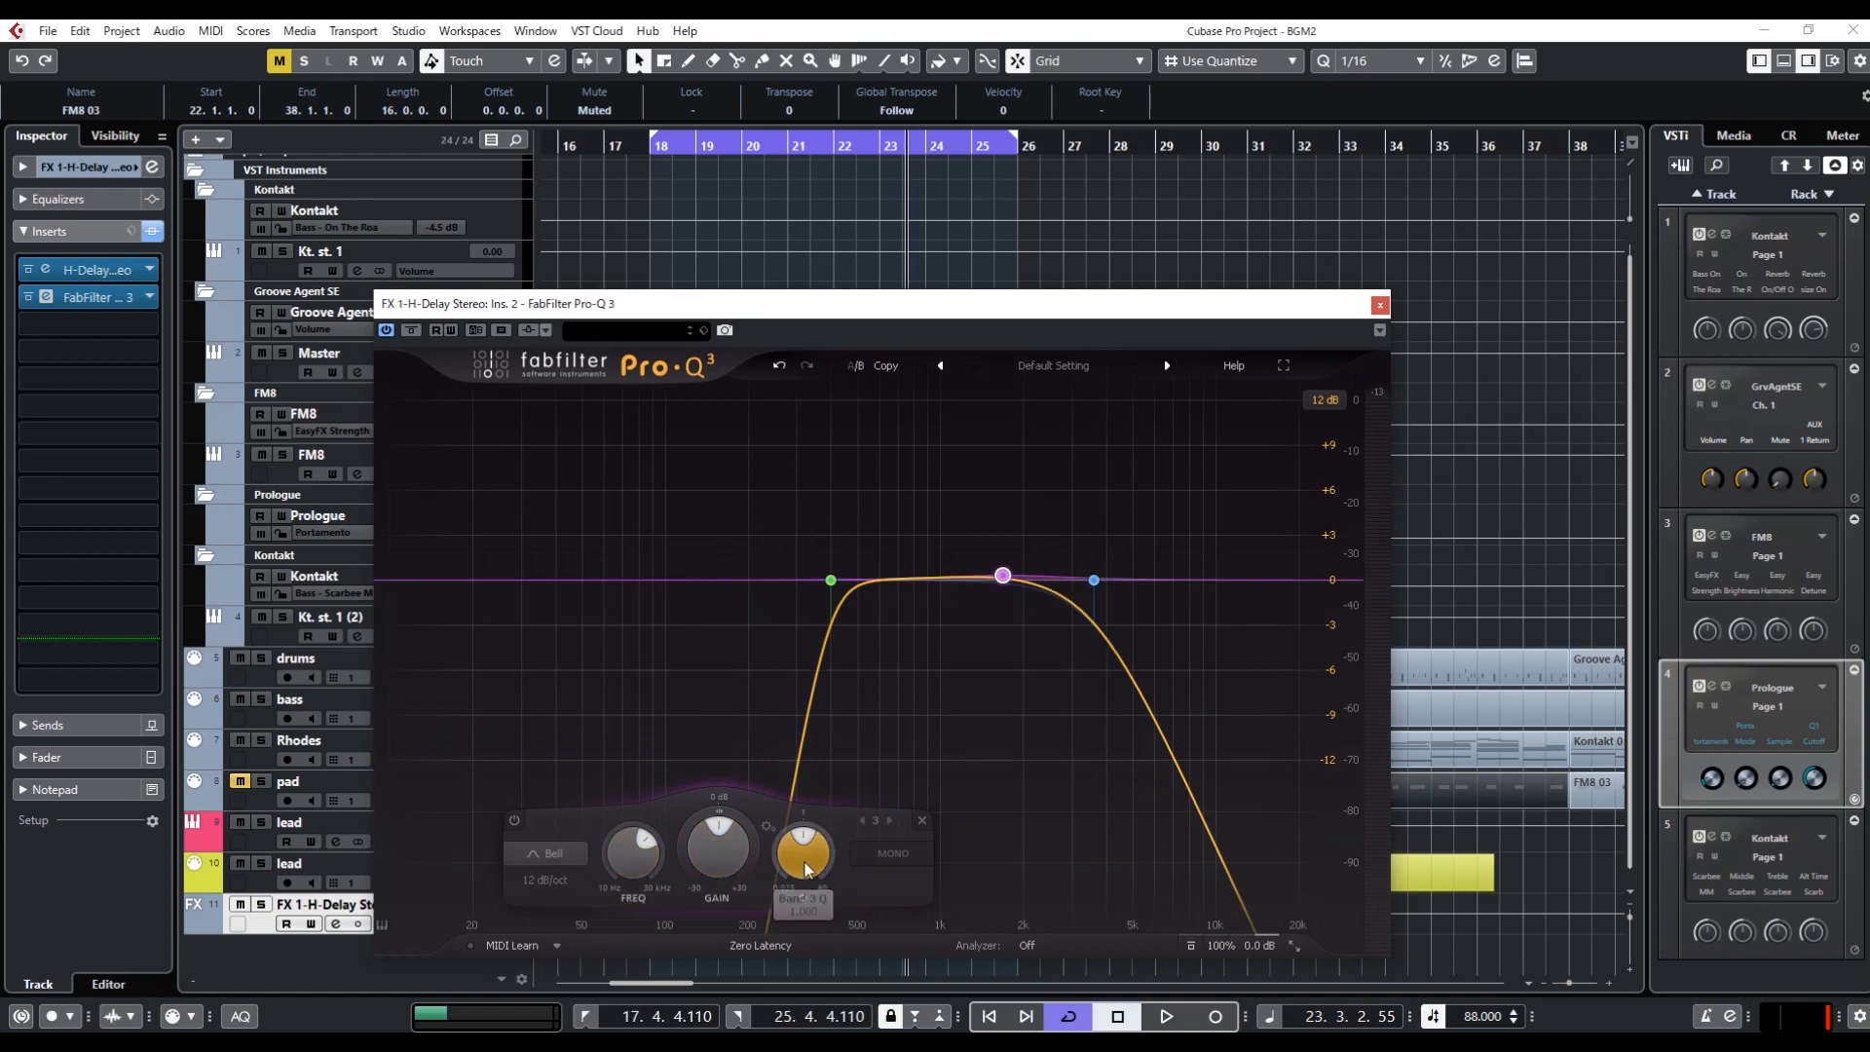
{"action": "type", "text": "5"}
{"action": "key", "text": "Return"}
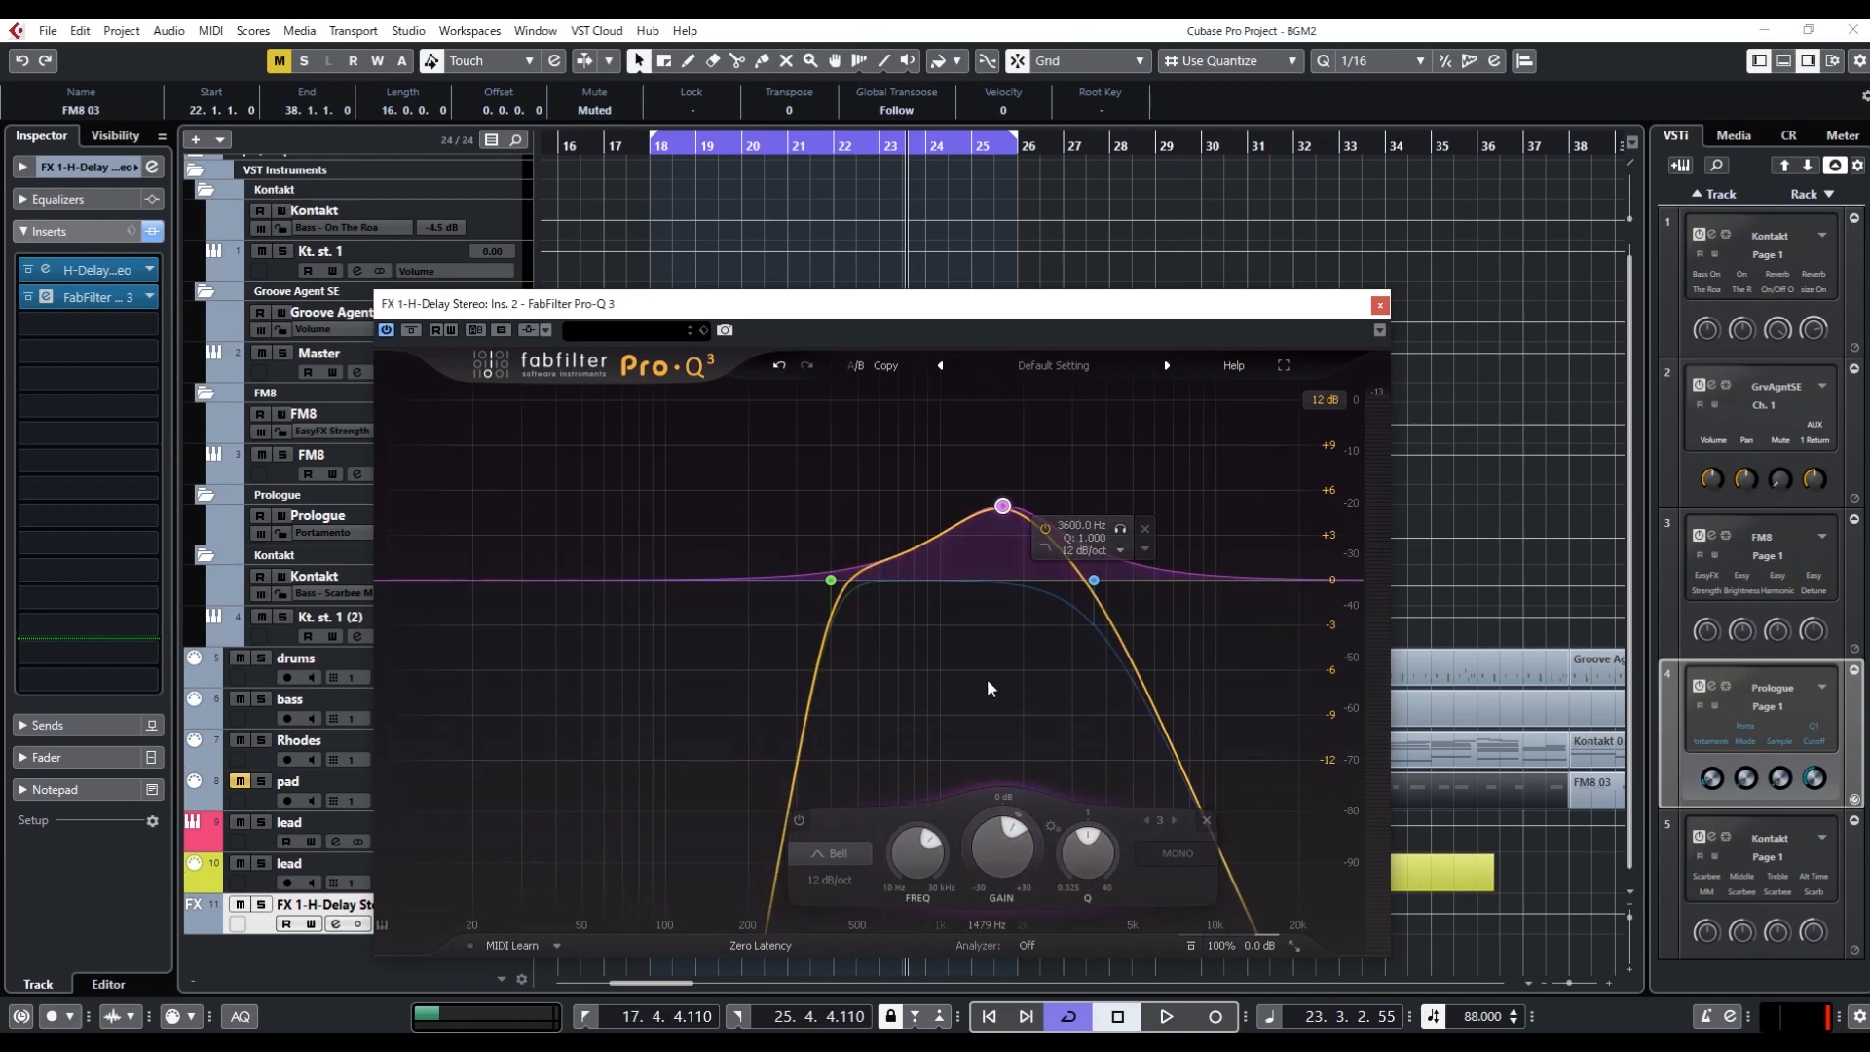
Play the loop and compare the delay sound with the 1680 Hz bell band active and bypassed
{"action": "key", "text": "space"}
{"action": "key", "text": "space"}
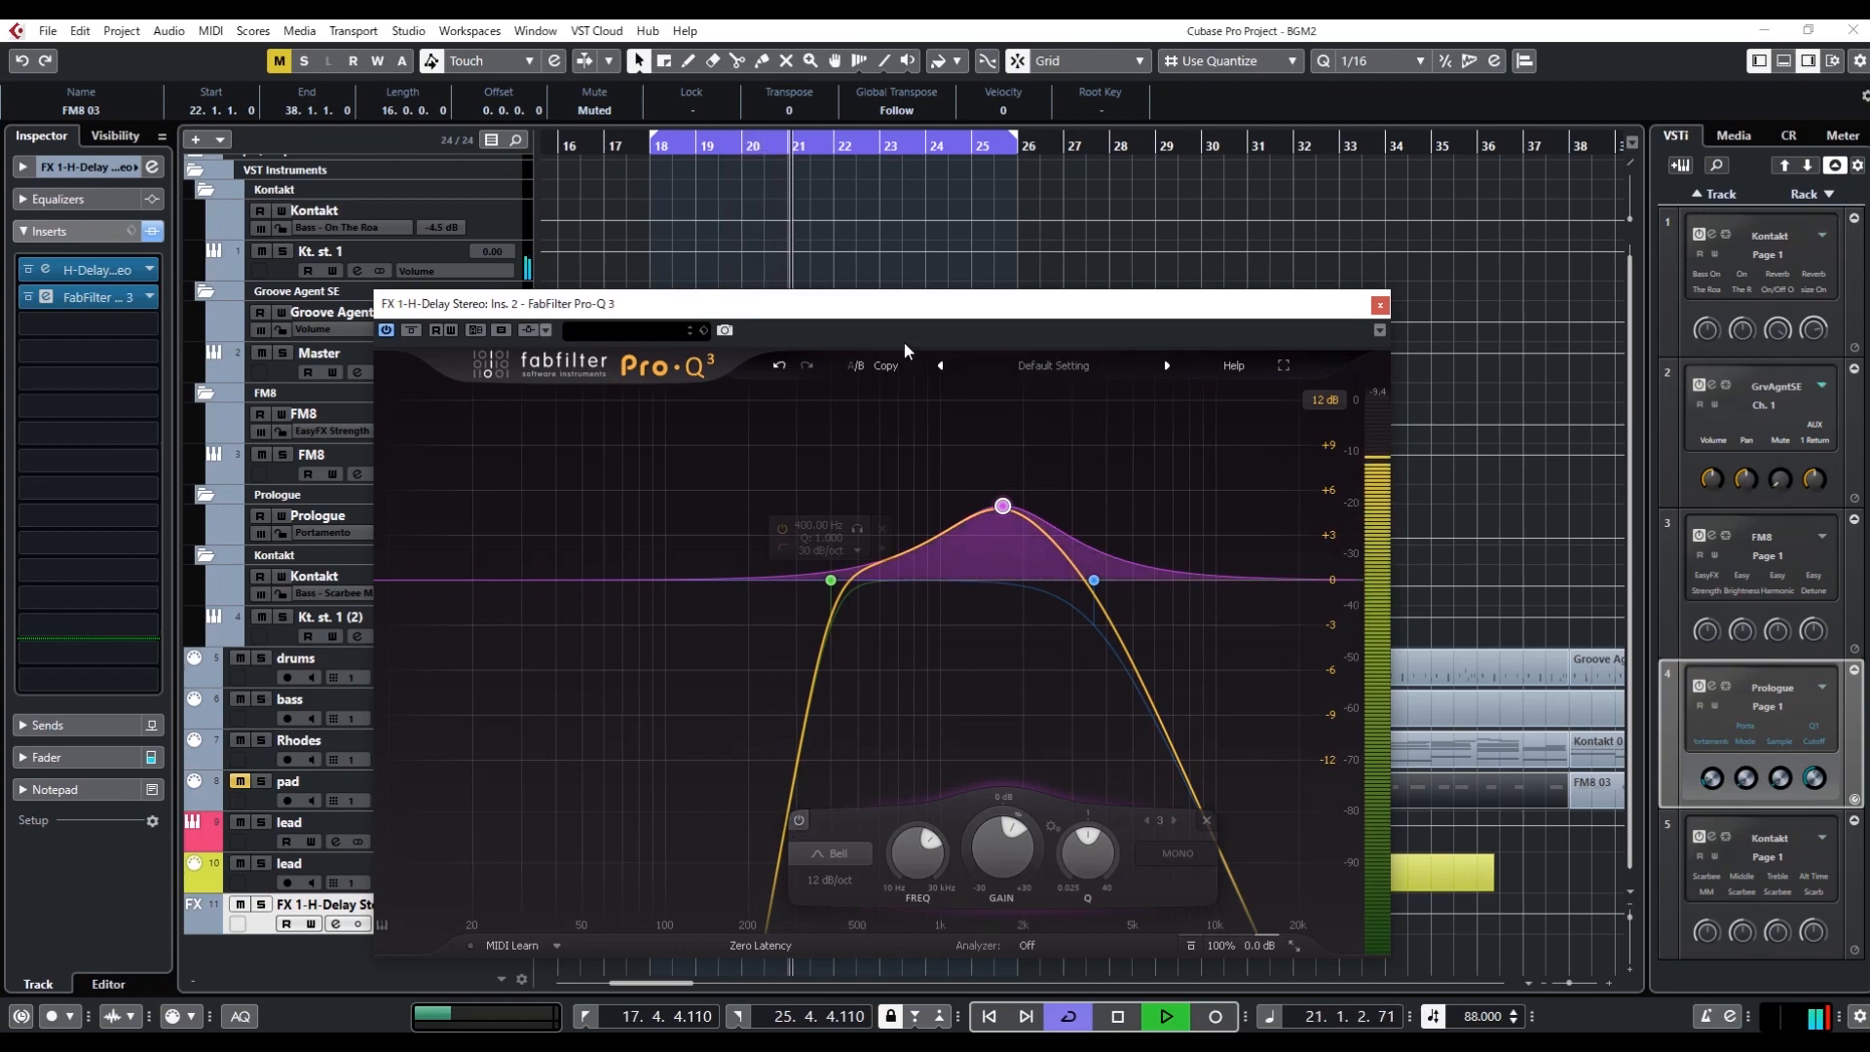
{"action": "key", "text": "space"}
{"action": "left_click", "coordinate": [798, 820]}
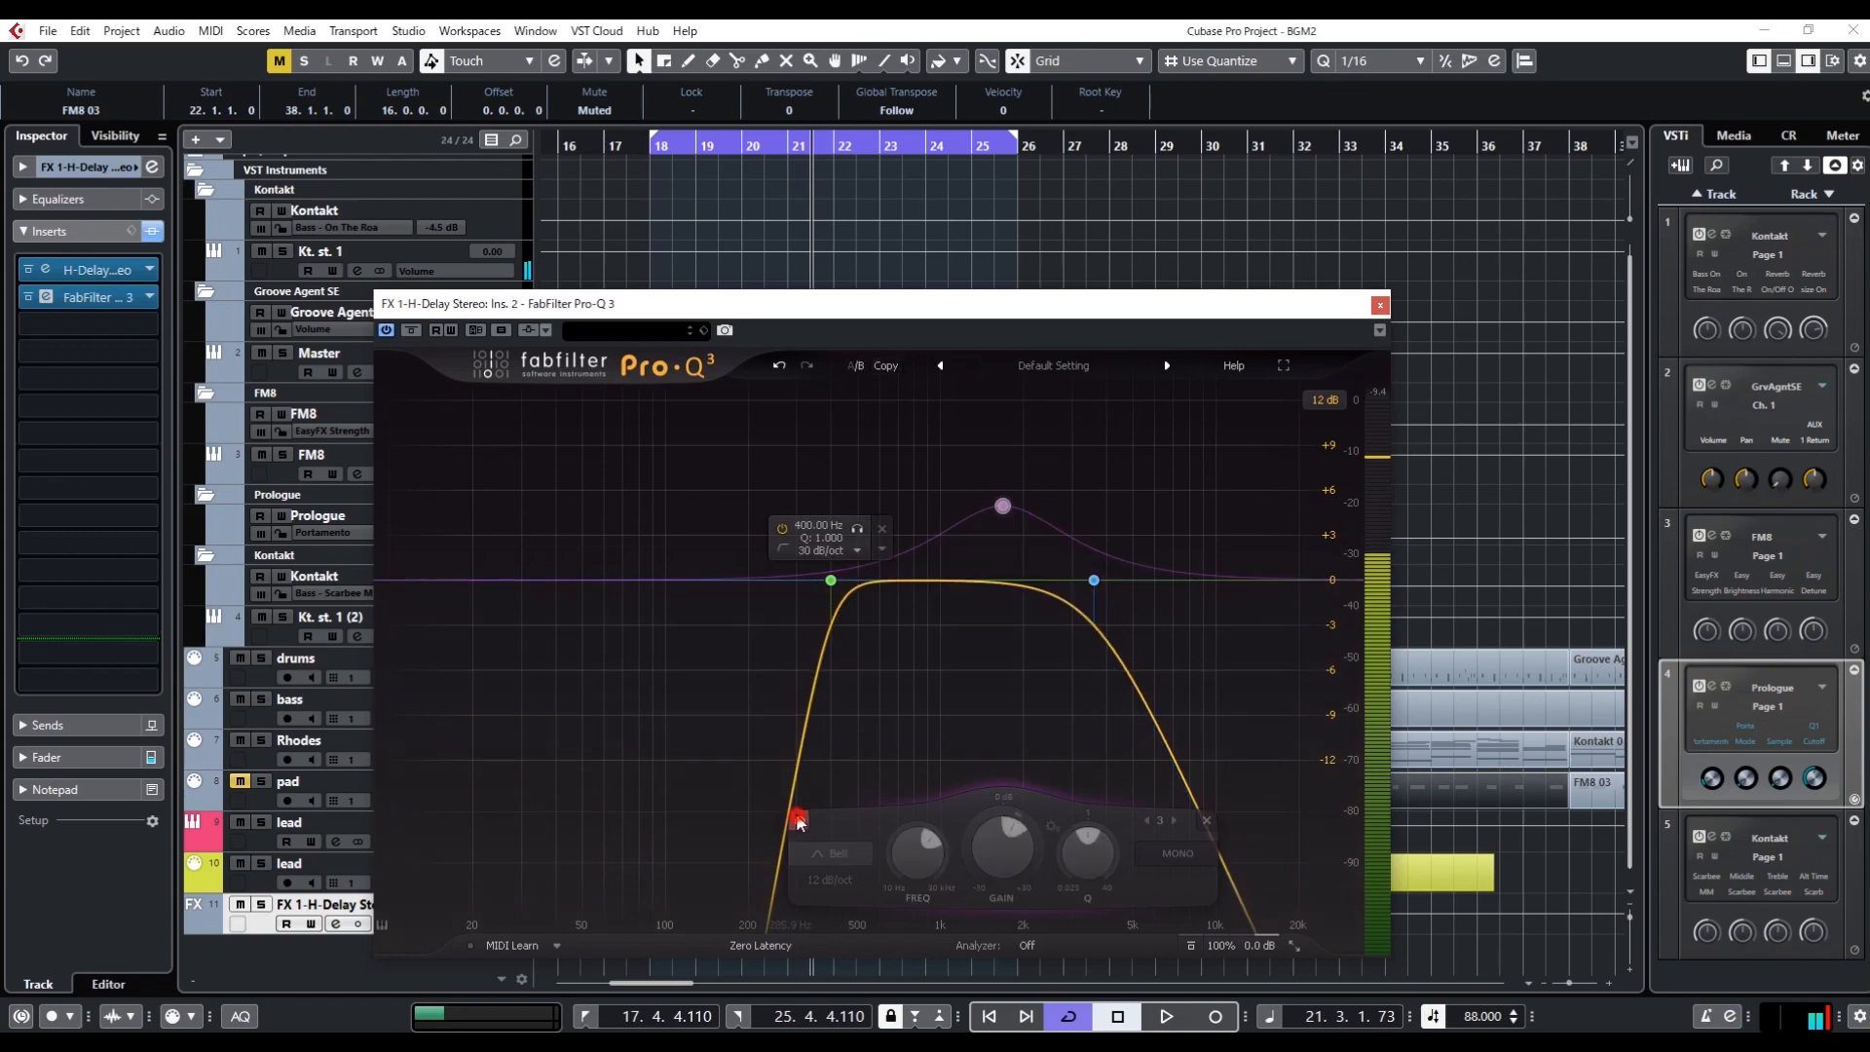
{"action": "key", "text": "space"}
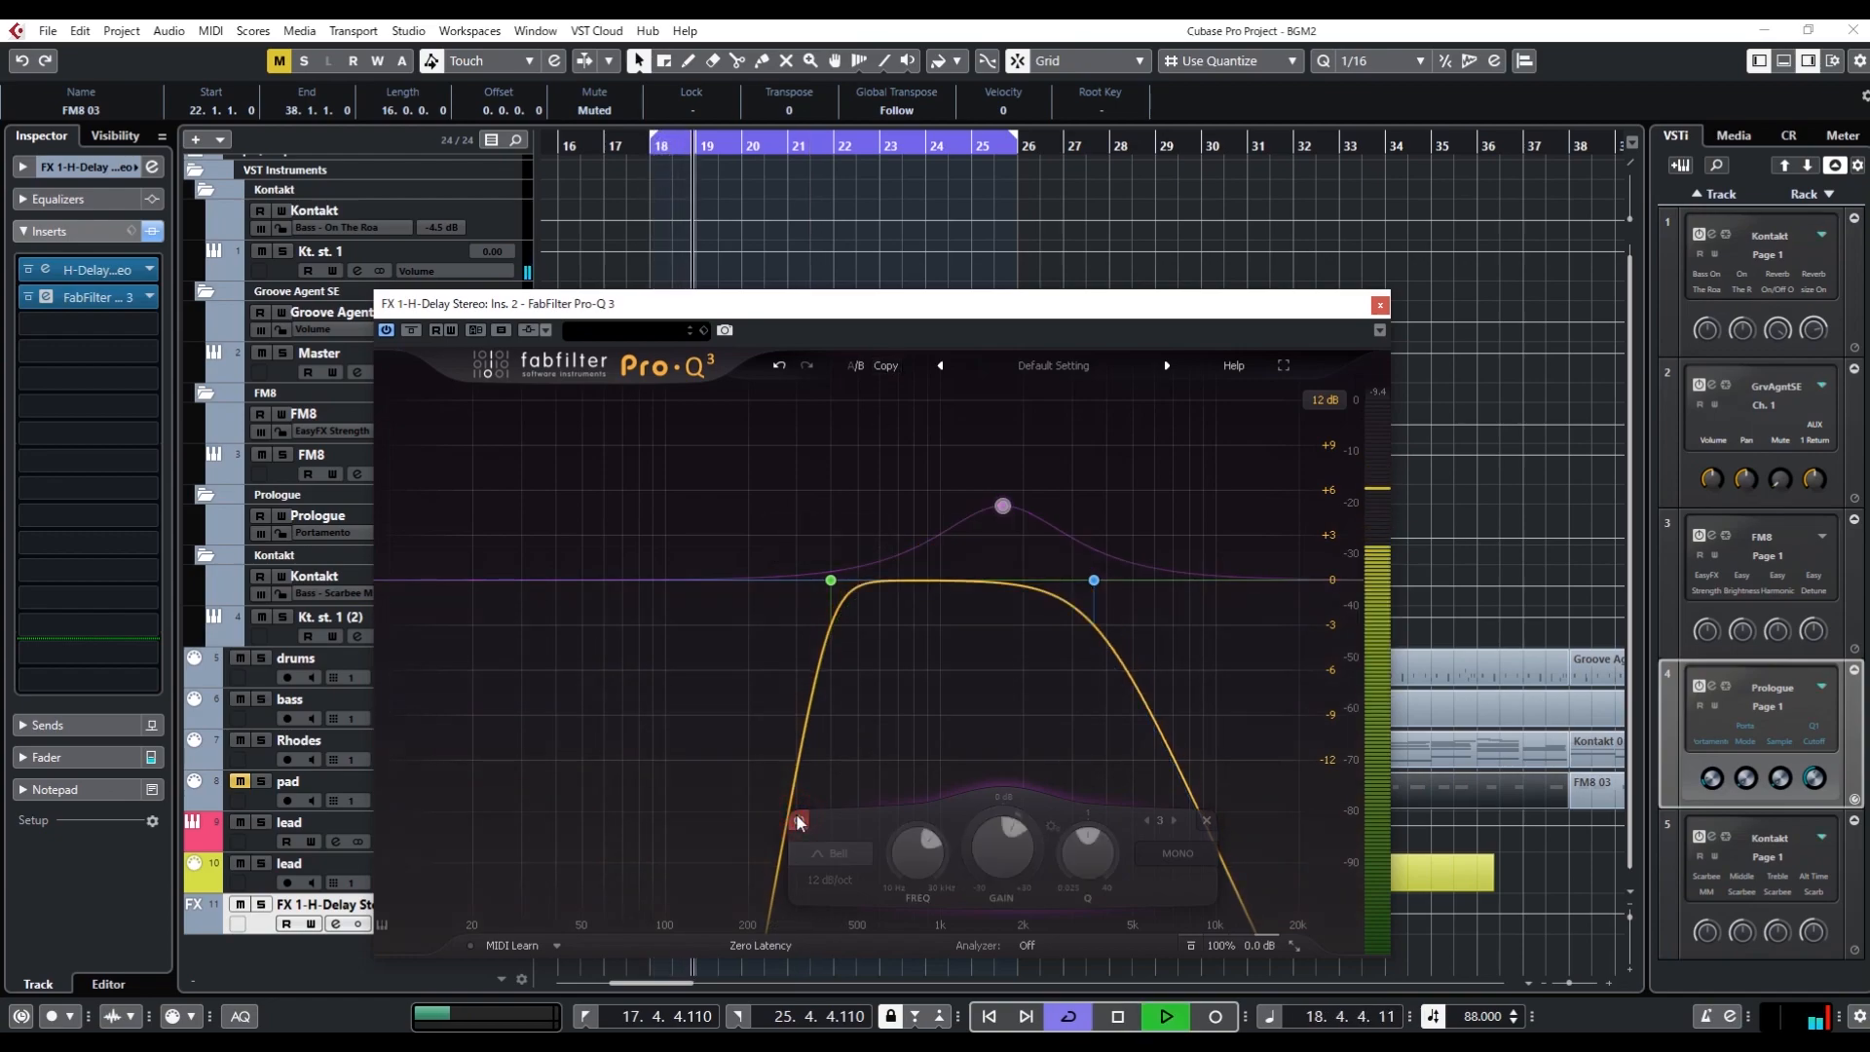
{"action": "left_click", "coordinate": [796, 818]}
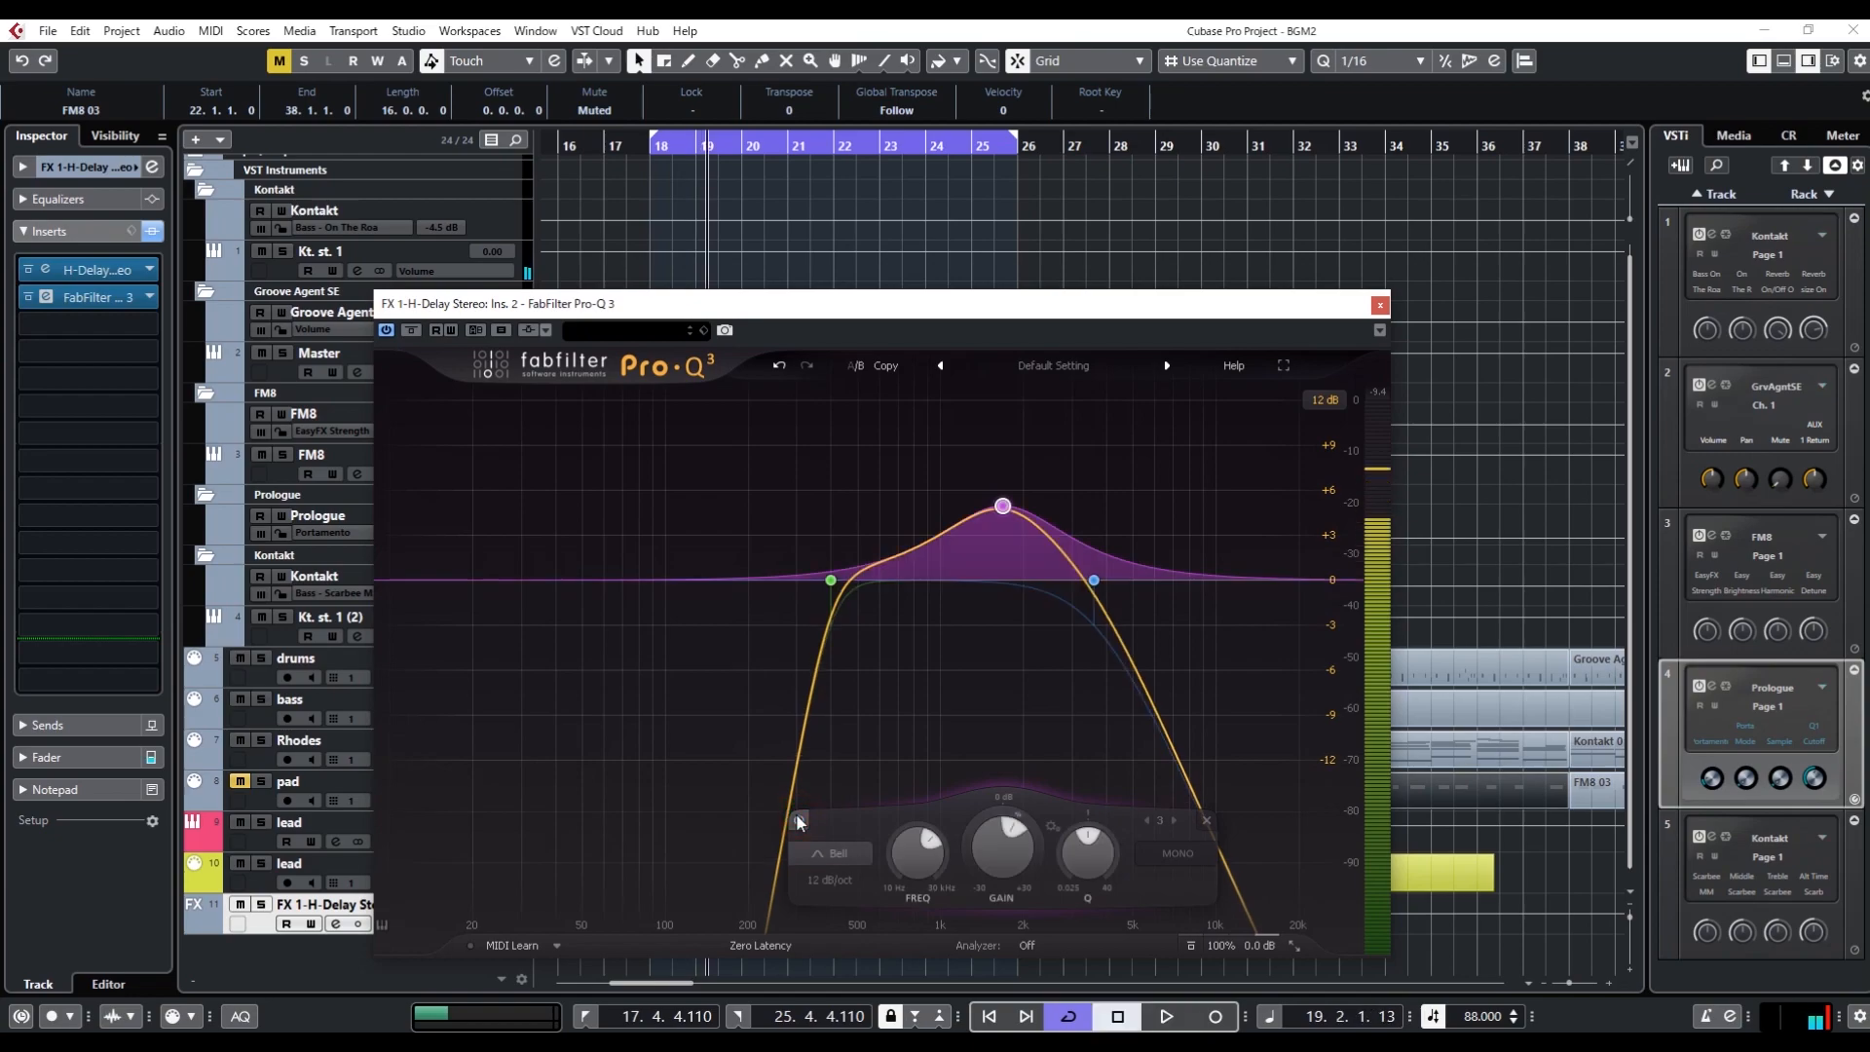
Copy the equalizer settings to the other comparison slot, set the output level to -6 dB and audition the loop
{"action": "left_click", "coordinate": [888, 369]}
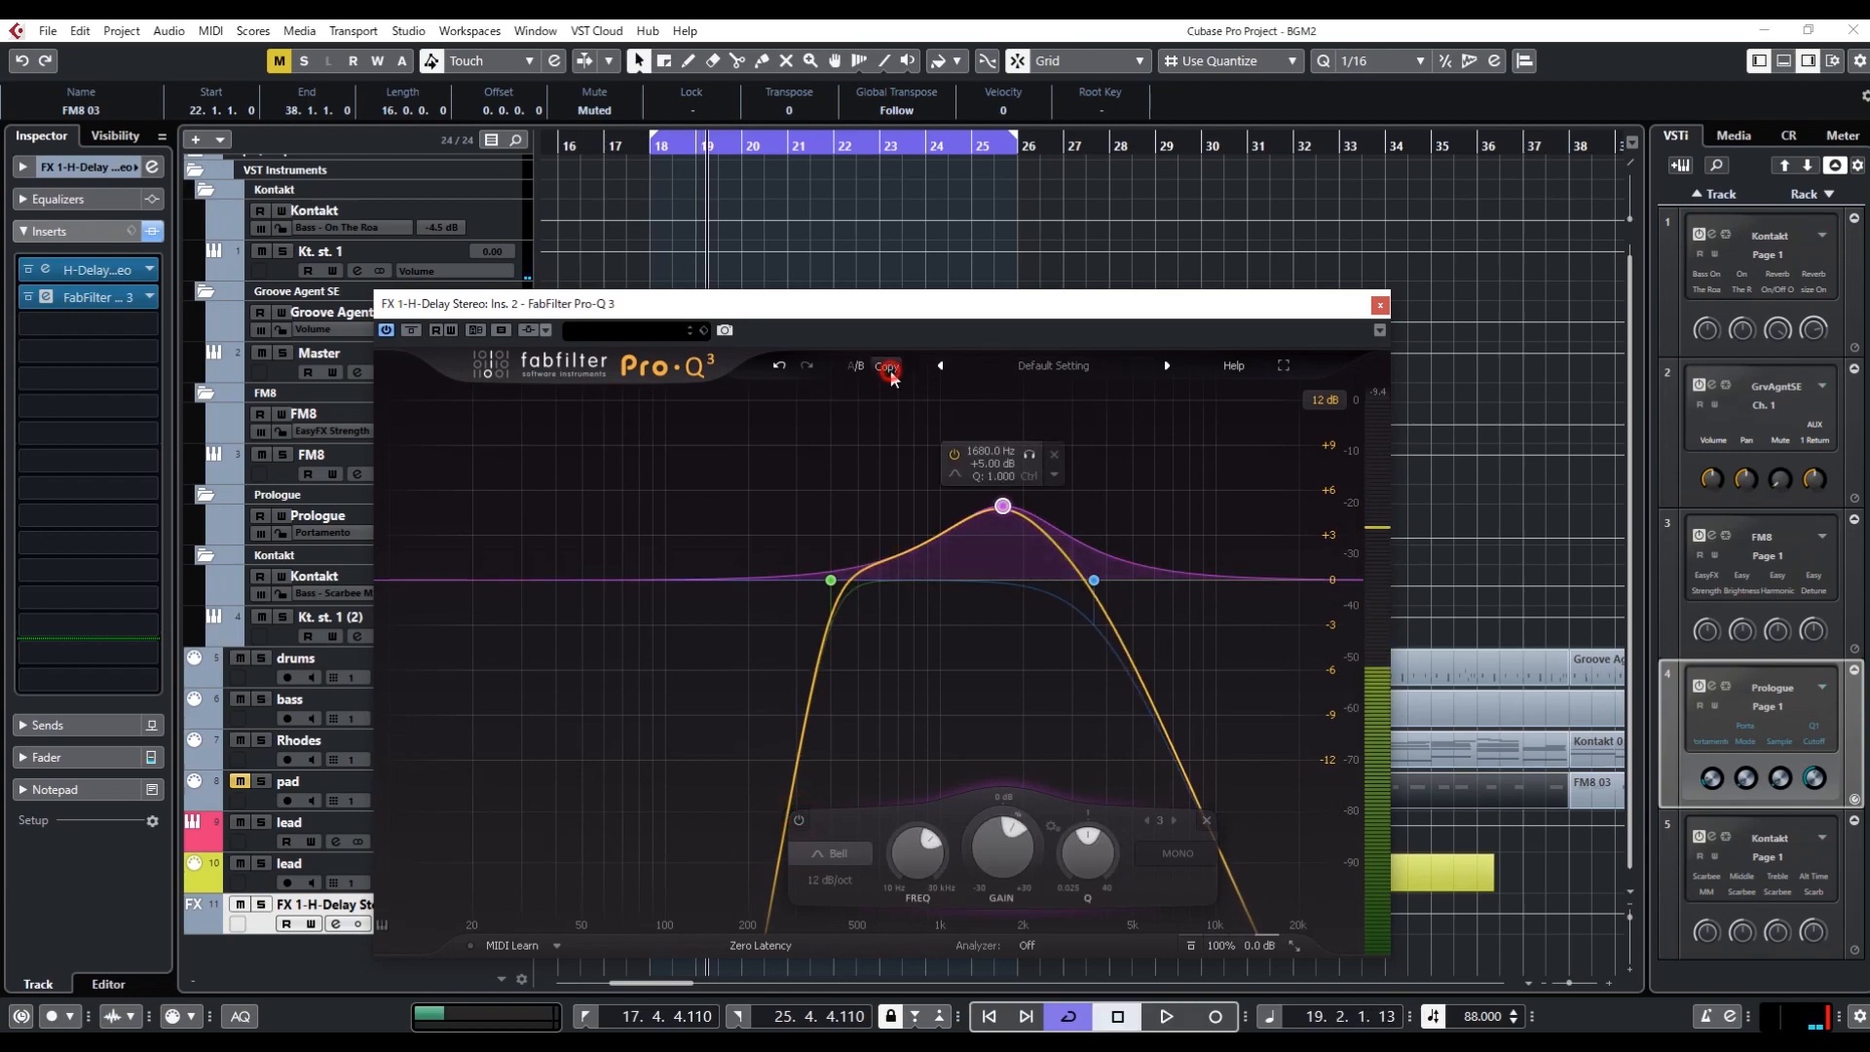
{"action": "double_click", "coordinate": [1260, 947]}
{"action": "type", "text": "-6"}
{"action": "key", "text": "Return"}
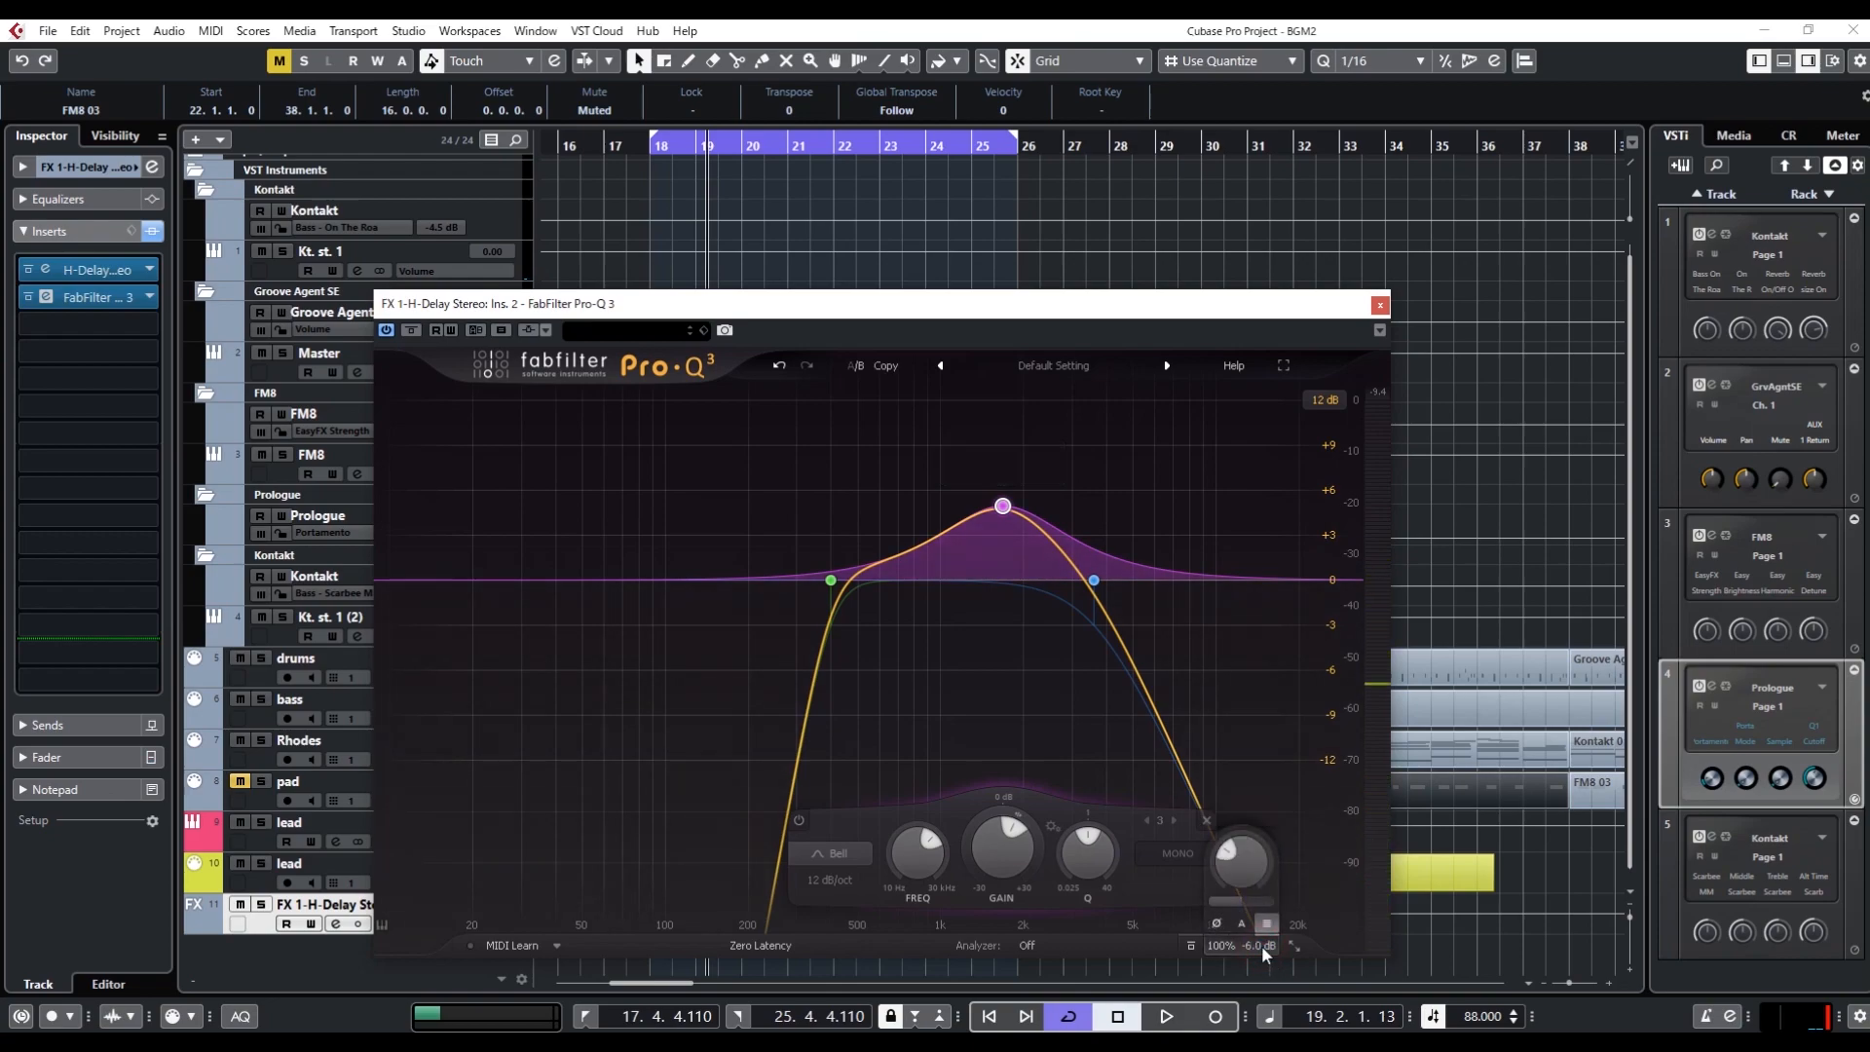
{"action": "key", "text": "space"}
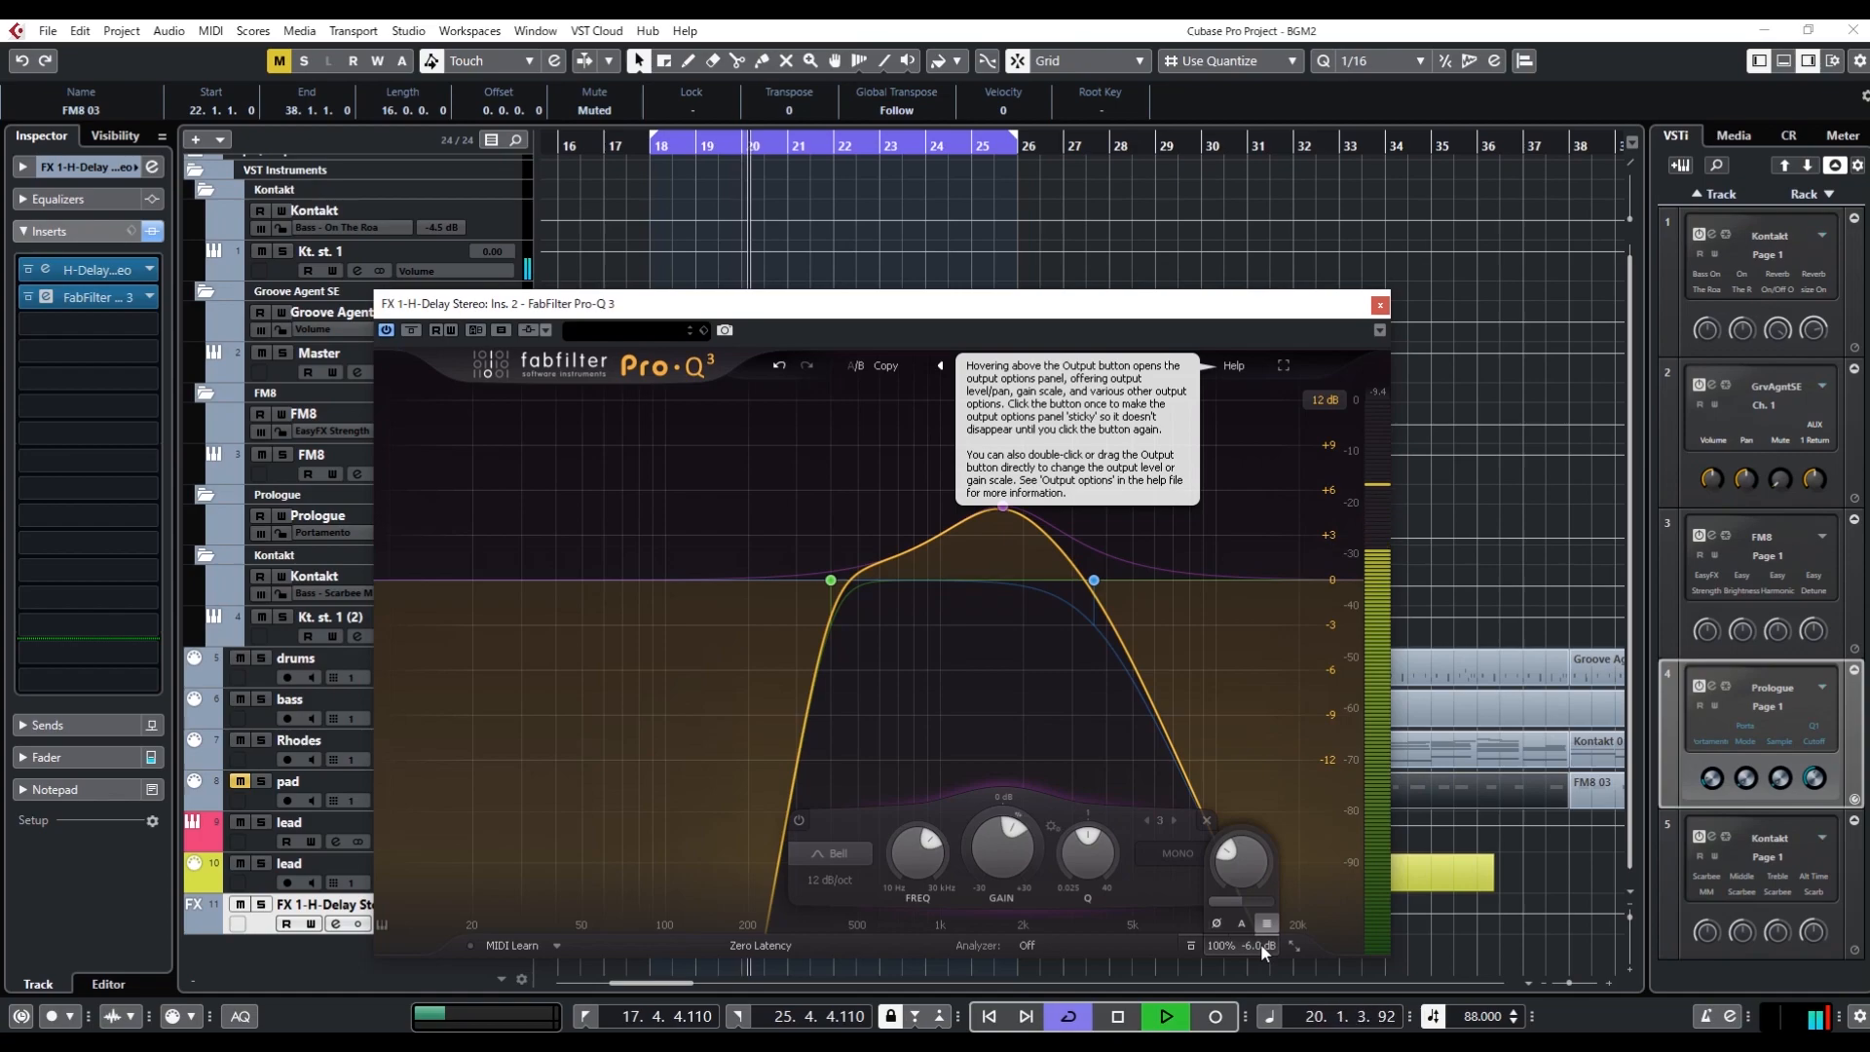
{"action": "key", "text": "space"}
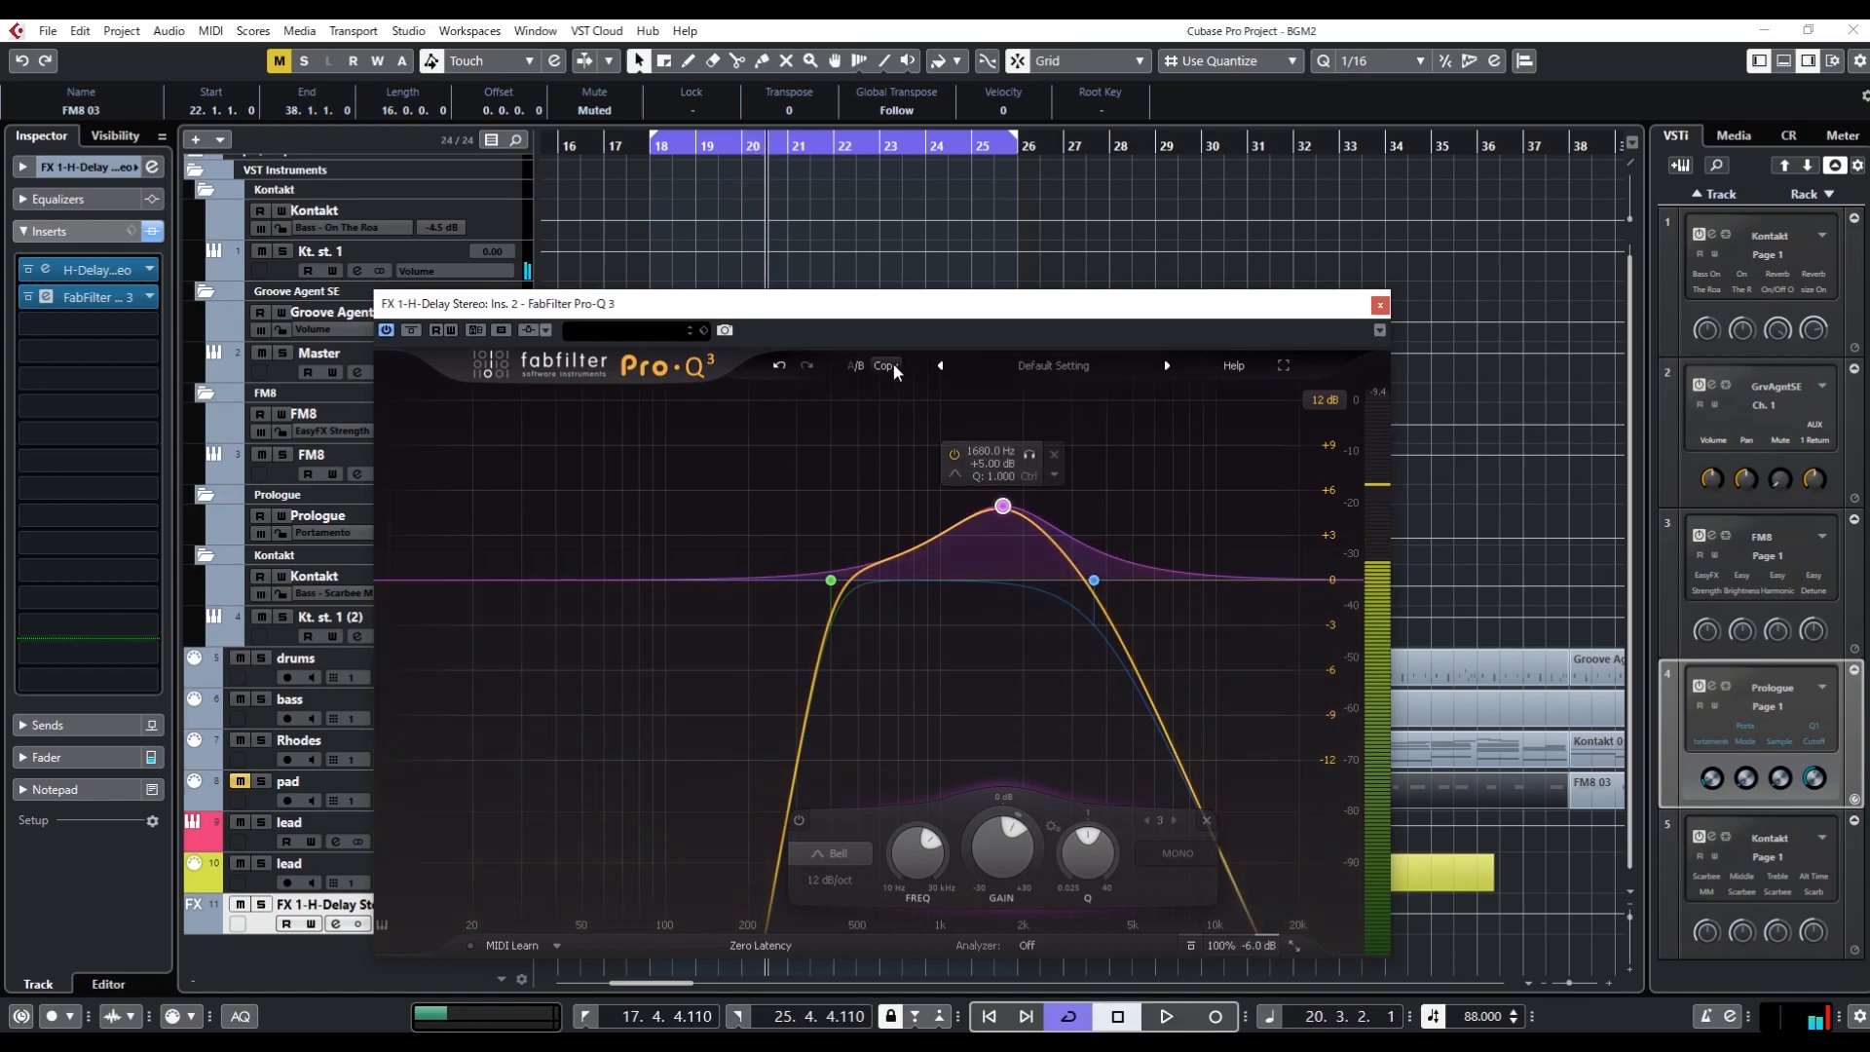
Bypass the bell and reset output to 0 dB in one A/B slot, and compare it with the boosted slot while looping
{"action": "left_click", "coordinate": [798, 821]}
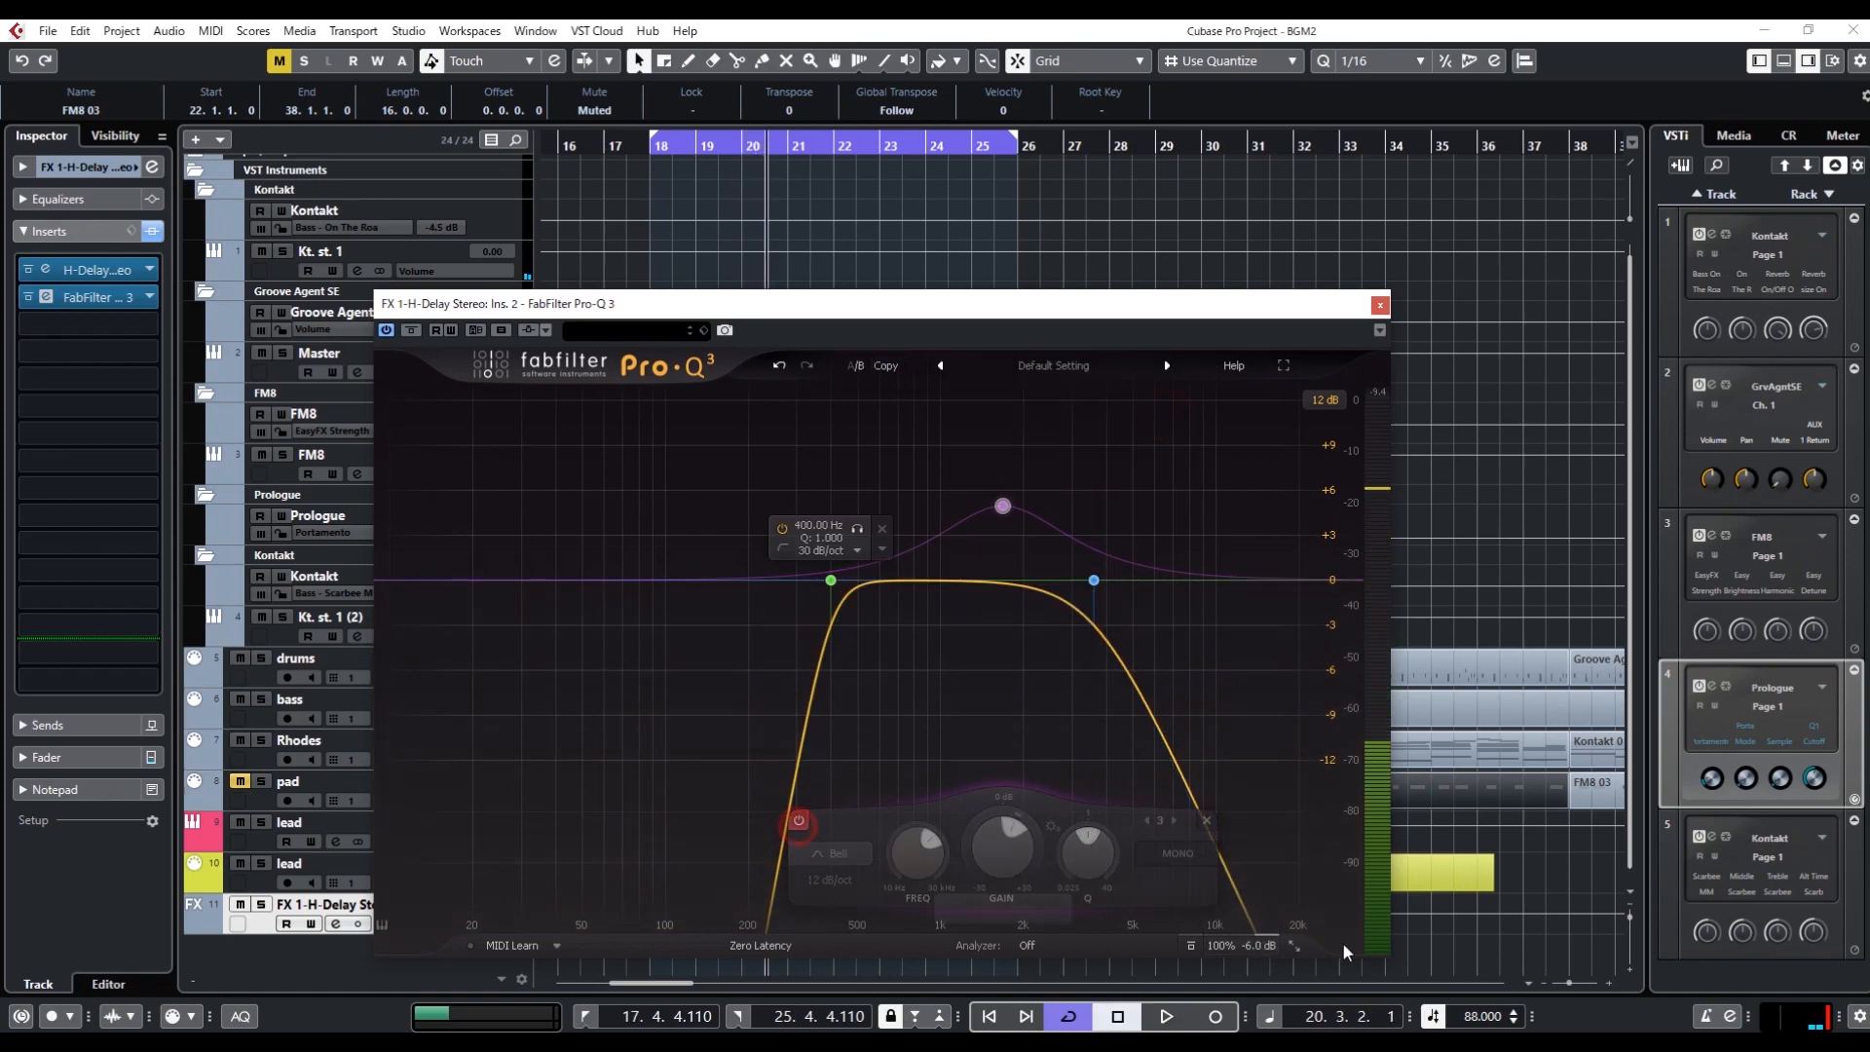
{"action": "double_click", "coordinate": [1258, 946]}
{"action": "key", "text": "space"}
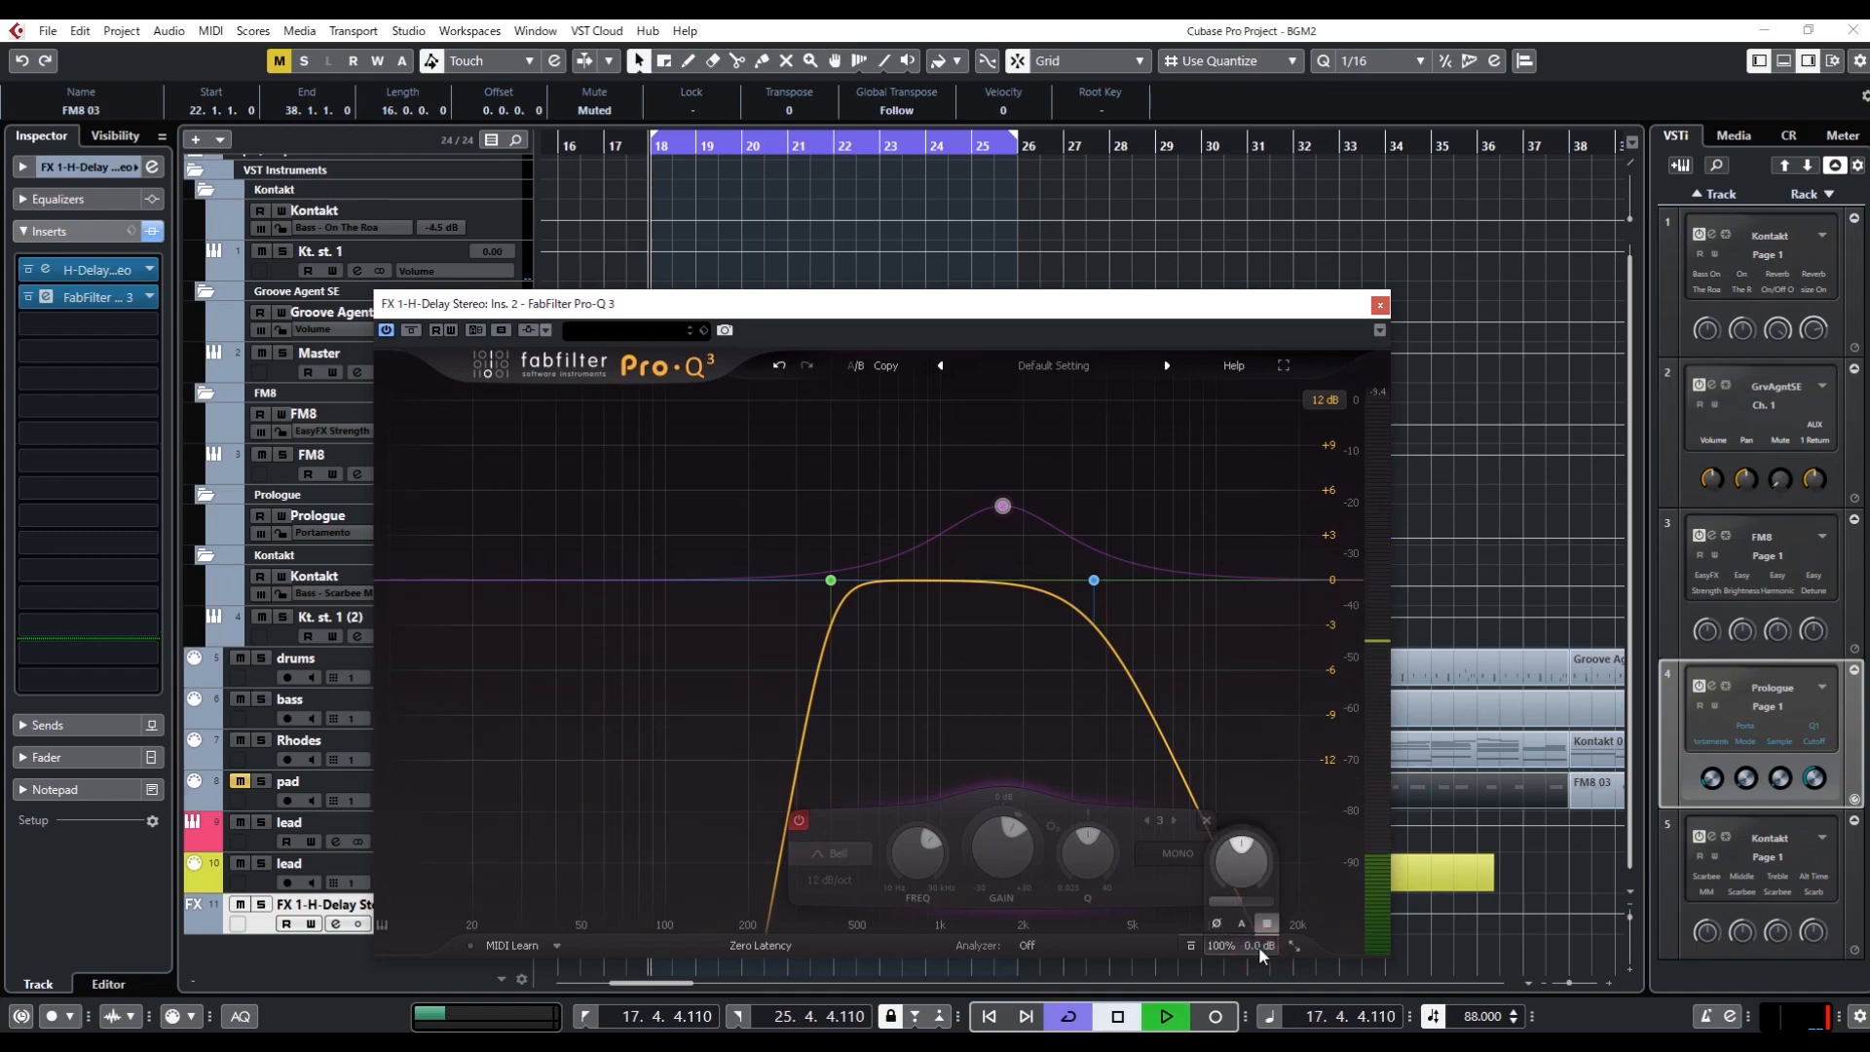
{"action": "left_click", "coordinate": [855, 365]}
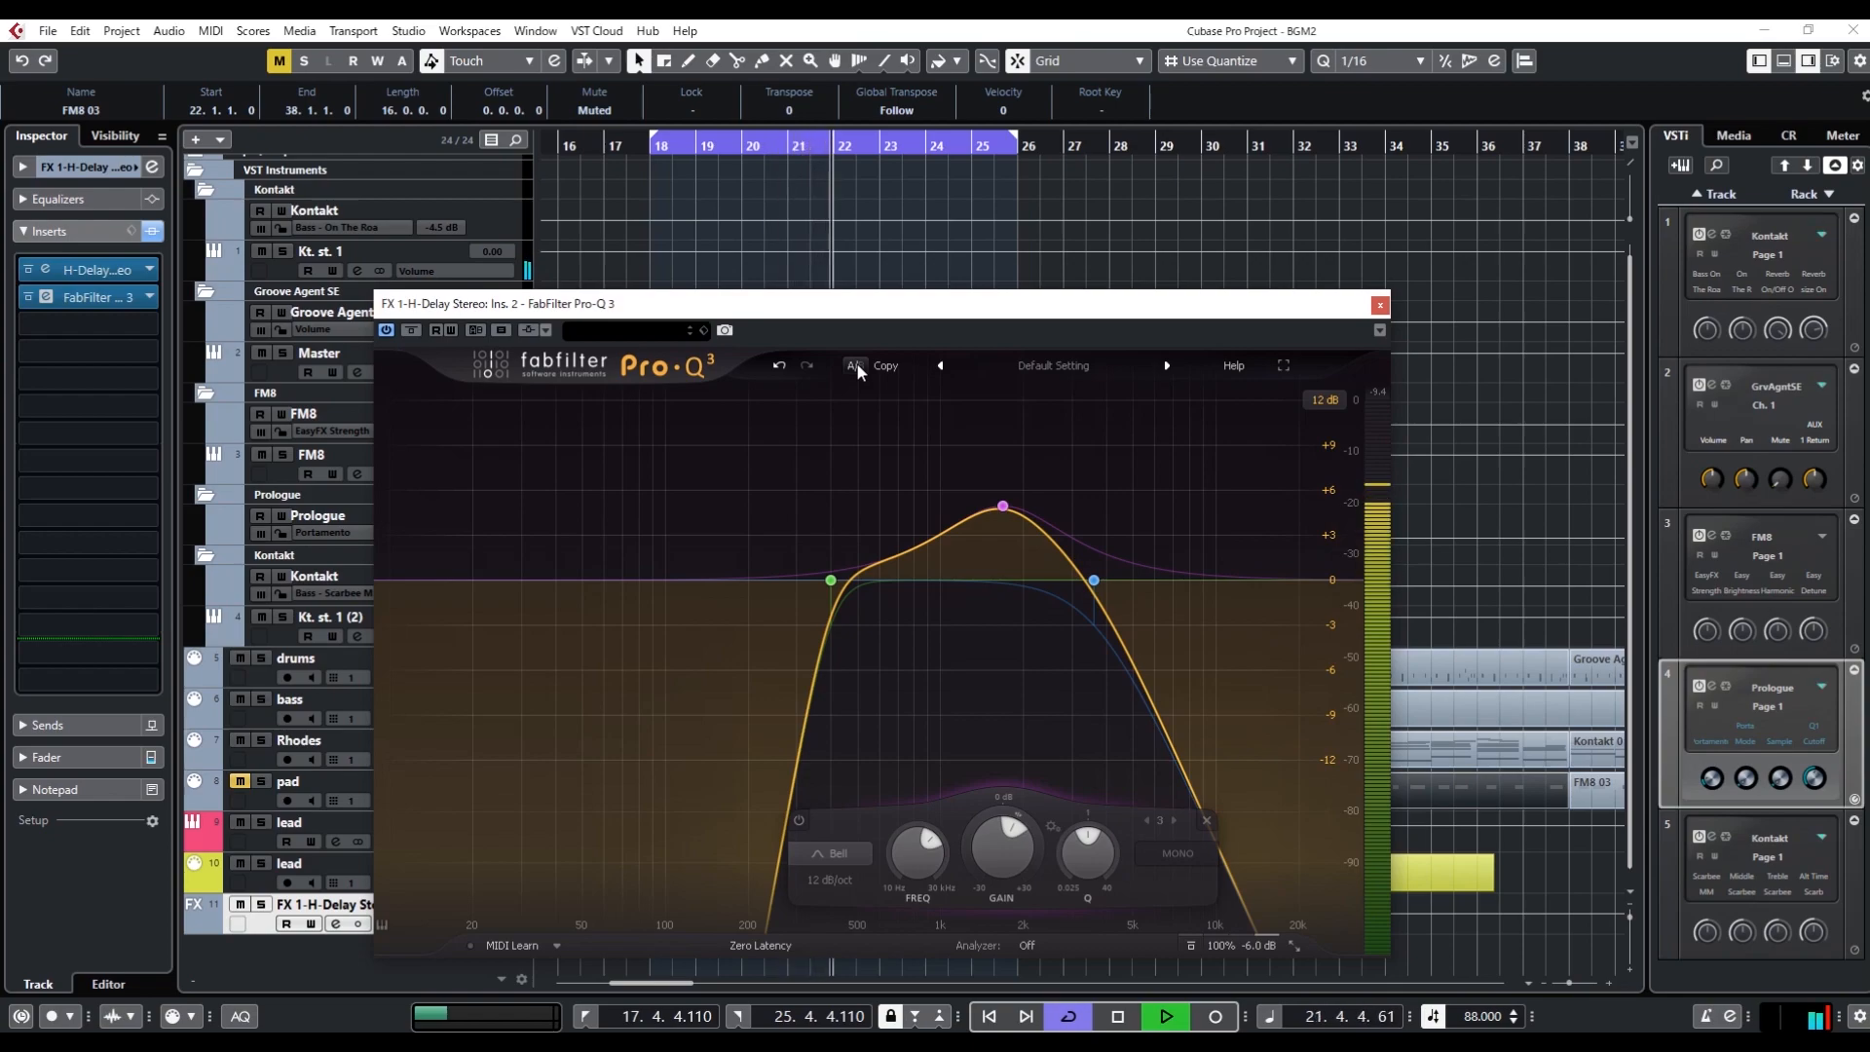
{"action": "key", "text": "space"}
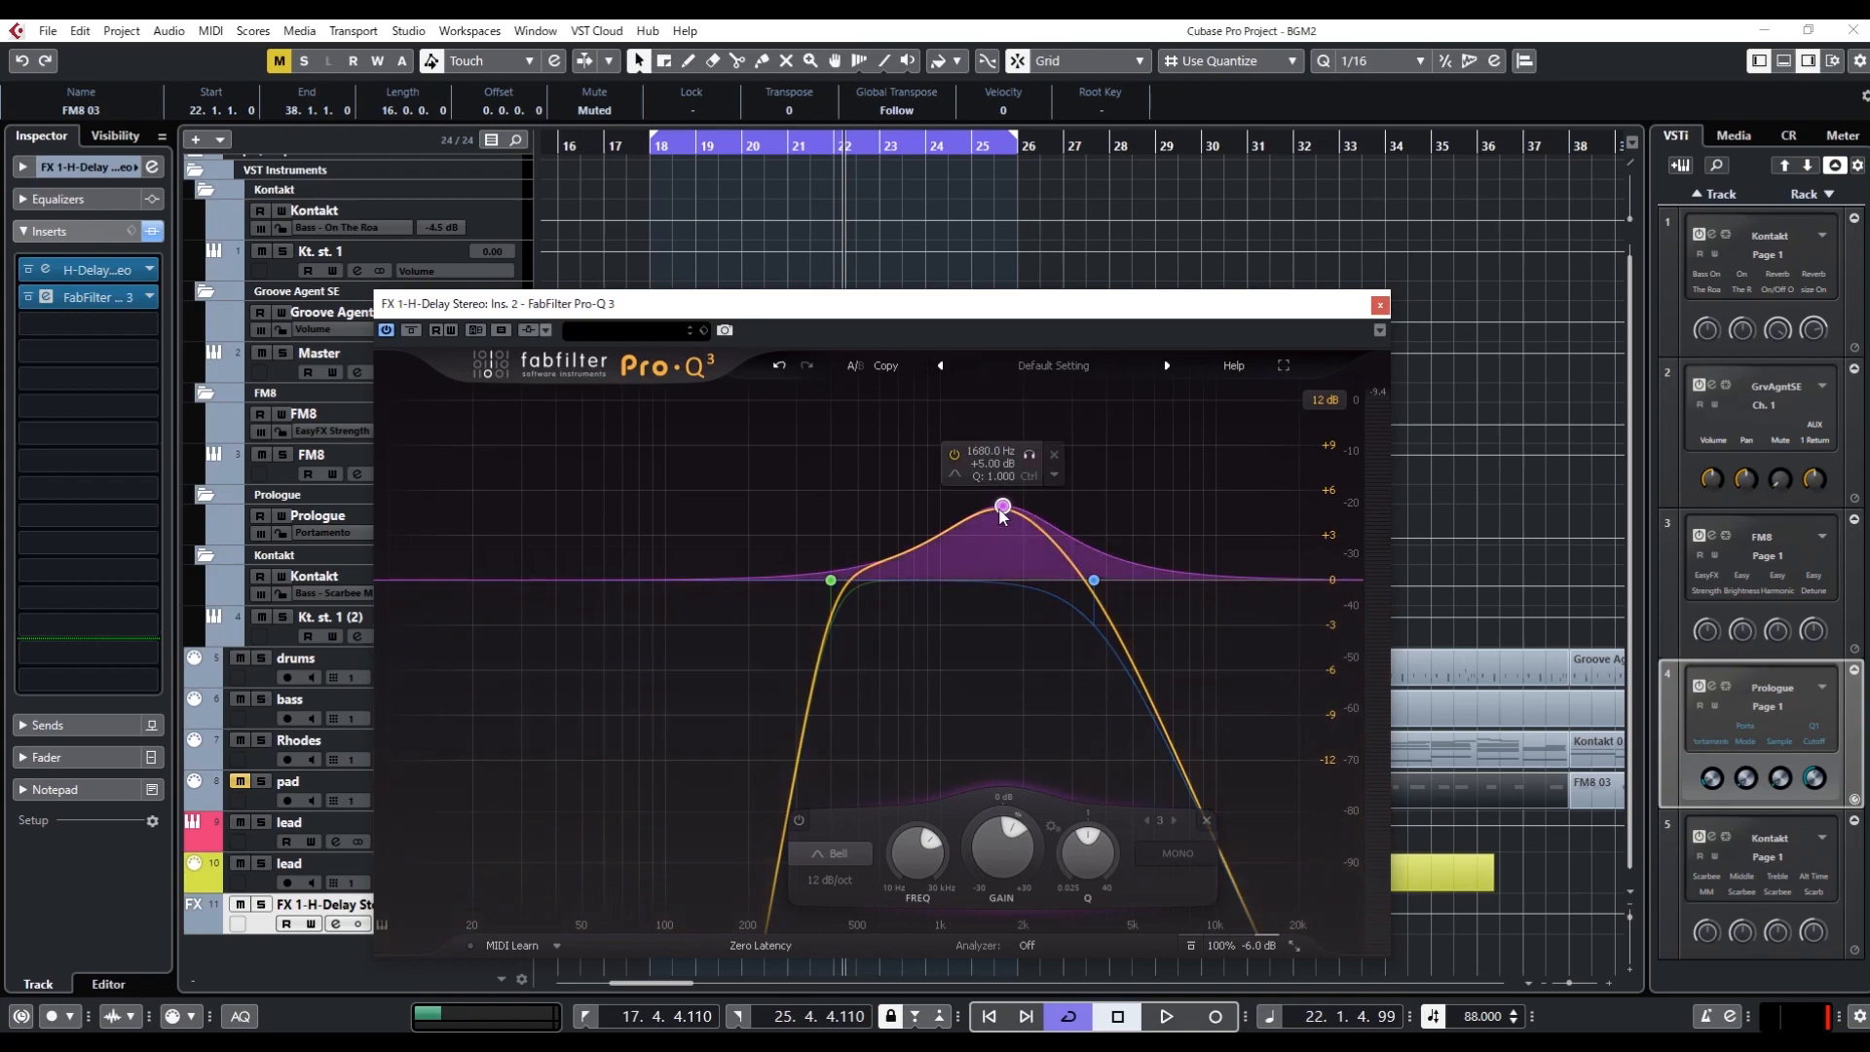
Add another bell band at about 130 Hz below the low cut and set its Q to 2
{"action": "mouse_move", "coordinate": [1002, 506]}
{"action": "left_mouse_down"}
{"action": "mouse_move", "coordinate": [1060, 543]}
{"action": "mouse_move", "coordinate": [624, 497]}
{"action": "mouse_move", "coordinate": [1264, 490]}
{"action": "mouse_move", "coordinate": [943, 494]}
{"action": "mouse_move", "coordinate": [1037, 496]}
{"action": "mouse_move", "coordinate": [1005, 508]}
{"action": "left_mouse_up"}
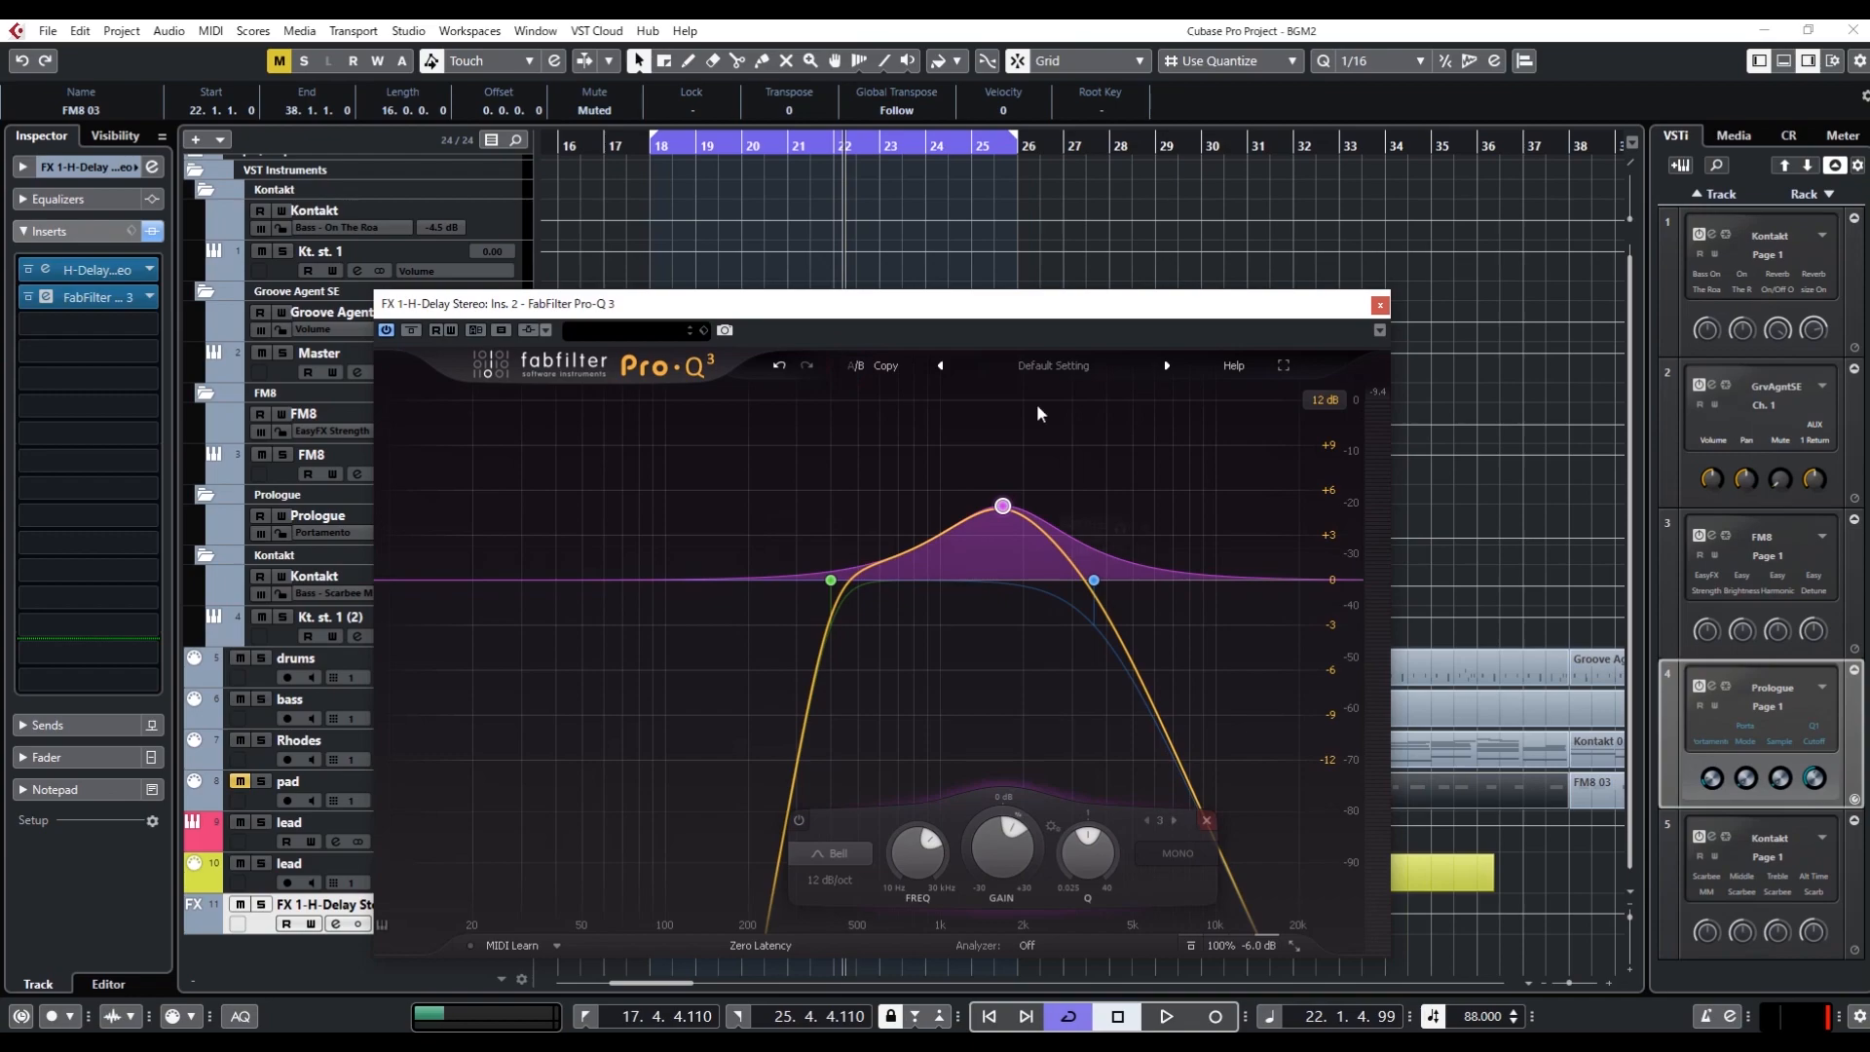
{"action": "left_click", "coordinate": [698, 582]}
{"action": "type", "text": "2"}
{"action": "key", "text": "Return"}
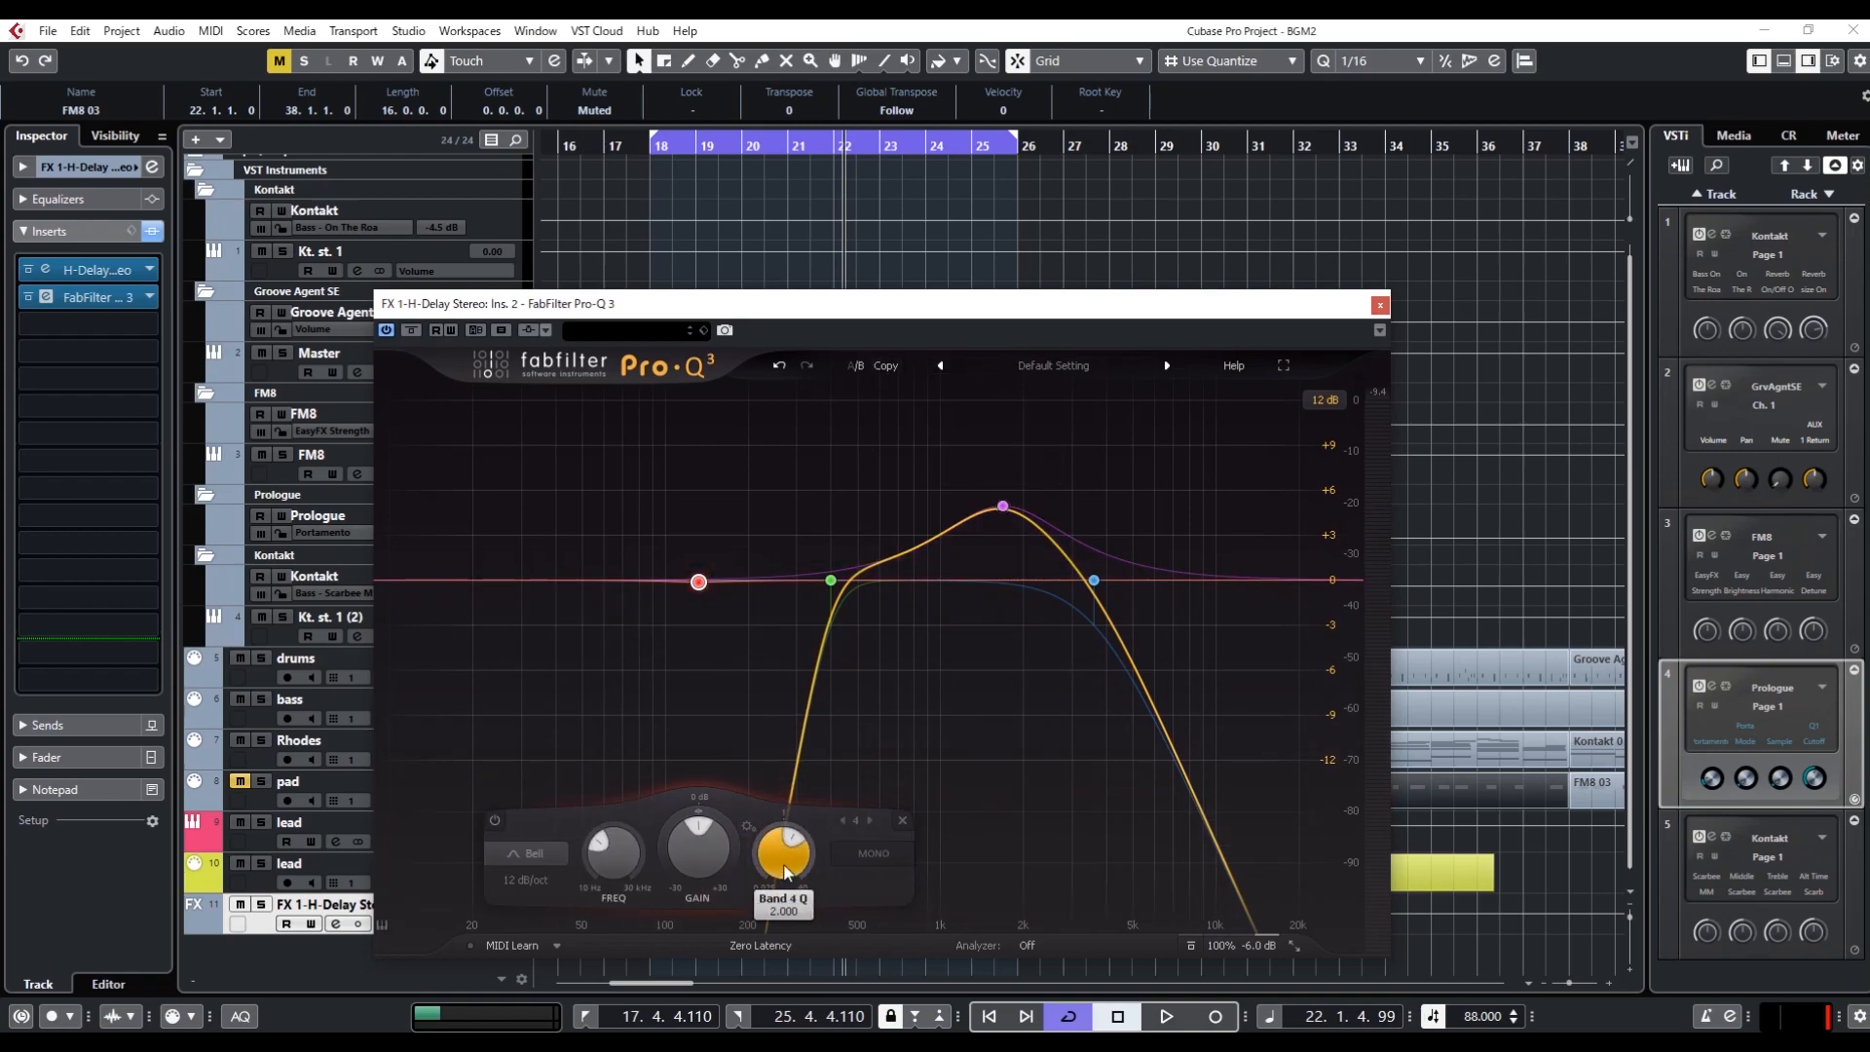
Sweep the new bell band with a strong boost while the loop plays, park it just below the low-cut frequency and reduce its gain
{"action": "key", "text": "space"}
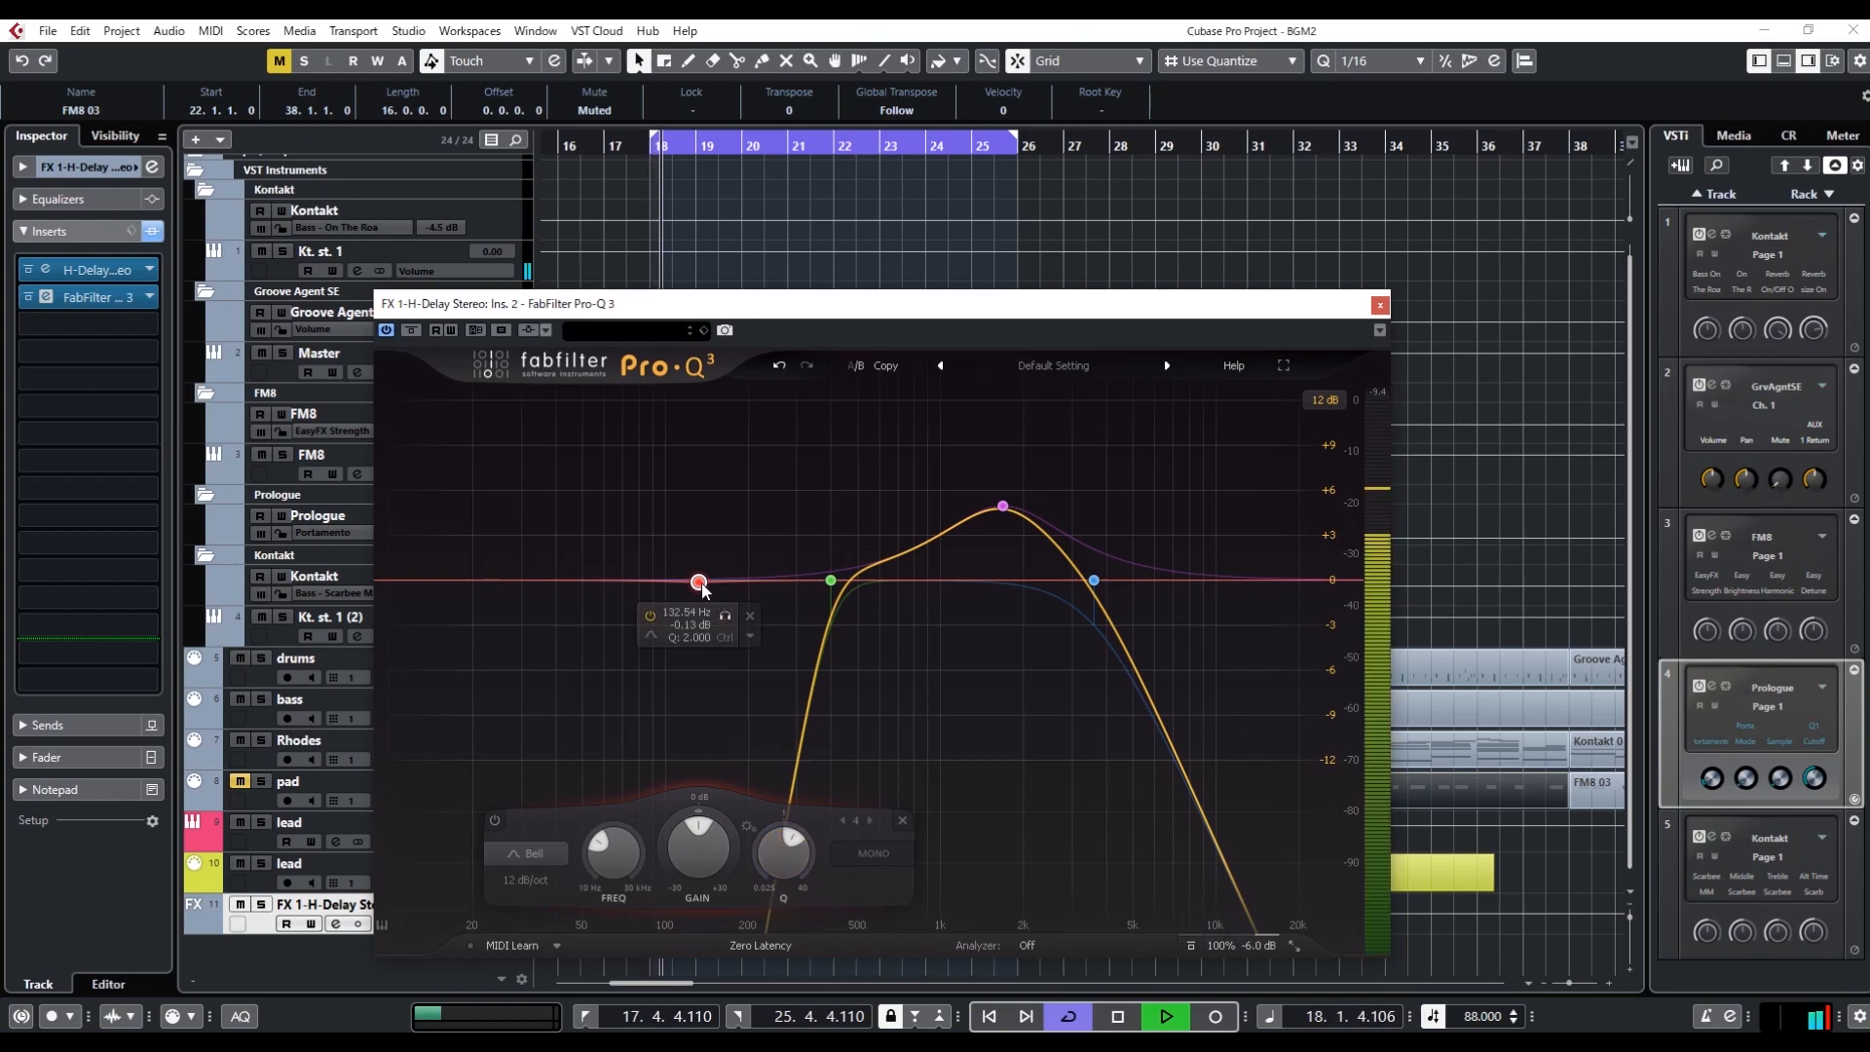
{"action": "left_click_drag", "start_coordinate": [699, 581], "coordinate": [825, 392]}
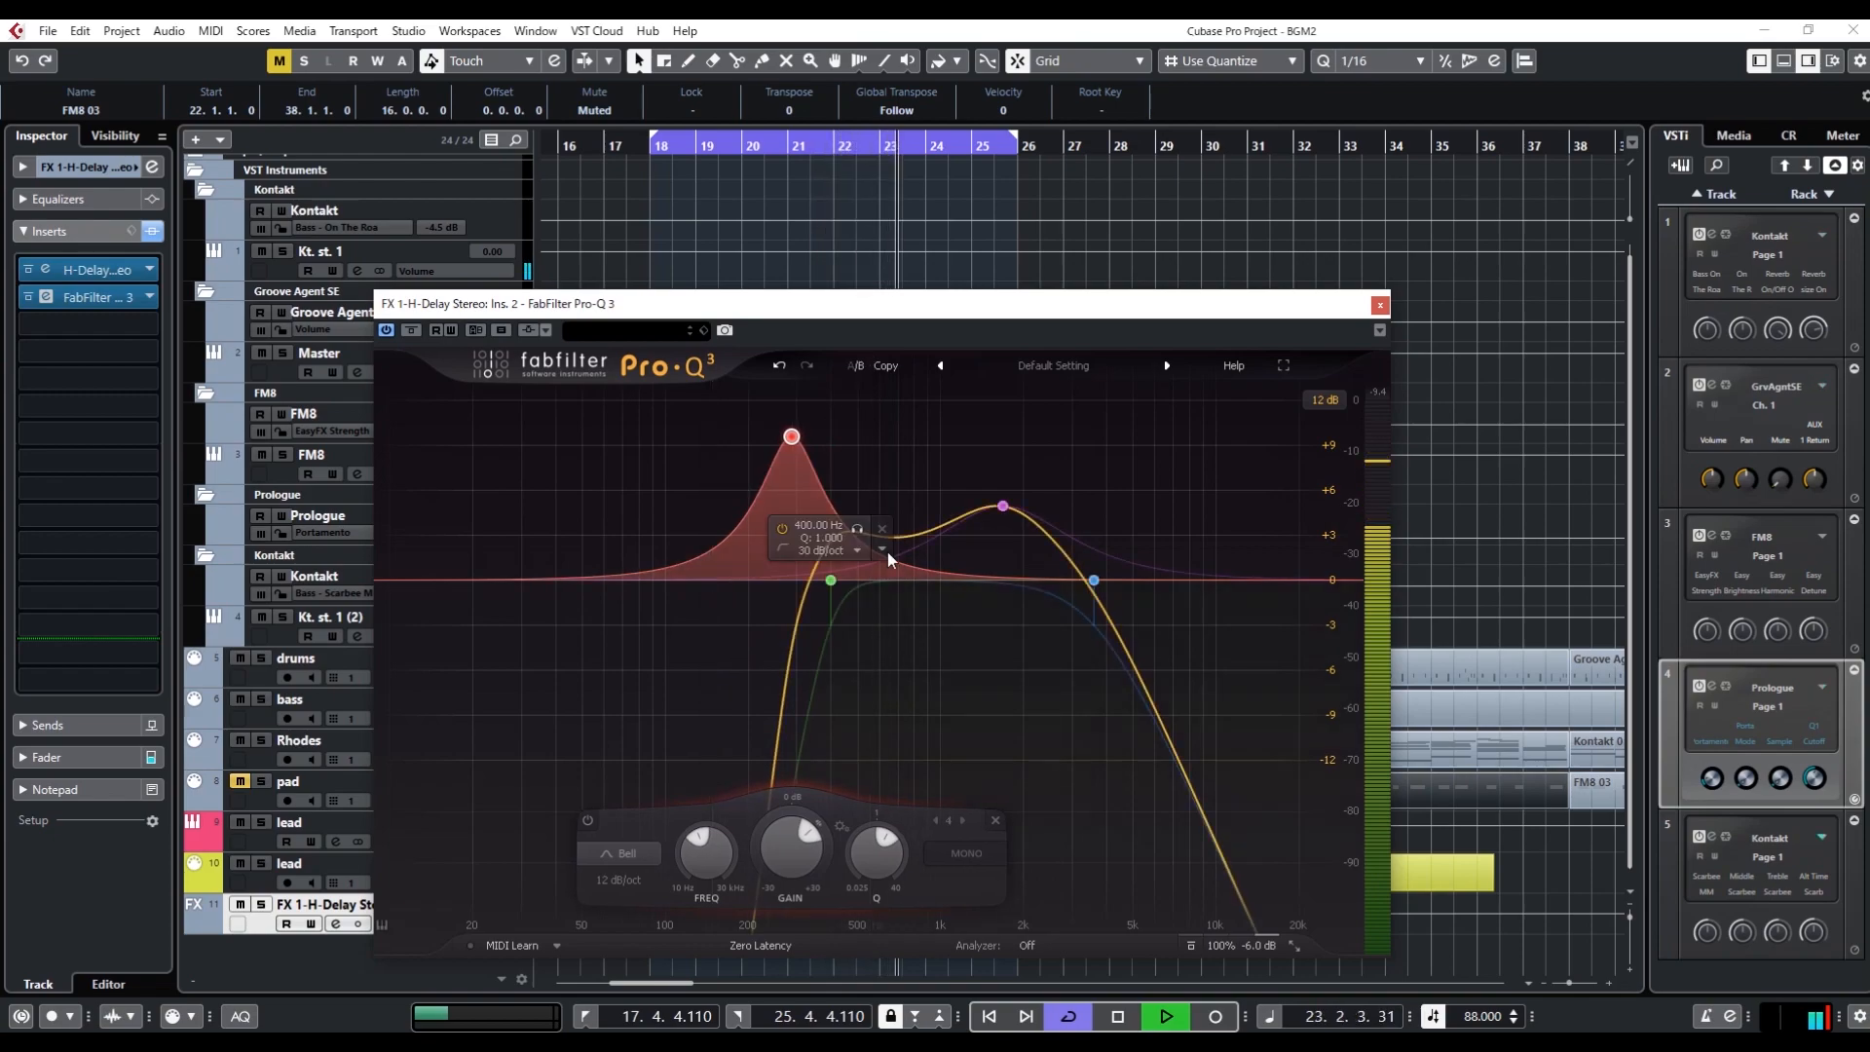
{"action": "scroll", "coordinate": [808, 863], "scroll_direction": "down", "scroll_amount": 8}
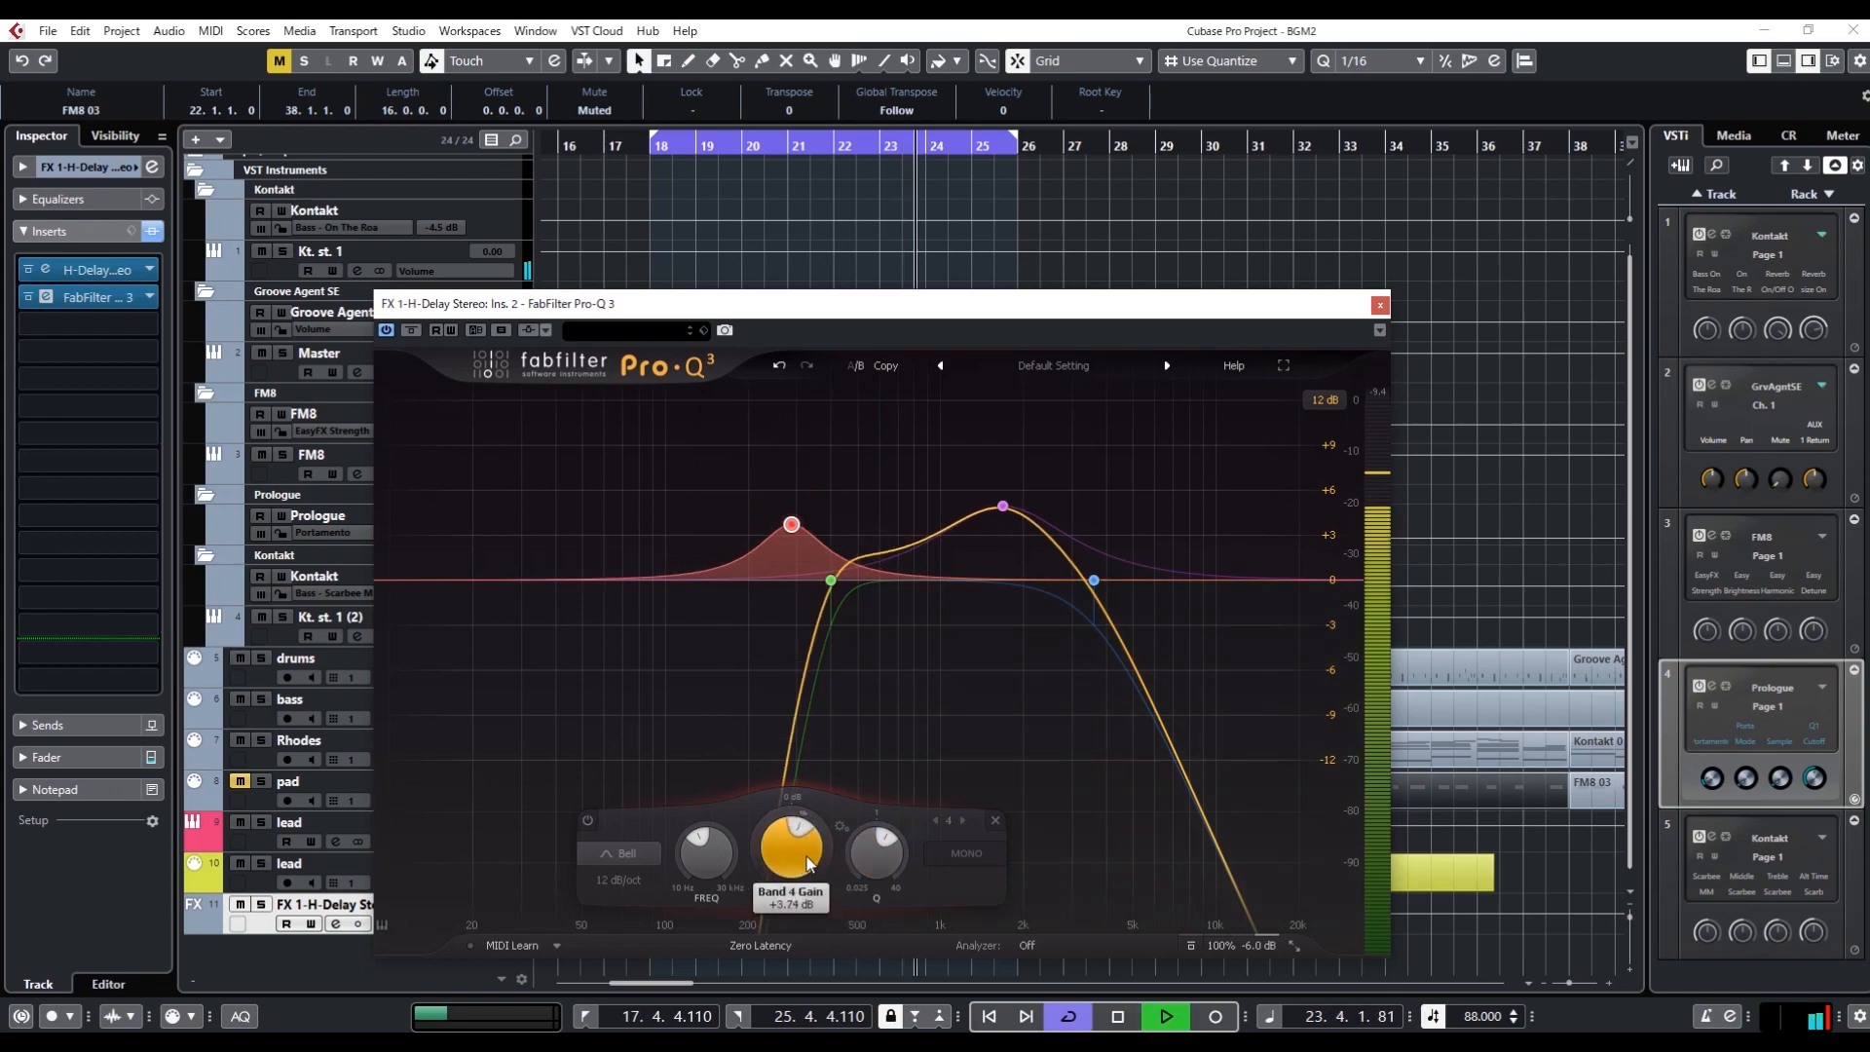
{"action": "scroll", "coordinate": [808, 863], "scroll_direction": "down", "scroll_amount": 1}
{"action": "key", "text": "space"}
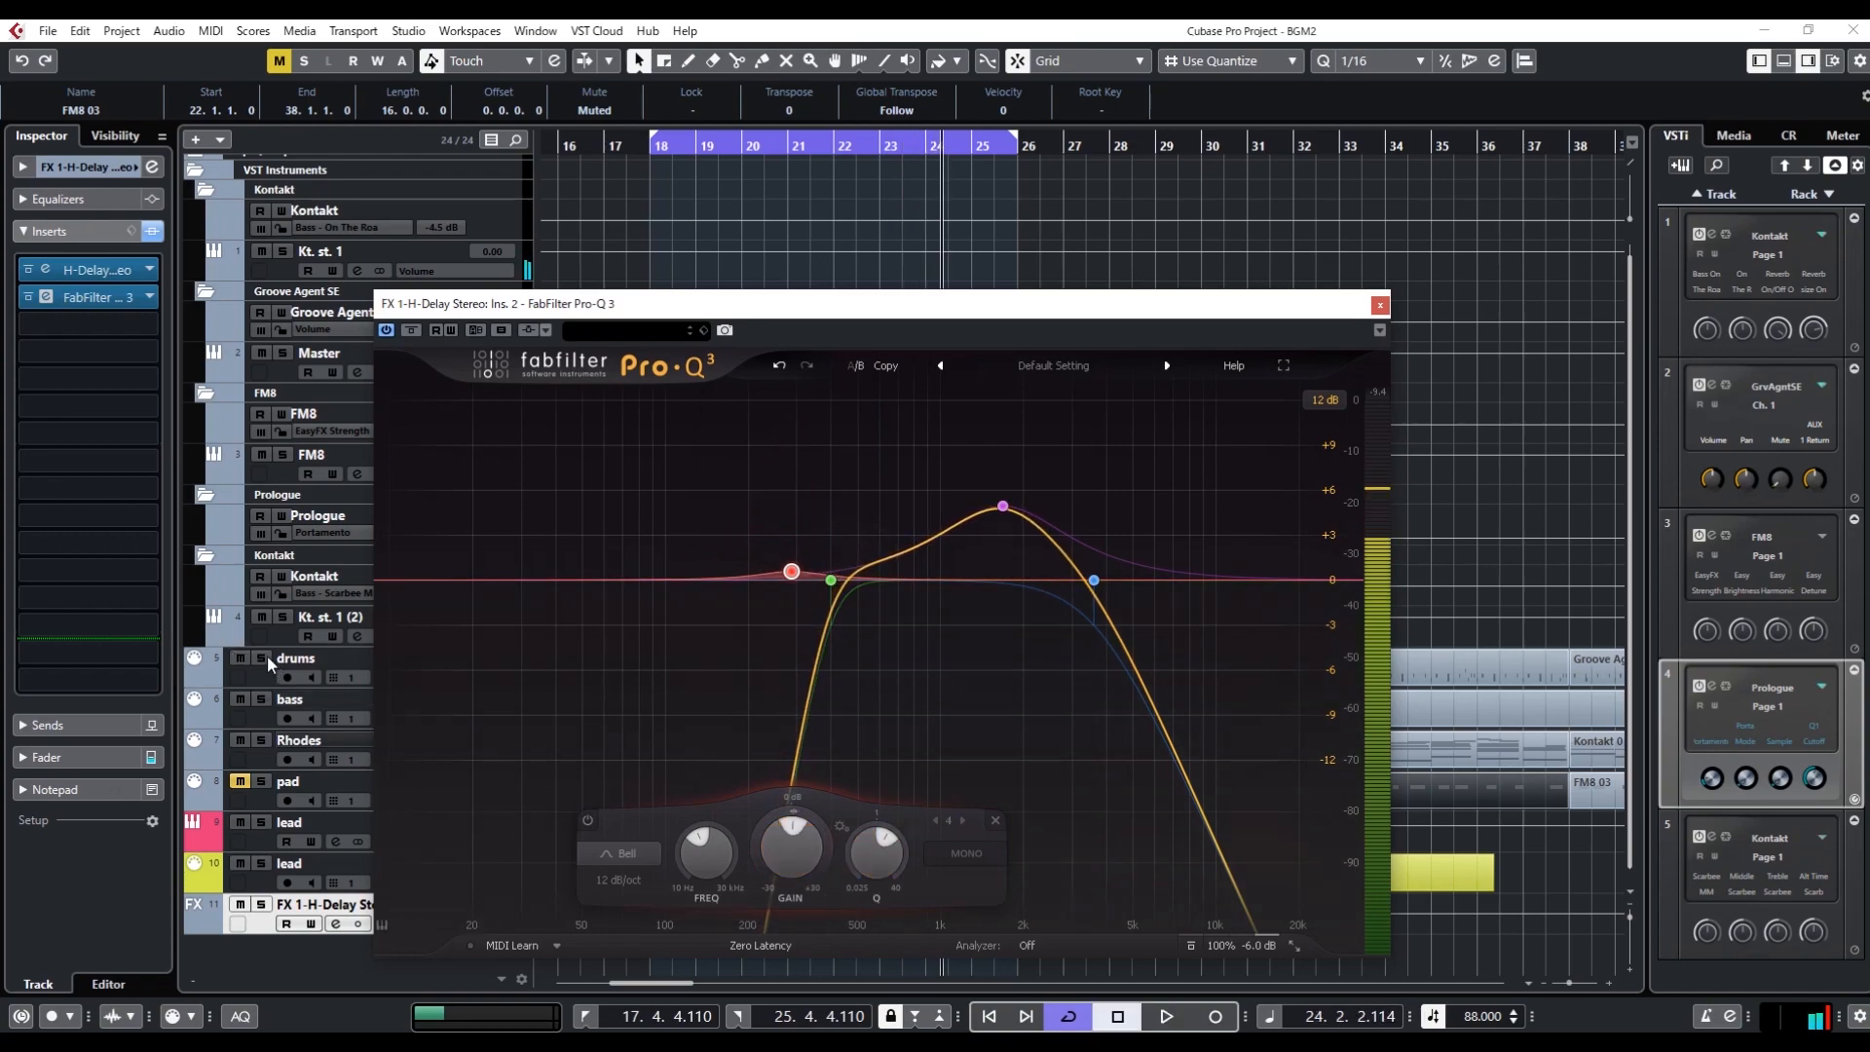
Solo the drums and lead tracks, and lower the low bell band's gain to about -7.1 dB while the loop plays
{"action": "left_click", "coordinate": [261, 658]}
{"action": "left_click", "coordinate": [261, 863]}
{"action": "key", "text": "space"}
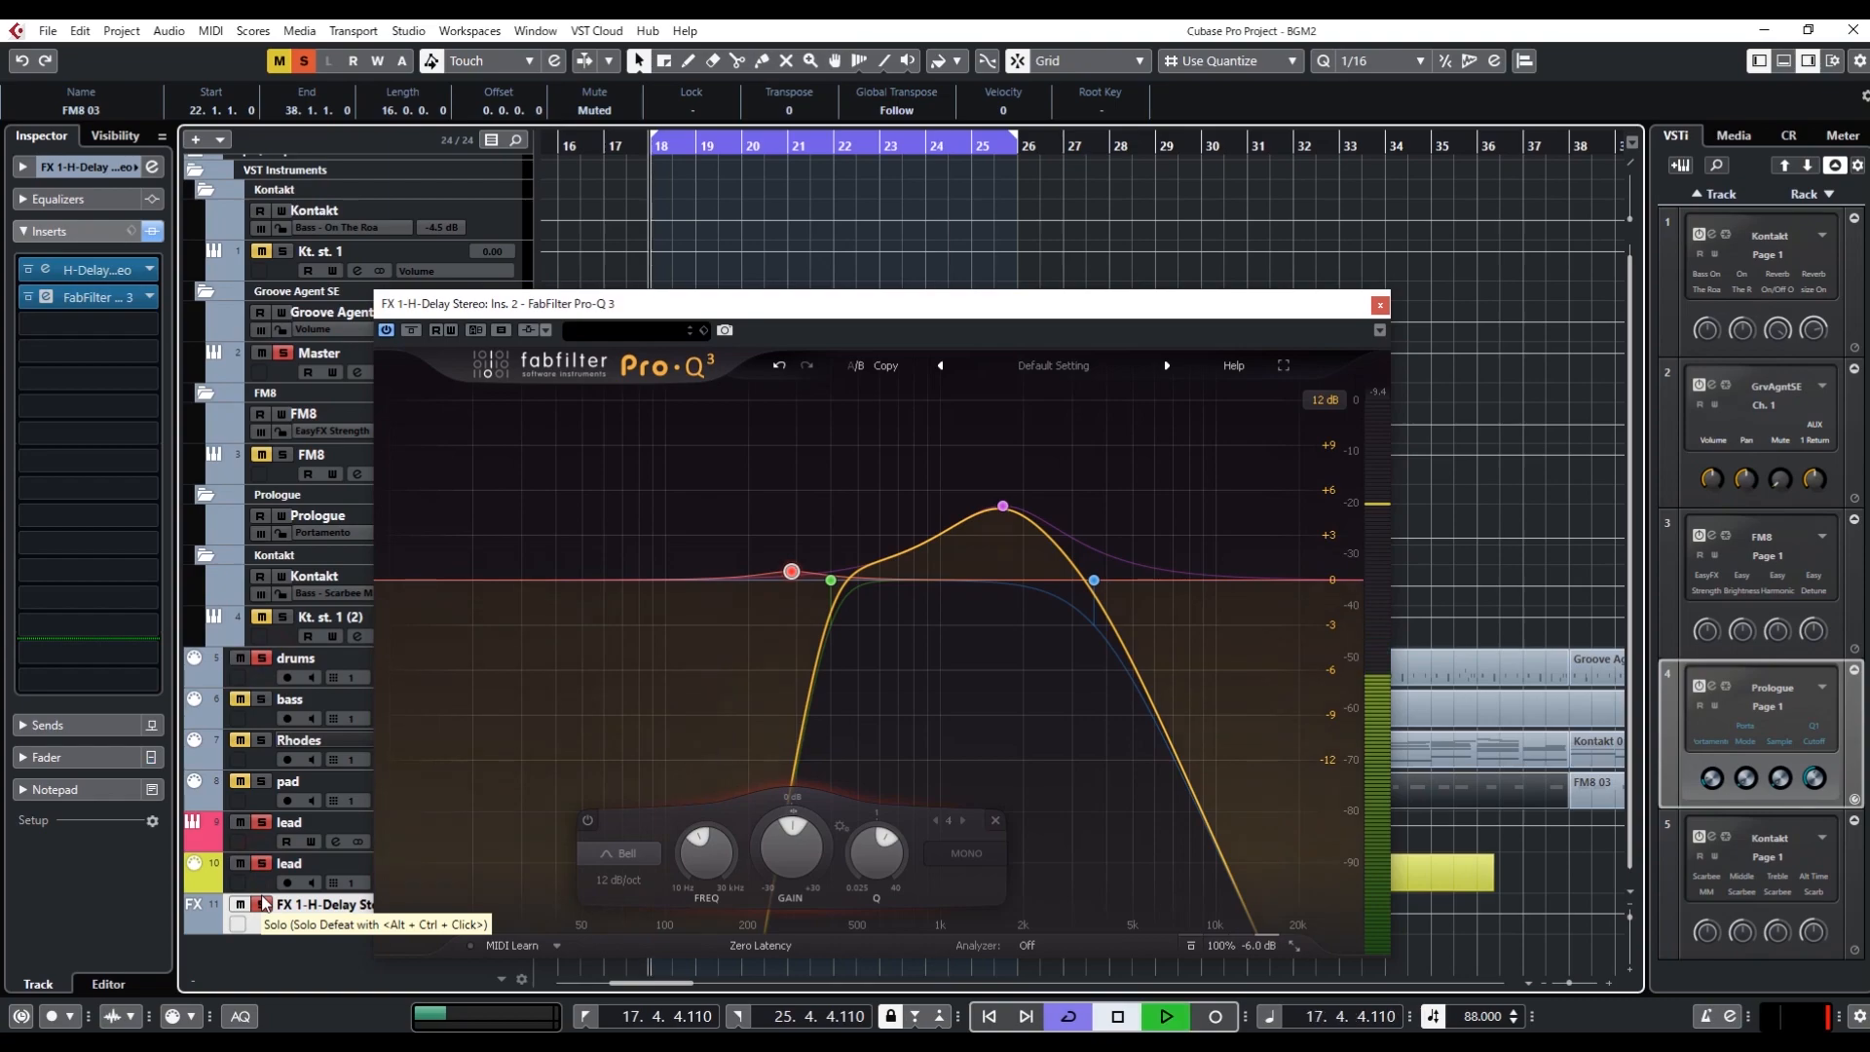
{"action": "scroll", "coordinate": [798, 854], "scroll_direction": "down", "scroll_amount": 1}
{"action": "scroll", "coordinate": [797, 852], "scroll_direction": "down", "scroll_amount": 5}
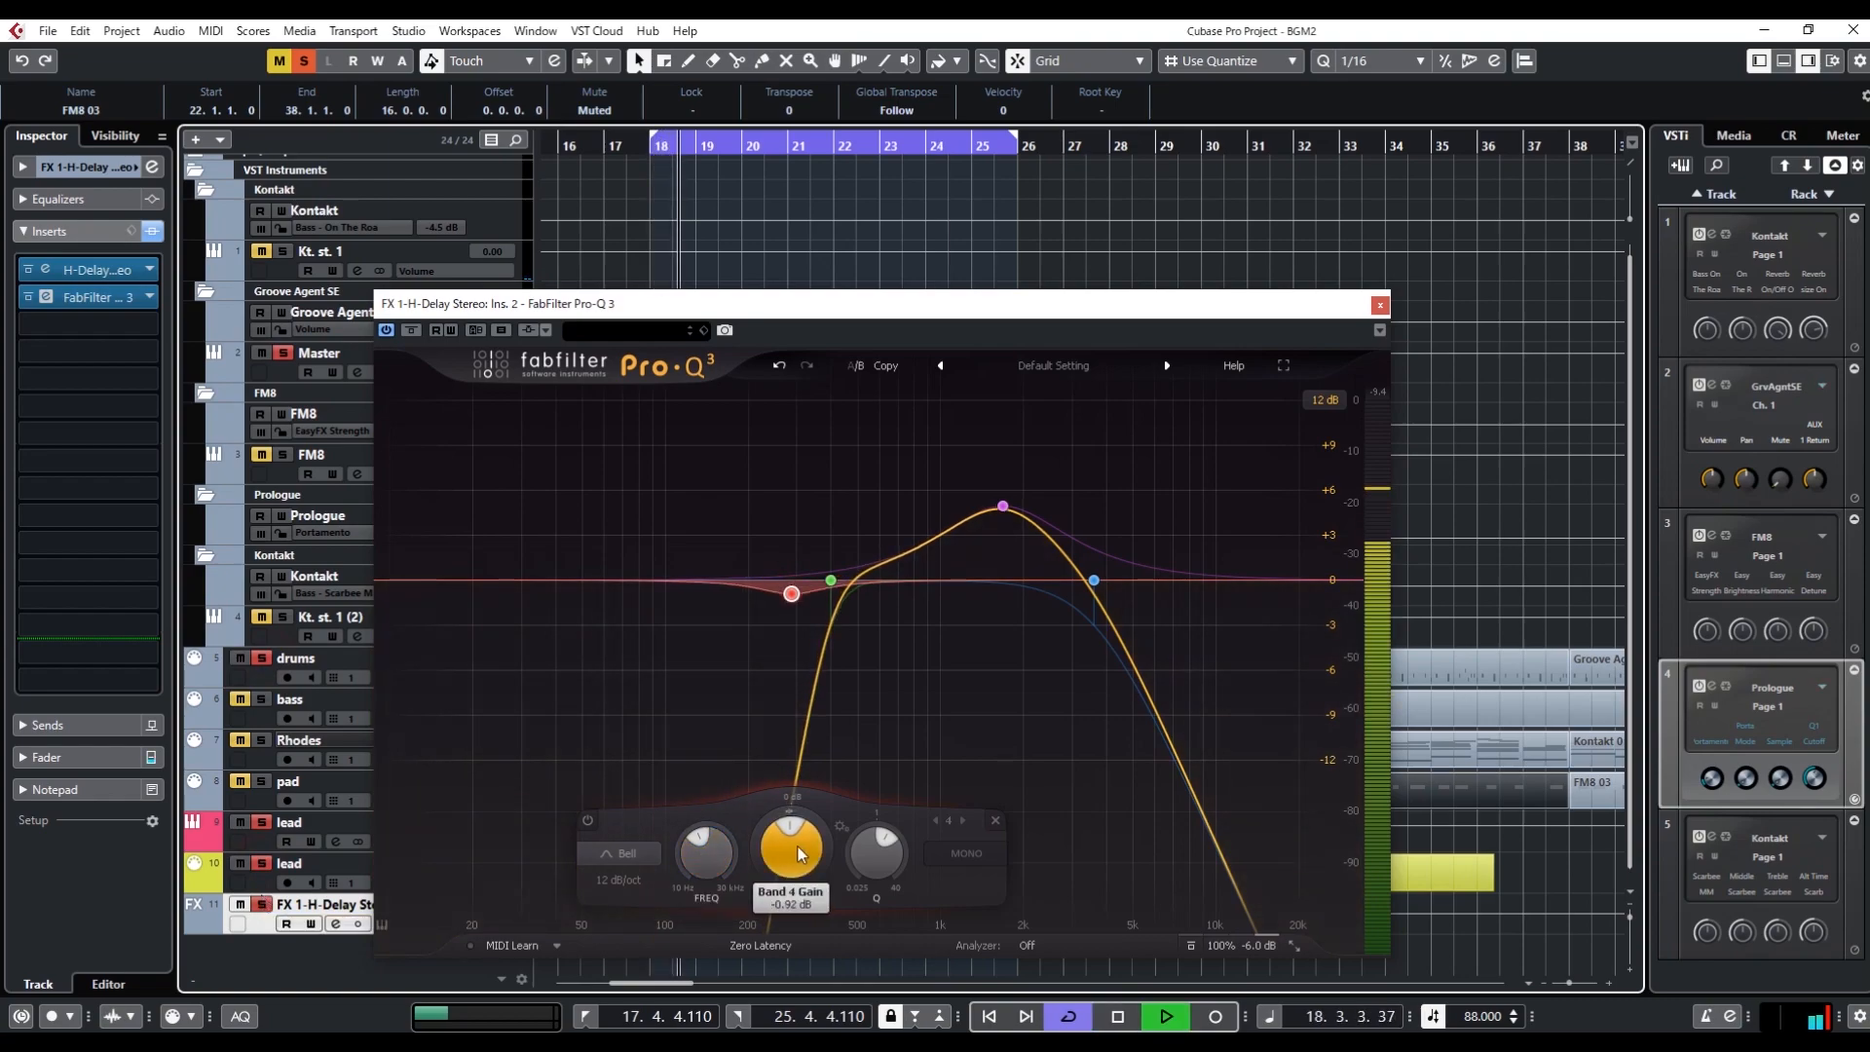
{"action": "scroll", "coordinate": [799, 845], "scroll_direction": "down", "scroll_amount": 3}
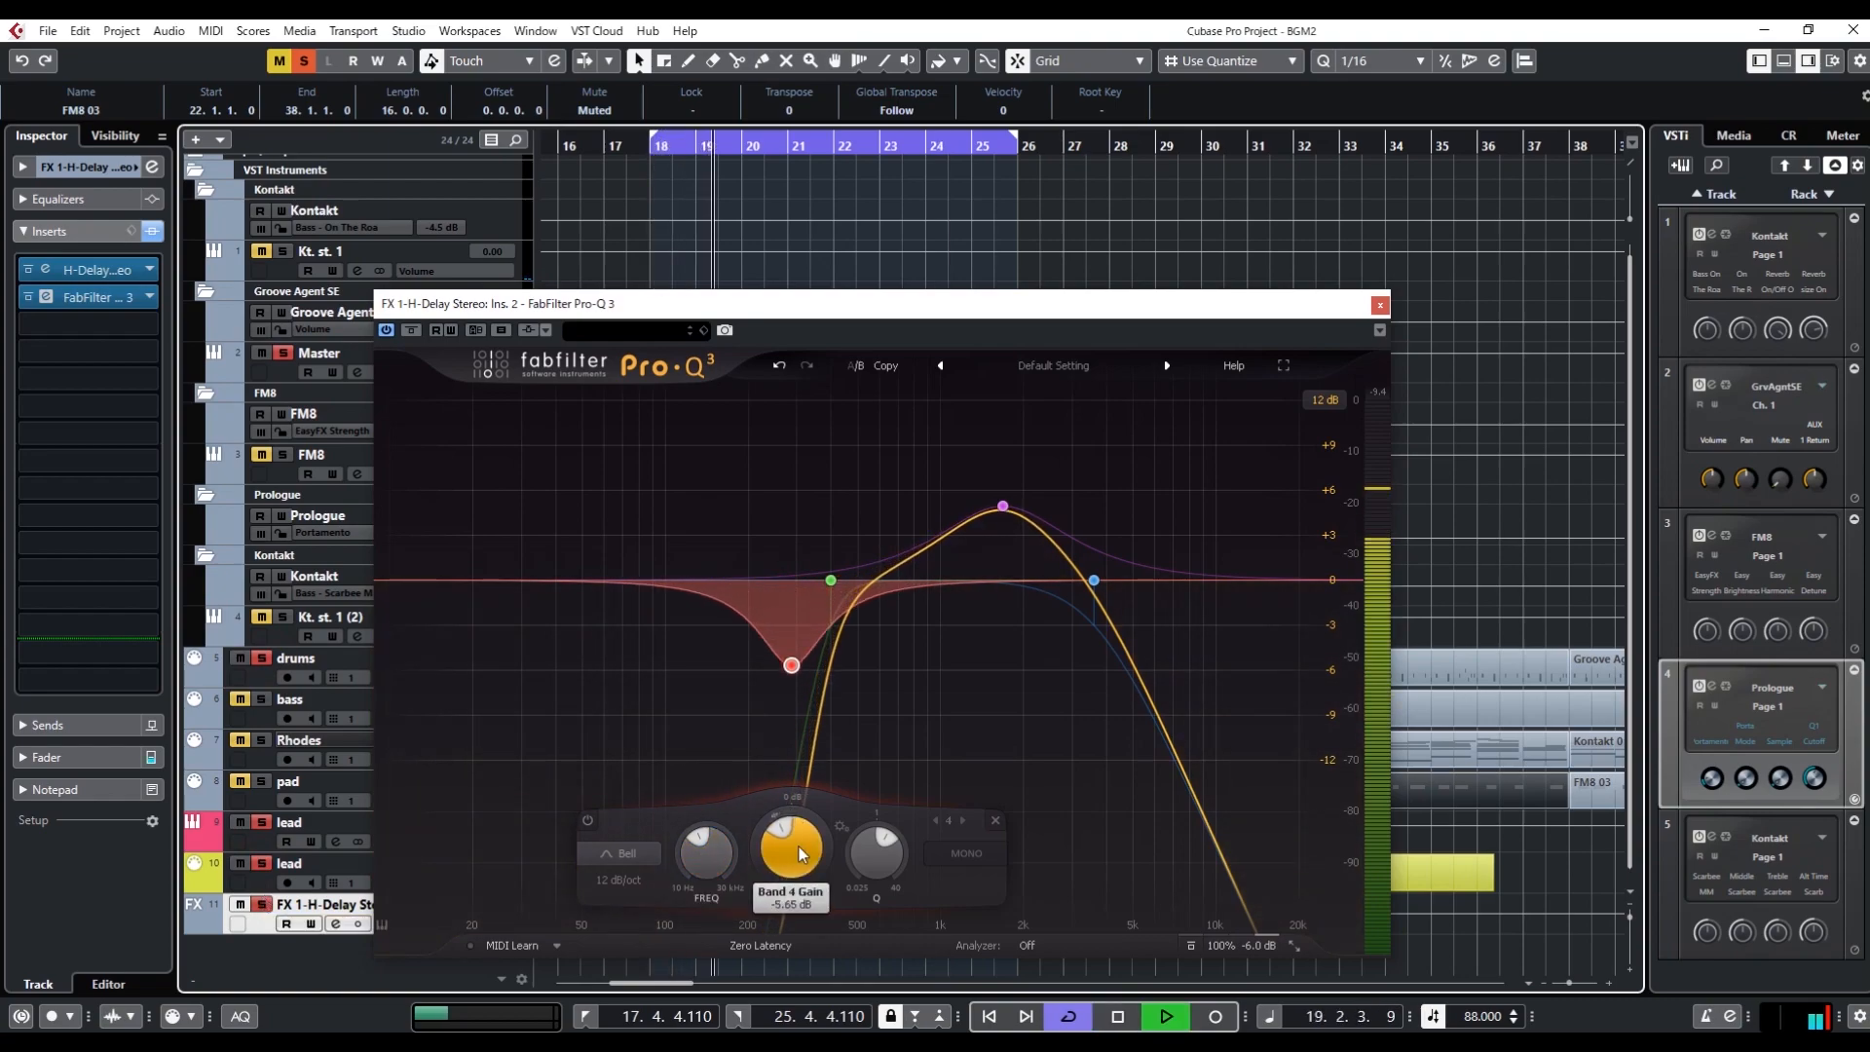
{"action": "scroll", "coordinate": [798, 845], "scroll_direction": "down", "scroll_amount": 1}
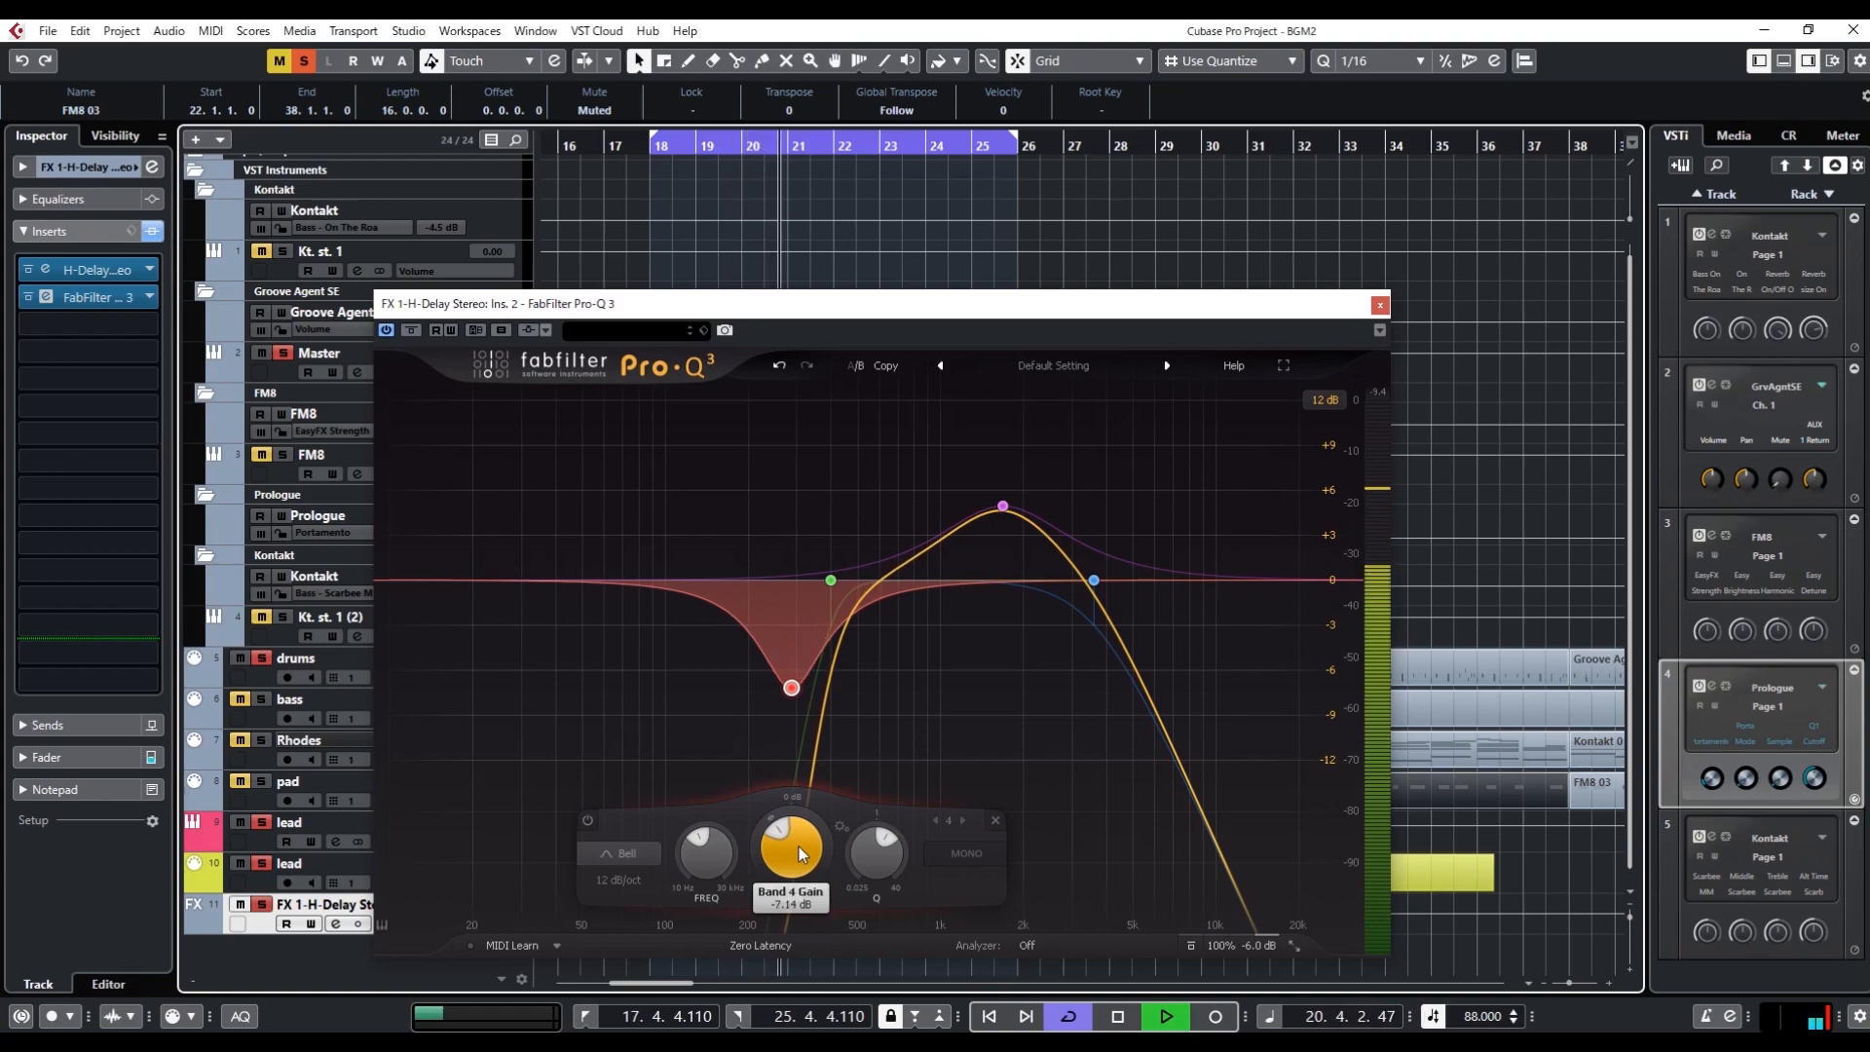
{"action": "key", "text": "space"}
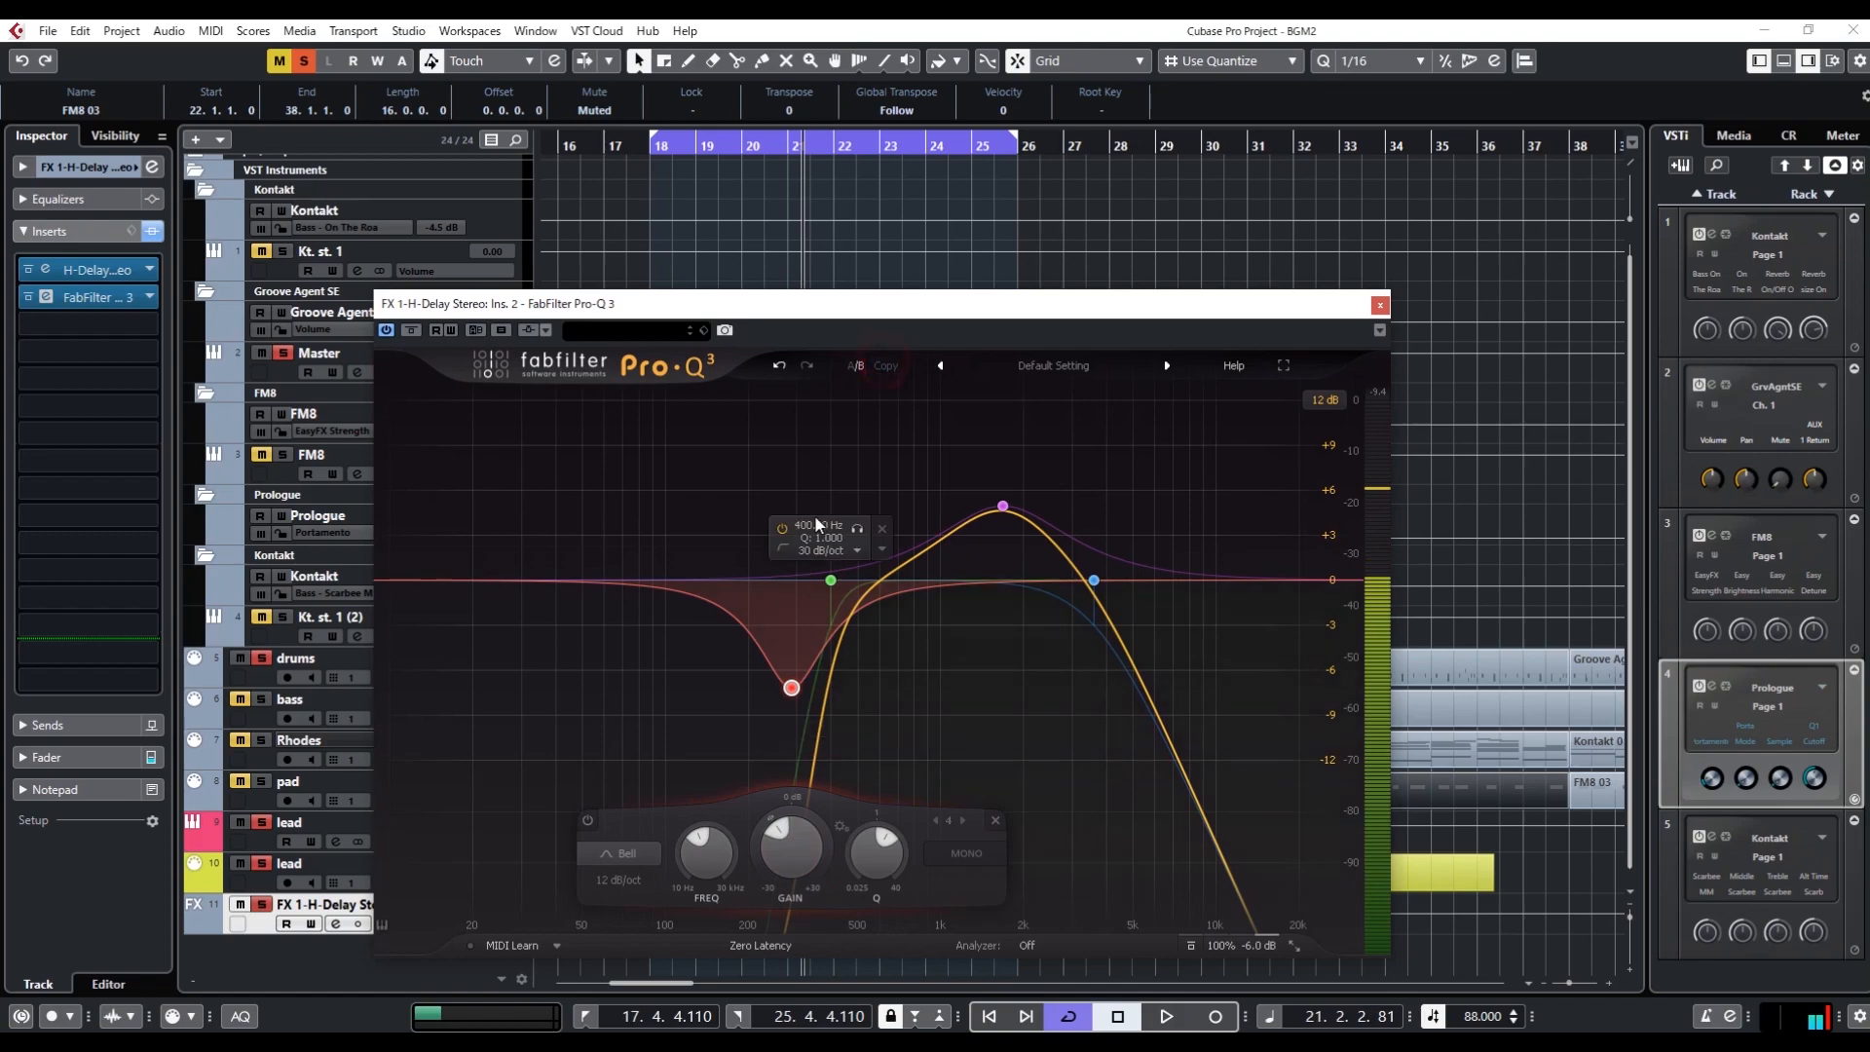
Compare the loop with the low bell cut bypassed and active, and add the bass and Rhodes tracks to the solo
{"action": "key", "text": "space"}
{"action": "left_click", "coordinate": [588, 819]}
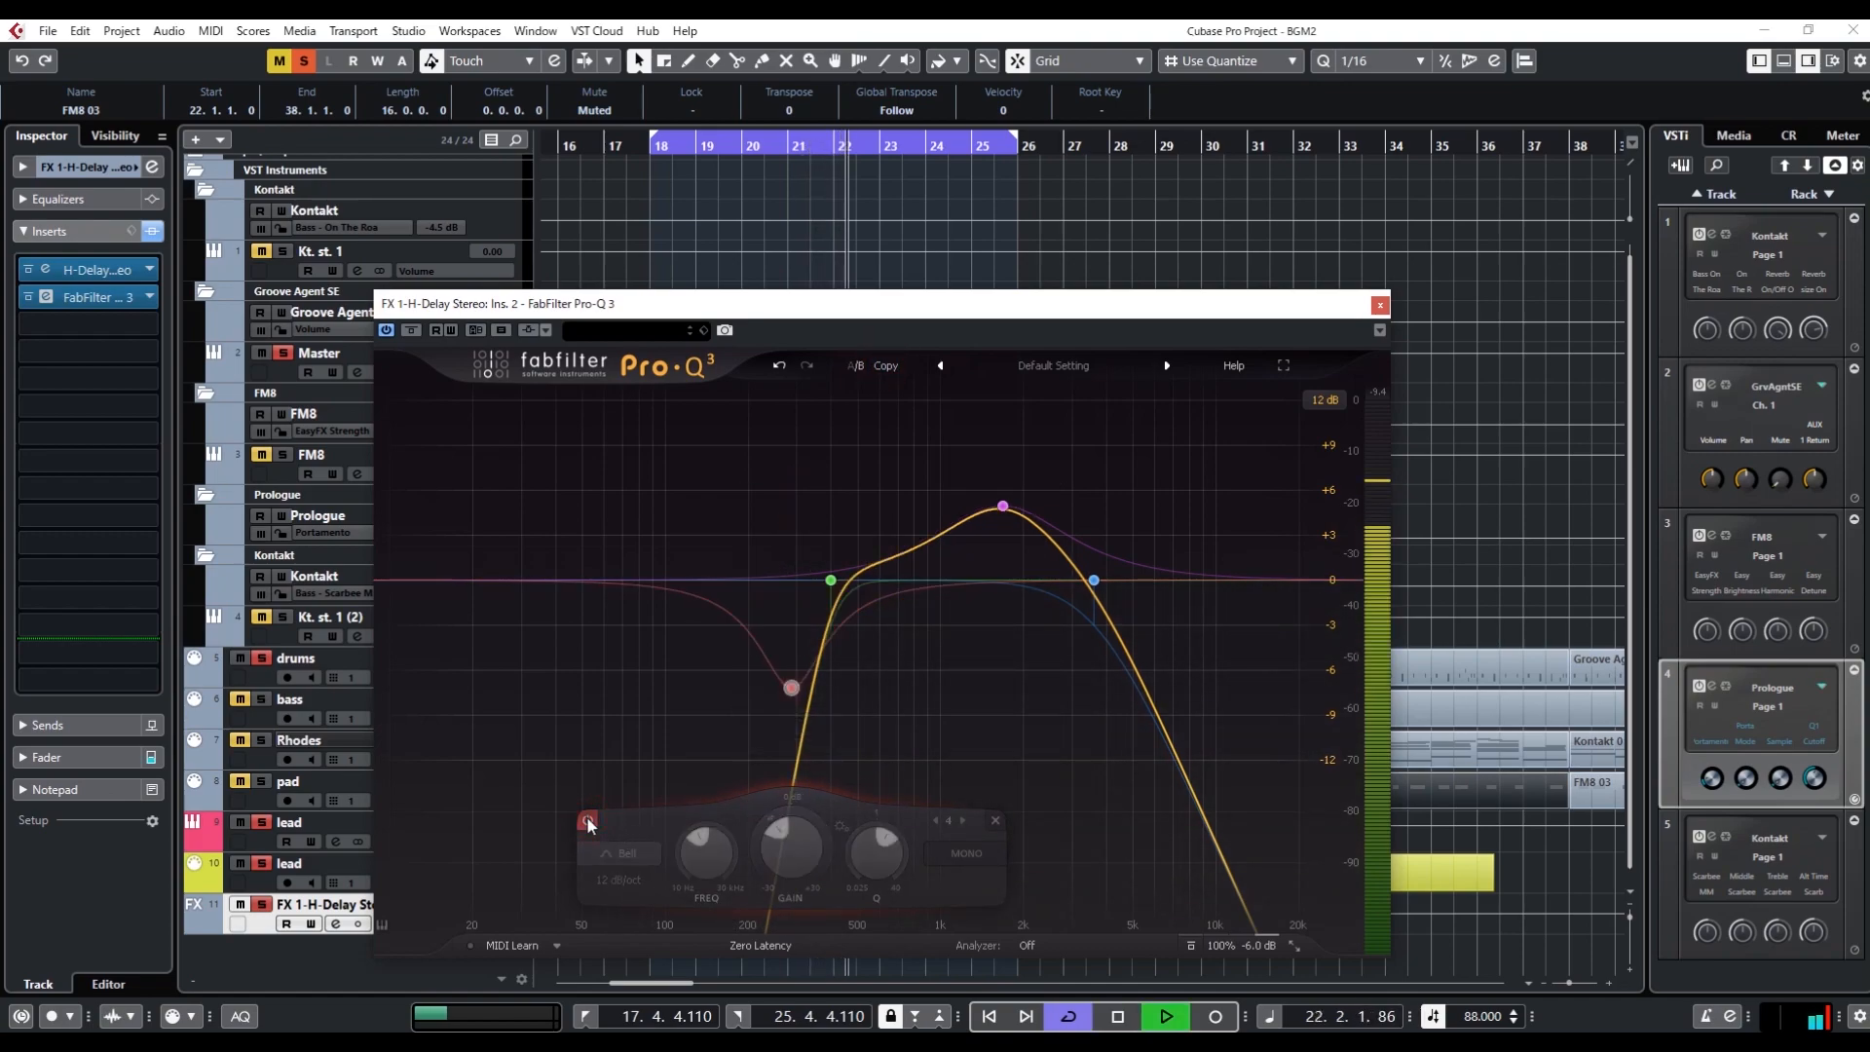
{"action": "left_click", "coordinate": [587, 819]}
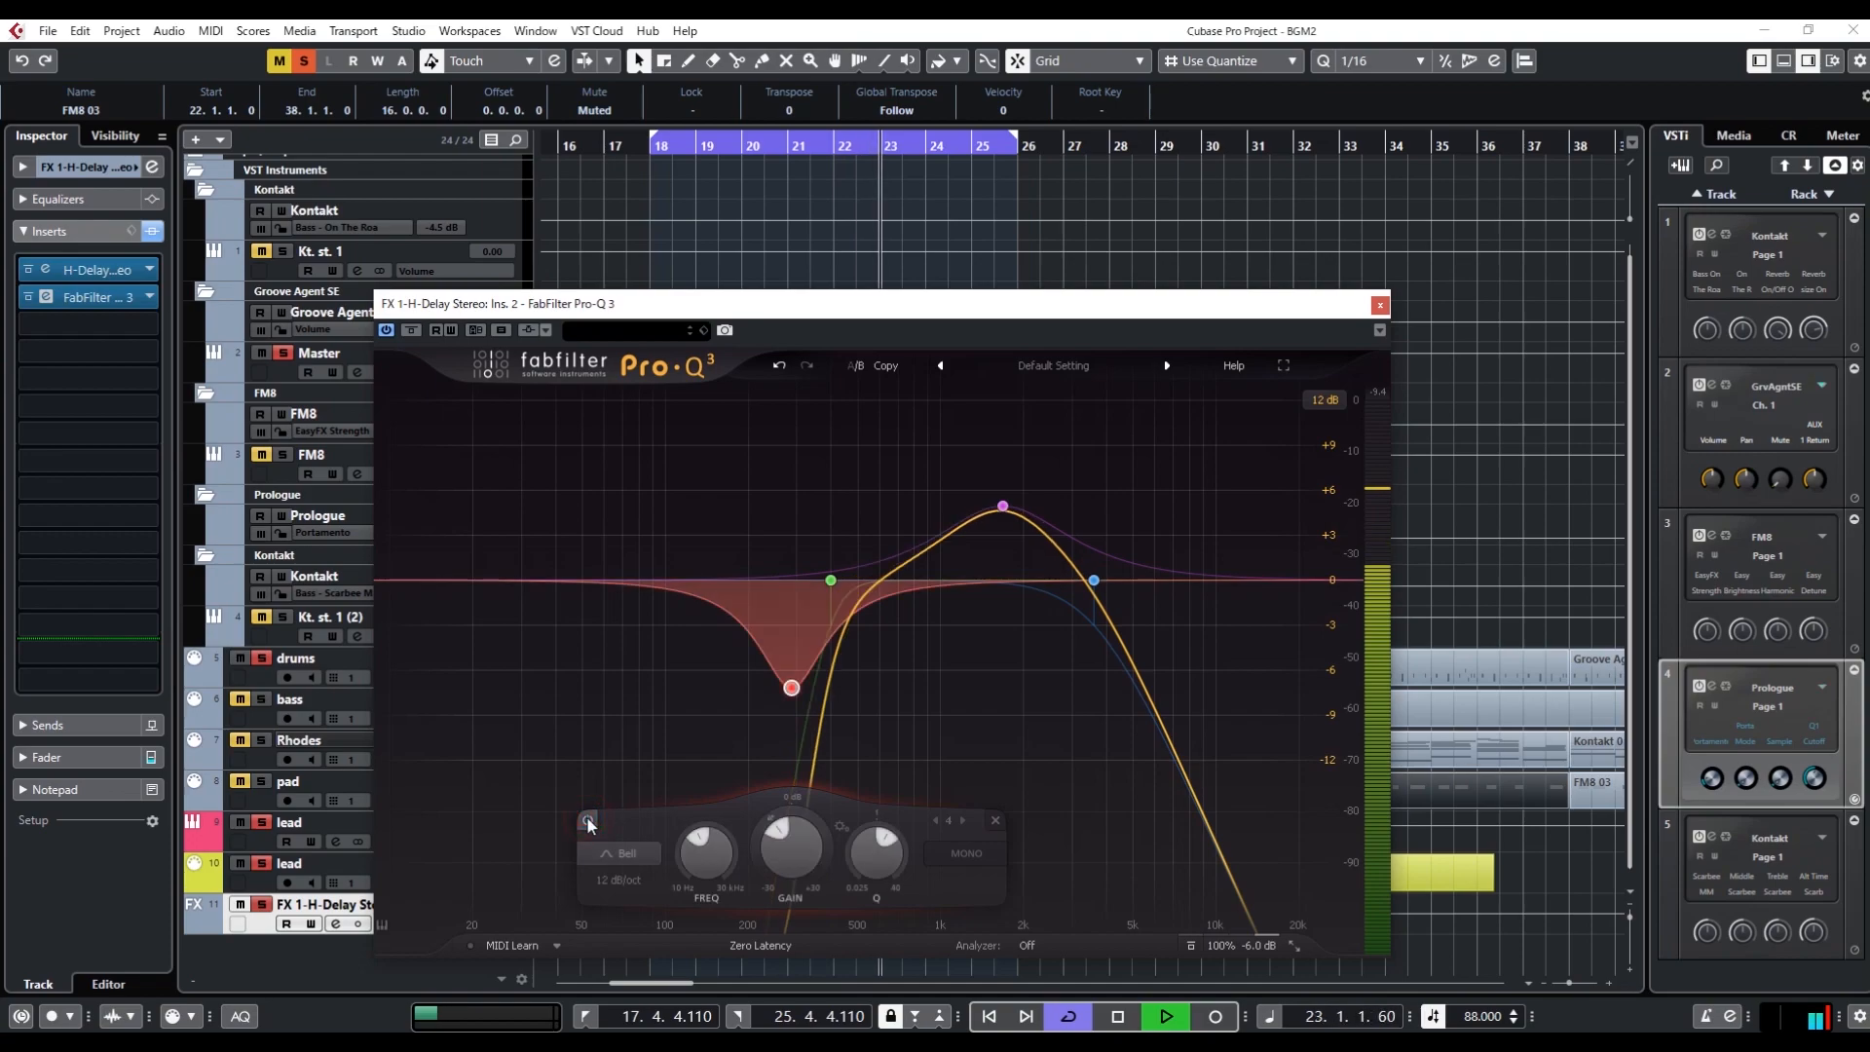
{"action": "left_click", "coordinate": [261, 699]}
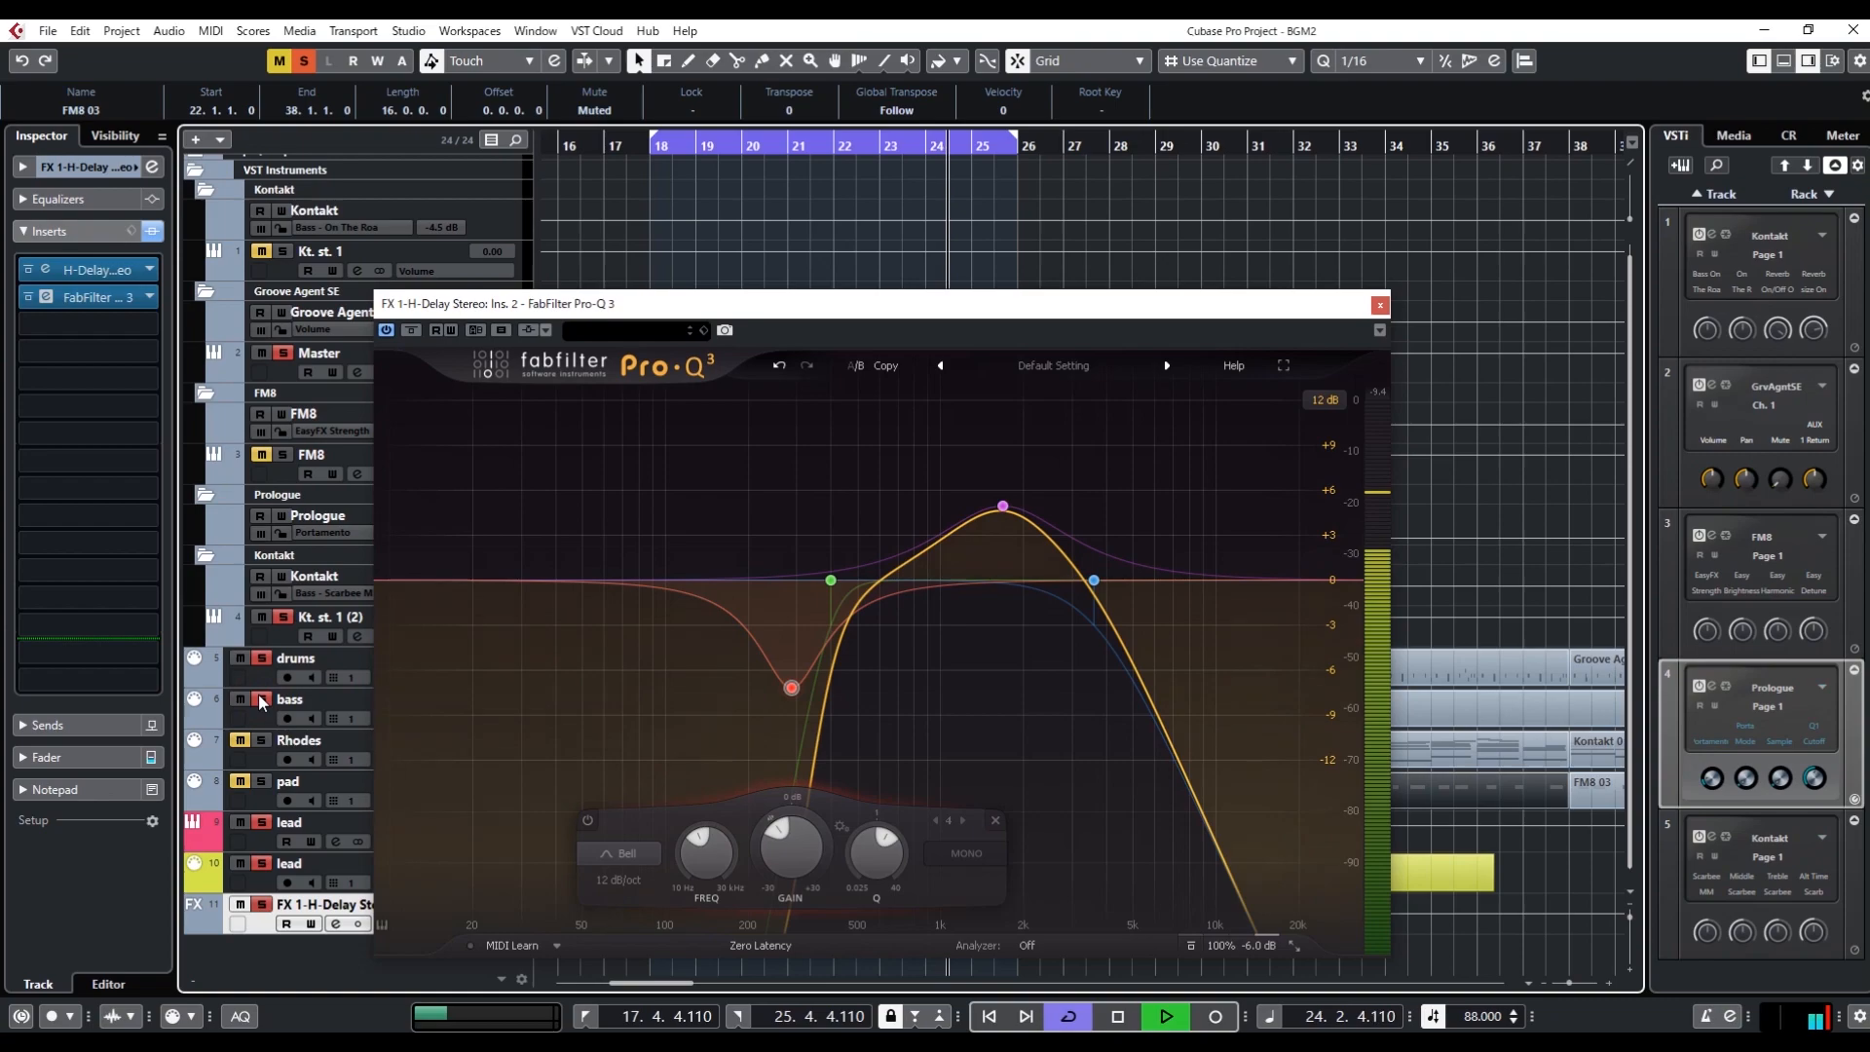
{"action": "left_click", "coordinate": [261, 740]}
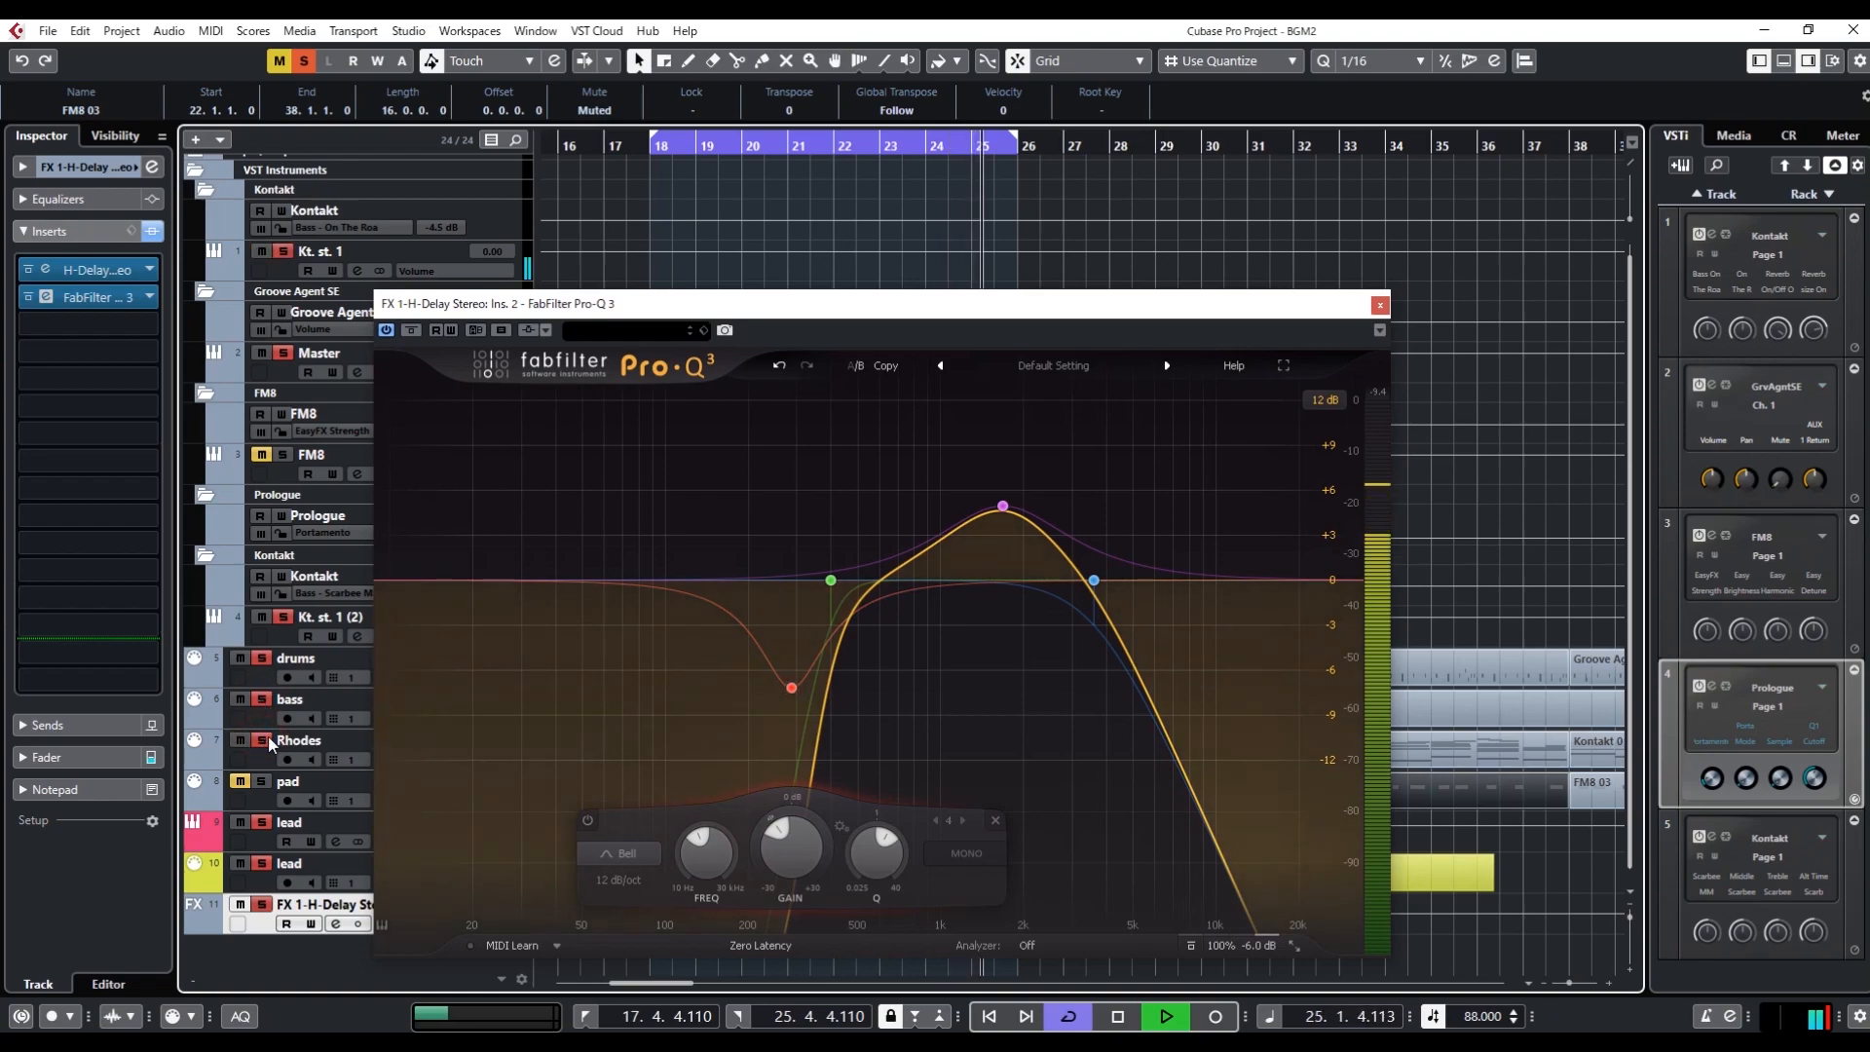
Clear all solos and compare the full mix with the low bell cut bypassed and active, ending with it active
{"action": "left_click", "coordinate": [304, 60]}
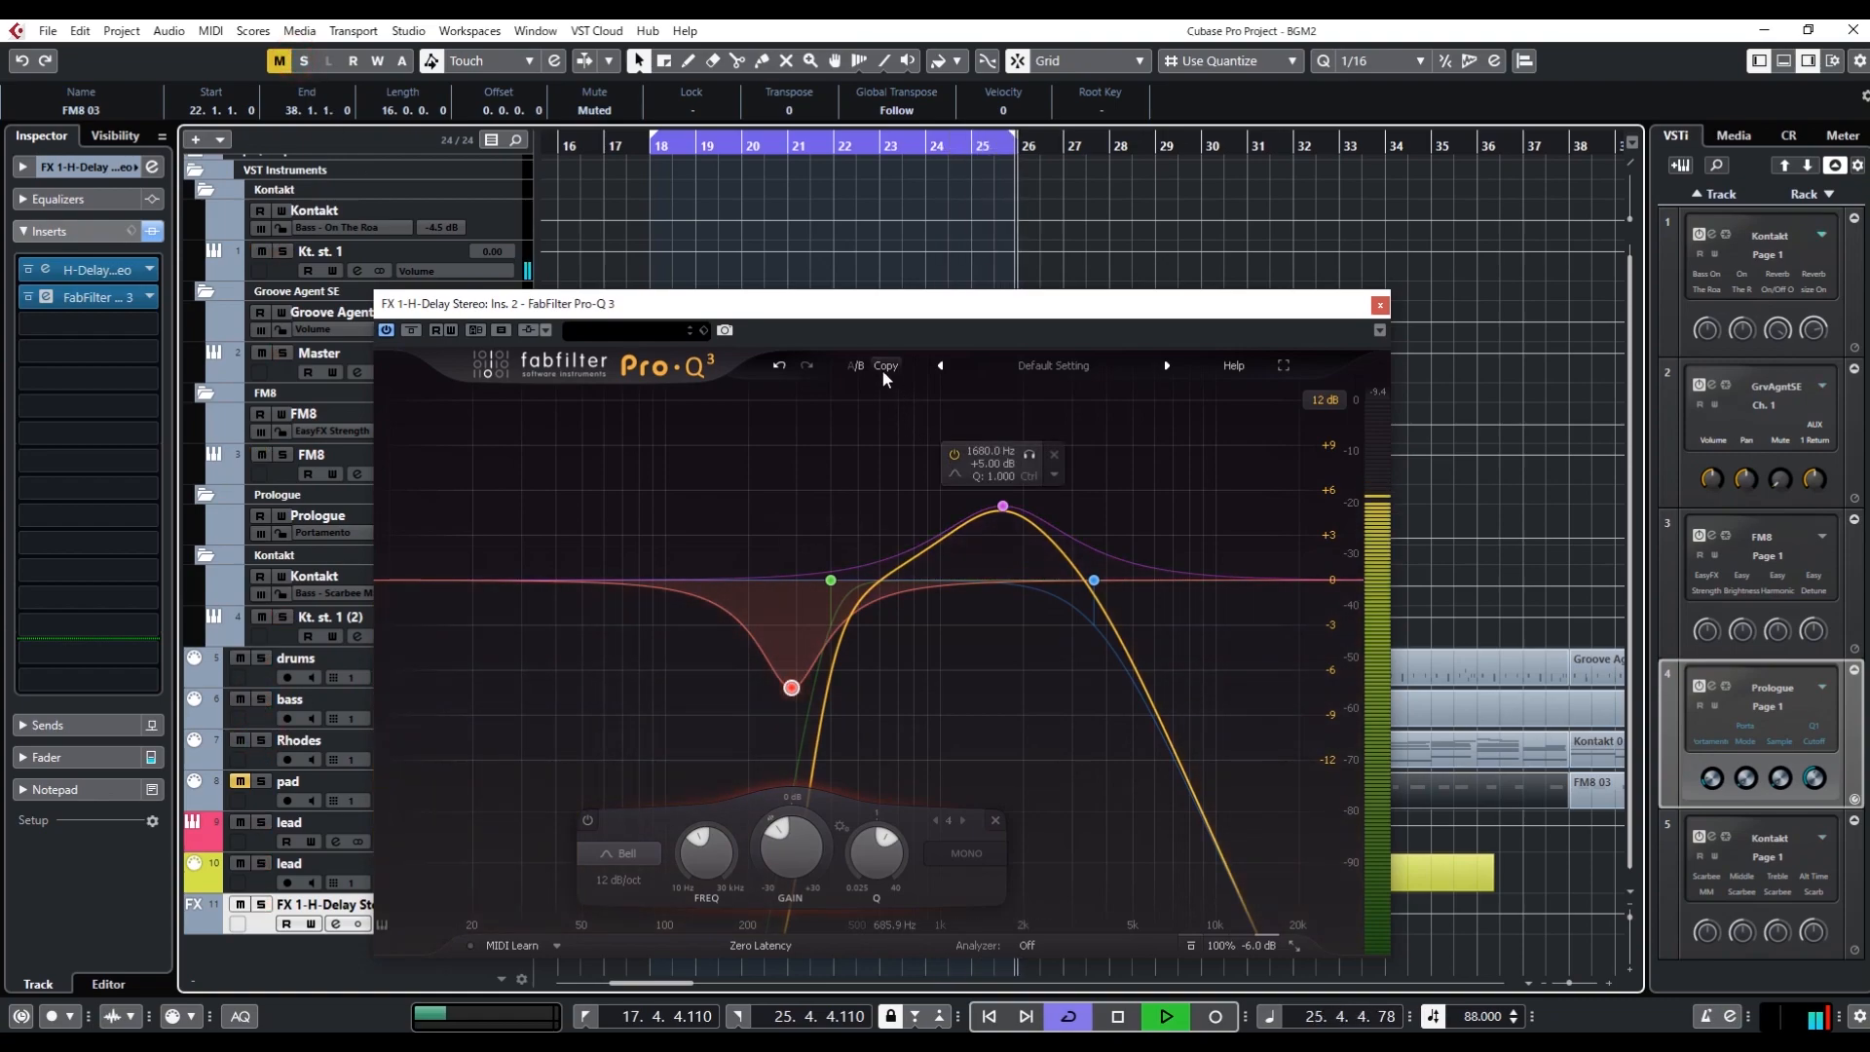
{"action": "left_click", "coordinate": [587, 821]}
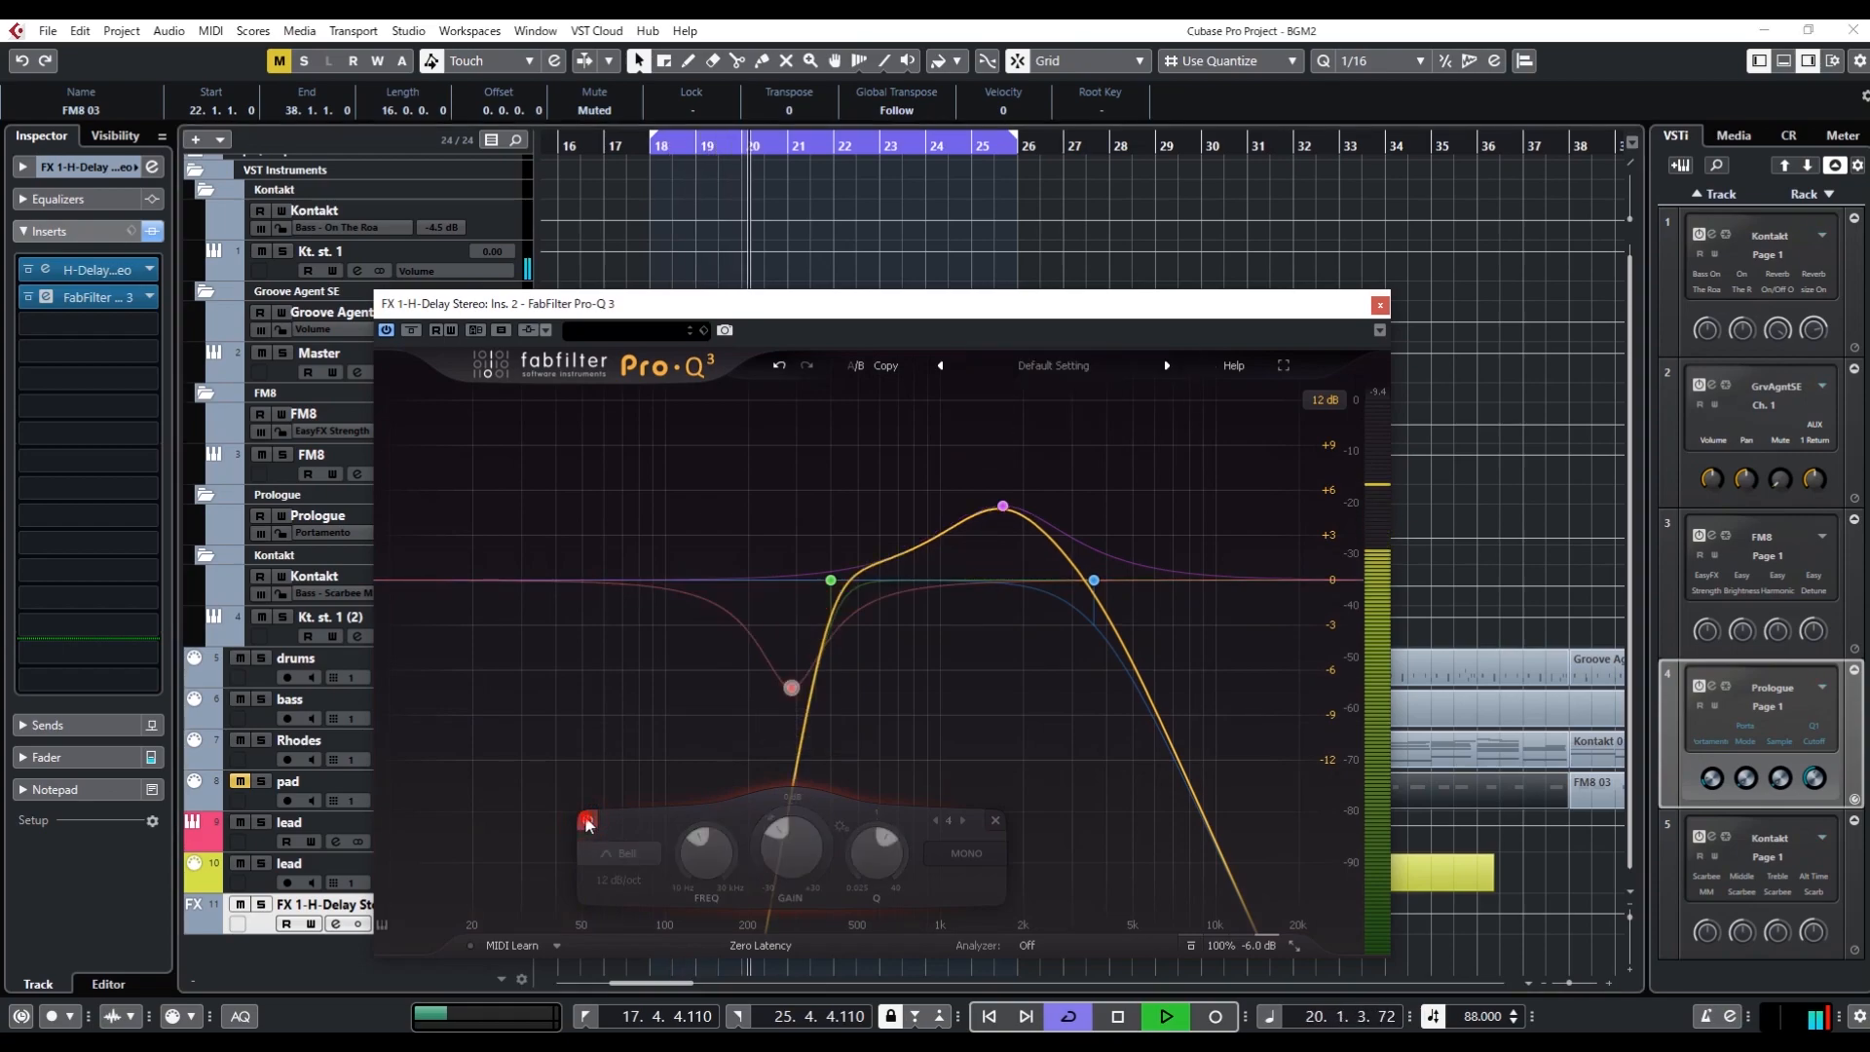
{"action": "left_click", "coordinate": [587, 821]}
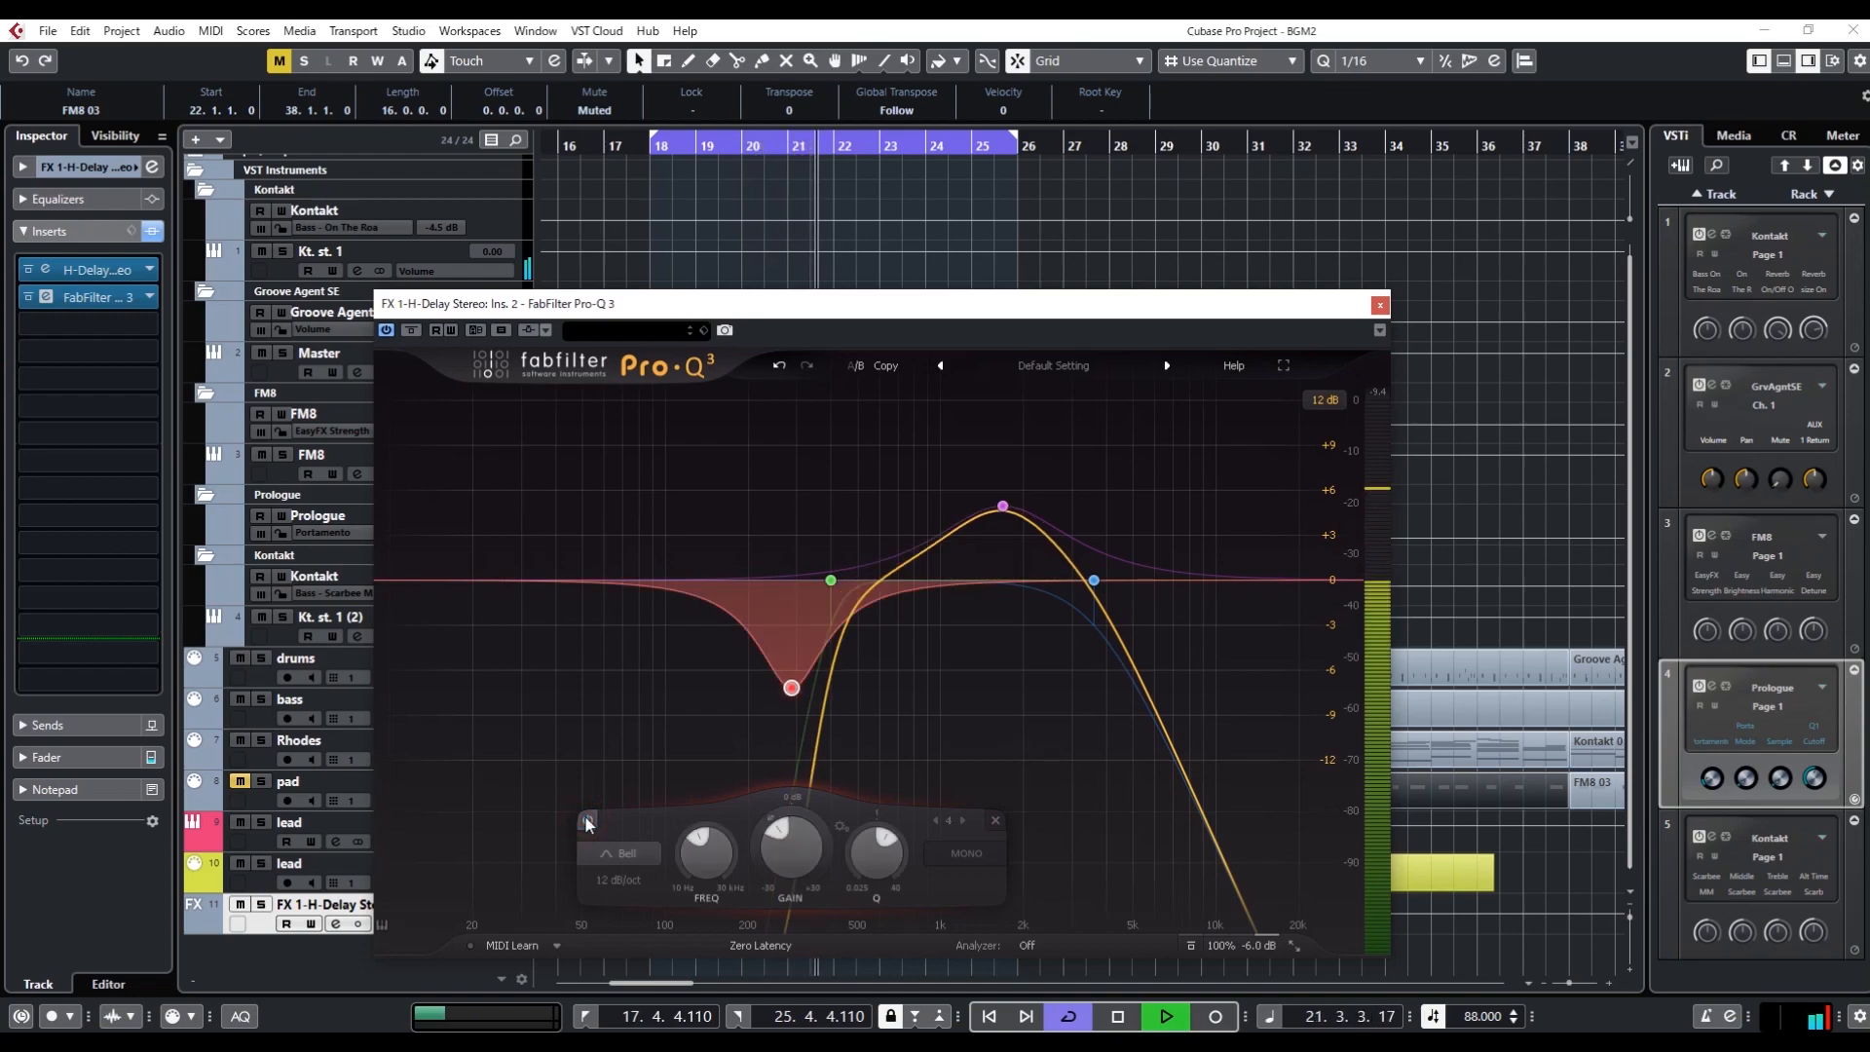
{"action": "key", "text": "space"}
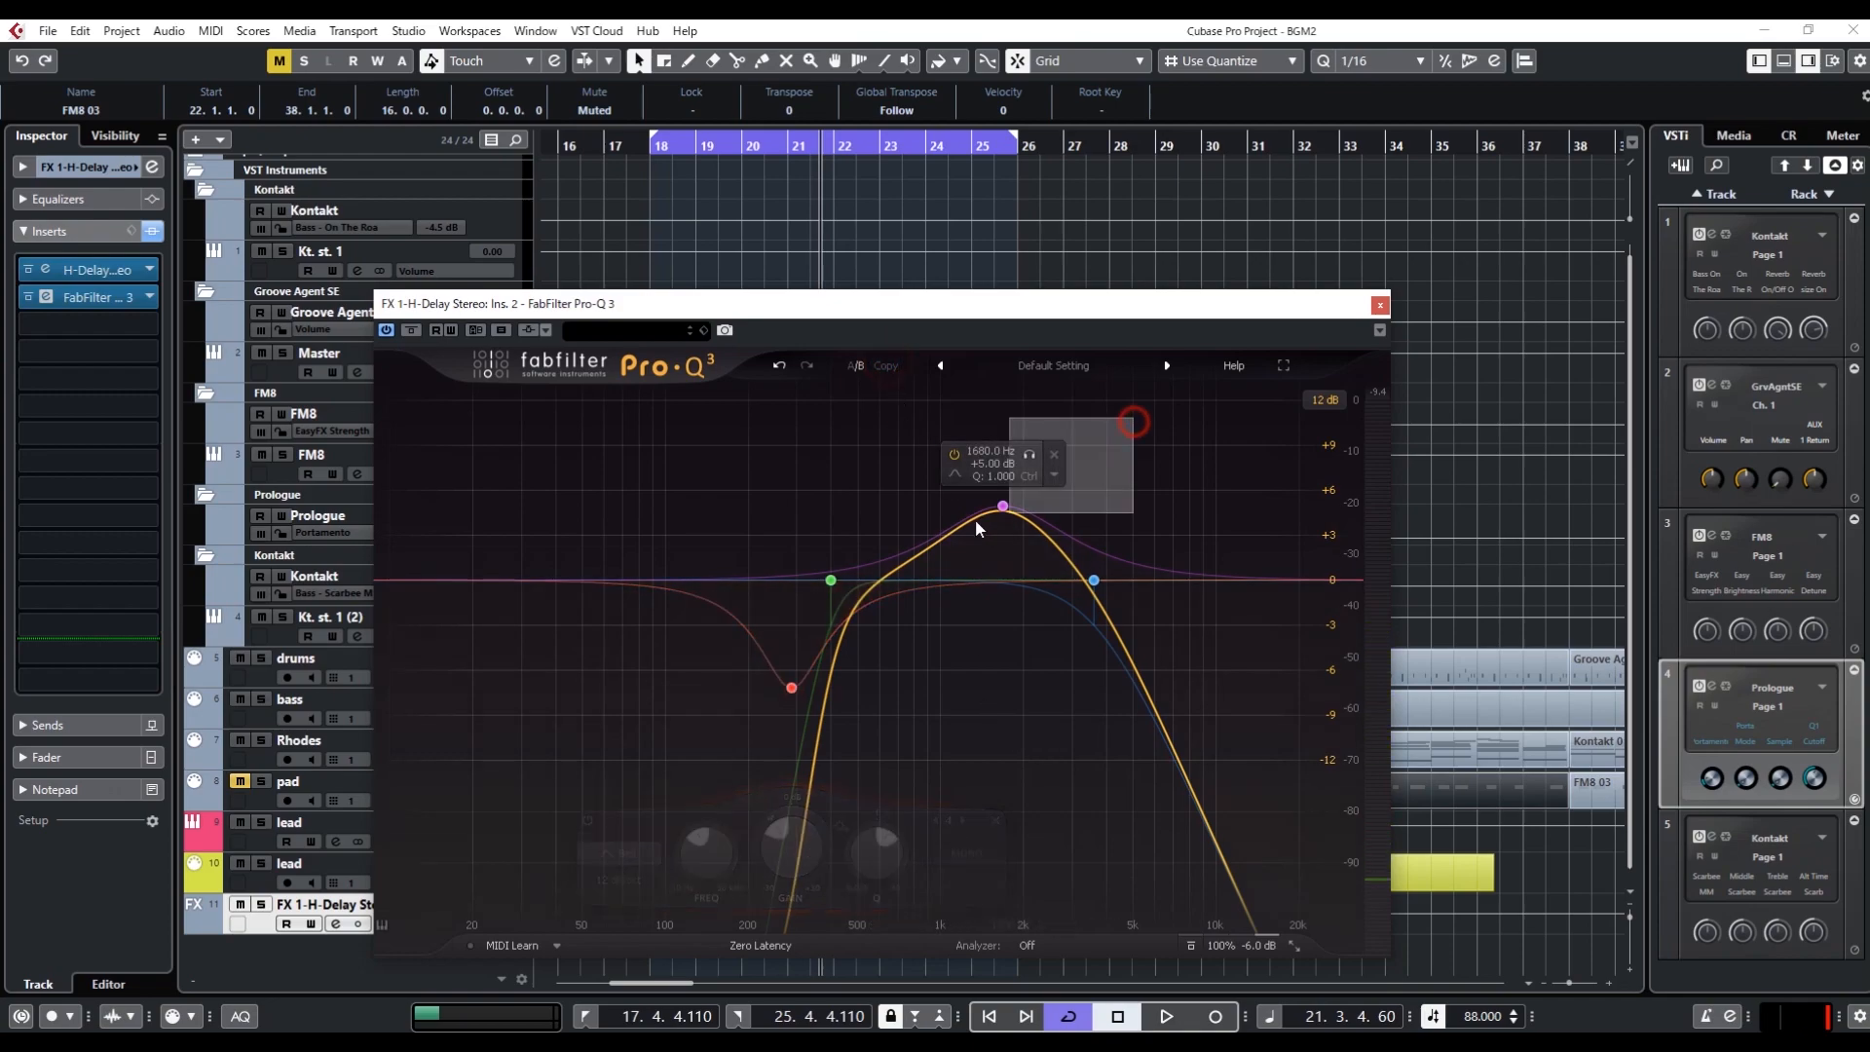
Bypass both bell bands in the current A/B state, play the loop and switch to the state with the bells active
{"action": "left_click", "coordinate": [1003, 507]}
{"action": "left_click", "coordinate": [693, 821]}
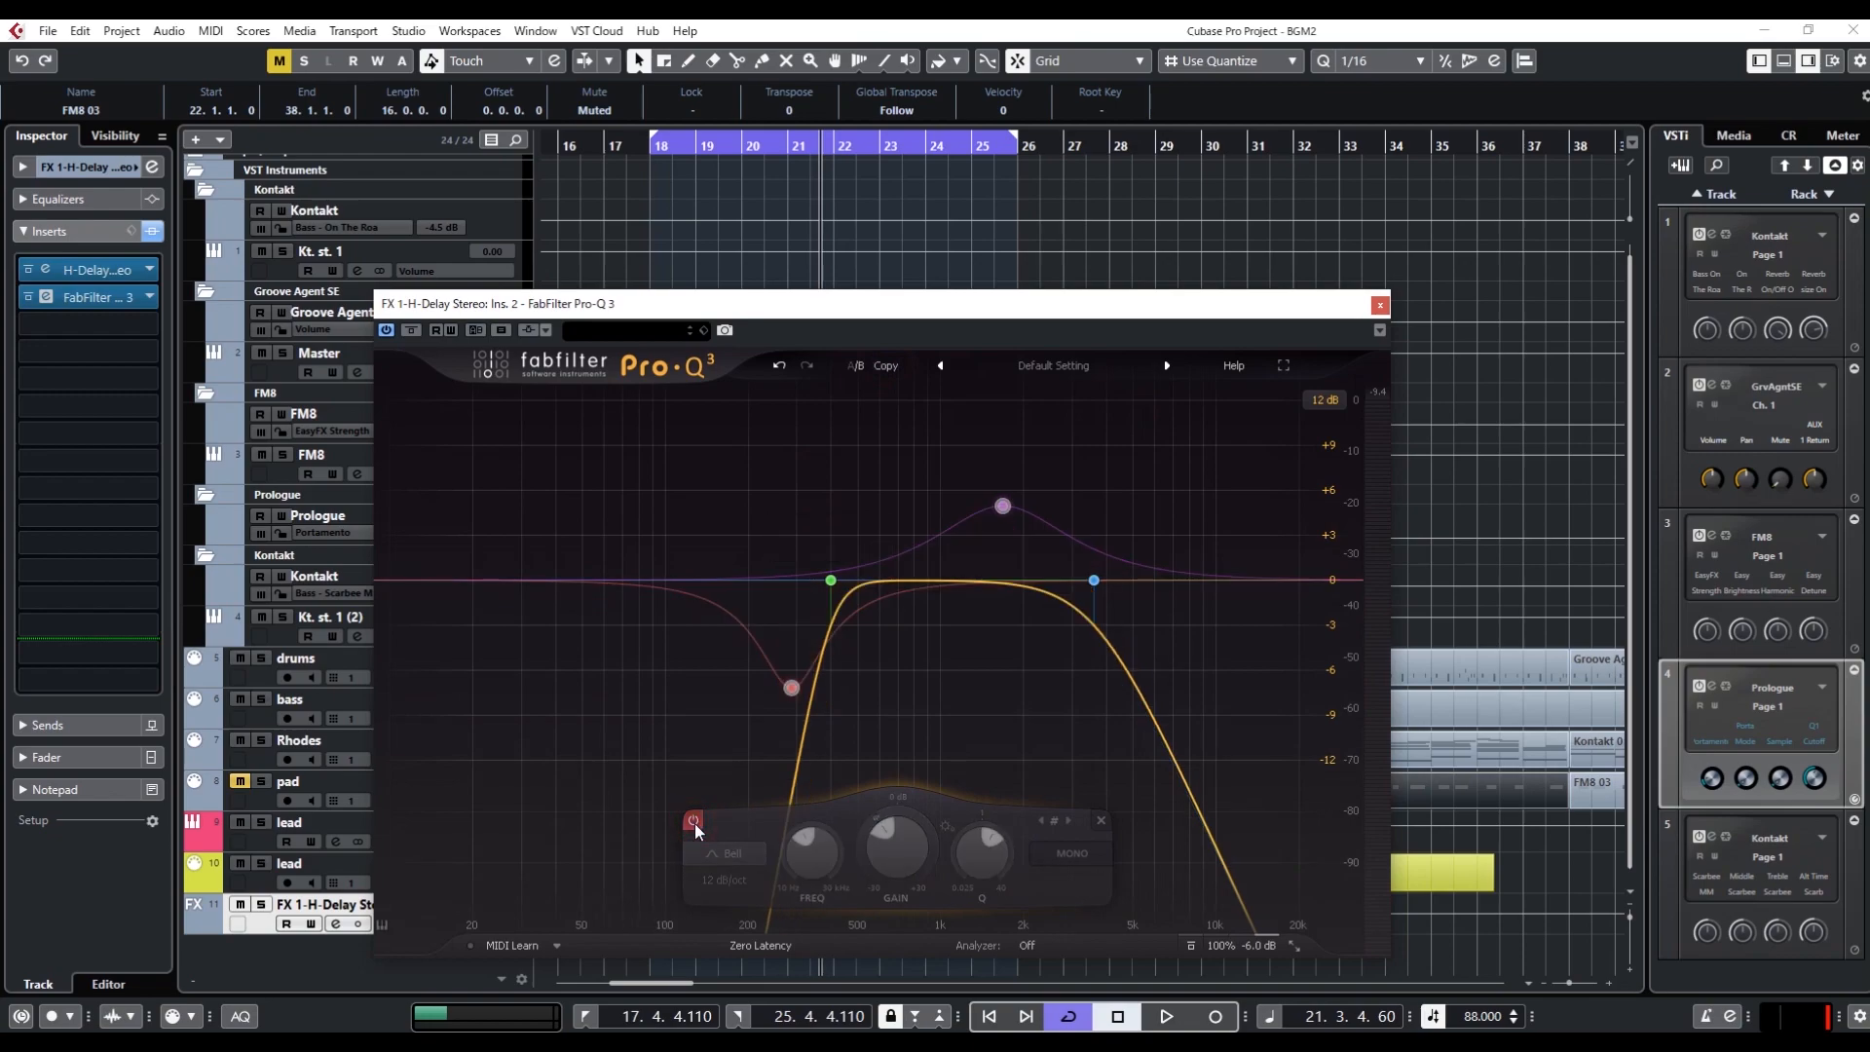
{"action": "key", "text": "space"}
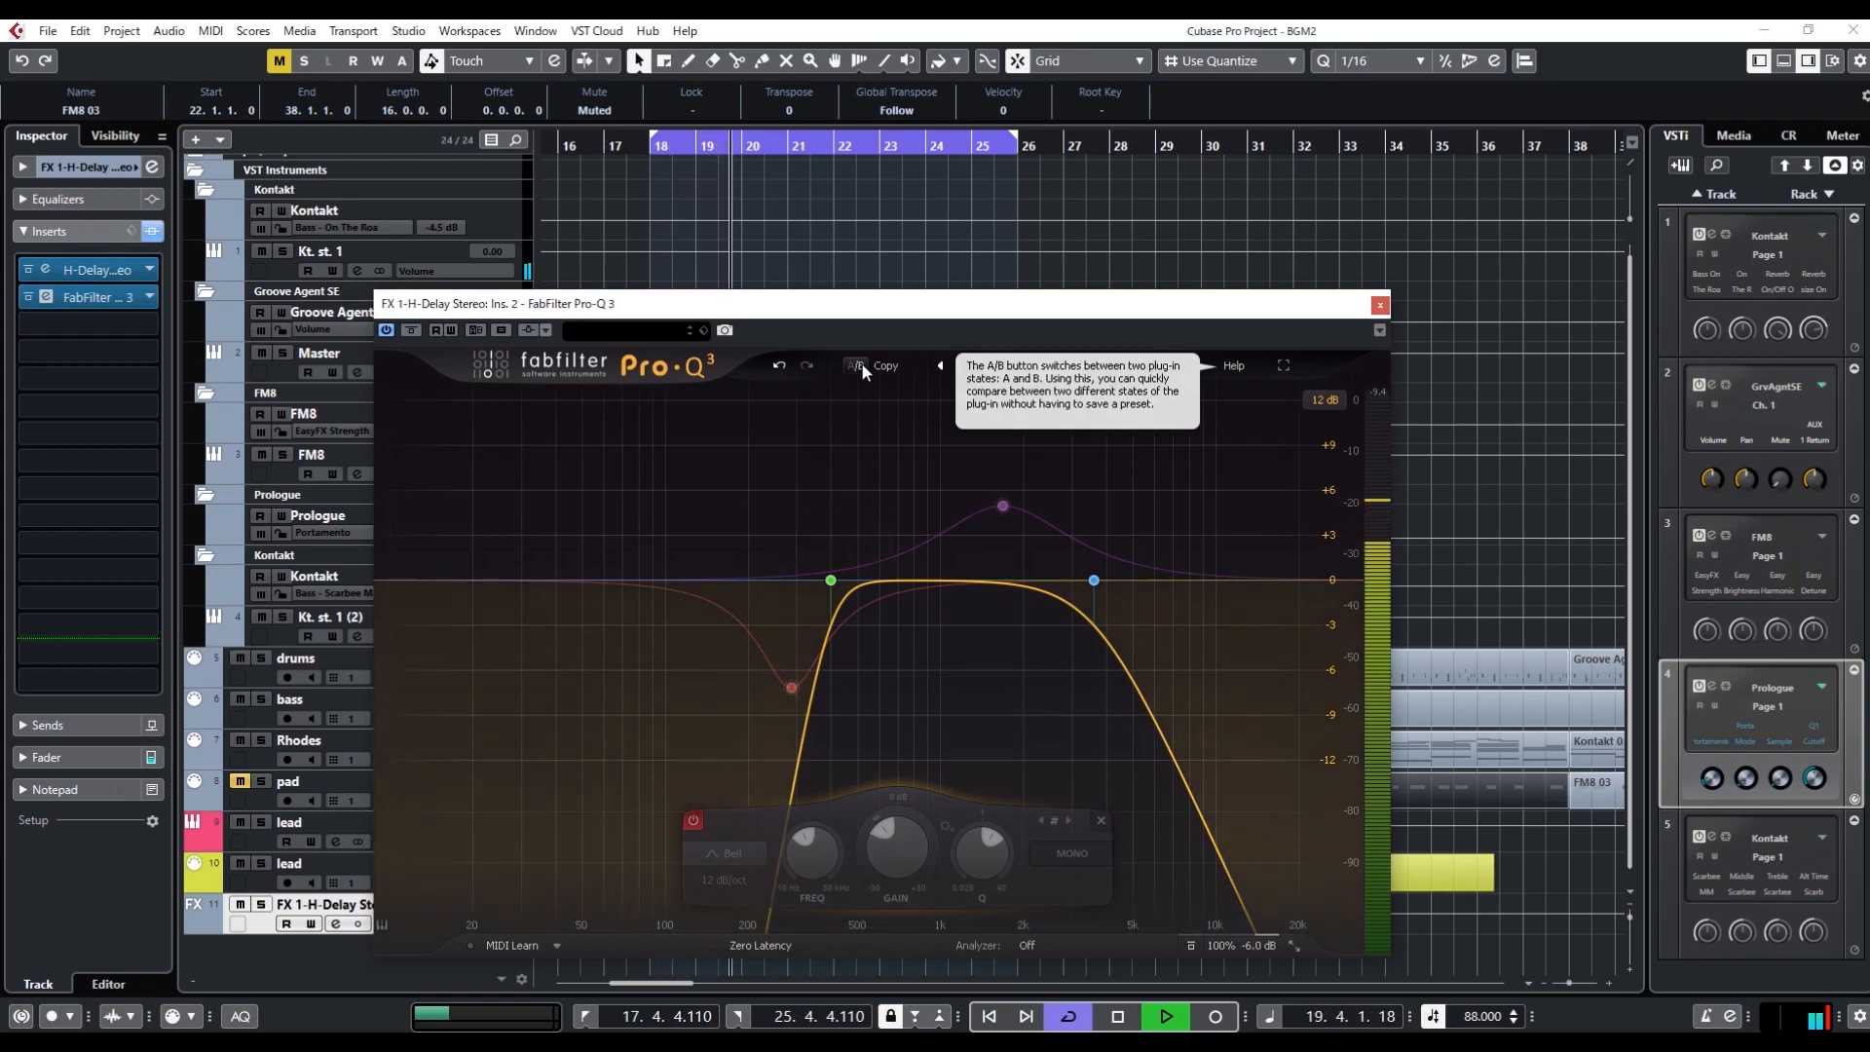
{"action": "left_click", "coordinate": [861, 362]}
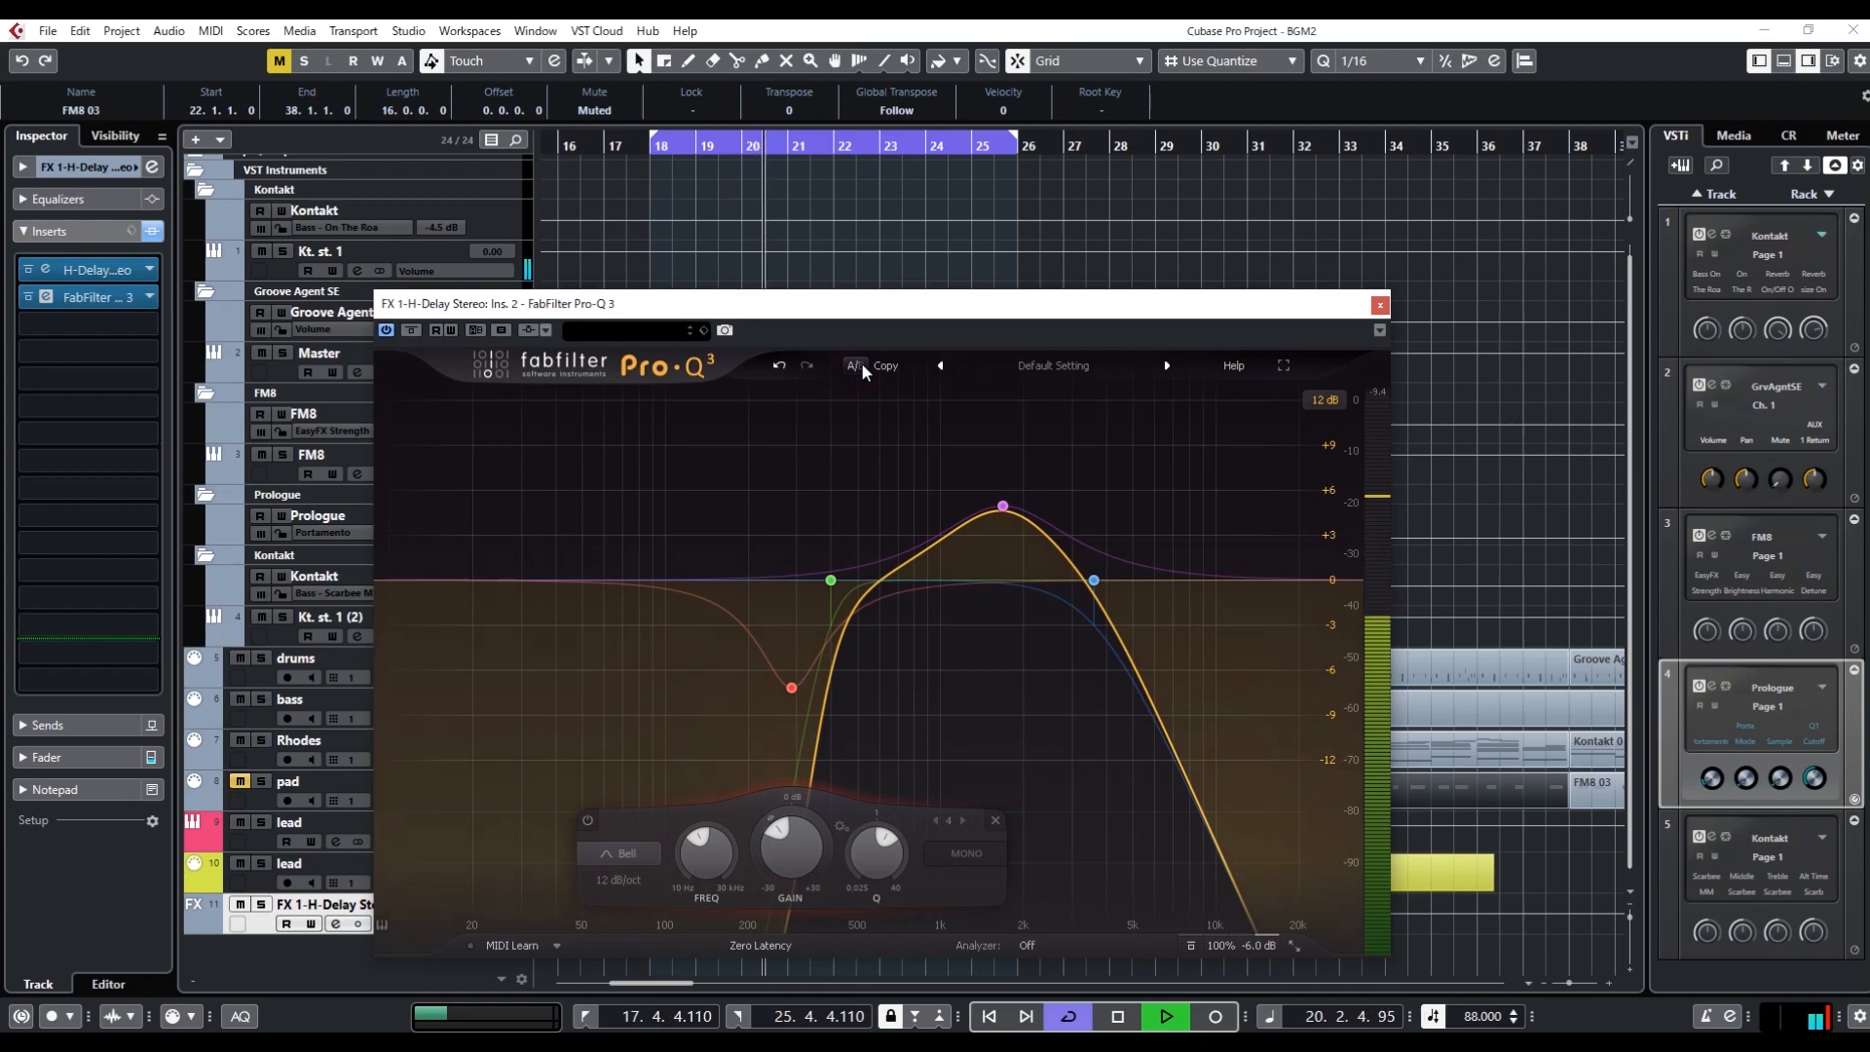
Lower the output level of the state with active bells to -9.0 dB and compare it with the bypassed-bell state
{"action": "left_click", "coordinate": [1256, 946]}
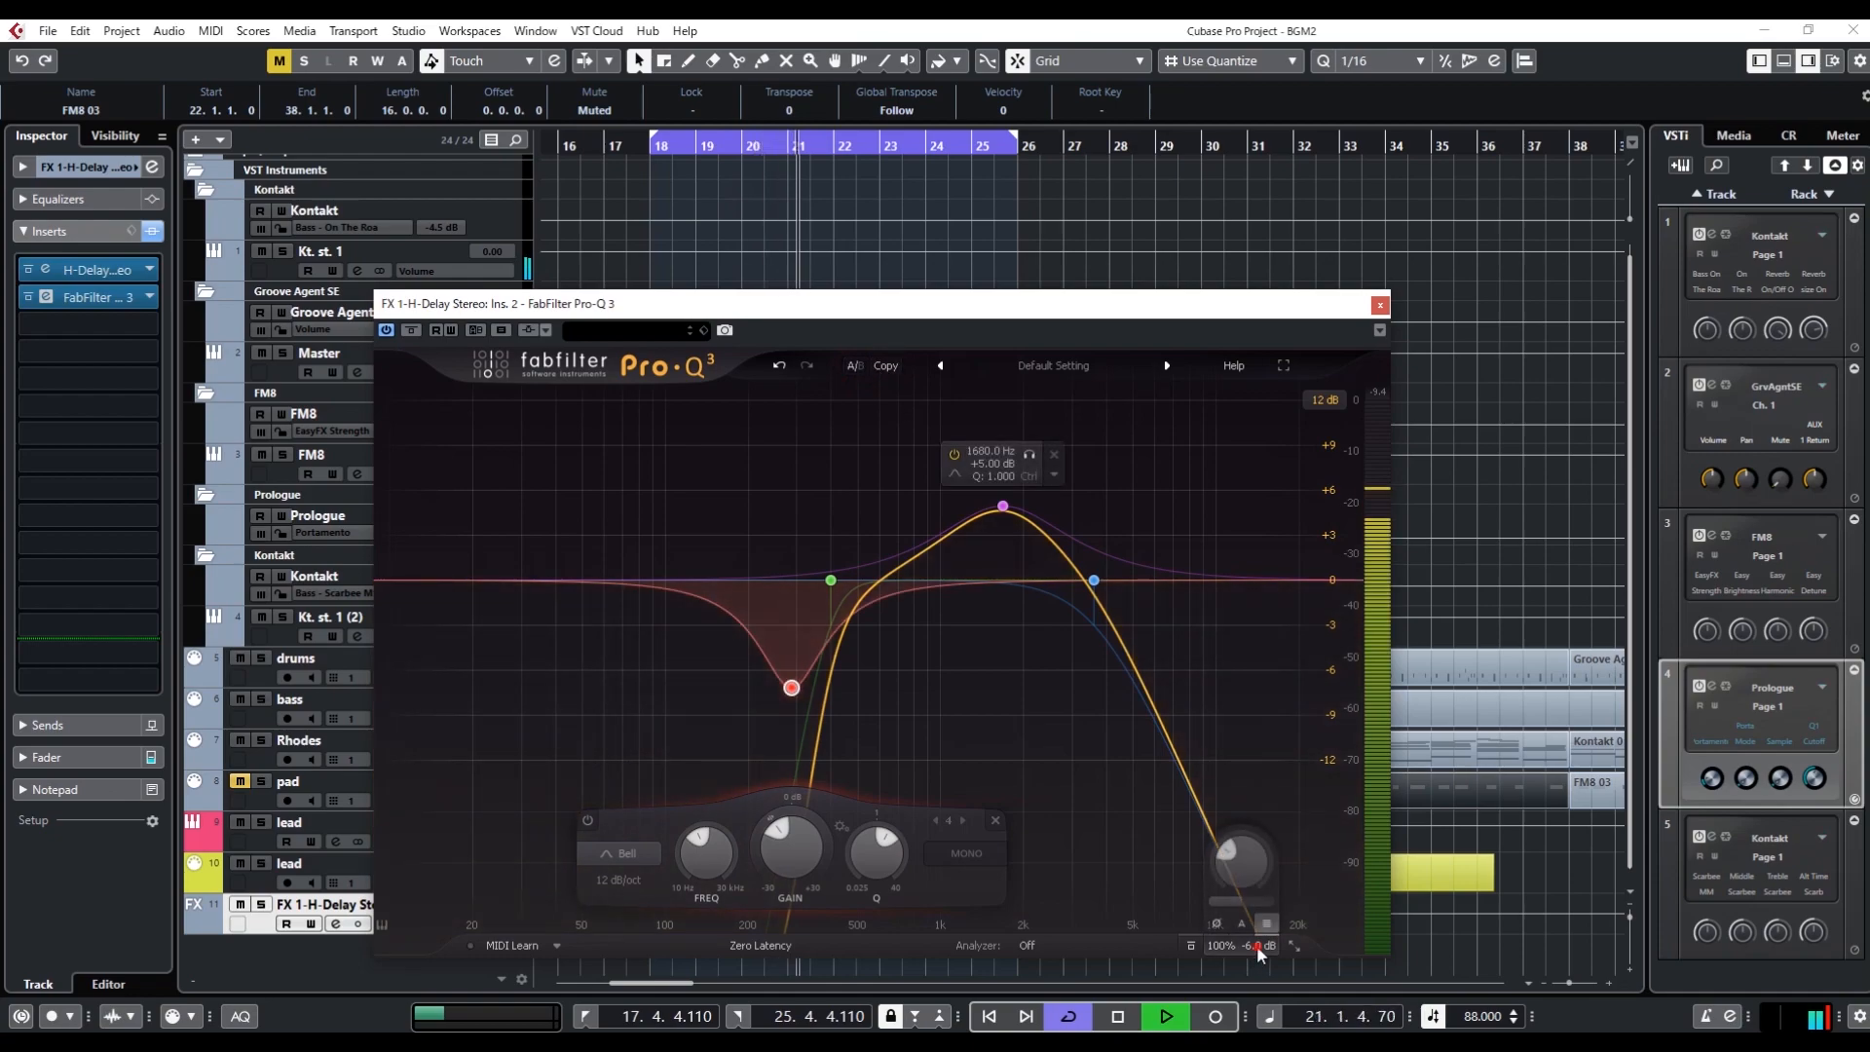
{"action": "scroll", "coordinate": [1257, 944], "scroll_direction": "down", "scroll_amount": 3}
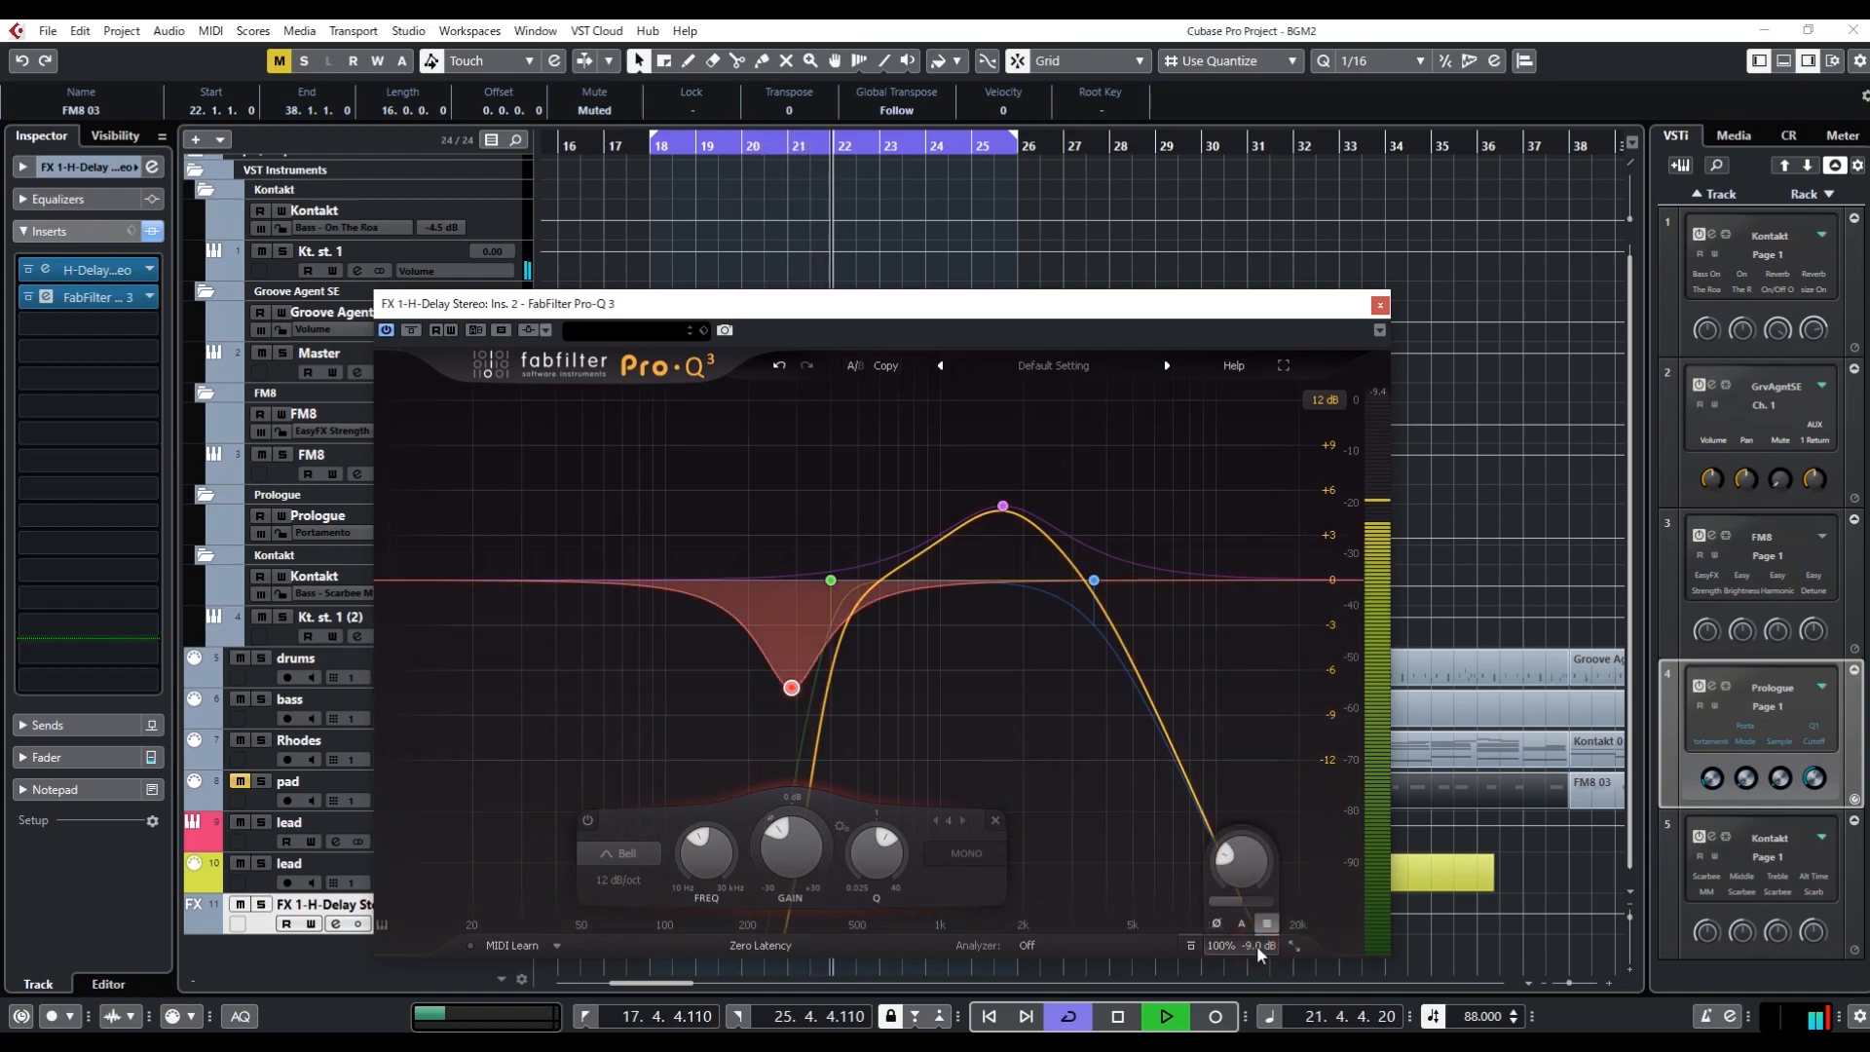
{"action": "left_click", "coordinate": [849, 364]}
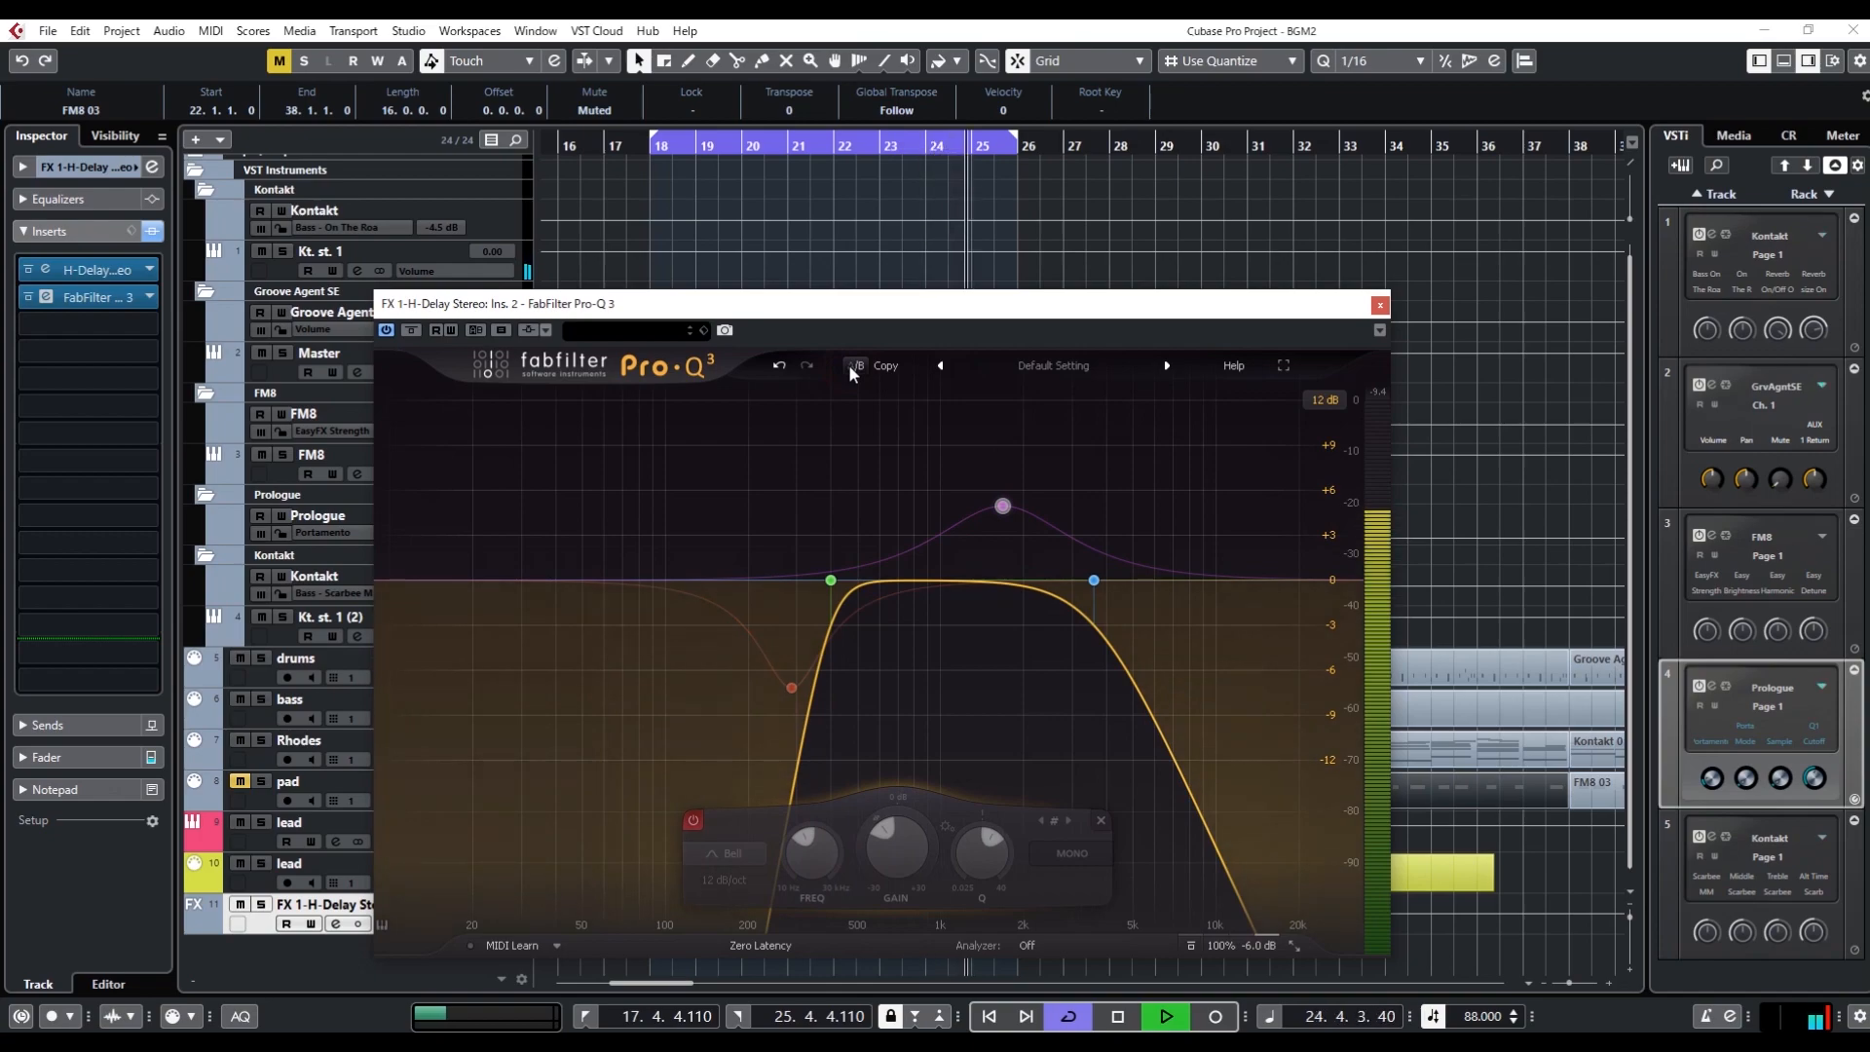
{"action": "key", "text": "space"}
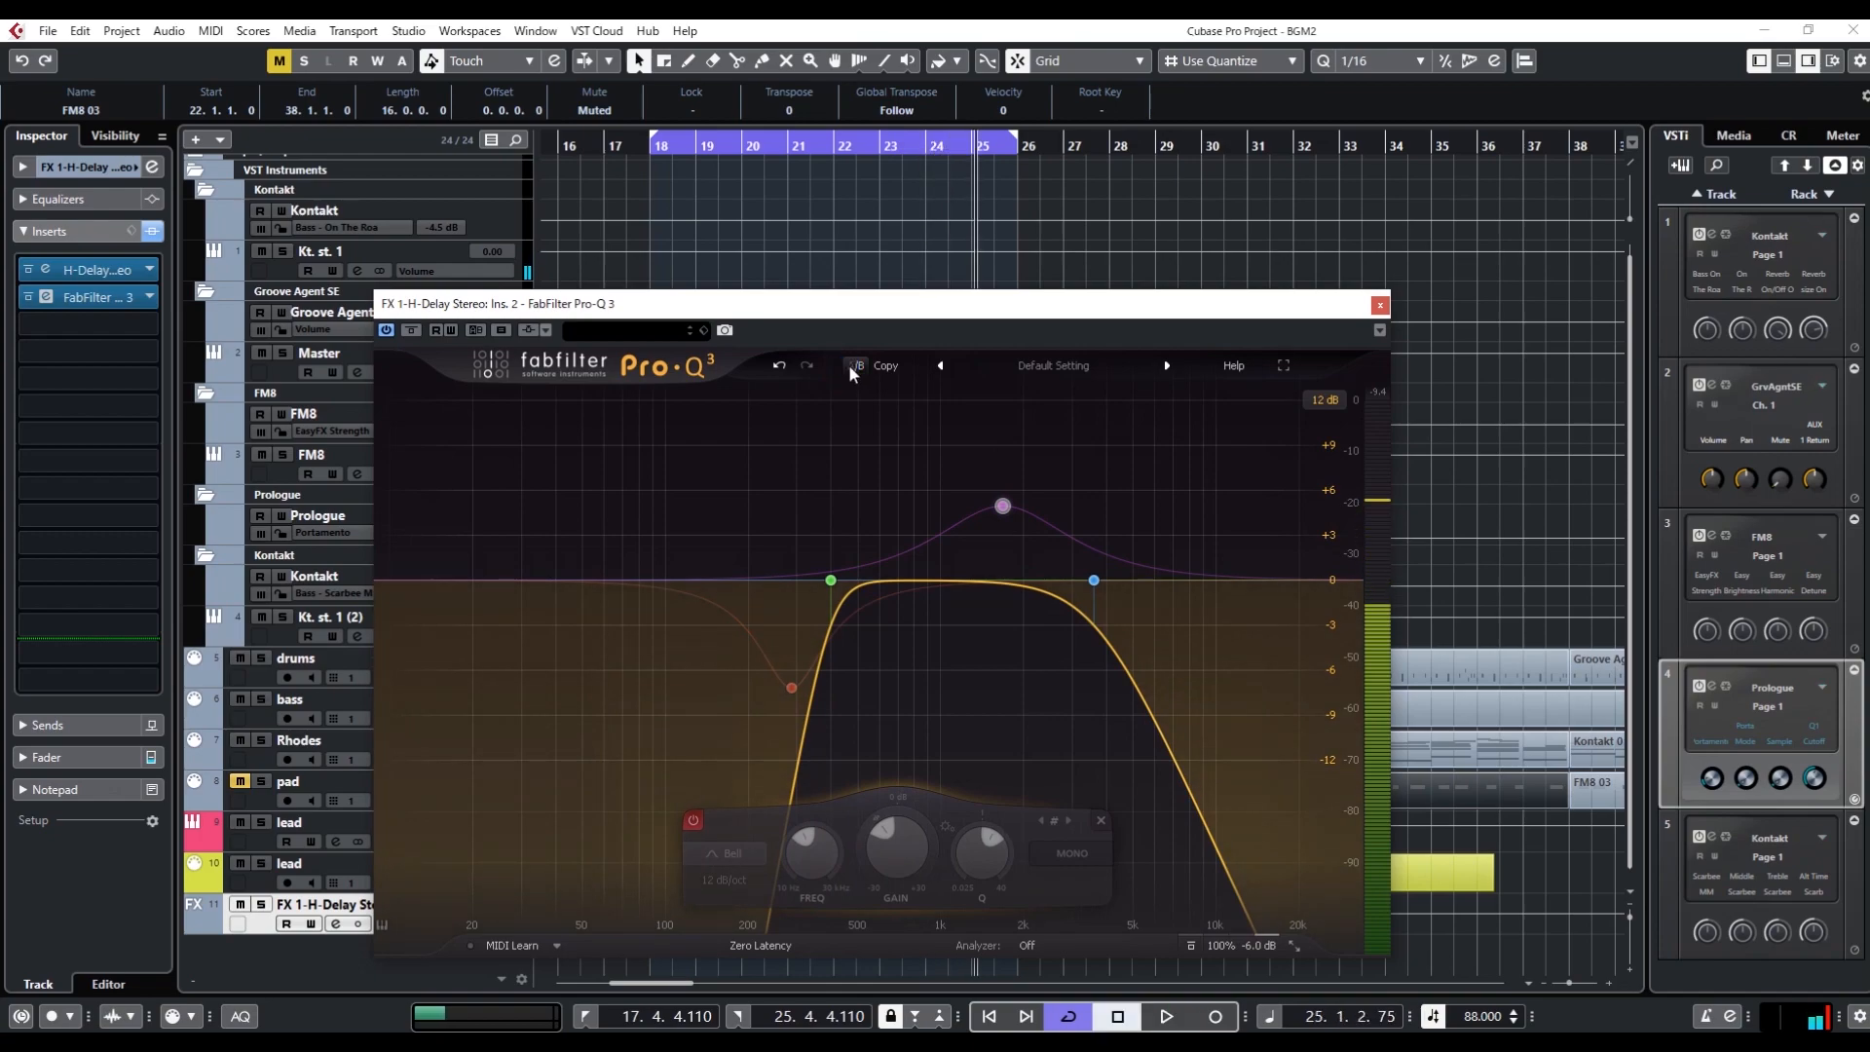
{"action": "left_click", "coordinate": [854, 365]}
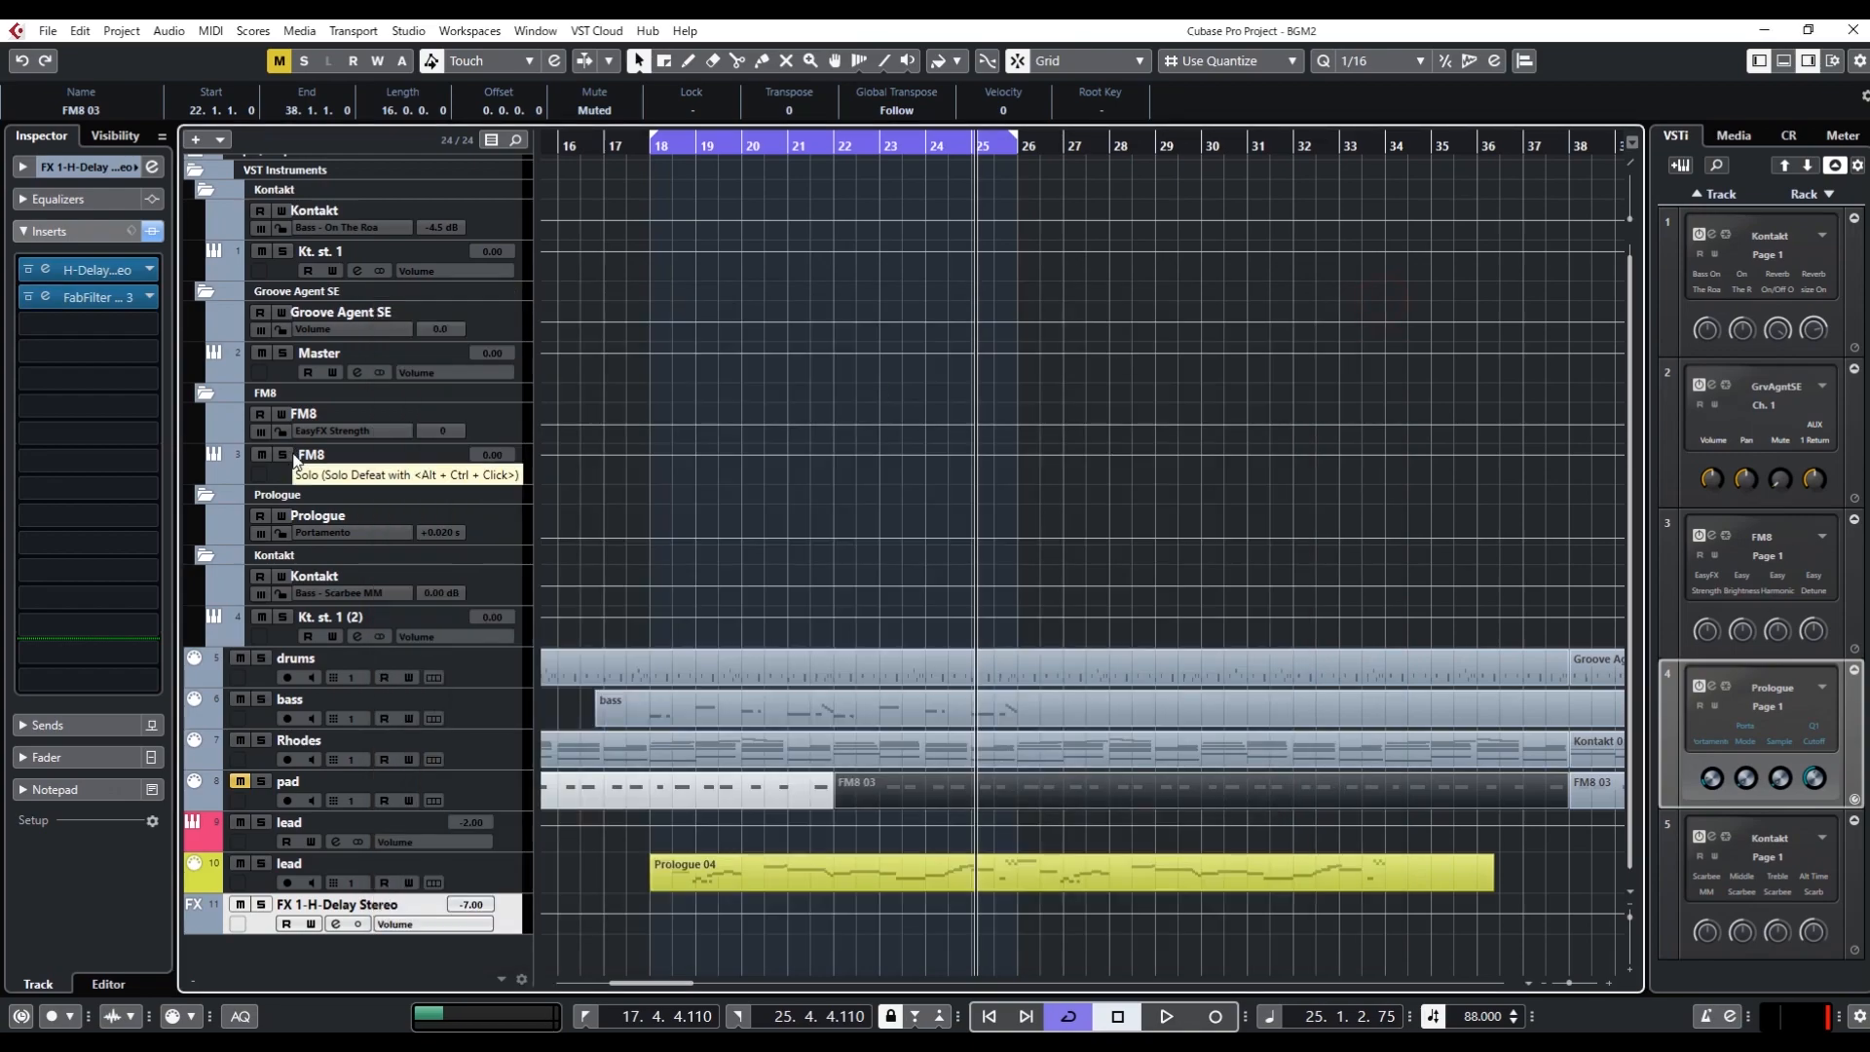
Return to the loop start, reopen Pro-Q 3 on the delay channel, reset its output level to 0 dB and close it
{"action": "key", "text": "KP_1"}
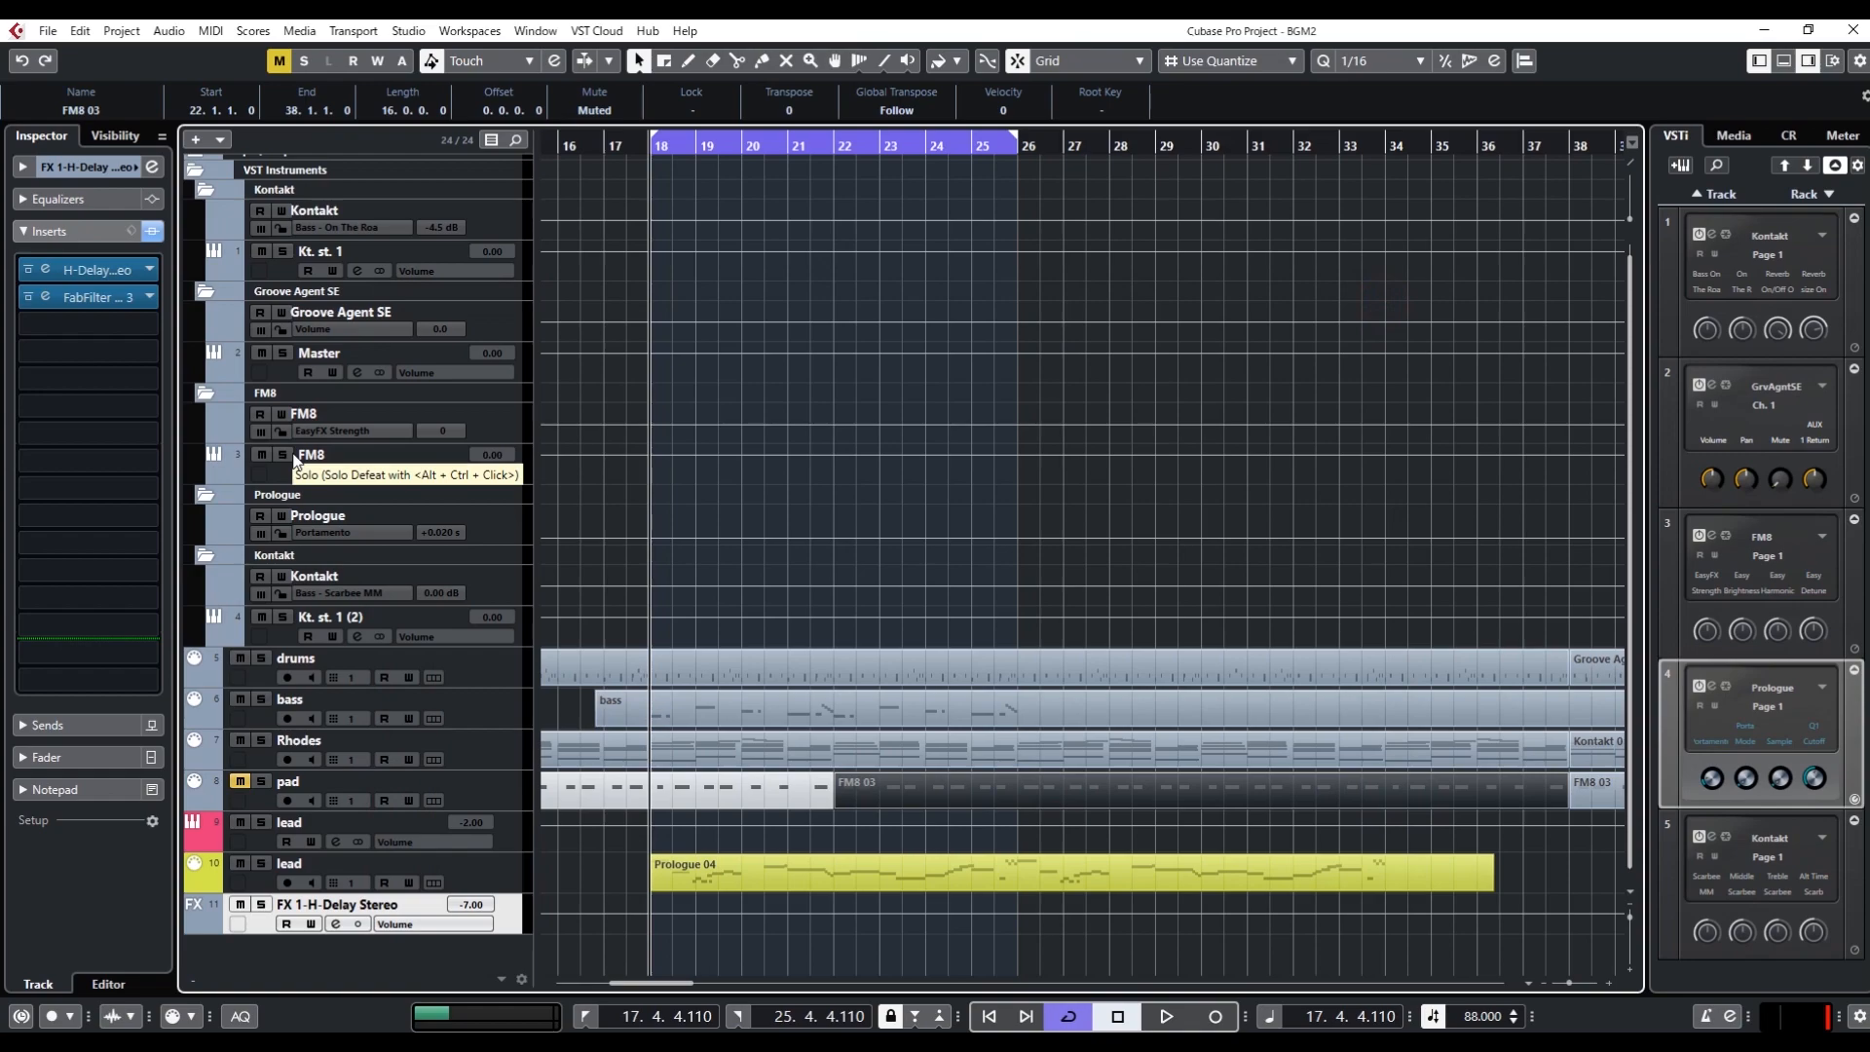
{"action": "left_click_drag", "start_coordinate": [146, 461], "coordinate": [151, 334]}
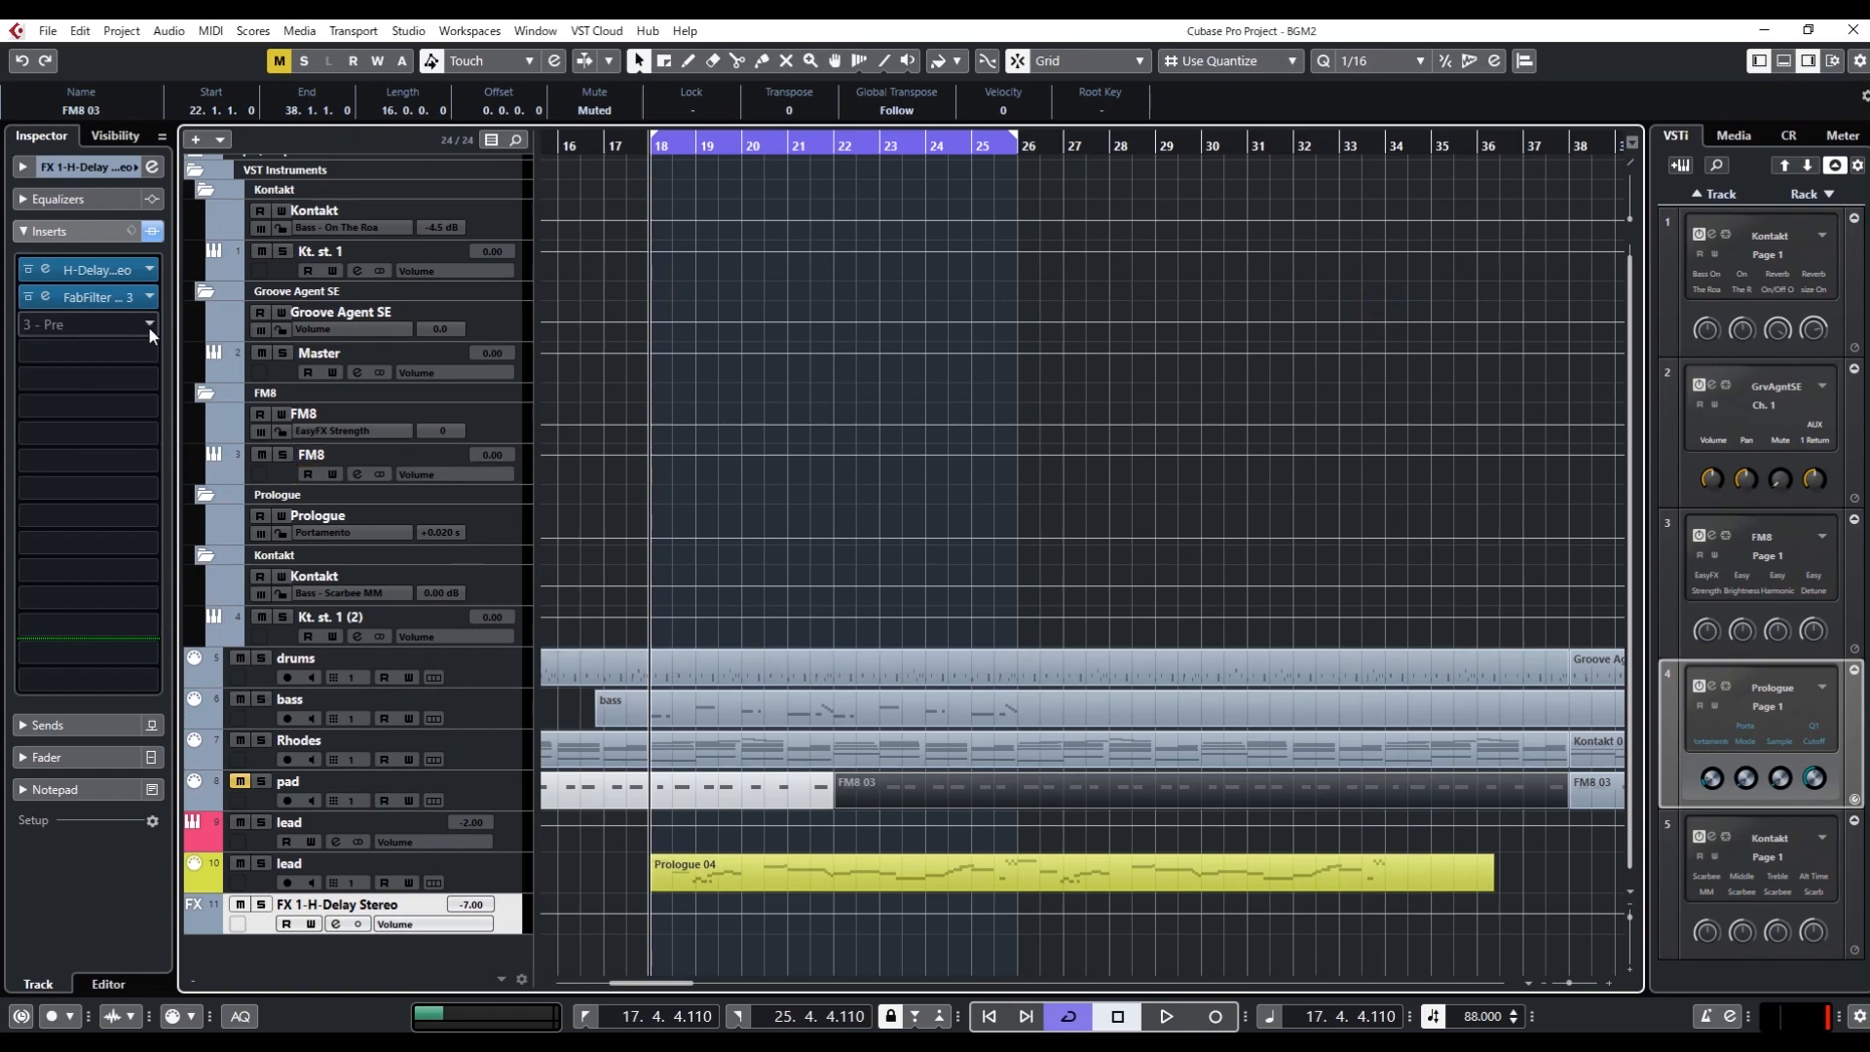
{"action": "left_click", "coordinate": [87, 297]}
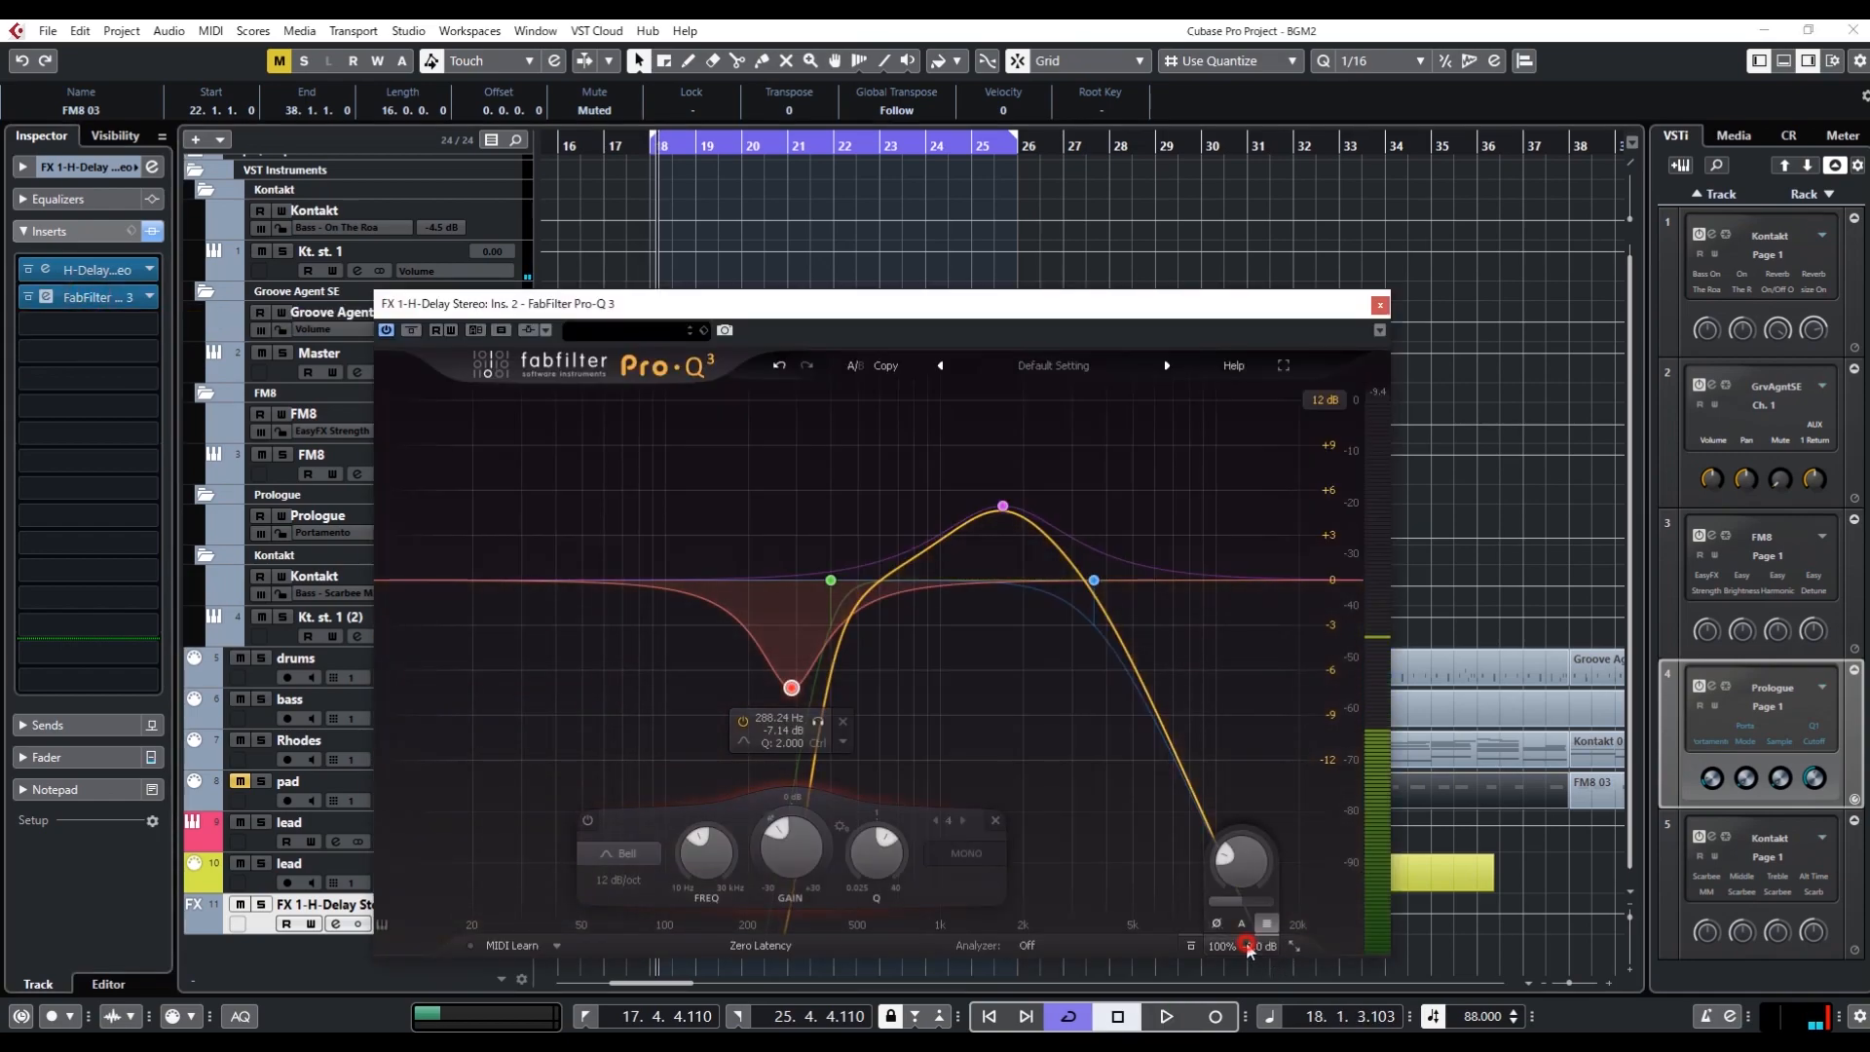
{"action": "double_click", "coordinate": [1247, 946]}
{"action": "type", "text": "0"}
{"action": "key", "text": "Return"}
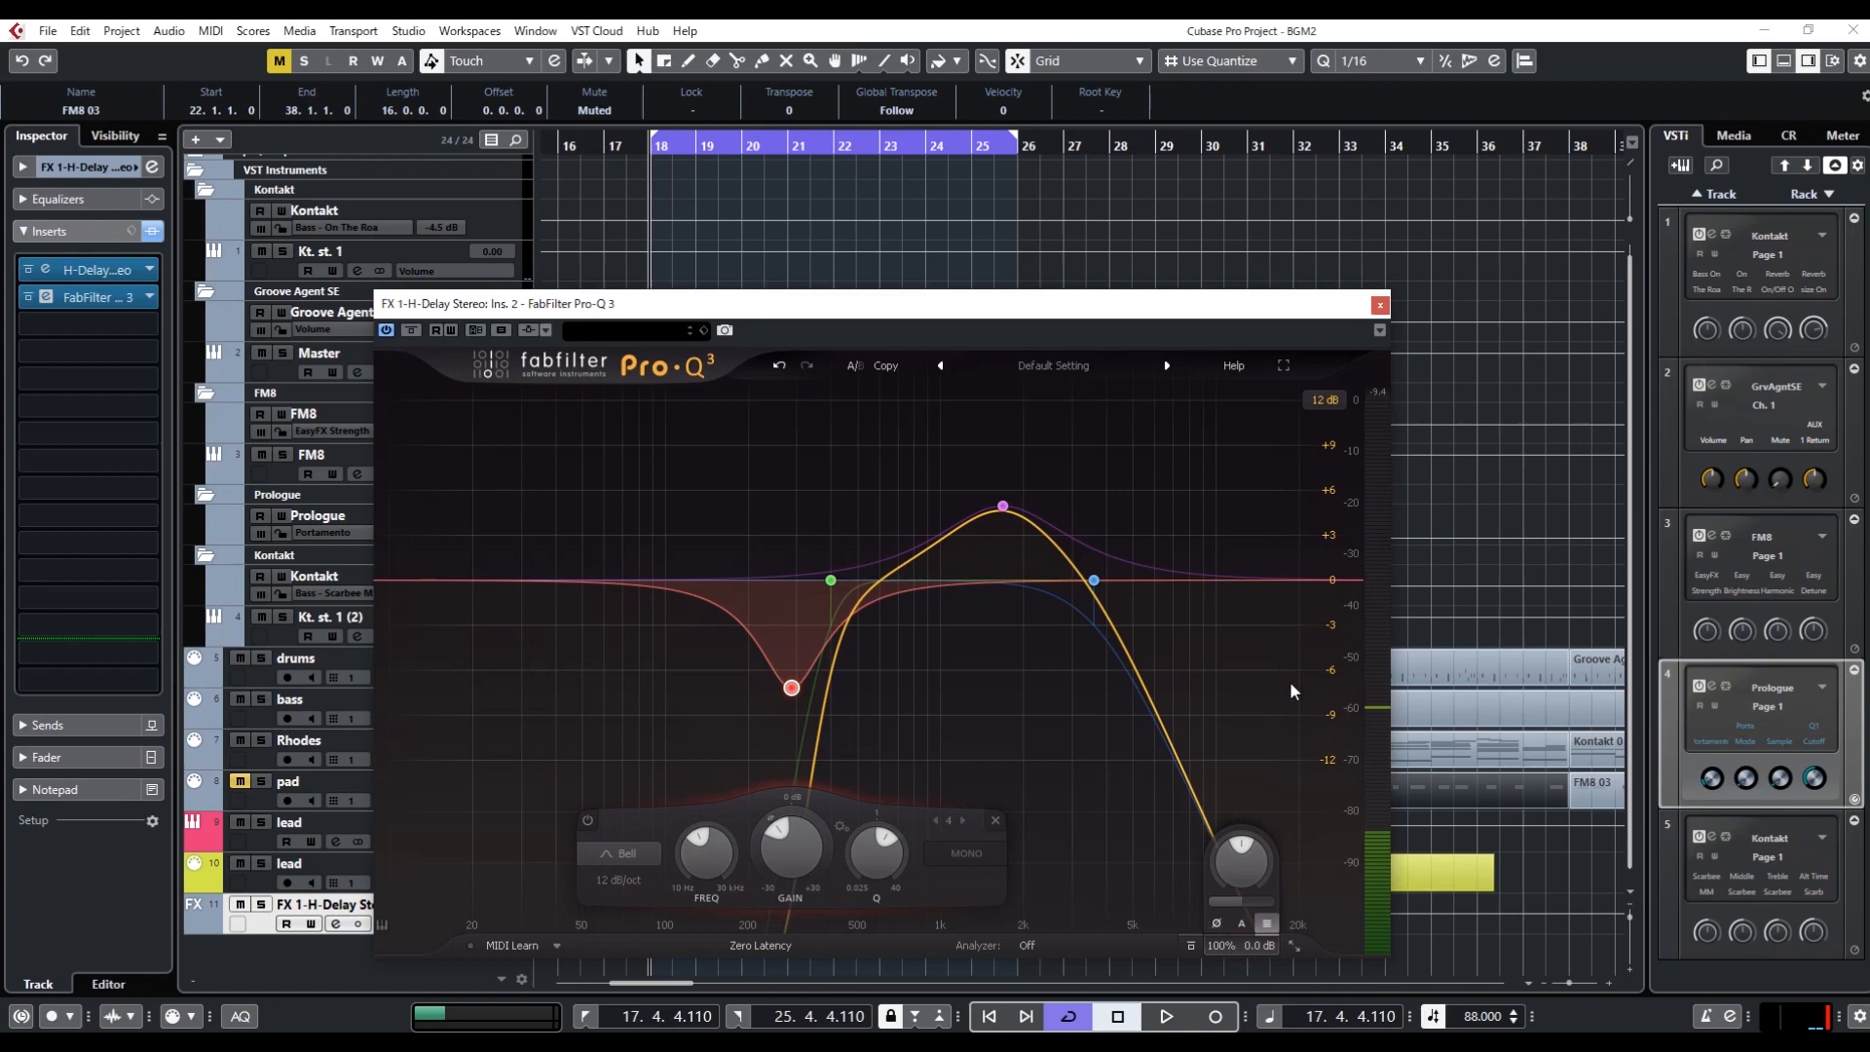
{"action": "left_click", "coordinate": [1379, 305]}
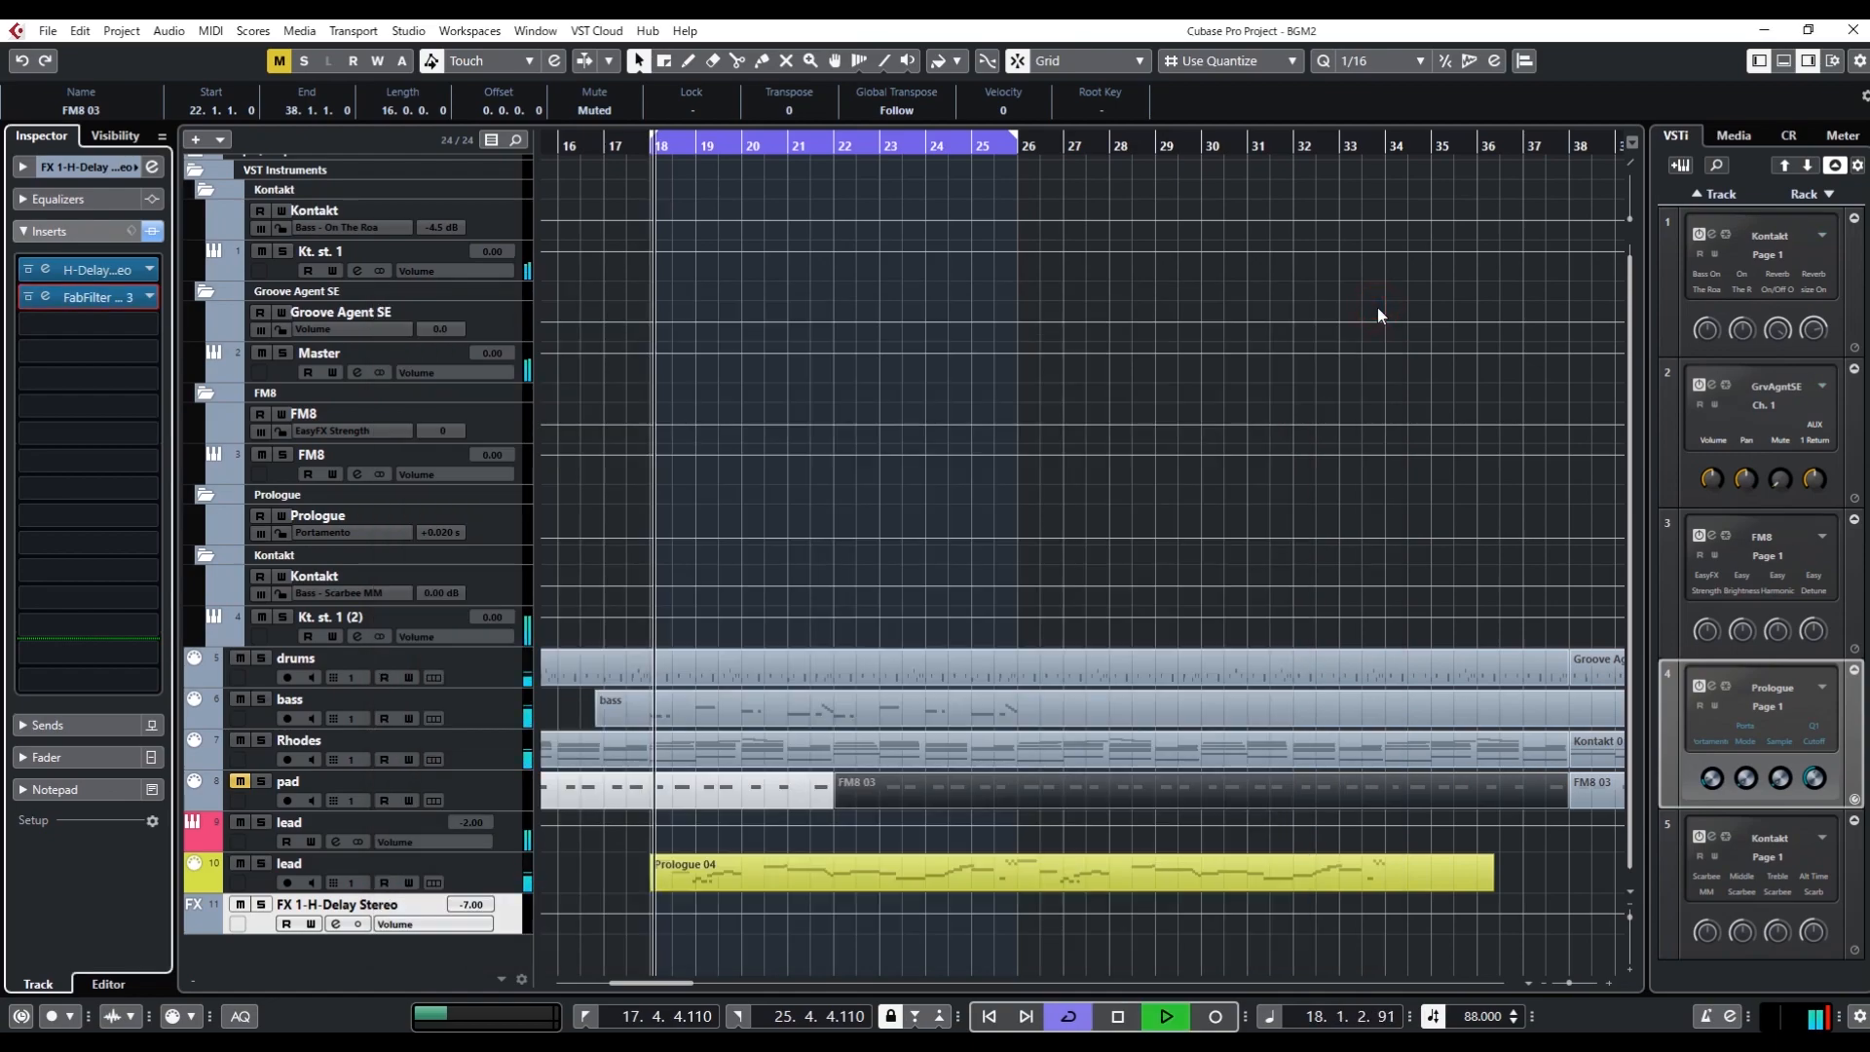
Compare the looping mix with the delay channel's Pro-Q 3 bypassed and active, ending with it active and its window closed
{"action": "left_click", "coordinate": [30, 297]}
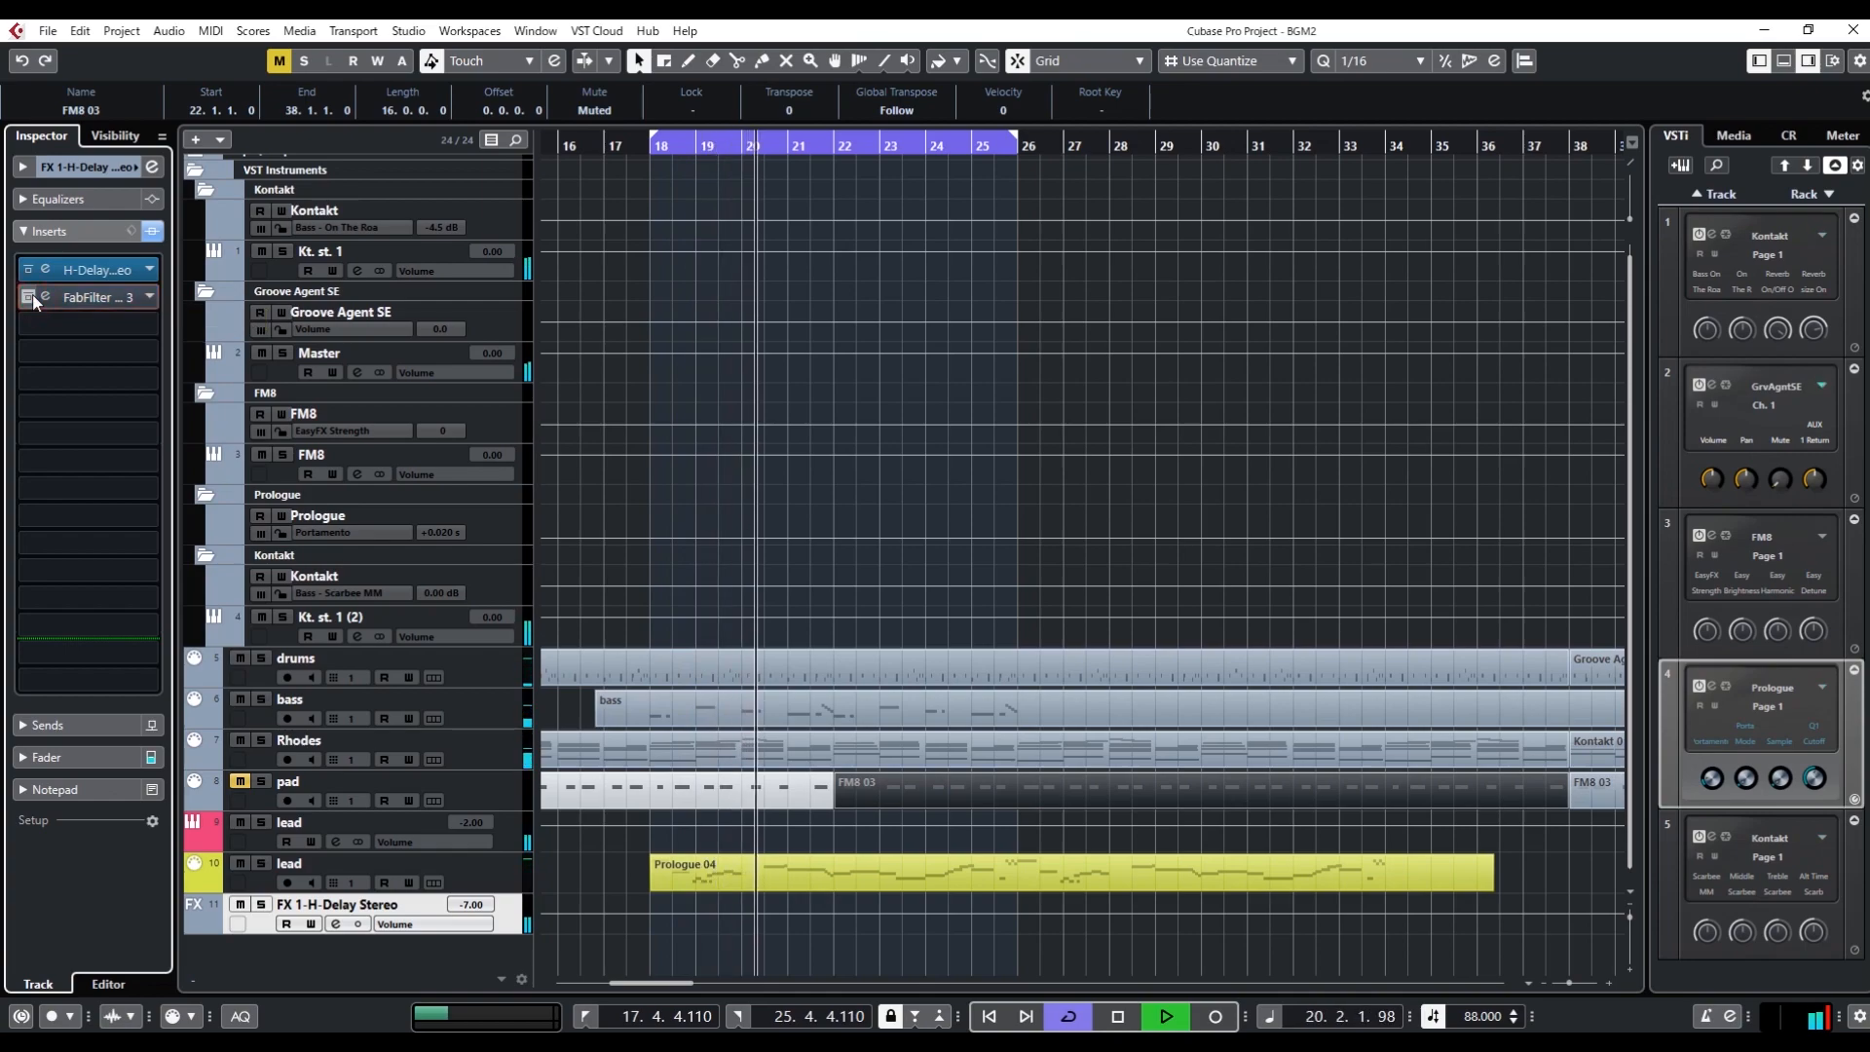
{"action": "left_click", "coordinate": [30, 297]}
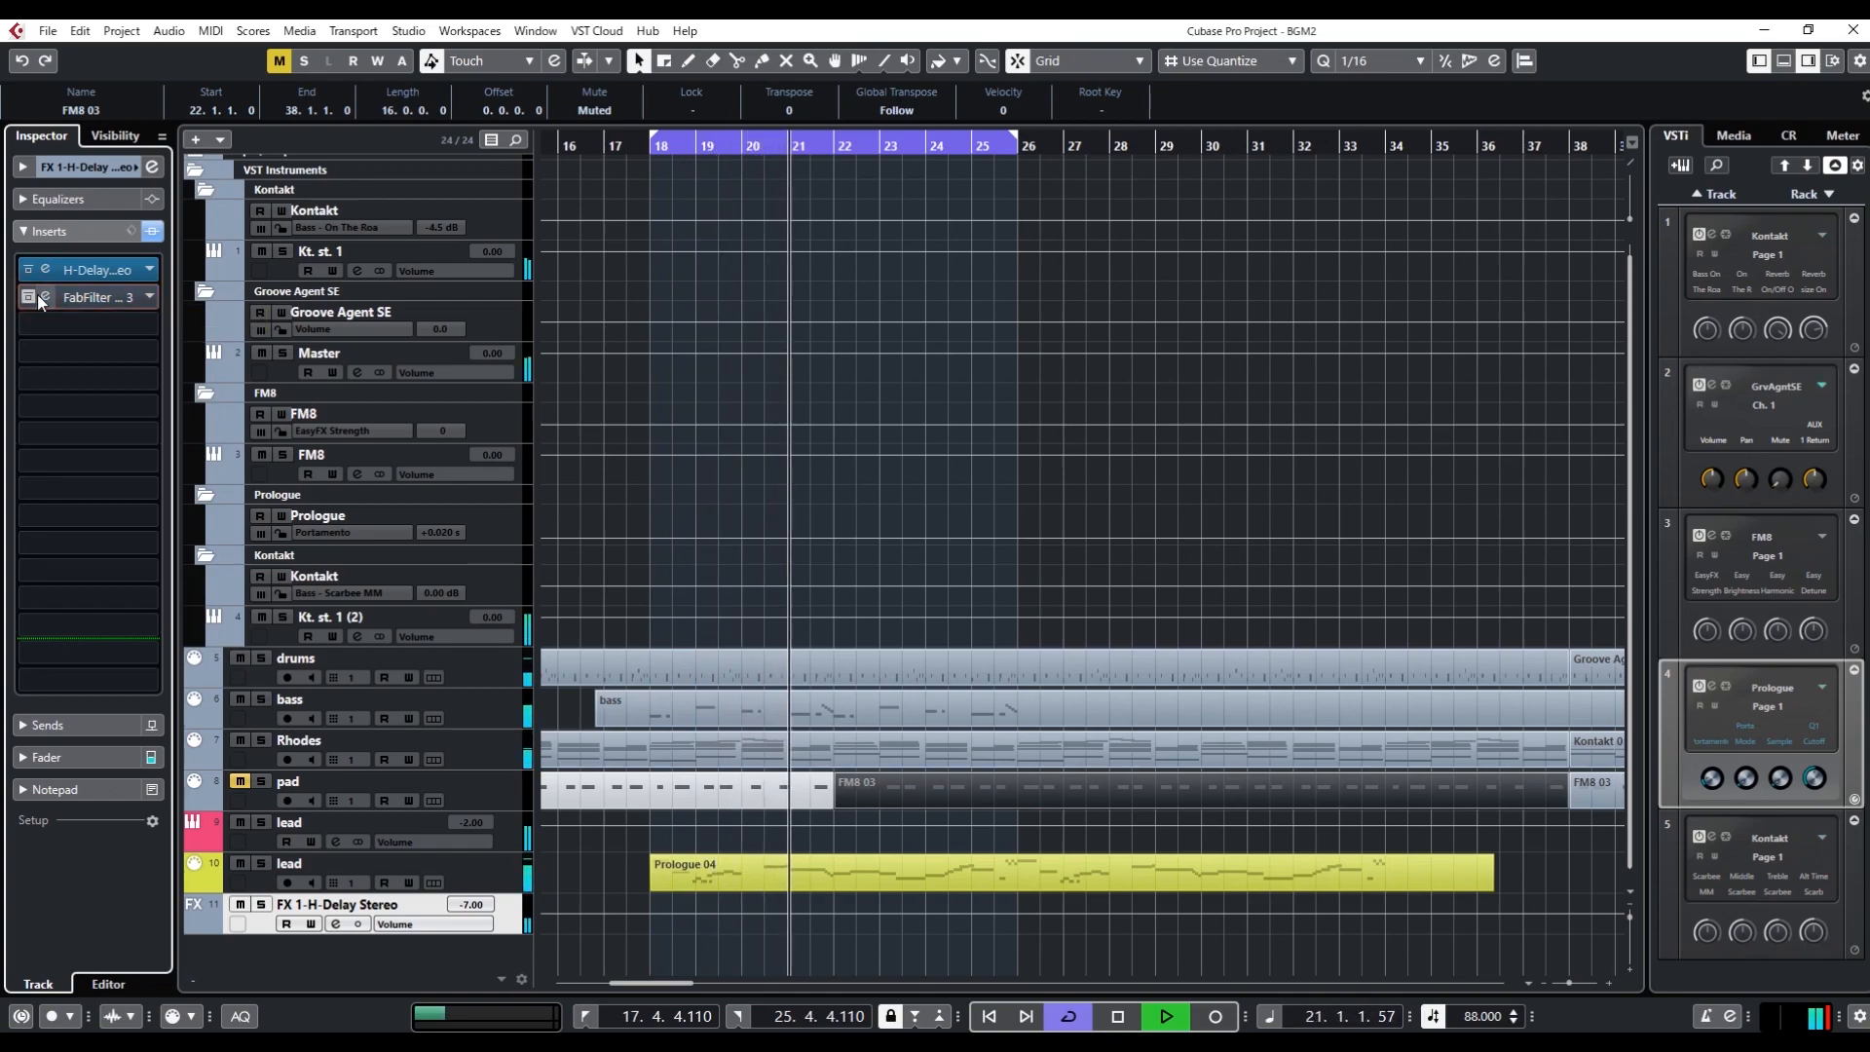
{"action": "left_click", "coordinate": [46, 297]}
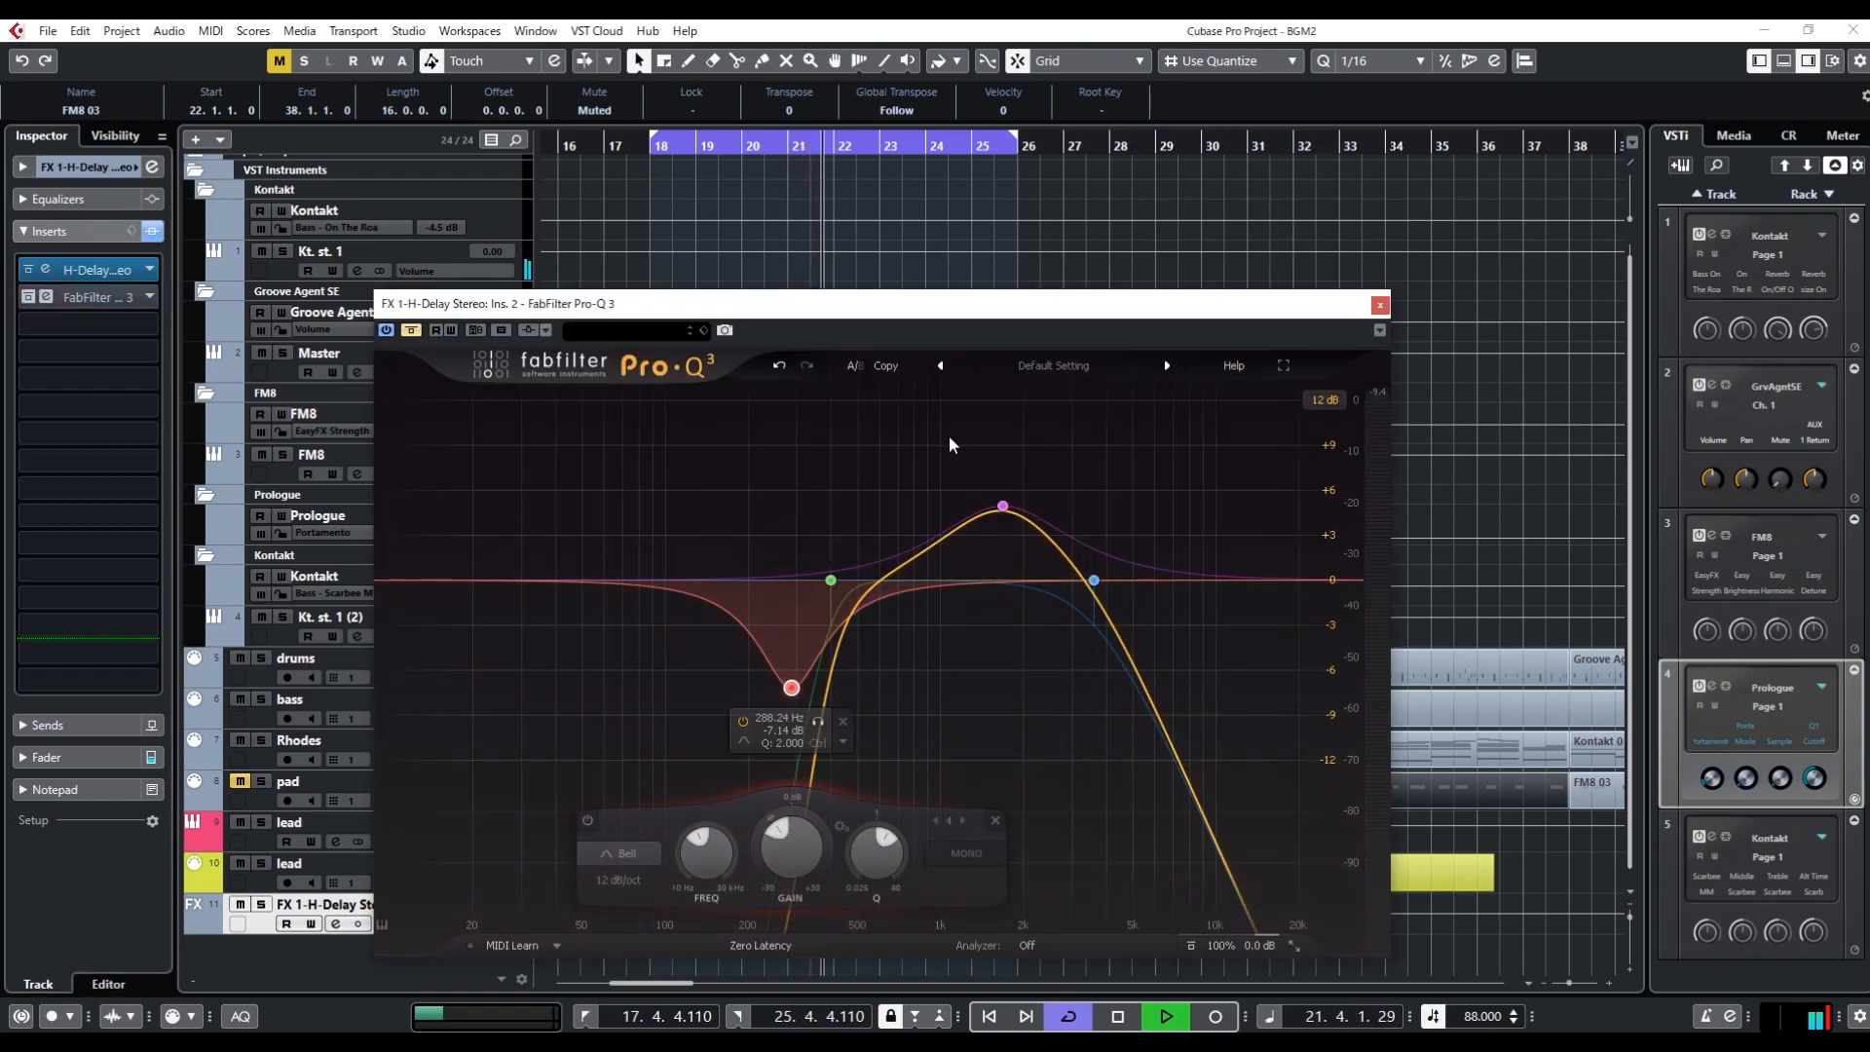
{"action": "left_click", "coordinate": [412, 331]}
{"action": "key", "text": "space"}
{"action": "left_click", "coordinate": [411, 331]}
{"action": "key", "text": "space"}
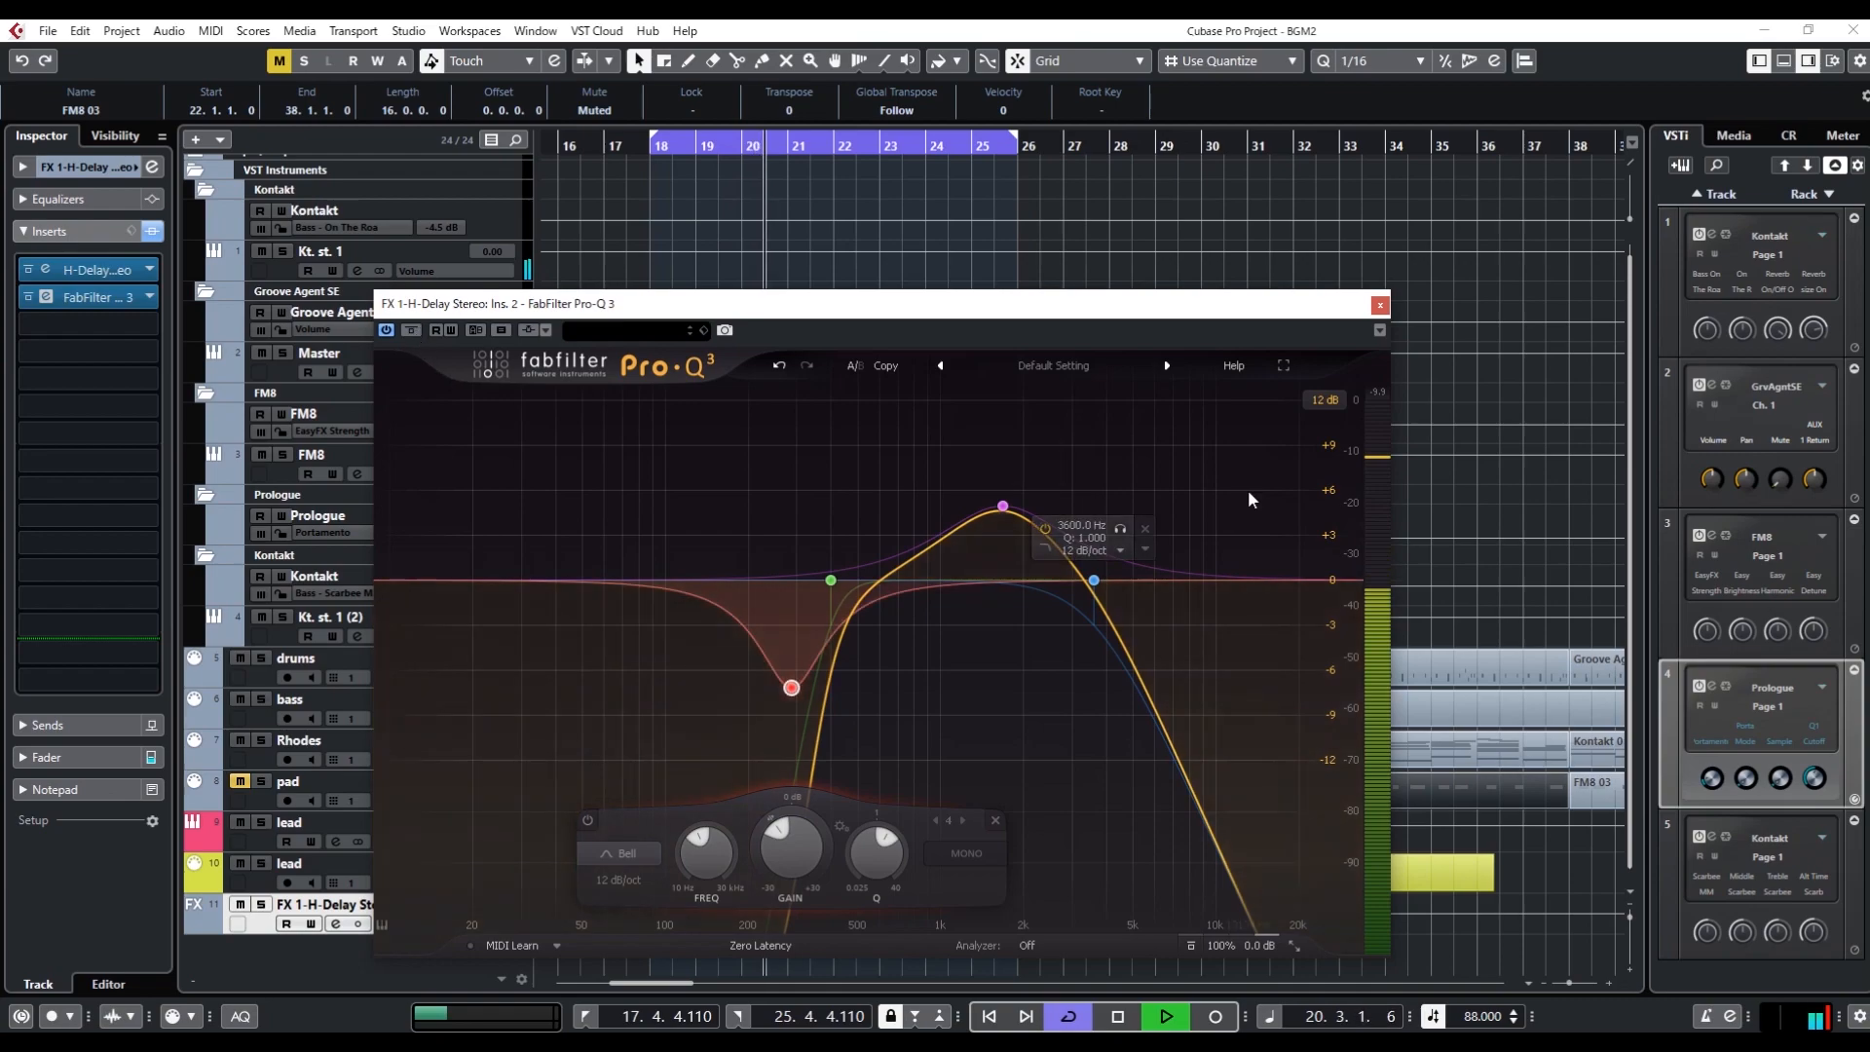
{"action": "left_click", "coordinate": [1380, 306]}
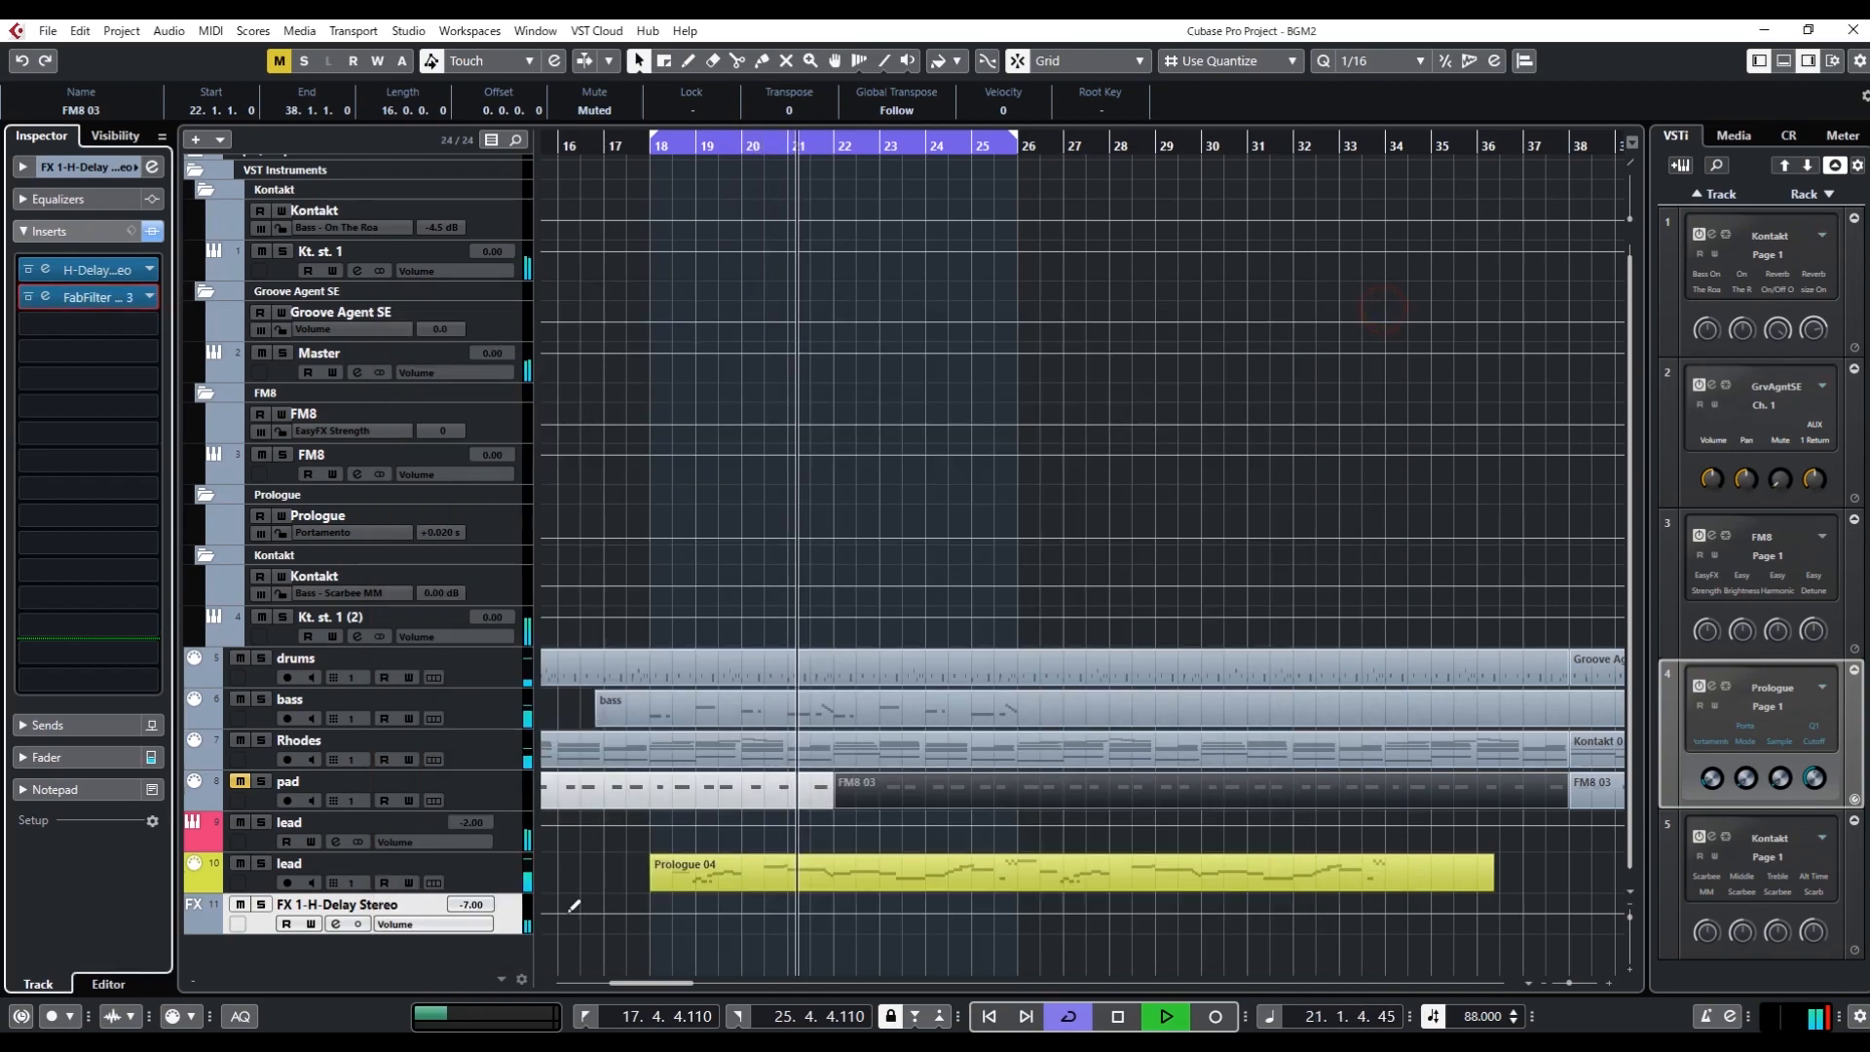
Set the FX 1-H-Delay Stereo track's volume to -12 dB
{"action": "double_click", "coordinate": [471, 905]}
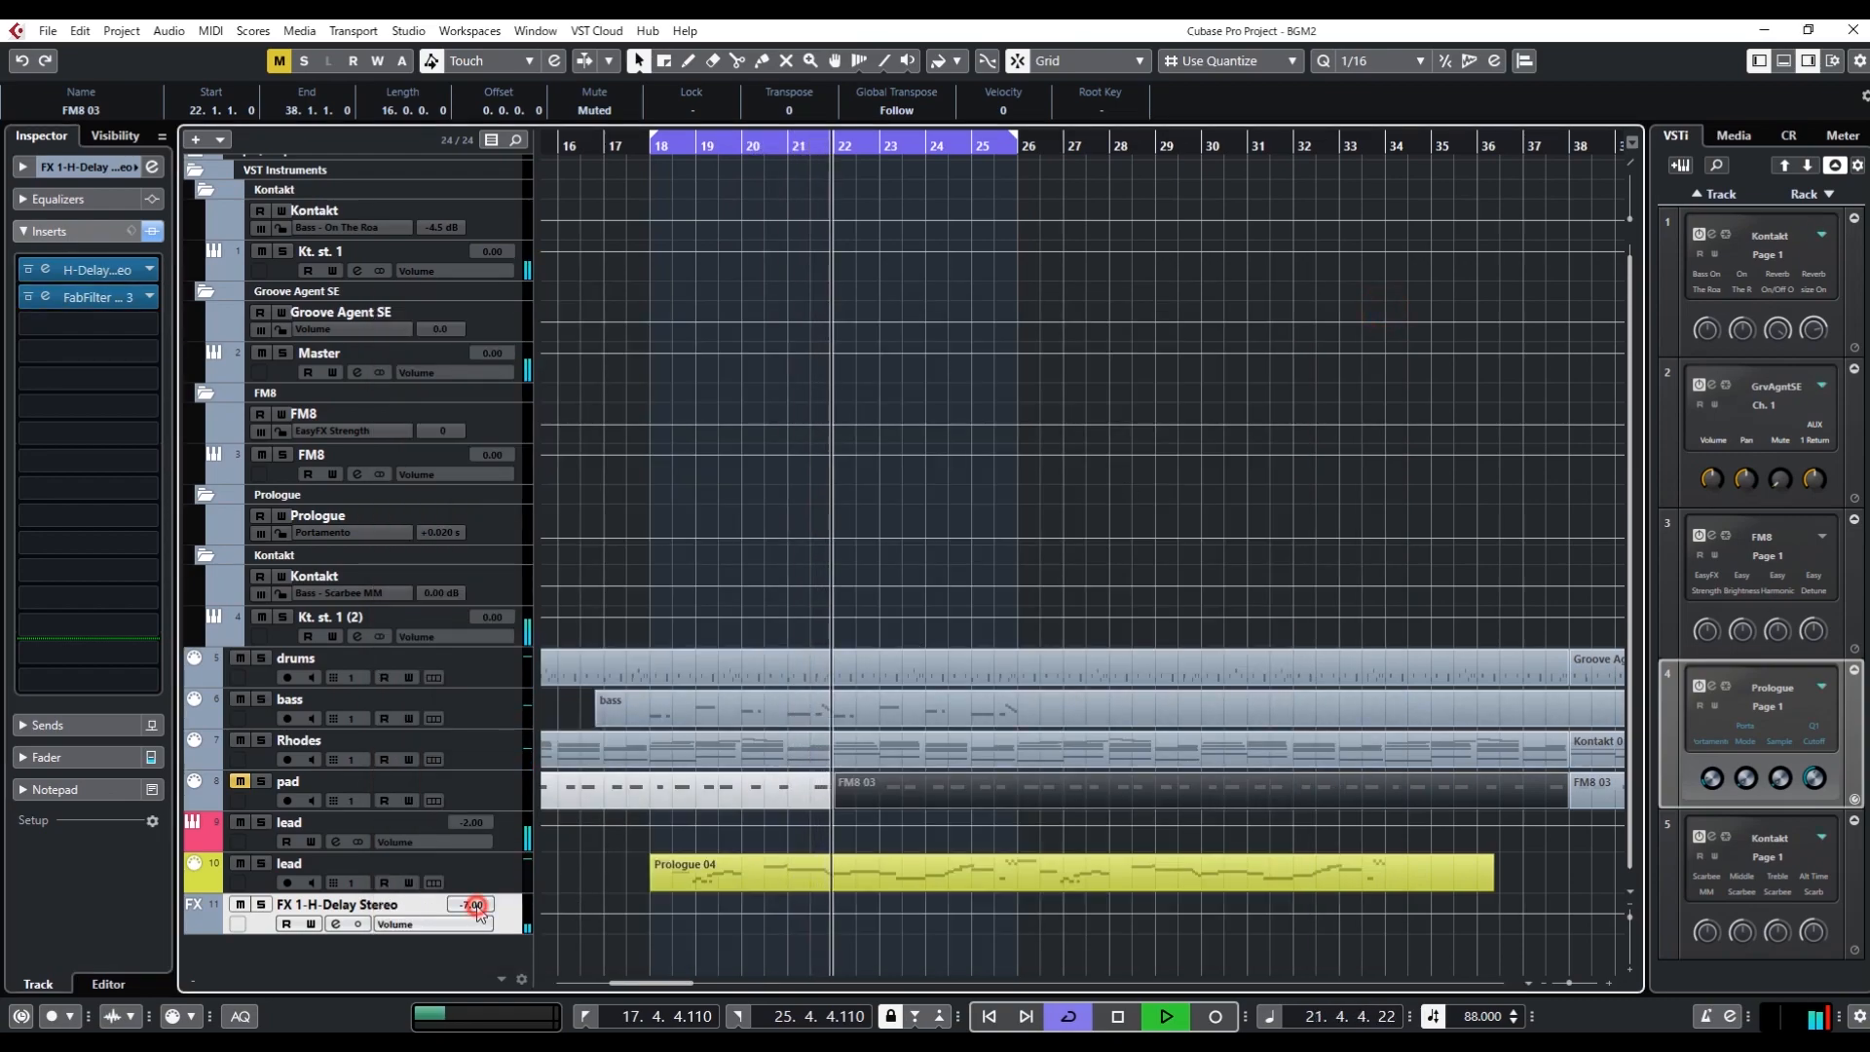
{"action": "type", "text": "-12"}
{"action": "key", "text": "Return"}
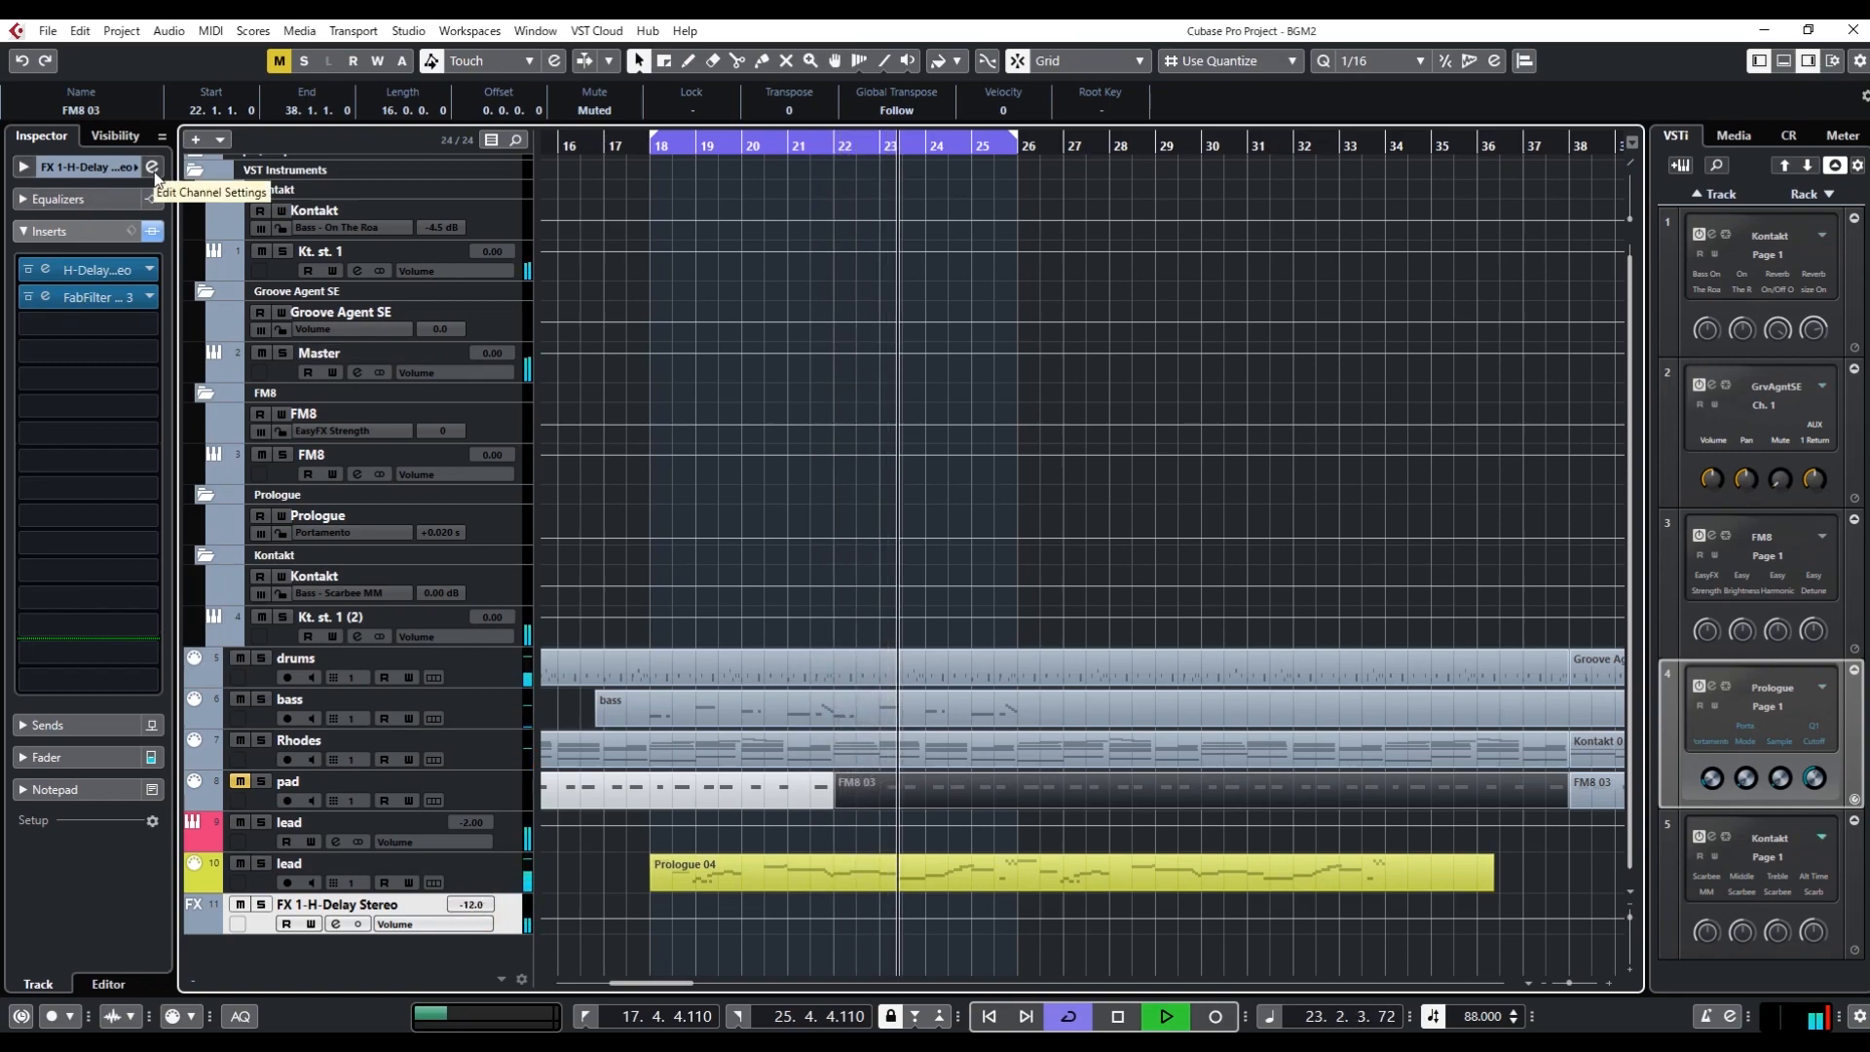
Bypass the delay channel's Pro-Q 3, listen to the loop without it and close the plug-in window
{"action": "left_click", "coordinate": [90, 297]}
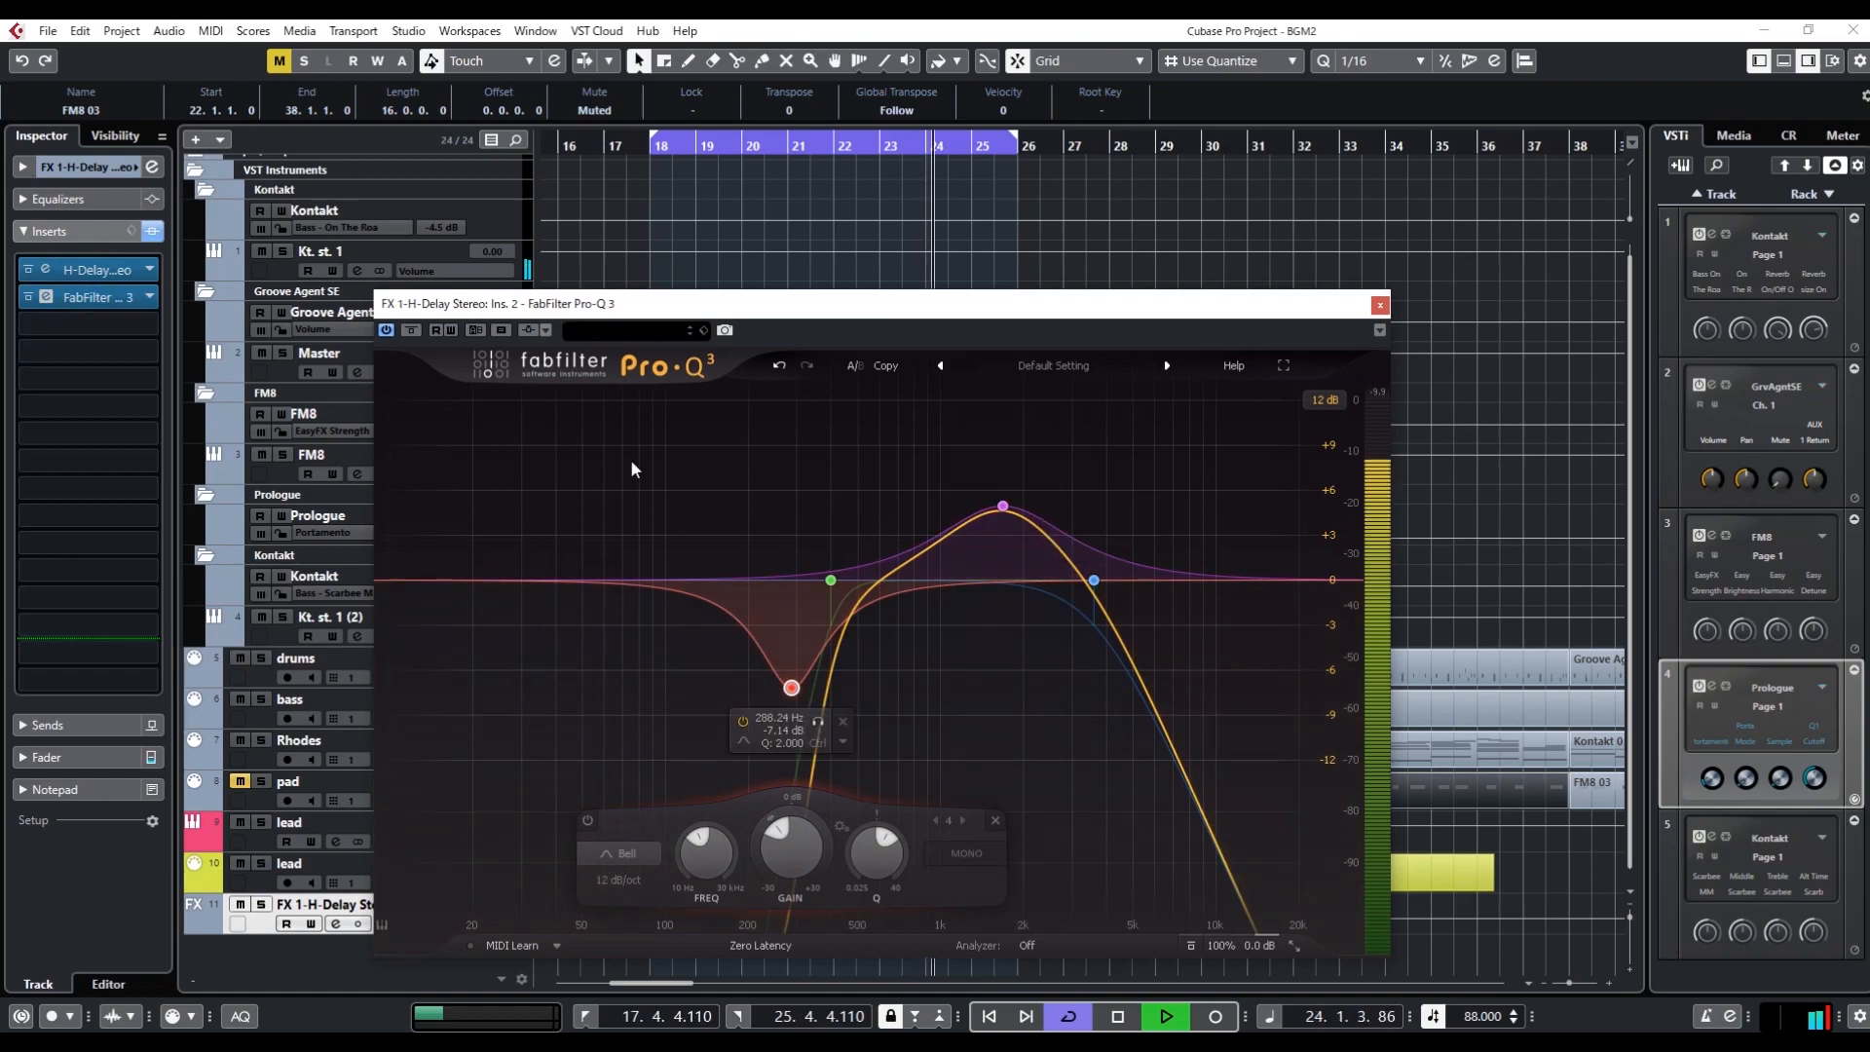
{"action": "left_click", "coordinate": [410, 330]}
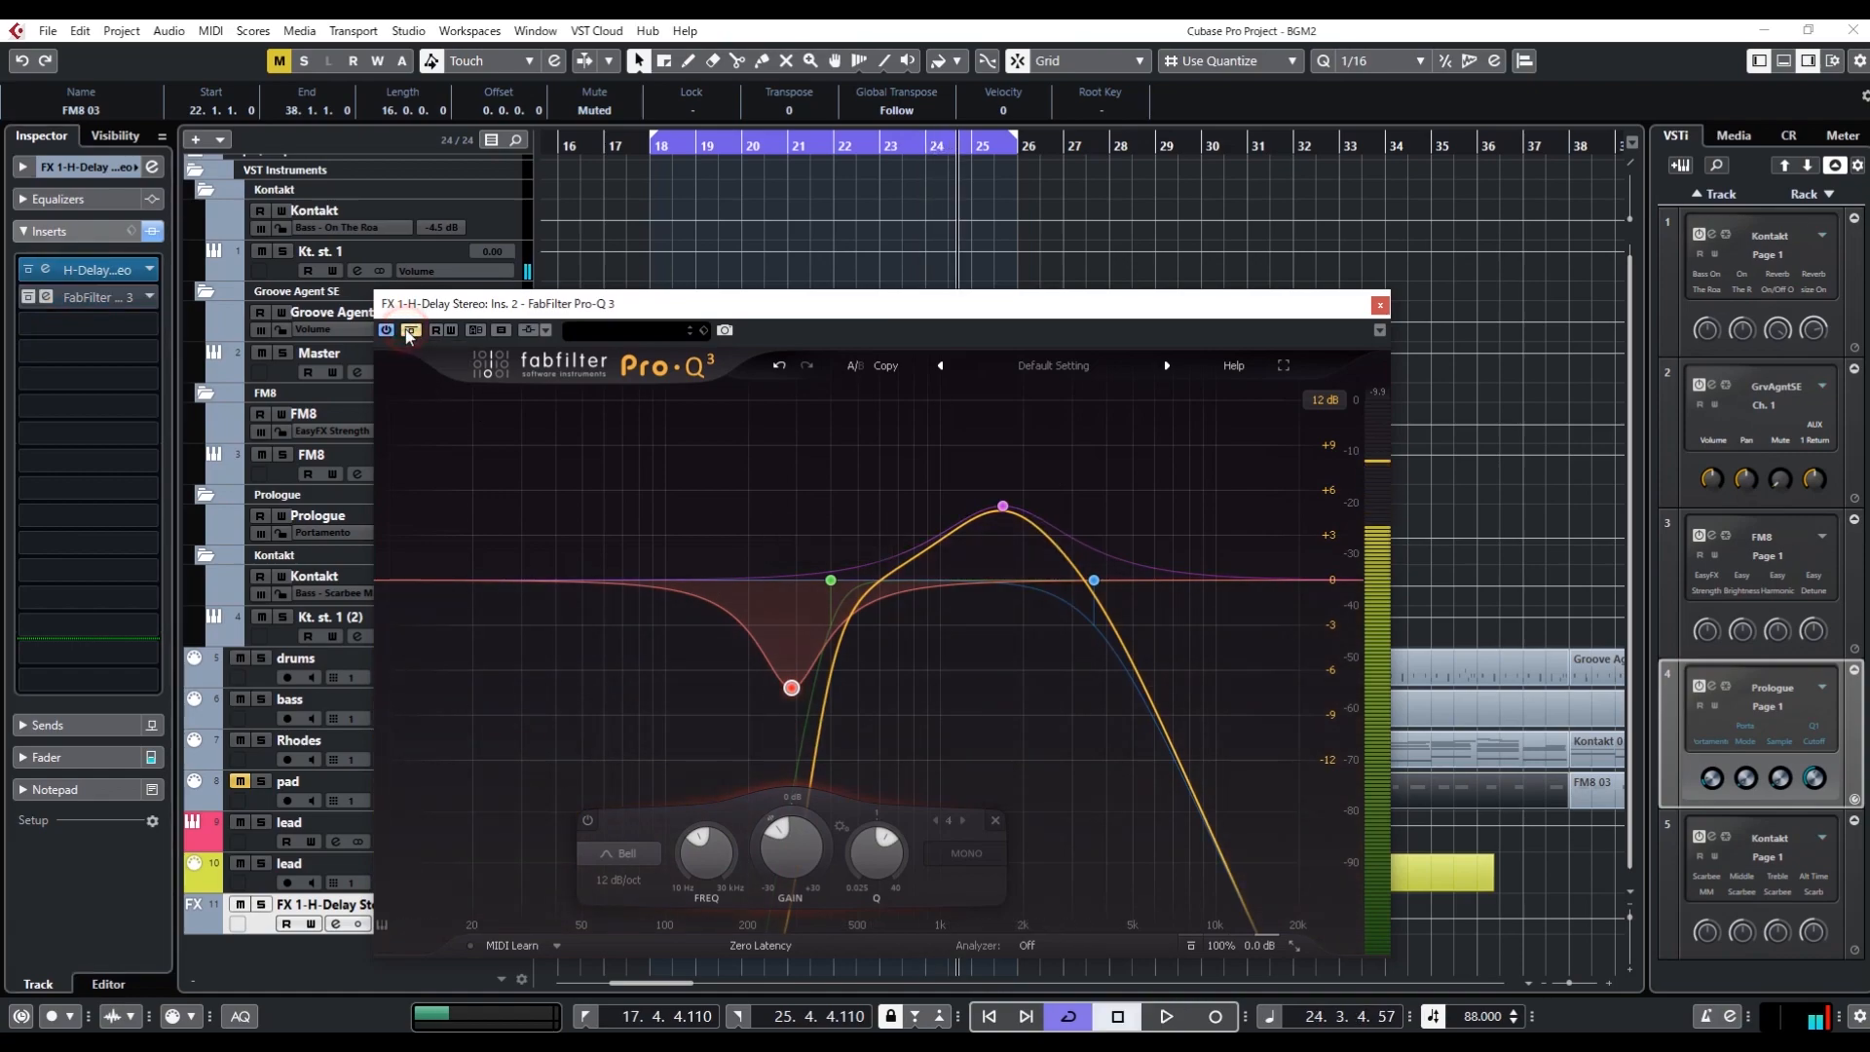
{"action": "key", "text": "space"}
{"action": "key", "text": "space"}
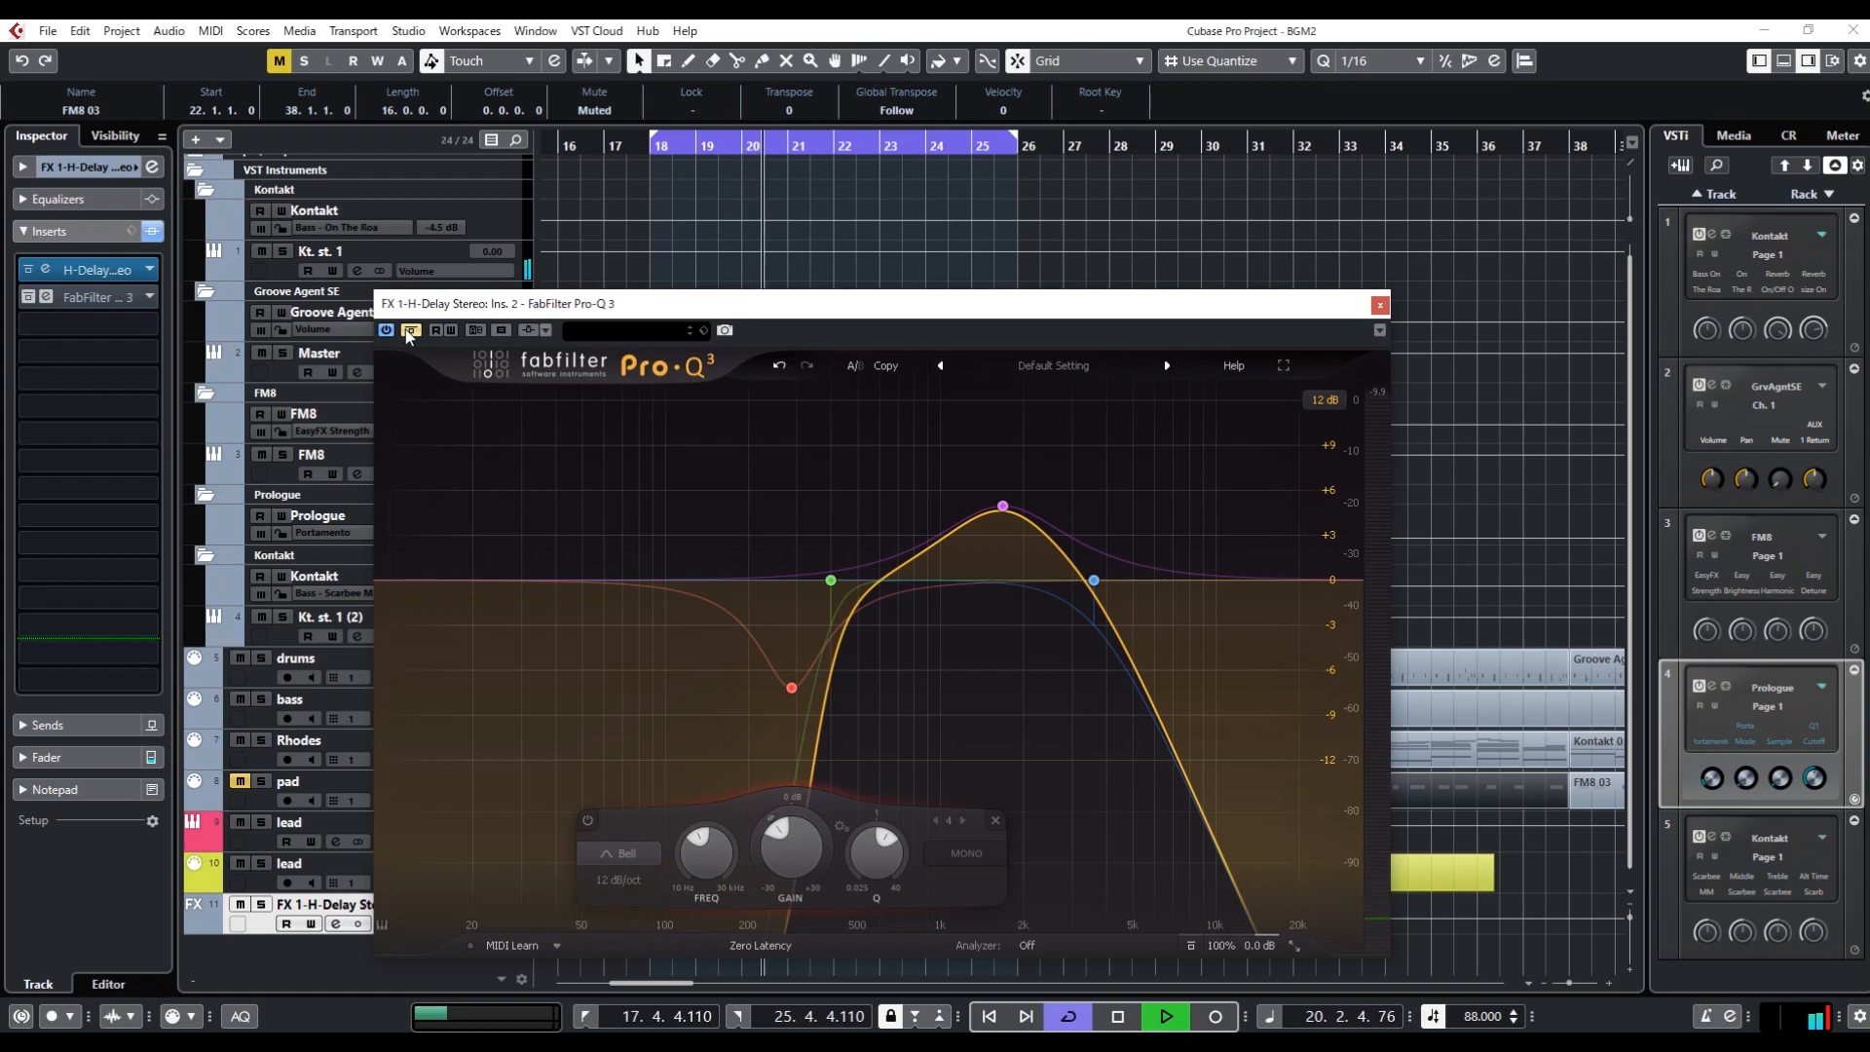
{"action": "key", "text": "space"}
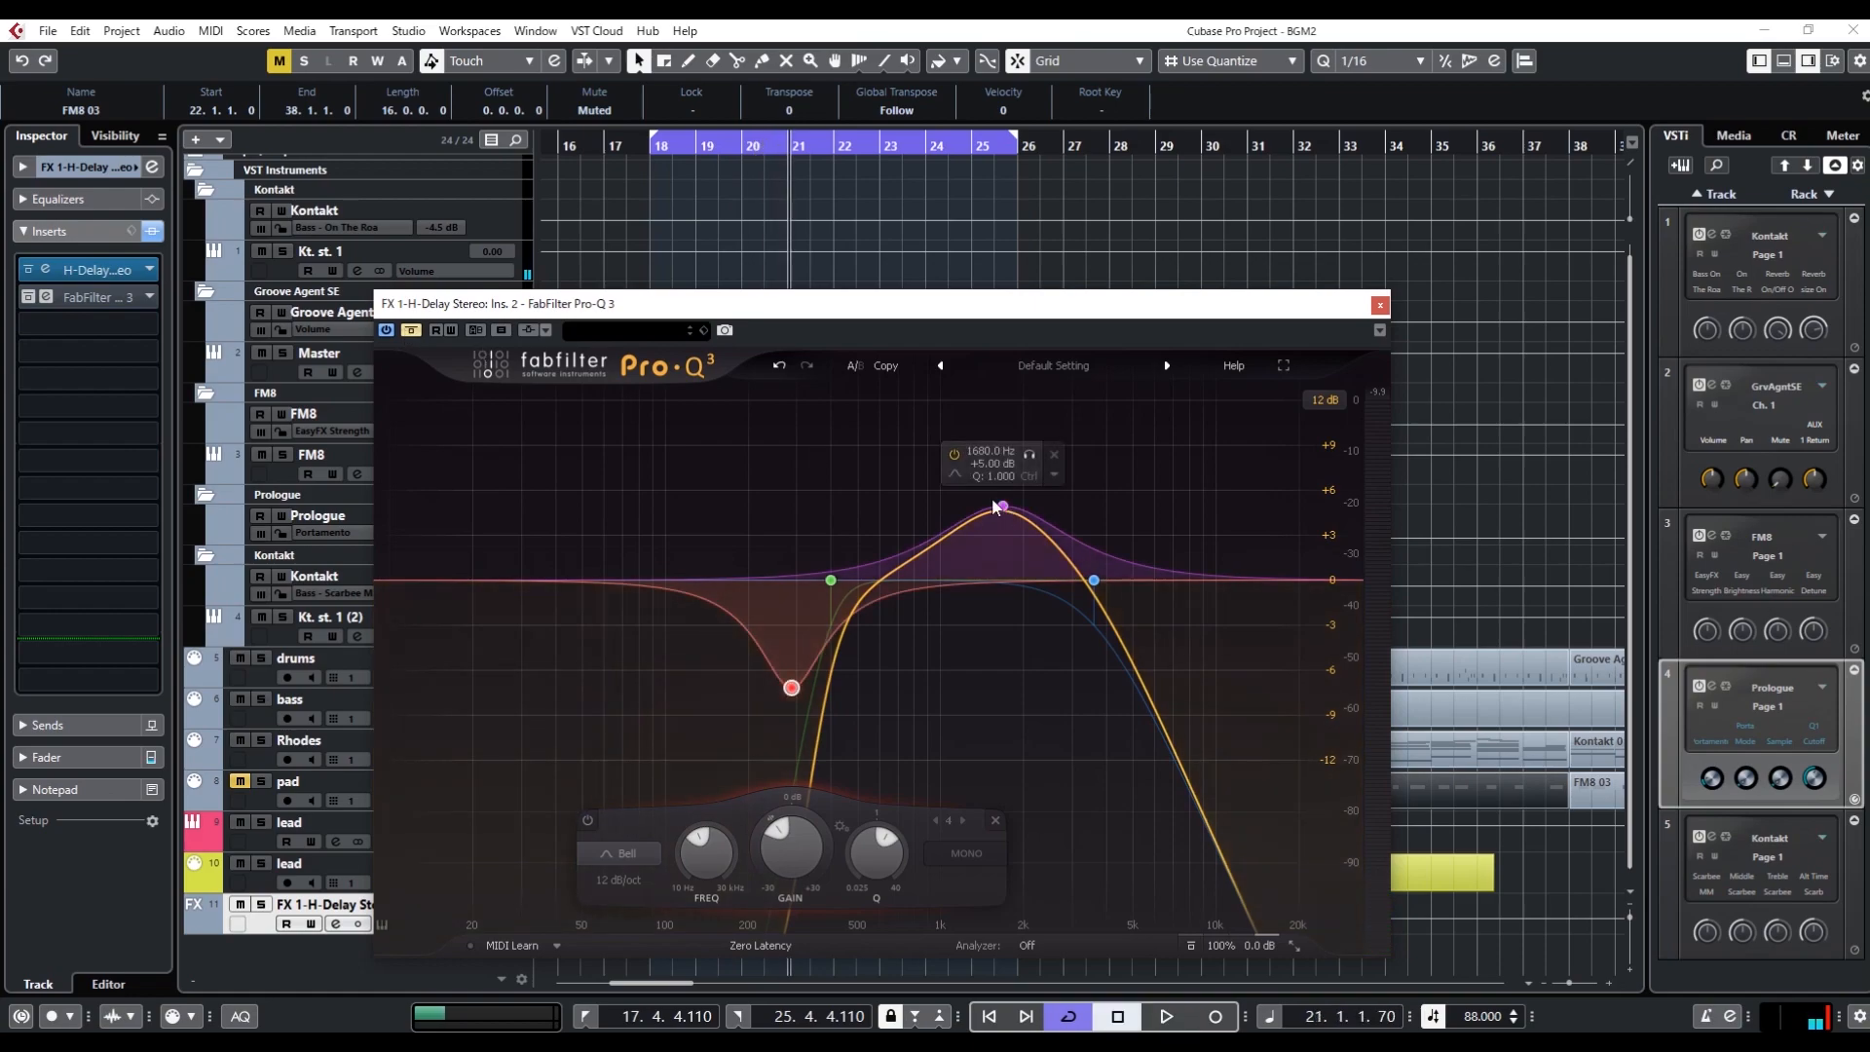
{"action": "mouse_move", "coordinate": [780, 697]}
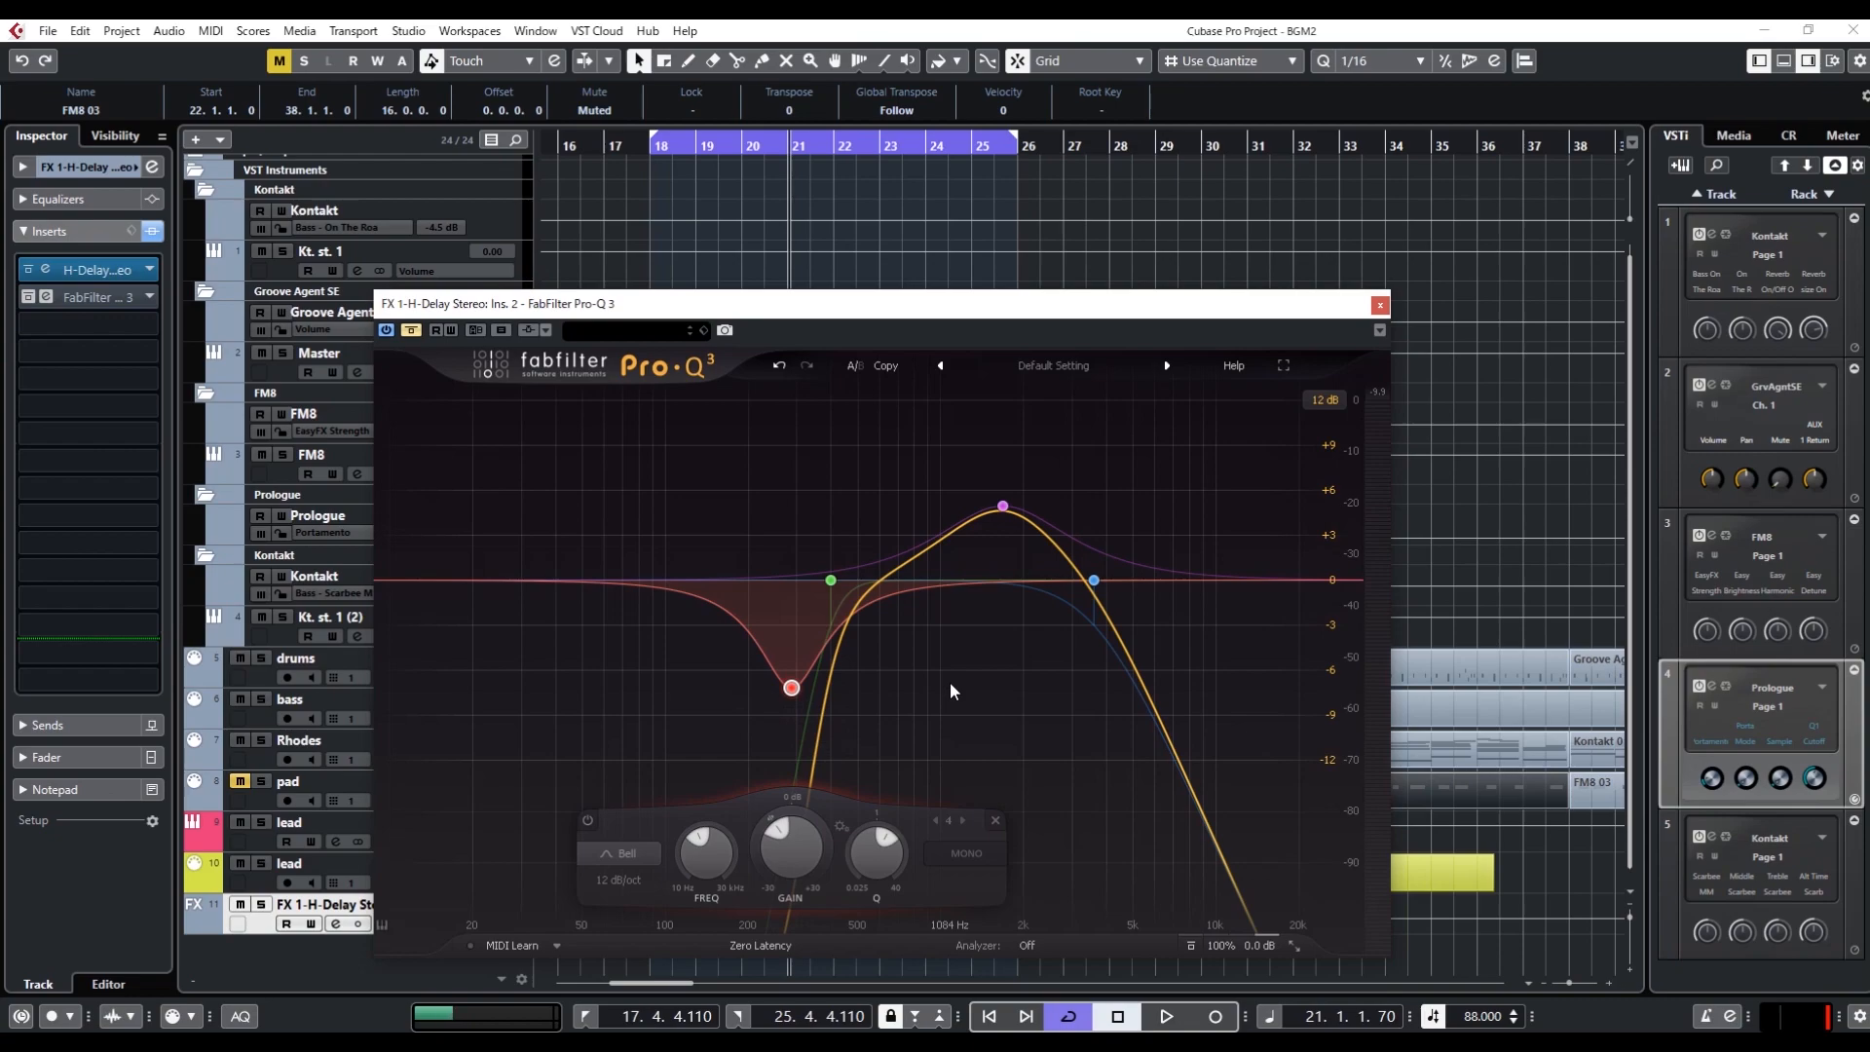
{"action": "left_click", "coordinate": [1380, 305]}
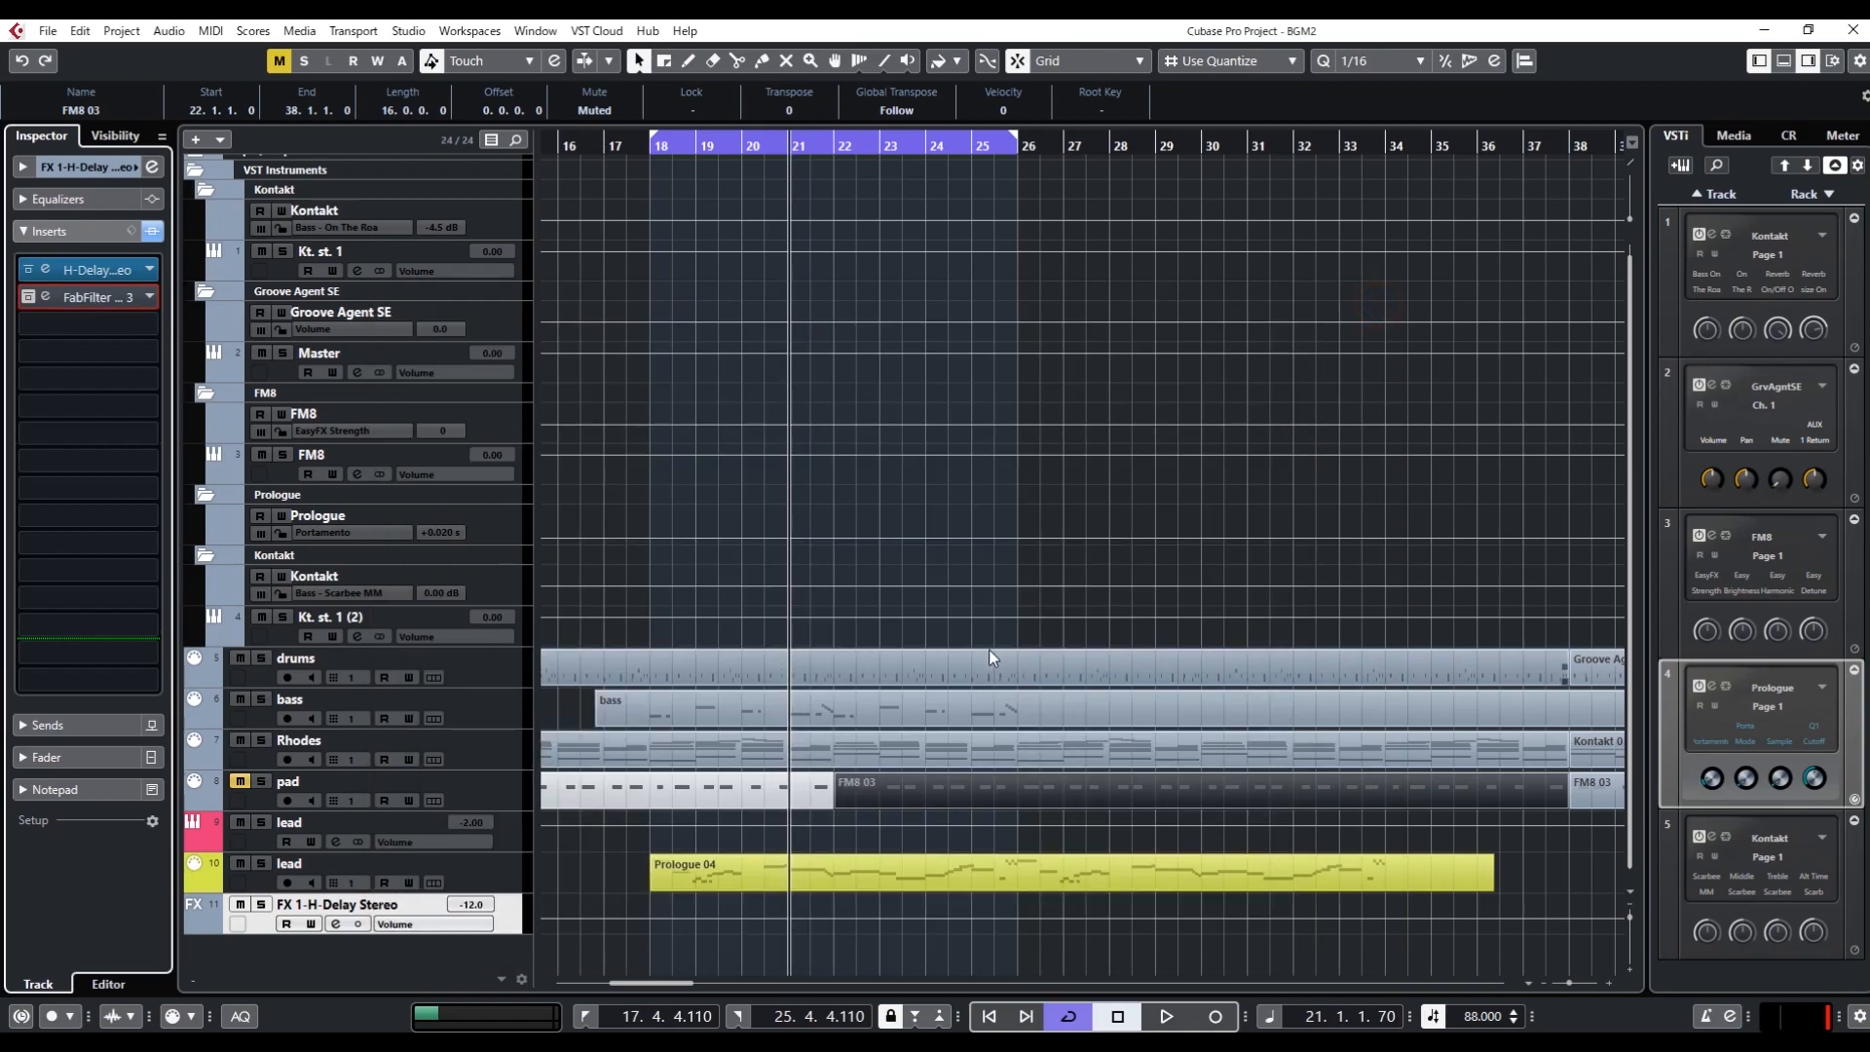